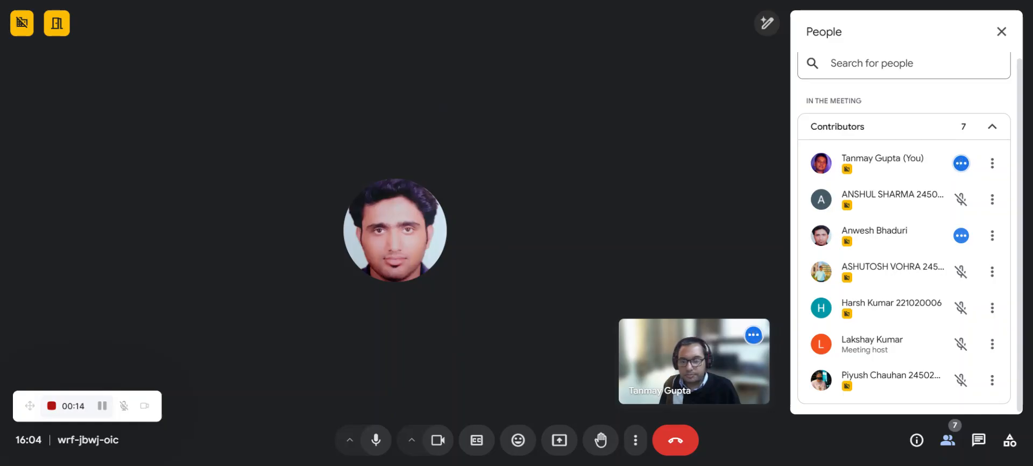
- Scroll the People panel list while the presenter's AutoCAD grid plan fills the stage
{"action": "mouse_move", "coordinate": [389, 124]}
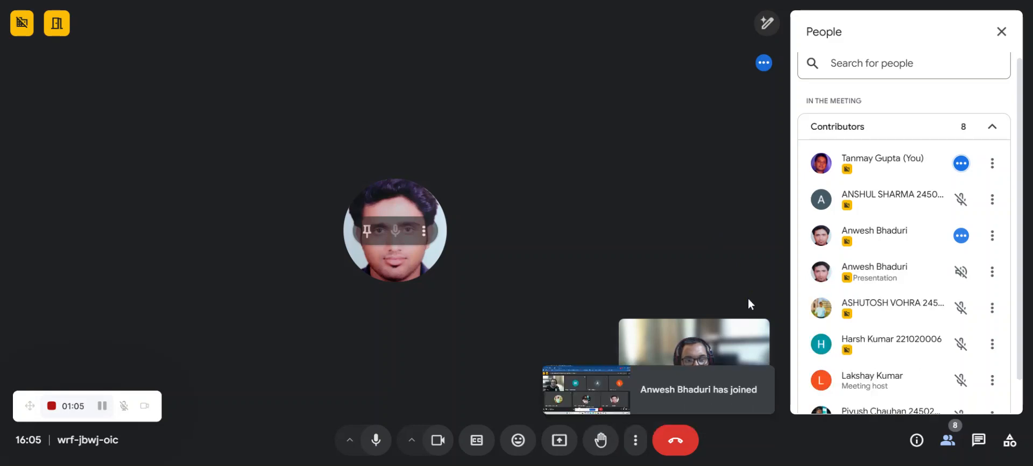
{"action": "scroll", "coordinate": [955, 315], "scroll_direction": "down", "scroll_amount": 1}
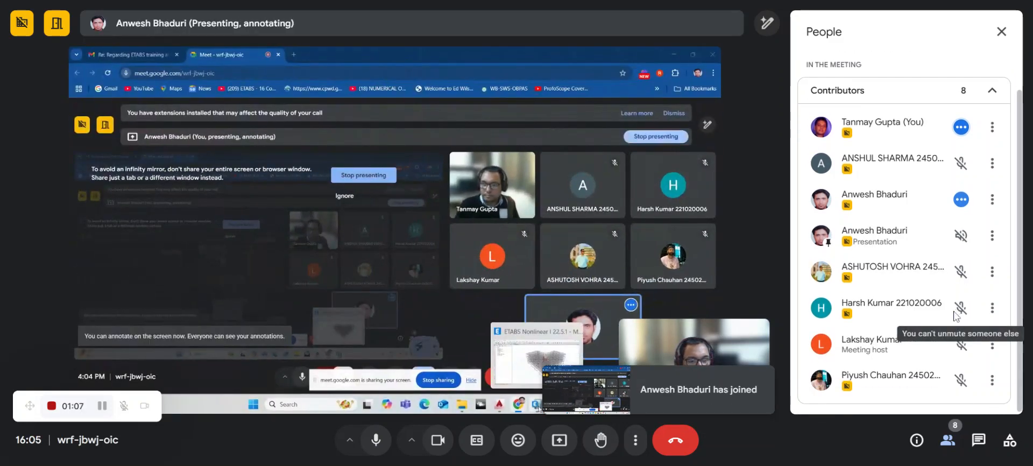
{"action": "scroll", "coordinate": [951, 300], "scroll_direction": "up", "scroll_amount": 1}
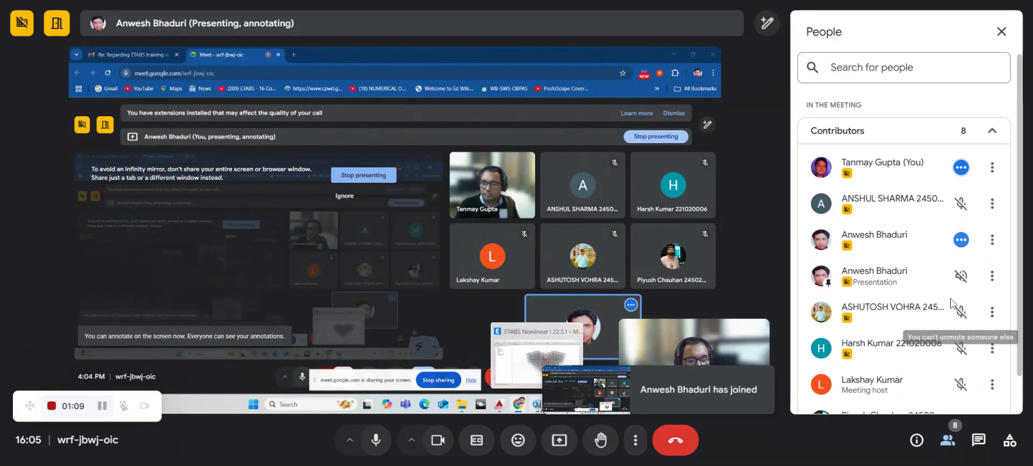
{"action": "scroll", "coordinate": [952, 304], "scroll_direction": "down", "scroll_amount": 1}
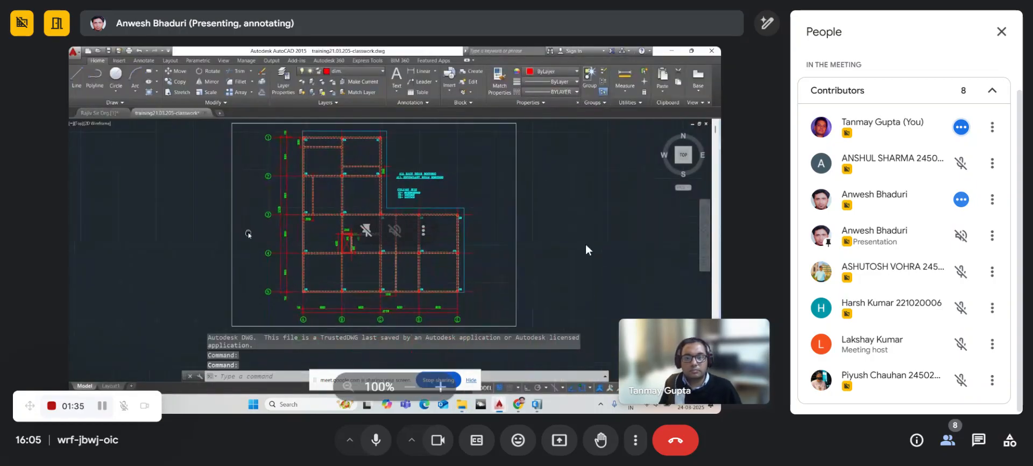
- Close the Meet participants list
{"action": "left_click", "coordinate": [1003, 31]}
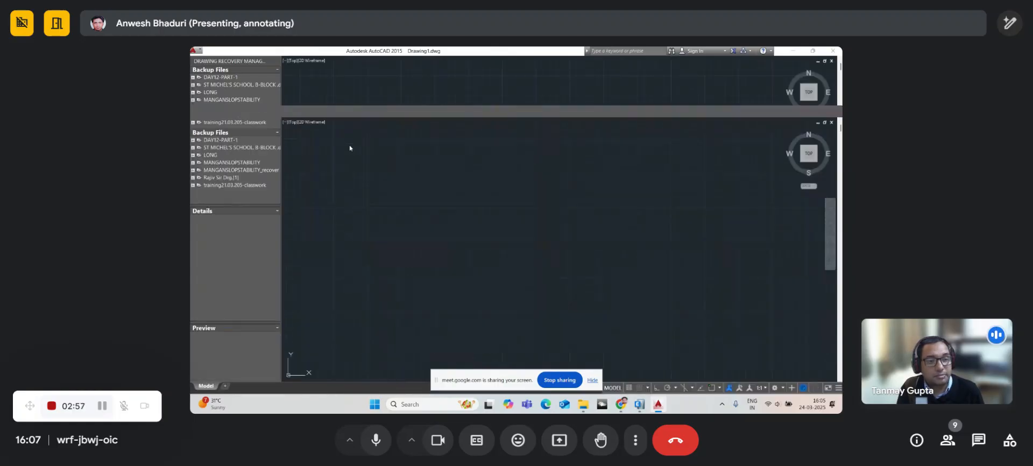
- Pan and zoom the classwork floor plan to centre the column grid and top row of columns
{"action": "middle_click_drag", "start_coordinate": [483, 210], "coordinate": [372, 214]}
{"action": "scroll", "coordinate": [485, 233], "scroll_direction": "up", "scroll_amount": 2}
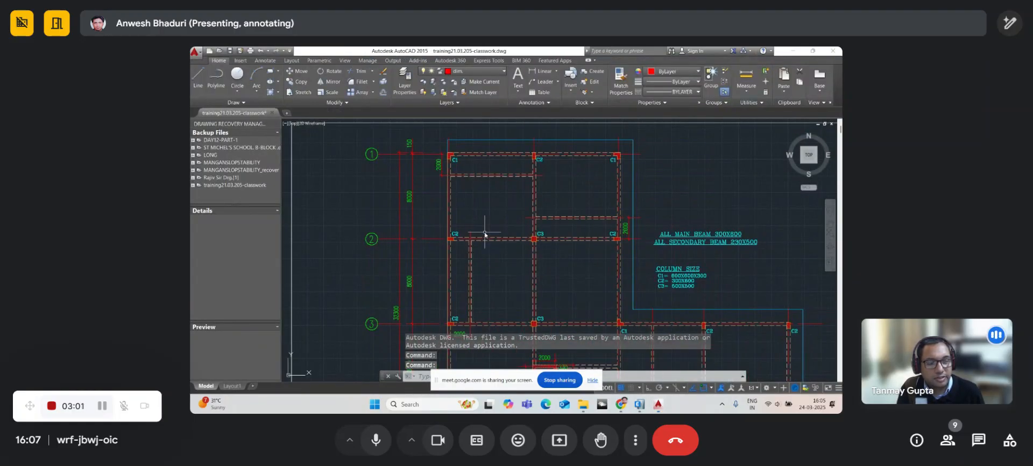
{"action": "middle_click_drag", "start_coordinate": [500, 228], "coordinate": [452, 242]}
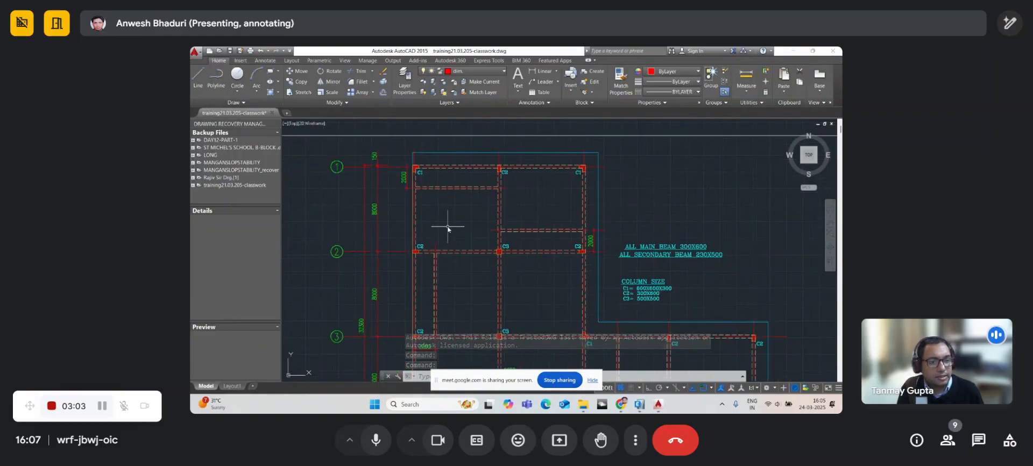
{"action": "scroll", "coordinate": [410, 226], "scroll_direction": "up", "scroll_amount": 2}
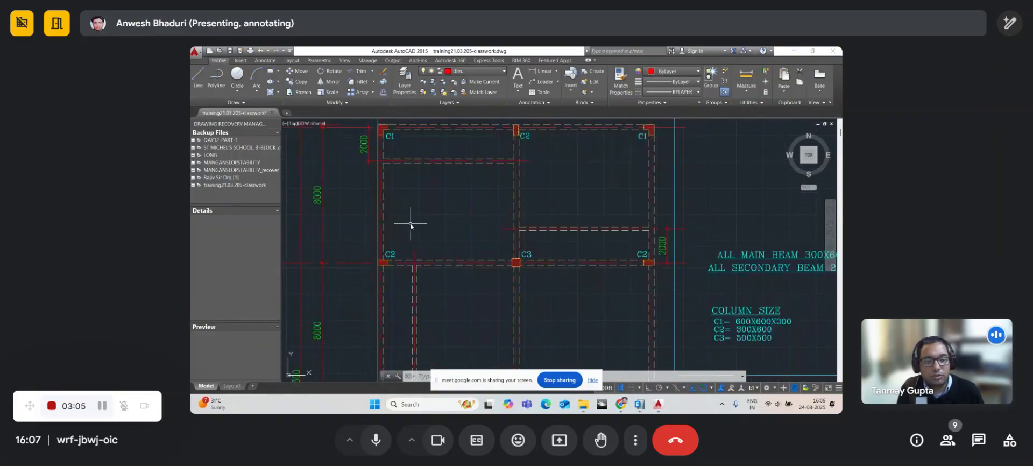
{"action": "scroll", "coordinate": [411, 226], "scroll_direction": "down", "scroll_amount": 2}
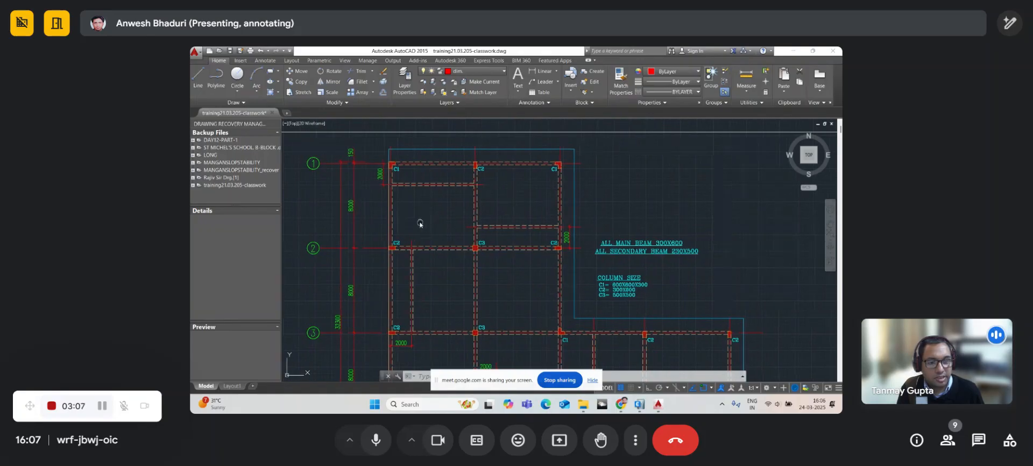
{"action": "scroll", "coordinate": [409, 212], "scroll_direction": "down", "scroll_amount": 2}
{"action": "scroll", "coordinate": [404, 212], "scroll_direction": "up", "scroll_amount": 3}
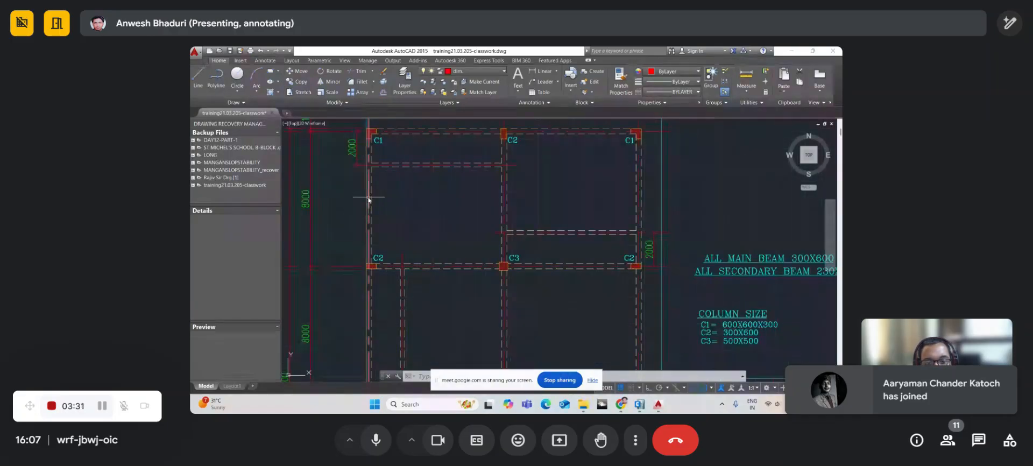
{"action": "middle_click_drag", "start_coordinate": [371, 192], "coordinate": [368, 216]}
- Select the vertical grid line beside column C1, start MOVE, then switch to the ETABS model
{"action": "left_click", "coordinate": [367, 217]}
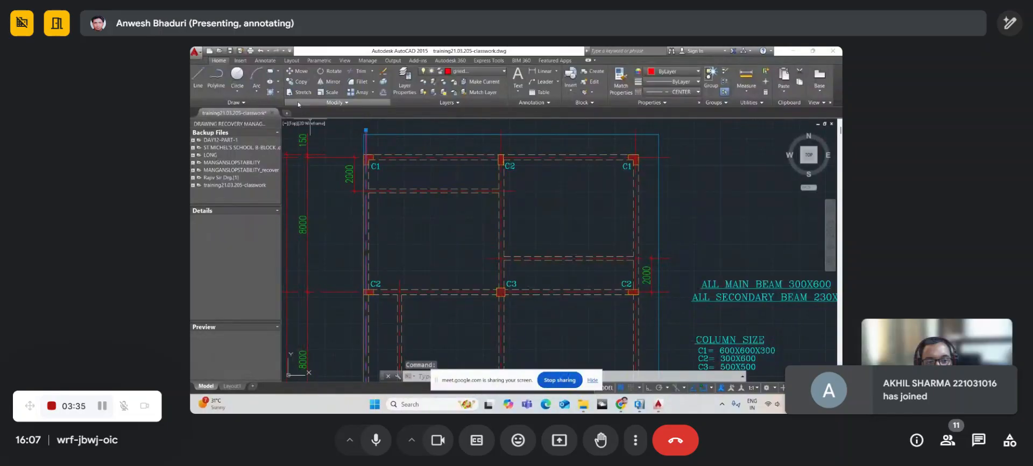
{"action": "left_click", "coordinate": [298, 71]}
{"action": "scroll", "coordinate": [363, 149], "scroll_direction": "up", "scroll_amount": 2}
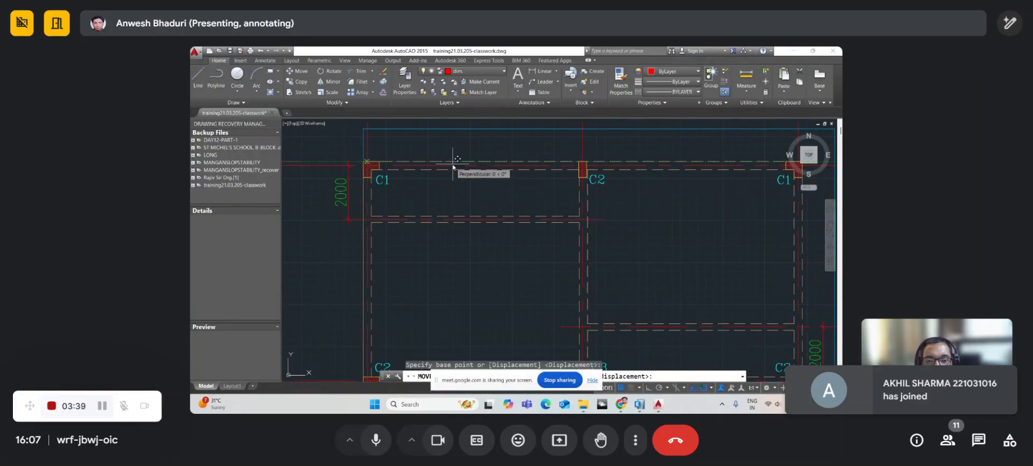
{"action": "scroll", "coordinate": [450, 164], "scroll_direction": "down", "scroll_amount": 2}
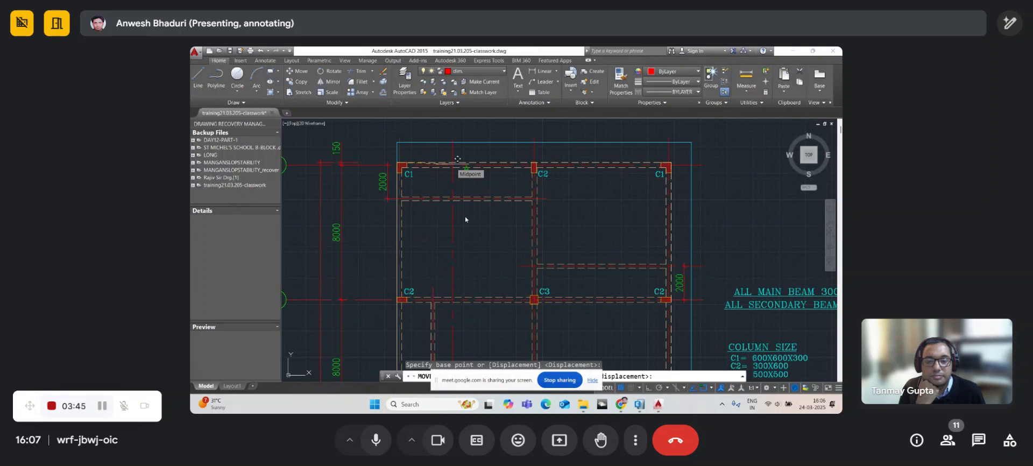
{"action": "left_click", "coordinate": [640, 404]}
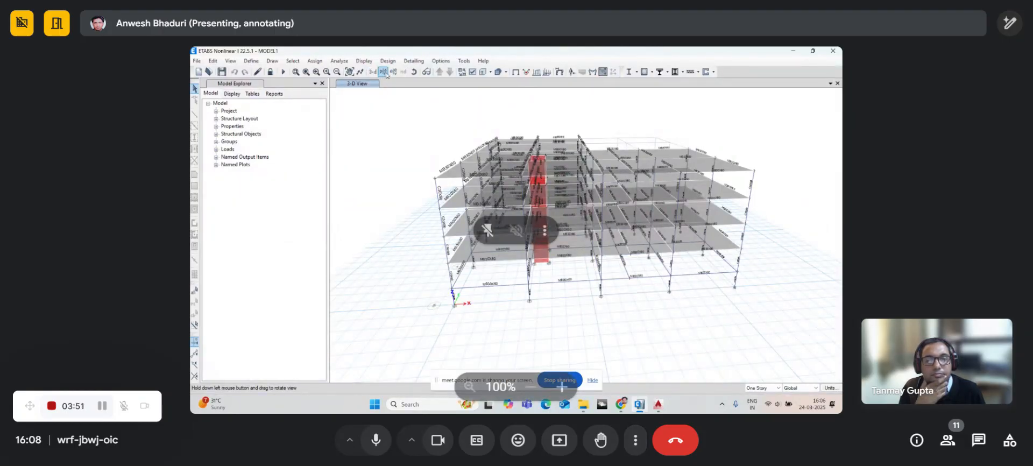
{"action": "left_click", "coordinate": [414, 72]}
{"action": "left_click_drag", "start_coordinate": [463, 240], "coordinate": [552, 224]}
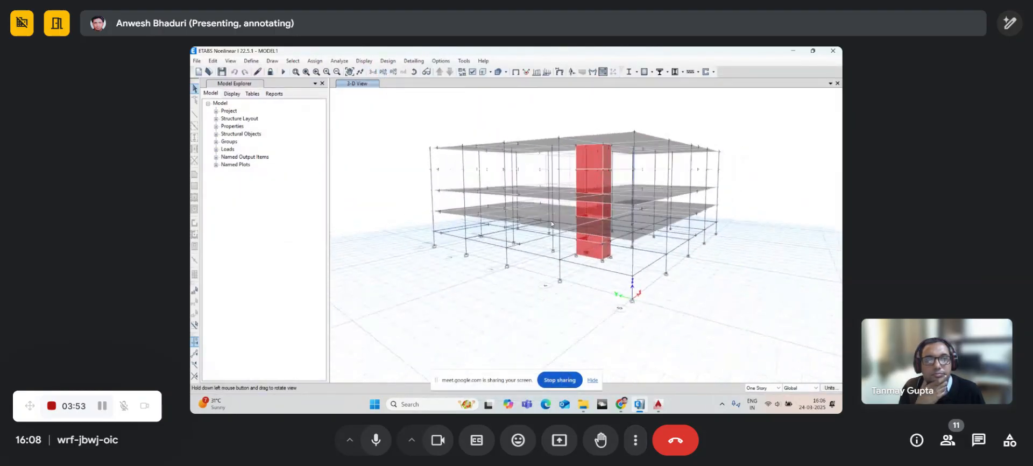
{"action": "scroll", "coordinate": [442, 224], "scroll_direction": "up", "scroll_amount": 3}
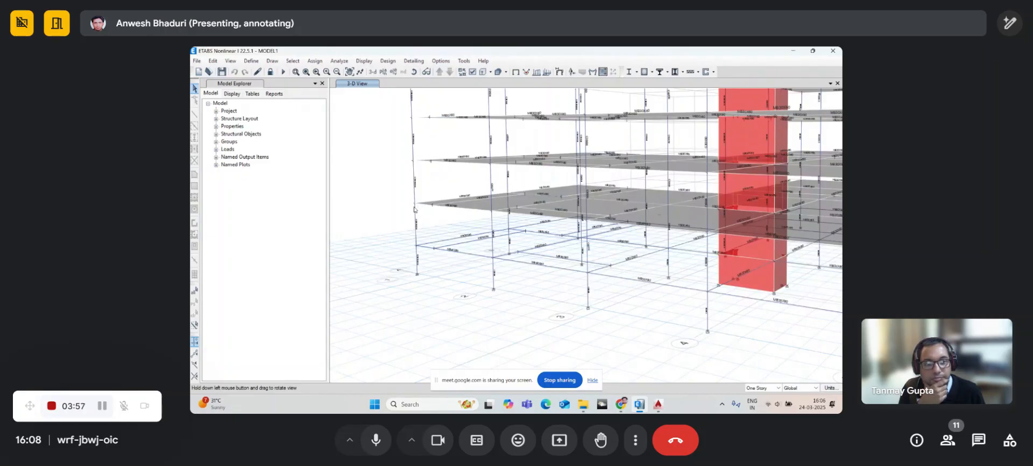
{"action": "scroll", "coordinate": [414, 210], "scroll_direction": "down", "scroll_amount": 3}
{"action": "scroll", "coordinate": [414, 212], "scroll_direction": "up", "scroll_amount": 3}
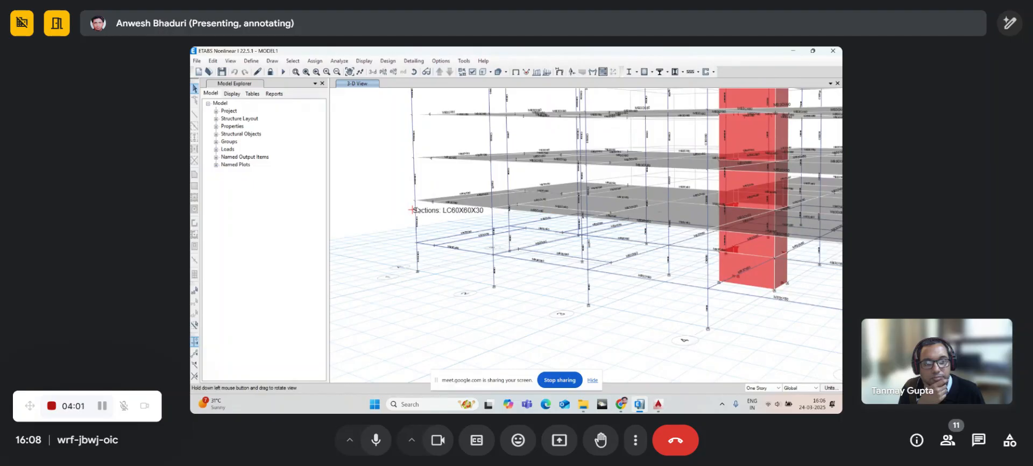
{"action": "scroll", "coordinate": [414, 210], "scroll_direction": "down", "scroll_amount": 3}
{"action": "scroll", "coordinate": [414, 215], "scroll_direction": "up", "scroll_amount": 4}
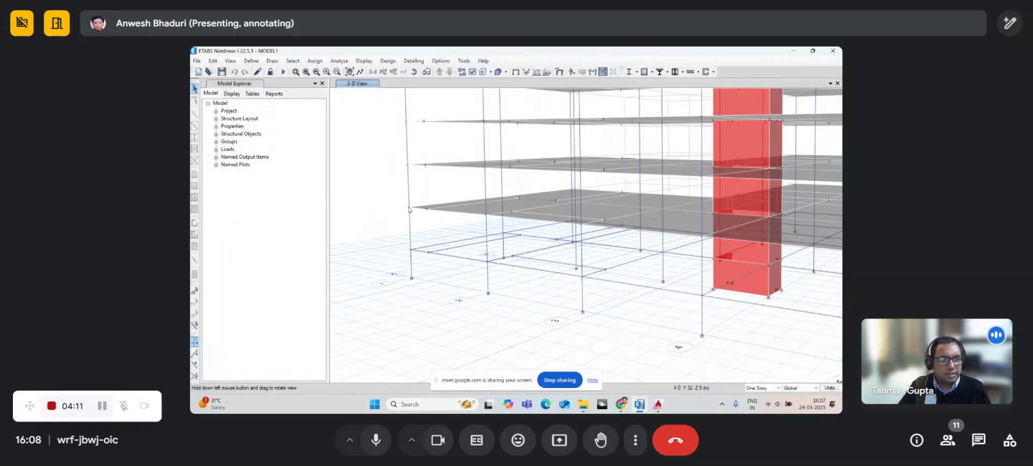
{"action": "mouse_move", "coordinate": [408, 210]}
{"action": "left_mouse_down"}
{"action": "mouse_move", "coordinate": [450, 216]}
{"action": "mouse_move", "coordinate": [415, 219]}
{"action": "left_mouse_up"}
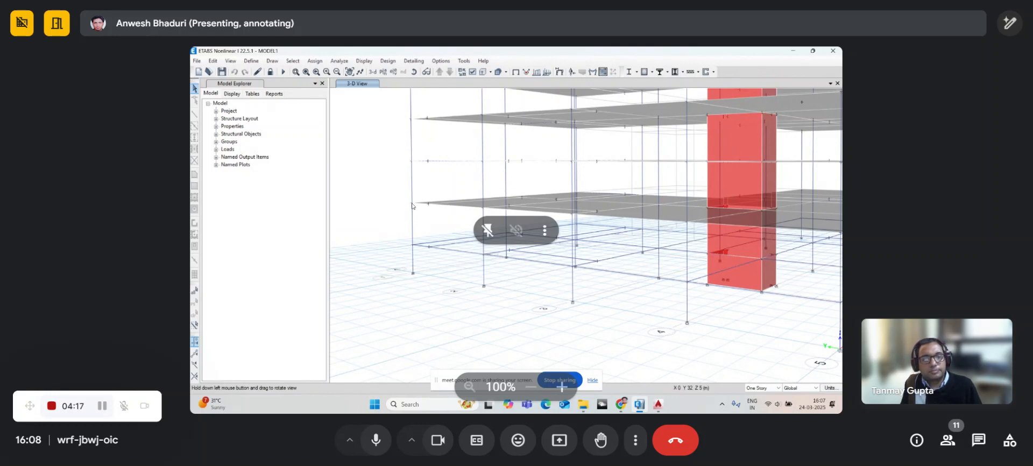
{"action": "scroll", "coordinate": [413, 205], "scroll_direction": "down", "scroll_amount": 5}
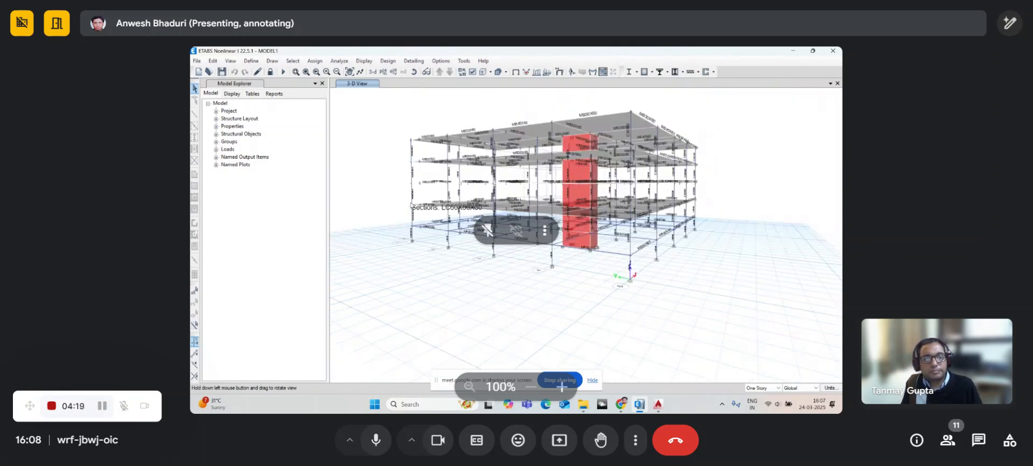
{"action": "scroll", "coordinate": [412, 206], "scroll_direction": "up", "scroll_amount": 3}
{"action": "scroll", "coordinate": [412, 205], "scroll_direction": "down", "scroll_amount": 3}
{"action": "middle_click_drag", "start_coordinate": [397, 178], "coordinate": [395, 200]}
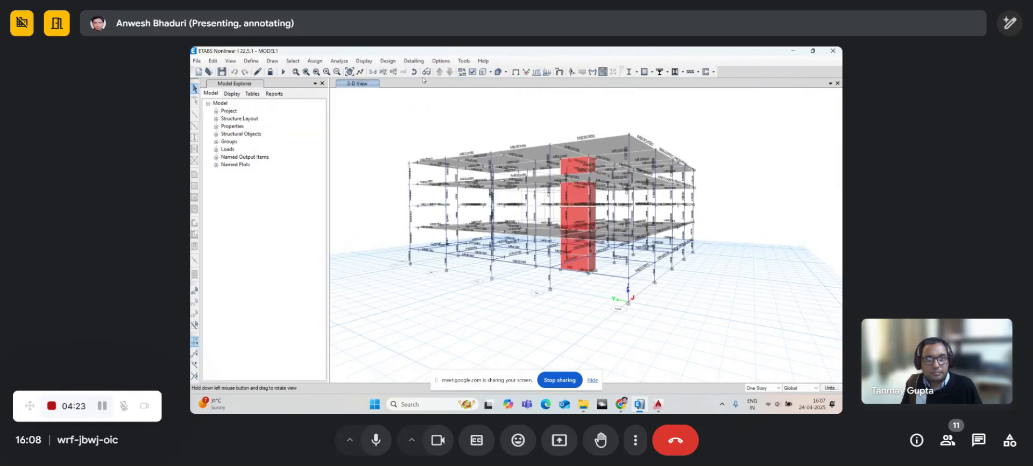
- Toggle the frame section label display in Set View Options and apply it
{"action": "left_click", "coordinate": [473, 72]}
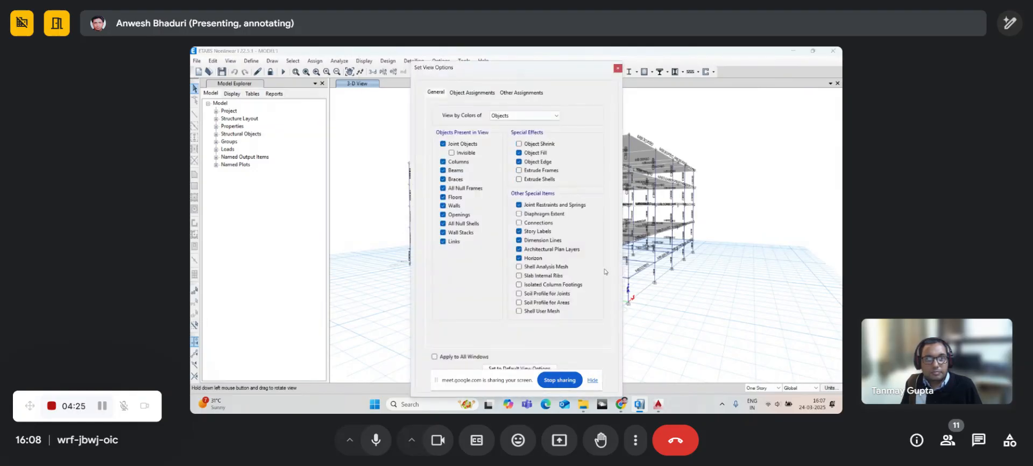
{"action": "left_click", "coordinate": [473, 92]}
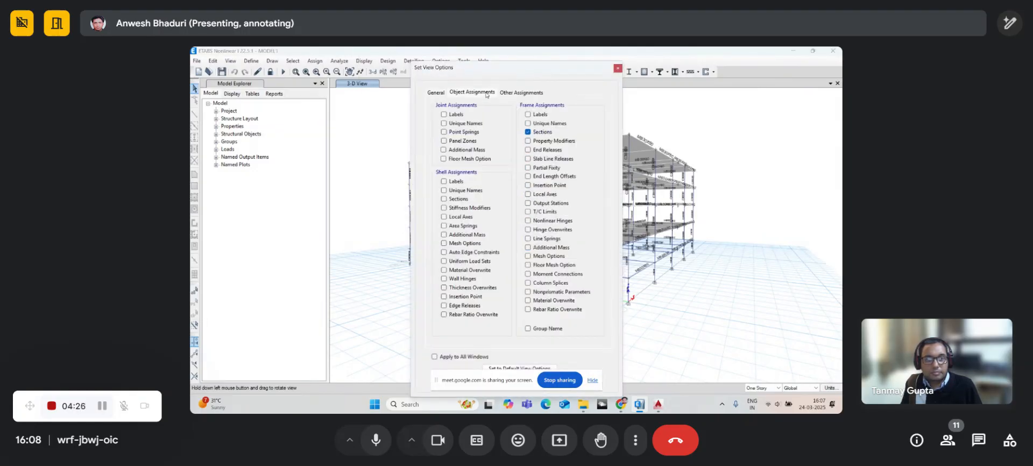
{"action": "left_click", "coordinate": [659, 411]}
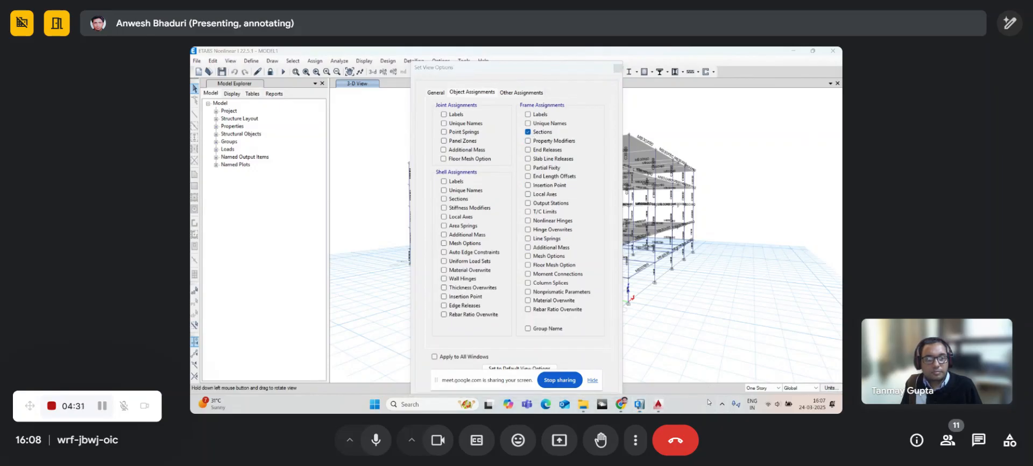
{"action": "left_click", "coordinate": [538, 132]}
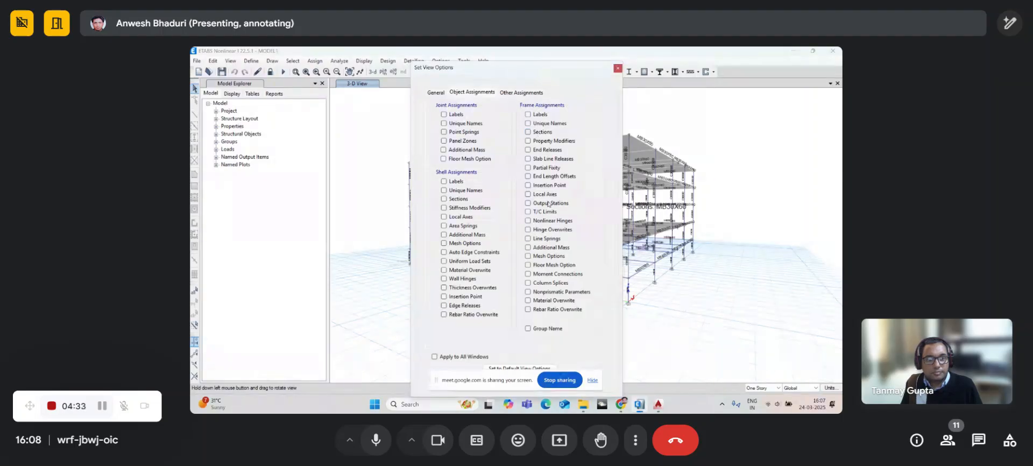
{"action": "left_click", "coordinate": [591, 383]}
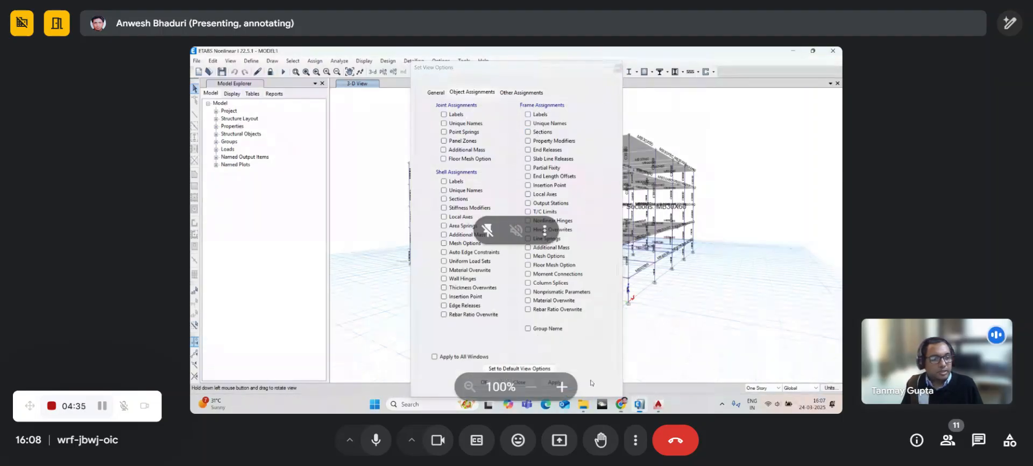
{"action": "left_click", "coordinate": [528, 132]}
{"action": "left_click", "coordinate": [484, 384]}
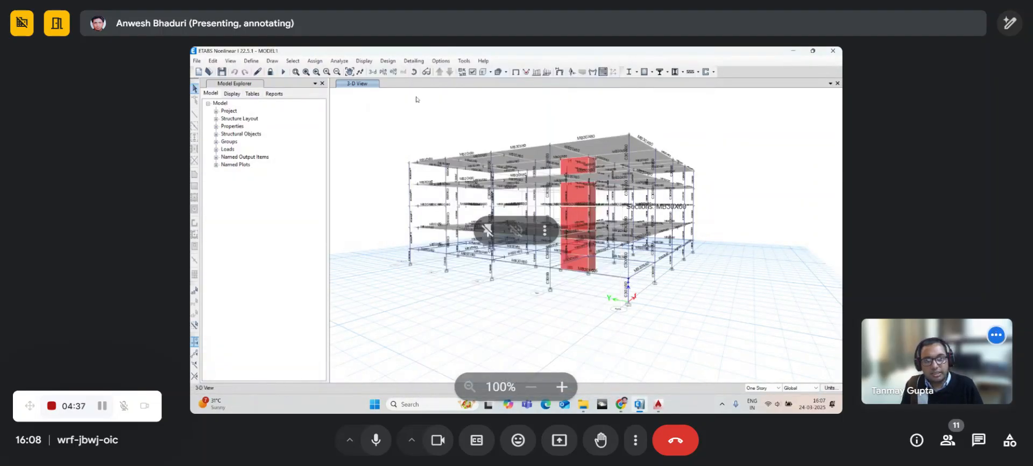
- Restore the default view options so the section labels no longer show
{"action": "left_click", "coordinate": [473, 72]}
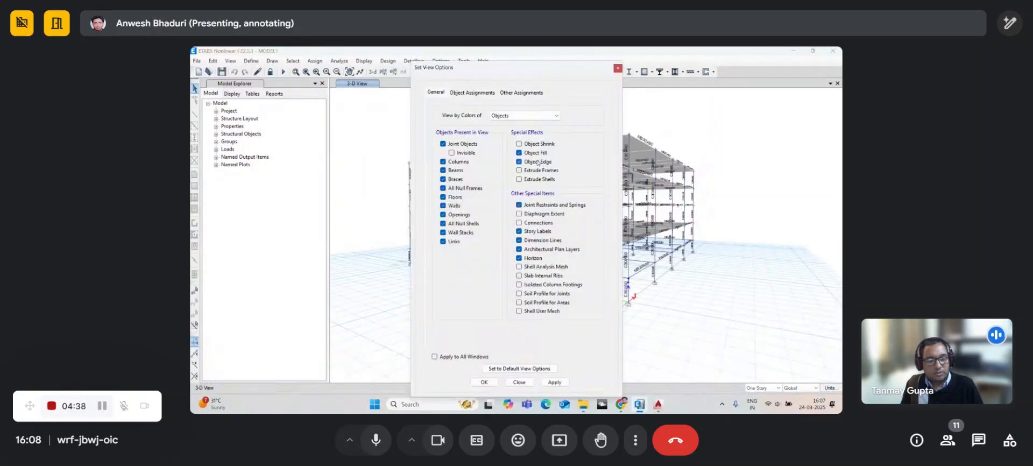
{"action": "left_click", "coordinate": [472, 92]}
{"action": "left_click", "coordinate": [509, 369]}
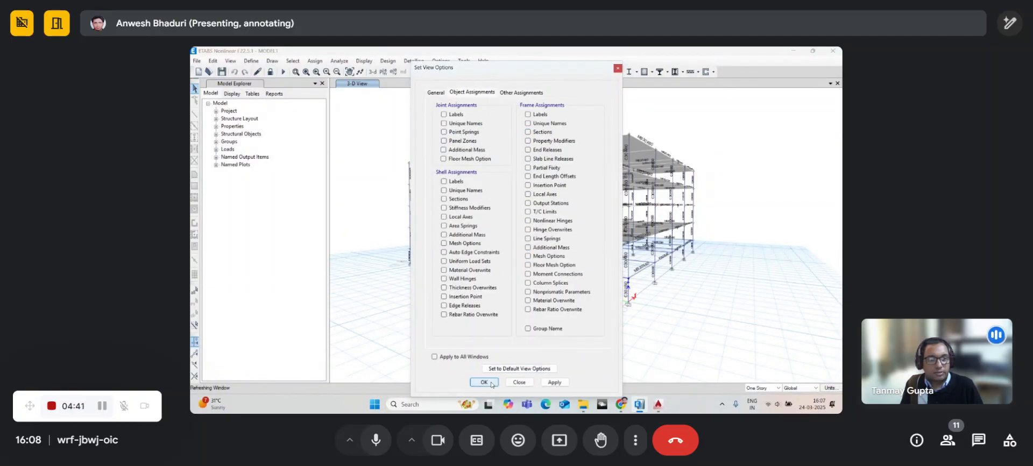
{"action": "left_click", "coordinate": [484, 382]}
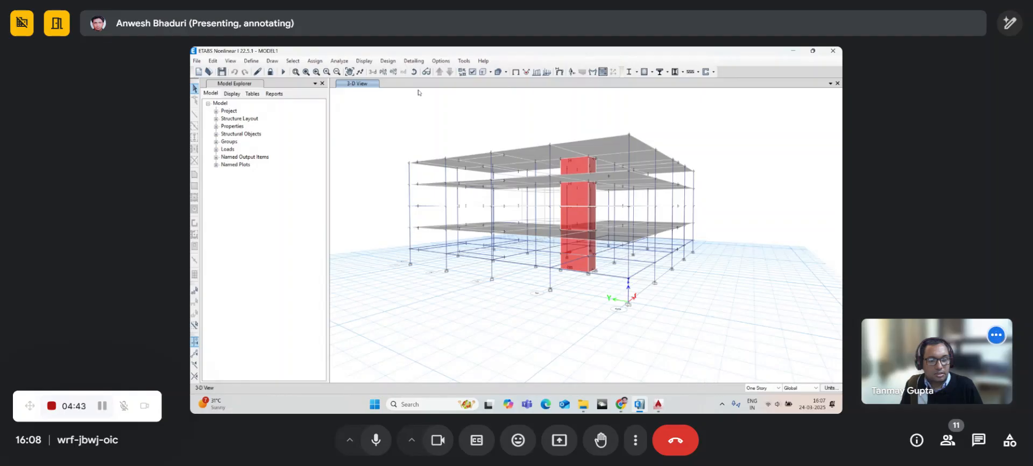
{"action": "left_click", "coordinate": [441, 61]}
- Switch to Standard Graphics mode and orbit the model to a lower viewing angle
{"action": "mouse_move", "coordinate": [496, 158]}
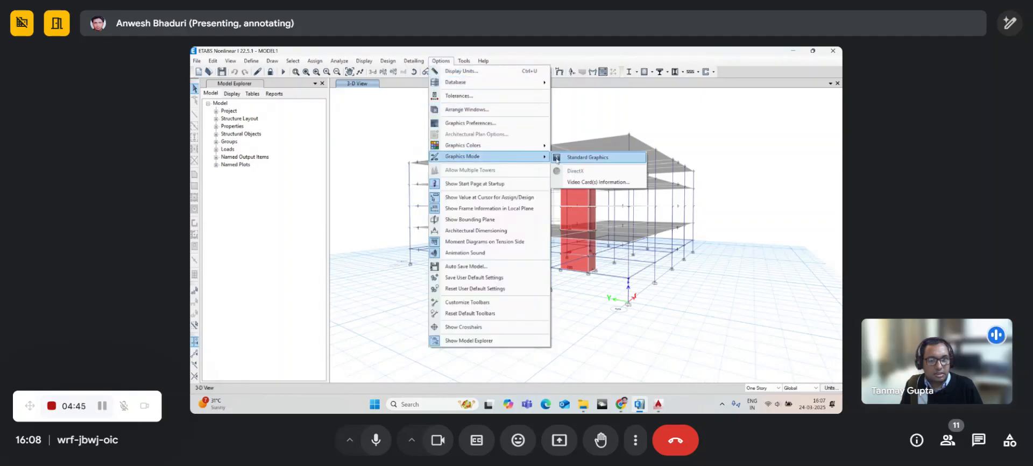
{"action": "left_click", "coordinate": [592, 158]}
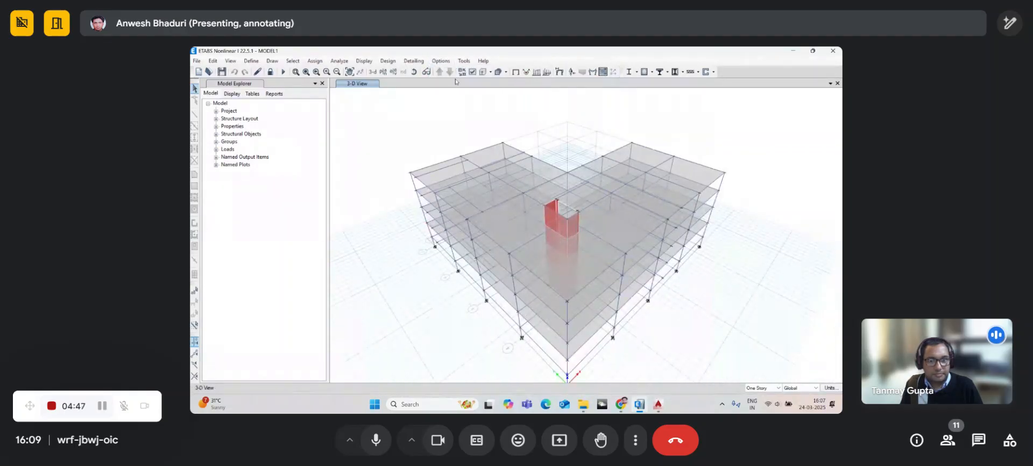
{"action": "left_click", "coordinate": [414, 72]}
{"action": "mouse_move", "coordinate": [458, 272]}
{"action": "left_mouse_down"}
{"action": "mouse_move", "coordinate": [467, 256]}
{"action": "mouse_move", "coordinate": [460, 270]}
{"action": "left_mouse_up"}
{"action": "scroll", "coordinate": [431, 252], "scroll_direction": "up", "scroll_amount": 5}
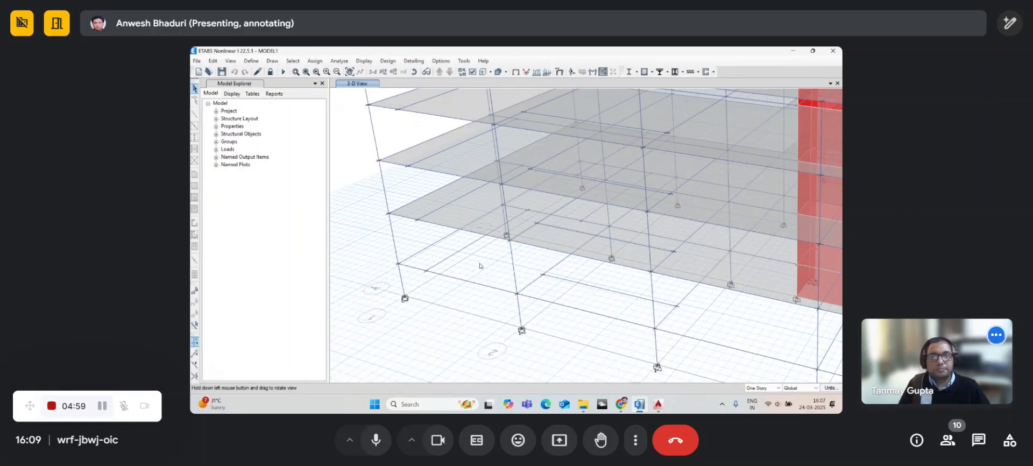
{"action": "left_click_drag", "start_coordinate": [477, 266], "coordinate": [483, 263]}
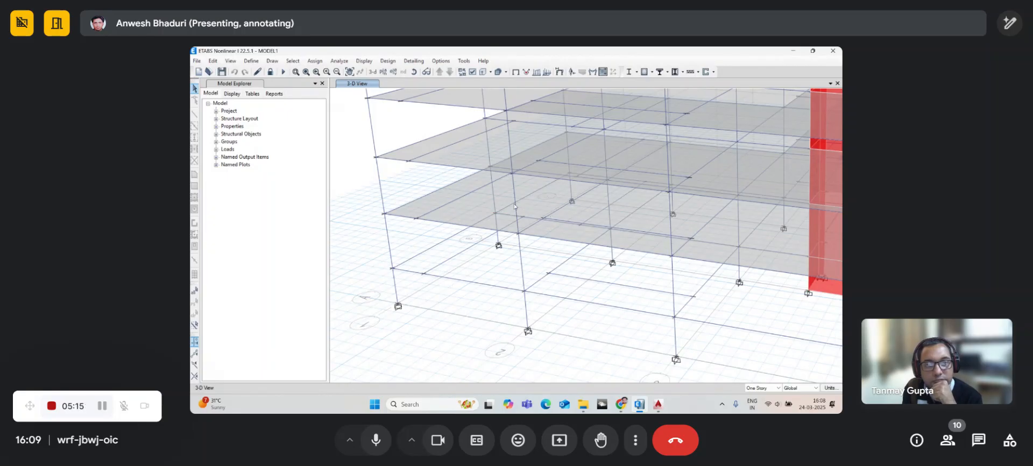
- Pan and zoom across the lower storeys to inspect the columns and supports
{"action": "middle_click_drag", "start_coordinate": [534, 160], "coordinate": [545, 219]}
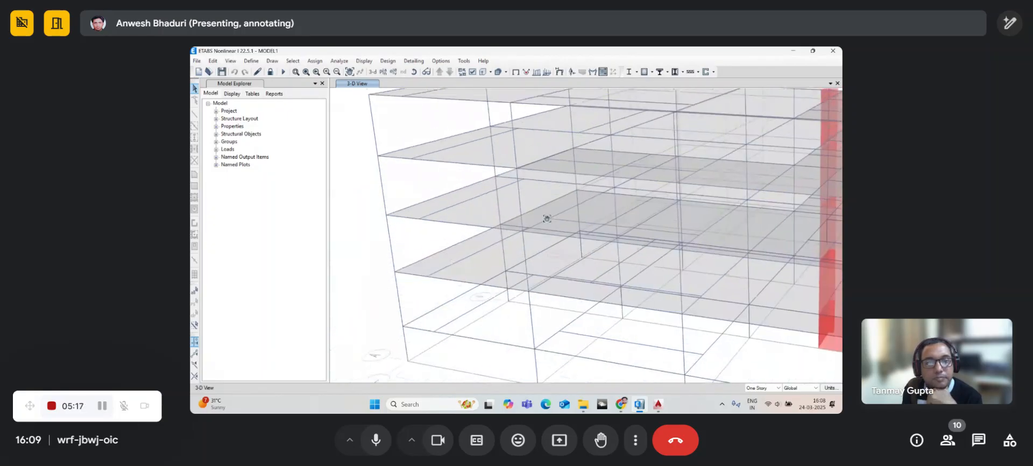
{"action": "middle_click_drag", "start_coordinate": [461, 126], "coordinate": [487, 175]}
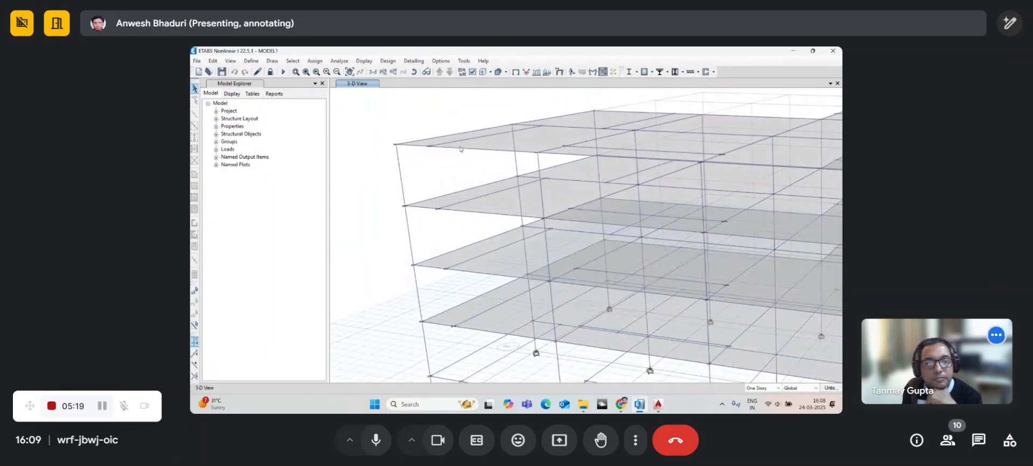
{"action": "scroll", "coordinate": [461, 150], "scroll_direction": "down", "scroll_amount": 4}
{"action": "scroll", "coordinate": [483, 230], "scroll_direction": "up", "scroll_amount": 4}
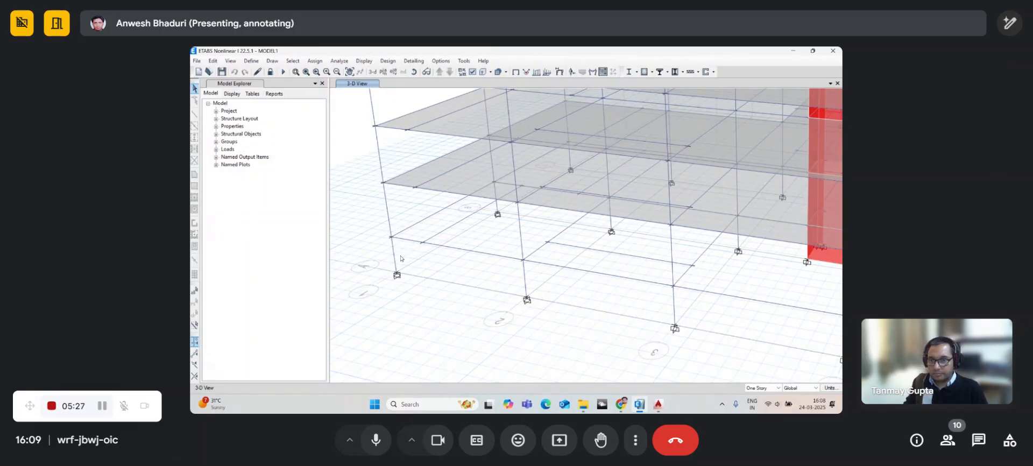
{"action": "middle_click_drag", "start_coordinate": [401, 260], "coordinate": [414, 288]}
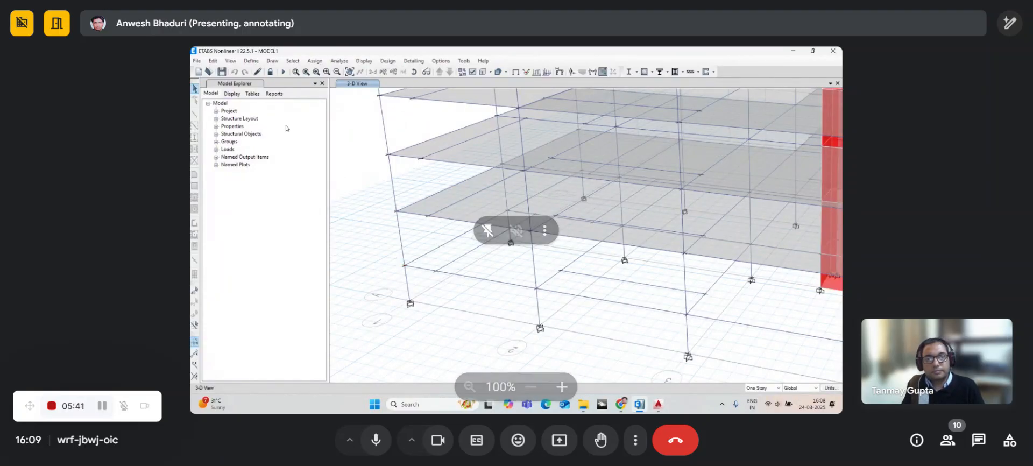
{"action": "left_click", "coordinate": [216, 61]}
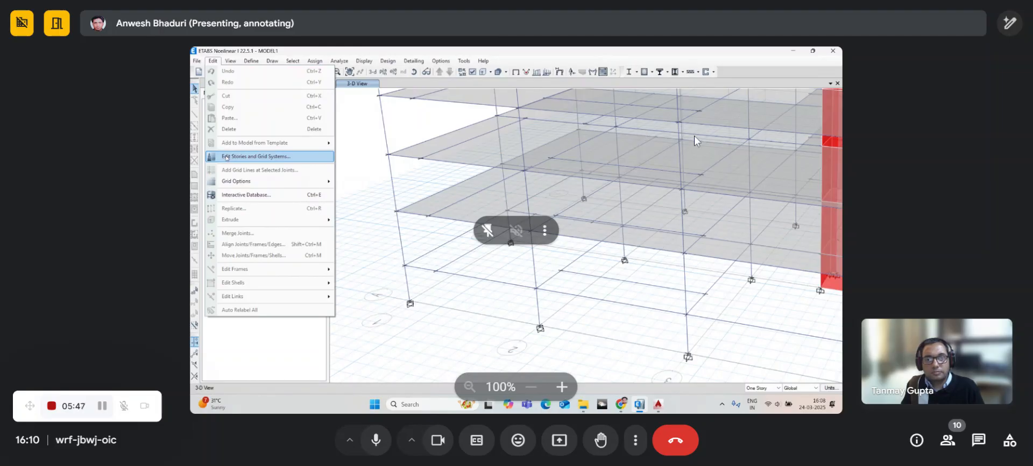
- Review the story and grid system data, then close it unchanged
{"action": "left_click", "coordinate": [226, 156]}
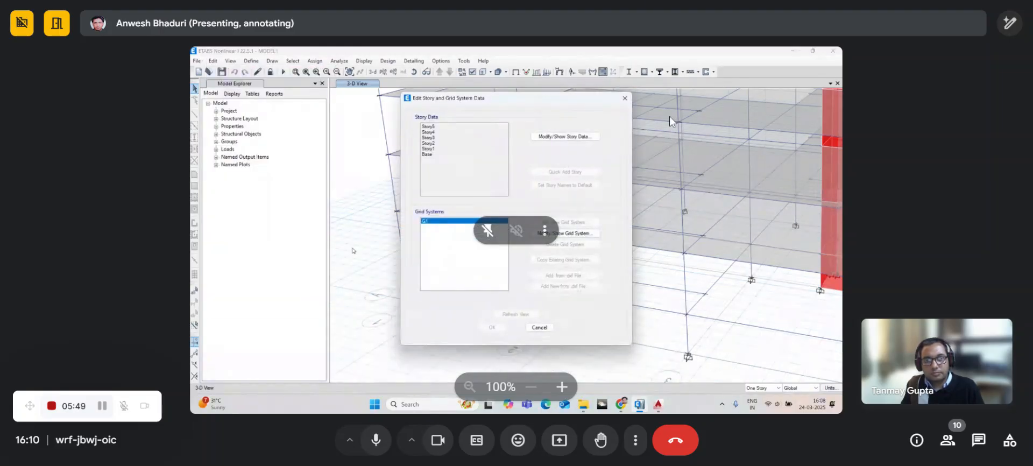
{"action": "left_click_drag", "start_coordinate": [469, 102], "coordinate": [421, 103]}
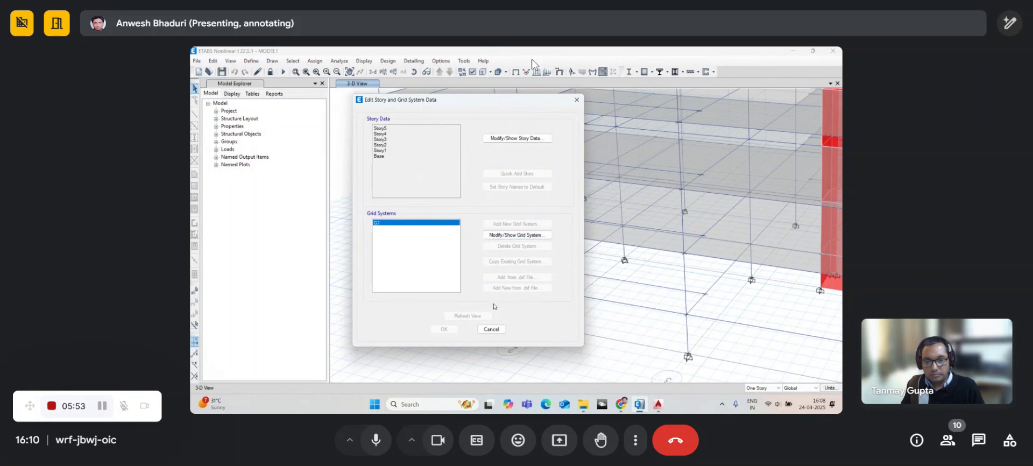
{"action": "left_click", "coordinate": [491, 329]}
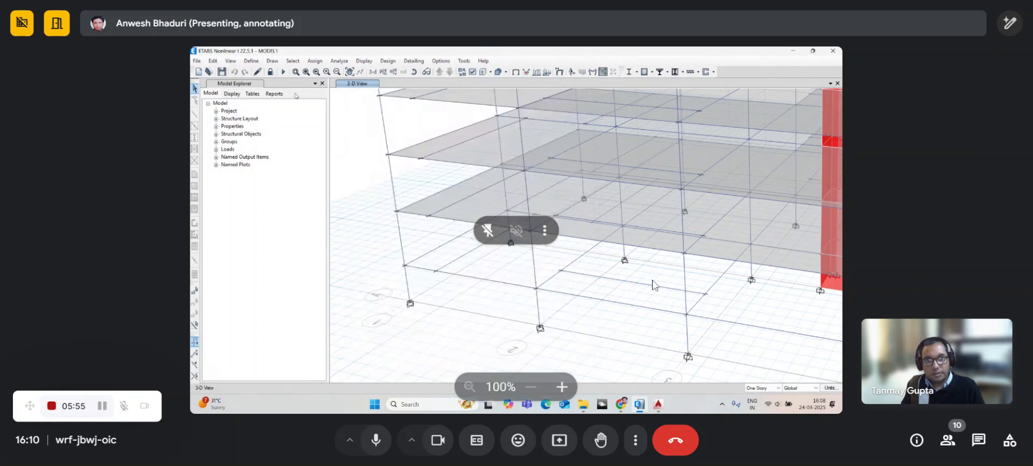
- Unlock the model, accepting deletion of the analysis results
{"action": "left_click", "coordinate": [270, 72]}
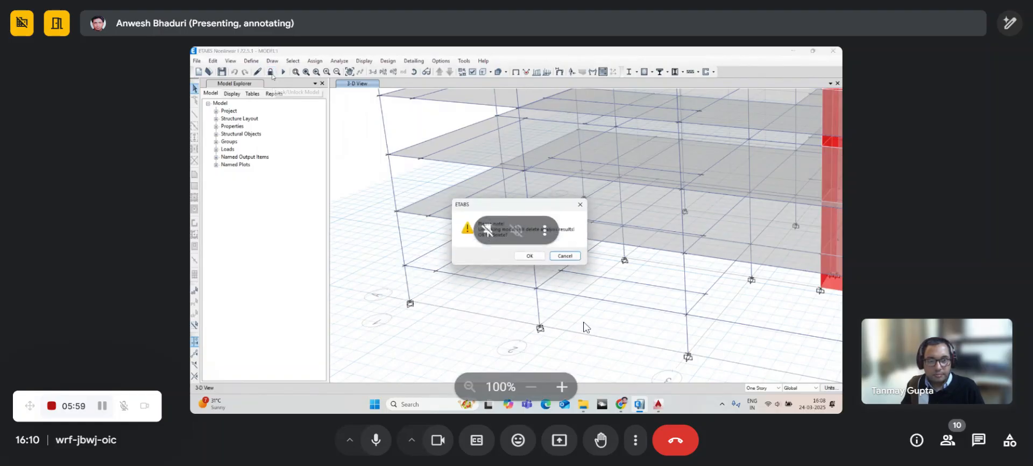
{"action": "left_click", "coordinate": [529, 256]}
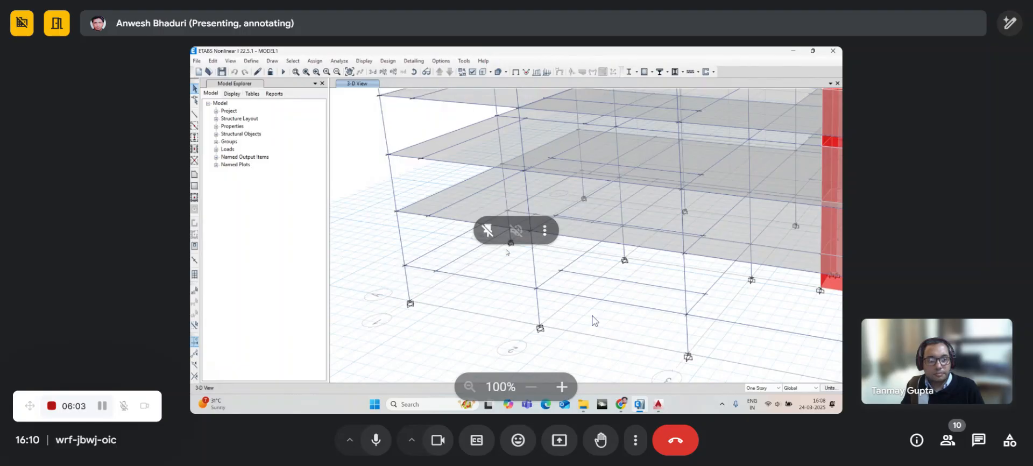
{"action": "left_click", "coordinate": [214, 60]}
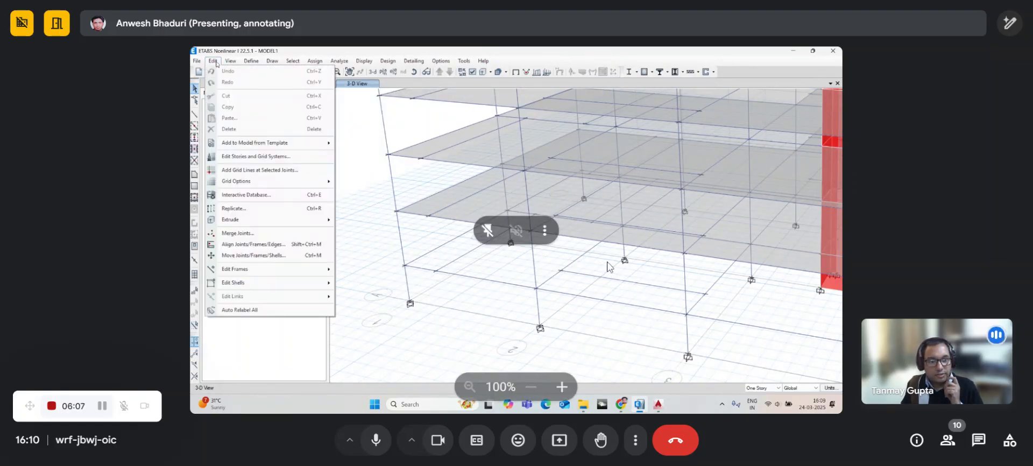
{"action": "left_click", "coordinate": [216, 62]}
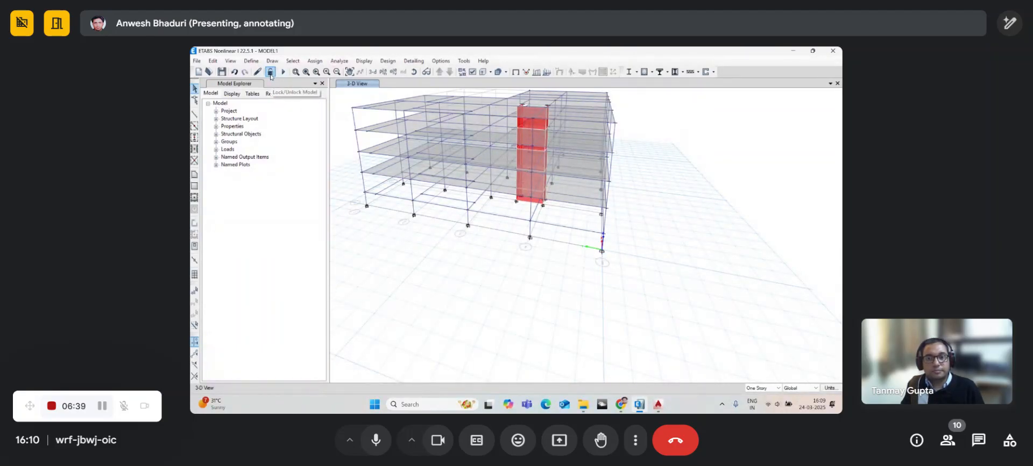
- Open the horizontal reference plane settings of the existing grid system via Edit Stories and Grid Systems
{"action": "left_click", "coordinate": [214, 60]}
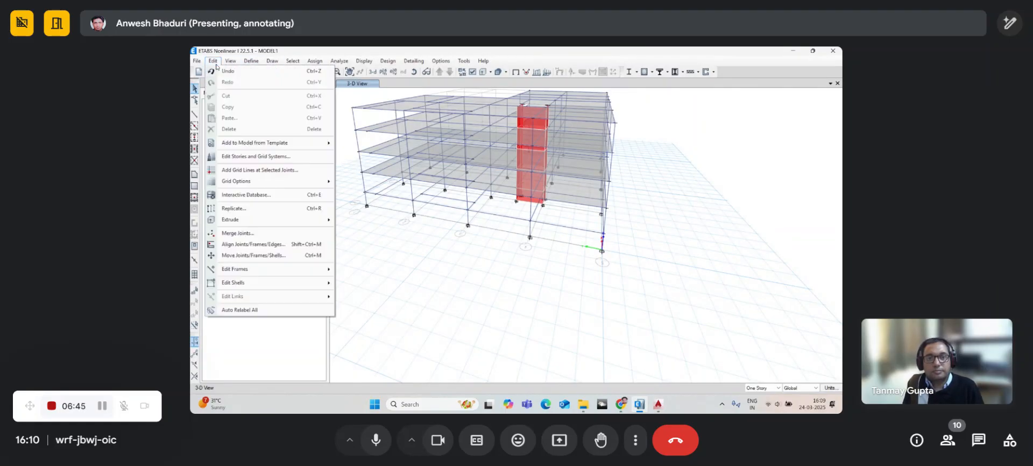
{"action": "left_click", "coordinate": [236, 158]}
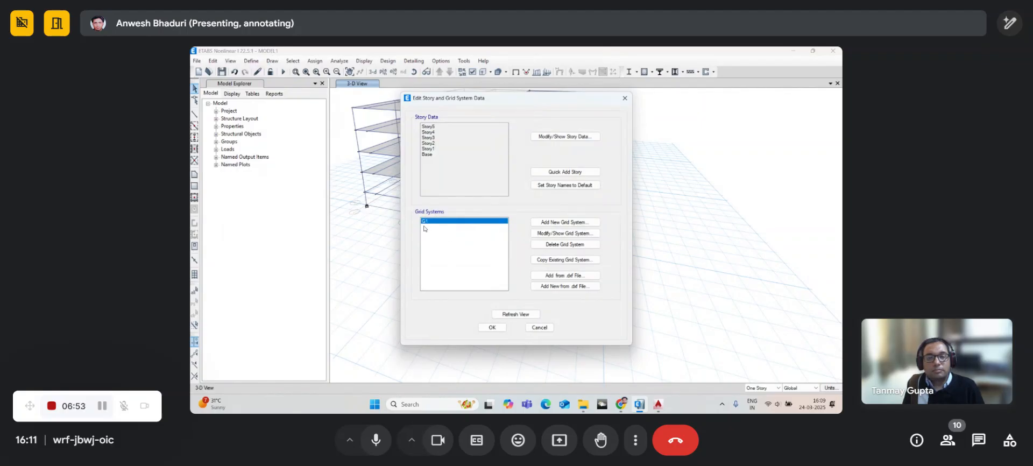
{"action": "left_click", "coordinate": [543, 235]}
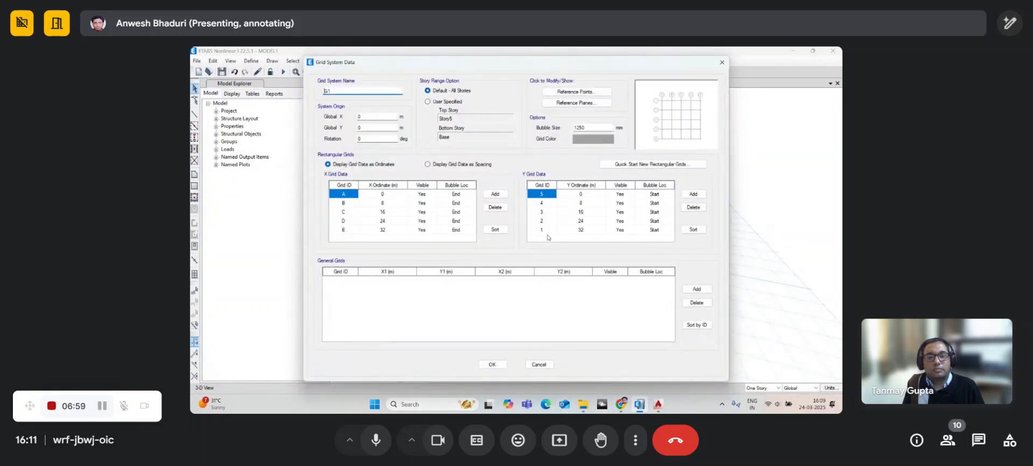
{"action": "left_click", "coordinate": [557, 105]}
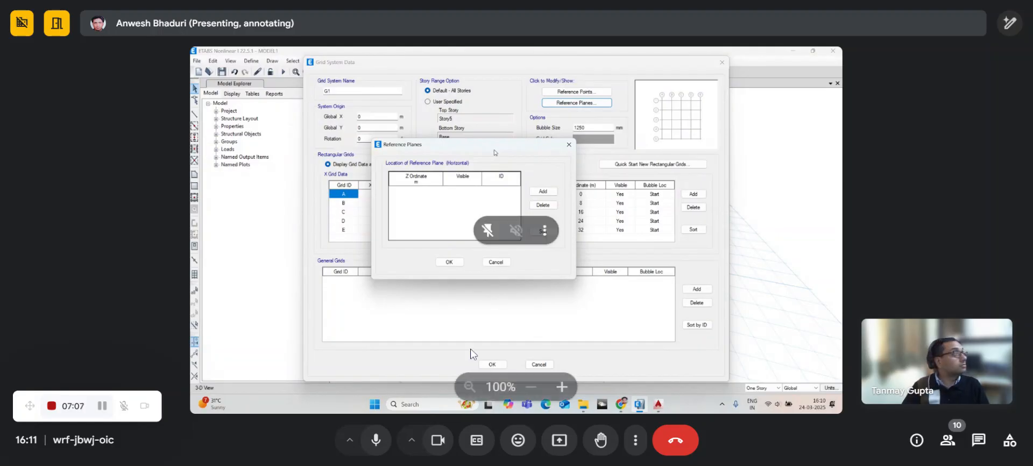
{"action": "left_click", "coordinate": [371, 445]}
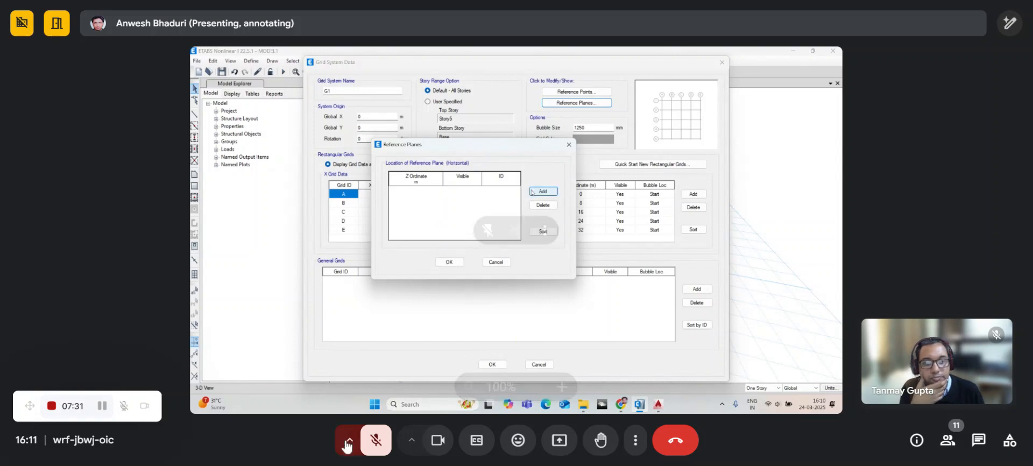
{"action": "left_click", "coordinate": [368, 447]}
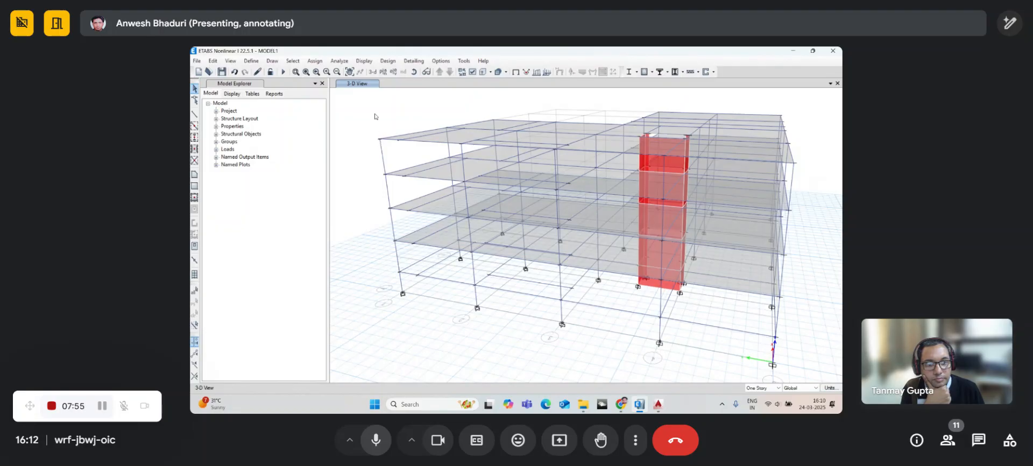
- Show the plan view at G1 Reference Plane 1 (Z = 3.5 m)
{"action": "left_click", "coordinate": [382, 75]}
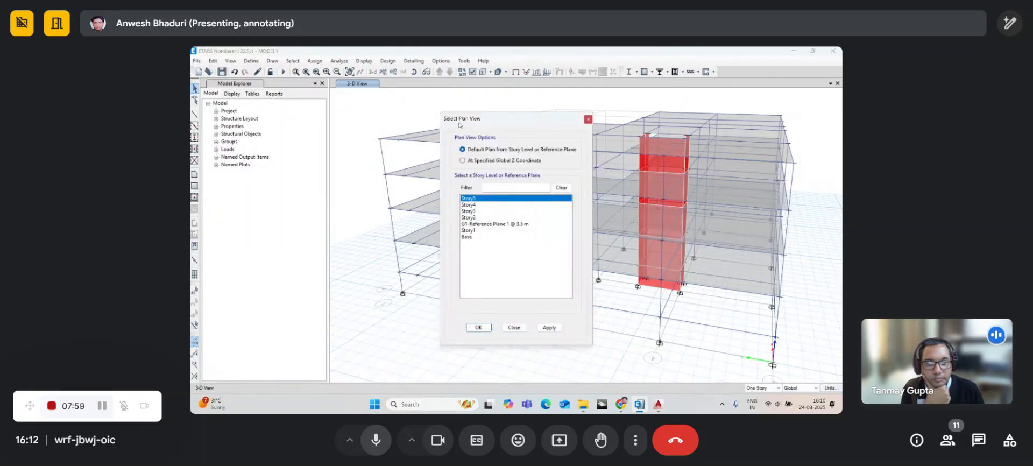
{"action": "left_click_drag", "start_coordinate": [460, 125], "coordinate": [477, 114]}
{"action": "left_click", "coordinate": [370, 446]}
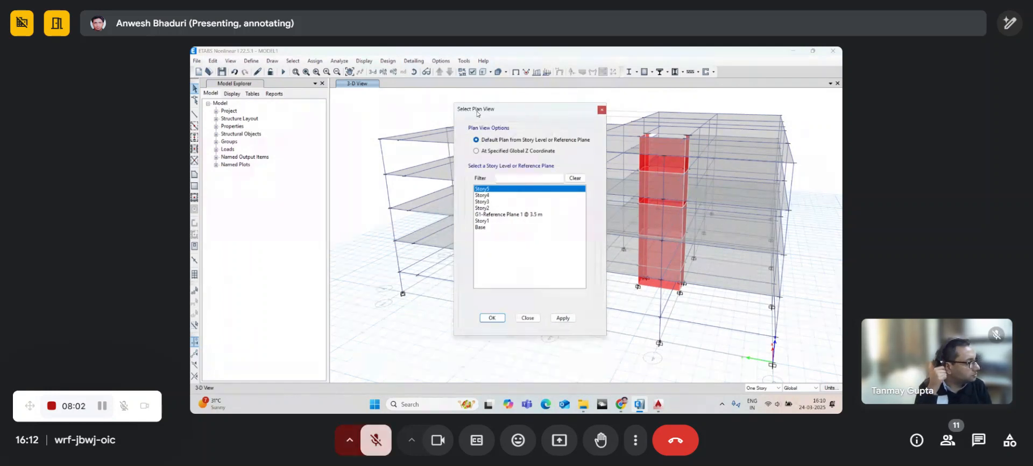
{"action": "left_click", "coordinate": [370, 445]}
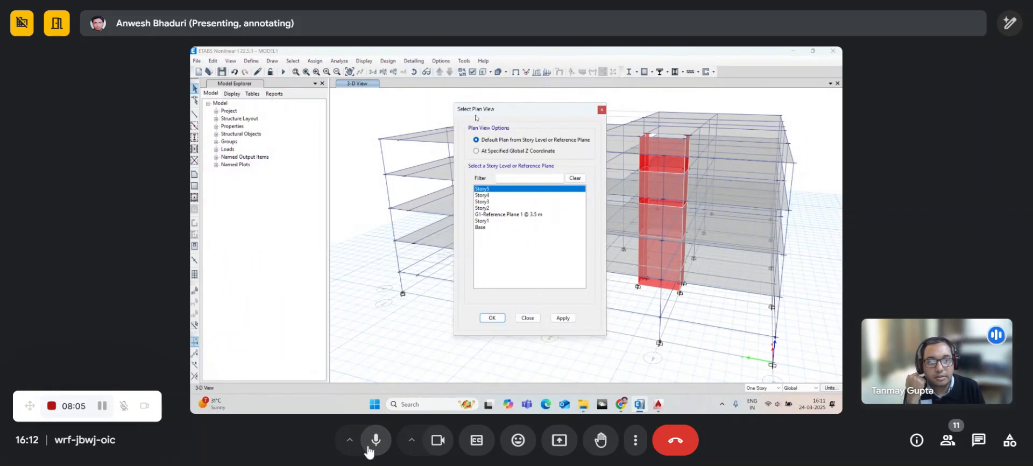
{"action": "left_click_drag", "start_coordinate": [496, 110], "coordinate": [478, 94]}
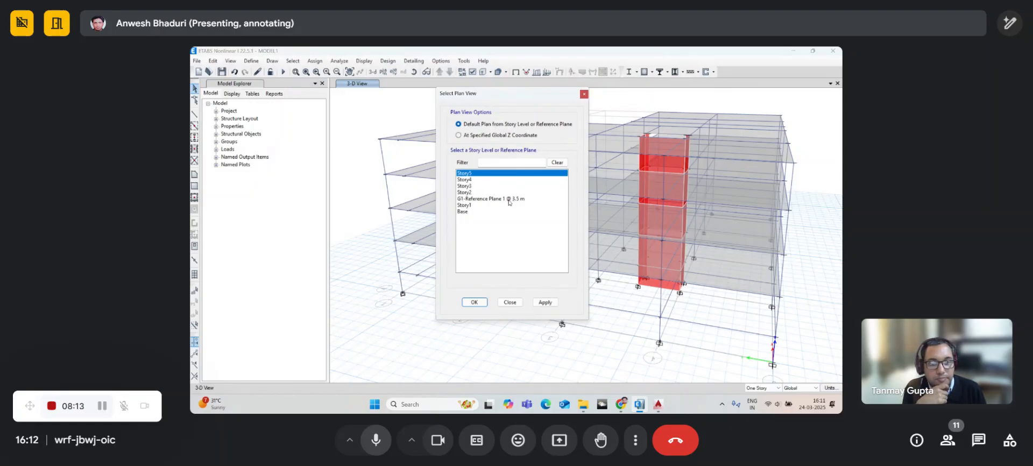
{"action": "left_click", "coordinate": [480, 200]}
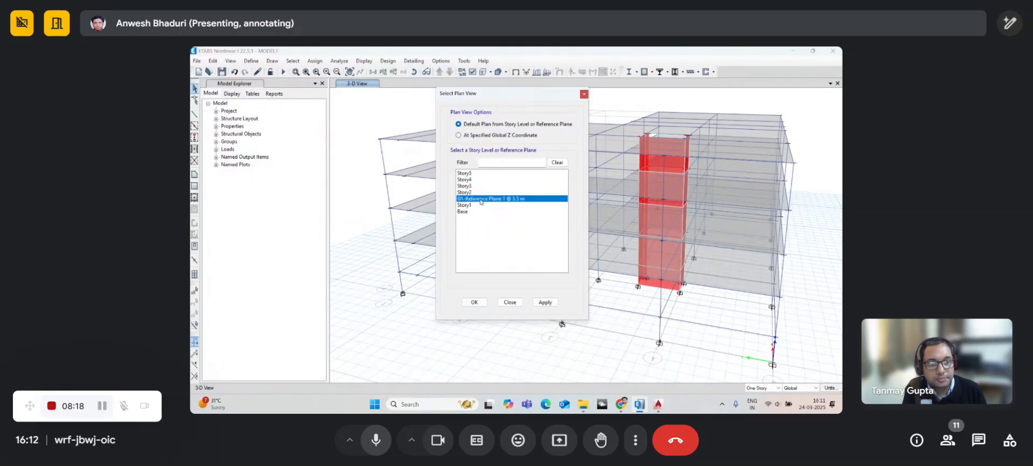
{"action": "left_click", "coordinate": [478, 301]}
- Pan the Reference Plane 1 plan to centre the grid and stair outline
{"action": "middle_click_drag", "start_coordinate": [471, 254], "coordinate": [443, 264]}
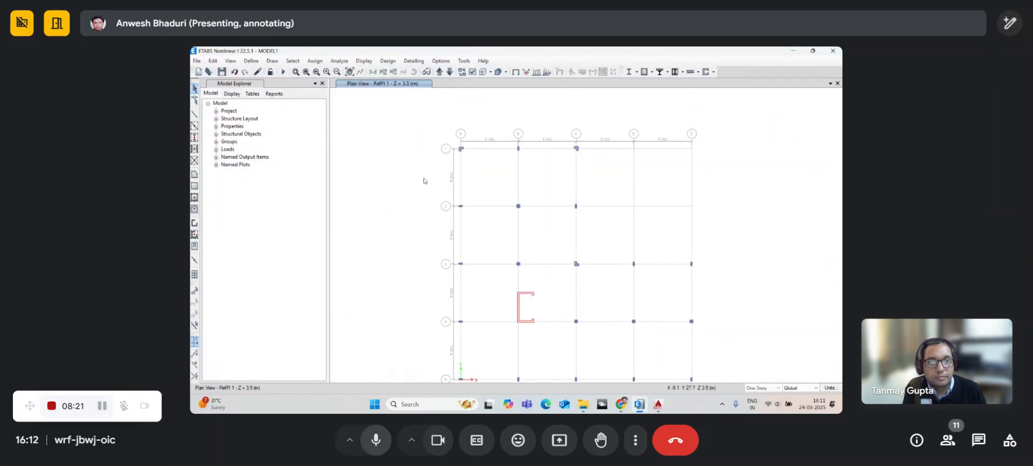
{"action": "middle_click_drag", "start_coordinate": [421, 161], "coordinate": [410, 130]}
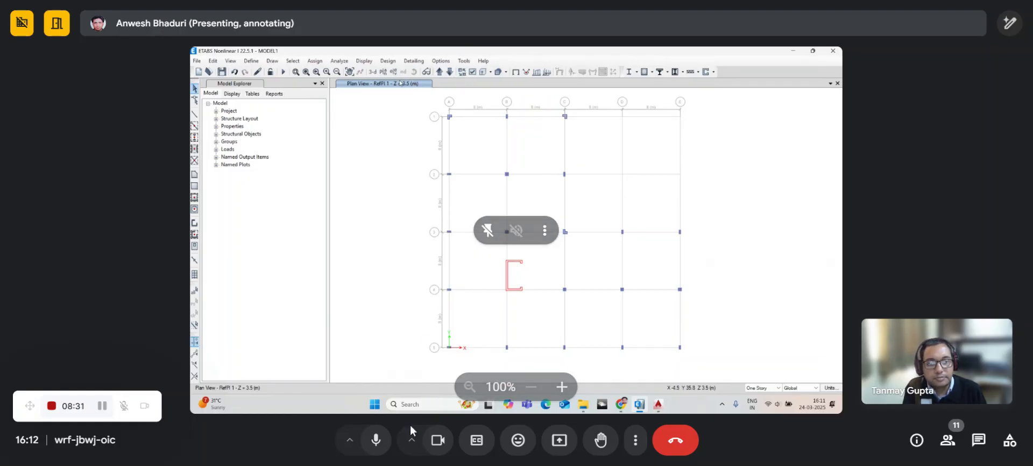
{"action": "left_click", "coordinate": [379, 440]}
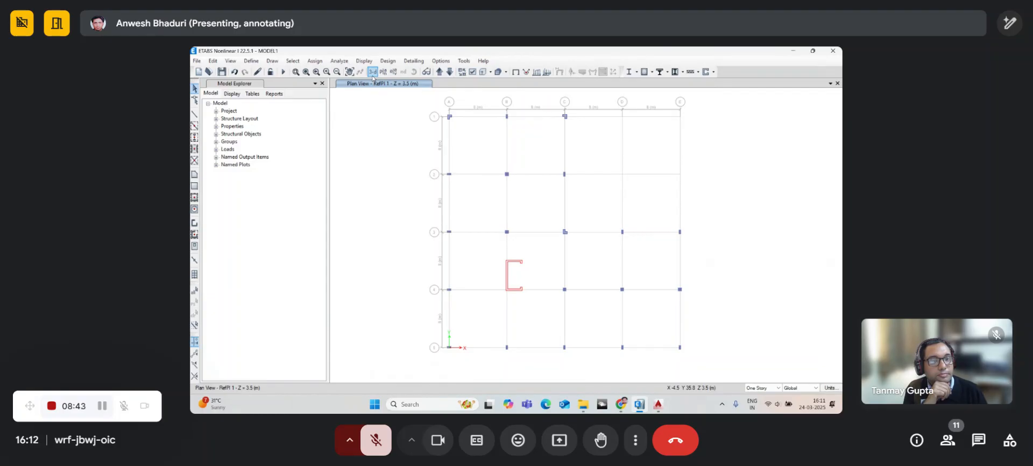
{"action": "left_click", "coordinate": [384, 443]}
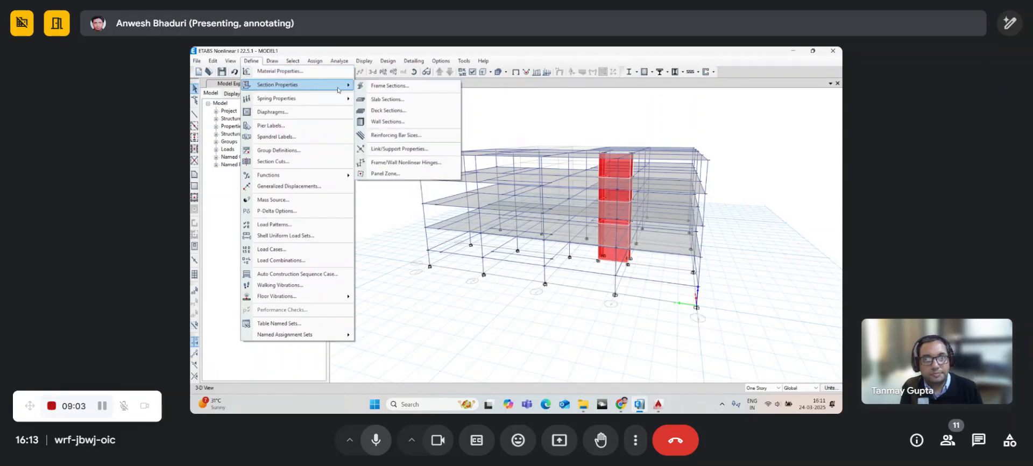
- Add slab property SC175 in Slab Sections with M25 as its slab material
{"action": "left_click", "coordinate": [380, 100]}
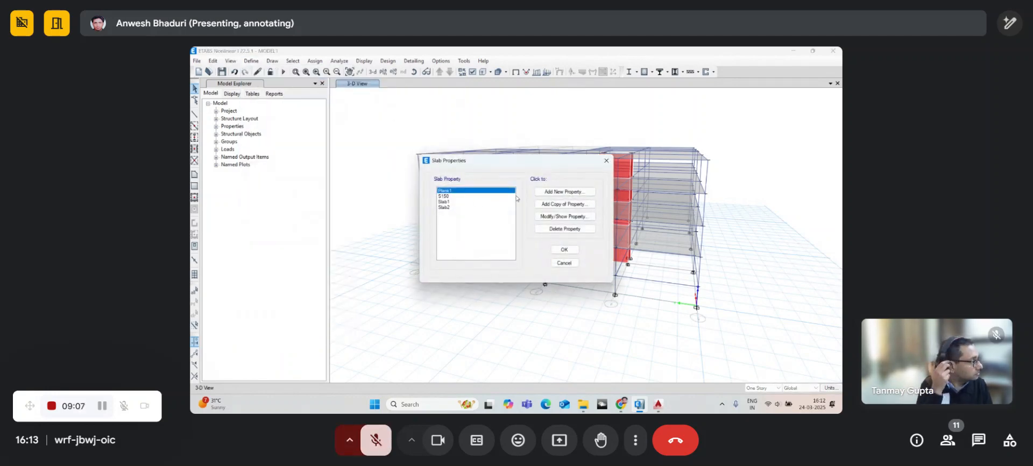
{"action": "left_click", "coordinate": [545, 194]}
{"action": "left_click_drag", "start_coordinate": [517, 104], "coordinate": [457, 131]}
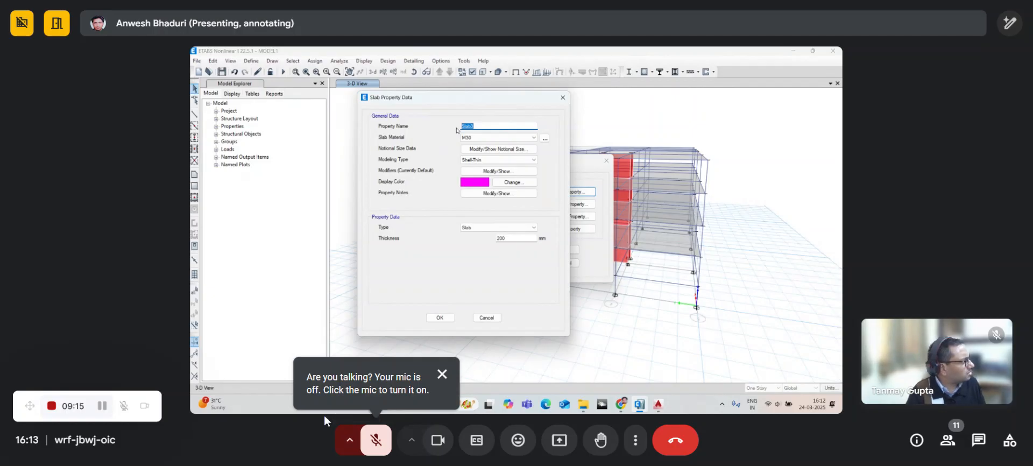
{"action": "type", "text": "SC1"}
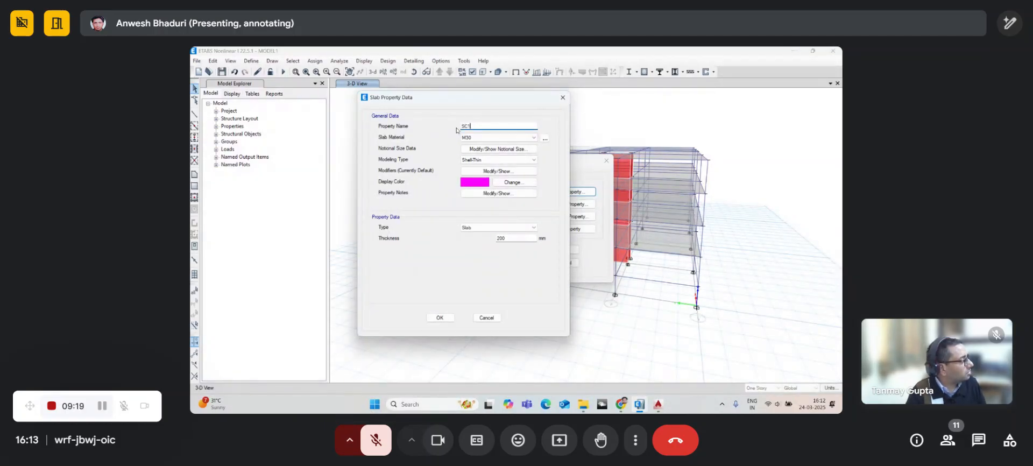
{"action": "type", "text": "75"}
{"action": "left_click", "coordinate": [484, 139]}
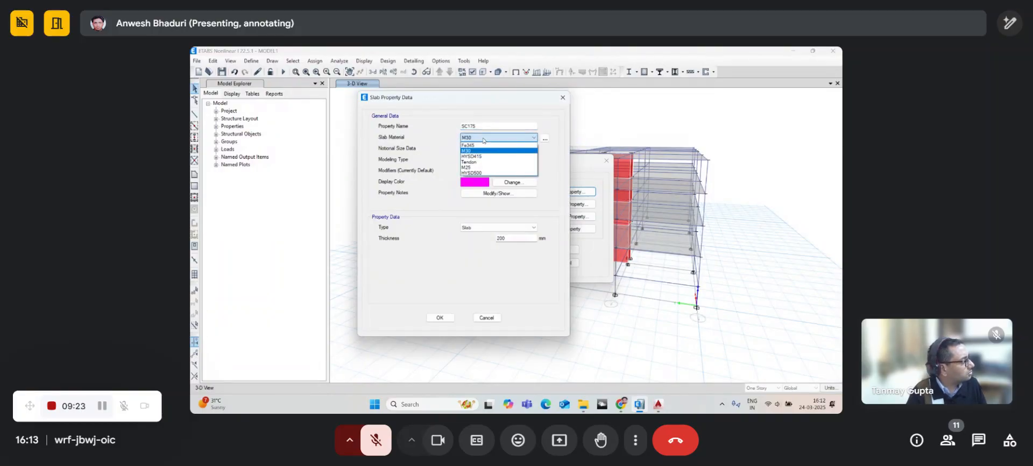
{"action": "left_click", "coordinate": [478, 167]}
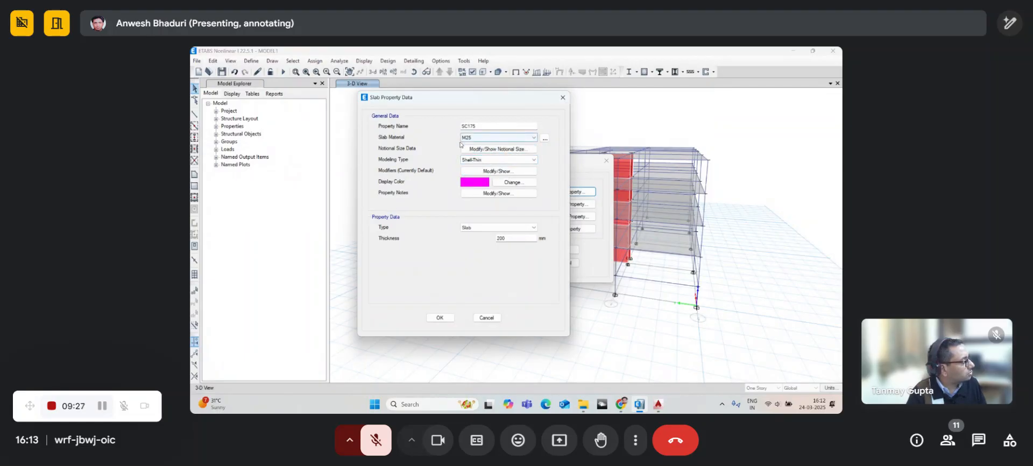
{"action": "left_click_drag", "start_coordinate": [473, 99], "coordinate": [458, 81]}
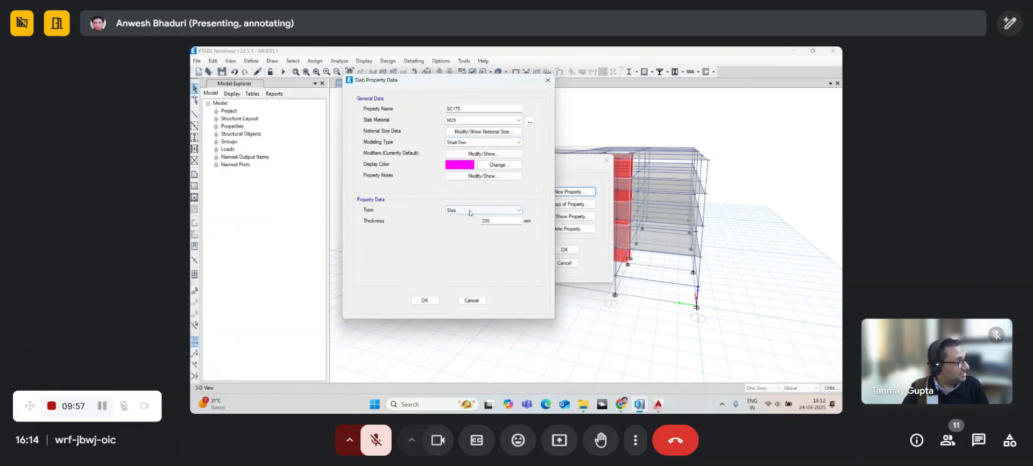
{"action": "left_click", "coordinate": [380, 450]}
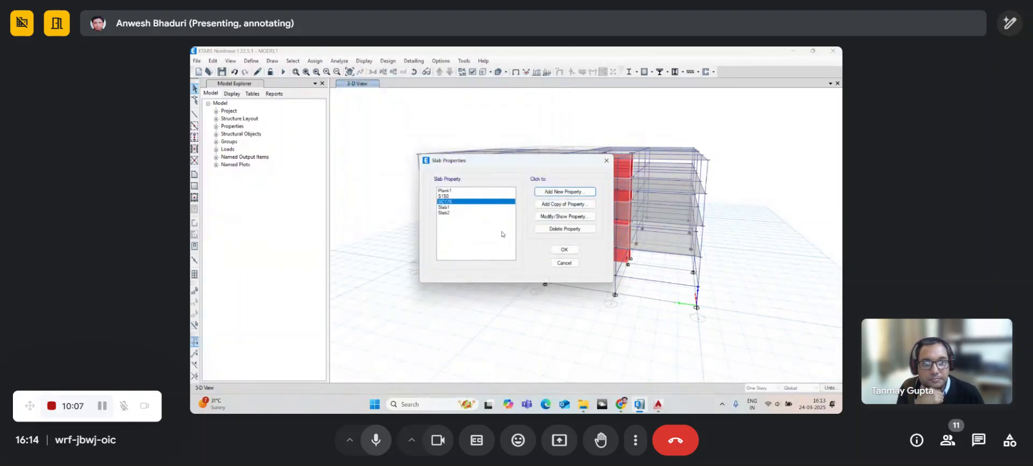
- Close the slab property list and step the plan down to Story1 at 2 m
{"action": "left_click", "coordinate": [563, 251]}
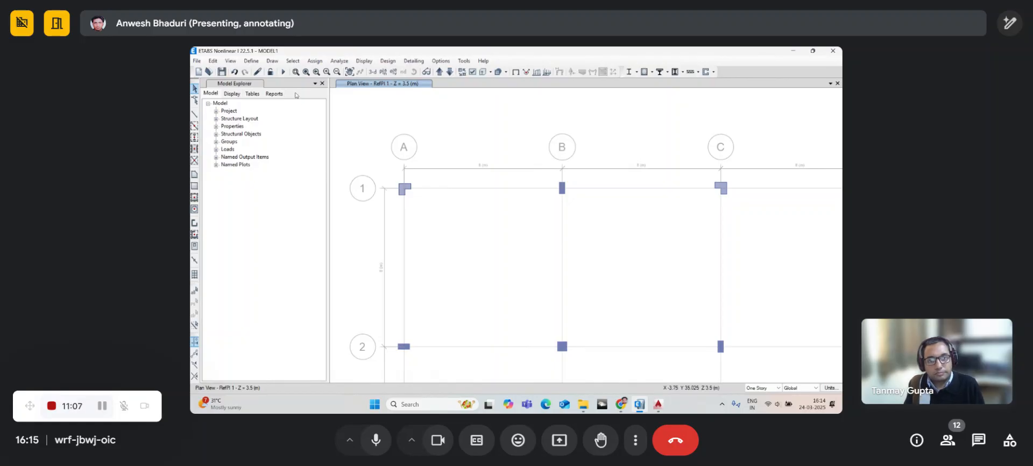
{"action": "mouse_move", "coordinate": [530, 323]}
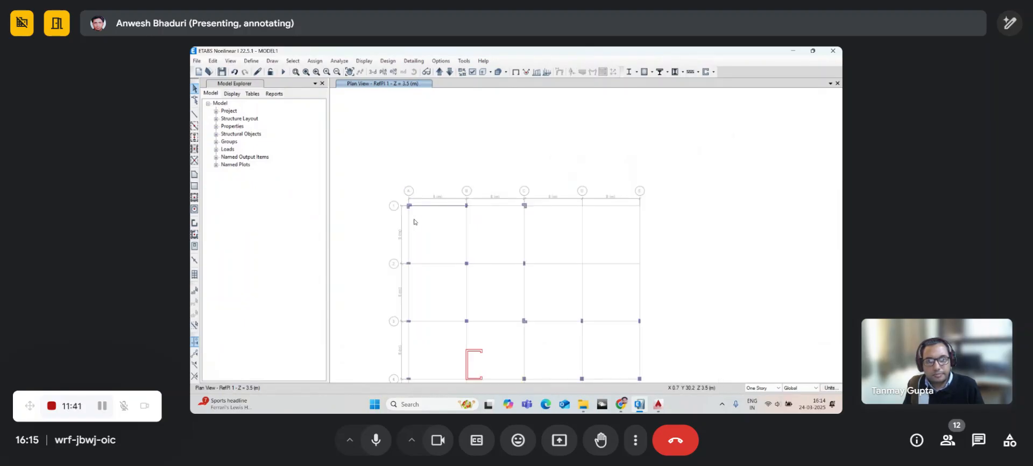
{"action": "left_click", "coordinate": [450, 72]}
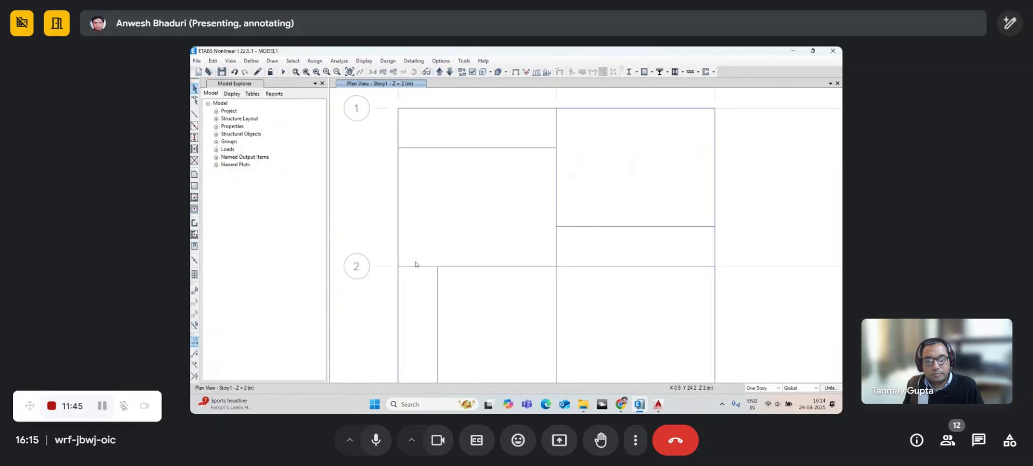
- Zoom in near A-2 and step from Story1 through the 3.5 m plane to Story2, comparing the stair bays
{"action": "scroll", "coordinate": [416, 264], "scroll_direction": "up", "scroll_amount": 3}
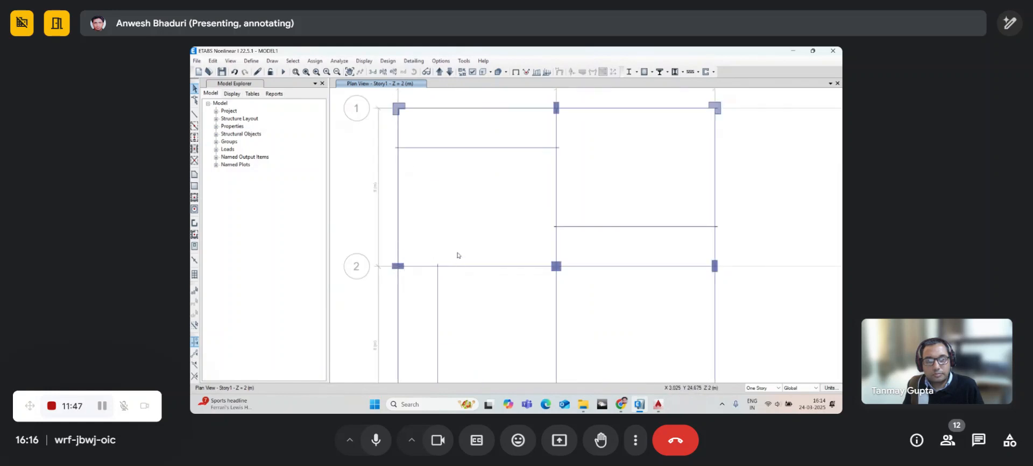
{"action": "left_click", "coordinate": [439, 72]}
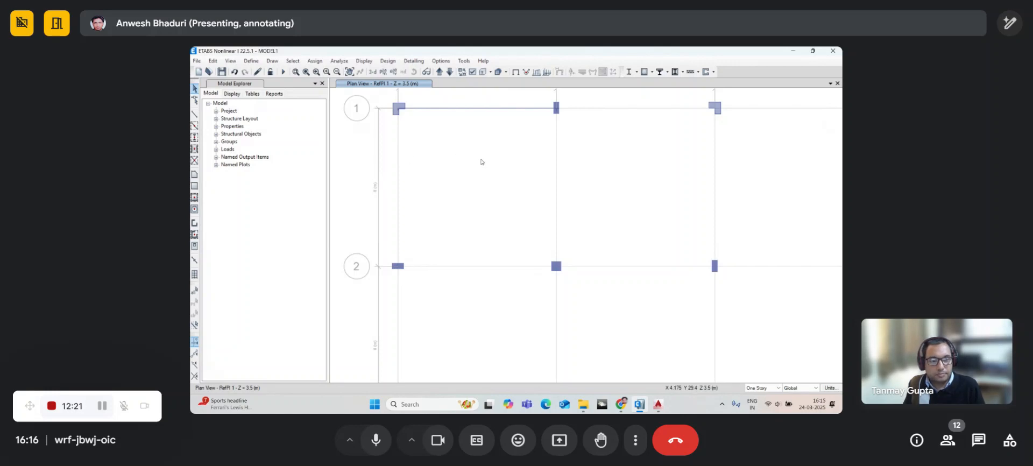
{"action": "left_click", "coordinate": [440, 71]}
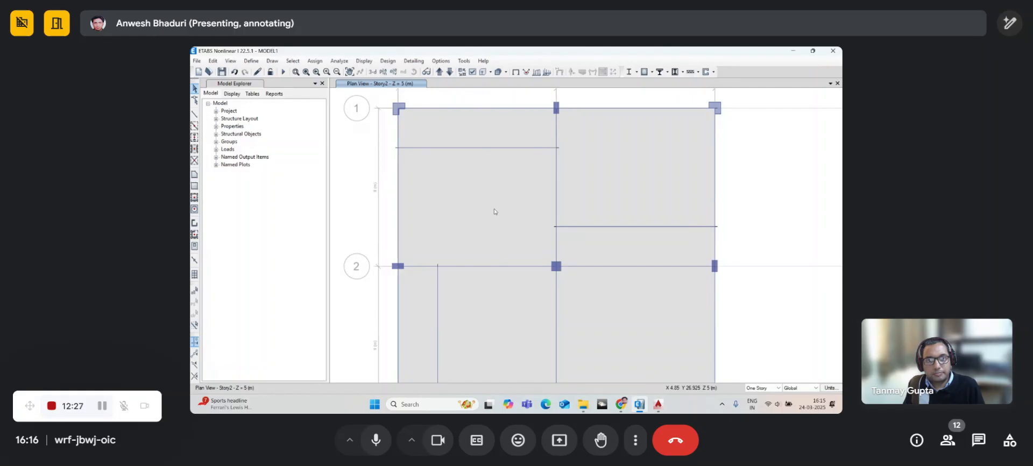
{"action": "mouse_move", "coordinate": [572, 272]}
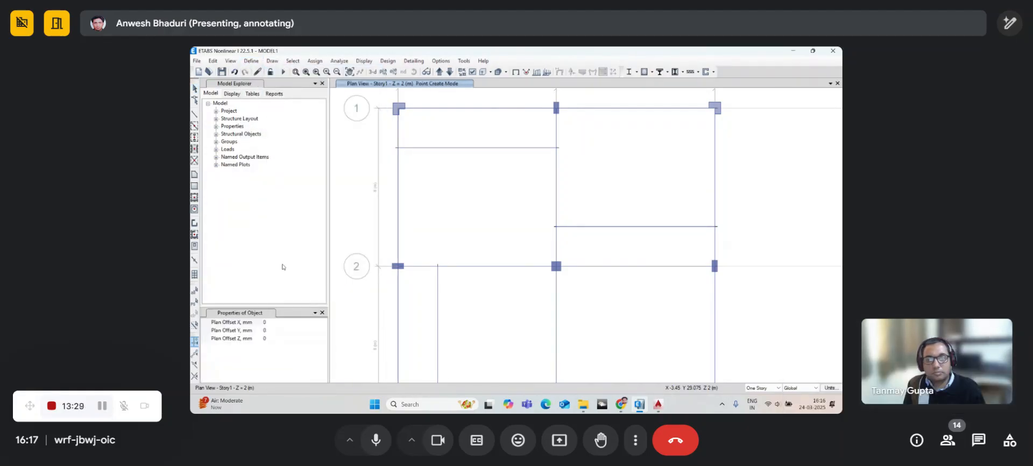
- Place a joint on grid 2 at X offset 4000 mm from A, checking it on Story2
{"action": "type", "text": "4000"}
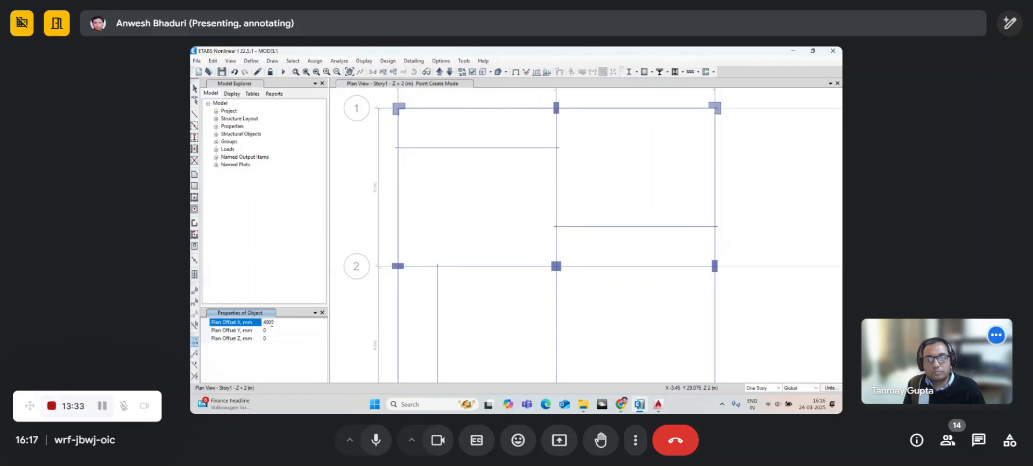
{"action": "left_click", "coordinate": [397, 268]}
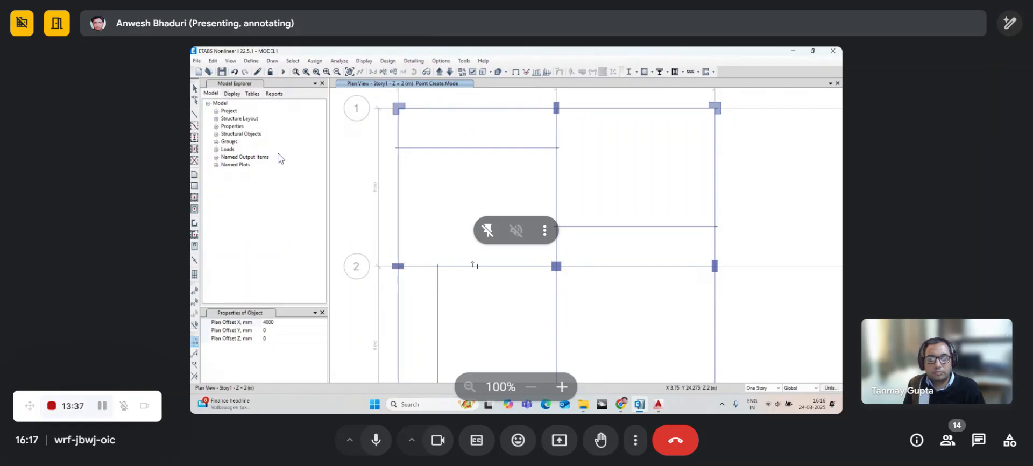
{"action": "left_click", "coordinate": [438, 73]}
{"action": "left_click", "coordinate": [438, 74]}
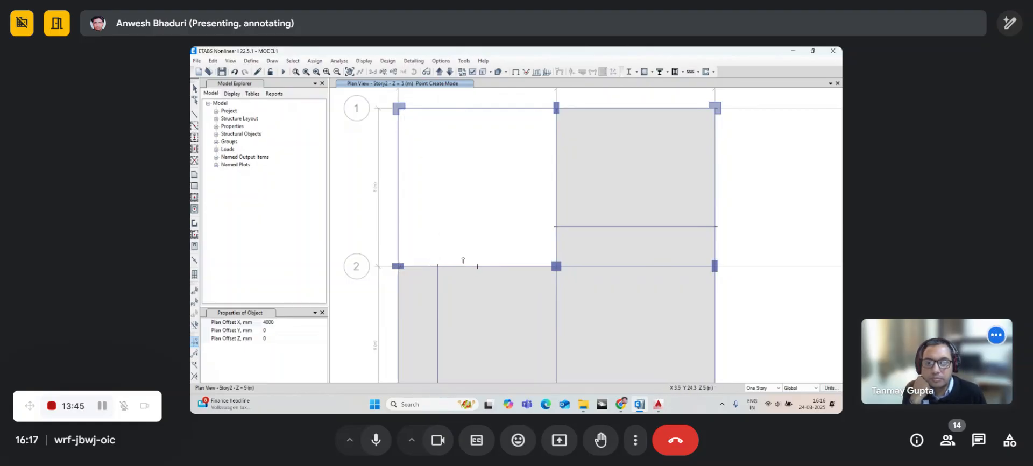
{"action": "left_click", "coordinate": [195, 89]}
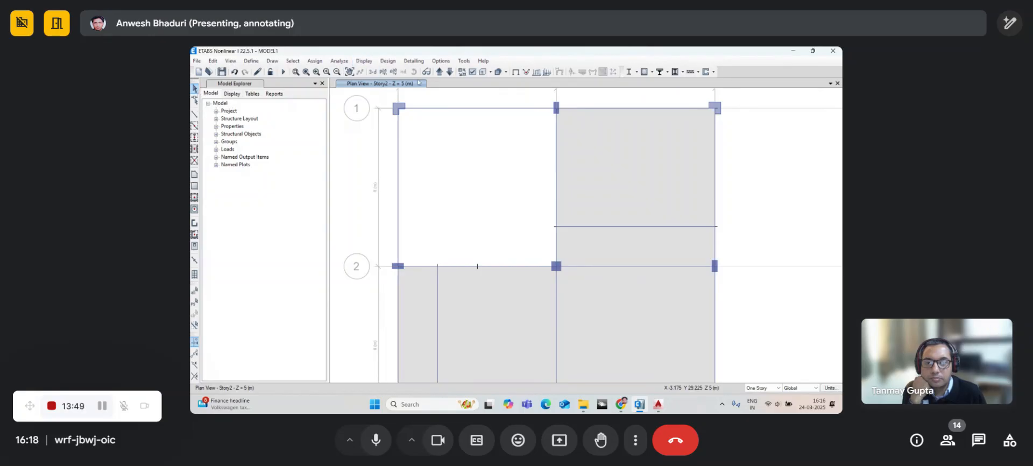
{"action": "left_click", "coordinate": [448, 72]}
{"action": "left_click", "coordinate": [448, 72]}
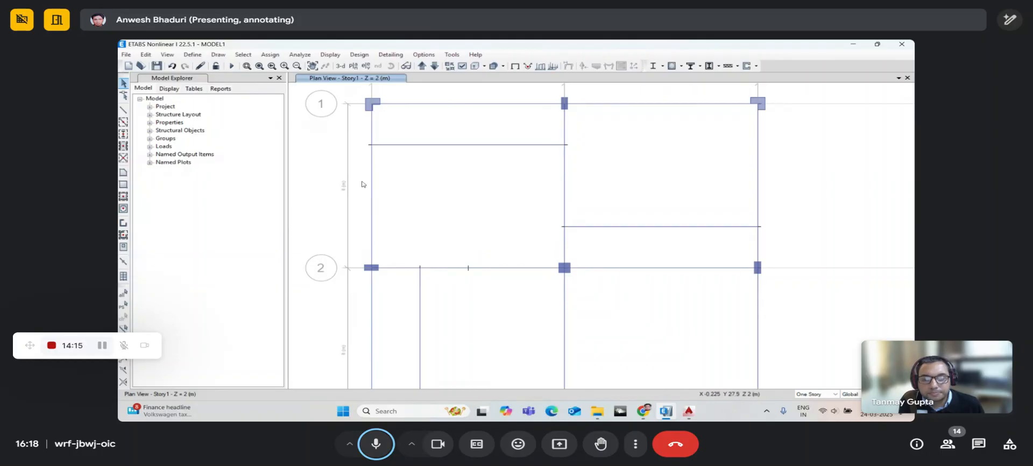
{"action": "left_click", "coordinate": [223, 59]}
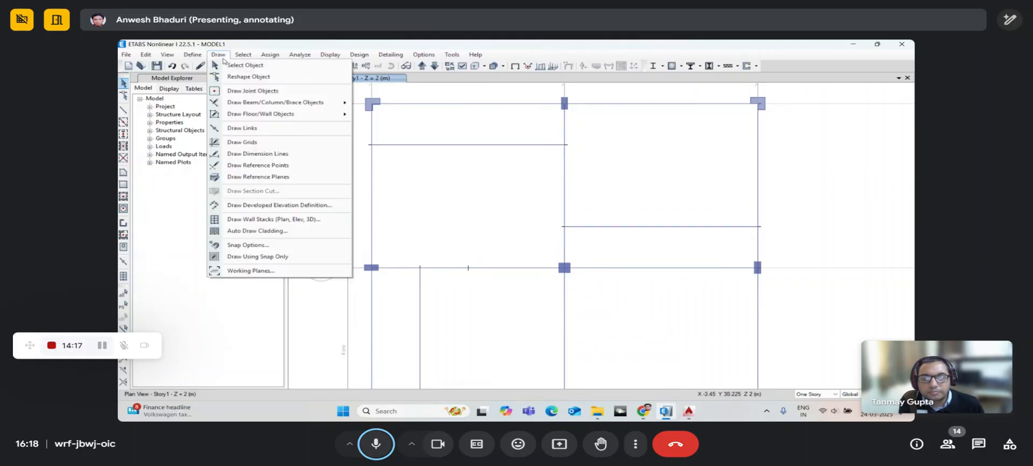
{"action": "left_click", "coordinate": [231, 91]}
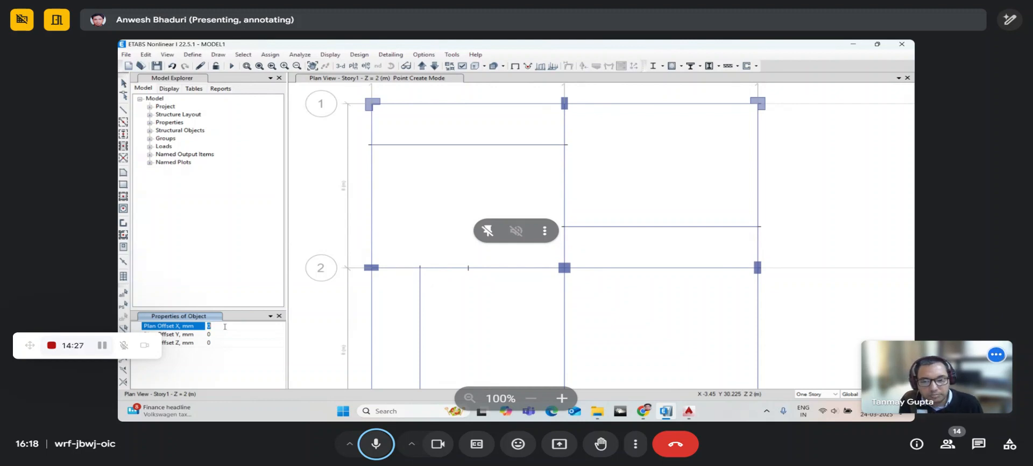
{"action": "left_click", "coordinate": [422, 65]}
{"action": "left_click", "coordinate": [434, 65]}
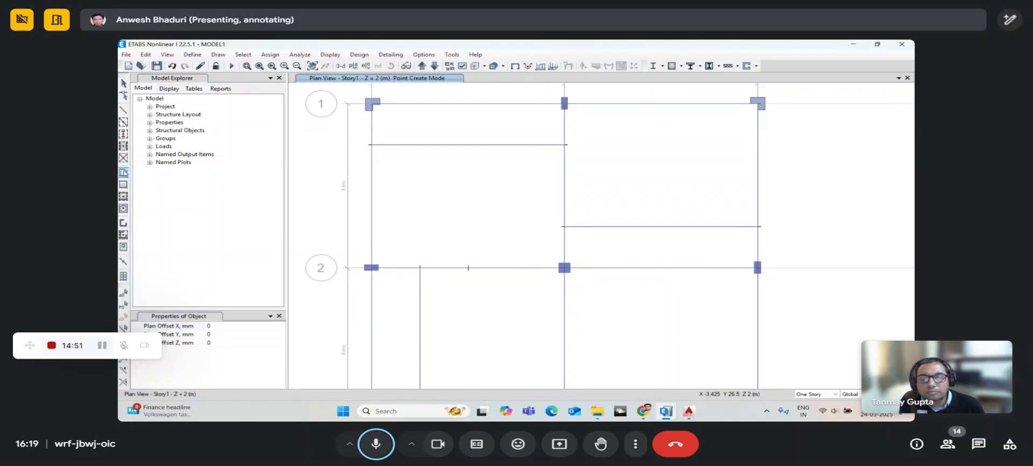
- Set floor-area drawing to the SC175 property and place the first corner at A-2
{"action": "left_click", "coordinate": [123, 172]}
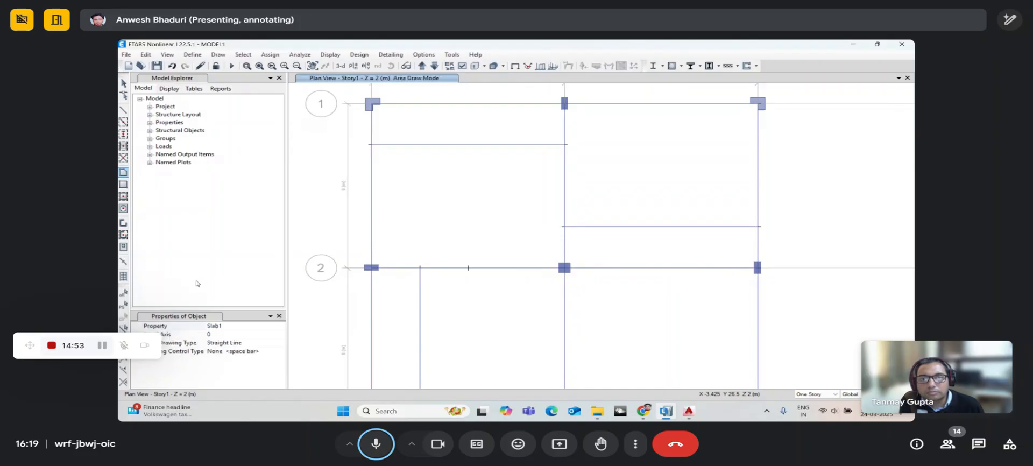
{"action": "left_click", "coordinate": [280, 328]}
{"action": "left_click", "coordinate": [280, 327]}
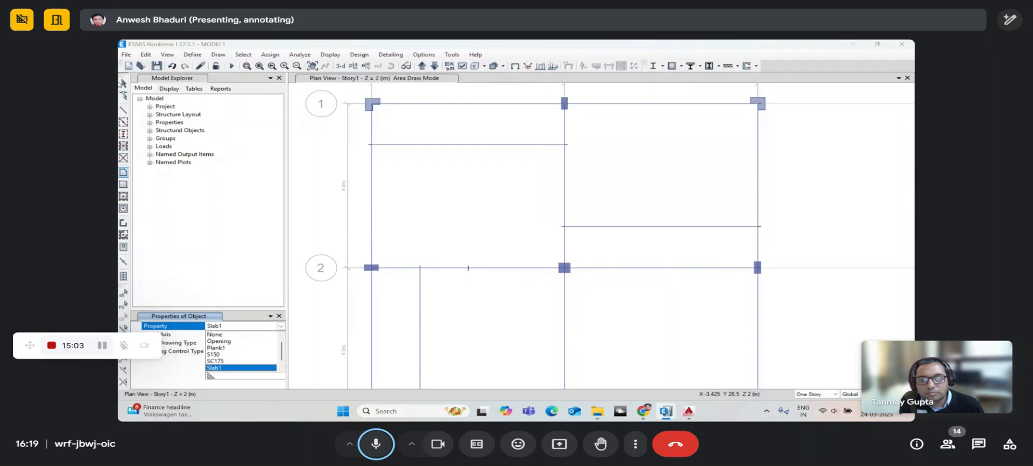
{"action": "left_click", "coordinate": [121, 83]}
{"action": "left_click", "coordinate": [124, 83]}
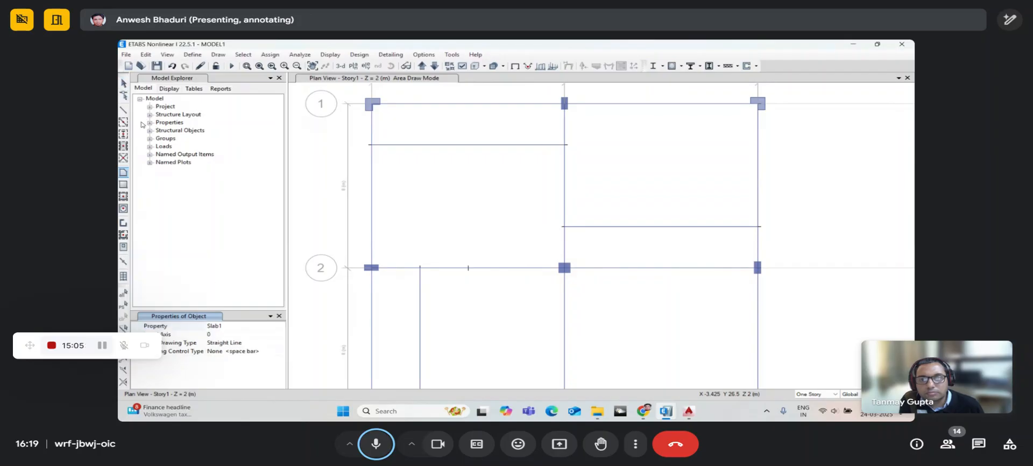
{"action": "left_click", "coordinate": [276, 326]}
{"action": "left_click", "coordinate": [280, 327]}
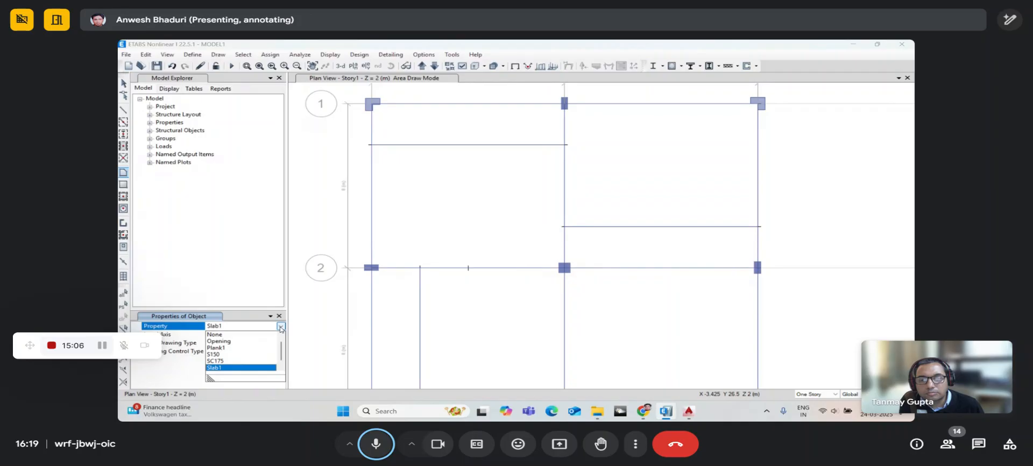
{"action": "left_click", "coordinate": [226, 361]}
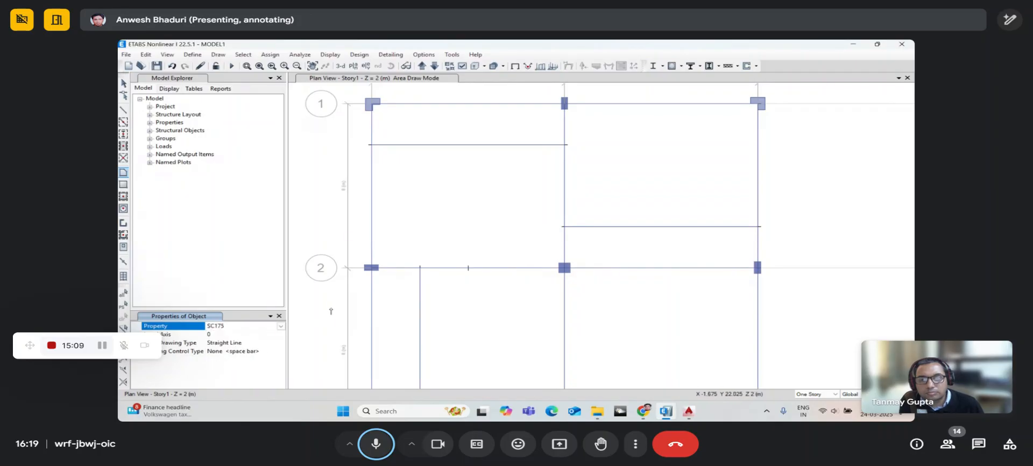
{"action": "left_click", "coordinate": [370, 268]}
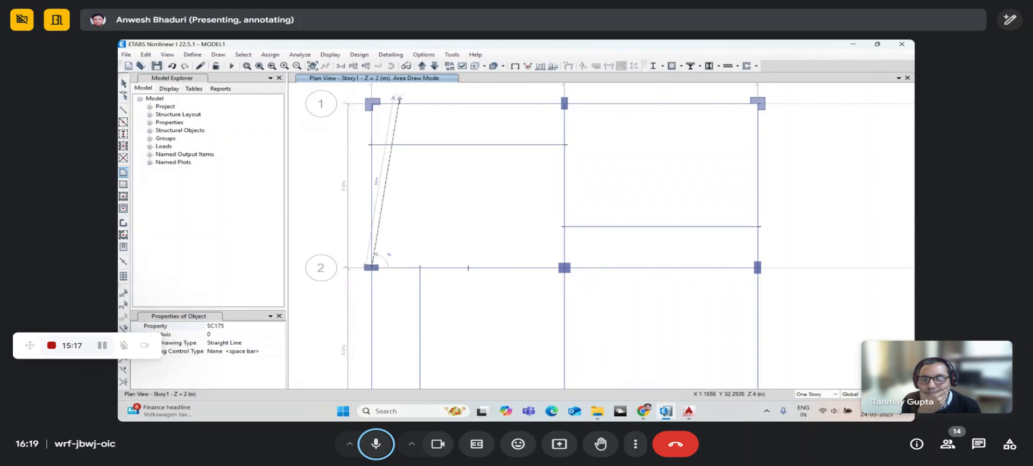
- Add area edges between the 3.5 m plane and Story1, then cancel the unfinished area
{"action": "left_click", "coordinate": [420, 67]}
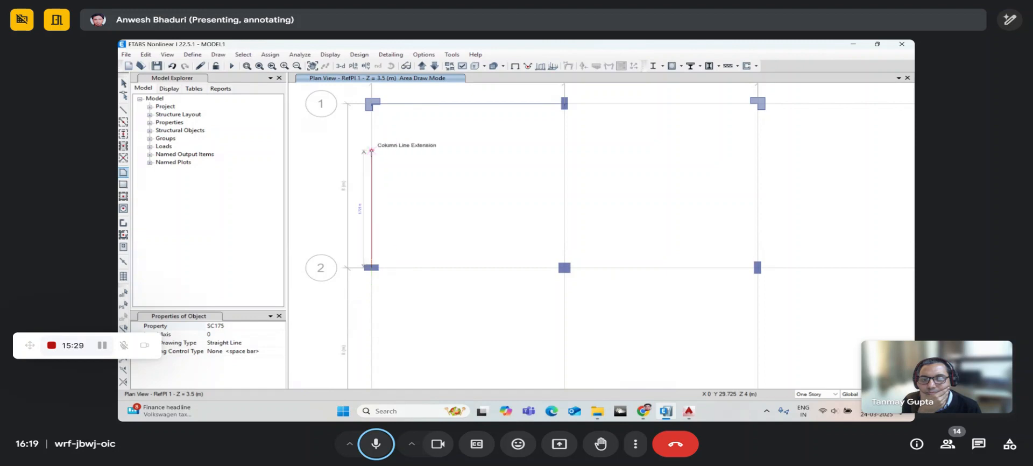
{"action": "left_click", "coordinate": [372, 151]}
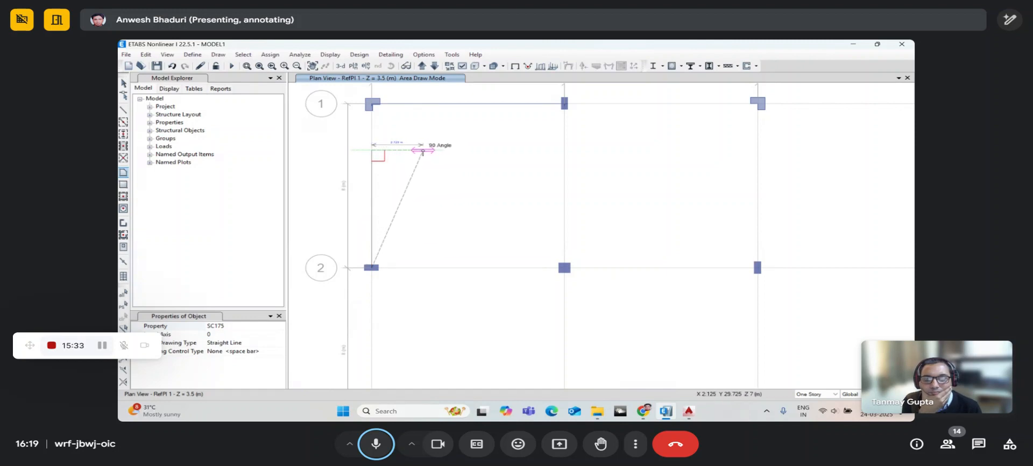
{"action": "scroll", "coordinate": [418, 152], "scroll_direction": "up", "scroll_amount": 3}
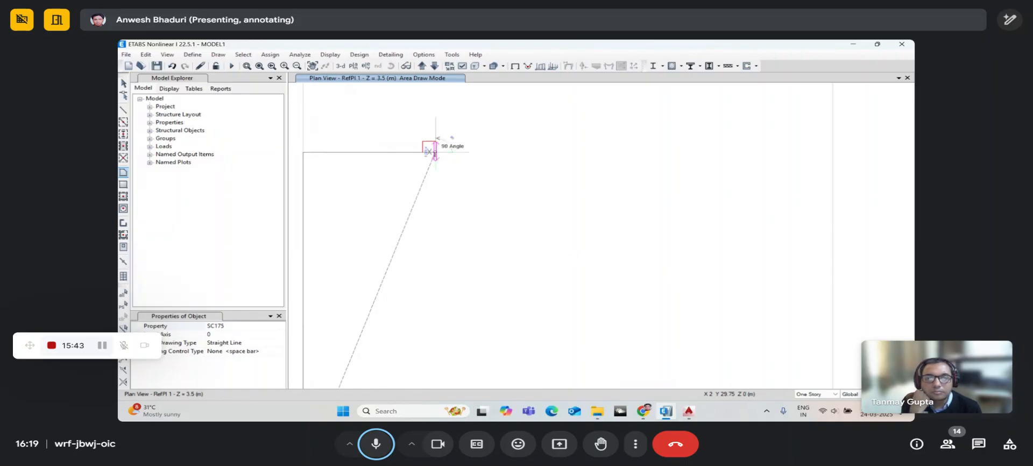
{"action": "scroll", "coordinate": [436, 181], "scroll_direction": "down", "scroll_amount": 3}
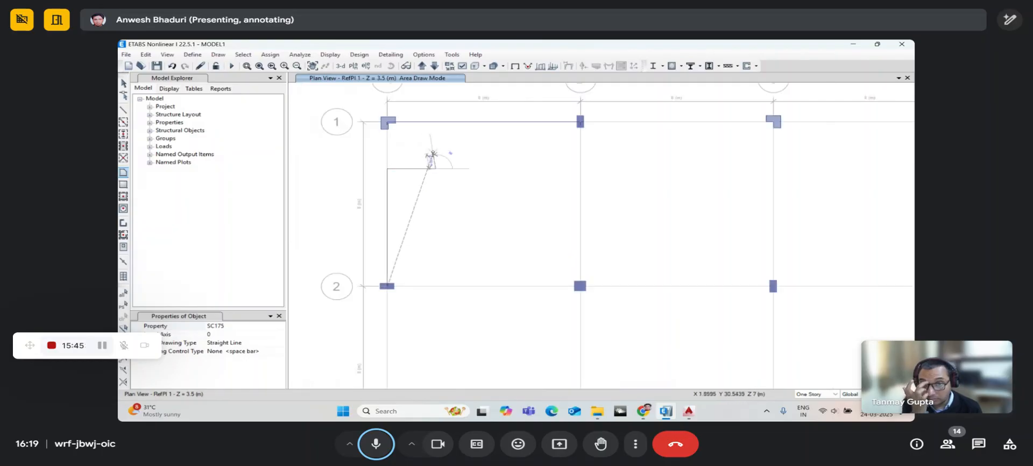
{"action": "left_click", "coordinate": [434, 66]}
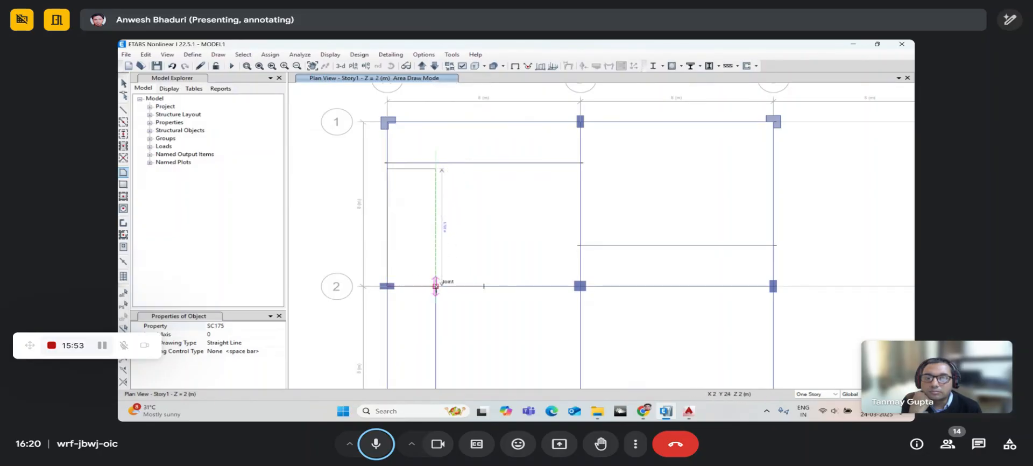
{"action": "left_click", "coordinate": [436, 285]}
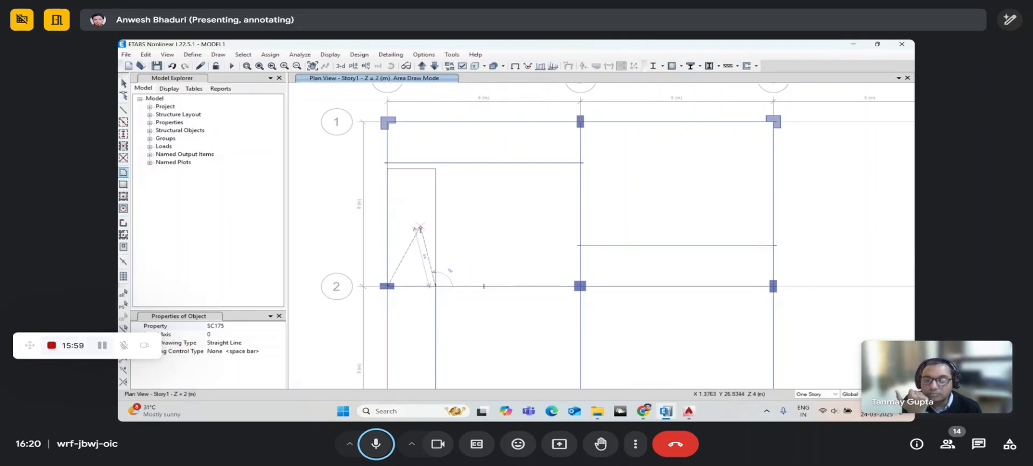
{"action": "key", "text": "Escape"}
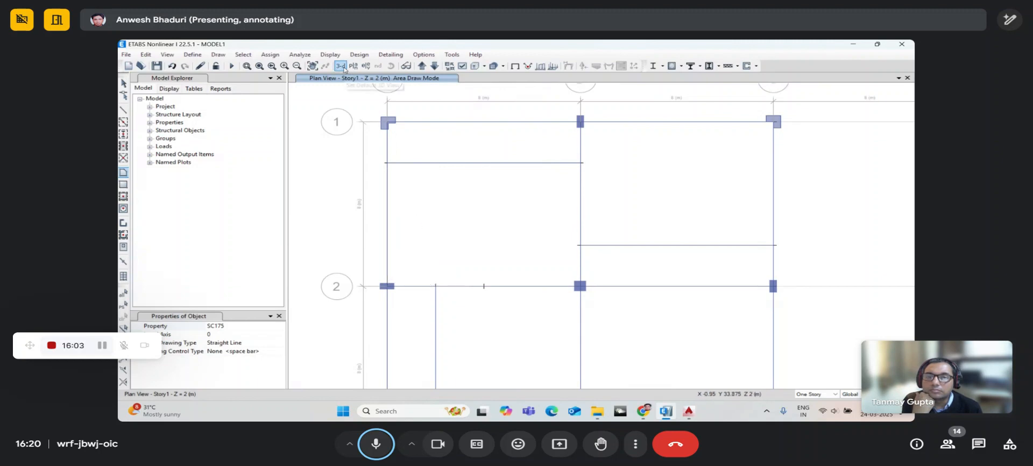
- Orbit, zoom and pan the 3D frame view to inspect the inclined stair slab
{"action": "left_click", "coordinate": [124, 83]}
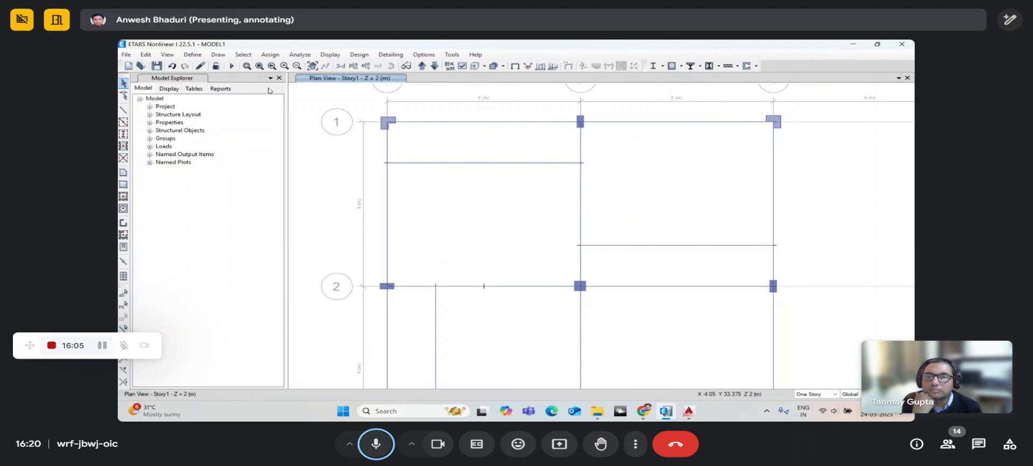
{"action": "left_click", "coordinate": [335, 68]}
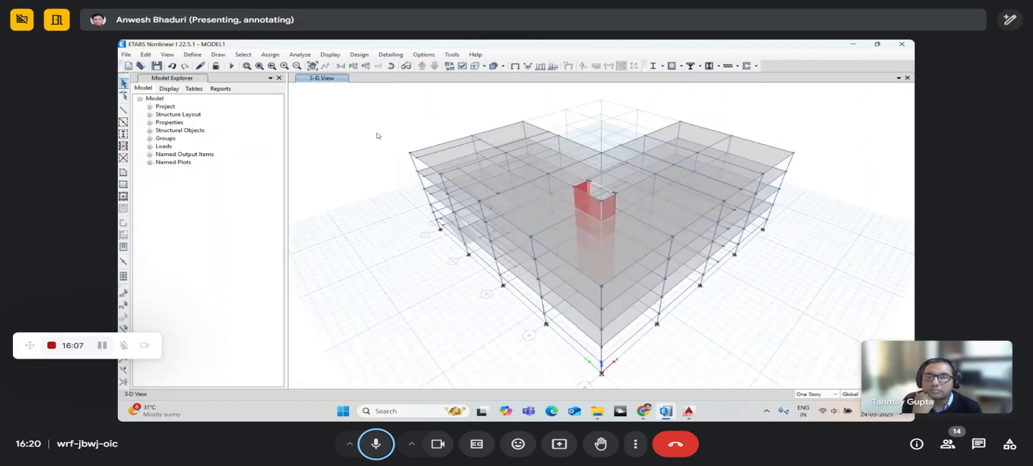
{"action": "left_click", "coordinate": [406, 65]}
{"action": "left_click_drag", "start_coordinate": [463, 237], "coordinate": [460, 253]}
{"action": "scroll", "coordinate": [460, 254], "scroll_direction": "up", "scroll_amount": 5}
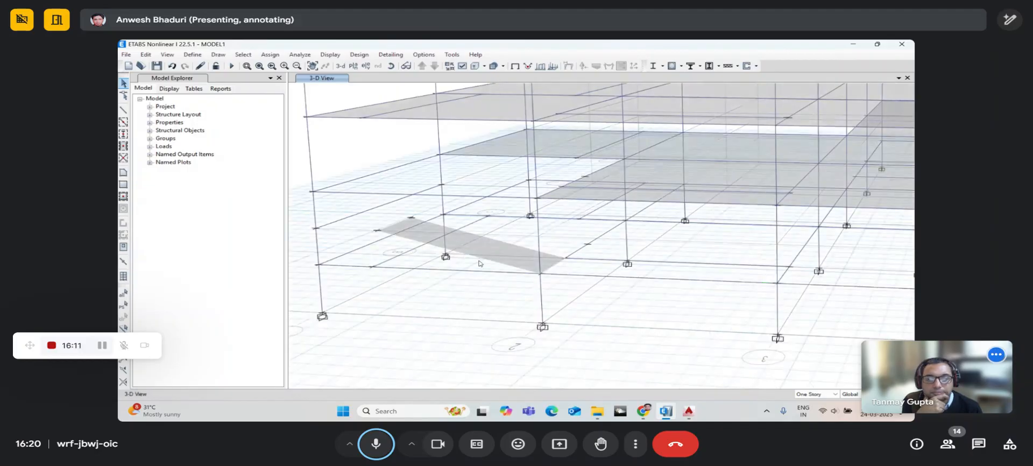
{"action": "middle_click_drag", "start_coordinate": [506, 261], "coordinate": [547, 283]}
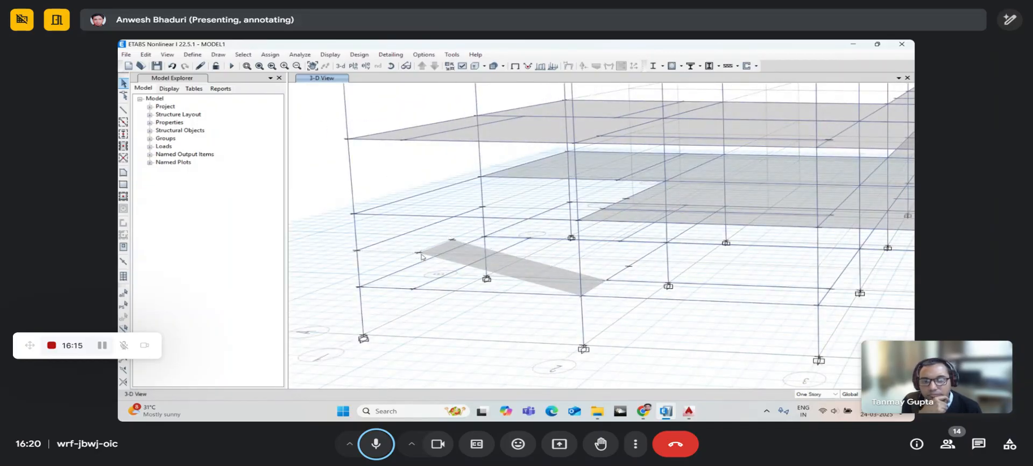
{"action": "left_click", "coordinate": [392, 66]}
{"action": "mouse_move", "coordinate": [454, 264]}
{"action": "left_mouse_down"}
{"action": "mouse_move", "coordinate": [475, 282]}
{"action": "mouse_move", "coordinate": [482, 275]}
{"action": "mouse_move", "coordinate": [458, 271]}
{"action": "left_mouse_up"}
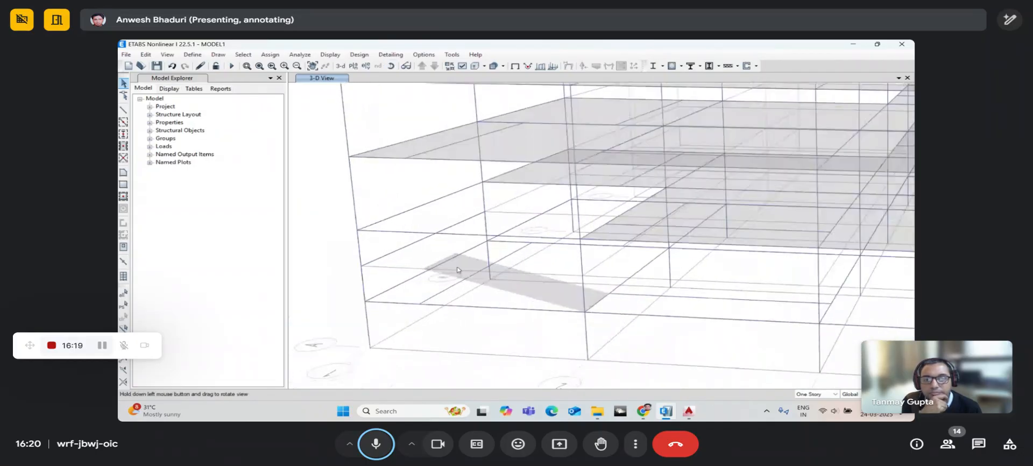
{"action": "left_click", "coordinate": [353, 65]}
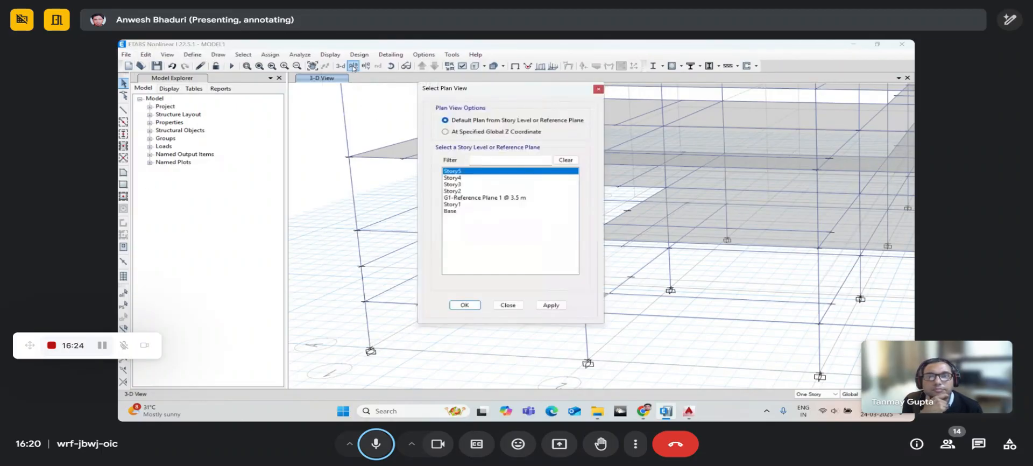
- Show the G1-Reference Plane 1 @ 3.5 m plan and zoom in
{"action": "left_click", "coordinate": [467, 198]}
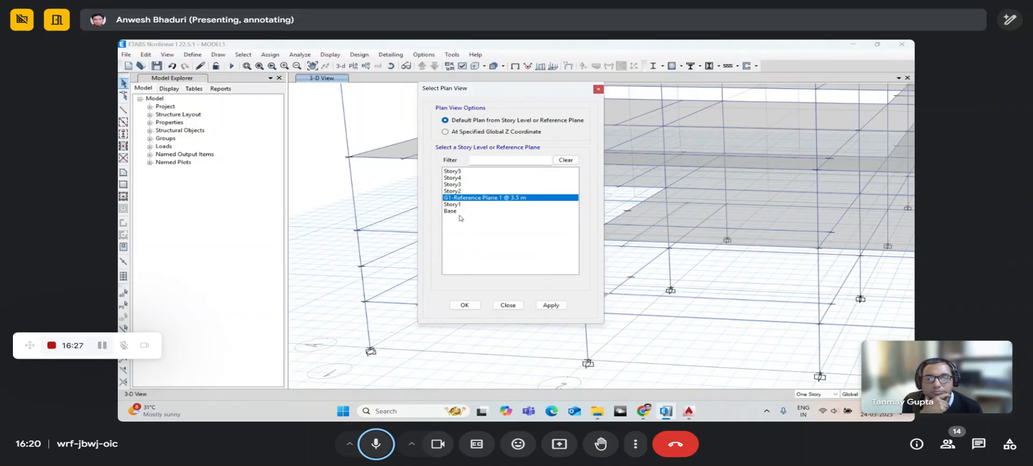
{"action": "left_click", "coordinate": [465, 305]}
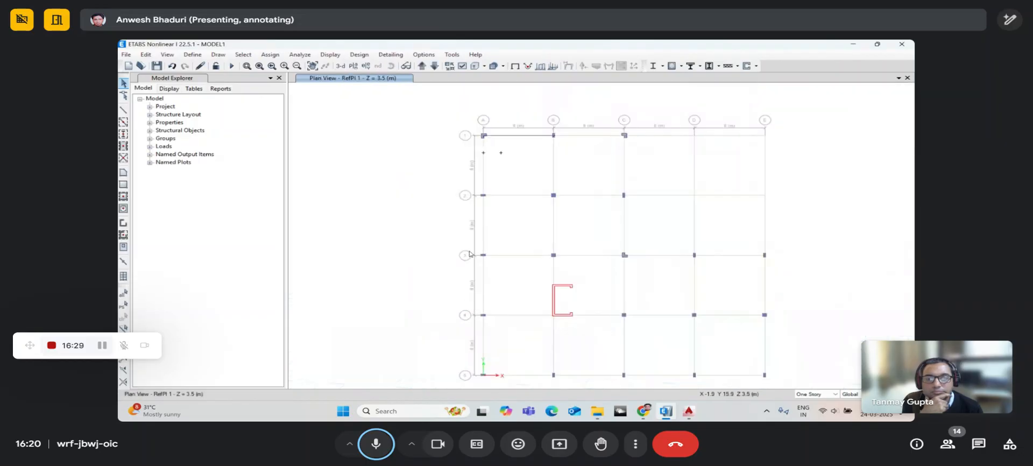
{"action": "scroll", "coordinate": [473, 210], "scroll_direction": "up", "scroll_amount": 4}
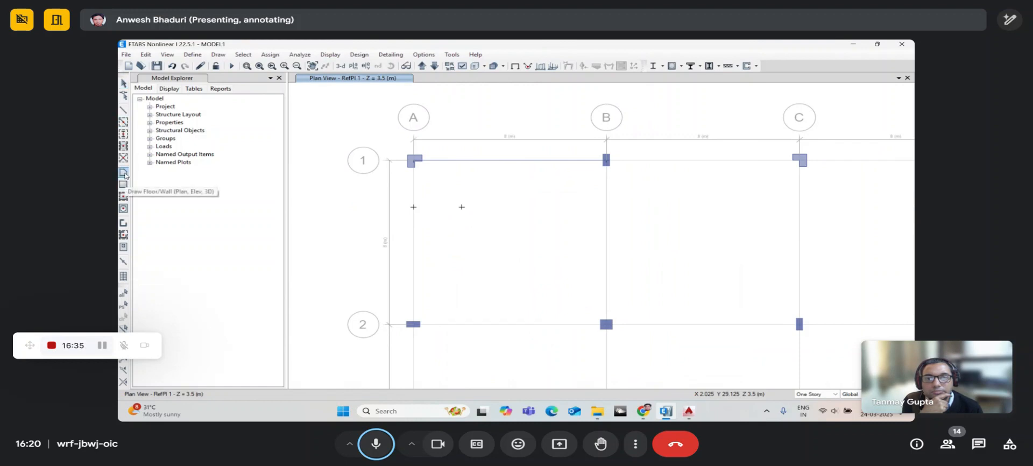
- Draw a trial triangular floor area from grid point A1, then delete it
{"action": "left_click", "coordinate": [124, 172]}
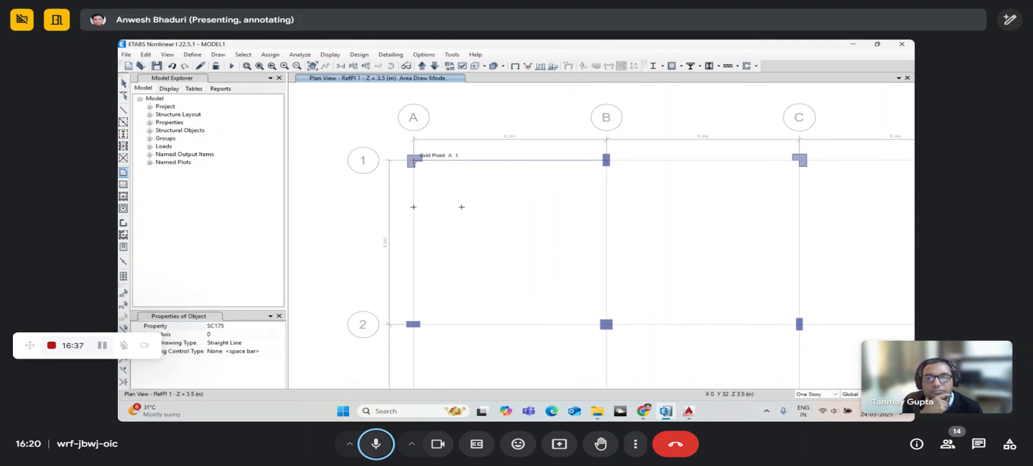
{"action": "left_click", "coordinate": [414, 159]}
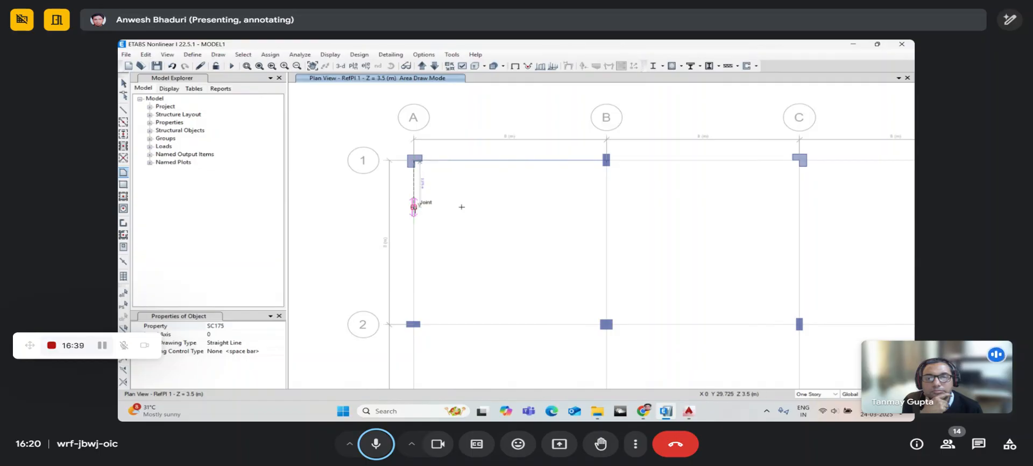
{"action": "left_click", "coordinate": [462, 206]}
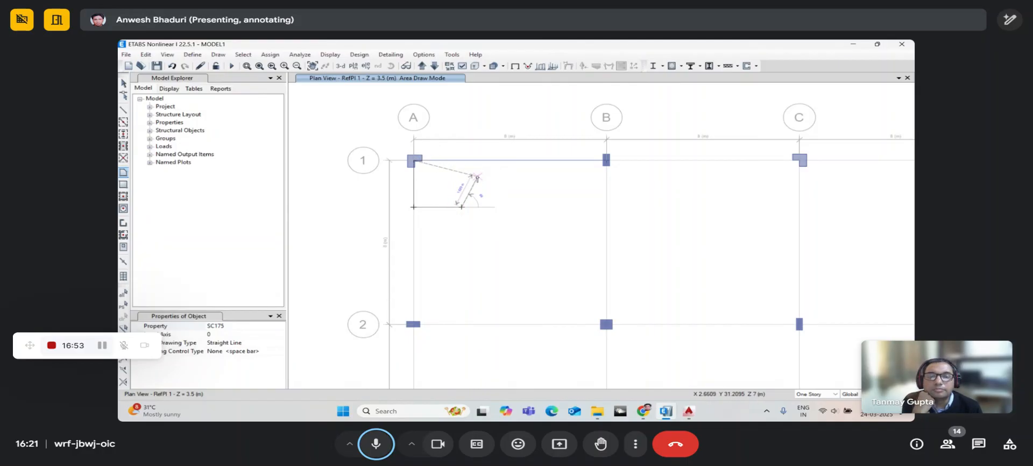
{"action": "key", "text": "Return"}
{"action": "key", "text": "Escape"}
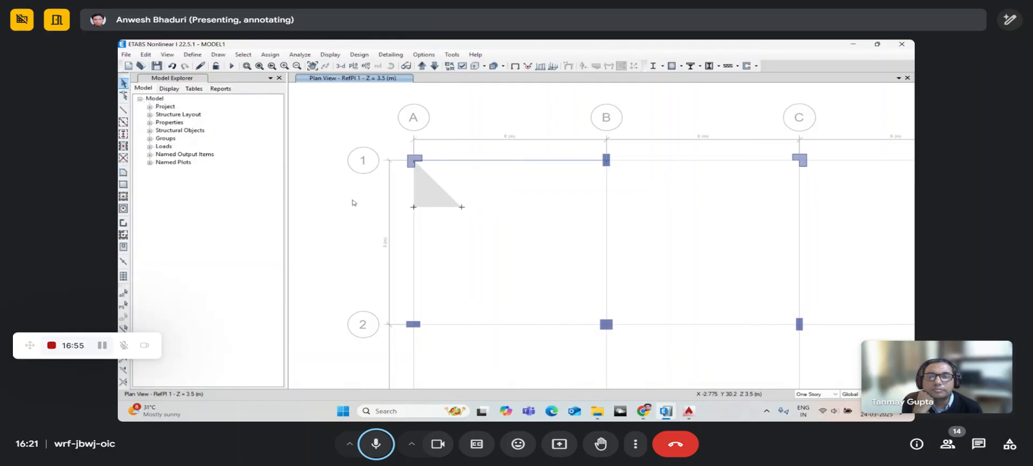
{"action": "left_click", "coordinate": [429, 190]}
{"action": "key", "text": "Delete"}
- Enable snapping to joints, grid intersections, perpendicular projections and intelligent snaps
{"action": "right_click", "coordinate": [463, 118]}
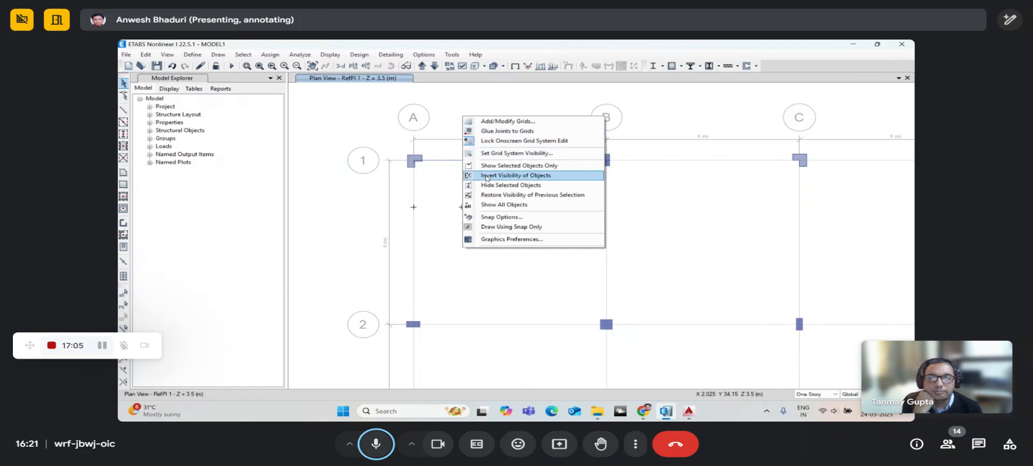
{"action": "left_click", "coordinate": [495, 217]}
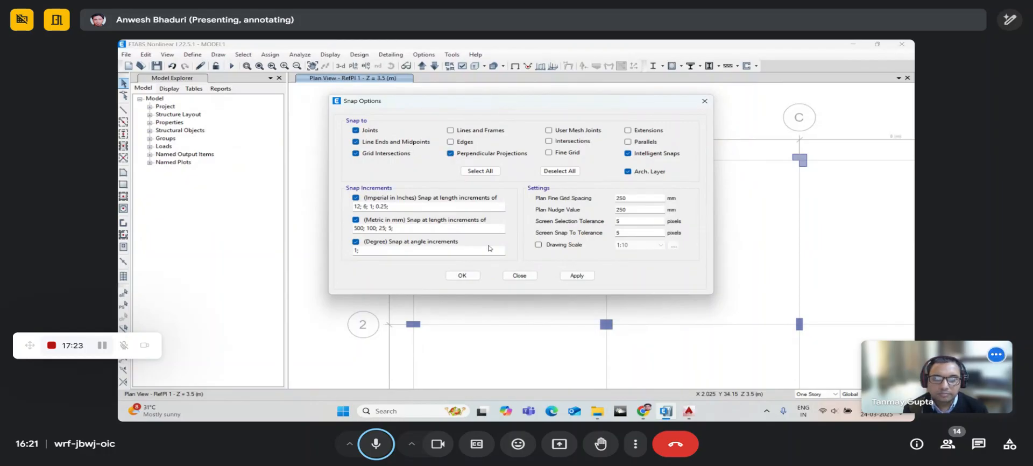
{"action": "left_click", "coordinate": [462, 275]}
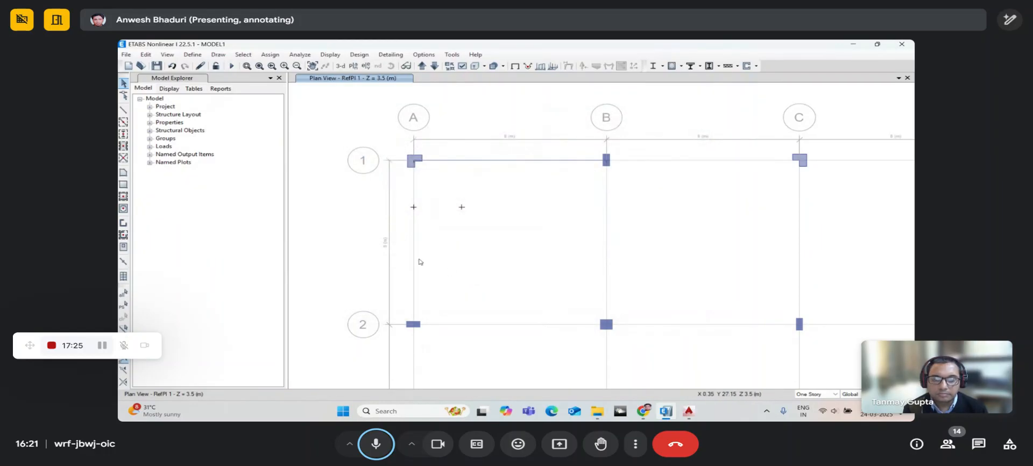
- Draw a rectangular landing floor area just below column A1 and select it
{"action": "left_click", "coordinate": [123, 173]}
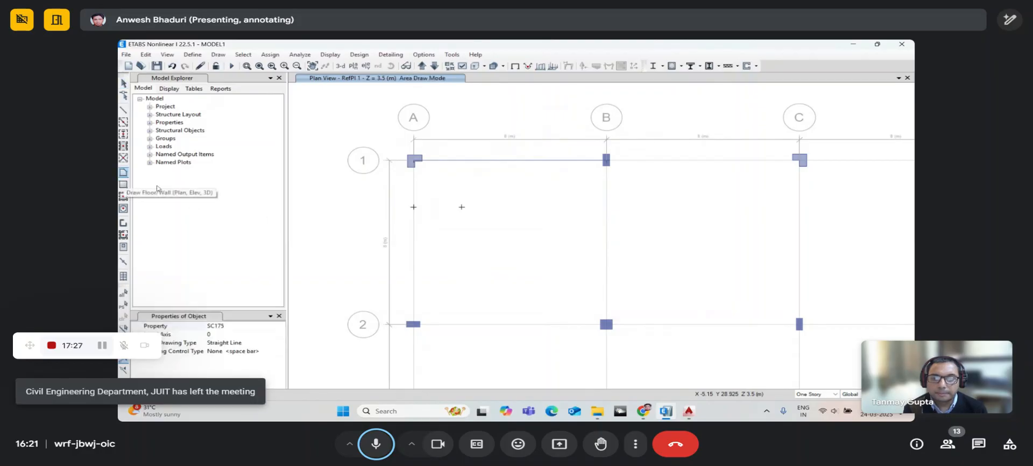
{"action": "left_click", "coordinate": [413, 161]}
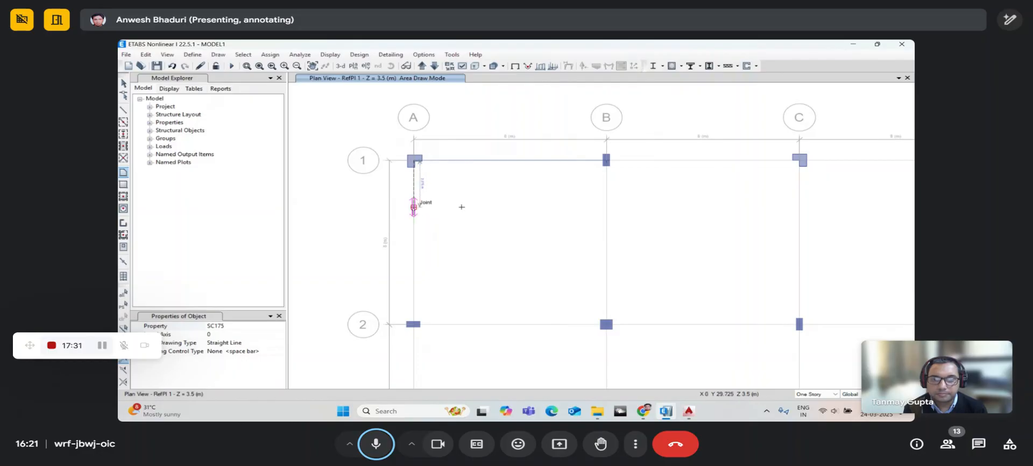
{"action": "left_click", "coordinate": [461, 207]}
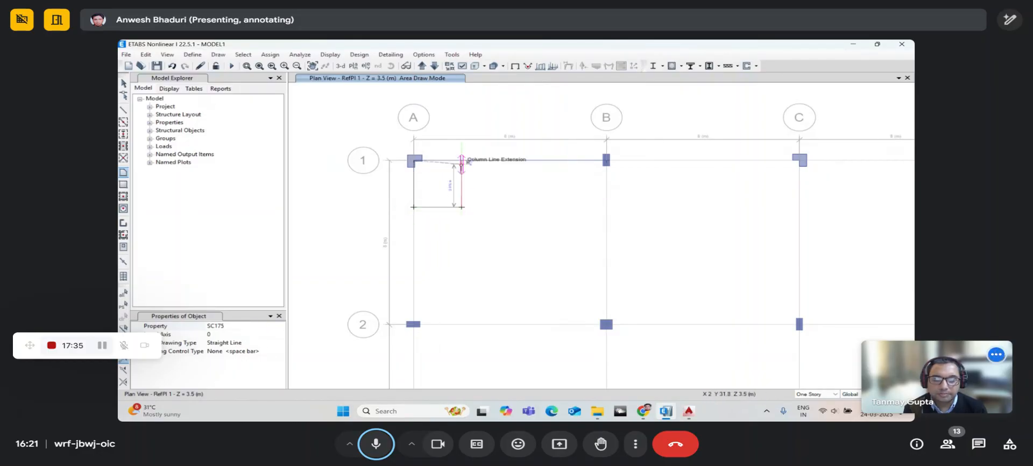
{"action": "left_click", "coordinate": [461, 161]}
{"action": "key", "text": "Return"}
{"action": "middle_click_drag", "start_coordinate": [482, 207], "coordinate": [428, 224]}
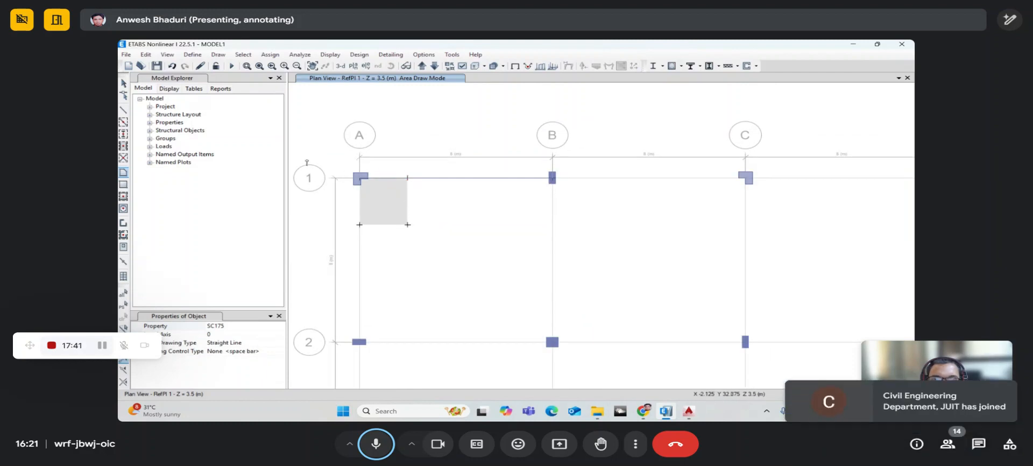
{"action": "left_click", "coordinate": [124, 83]}
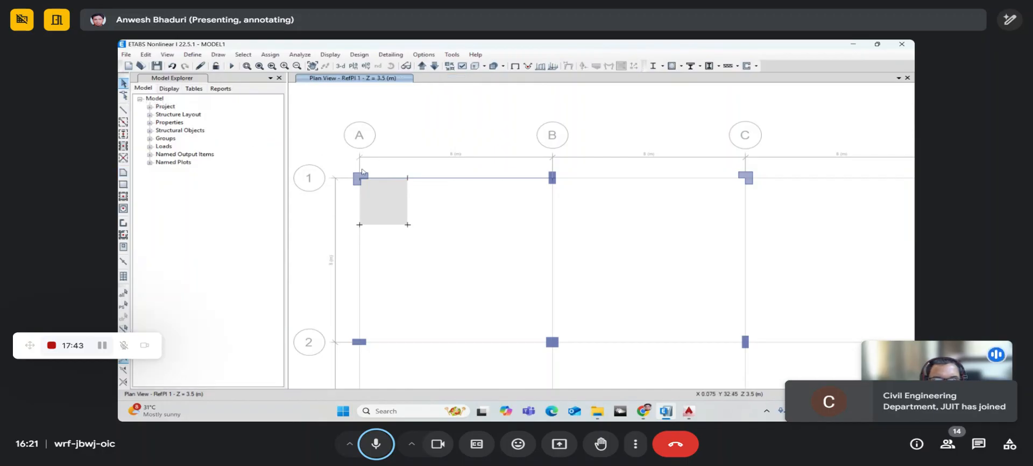
{"action": "left_click", "coordinate": [383, 196]}
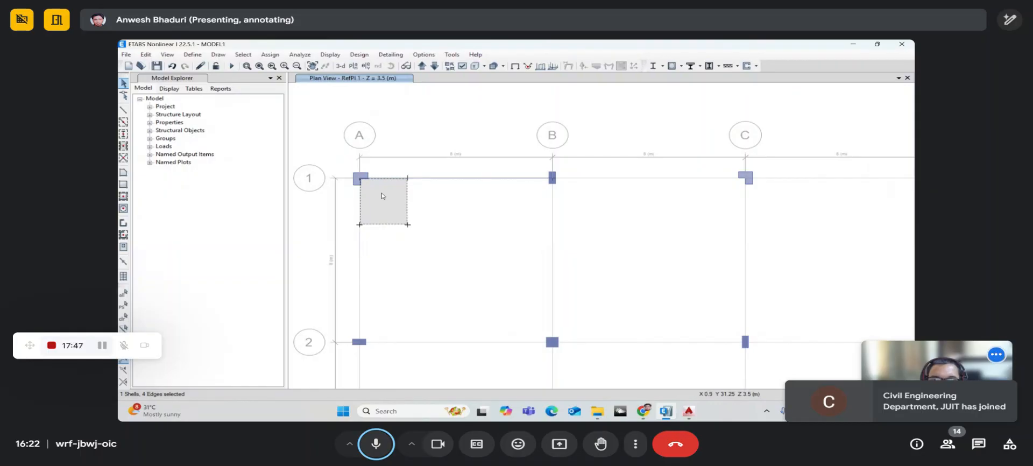
- Replicate the landing area as a mirror copy about its right edge, using Edit > Replicate
{"action": "left_click", "coordinate": [146, 55]}
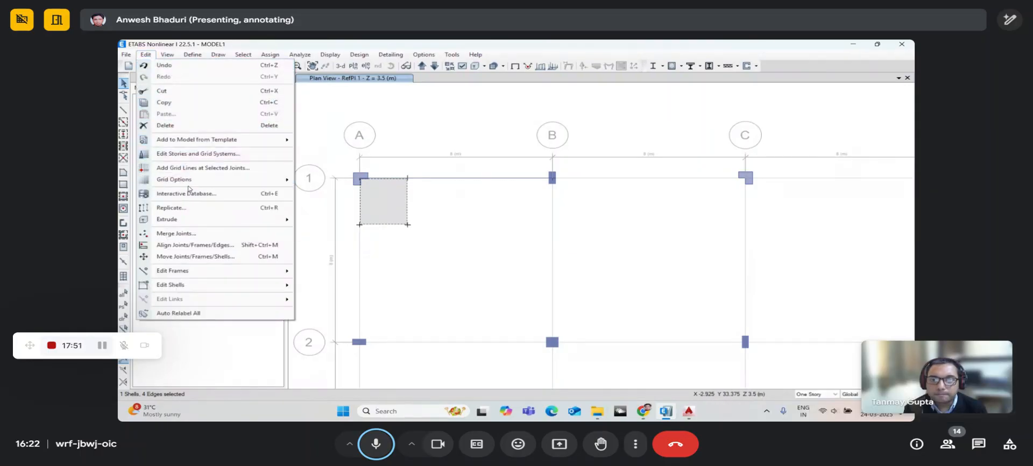
{"action": "left_click", "coordinate": [192, 208]}
{"action": "left_click_drag", "start_coordinate": [511, 120], "coordinate": [665, 103]}
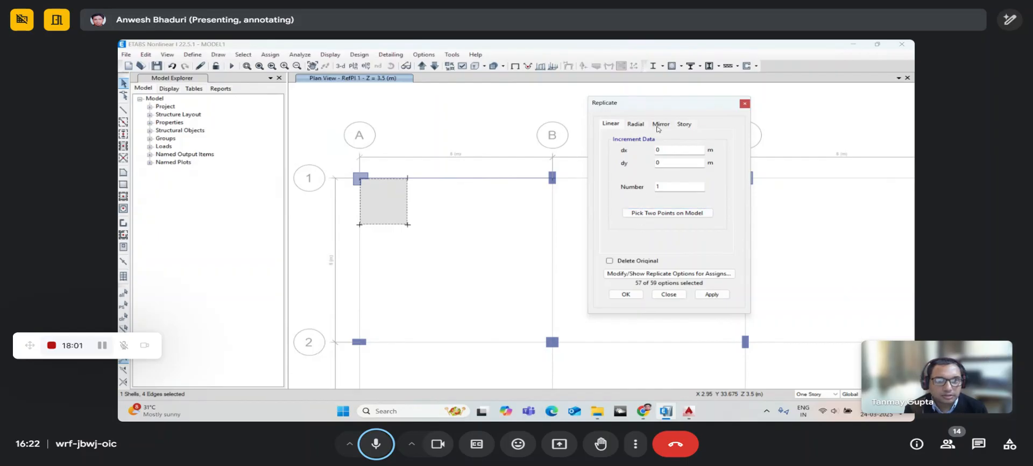
{"action": "left_click", "coordinate": [659, 124]}
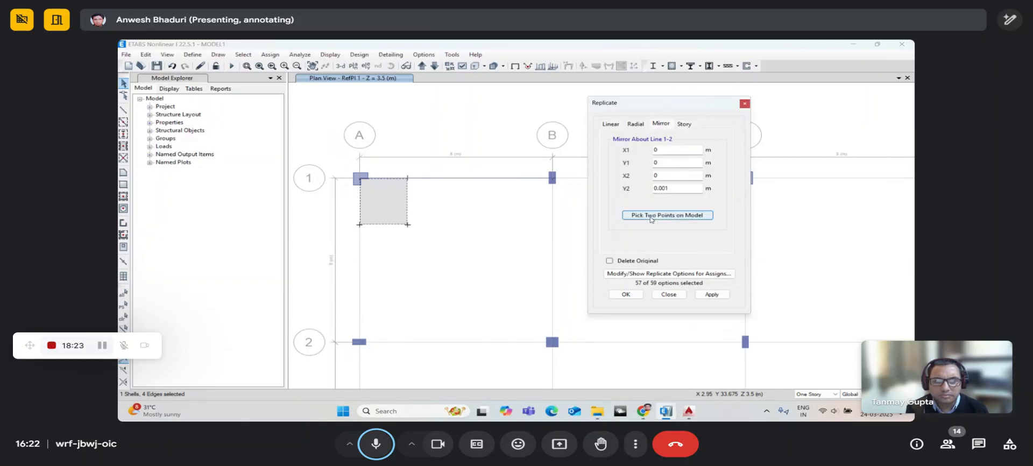
{"action": "left_click", "coordinate": [651, 217]}
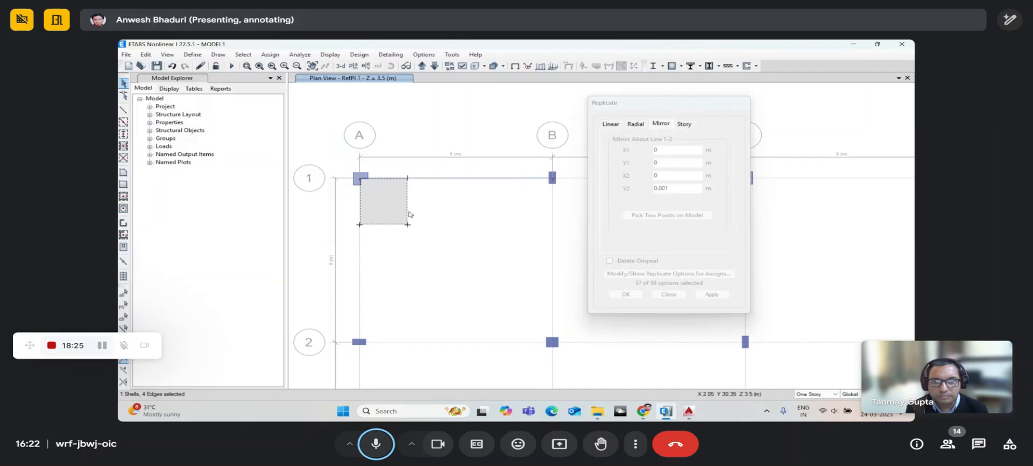
{"action": "left_click", "coordinate": [408, 178]}
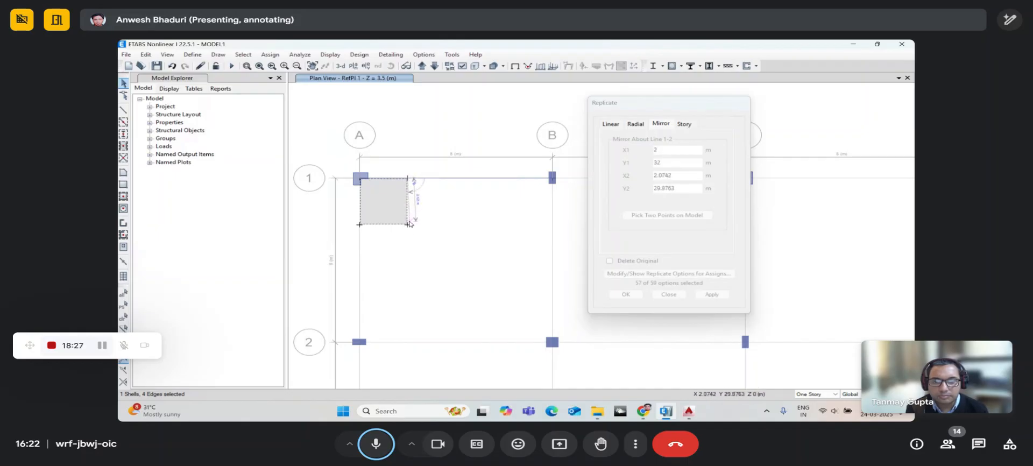
{"action": "left_click", "coordinate": [408, 224]}
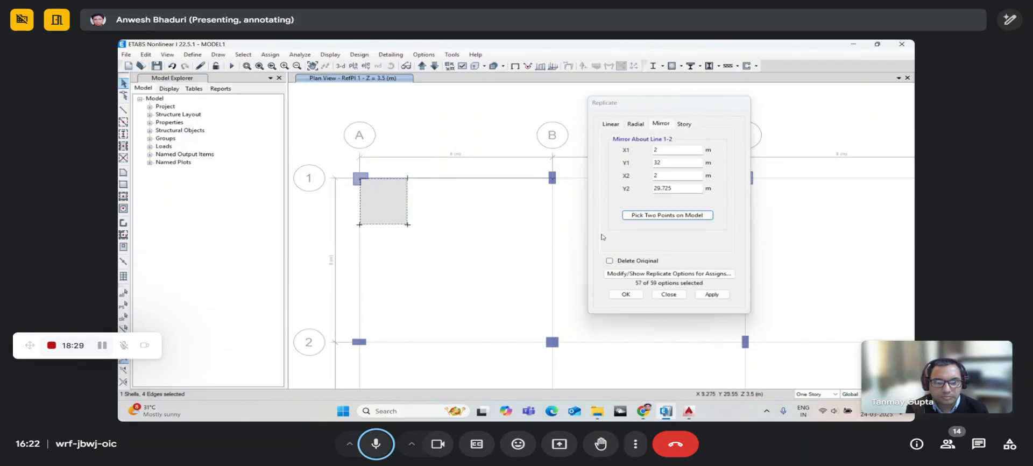
{"action": "left_click", "coordinate": [702, 293]}
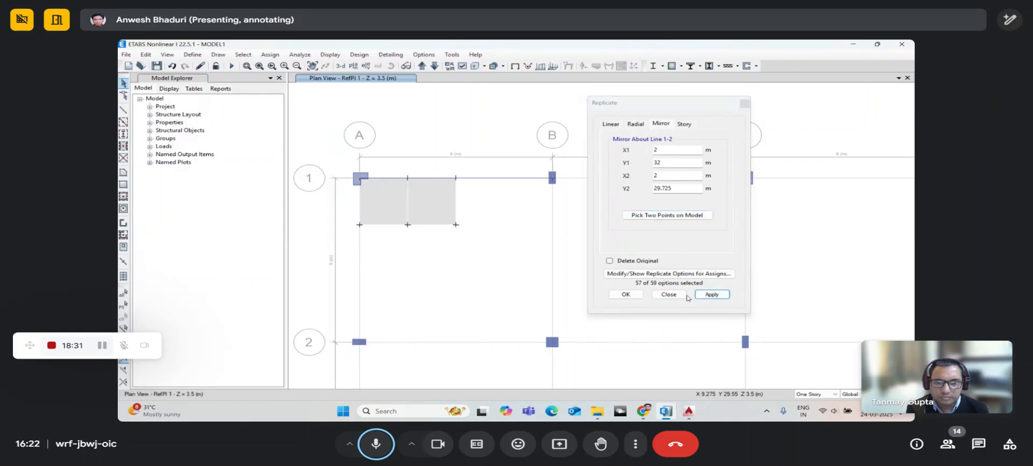
{"action": "left_click", "coordinate": [626, 294]}
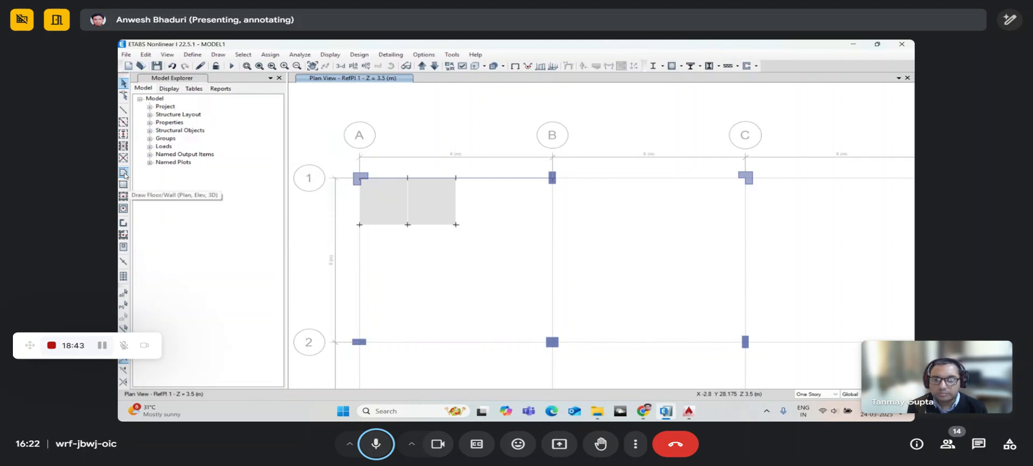
- Trace a waist-slab outline from the landing to grid 2 on Story2, then cancel it
{"action": "left_click", "coordinate": [124, 173]}
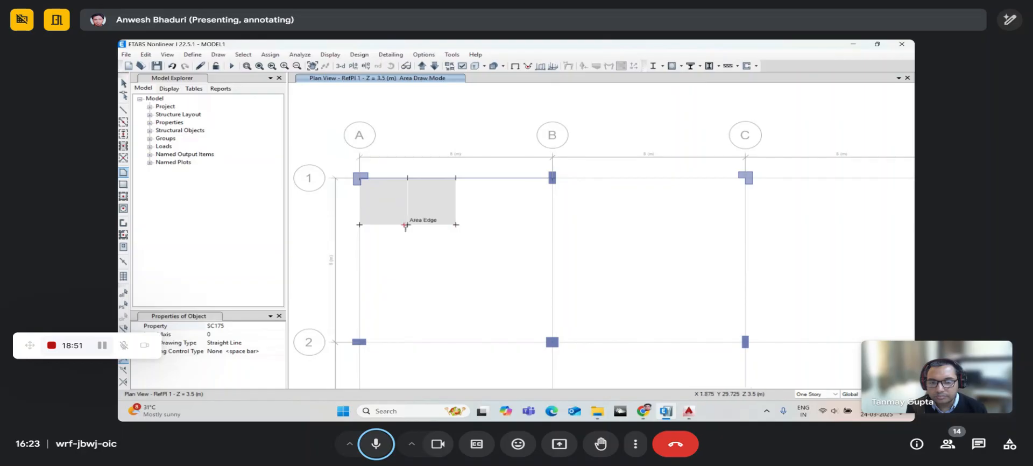
{"action": "left_click", "coordinate": [407, 225]}
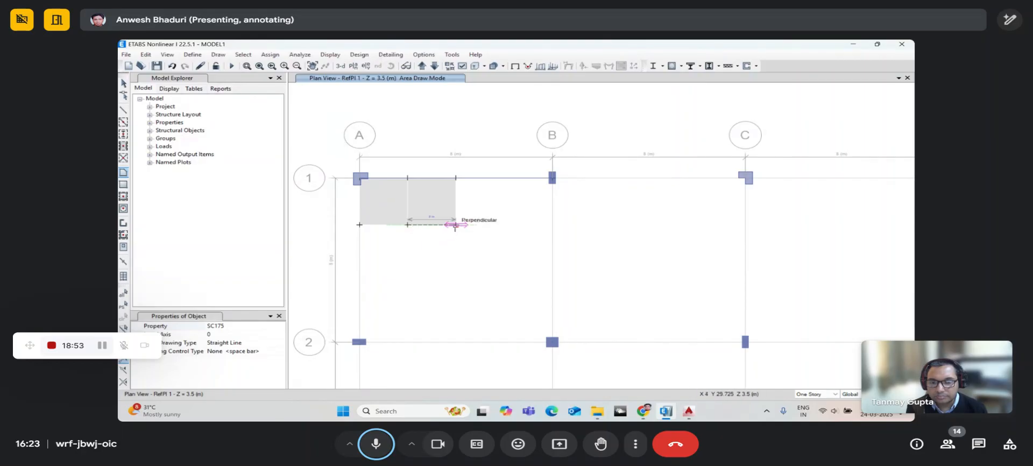
{"action": "left_click", "coordinate": [455, 225]}
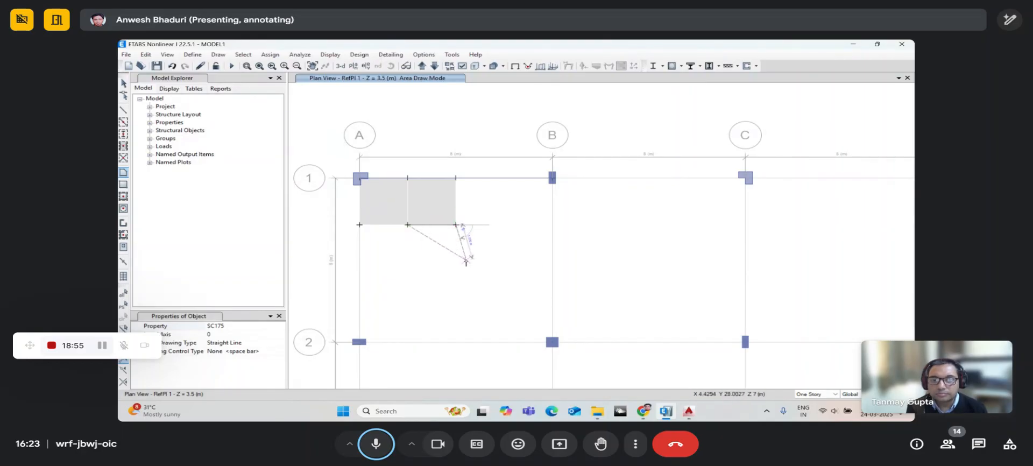
{"action": "left_click", "coordinate": [422, 66]}
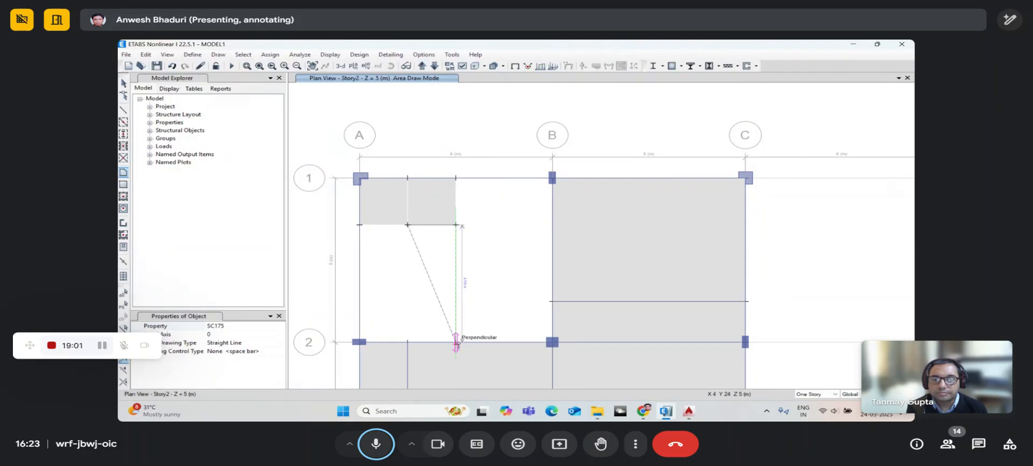
{"action": "left_click", "coordinate": [456, 341]}
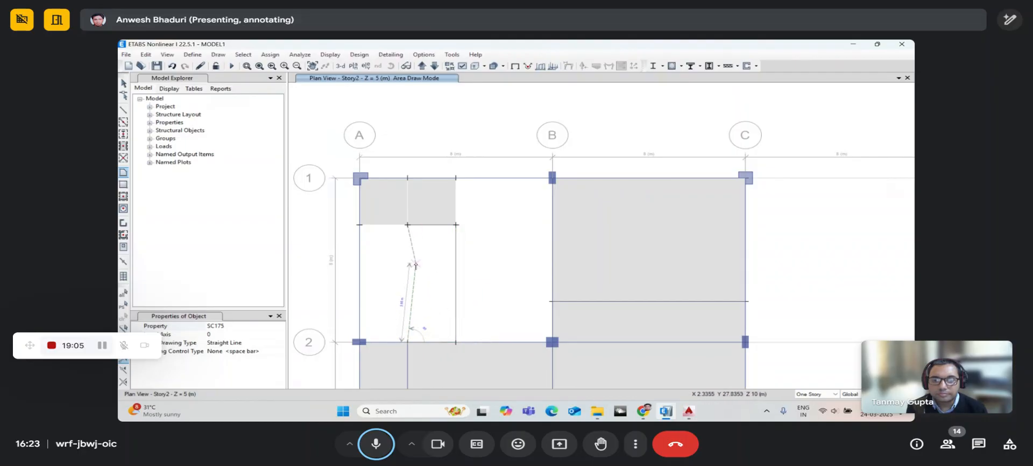
{"action": "key", "text": "Escape"}
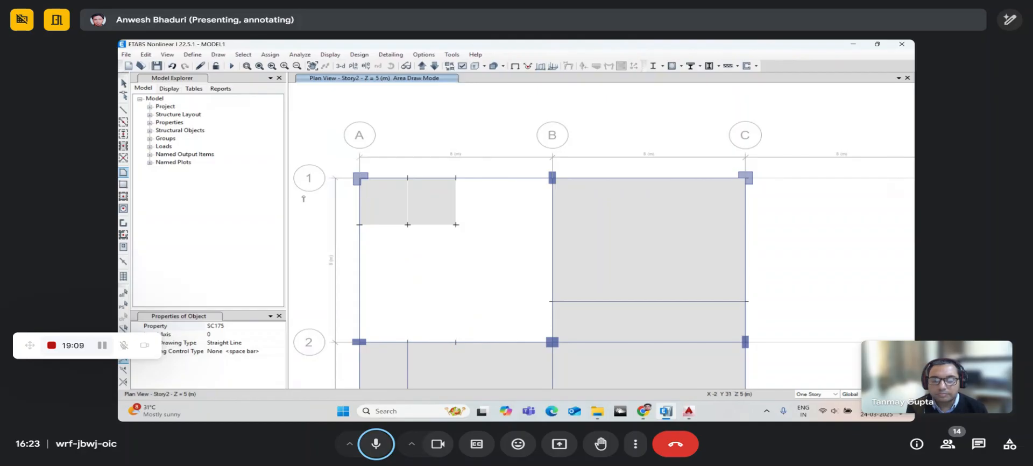
{"action": "left_click", "coordinate": [124, 84]}
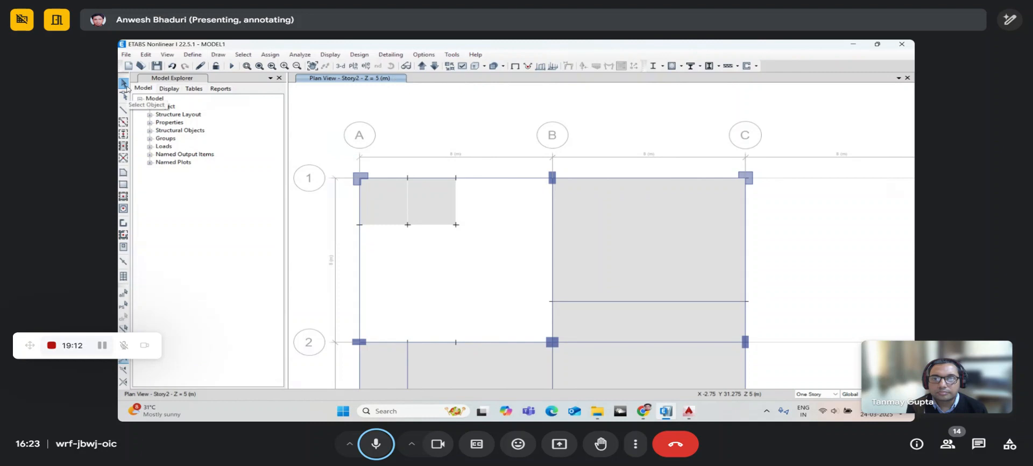
- Orbit and zoom the 3-D model to frame the two stair landing slabs
{"action": "left_click", "coordinate": [343, 67]}
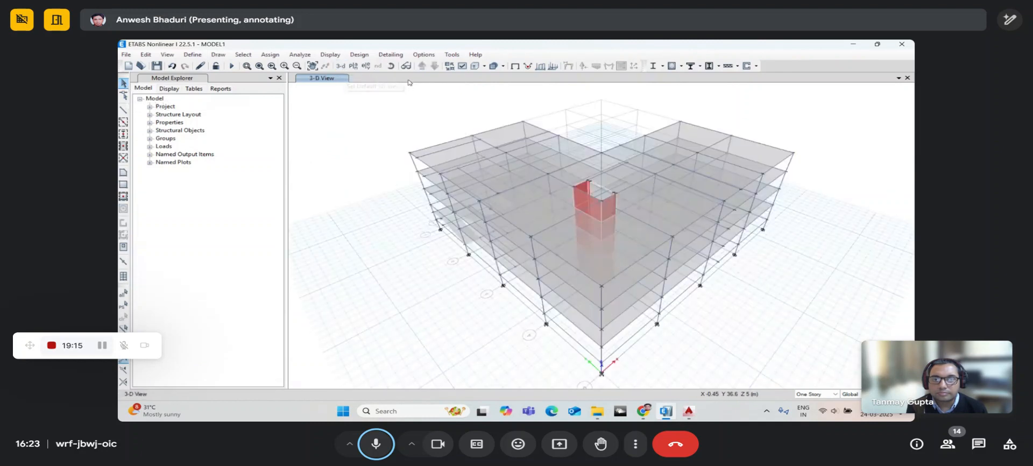
{"action": "left_click", "coordinate": [393, 67]}
{"action": "left_click_drag", "start_coordinate": [592, 302], "coordinate": [538, 253]}
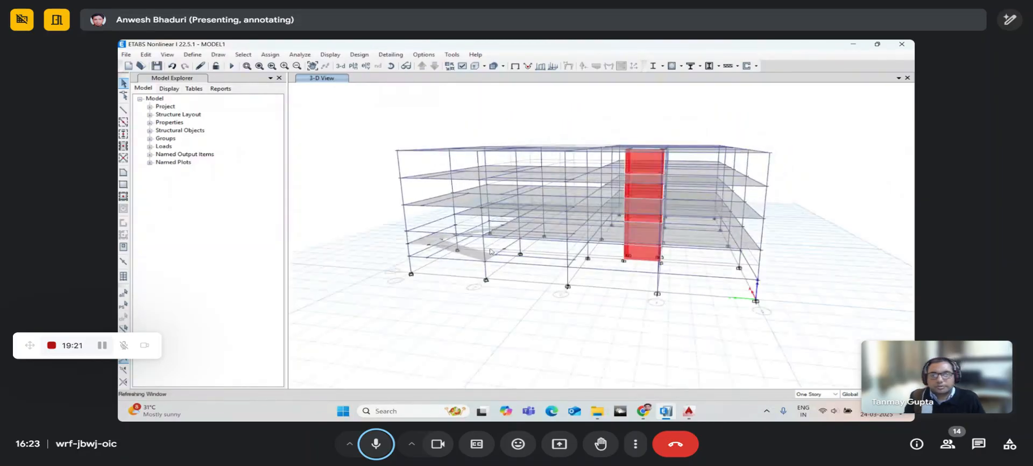
{"action": "scroll", "coordinate": [436, 247], "scroll_direction": "up", "scroll_amount": 5}
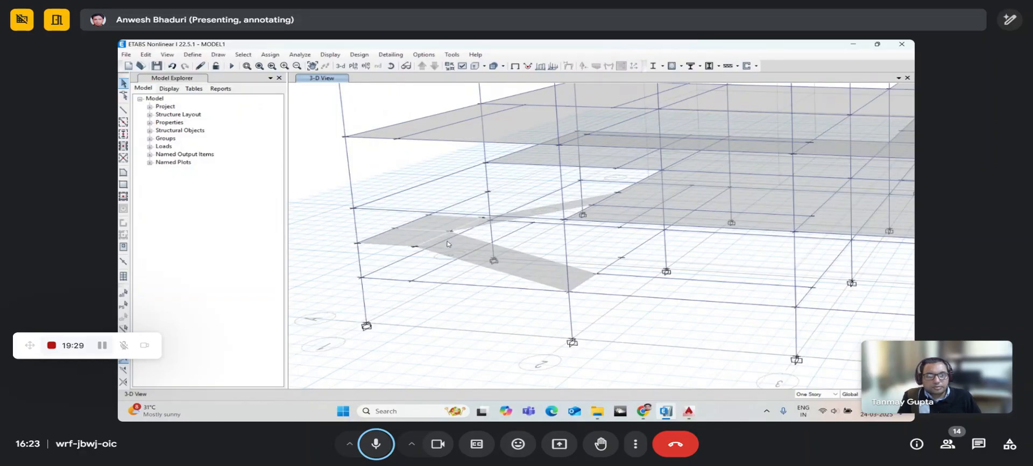
{"action": "scroll", "coordinate": [448, 245], "scroll_direction": "up", "scroll_amount": 3}
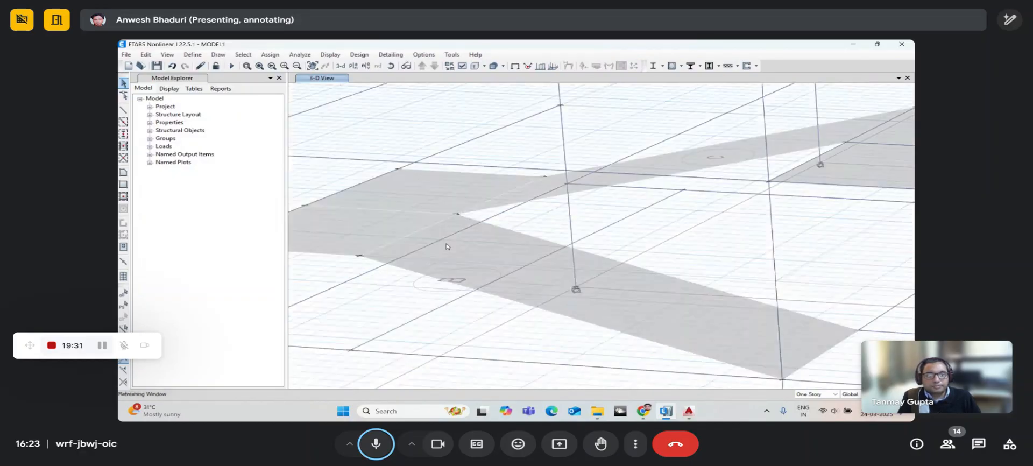
{"action": "scroll", "coordinate": [448, 246], "scroll_direction": "down", "scroll_amount": 3}
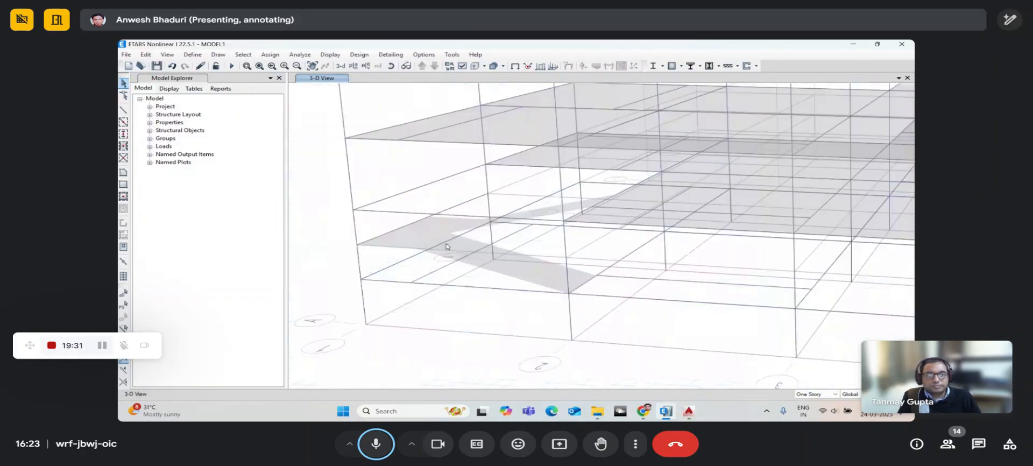
{"action": "left_click", "coordinate": [392, 67]}
{"action": "left_click_drag", "start_coordinate": [570, 280], "coordinate": [558, 304]}
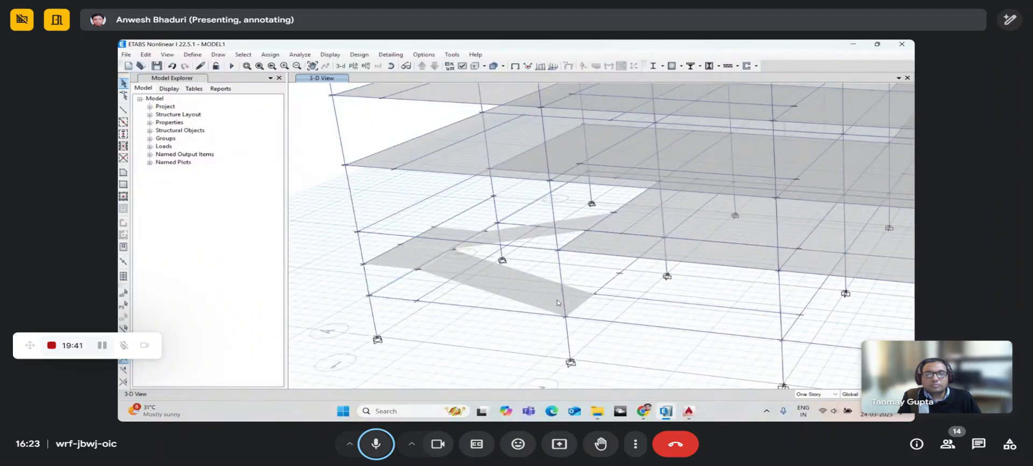
{"action": "middle_click_drag", "start_coordinate": [535, 268], "coordinate": [534, 254]}
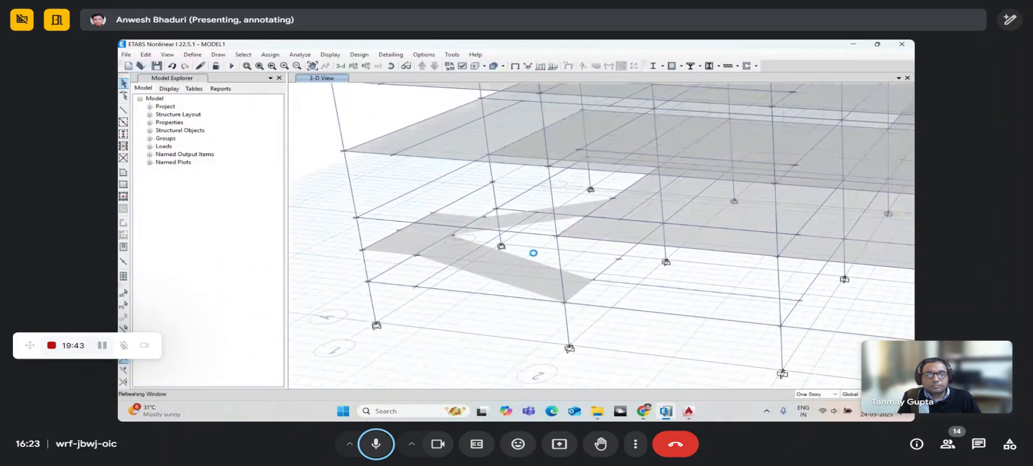
{"action": "left_click", "coordinate": [376, 444]}
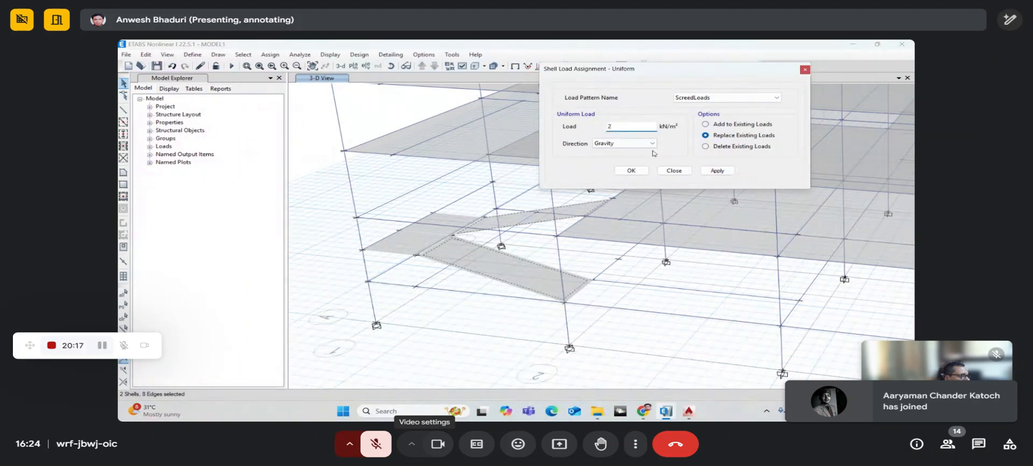
- Apply the 2 kN/m² ScreedLoads load and verify it in a landing slab's assigned loads
{"action": "left_click", "coordinate": [716, 171]}
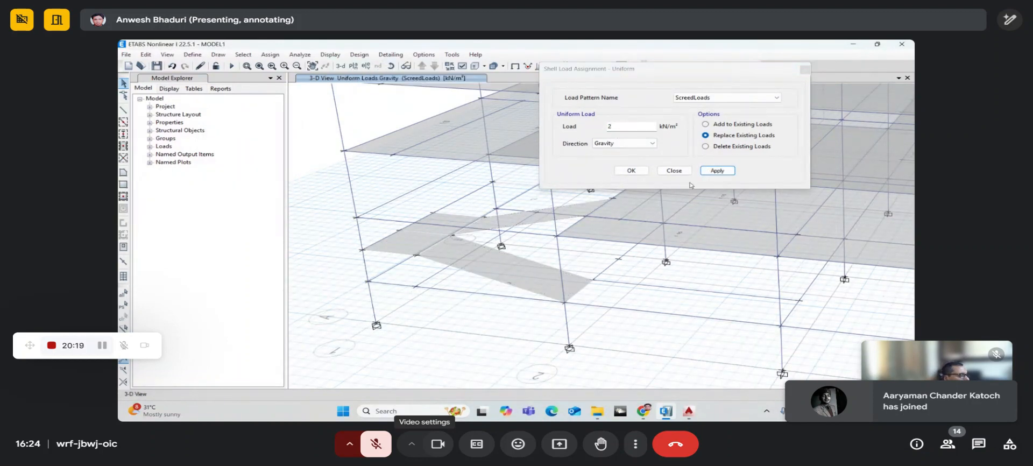
{"action": "left_click", "coordinate": [392, 66]}
{"action": "left_click_drag", "start_coordinate": [528, 252], "coordinate": [473, 200]}
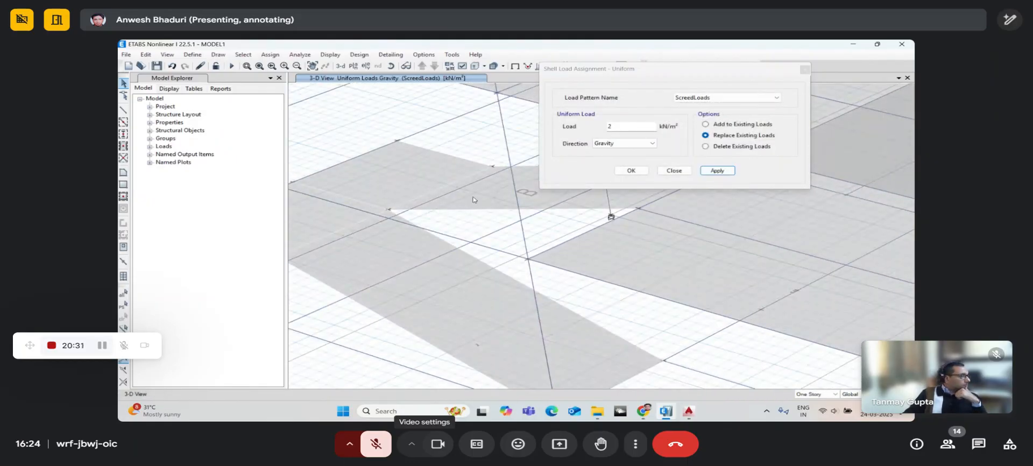
{"action": "right_click", "coordinate": [473, 200]}
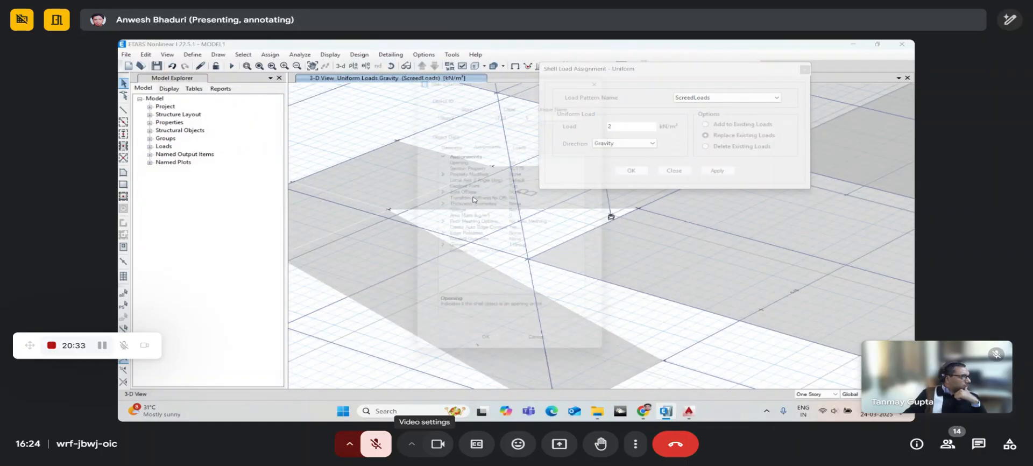
{"action": "left_click", "coordinate": [527, 145]}
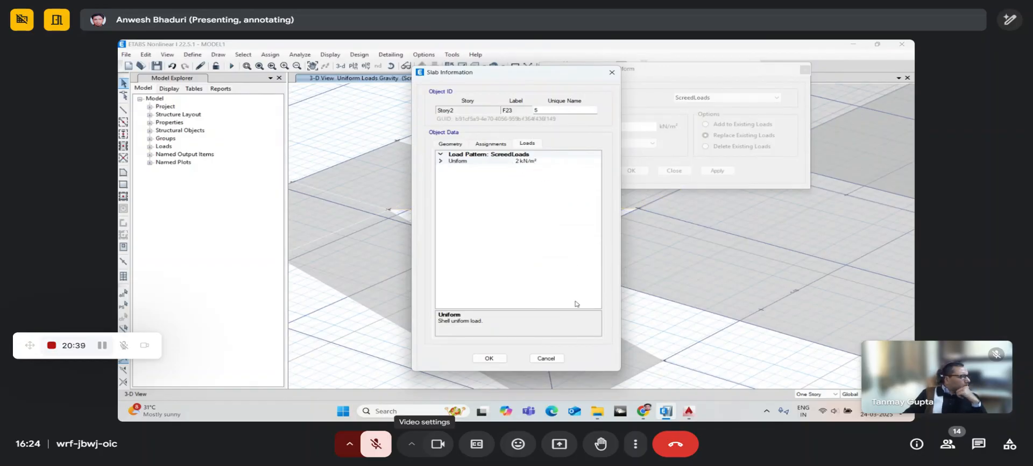
{"action": "left_click", "coordinate": [546, 357]}
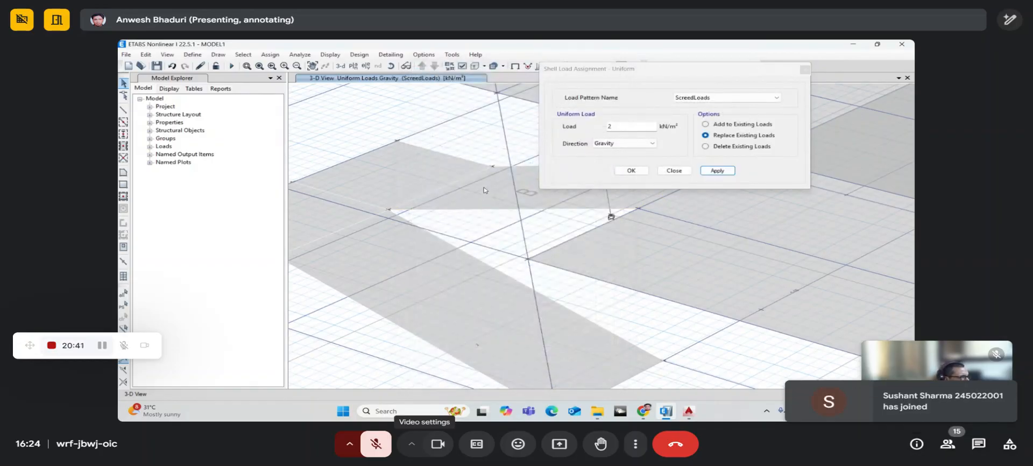
- Assign a 5 kN/m² Live>500 uniform load to the four selected stair shells
{"action": "scroll", "coordinate": [486, 194], "scroll_direction": "down", "scroll_amount": 3}
{"action": "scroll", "coordinate": [472, 221], "scroll_direction": "up", "scroll_amount": 3}
{"action": "left_click", "coordinate": [469, 238]}
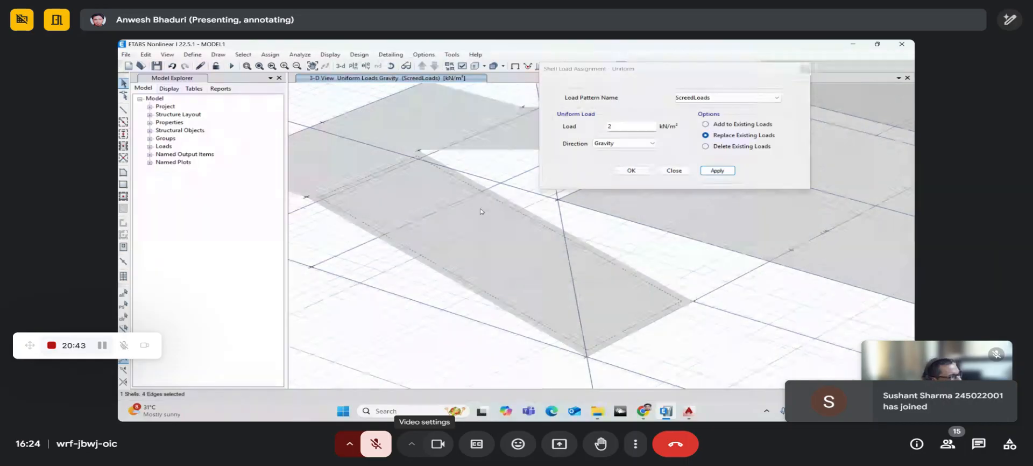
{"action": "left_click", "coordinate": [487, 141]}
{"action": "left_click", "coordinate": [443, 121]}
{"action": "left_click", "coordinate": [357, 159]}
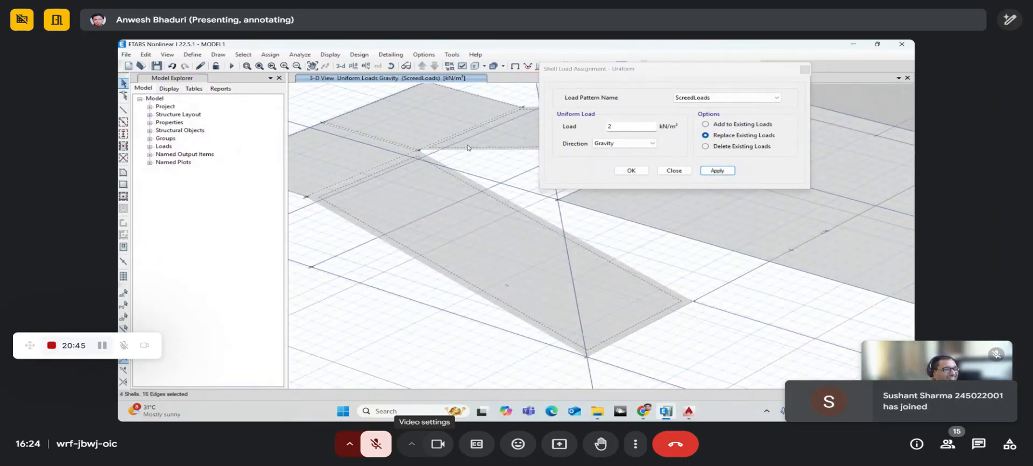
{"action": "left_click", "coordinate": [689, 98]}
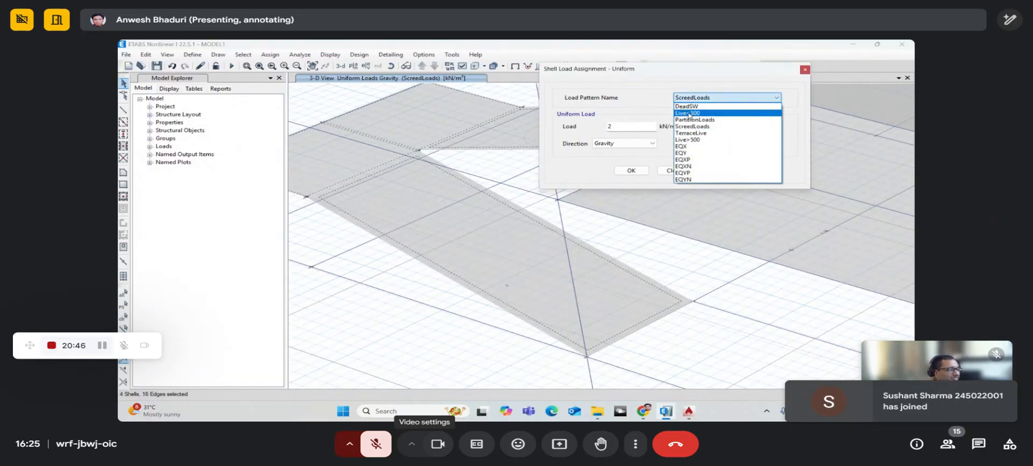
{"action": "left_click", "coordinate": [688, 139]}
{"action": "left_click_drag", "start_coordinate": [655, 129], "coordinate": [601, 131]}
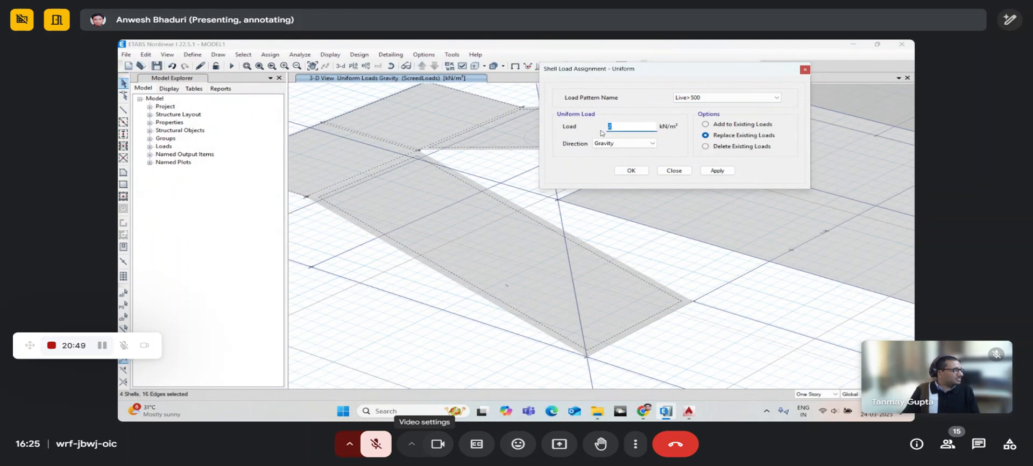
{"action": "type", "text": "5"}
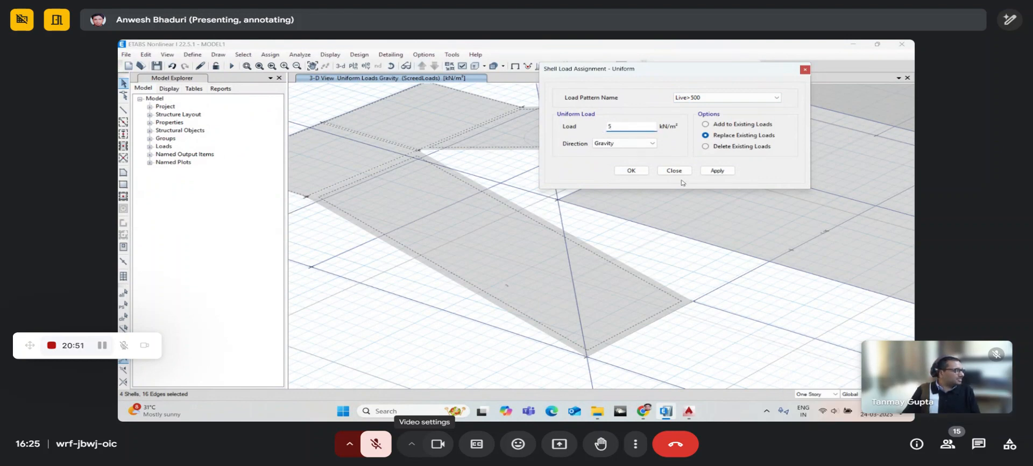
{"action": "left_click", "coordinate": [630, 172]}
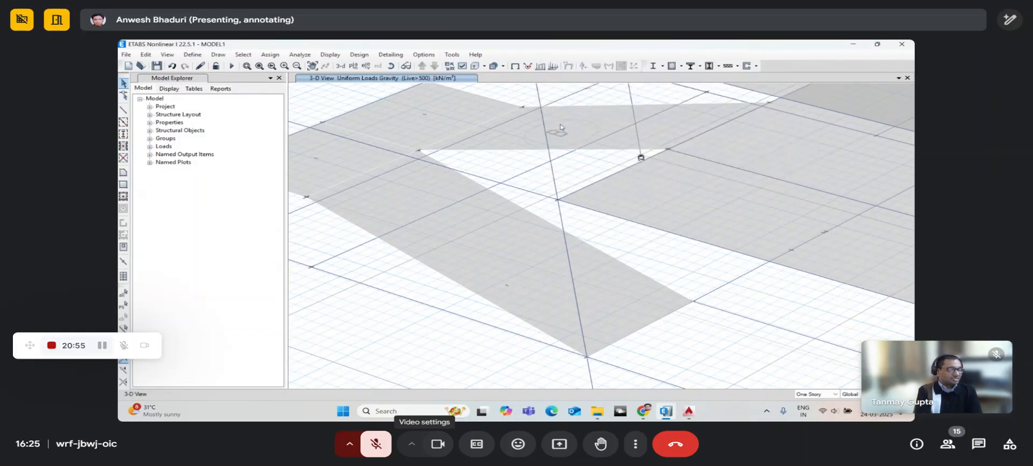
{"action": "right_click", "coordinate": [561, 127]}
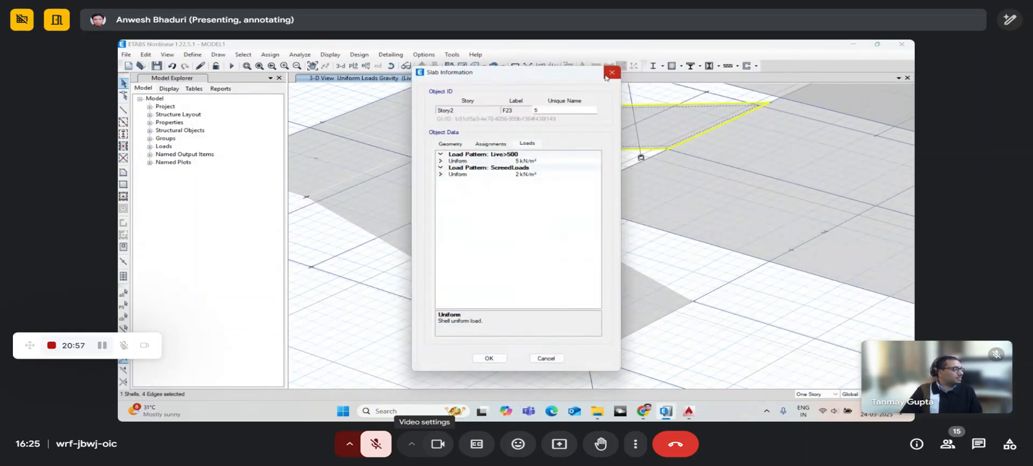
{"action": "left_click", "coordinate": [606, 75]}
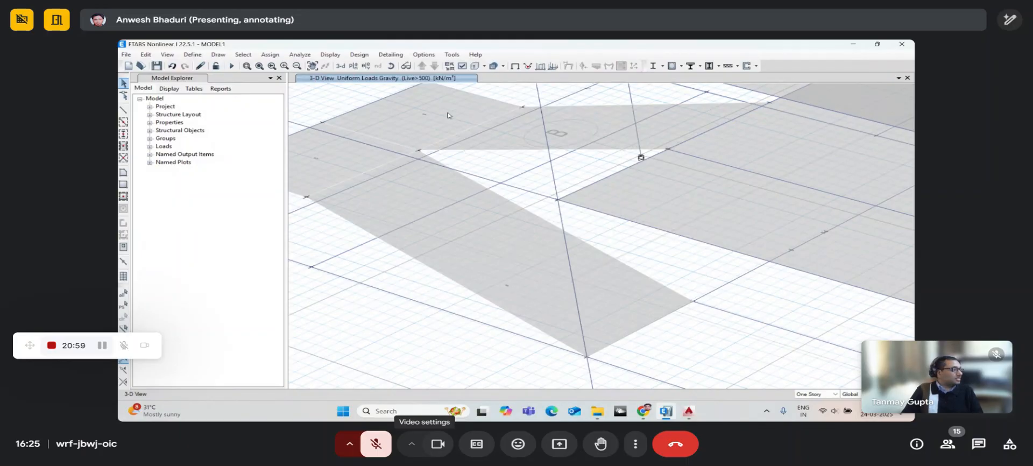
{"action": "right_click", "coordinate": [445, 115]}
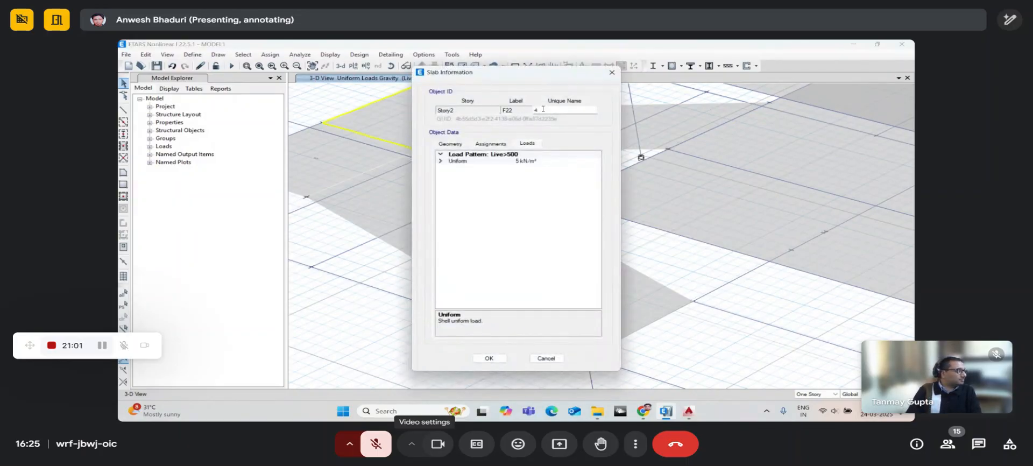
{"action": "left_click", "coordinate": [609, 74]}
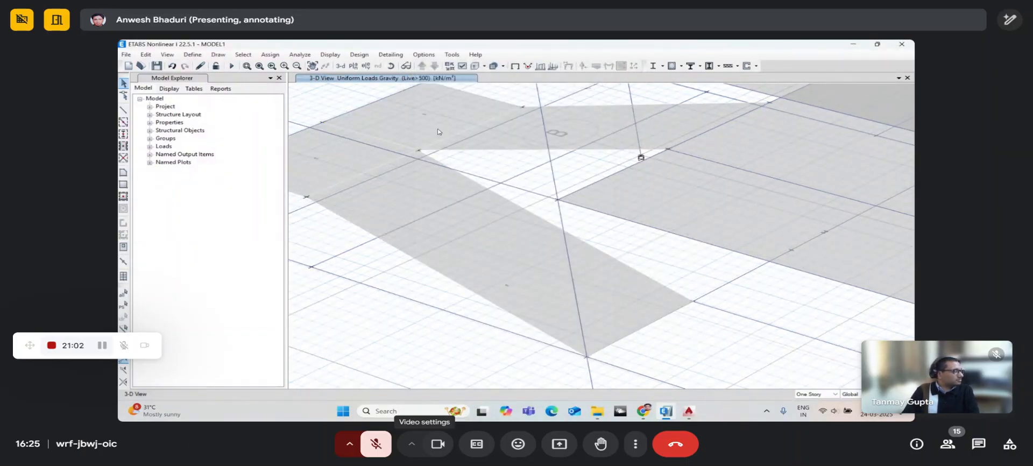
{"action": "right_click", "coordinate": [345, 162]}
{"action": "left_click", "coordinate": [610, 75]}
{"action": "scroll", "coordinate": [398, 166], "scroll_direction": "down", "scroll_amount": 5}
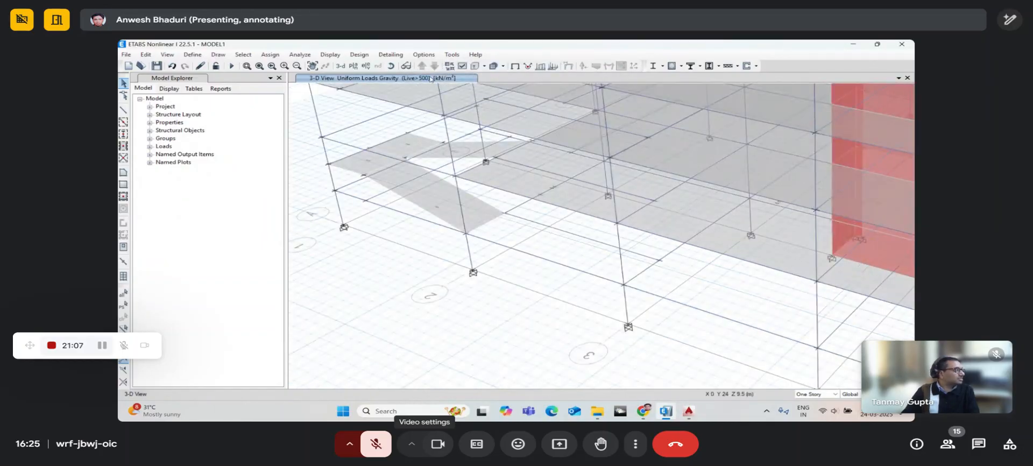
{"action": "left_click", "coordinate": [393, 68]}
{"action": "left_click_drag", "start_coordinate": [441, 129], "coordinate": [431, 237]}
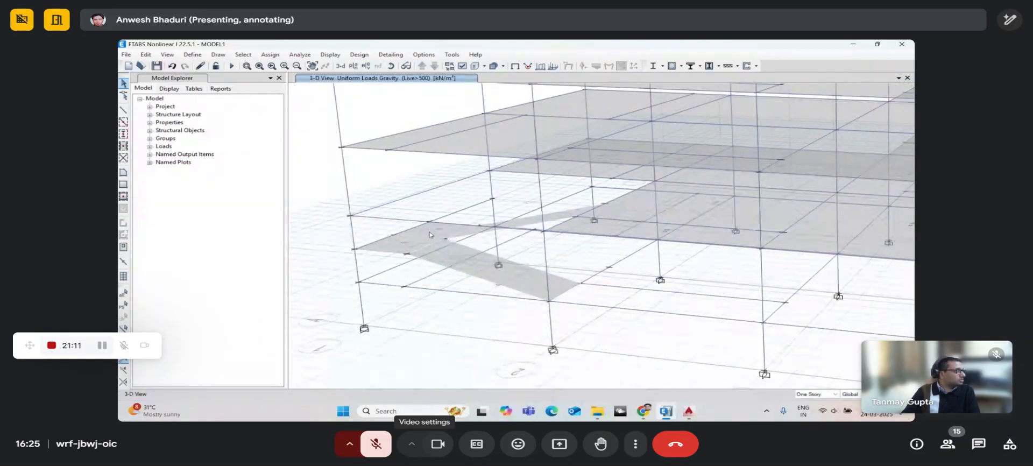
{"action": "left_click_drag", "start_coordinate": [425, 177], "coordinate": [427, 287]}
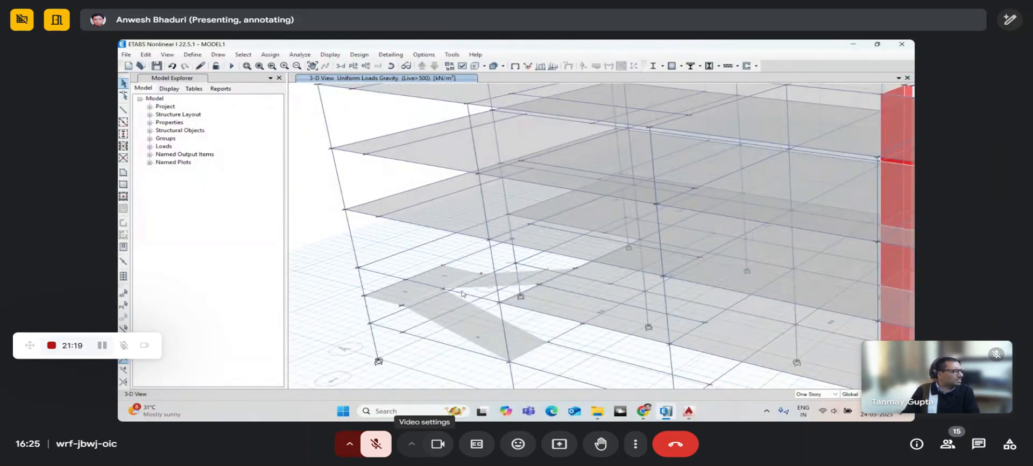
{"action": "middle_click_drag", "start_coordinate": [396, 242], "coordinate": [450, 247]}
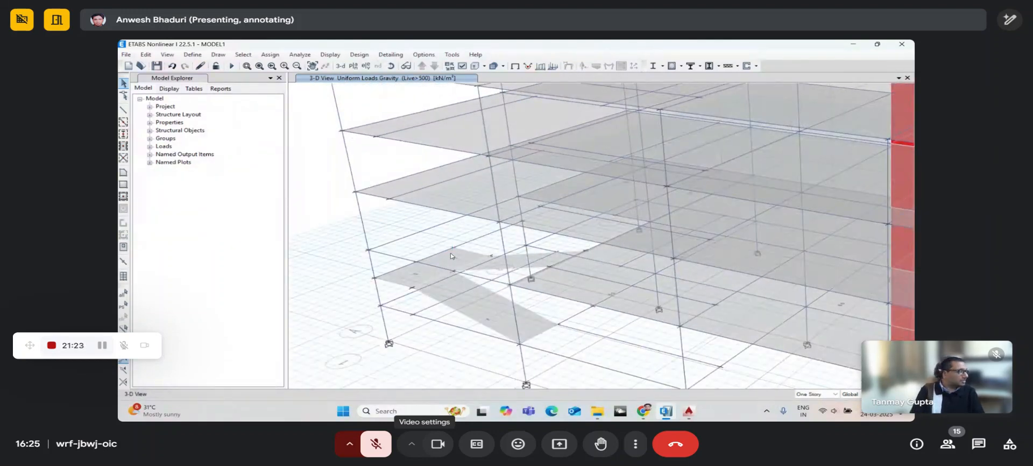
{"action": "scroll", "coordinate": [450, 255], "scroll_direction": "down", "scroll_amount": 5}
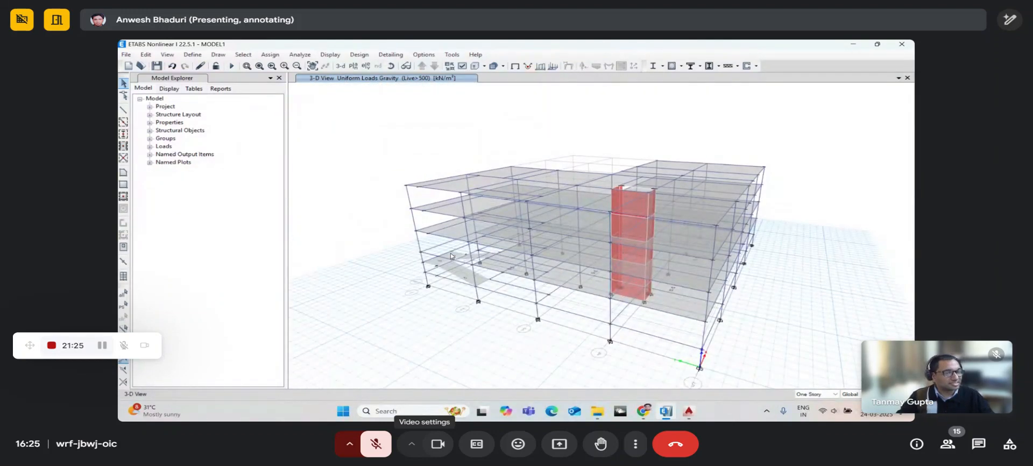
{"action": "middle_click_drag", "start_coordinate": [451, 255], "coordinate": [447, 266]}
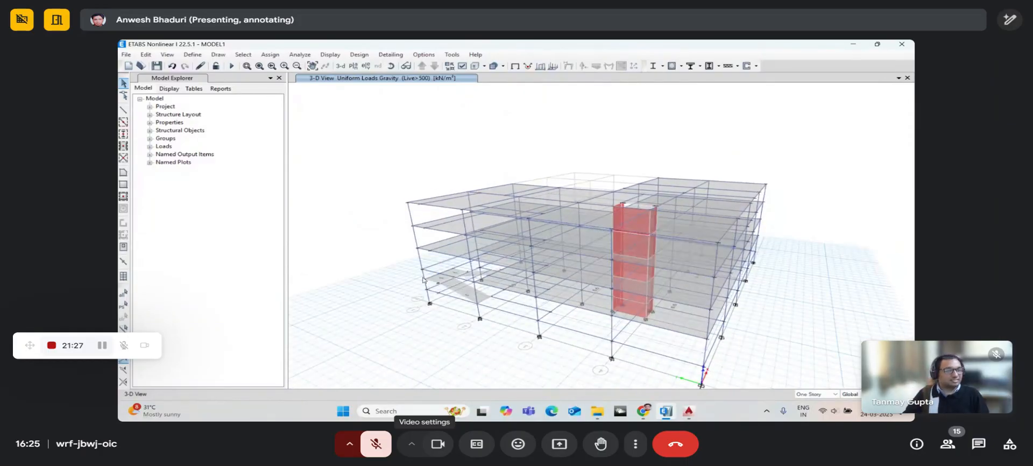
{"action": "scroll", "coordinate": [424, 276], "scroll_direction": "up", "scroll_amount": 5}
{"action": "scroll", "coordinate": [423, 276], "scroll_direction": "up", "scroll_amount": 2}
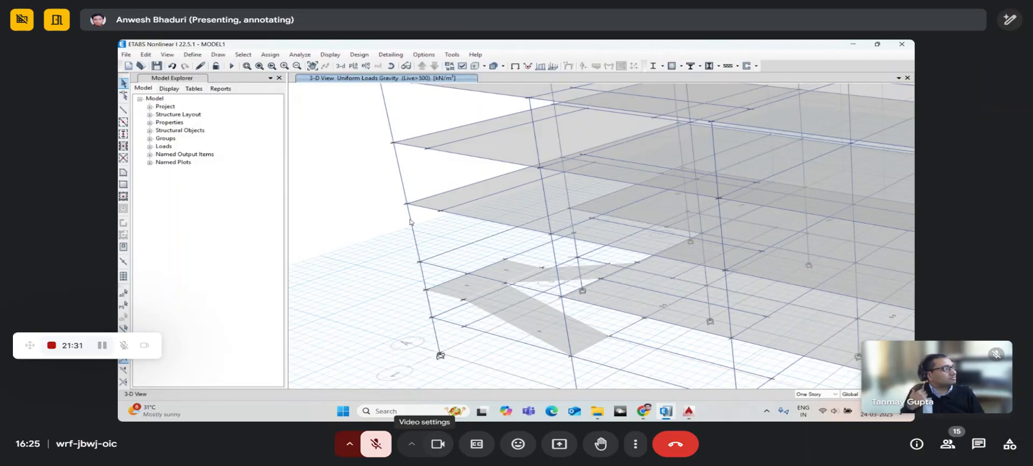
{"action": "middle_click_drag", "start_coordinate": [412, 233], "coordinate": [409, 251]}
{"action": "left_click", "coordinate": [391, 65]}
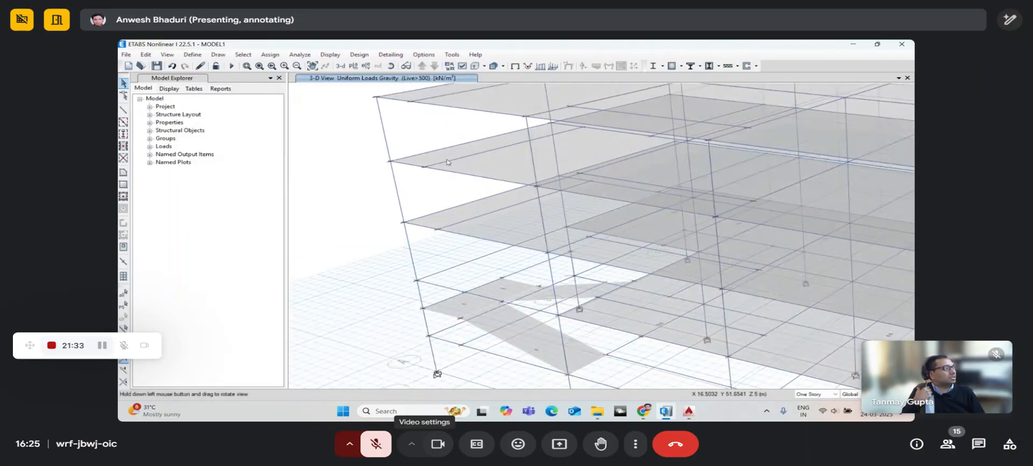
{"action": "left_click_drag", "start_coordinate": [435, 238], "coordinate": [408, 247]}
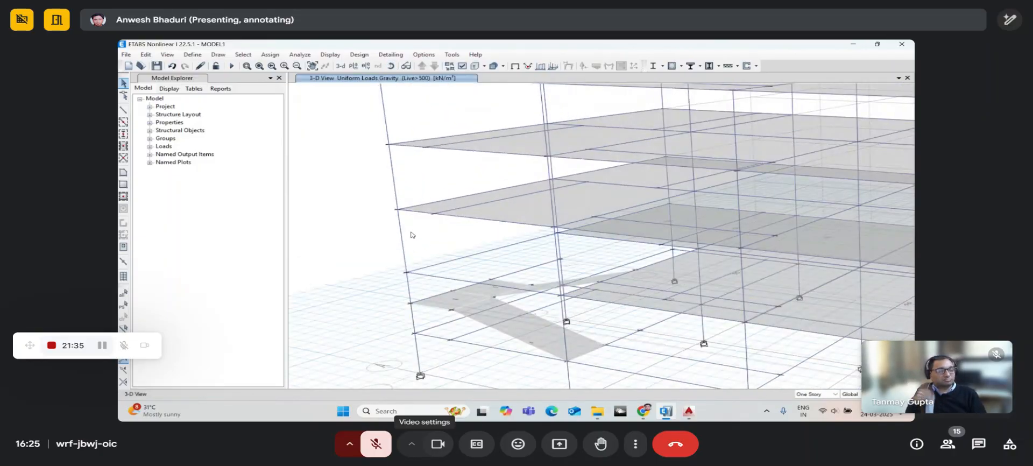
{"action": "middle_click_drag", "start_coordinate": [412, 235], "coordinate": [410, 262]}
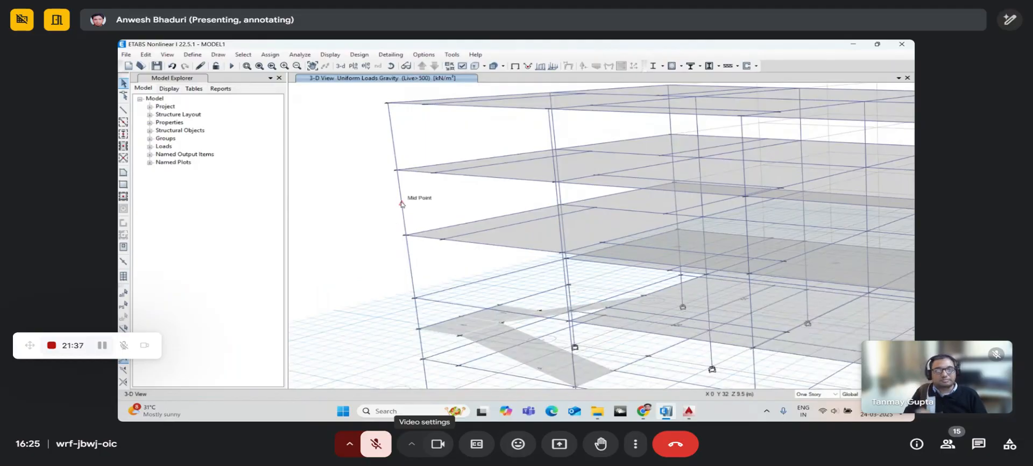
- Unmute the microphone in the meeting
{"action": "left_click", "coordinate": [377, 444]}
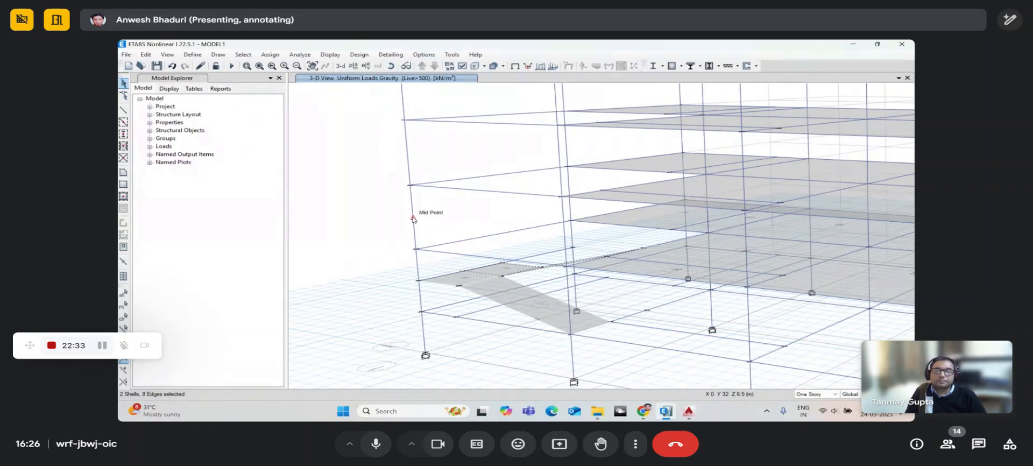
- Add the remaining stair shell so all four are selected, then open Replicate with Ctrl+R
{"action": "middle_click_drag", "start_coordinate": [407, 153], "coordinate": [405, 209]}
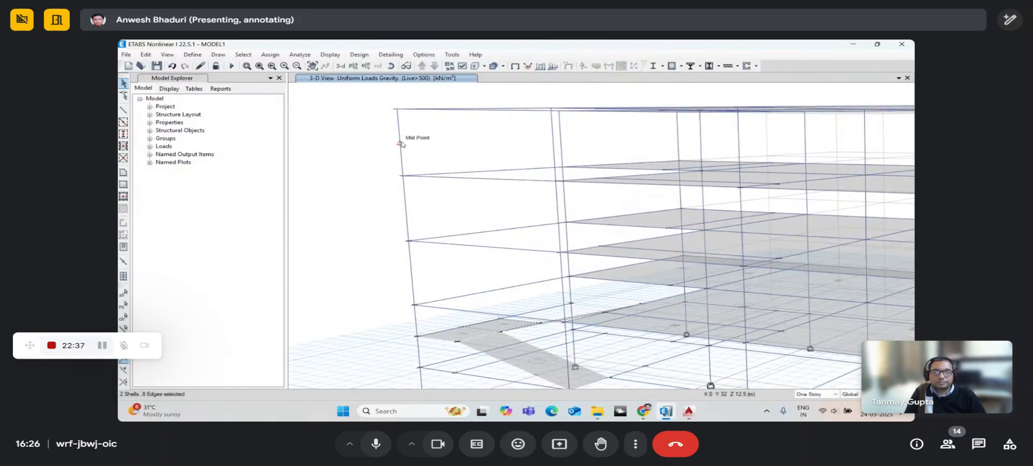
{"action": "middle_click_drag", "start_coordinate": [427, 236], "coordinate": [417, 154]}
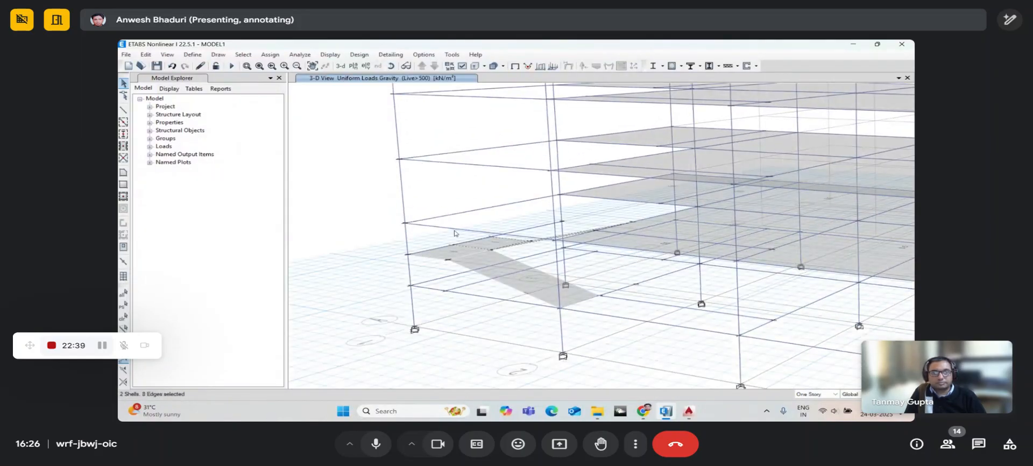
{"action": "left_click", "coordinate": [462, 258]}
{"action": "scroll", "coordinate": [478, 252], "scroll_direction": "up", "scroll_amount": 3}
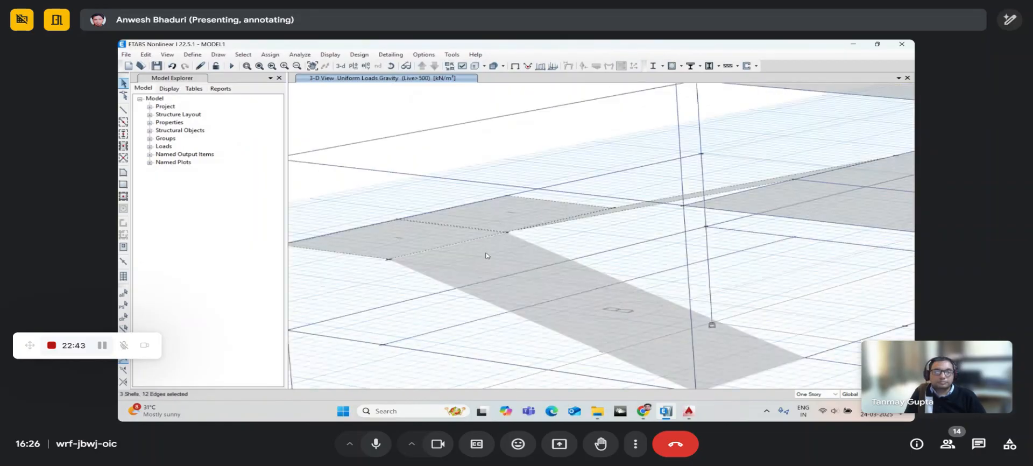
{"action": "scroll", "coordinate": [449, 240], "scroll_direction": "down", "scroll_amount": 3}
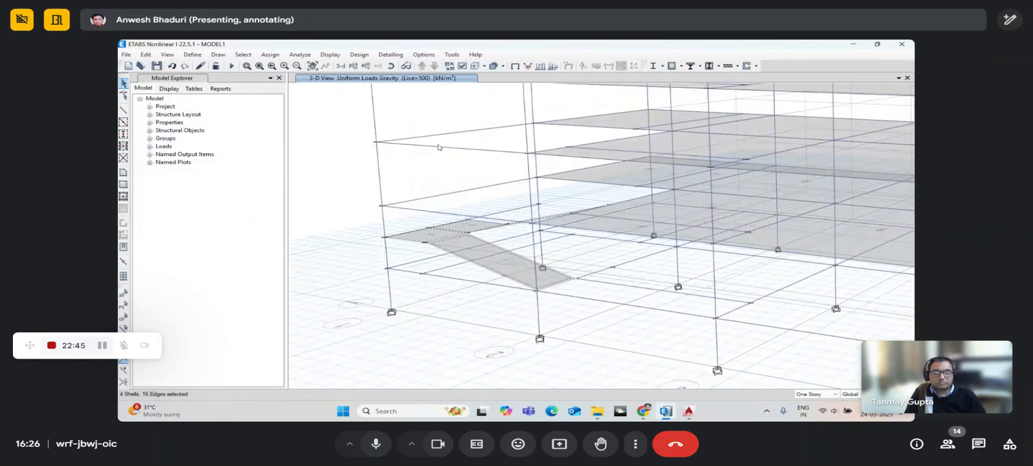
{"action": "middle_click_drag", "start_coordinate": [452, 185], "coordinate": [446, 216]}
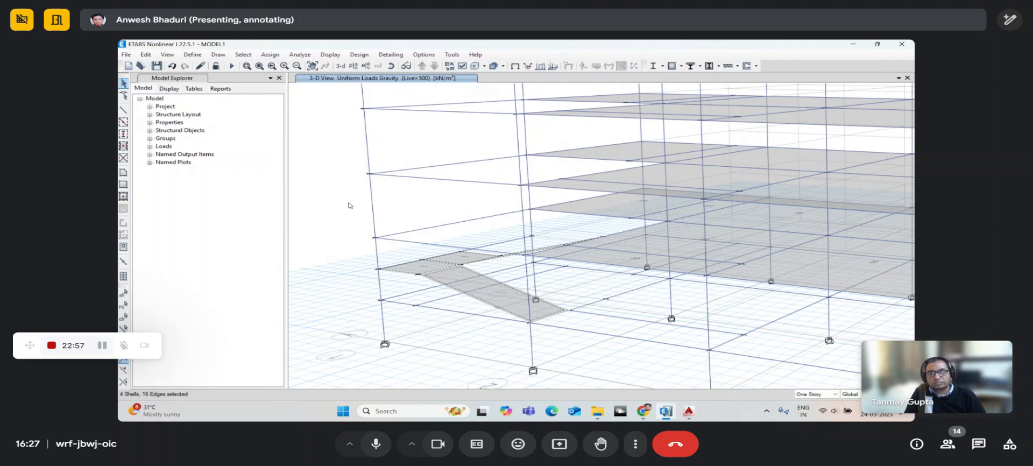
{"action": "key", "text": "ctrl+r"}
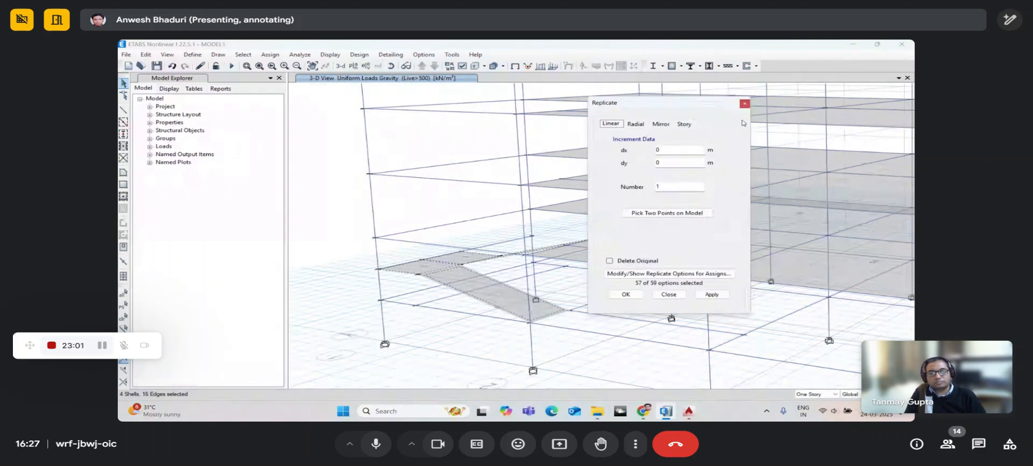
- Replicate the four stair shells onto Story3 and Story4 via the Story option
{"action": "left_click_drag", "start_coordinate": [674, 103], "coordinate": [627, 102]}
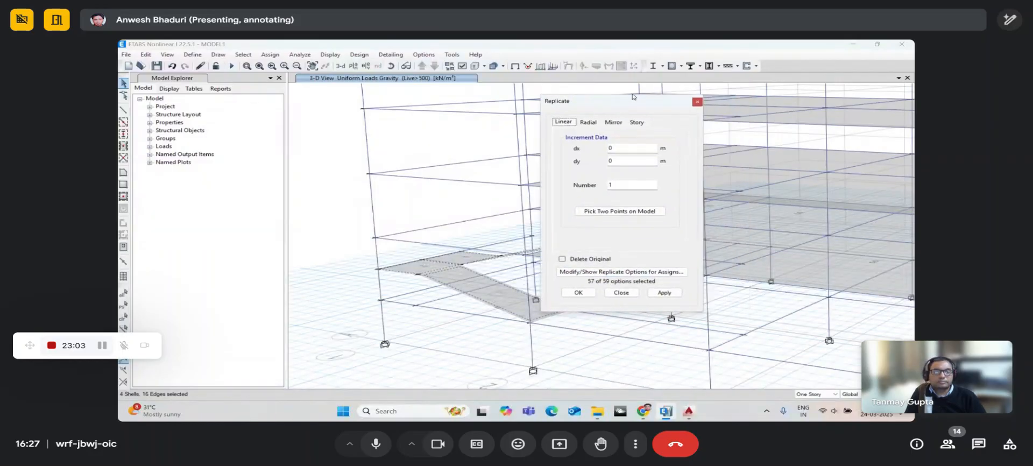
{"action": "left_click", "coordinate": [637, 122]}
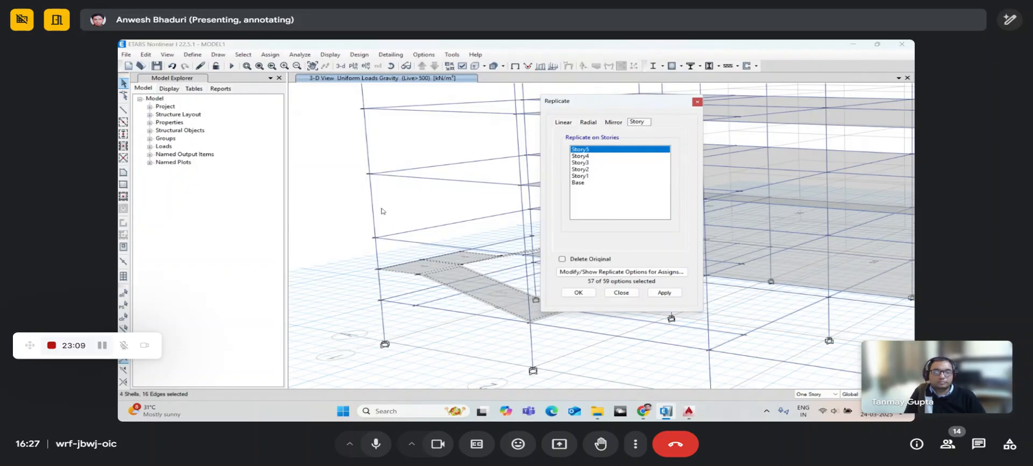
{"action": "middle_click_drag", "start_coordinate": [382, 208], "coordinate": [367, 264]}
{"action": "middle_click_drag", "start_coordinate": [408, 286], "coordinate": [411, 262]}
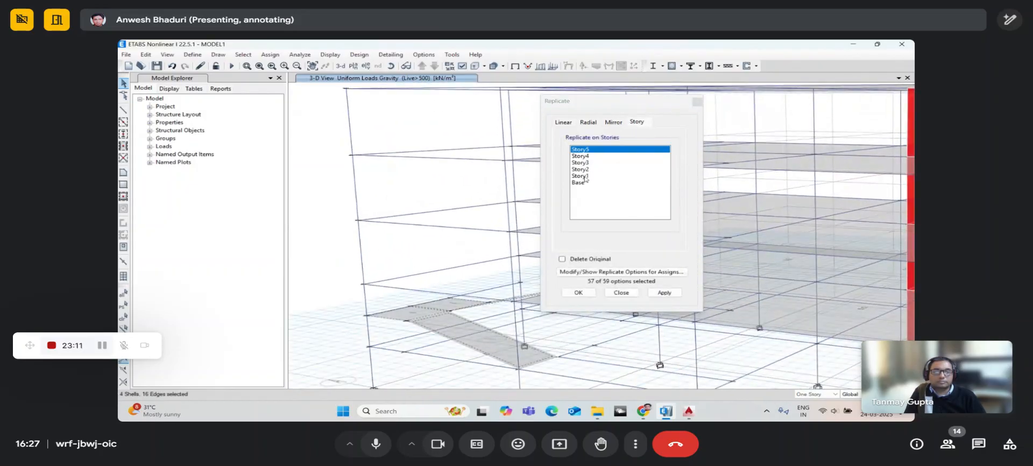
{"action": "left_click_drag", "start_coordinate": [588, 163], "coordinate": [587, 156]}
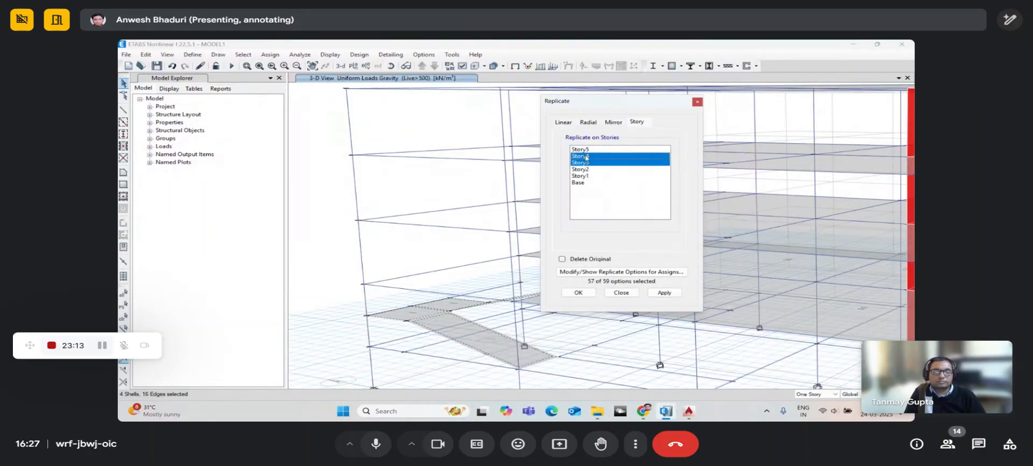
{"action": "left_click", "coordinate": [652, 293]}
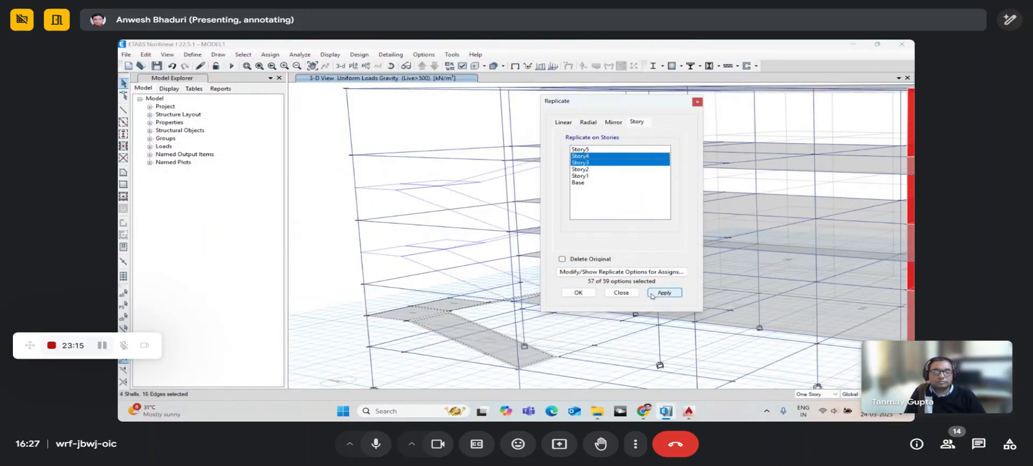
{"action": "middle_click_drag", "start_coordinate": [474, 220], "coordinate": [459, 248]}
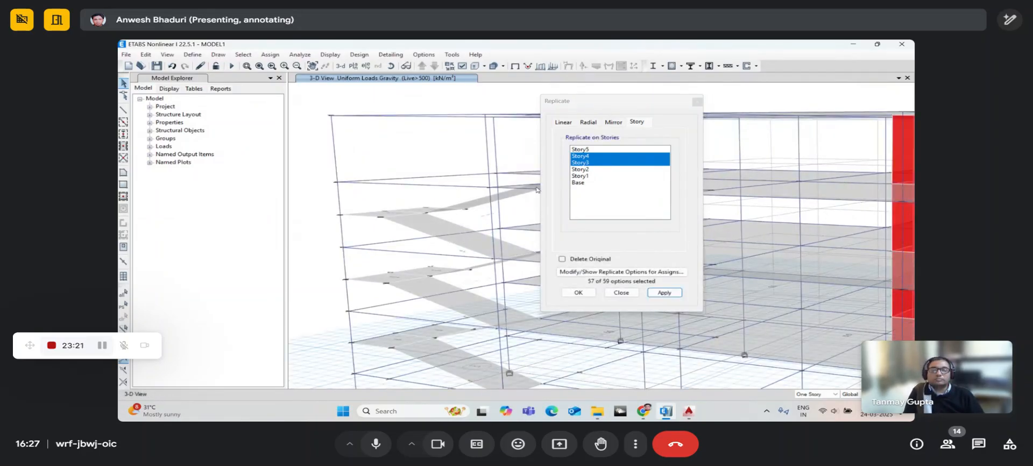
{"action": "middle_click_drag", "start_coordinate": [478, 195], "coordinate": [456, 216]}
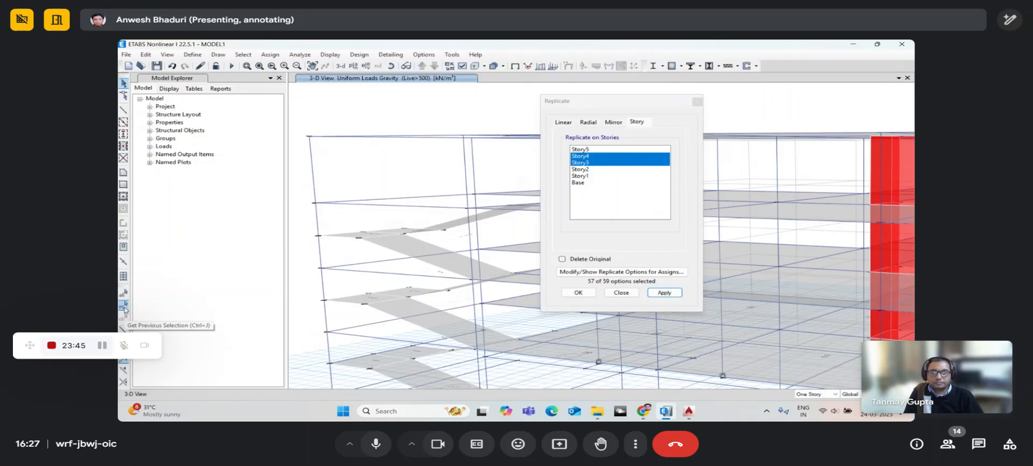
- Reselect the original four stair shells and replicate them onto Story5
{"action": "left_click", "coordinate": [124, 310]}
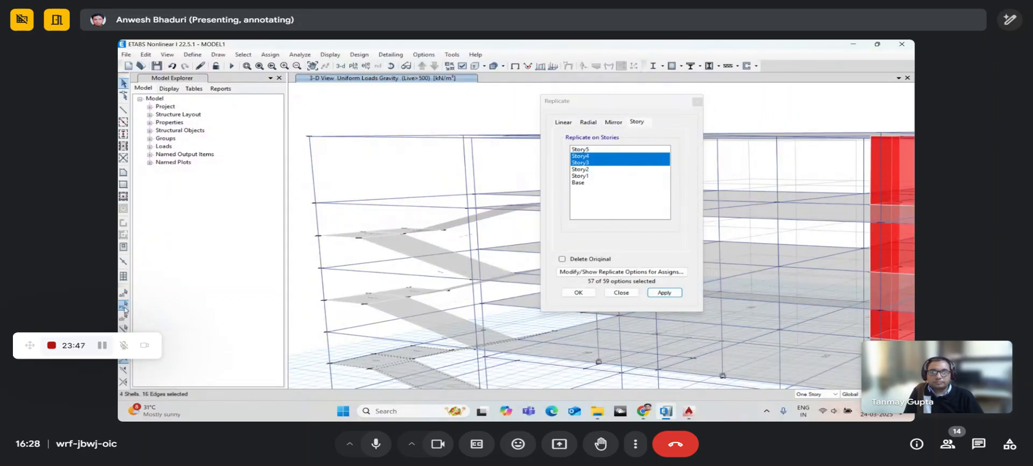
{"action": "middle_click_drag", "start_coordinate": [334, 323], "coordinate": [337, 288]}
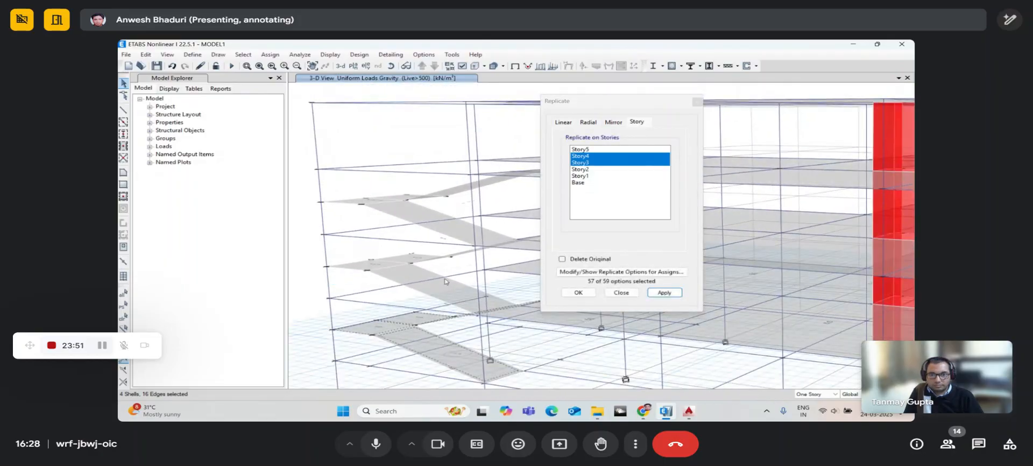
{"action": "middle_click_drag", "start_coordinate": [423, 283], "coordinate": [417, 316]}
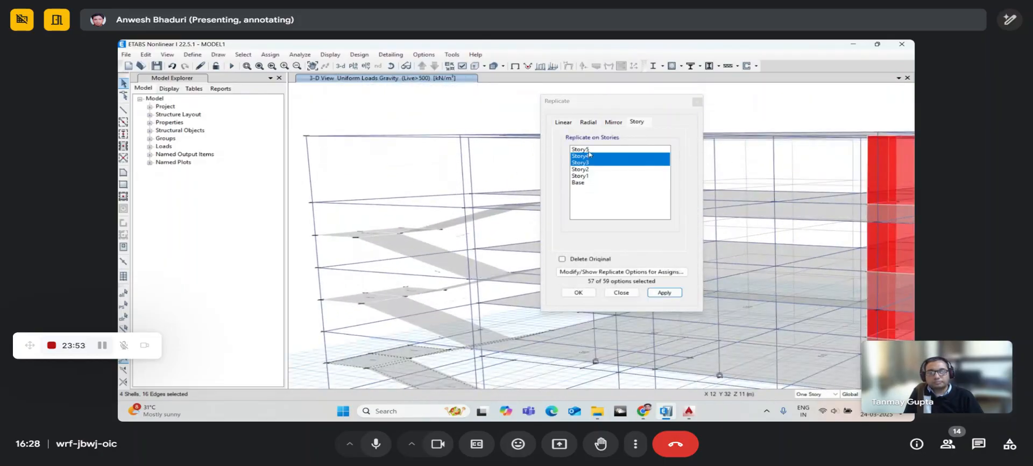
{"action": "left_click", "coordinate": [588, 150]}
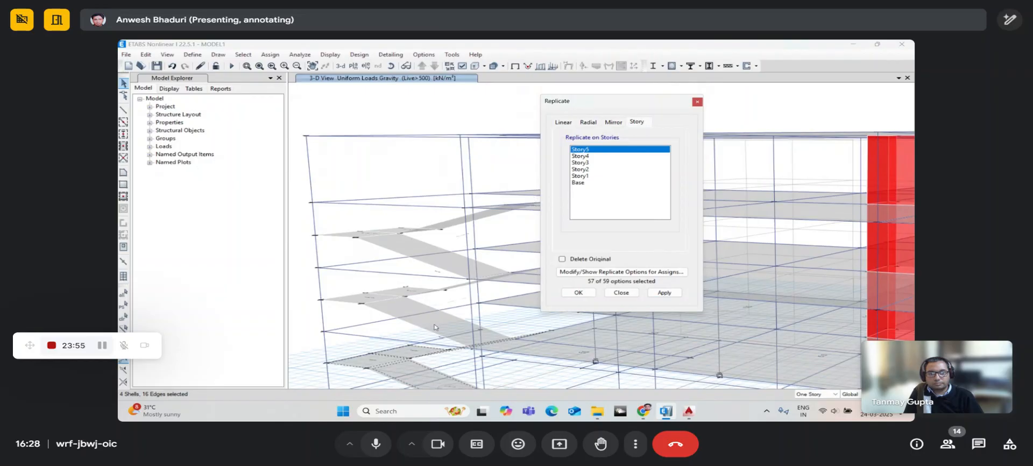
{"action": "left_click", "coordinate": [670, 292]}
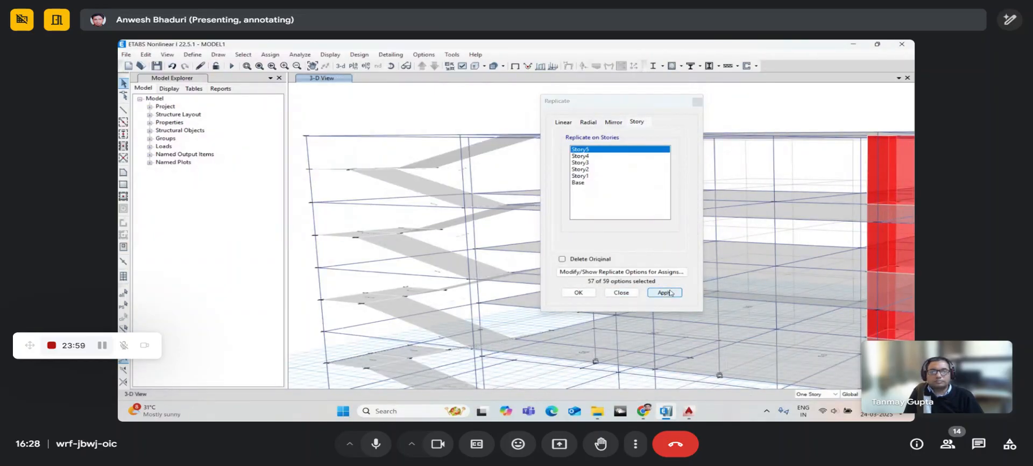
{"action": "left_click", "coordinate": [392, 66]}
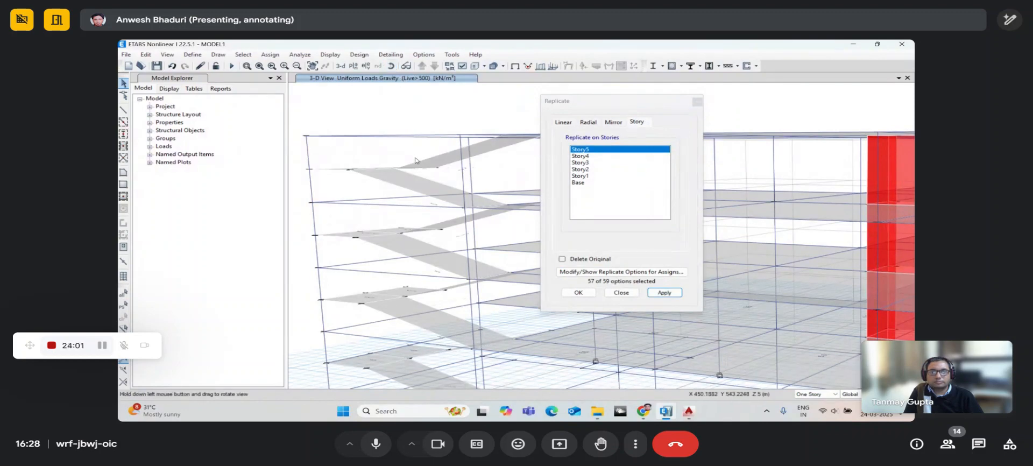
{"action": "left_click_drag", "start_coordinate": [404, 125], "coordinate": [416, 174]}
- Close Replicate and orbit the 3-D model to inspect the stair flights on every storey
{"action": "left_click", "coordinate": [578, 292]}
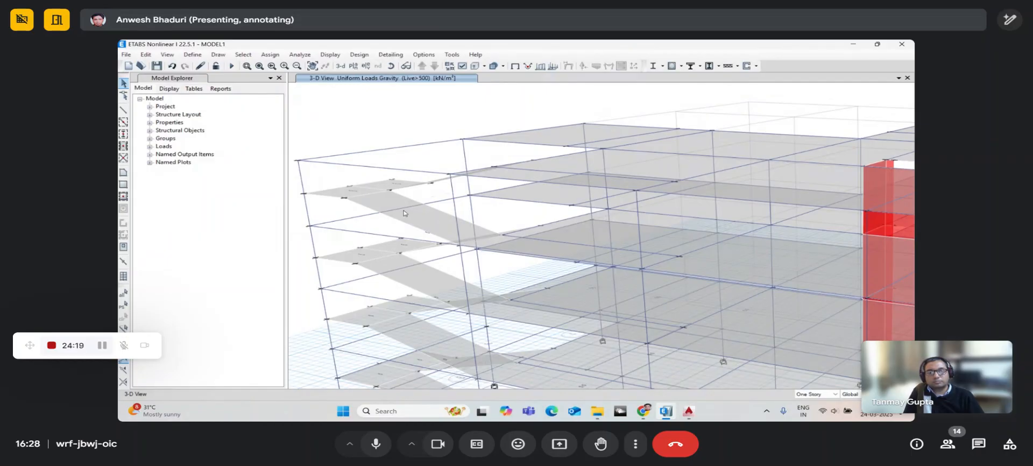
{"action": "scroll", "coordinate": [405, 214], "scroll_direction": "down", "scroll_amount": 5}
{"action": "scroll", "coordinate": [405, 262], "scroll_direction": "up", "scroll_amount": 5}
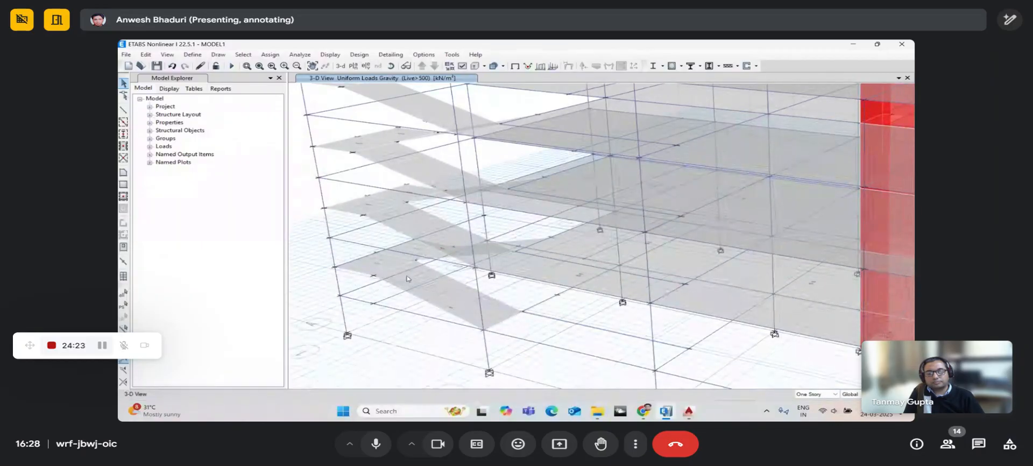
{"action": "left_click", "coordinate": [391, 66]}
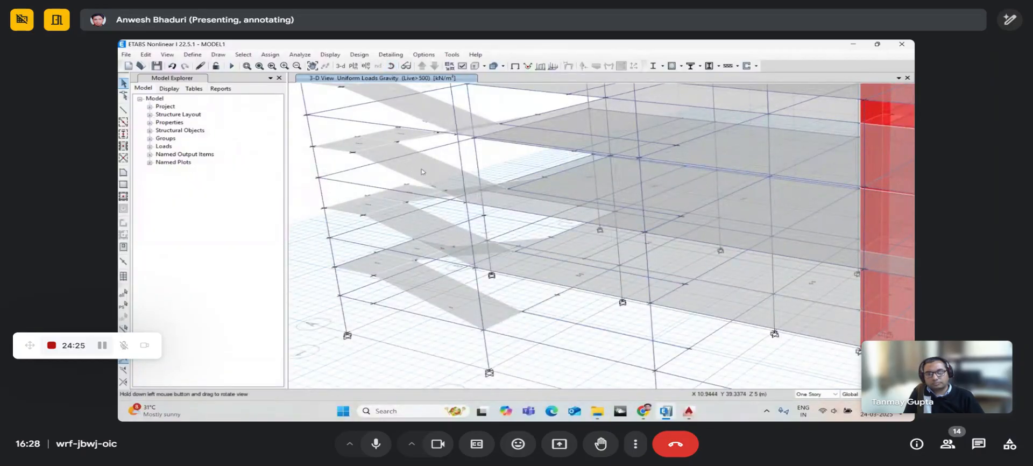
{"action": "left_click_drag", "start_coordinate": [435, 261], "coordinate": [390, 174]}
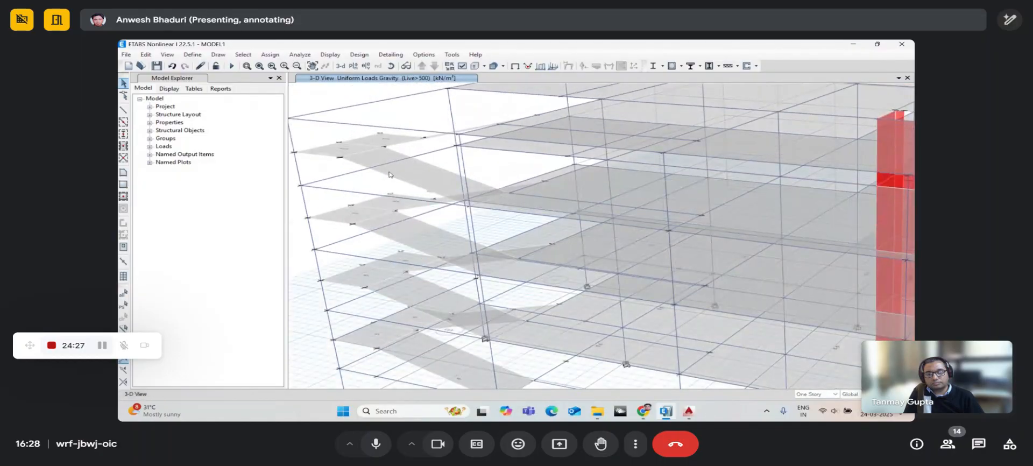
{"action": "left_click", "coordinate": [391, 66]}
{"action": "left_click_drag", "start_coordinate": [409, 128], "coordinate": [410, 141]}
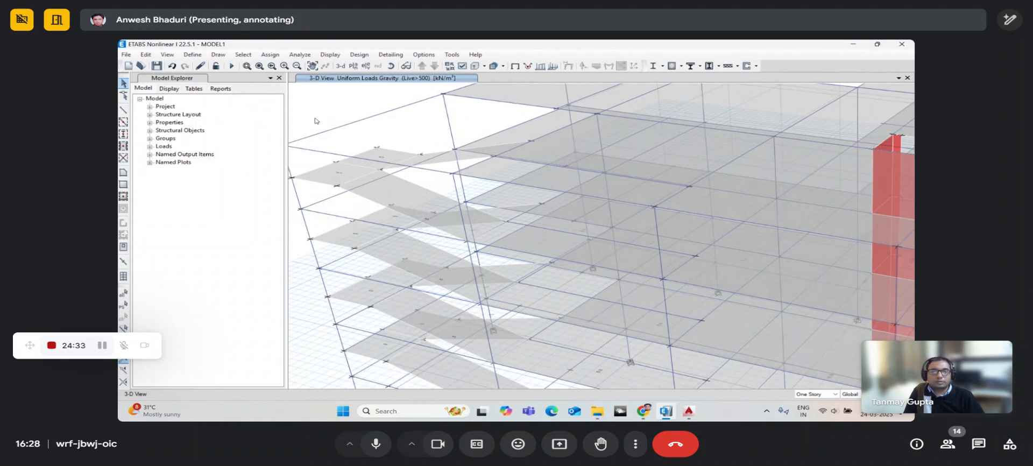
{"action": "left_click", "coordinate": [151, 56]}
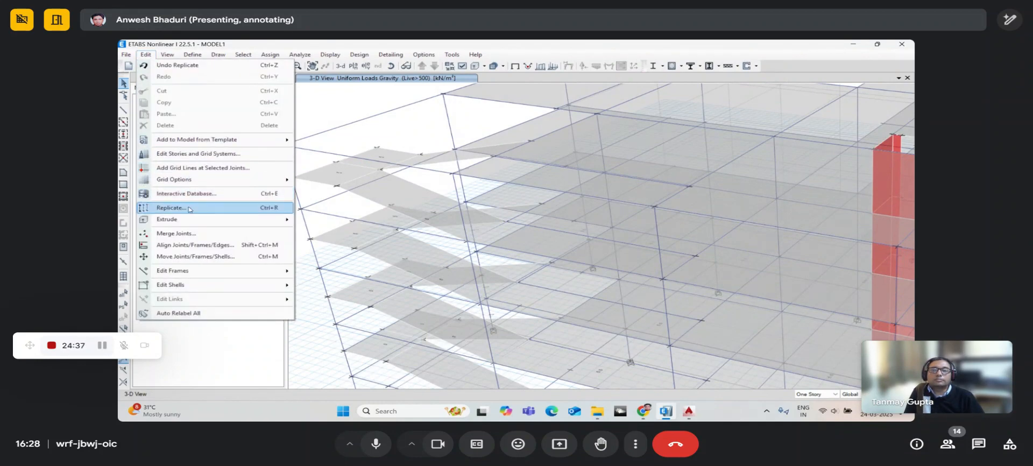
- Open the Replicate Assigns options and review the frame assigns to be copied
{"action": "left_click", "coordinate": [189, 210]}
{"action": "left_click_drag", "start_coordinate": [569, 103], "coordinate": [517, 89]}
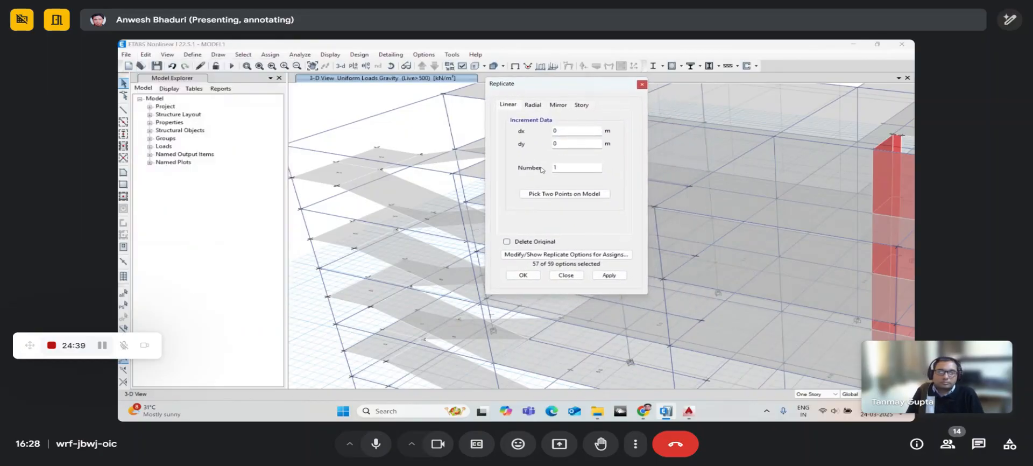
{"action": "left_click", "coordinate": [528, 256]}
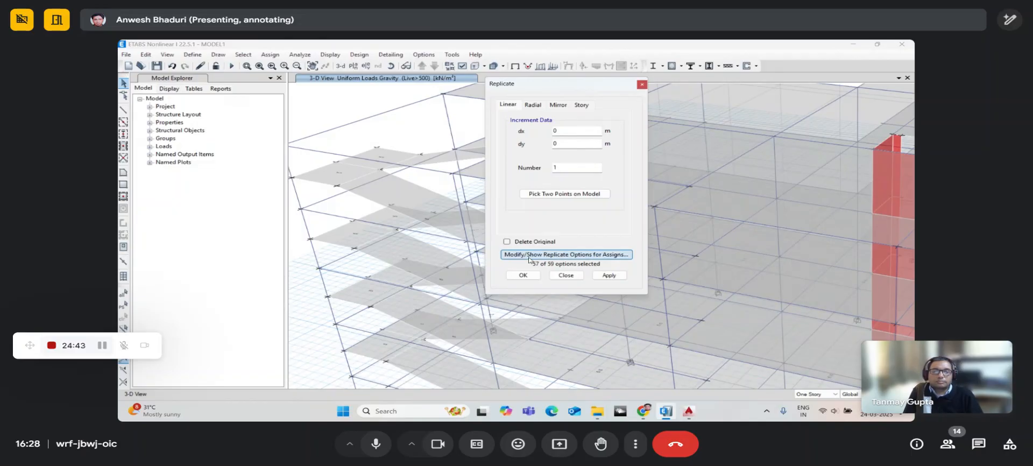
{"action": "left_click_drag", "start_coordinate": [485, 92], "coordinate": [423, 78]}
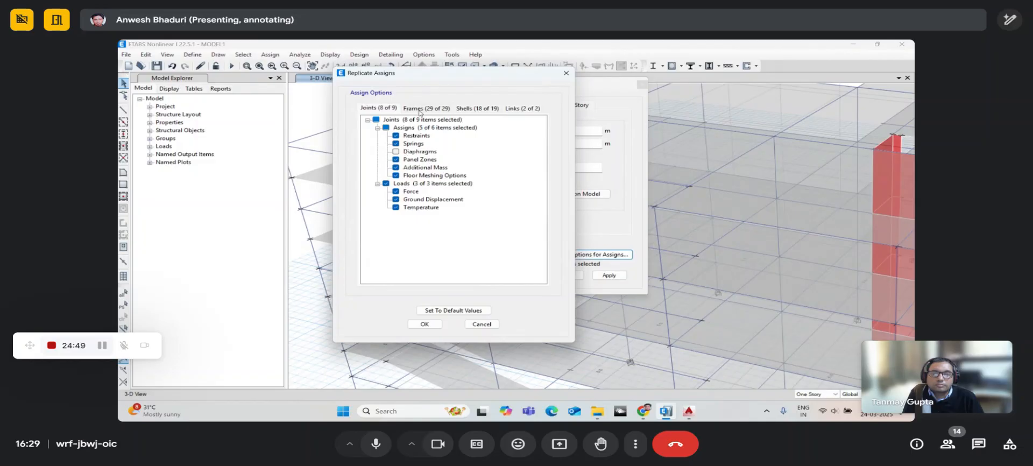
{"action": "left_click", "coordinate": [420, 110]}
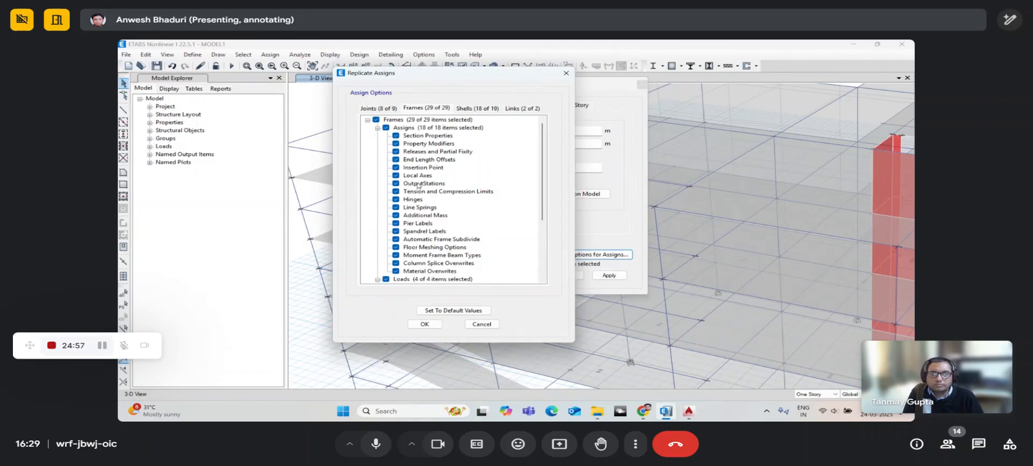
{"action": "scroll", "coordinate": [419, 185], "scroll_direction": "down", "scroll_amount": 1}
{"action": "scroll", "coordinate": [418, 192], "scroll_direction": "down", "scroll_amount": 1}
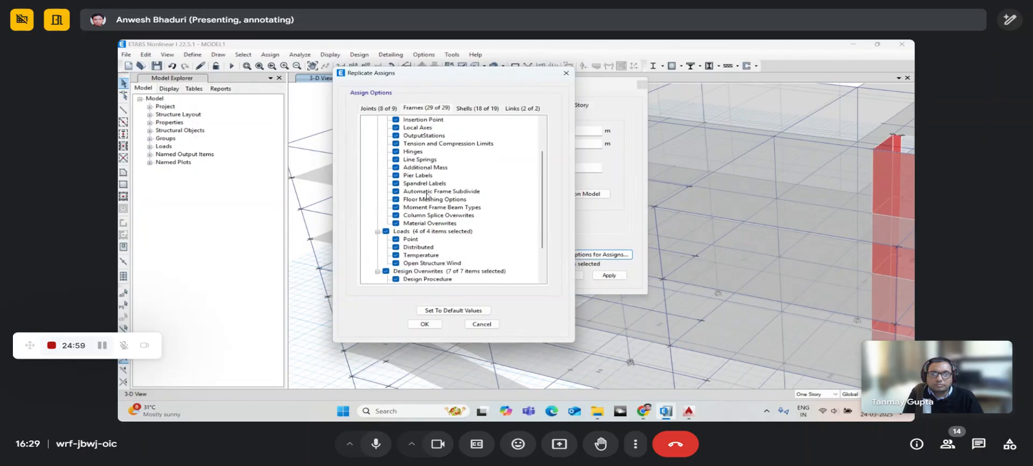
{"action": "scroll", "coordinate": [401, 160], "scroll_direction": "down", "scroll_amount": 1}
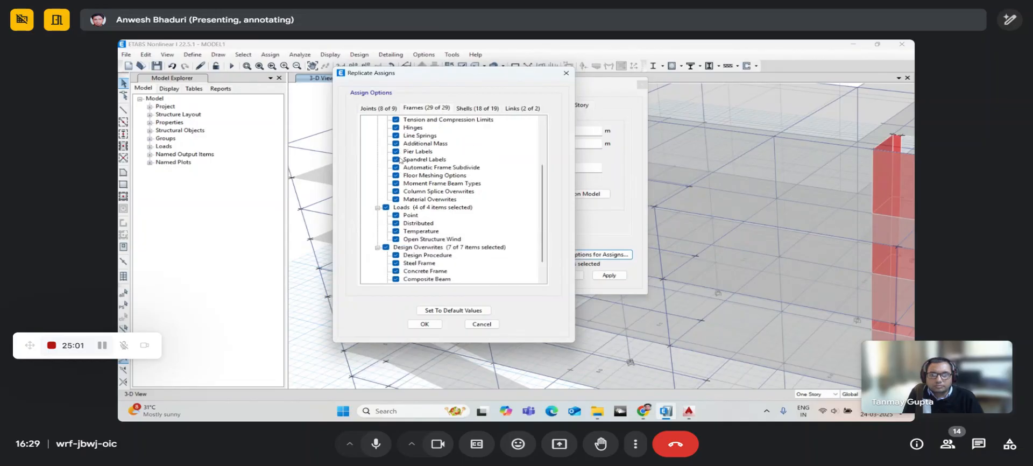
{"action": "scroll", "coordinate": [399, 216], "scroll_direction": "down", "scroll_amount": 1}
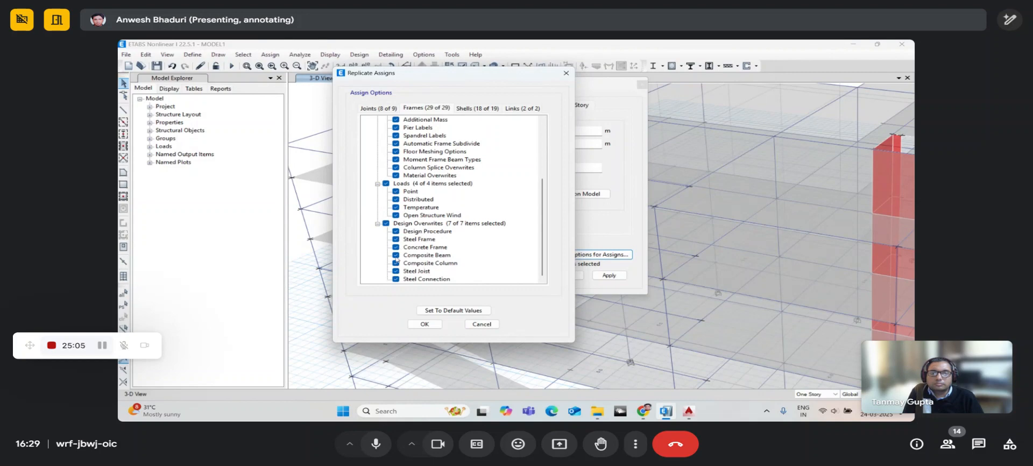
{"action": "scroll", "coordinate": [401, 272], "scroll_direction": "up", "scroll_amount": 4}
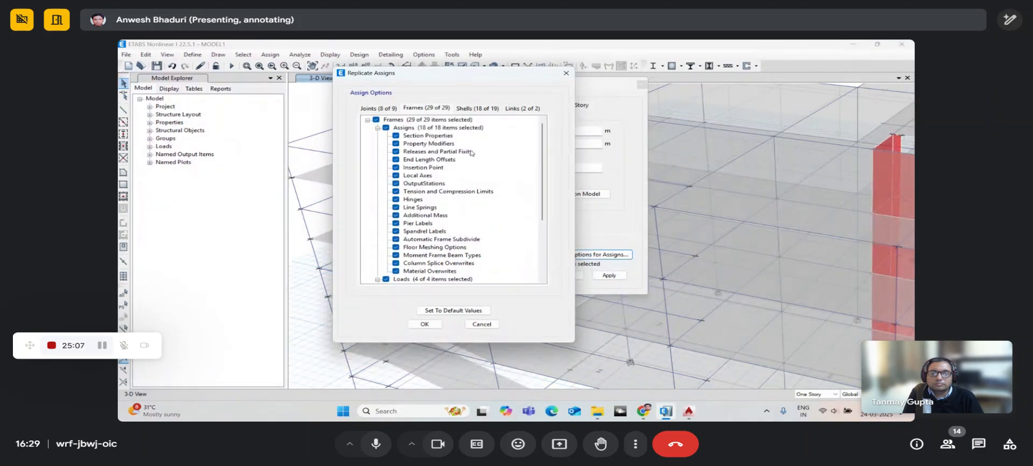
- Review the shell and link assigns, close the options, and switch to the AutoCAD column layout
{"action": "left_click", "coordinate": [475, 109]}
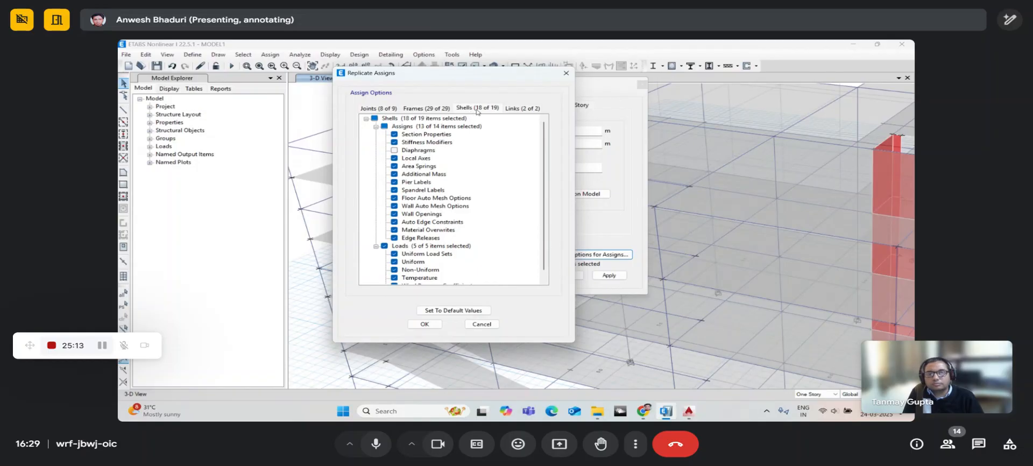
{"action": "scroll", "coordinate": [439, 153], "scroll_direction": "down", "scroll_amount": 1}
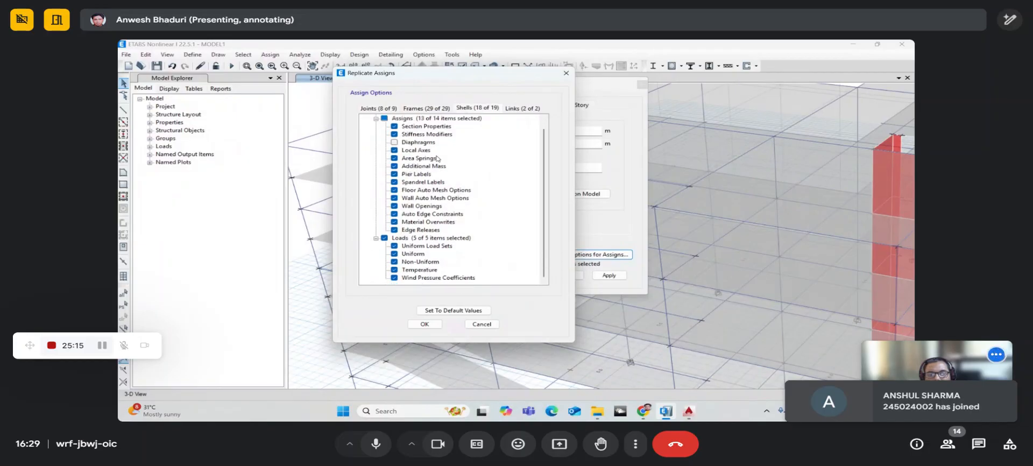
{"action": "scroll", "coordinate": [431, 183], "scroll_direction": "up", "scroll_amount": 1}
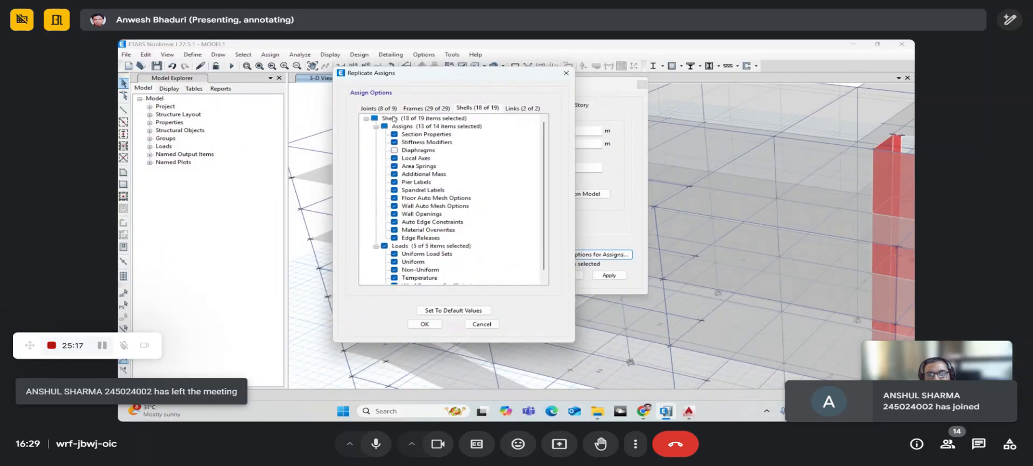
{"action": "scroll", "coordinate": [403, 193], "scroll_direction": "down", "scroll_amount": 1}
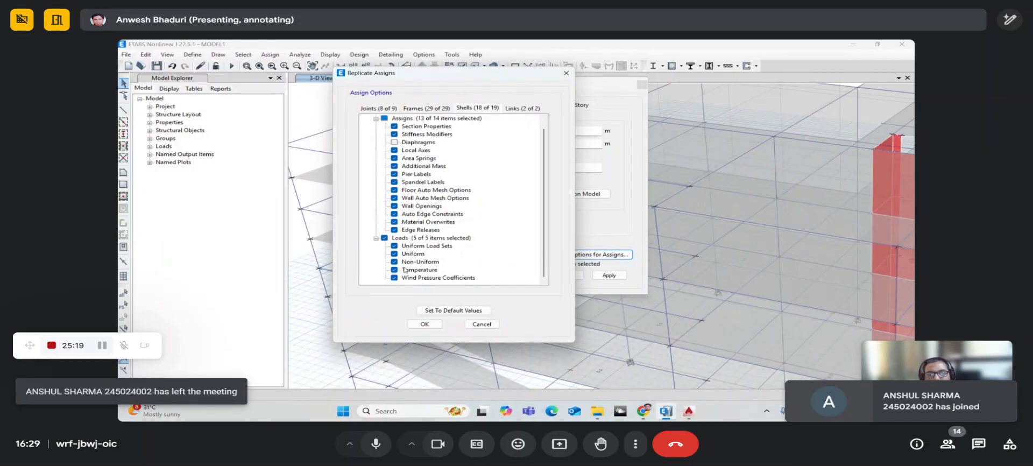
{"action": "scroll", "coordinate": [405, 269], "scroll_direction": "up", "scroll_amount": 1}
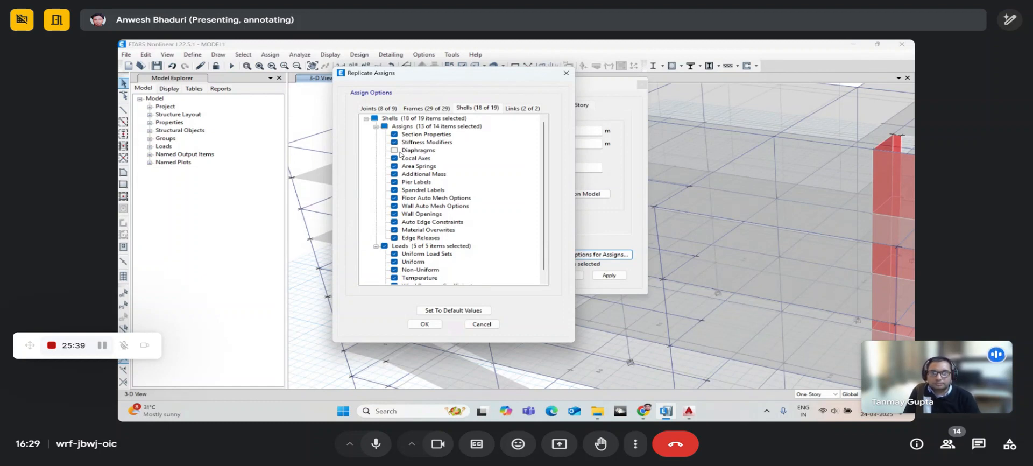
{"action": "left_click", "coordinate": [523, 109]}
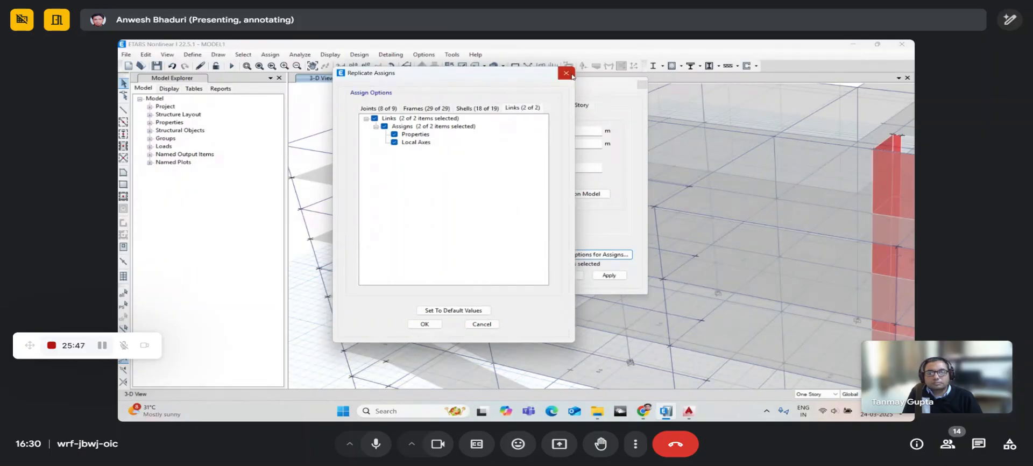
{"action": "left_click", "coordinate": [572, 75]}
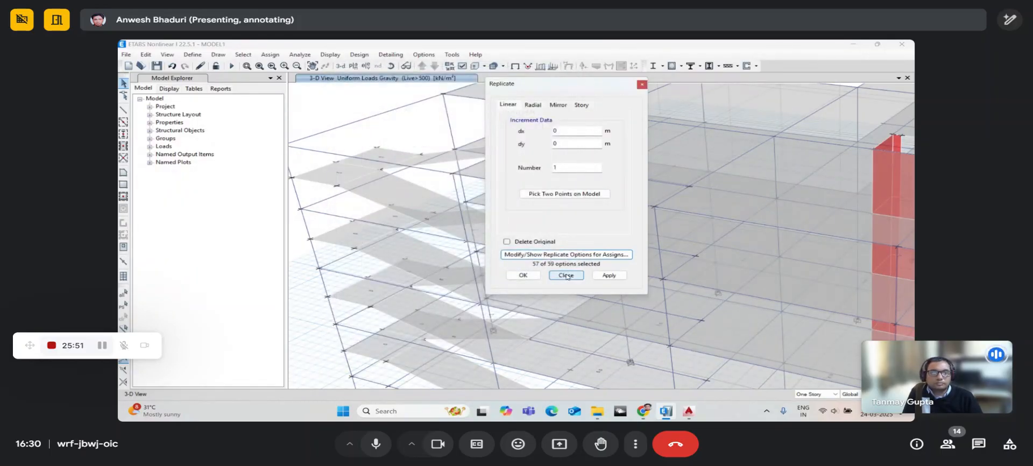
{"action": "key", "text": "alt+Tab"}
{"action": "key", "text": "Escape"}
{"action": "key", "text": "Escape"}
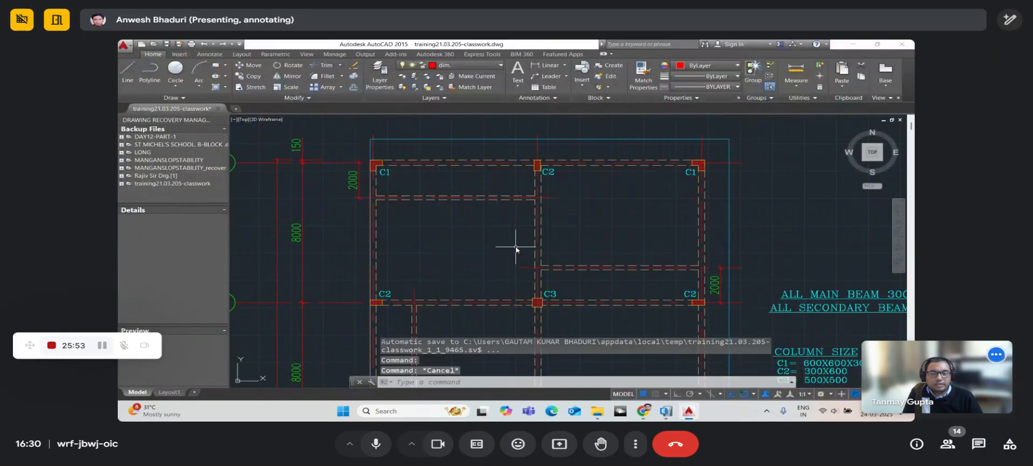
- Switch from AutoCAD back to the ETABS 3-D model
{"action": "key", "text": "alt+Tab"}
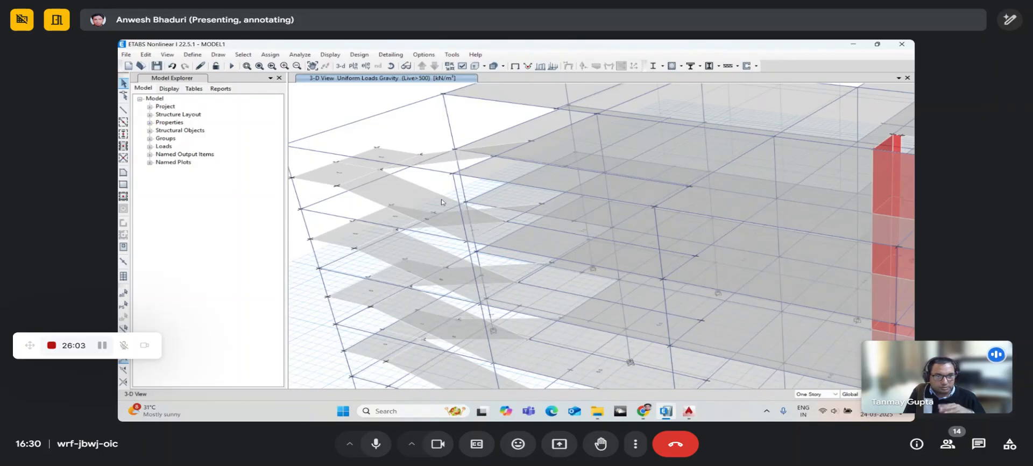
{"action": "scroll", "coordinate": [442, 202], "scroll_direction": "up", "scroll_amount": 2}
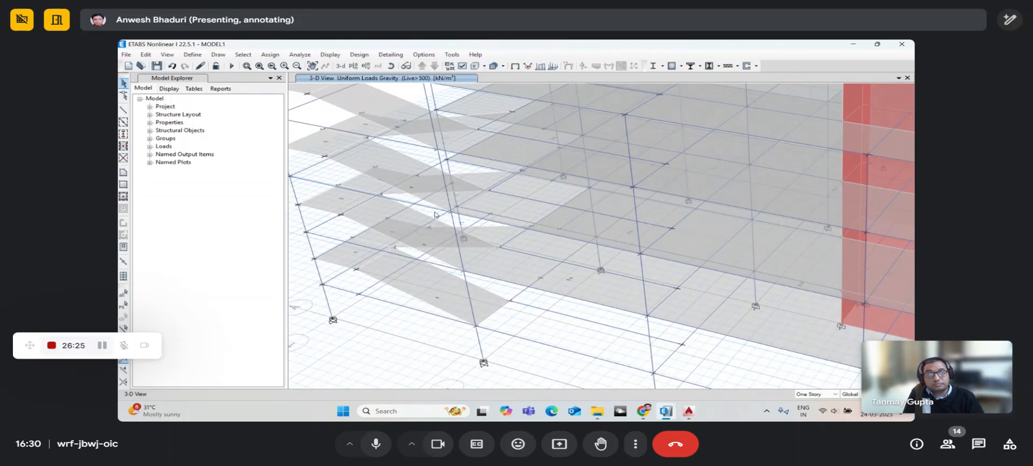
{"action": "middle_click_drag", "start_coordinate": [402, 158], "coordinate": [406, 262]}
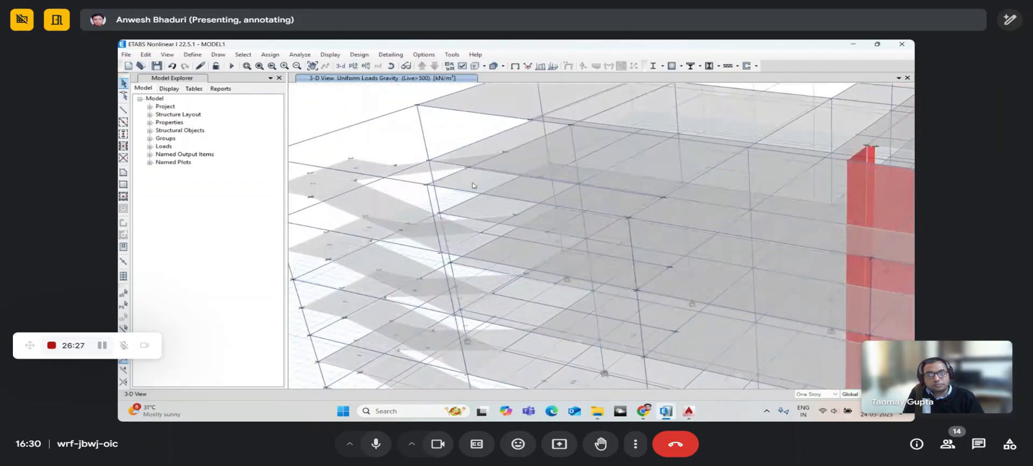
- Display the Story4 floor plan and zoom into it
{"action": "left_click", "coordinate": [353, 66]}
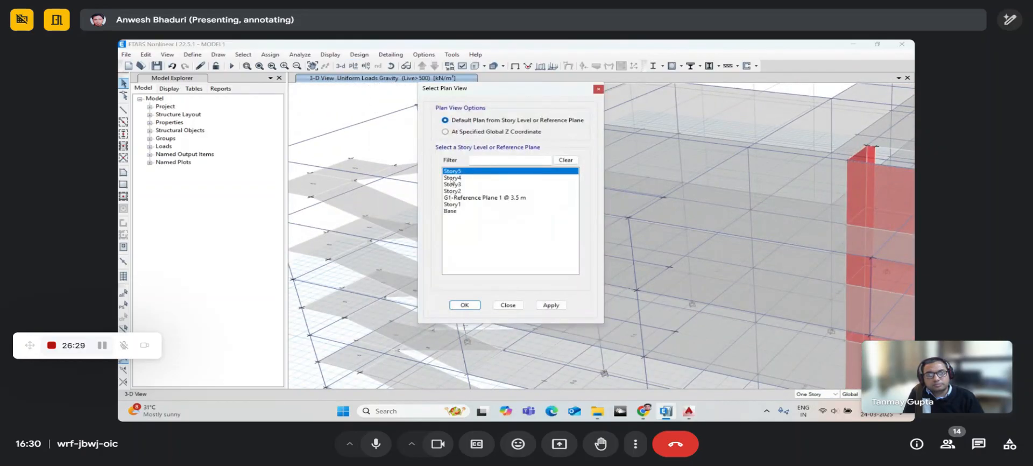
{"action": "left_click", "coordinate": [452, 177]}
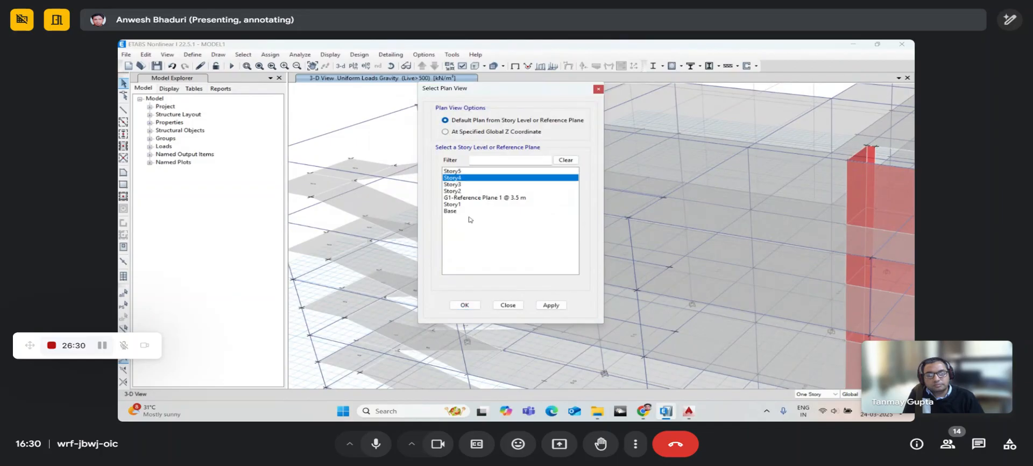
{"action": "left_click", "coordinate": [470, 305]}
{"action": "scroll", "coordinate": [484, 286], "scroll_direction": "up", "scroll_amount": 2}
{"action": "scroll", "coordinate": [451, 216], "scroll_direction": "up", "scroll_amount": 3}
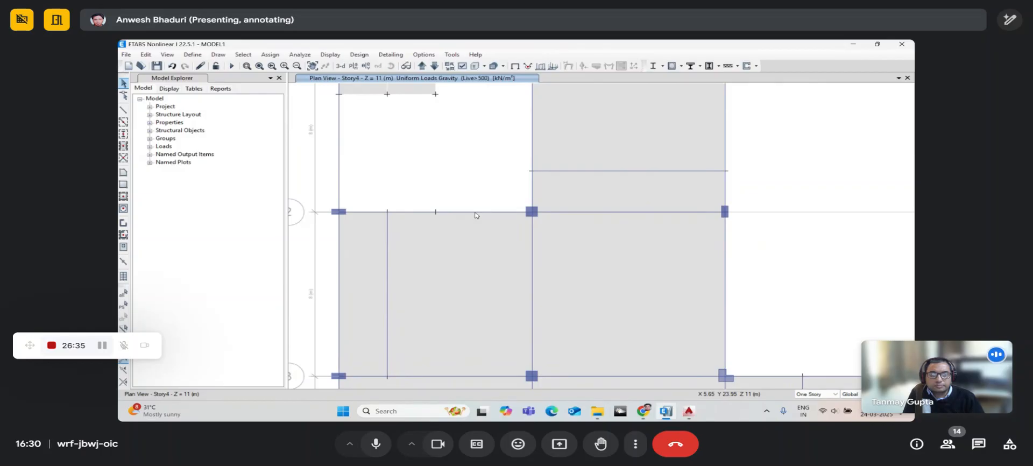
- Check the gridline 2 beam and the slab panel below it, panning around the Story4 plan
{"action": "left_click", "coordinate": [472, 216]}
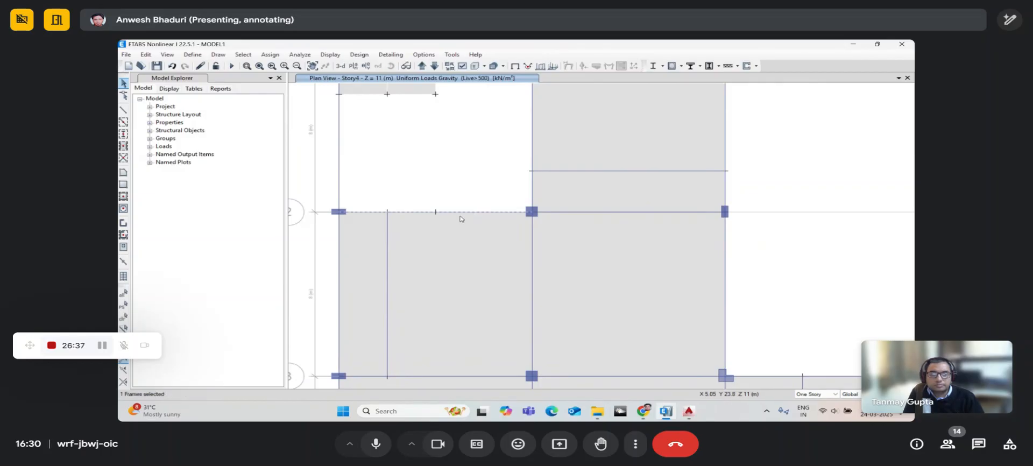
{"action": "left_click", "coordinate": [461, 218]}
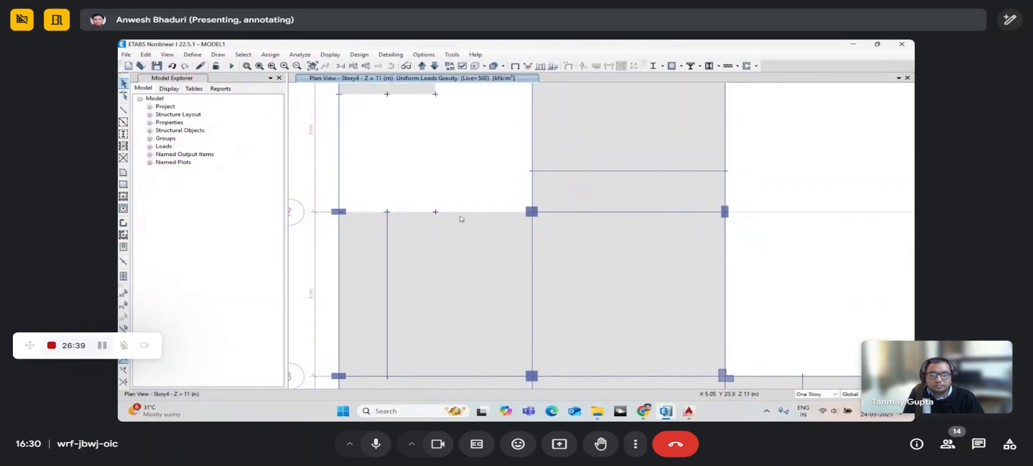
{"action": "left_click", "coordinate": [489, 240]}
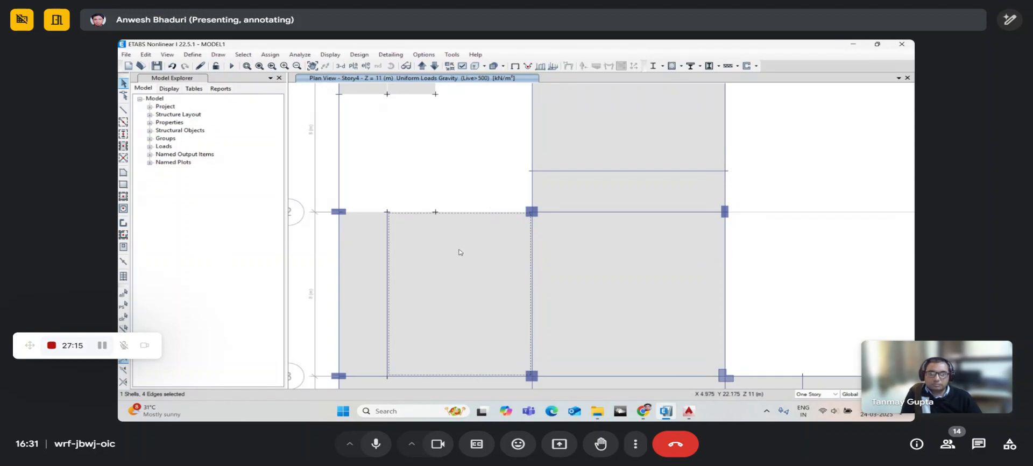
{"action": "middle_click_drag", "start_coordinate": [460, 253], "coordinate": [424, 286]}
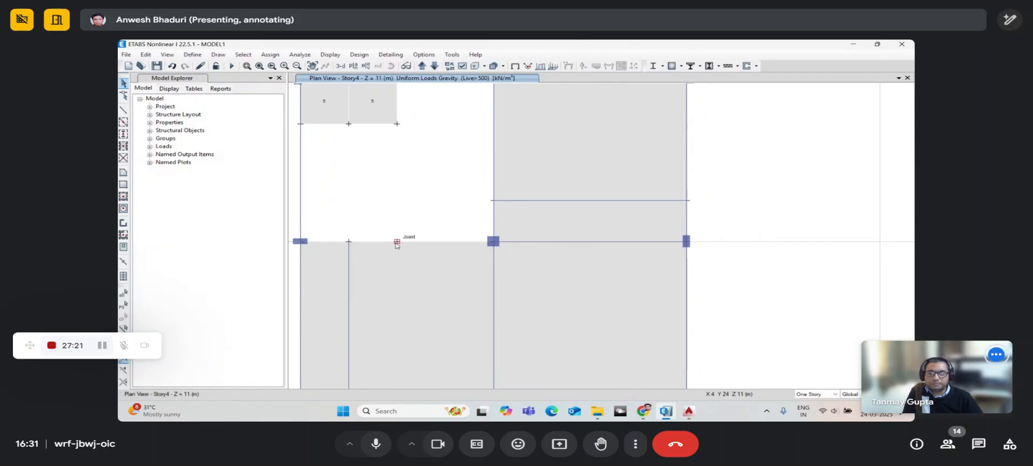
{"action": "middle_click_drag", "start_coordinate": [420, 273], "coordinate": [412, 243]}
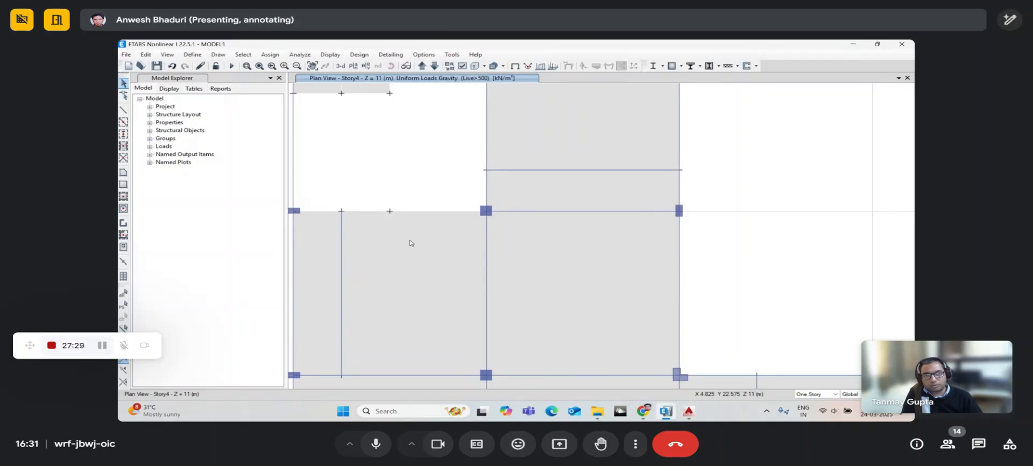
{"action": "middle_click_drag", "start_coordinate": [363, 225], "coordinate": [400, 233]}
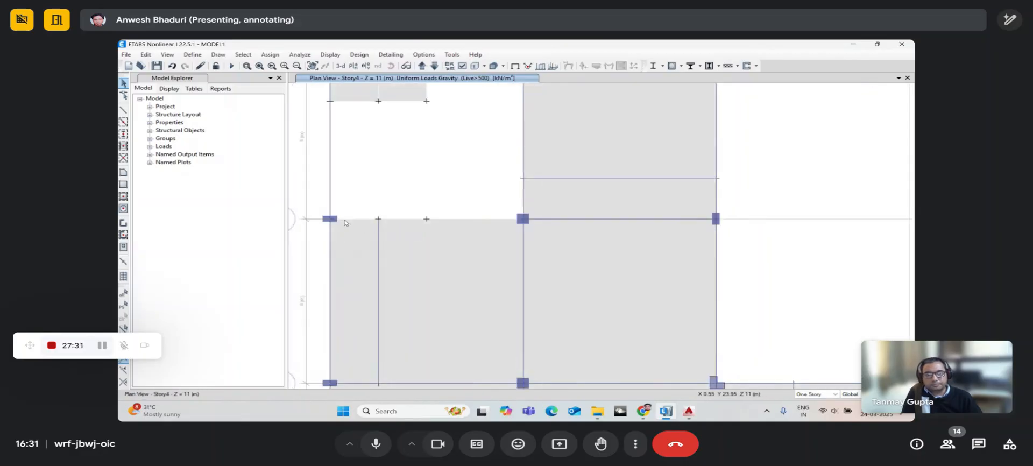
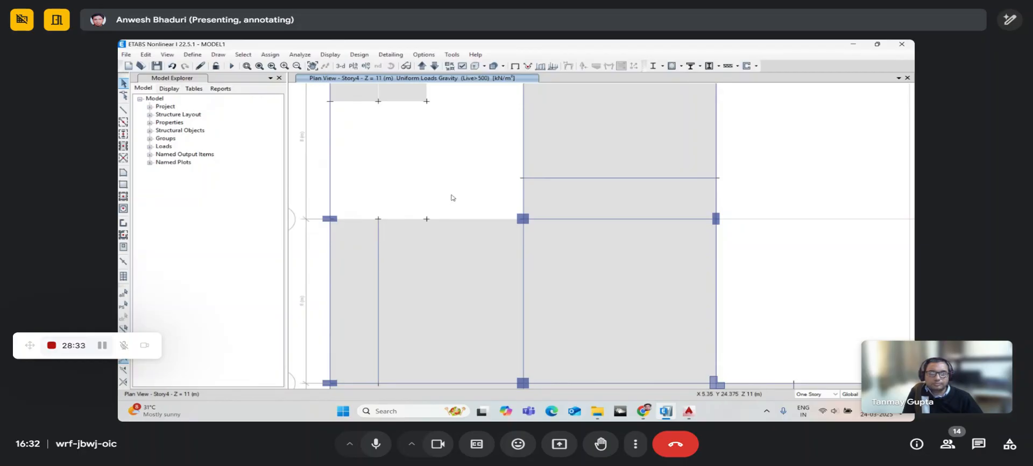
- Switch to a 3-D view, then orbit, zoom and pan to frame the whole building
{"action": "left_click", "coordinate": [340, 65]}
{"action": "left_click", "coordinate": [390, 67]}
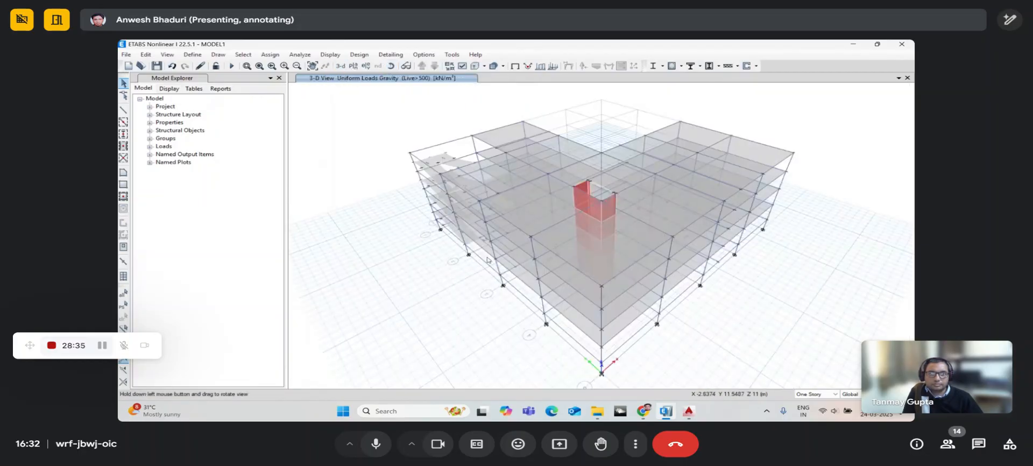
{"action": "left_click_drag", "start_coordinate": [476, 302], "coordinate": [495, 246]}
{"action": "scroll", "coordinate": [494, 243], "scroll_direction": "up", "scroll_amount": 4}
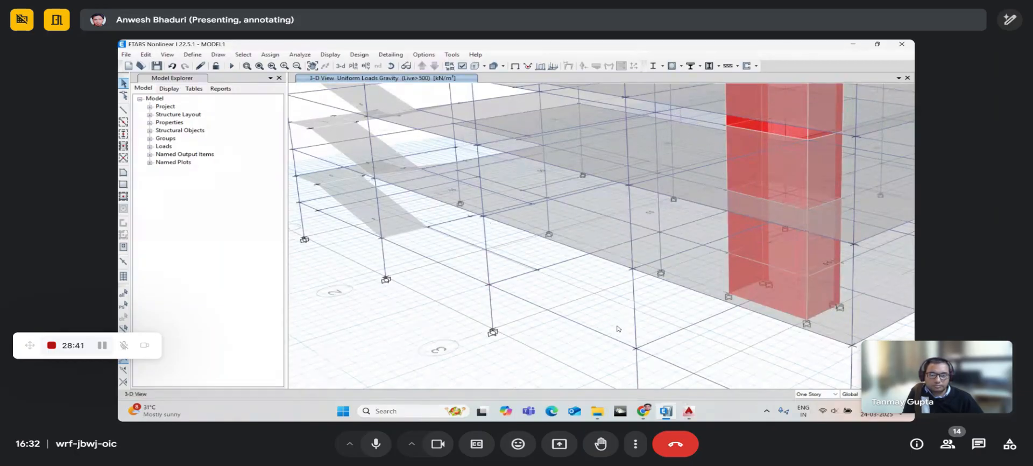
{"action": "middle_click_drag", "start_coordinate": [613, 340], "coordinate": [592, 330]}
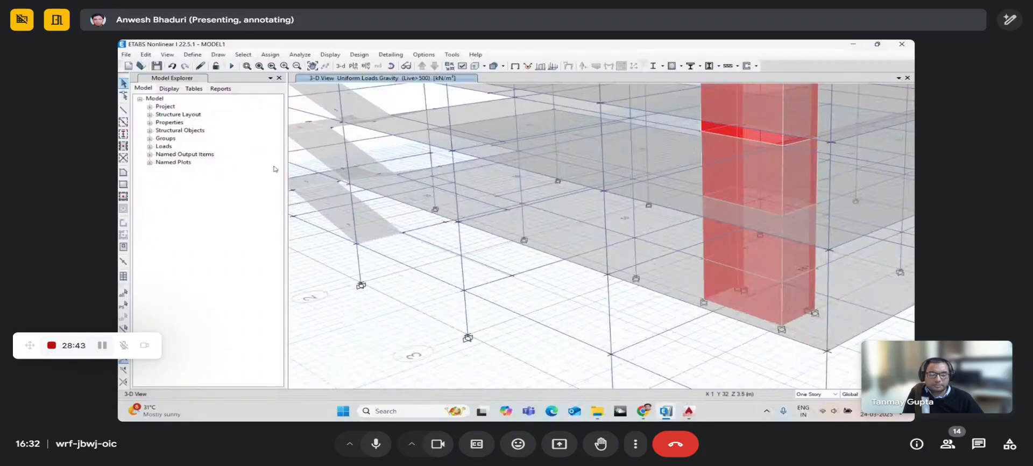
- Open the Define menu and point to Section Properties to show the section types
{"action": "left_click", "coordinate": [192, 55]}
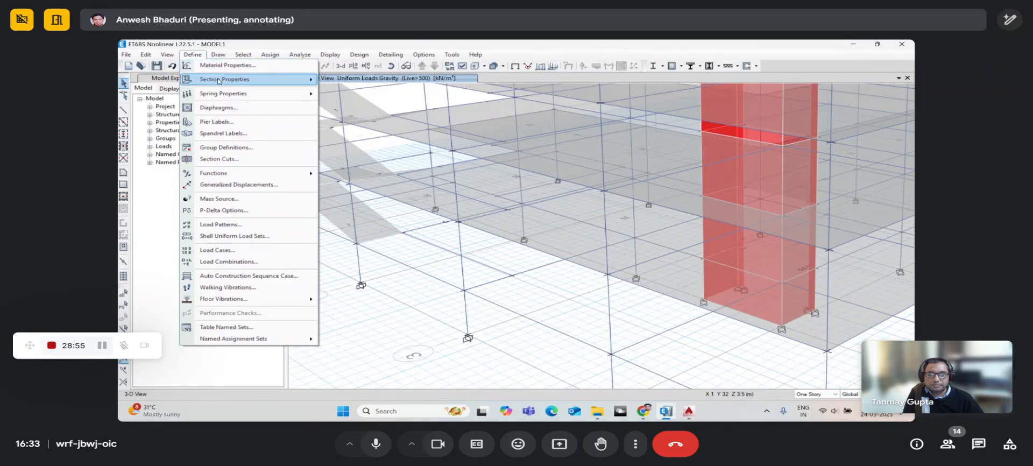
{"action": "mouse_move", "coordinate": [218, 81]}
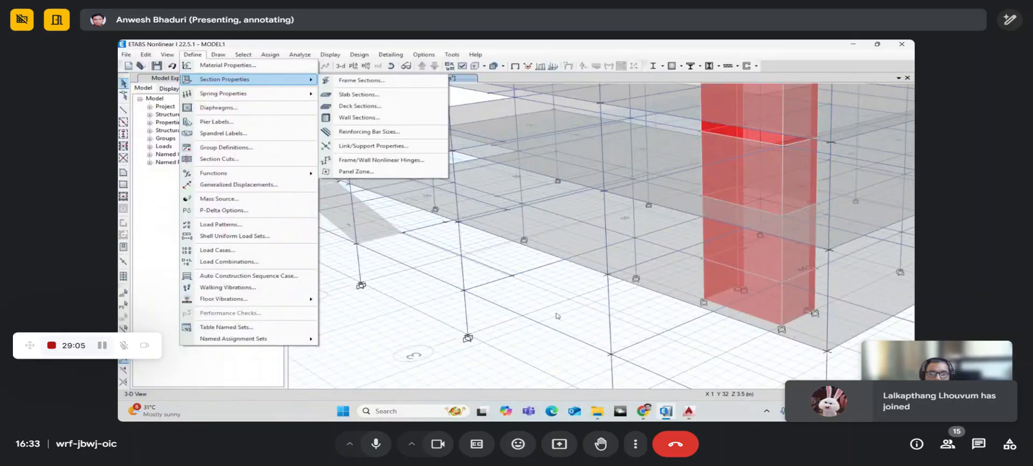
{"action": "scroll", "coordinate": [528, 288], "scroll_direction": "down", "scroll_amount": 5}
- Close the Define menu, clear the selection and zoom to show the full multi-storey frame
{"action": "left_click", "coordinate": [539, 136]}
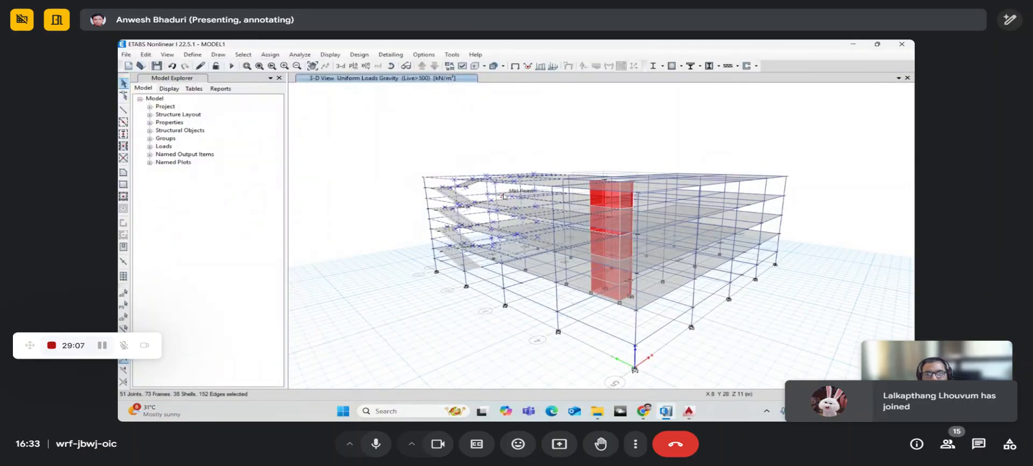
{"action": "key", "text": "ctrl+q"}
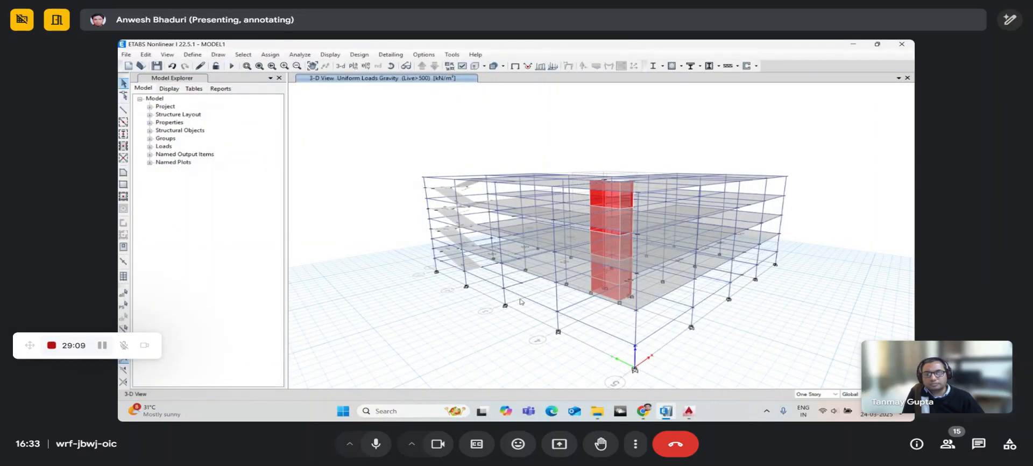
{"action": "middle_click_drag", "start_coordinate": [546, 310], "coordinate": [537, 301]}
{"action": "scroll", "coordinate": [537, 303], "scroll_direction": "up", "scroll_amount": 5}
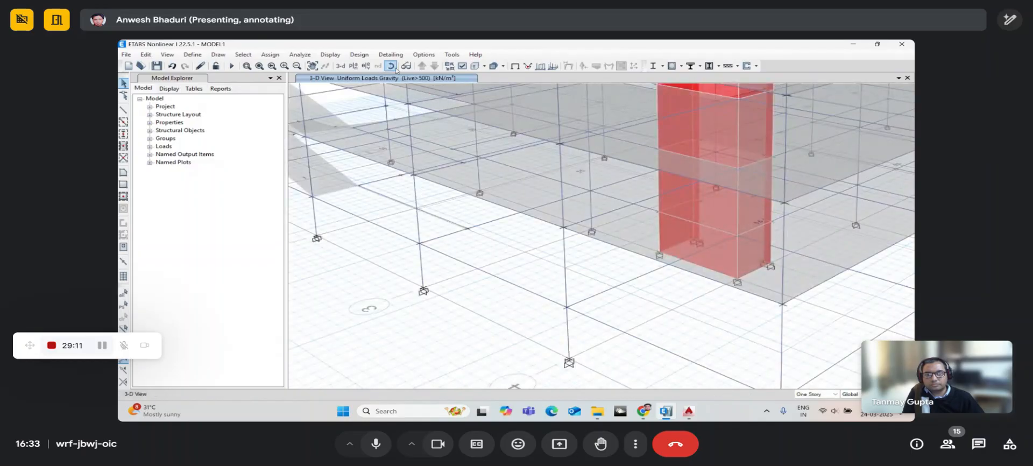
{"action": "scroll", "coordinate": [516, 303], "scroll_direction": "down", "scroll_amount": 3}
{"action": "scroll", "coordinate": [516, 304], "scroll_direction": "up", "scroll_amount": 4}
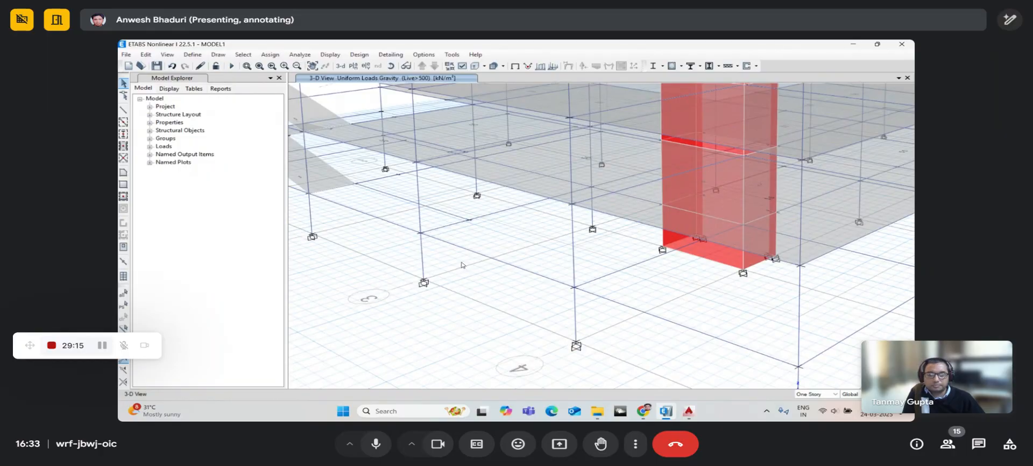
{"action": "scroll", "coordinate": [462, 245], "scroll_direction": "down", "scroll_amount": 5}
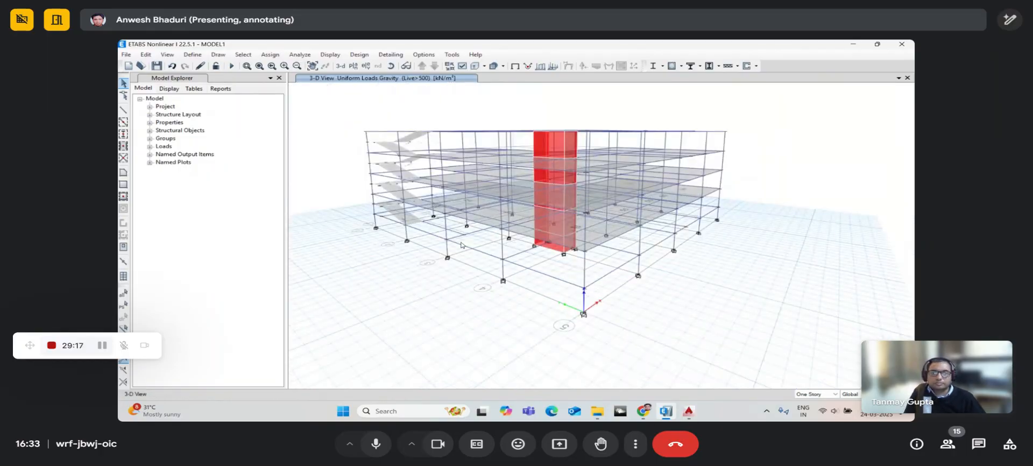
{"action": "scroll", "coordinate": [461, 246], "scroll_direction": "up", "scroll_amount": 5}
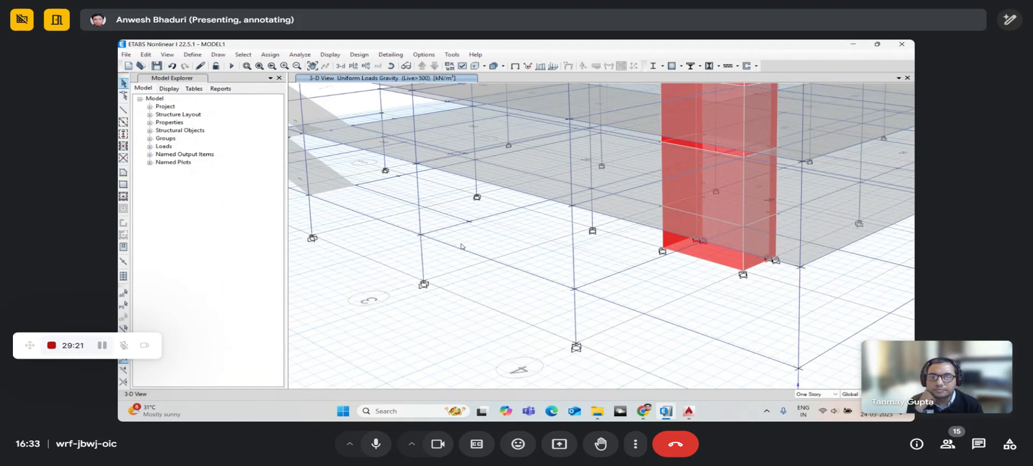
{"action": "scroll", "coordinate": [461, 246], "scroll_direction": "down", "scroll_amount": 5}
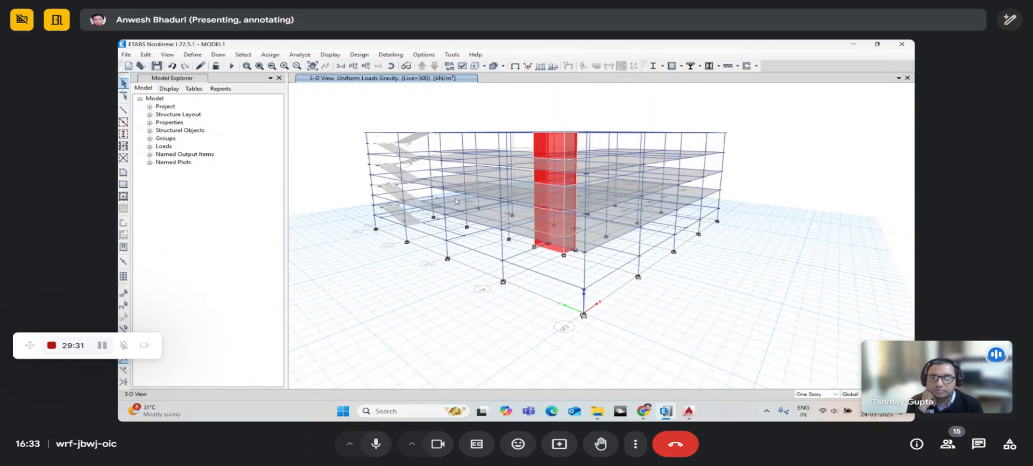
{"action": "left_click", "coordinate": [379, 454]}
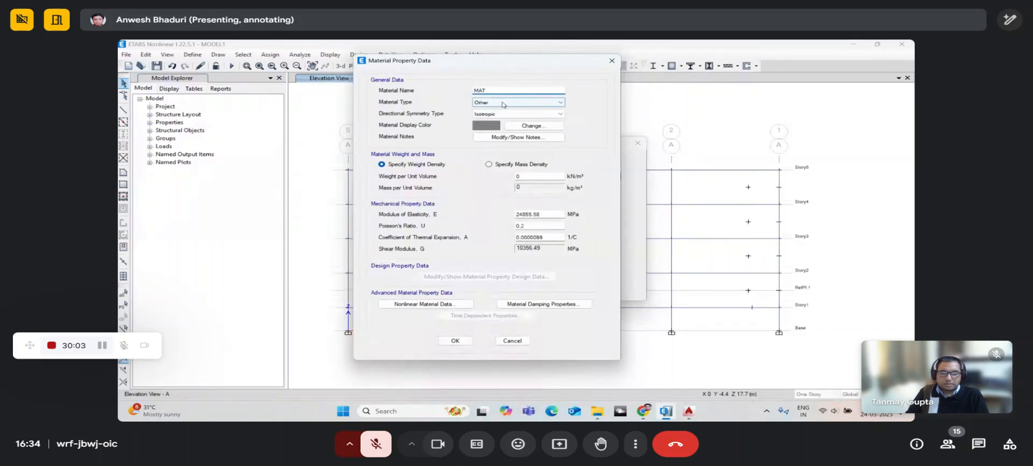
- Toggle the call microphone off and back on
{"action": "left_click", "coordinate": [389, 441]}
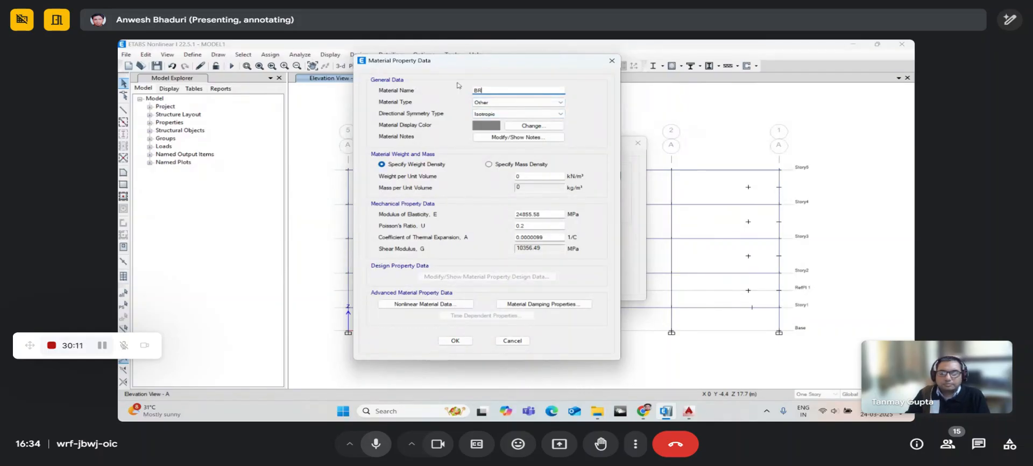
{"action": "left_click", "coordinate": [377, 444]}
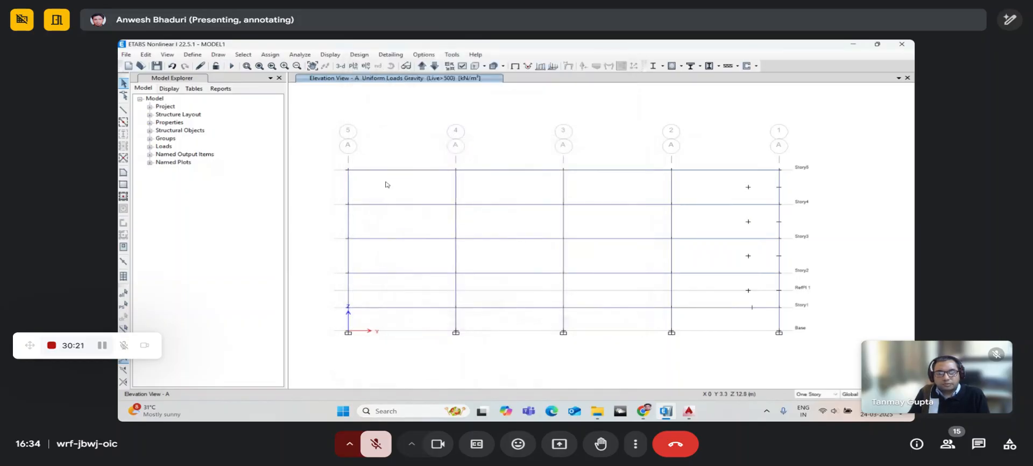
- Add a new concrete rectangular frame section from the Frame Properties list
{"action": "left_click", "coordinate": [381, 443]}
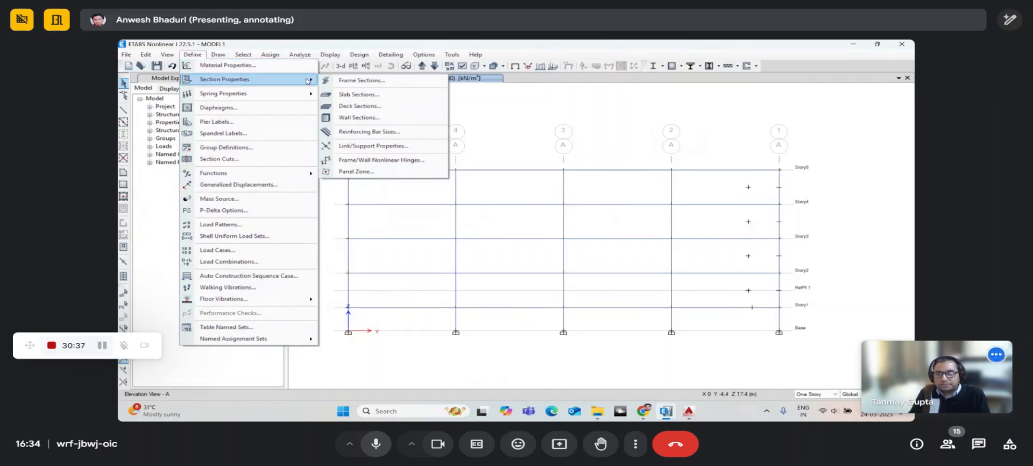
{"action": "left_click", "coordinate": [384, 444]}
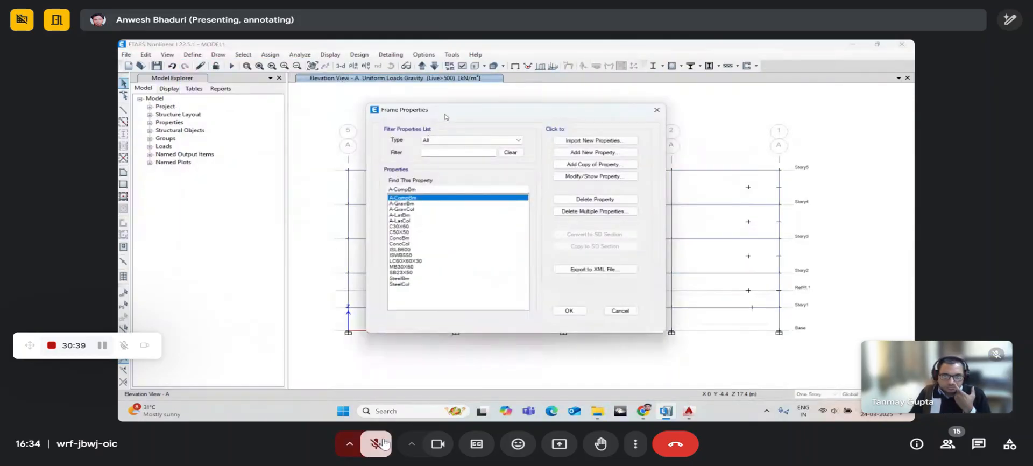
{"action": "left_click_drag", "start_coordinate": [444, 114], "coordinate": [344, 90]}
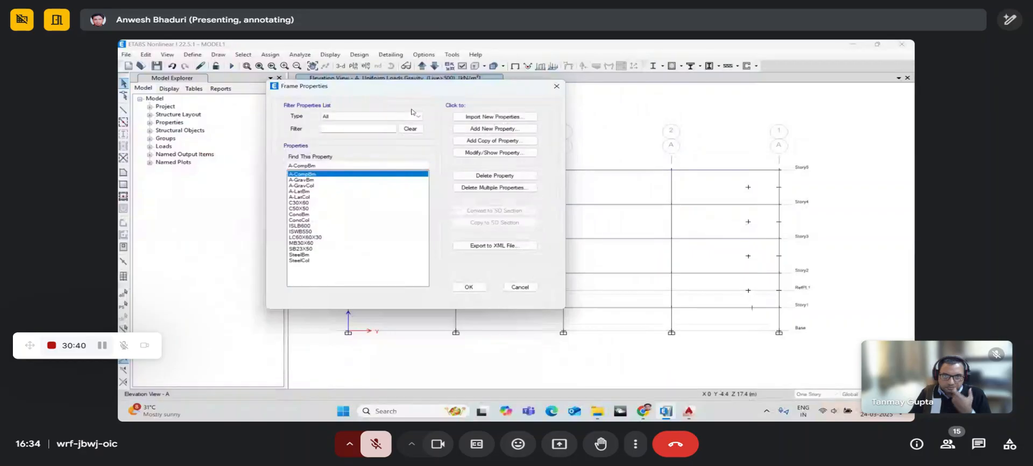
{"action": "left_click", "coordinate": [473, 130]}
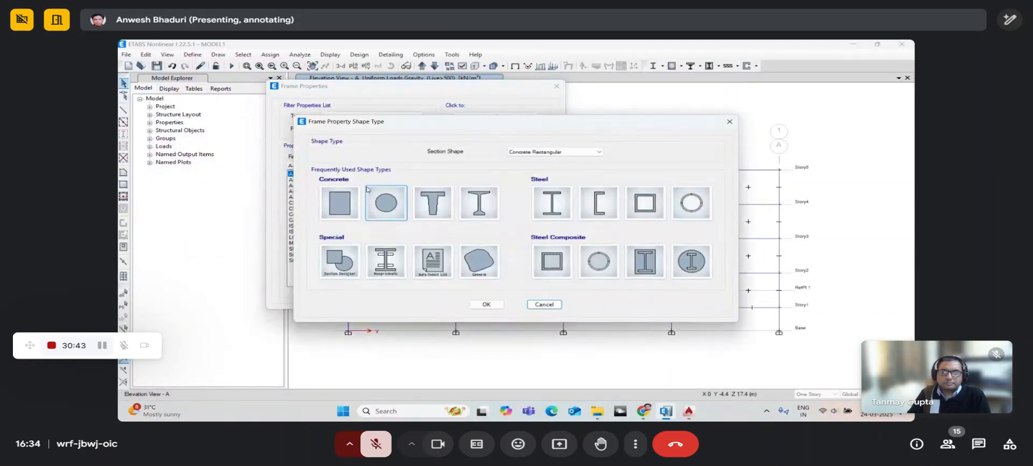
{"action": "left_click", "coordinate": [347, 199]}
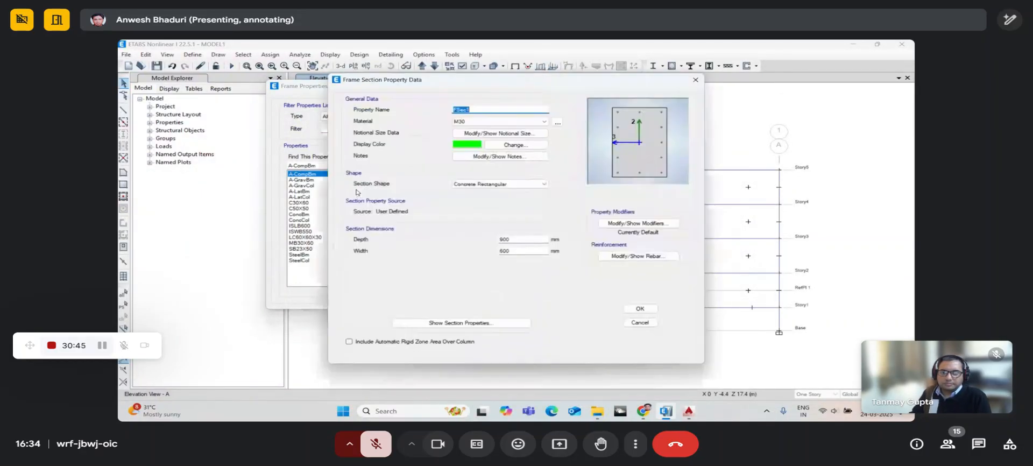
{"action": "left_click_drag", "start_coordinate": [454, 85], "coordinate": [408, 82]}
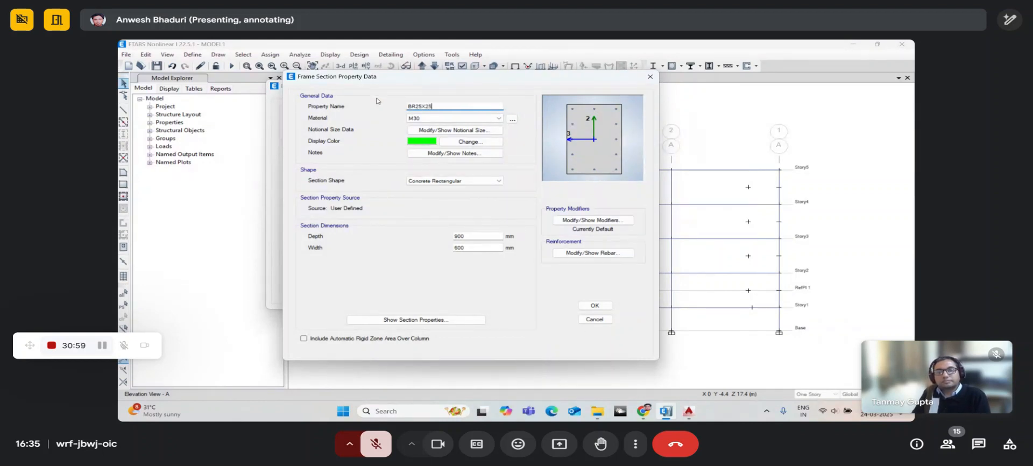
- Set section BR25X25's material to M25 and its size to 250 × 250 mm
{"action": "left_click", "coordinate": [414, 119]}
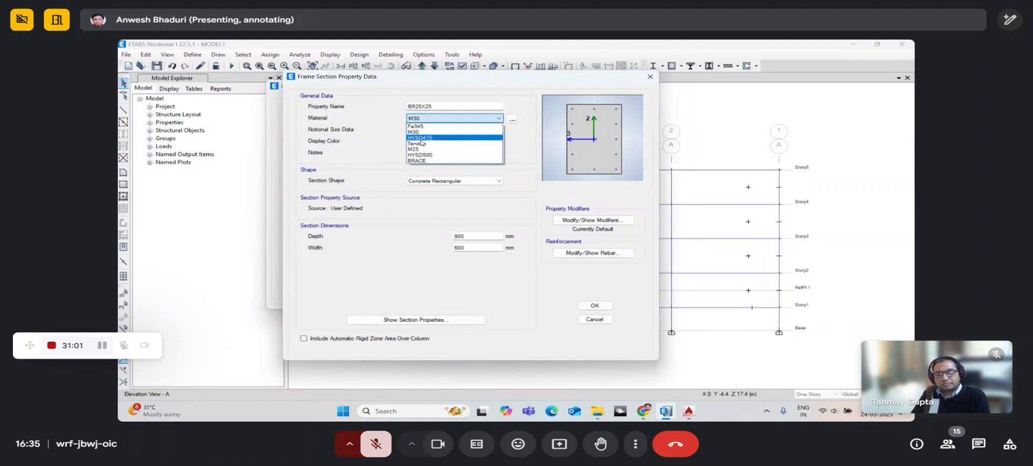
{"action": "left_click", "coordinate": [420, 149]}
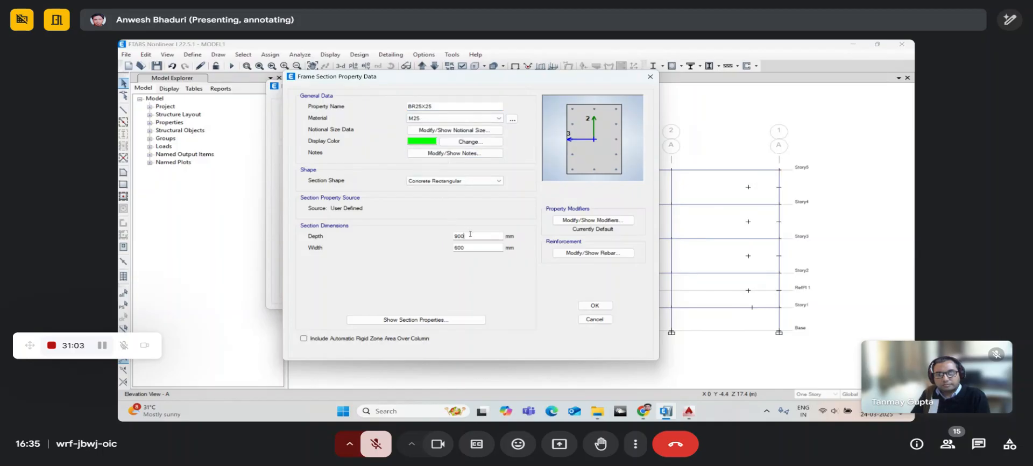
{"action": "key", "text": "Tab"}
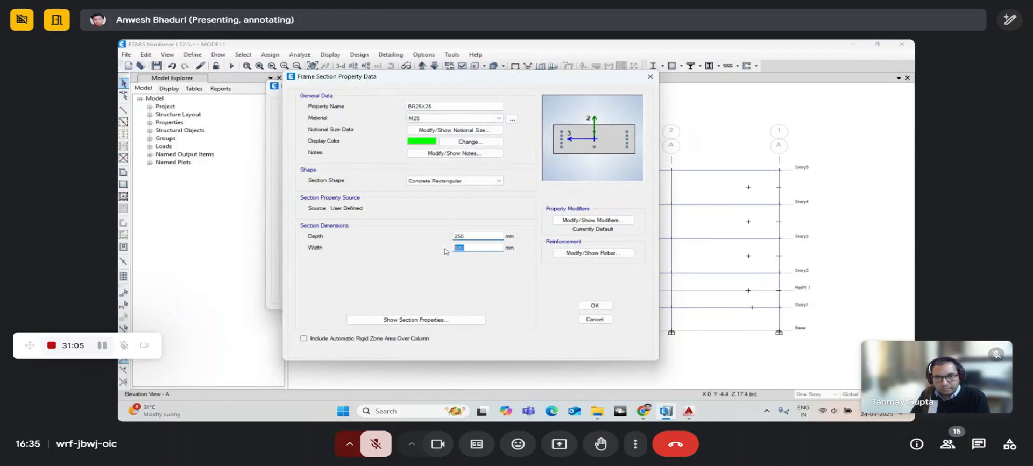
{"action": "type", "text": "250"}
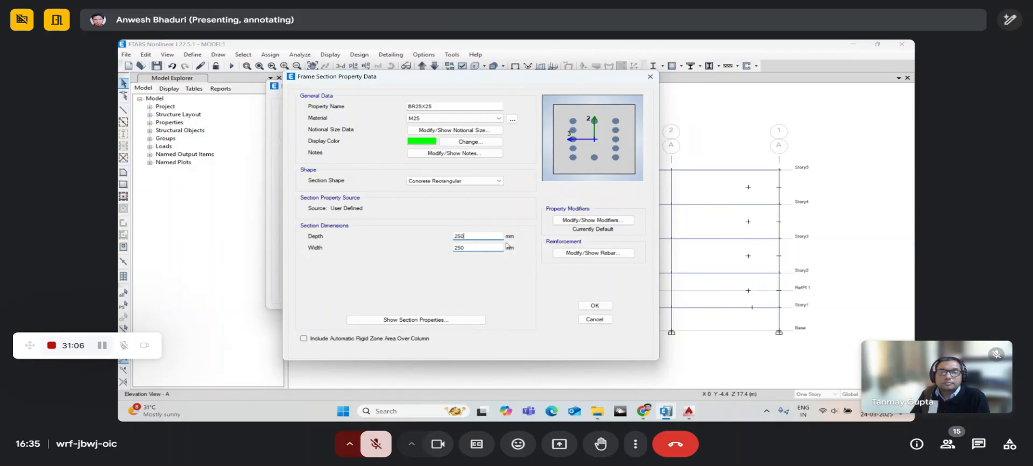
- Set the longitudinal rebar to HYSD500 and save the BR25X25 section
{"action": "left_click", "coordinate": [562, 252]}
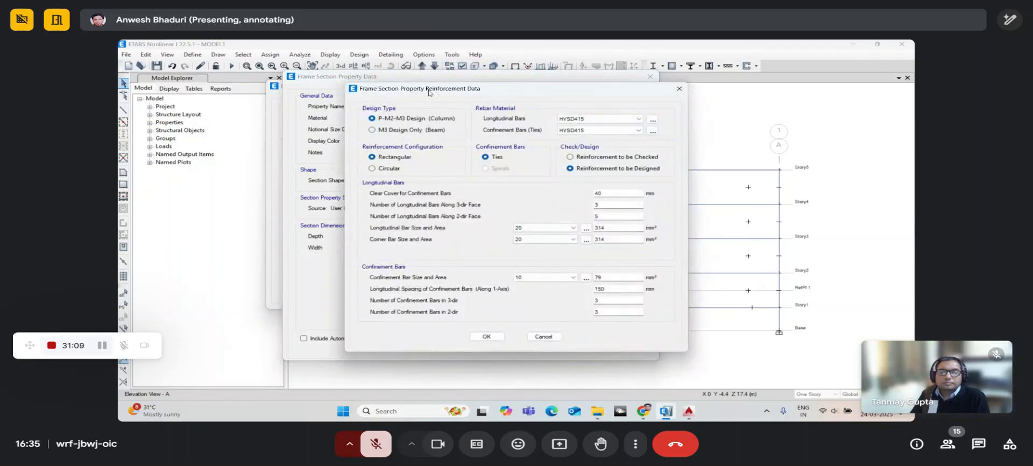
{"action": "left_click_drag", "start_coordinate": [428, 93], "coordinate": [364, 89]}
{"action": "left_click", "coordinate": [503, 115]}
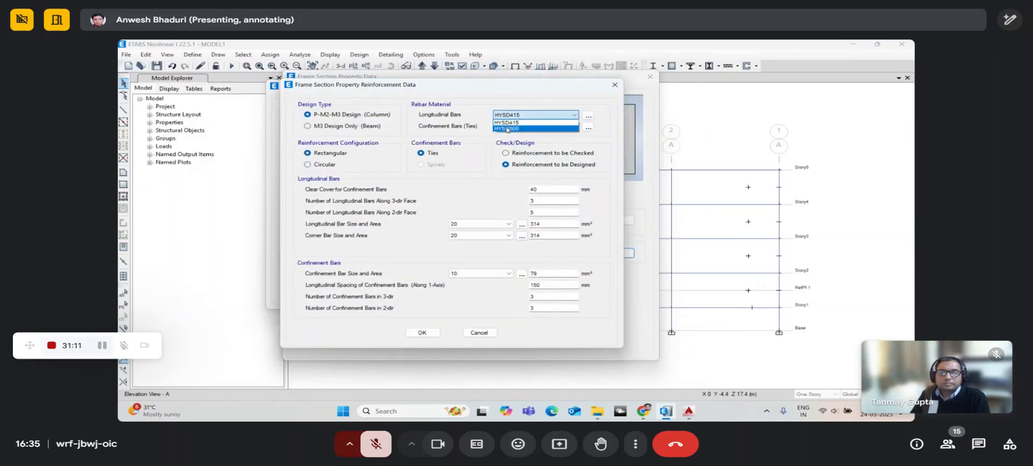
{"action": "left_click", "coordinate": [507, 128]}
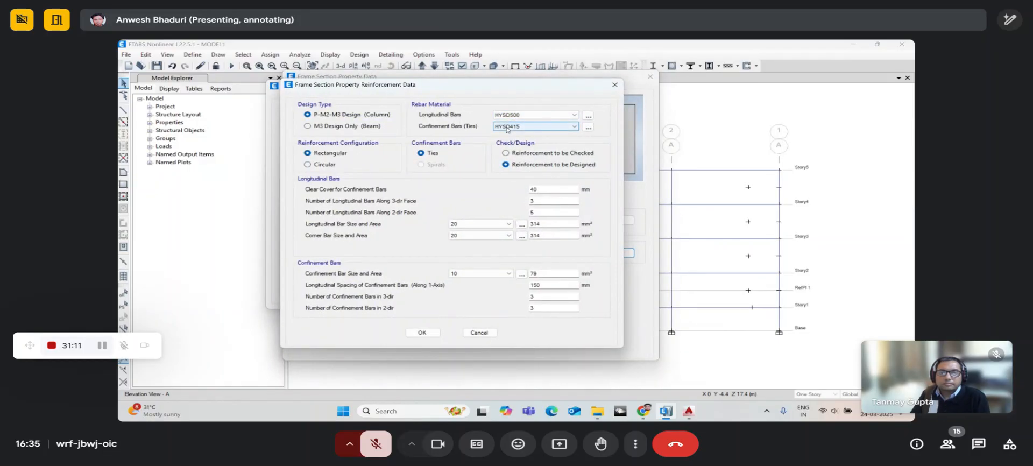
{"action": "left_click", "coordinate": [422, 333]}
{"action": "left_click", "coordinate": [593, 305]}
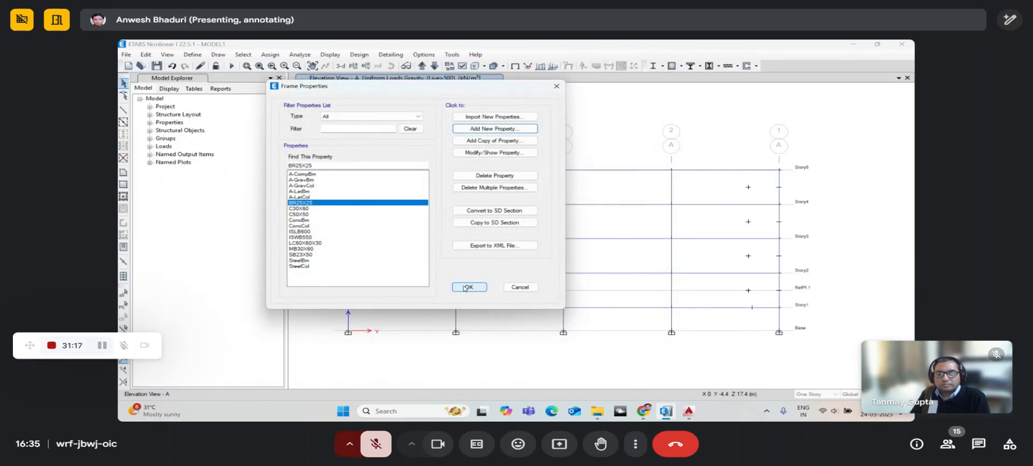
{"action": "left_click", "coordinate": [466, 288]}
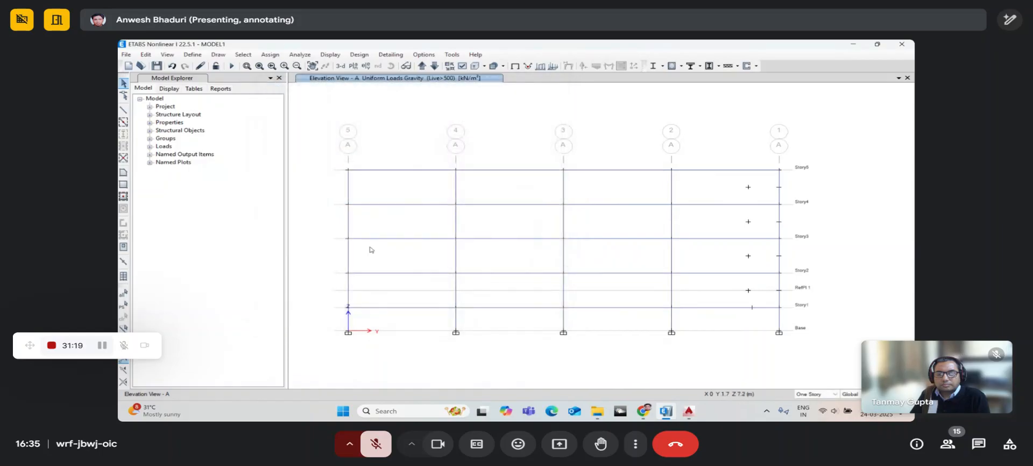
- Activate the Draw Beam/Column/Brace (Plan, Elev, 3D) tool from the Draw menu
{"action": "left_click", "coordinate": [215, 56]}
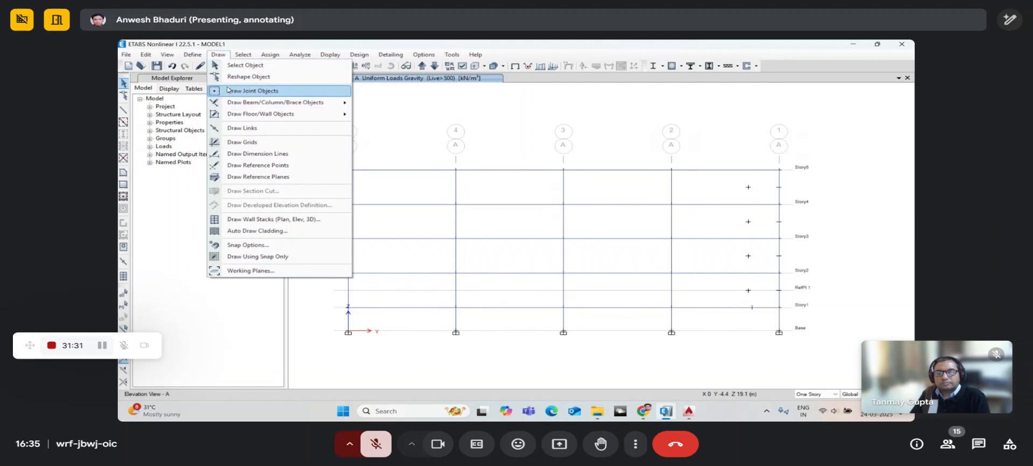
{"action": "mouse_move", "coordinate": [233, 103]}
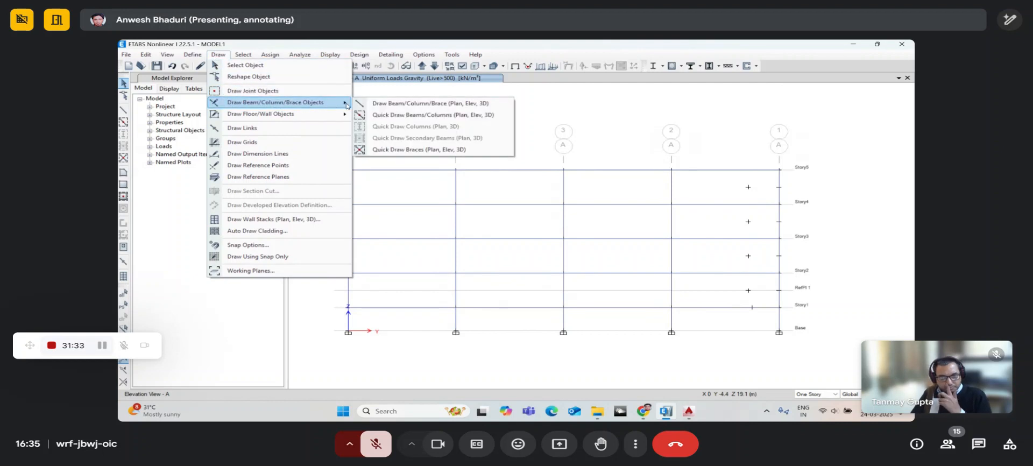
{"action": "left_click", "coordinate": [393, 103]}
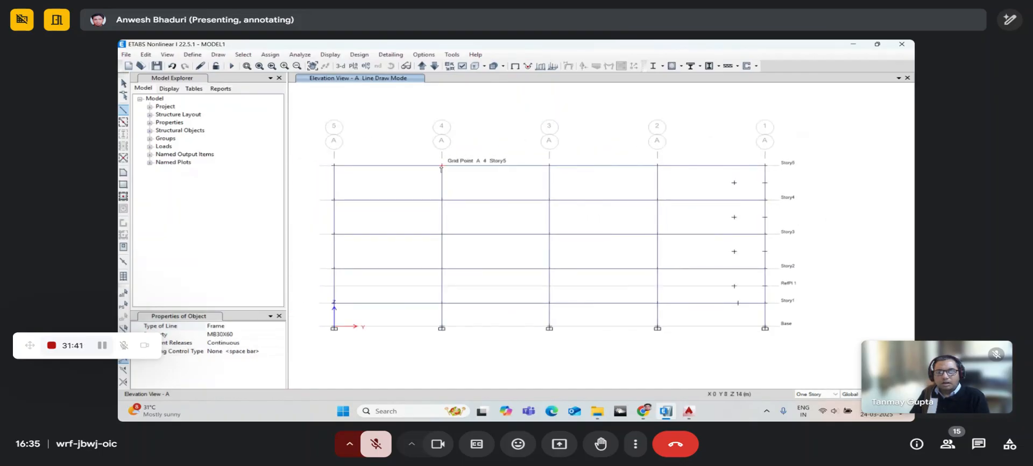
- Draw BR25X25 diagonal braces between grids 4 and 3 at every storey down to Story1
{"action": "left_click", "coordinate": [269, 334]}
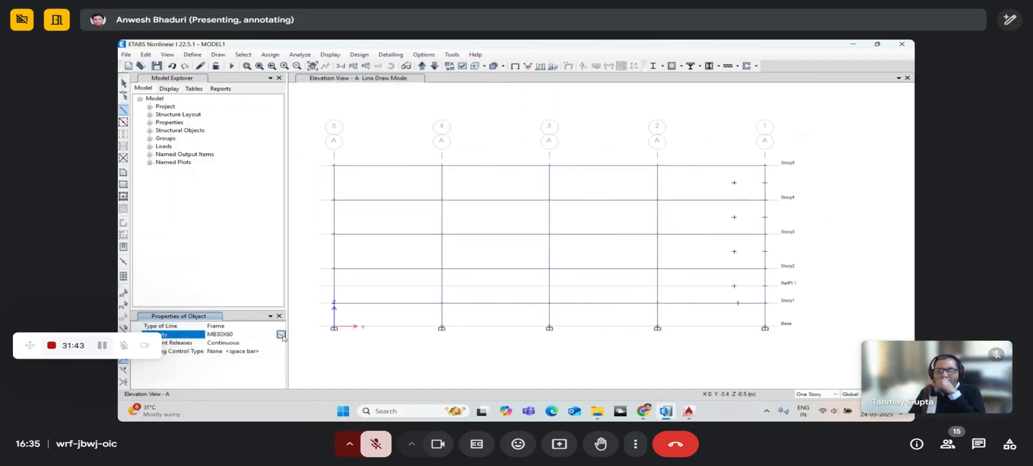
{"action": "left_click", "coordinate": [280, 334]}
{"action": "scroll", "coordinate": [256, 369], "scroll_direction": "down", "scroll_amount": 2}
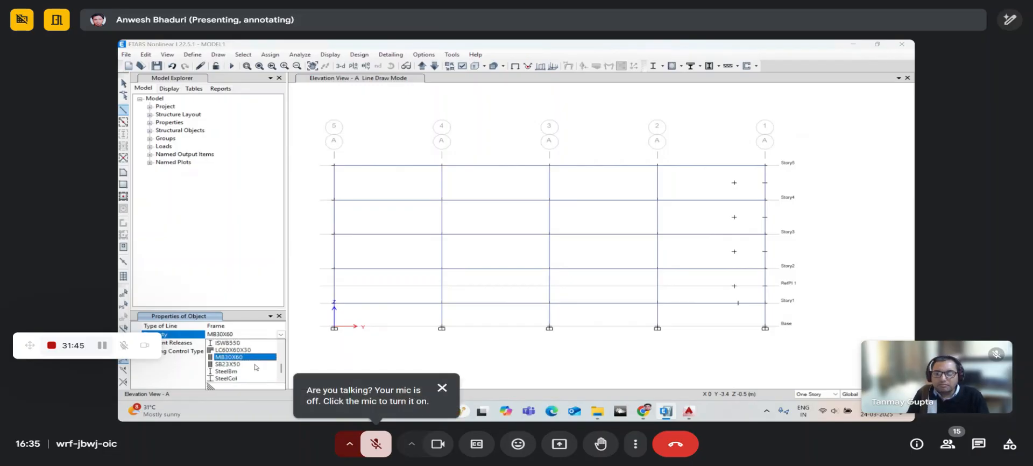
{"action": "scroll", "coordinate": [256, 369], "scroll_direction": "up", "scroll_amount": 4}
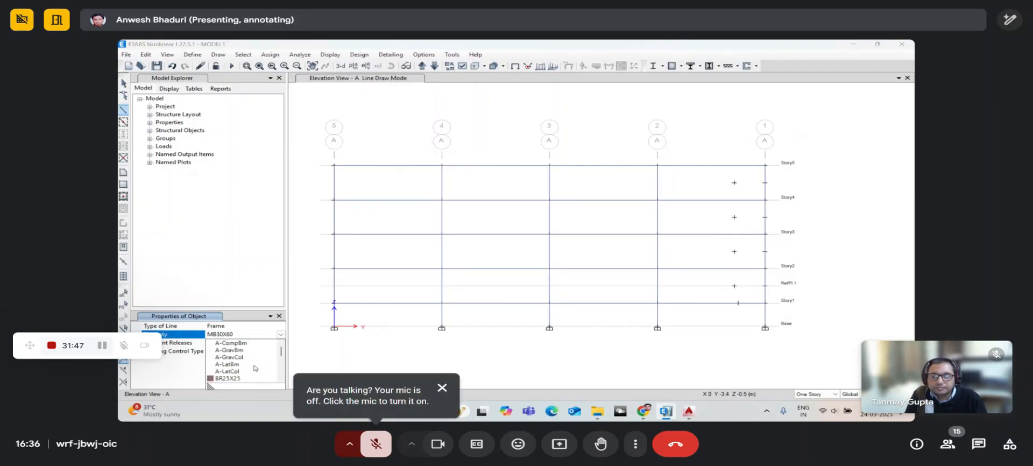
{"action": "left_click", "coordinate": [240, 362]}
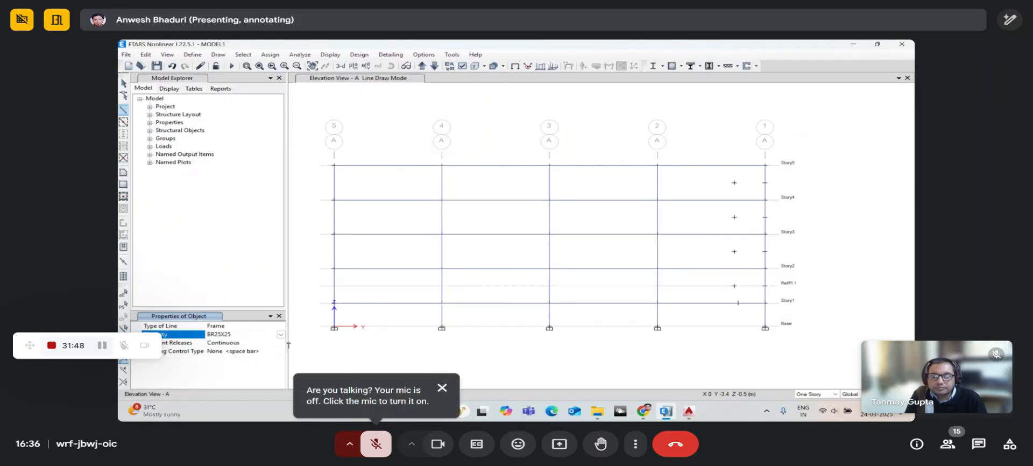
{"action": "left_click", "coordinate": [442, 168]}
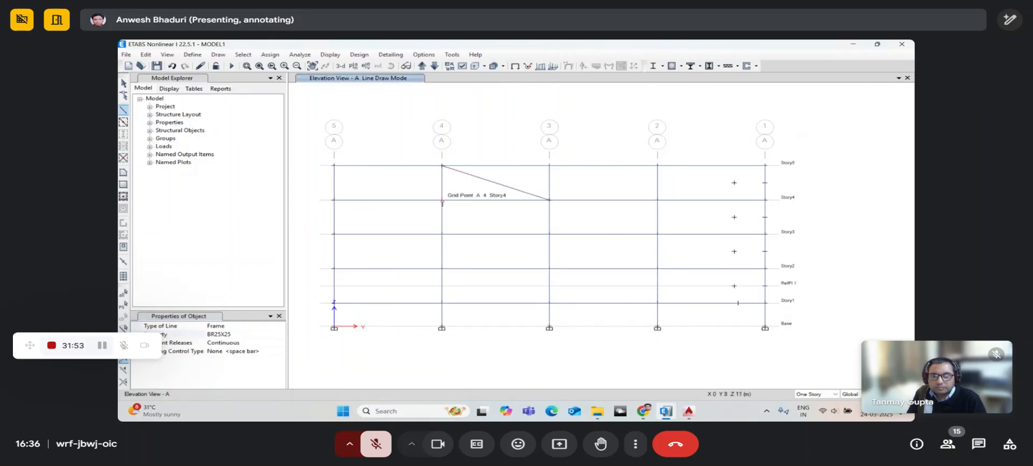
{"action": "left_click", "coordinate": [442, 202]}
{"action": "left_click", "coordinate": [549, 234]}
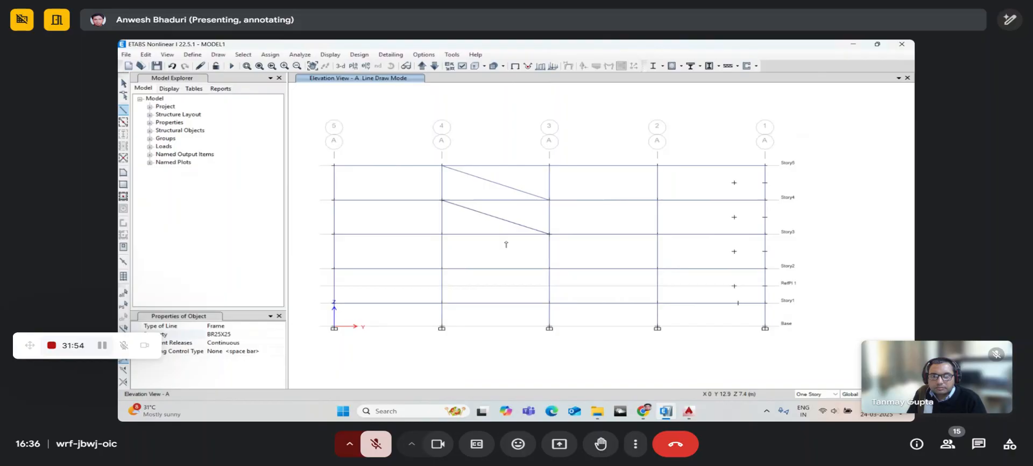
{"action": "left_click", "coordinate": [442, 234]}
{"action": "left_click", "coordinate": [549, 268]}
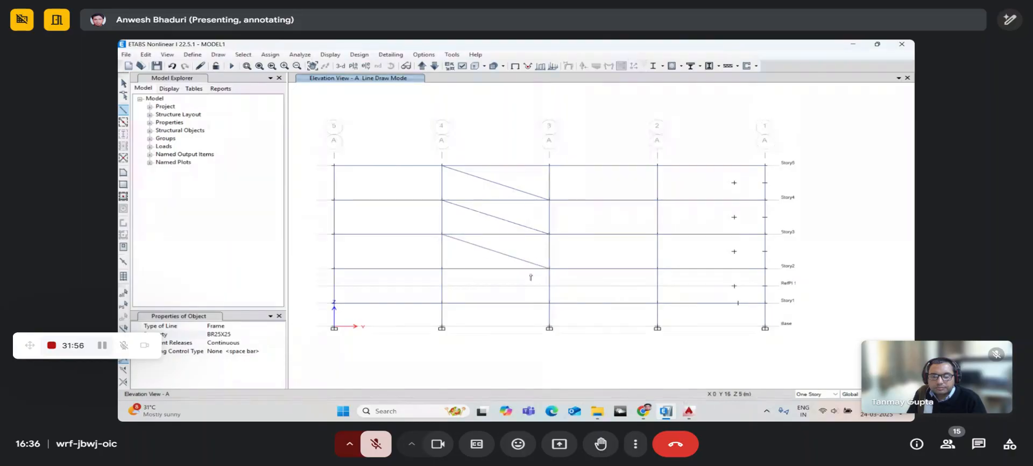
{"action": "left_click", "coordinate": [442, 268]}
{"action": "left_click", "coordinate": [549, 303]}
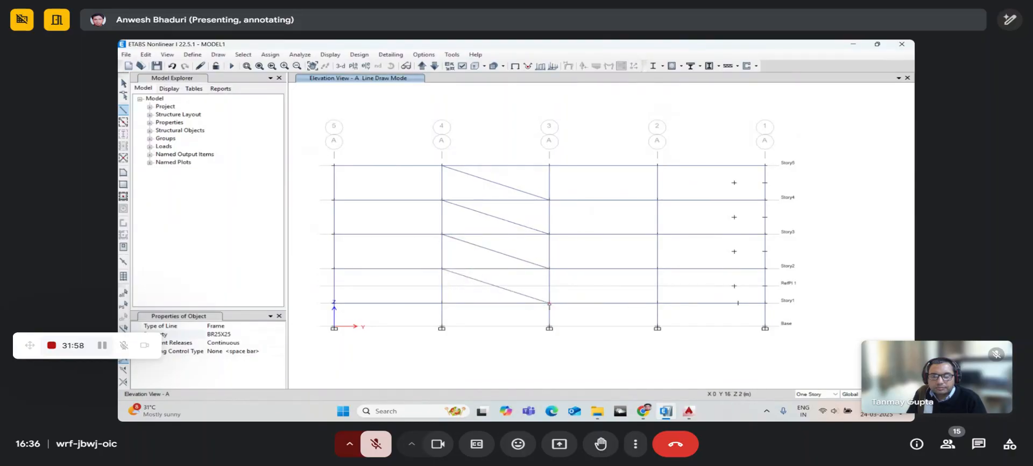
- Draw X-braces between grids 3 and 2 in the Story5–Story4 and Story4–Story3 levels
{"action": "left_click", "coordinate": [658, 165]}
{"action": "left_click", "coordinate": [549, 200]}
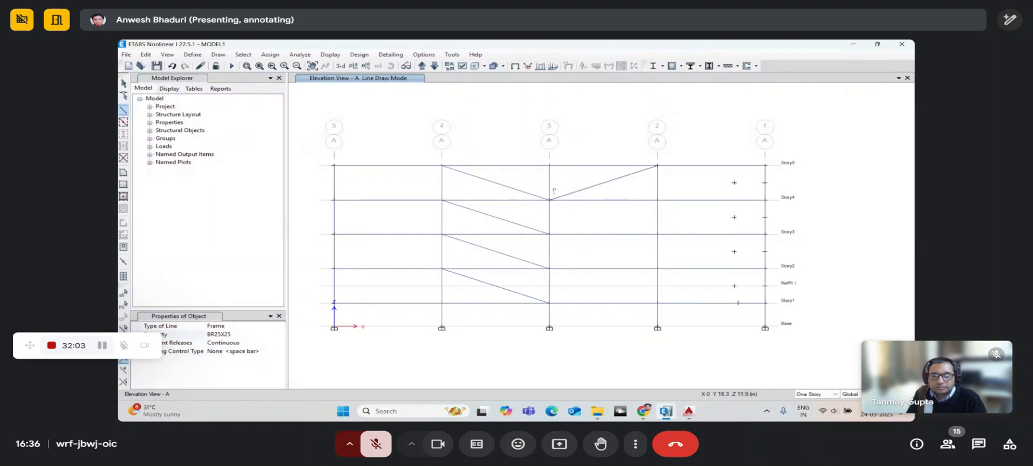
{"action": "left_click", "coordinate": [549, 165]}
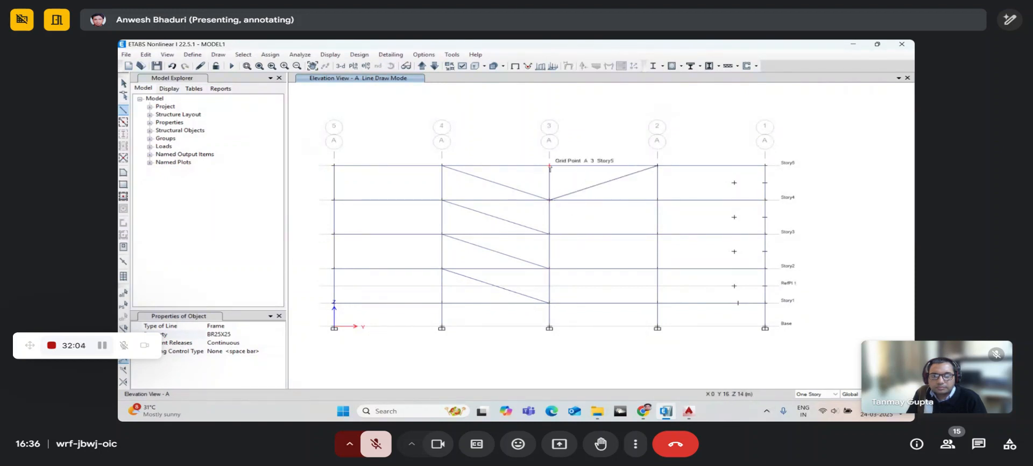
{"action": "left_click", "coordinate": [657, 200]}
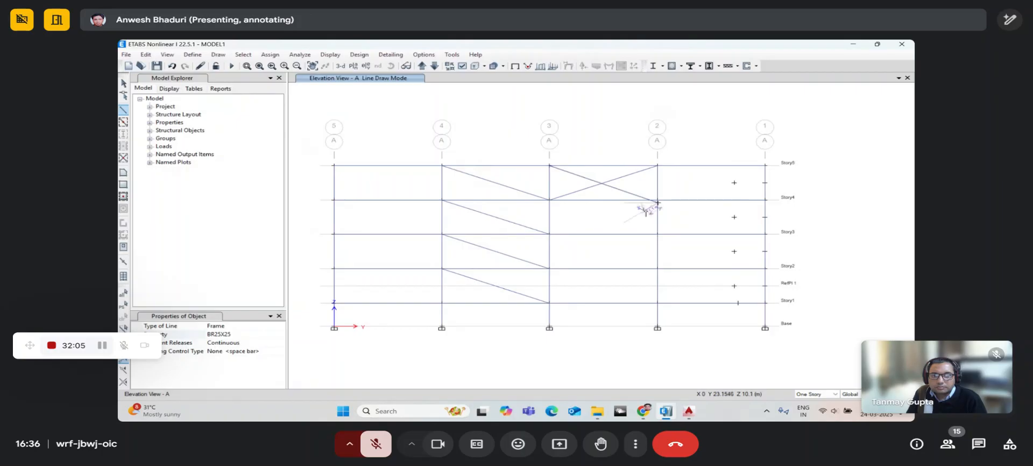
{"action": "left_click", "coordinate": [171, 66]}
{"action": "left_click", "coordinate": [549, 165]}
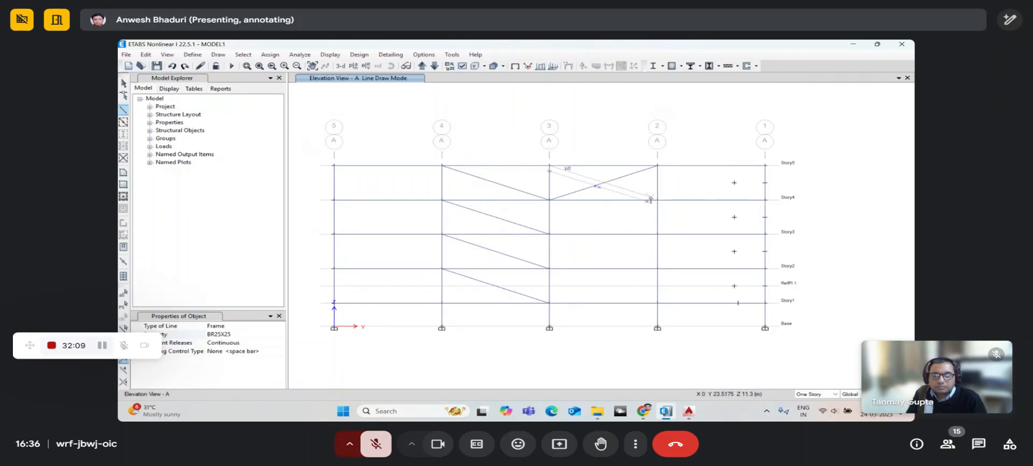
{"action": "left_click", "coordinate": [658, 200]}
{"action": "left_click", "coordinate": [549, 200]}
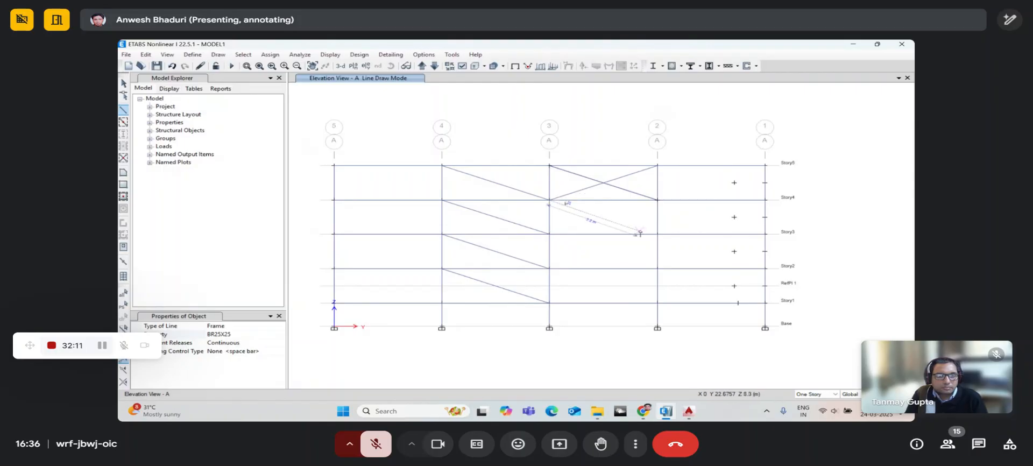
{"action": "left_click", "coordinate": [656, 234]}
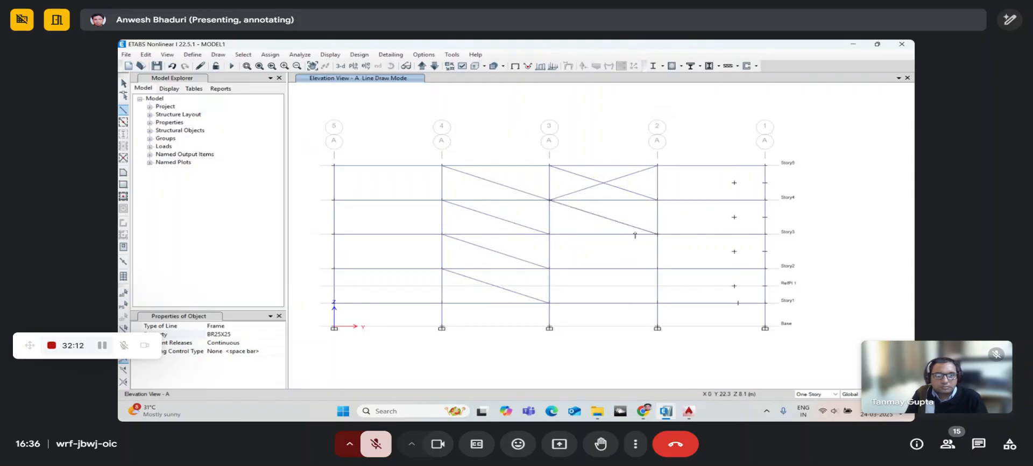
{"action": "left_click", "coordinate": [657, 200]}
{"action": "left_click", "coordinate": [549, 234]}
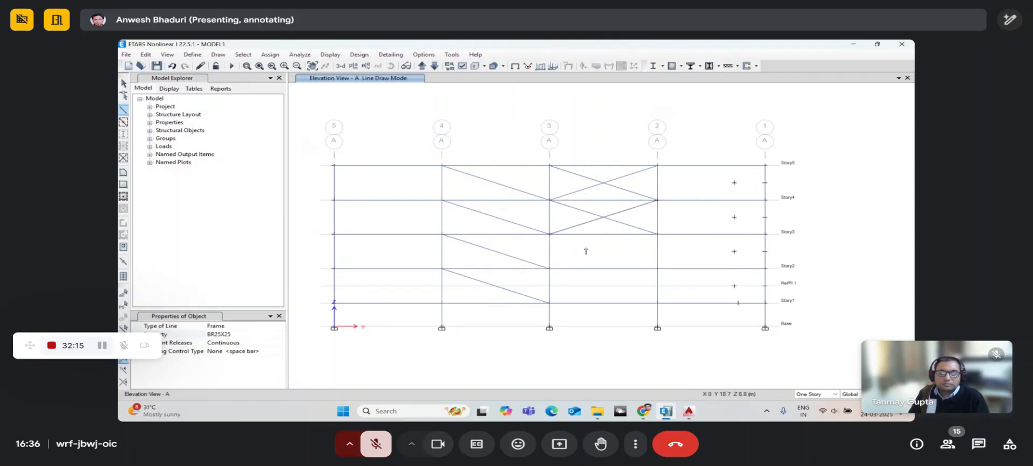
{"action": "key", "text": "Escape"}
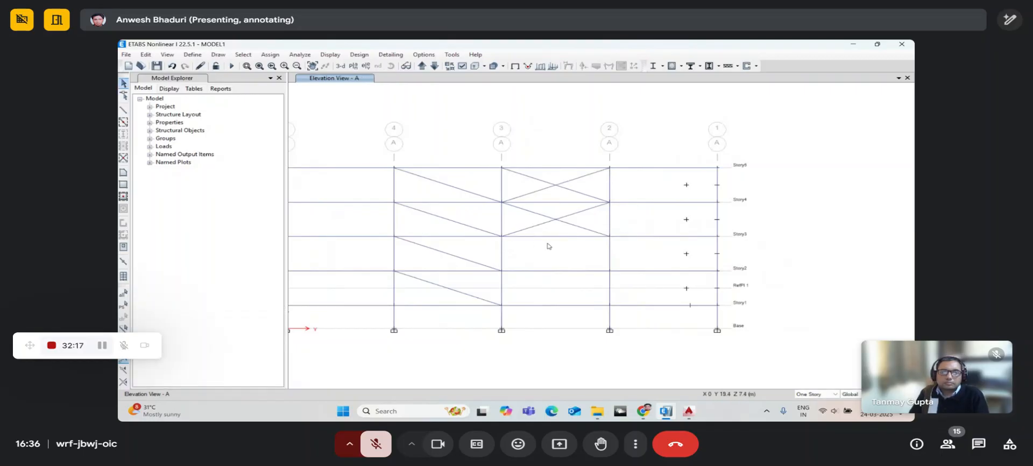
- Replicate the Story4–Story3 X-brace between grids 3–2 onto Story3 through Story1
{"action": "left_click_drag", "start_coordinate": [574, 227], "coordinate": [542, 216]}
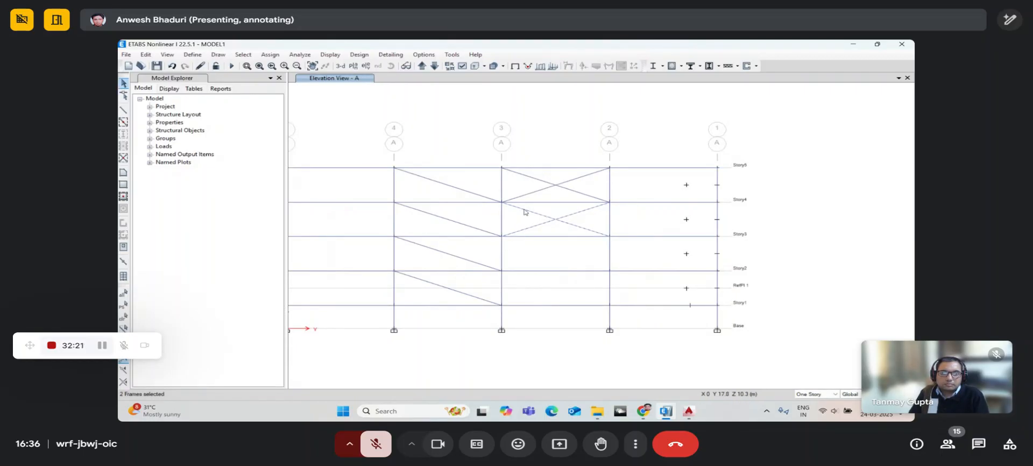
{"action": "key", "text": "ctrl+r"}
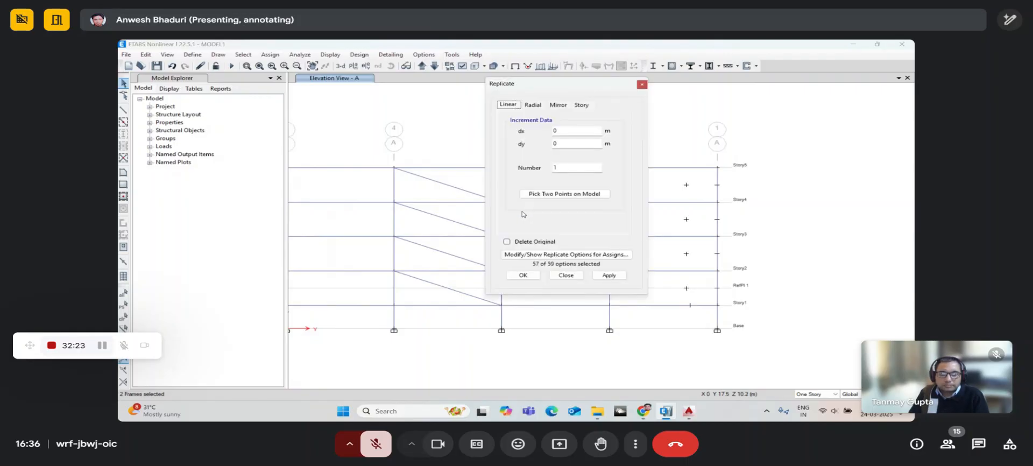
{"action": "left_click_drag", "start_coordinate": [591, 90], "coordinate": [867, 80]}
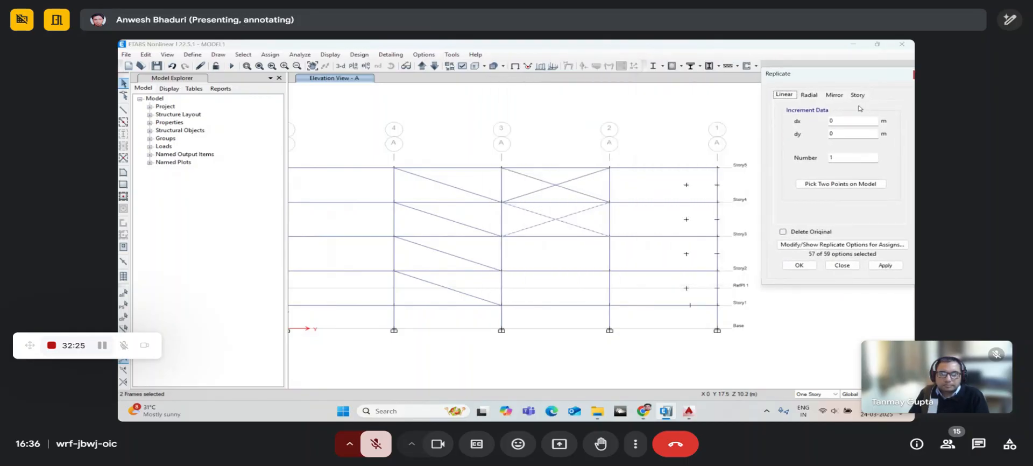
{"action": "left_click", "coordinate": [857, 96]}
{"action": "left_click_drag", "start_coordinate": [815, 142], "coordinate": [811, 149]}
{"action": "left_click", "coordinate": [882, 265]}
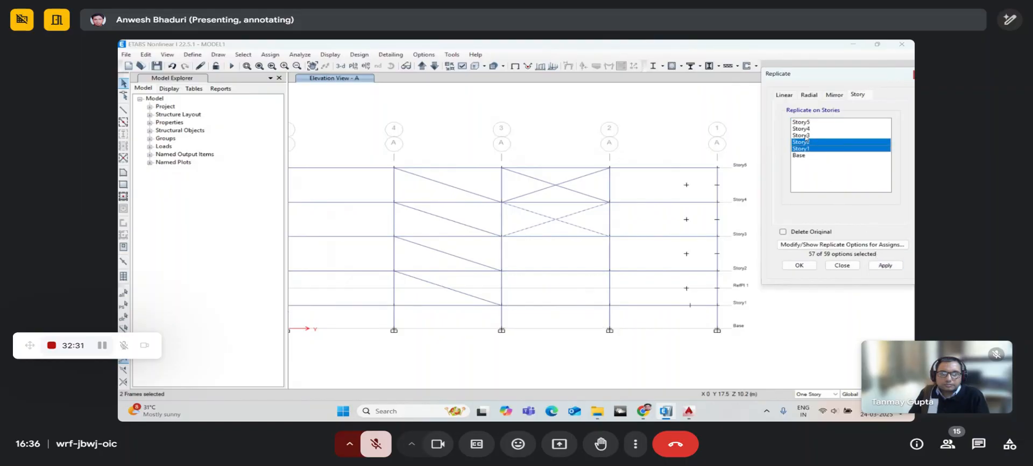
{"action": "left_click_drag", "start_coordinate": [806, 136], "coordinate": [807, 145]}
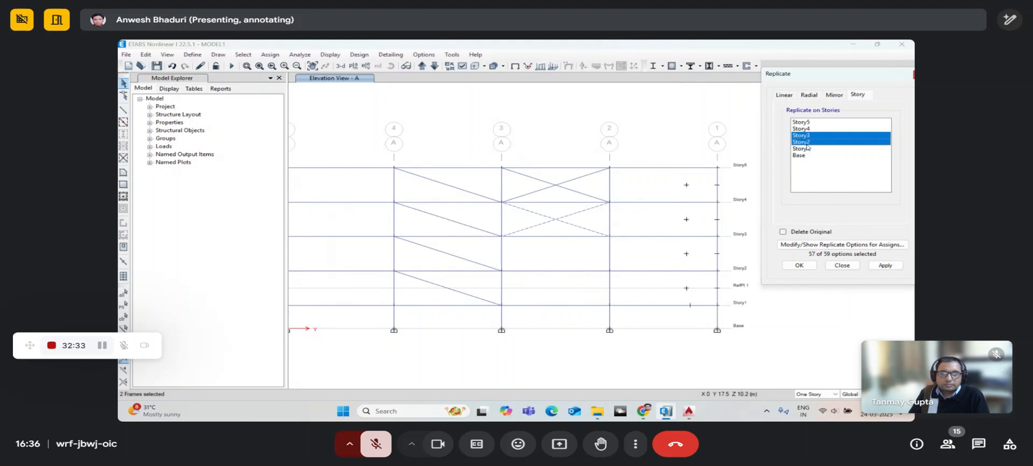
{"action": "left_click", "coordinate": [884, 263]}
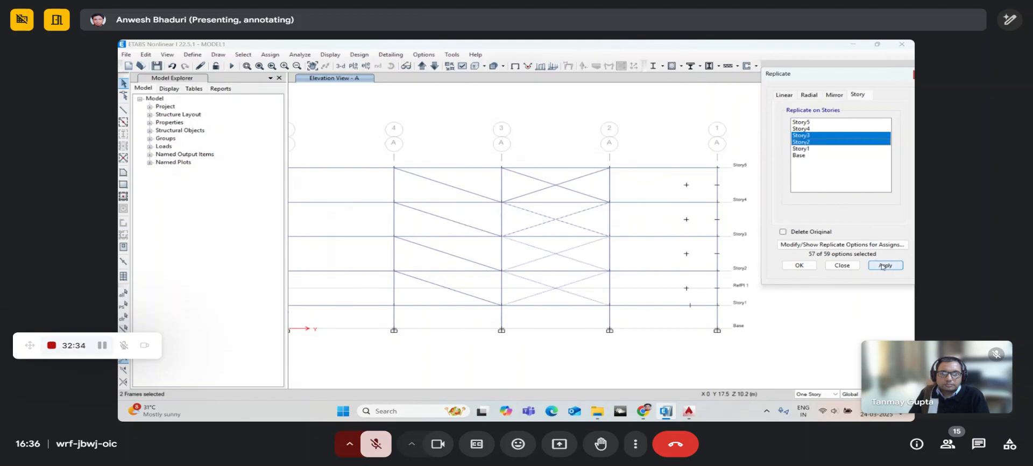
{"action": "left_click", "coordinate": [800, 265]}
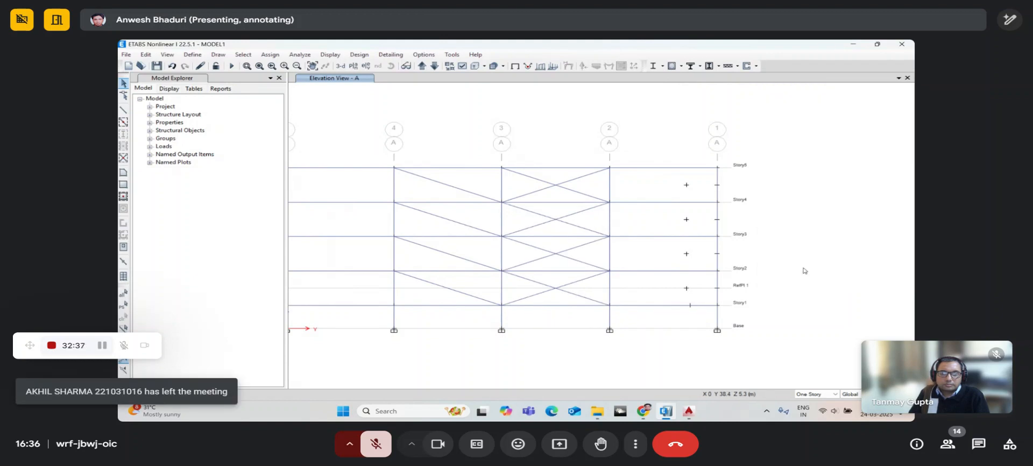
{"action": "middle_click_drag", "start_coordinate": [604, 268], "coordinate": [650, 272]}
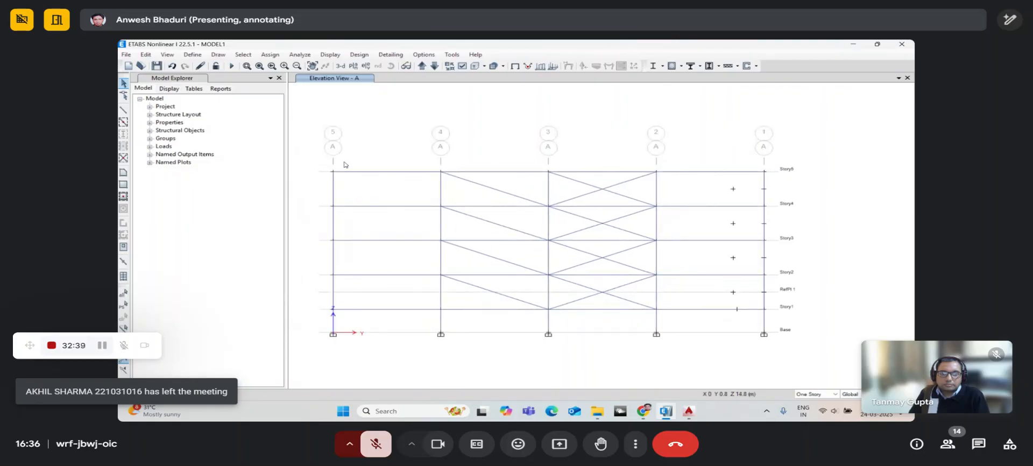
- Choose the quick-draw braces command to add X-braces in elevation A's bays
{"action": "left_click", "coordinate": [223, 57]}
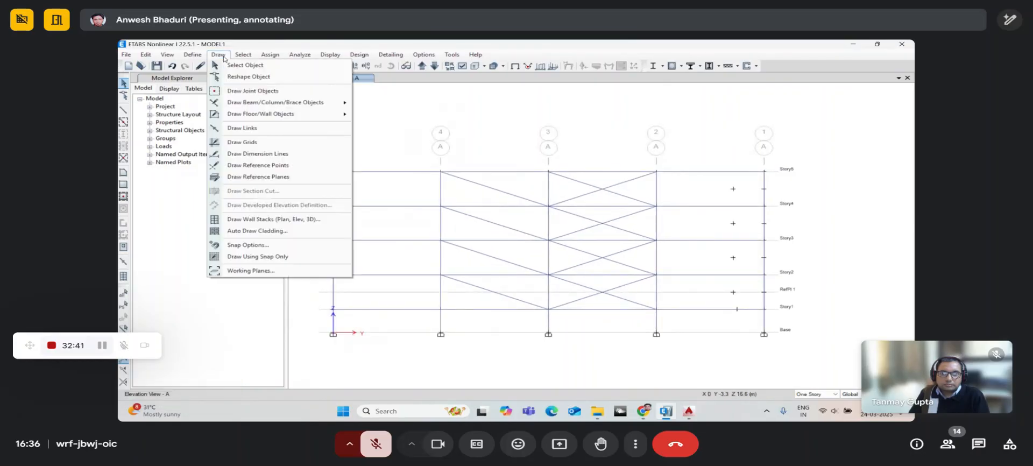
{"action": "mouse_move", "coordinate": [255, 105]}
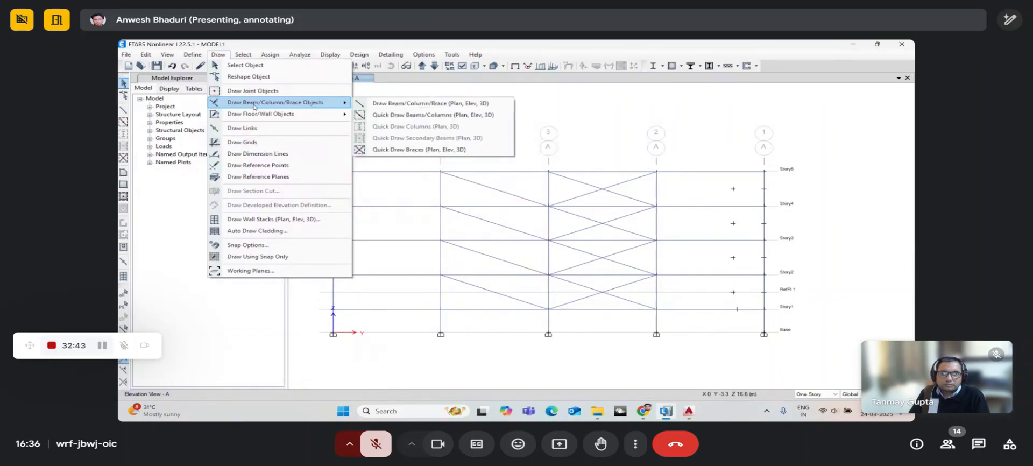
{"action": "left_click", "coordinate": [390, 149]}
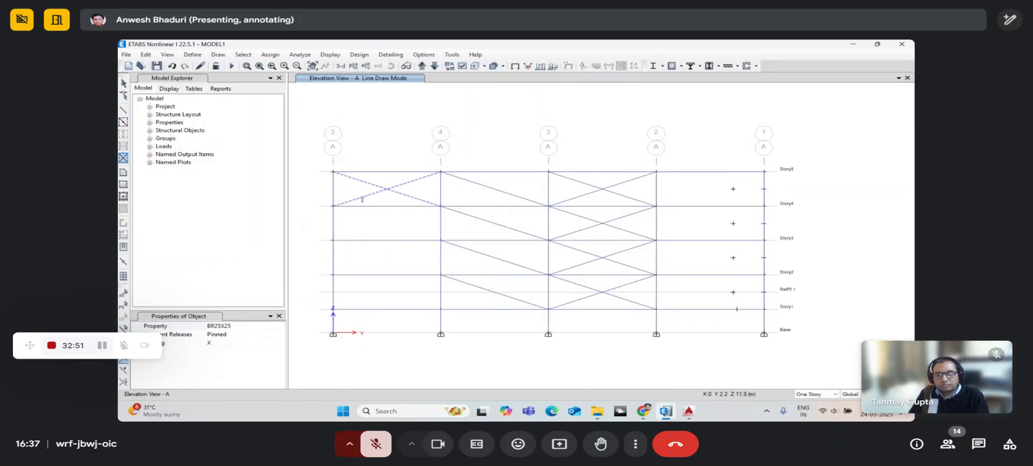
{"action": "left_click", "coordinate": [218, 55]}
{"action": "mouse_move", "coordinate": [279, 102]}
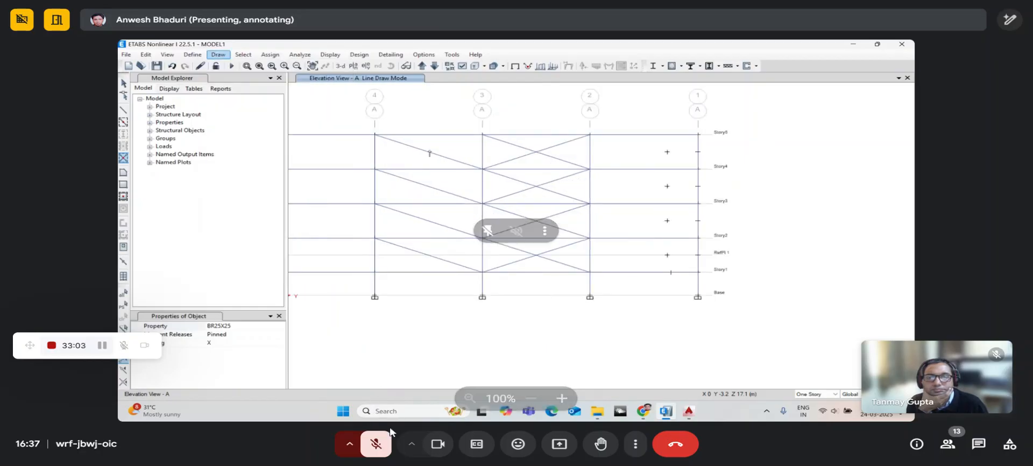
{"action": "left_click", "coordinate": [376, 446]}
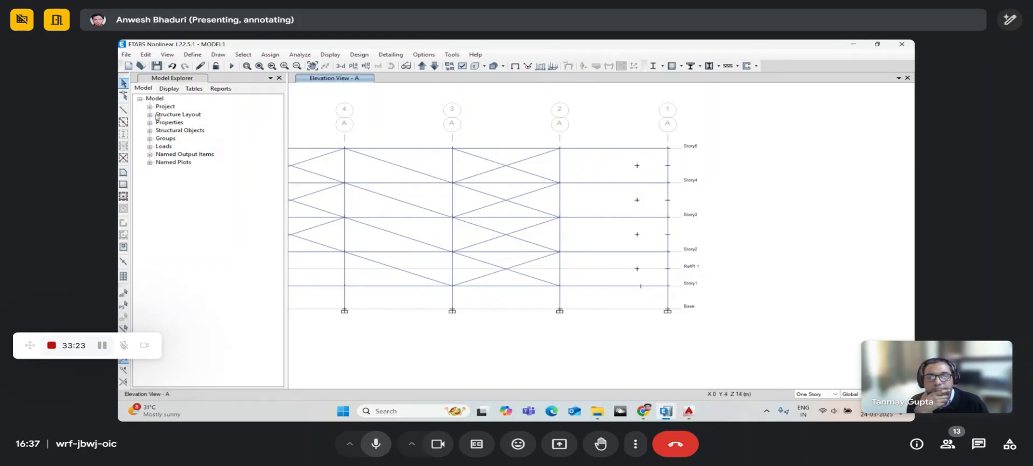
- Mute and then unmute the call microphone
{"action": "left_click", "coordinate": [376, 444]}
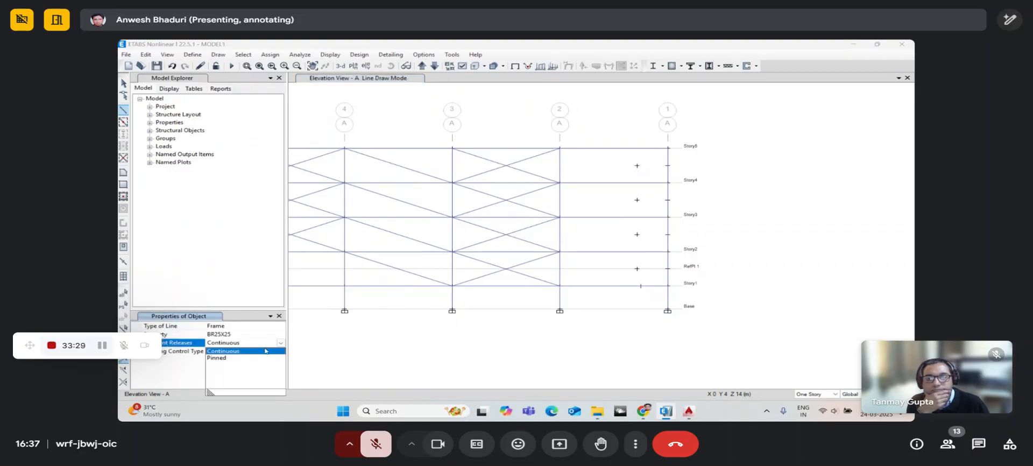
{"action": "left_click", "coordinate": [376, 447]}
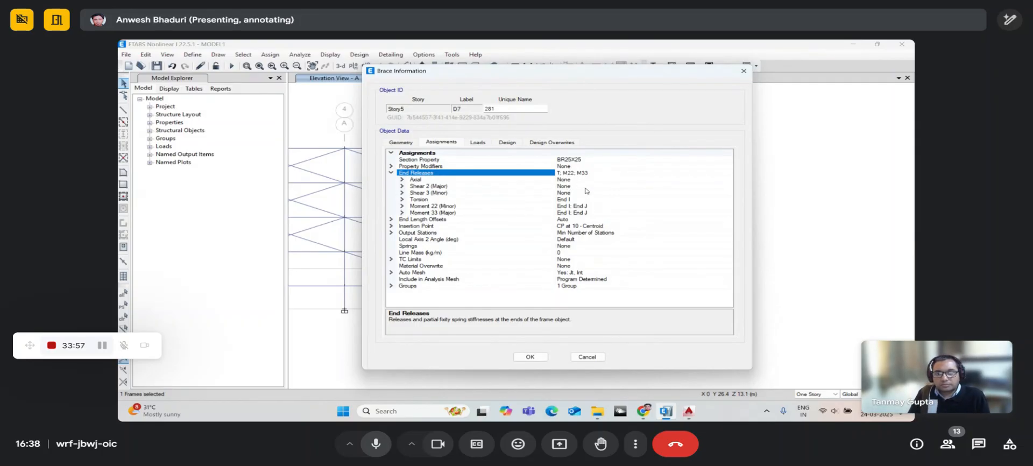
- Mute the microphone and cancel brace D7's information dialog without changes
{"action": "left_click", "coordinate": [376, 444]}
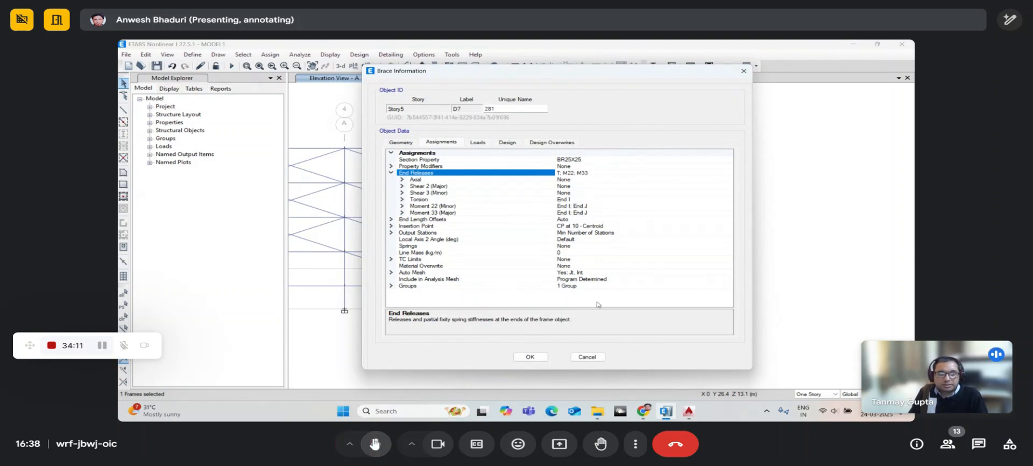
{"action": "left_click", "coordinate": [581, 358]}
- Replace elevation A with the default 3-D view of the whole building
{"action": "scroll", "coordinate": [572, 222], "scroll_direction": "down", "scroll_amount": 3}
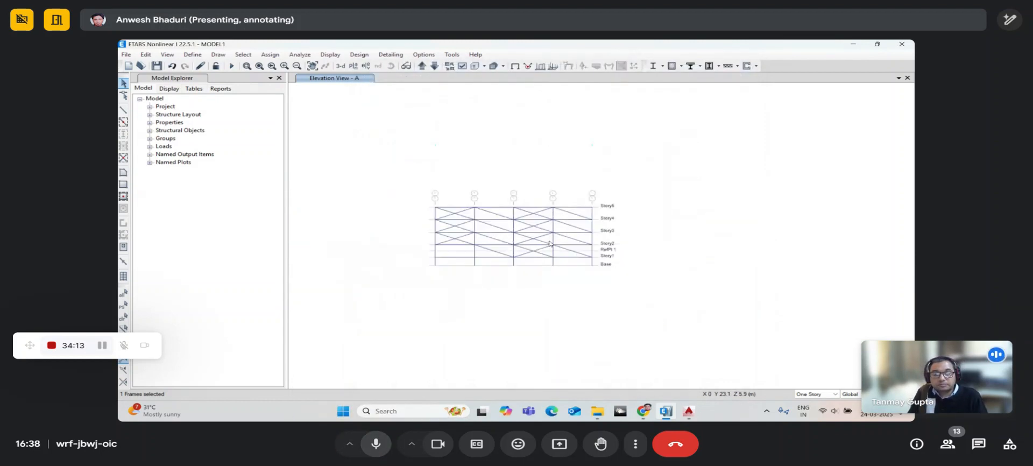
{"action": "scroll", "coordinate": [572, 222], "scroll_direction": "up", "scroll_amount": 3}
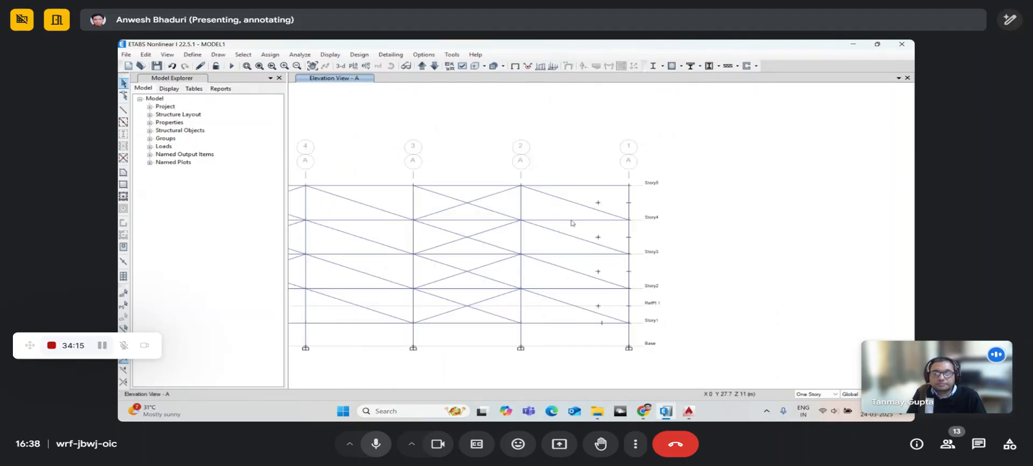
{"action": "left_click", "coordinate": [375, 444]}
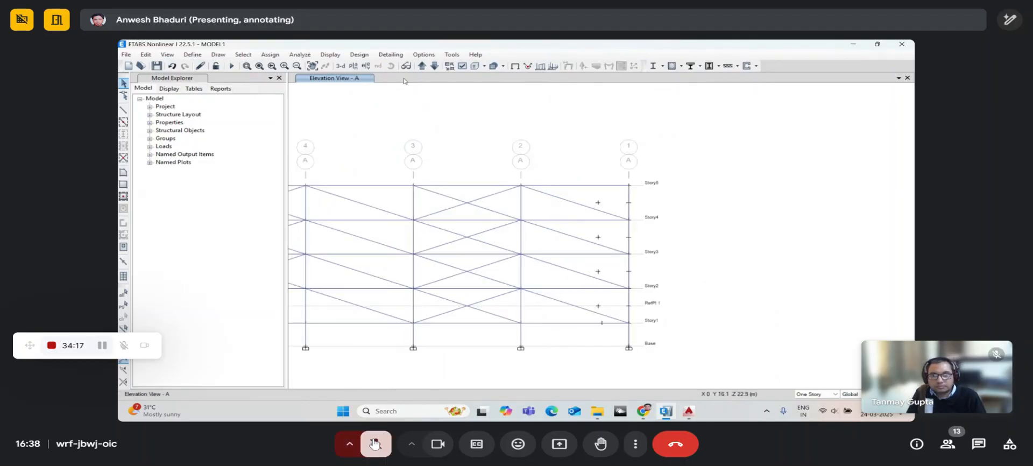
{"action": "left_click", "coordinate": [341, 66]}
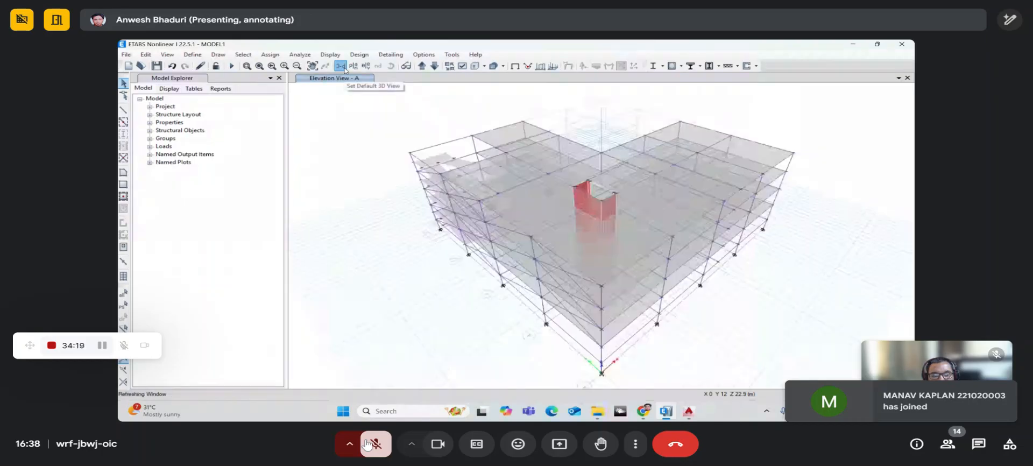
- Rotate the 3-D model to view the building and new braces from other sides
{"action": "left_click", "coordinate": [391, 67]}
{"action": "left_click_drag", "start_coordinate": [712, 326], "coordinate": [693, 297]}
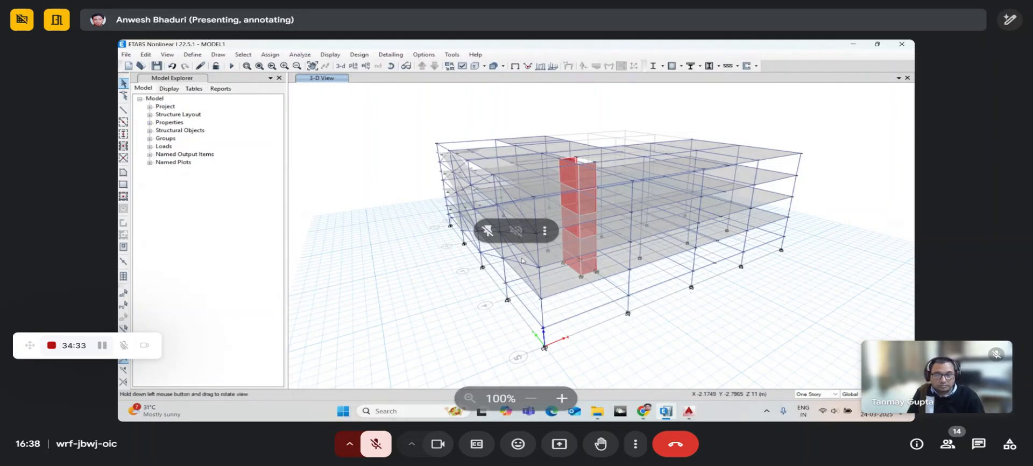
{"action": "left_click_drag", "start_coordinate": [521, 261], "coordinate": [568, 323]}
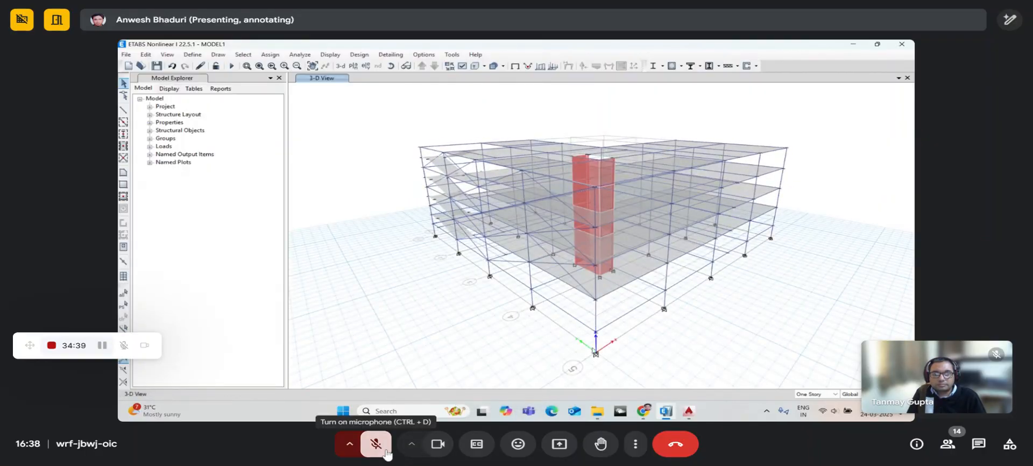
{"action": "left_click", "coordinate": [376, 444]}
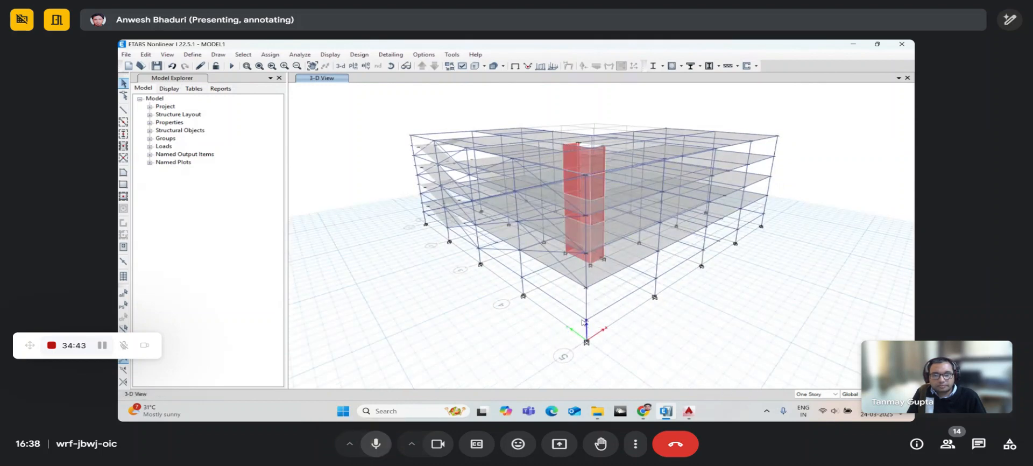
{"action": "left_click", "coordinate": [386, 454]}
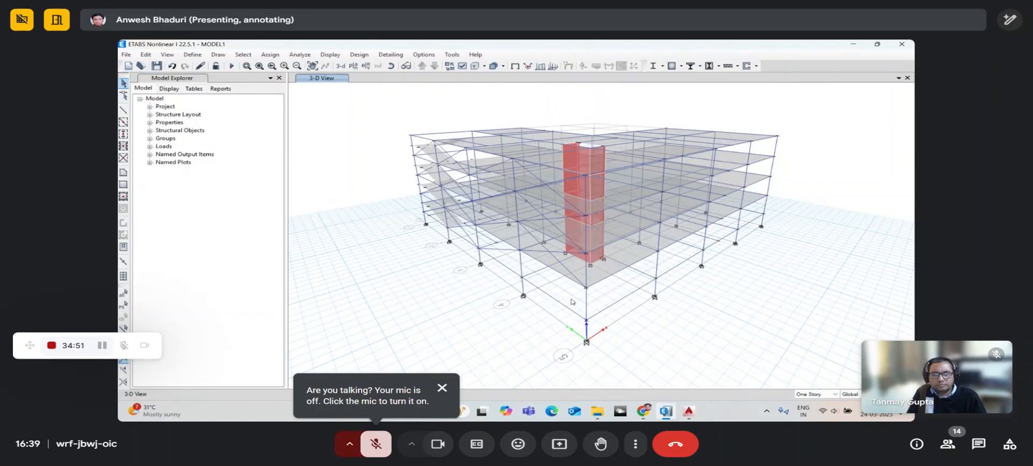
{"action": "left_click", "coordinate": [386, 454]}
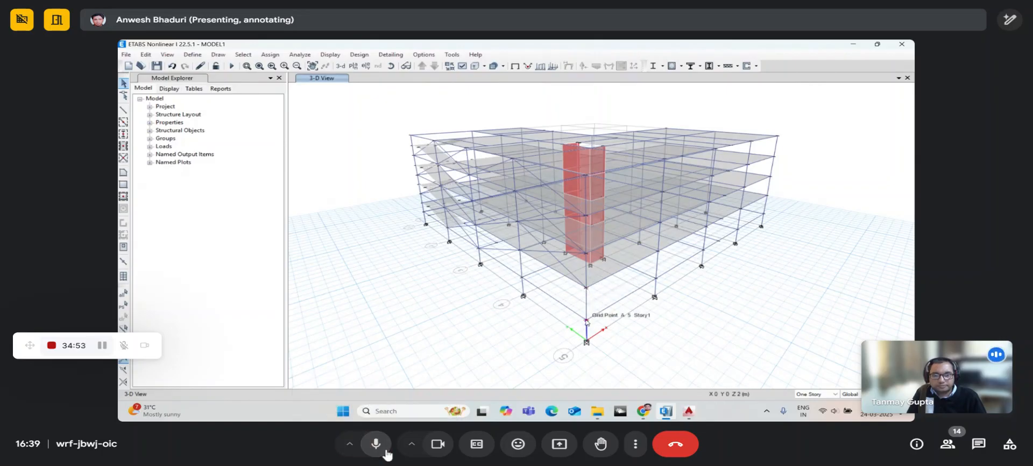
{"action": "left_click", "coordinate": [376, 444]}
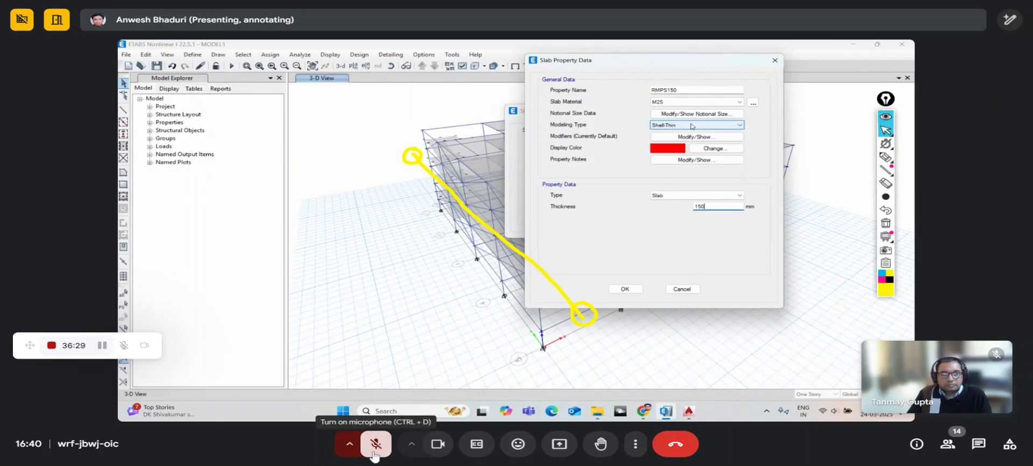
- Confirm the RMPS150 slab property and close the slab property dialogs
{"action": "left_click", "coordinate": [376, 451]}
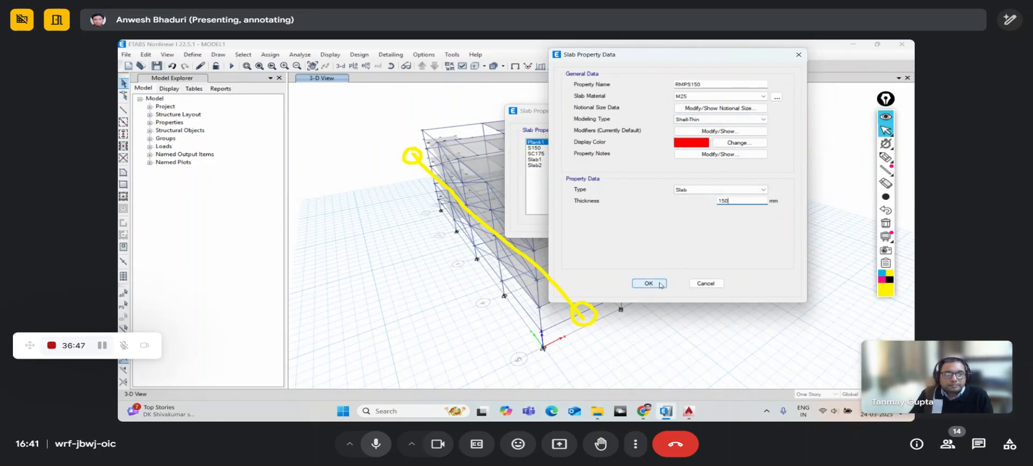
{"action": "left_click", "coordinate": [377, 445]}
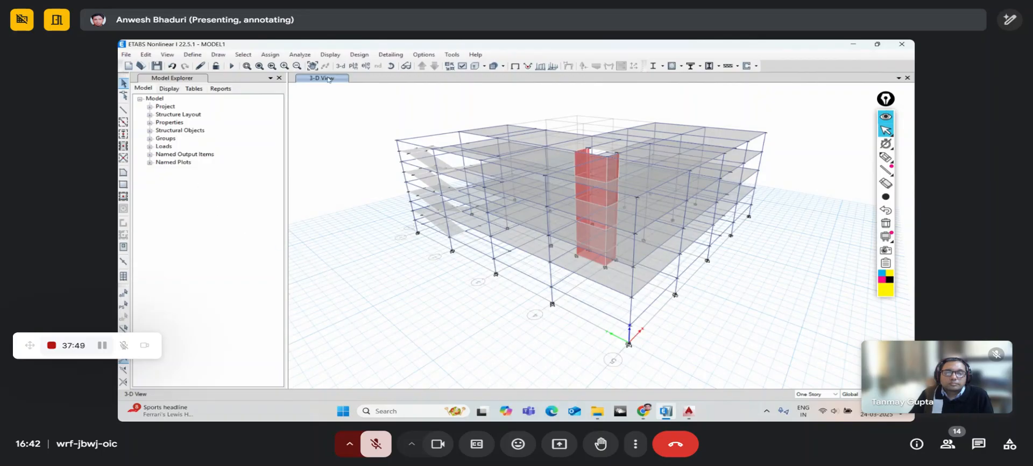
{"action": "left_click", "coordinate": [391, 66]}
{"action": "left_click_drag", "start_coordinate": [537, 275], "coordinate": [529, 303]}
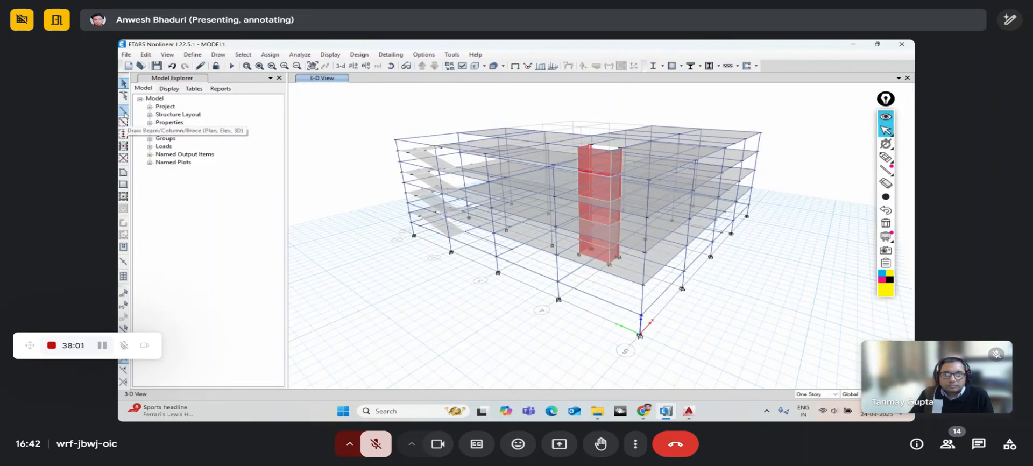
{"action": "left_click", "coordinate": [384, 452]}
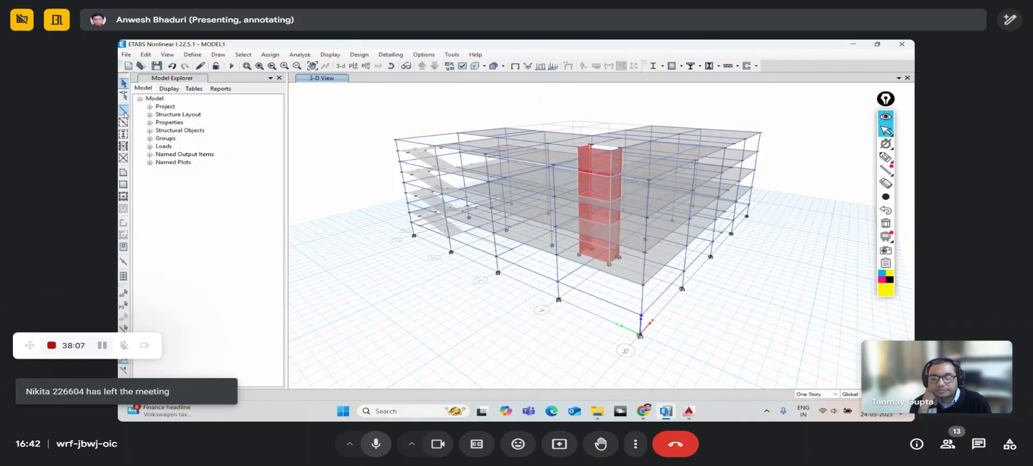
{"action": "left_click", "coordinate": [124, 112]}
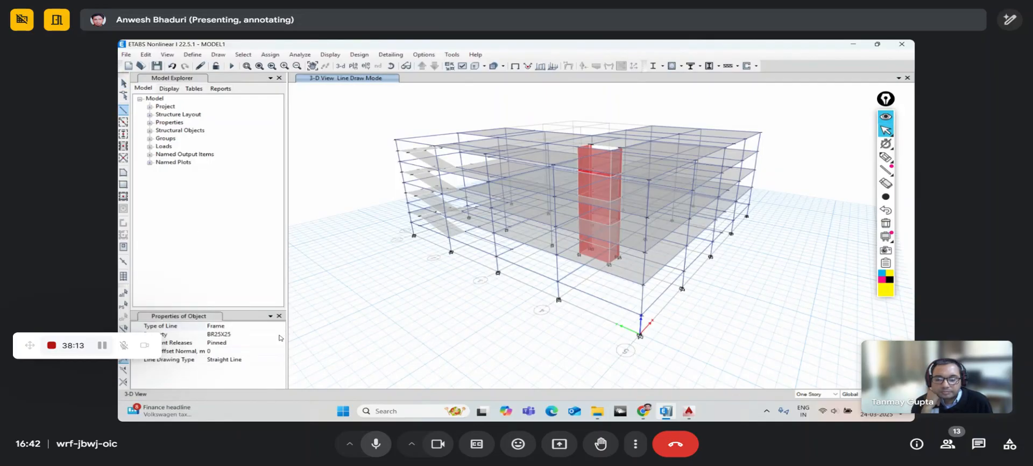
{"action": "left_click", "coordinate": [385, 456]}
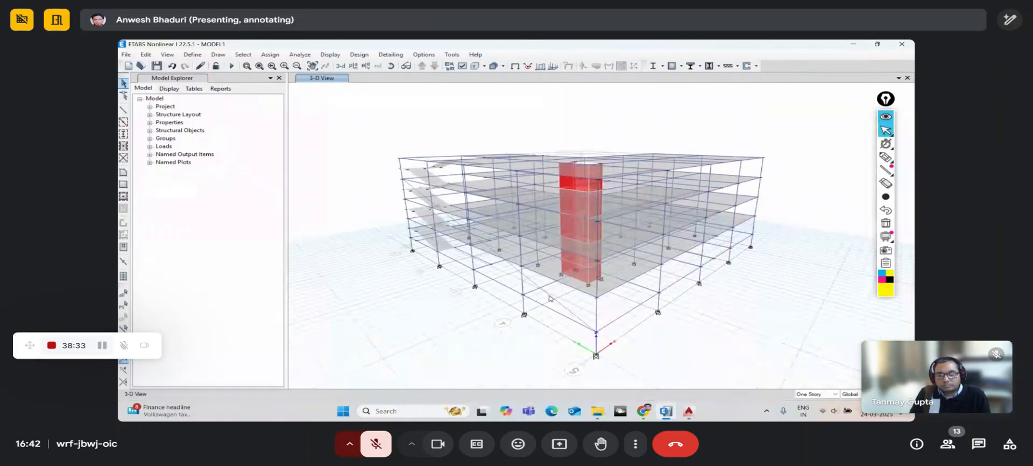
{"action": "left_click", "coordinate": [376, 444]}
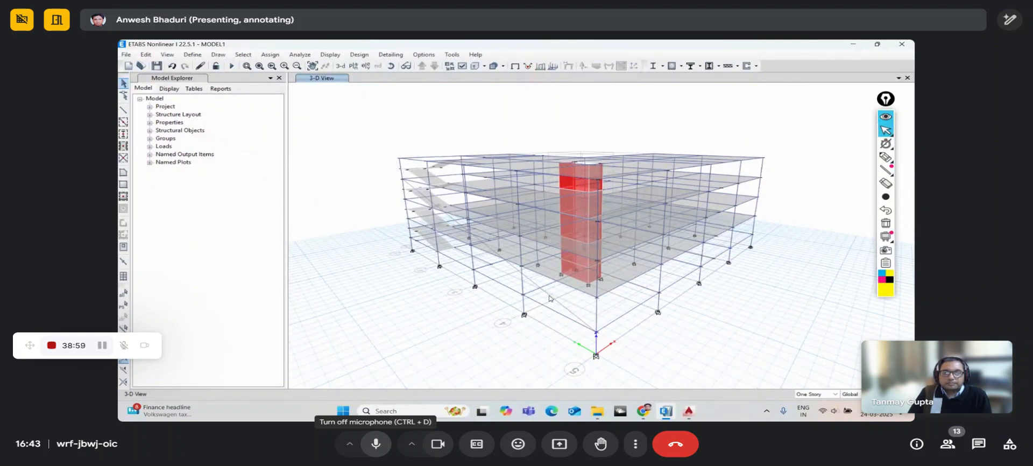
{"action": "left_click", "coordinate": [385, 446]}
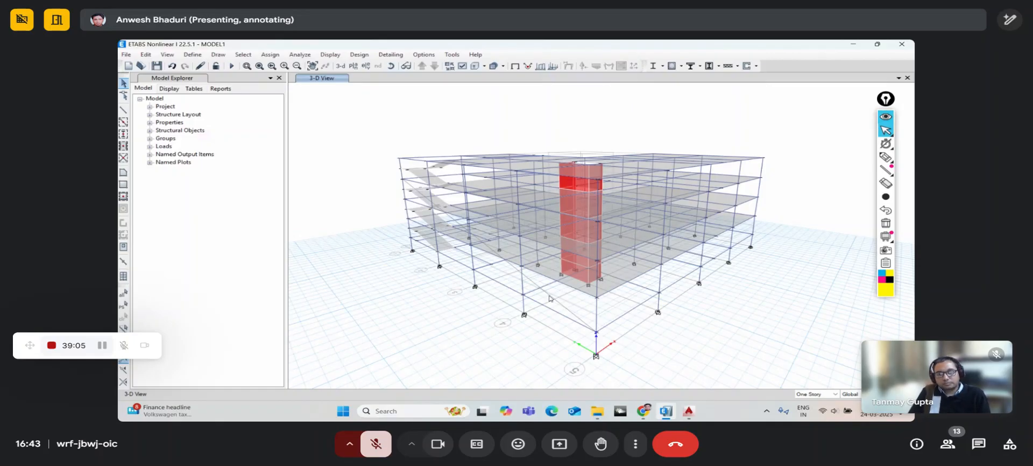
{"action": "left_click", "coordinate": [385, 444]}
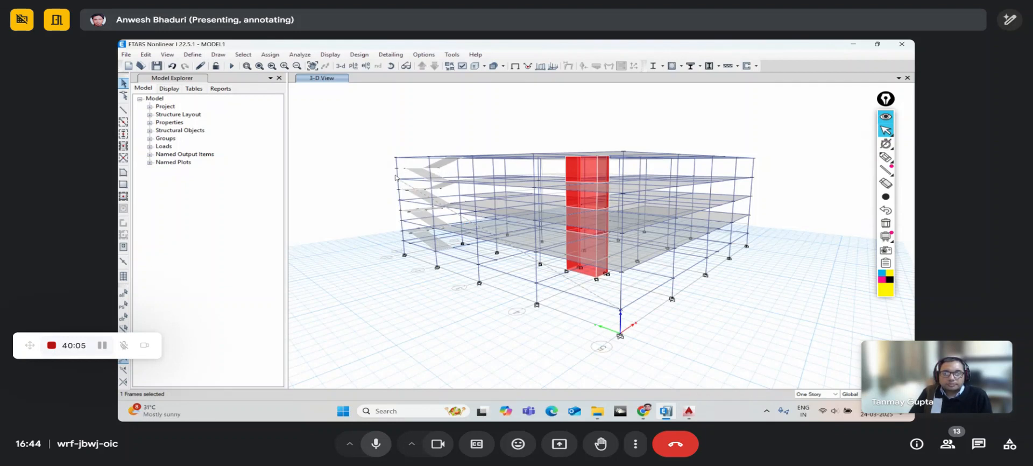
- Add two more column segments to the selection while panning across the building
{"action": "scroll", "coordinate": [549, 275], "scroll_direction": "up", "scroll_amount": 5}
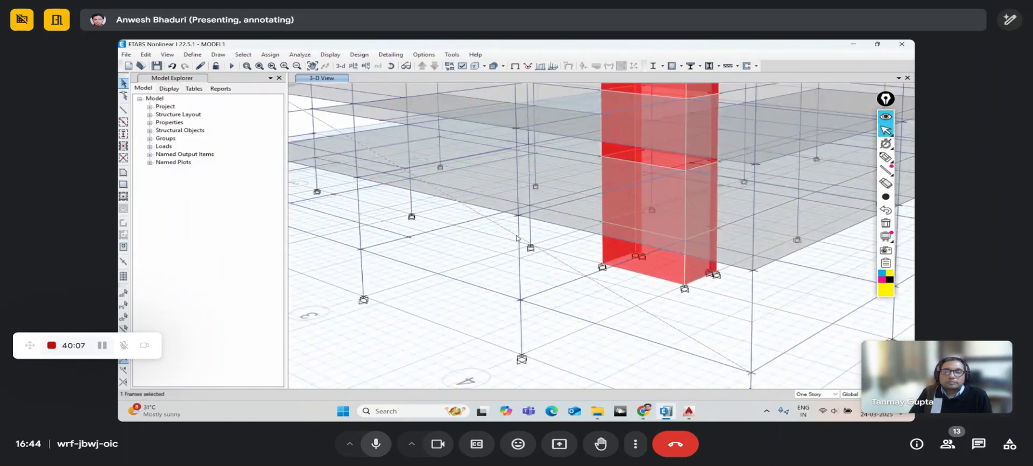
{"action": "middle_click_drag", "start_coordinate": [499, 259], "coordinate": [543, 274]}
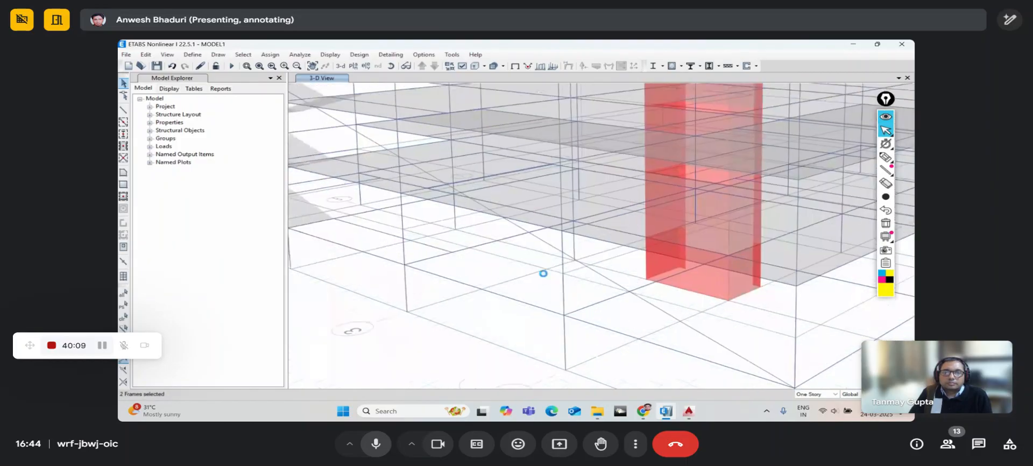
{"action": "left_click", "coordinate": [562, 257]}
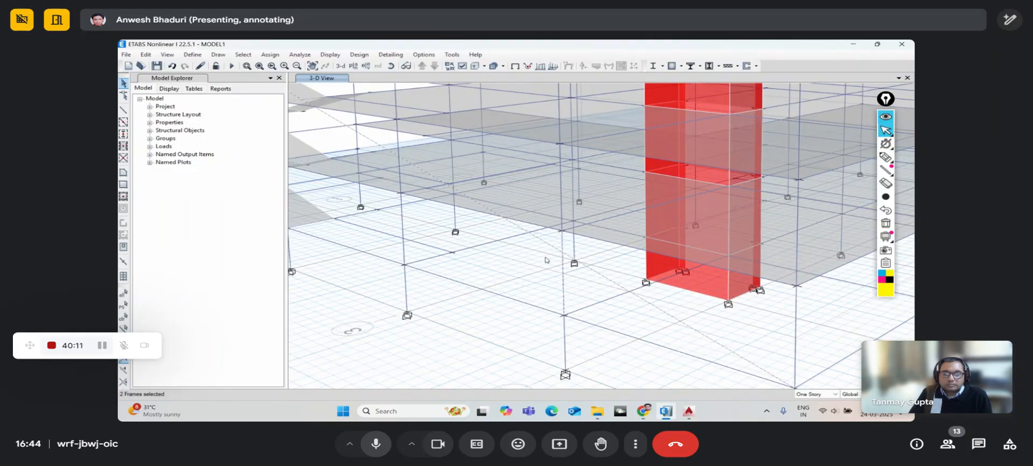
{"action": "middle_click_drag", "start_coordinate": [546, 260], "coordinate": [629, 293]}
{"action": "scroll", "coordinate": [632, 287], "scroll_direction": "down", "scroll_amount": 5}
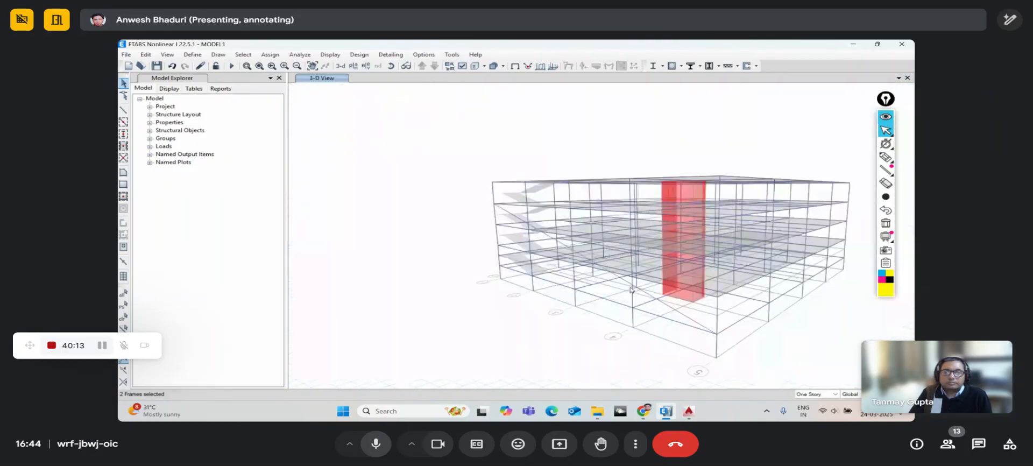
{"action": "scroll", "coordinate": [630, 289], "scroll_direction": "up", "scroll_amount": 5}
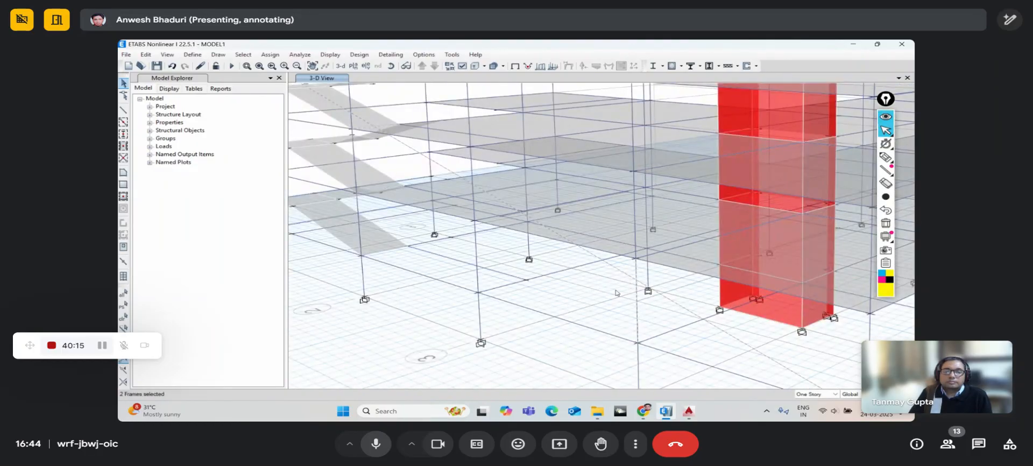
{"action": "middle_click_drag", "start_coordinate": [582, 300], "coordinate": [699, 317]}
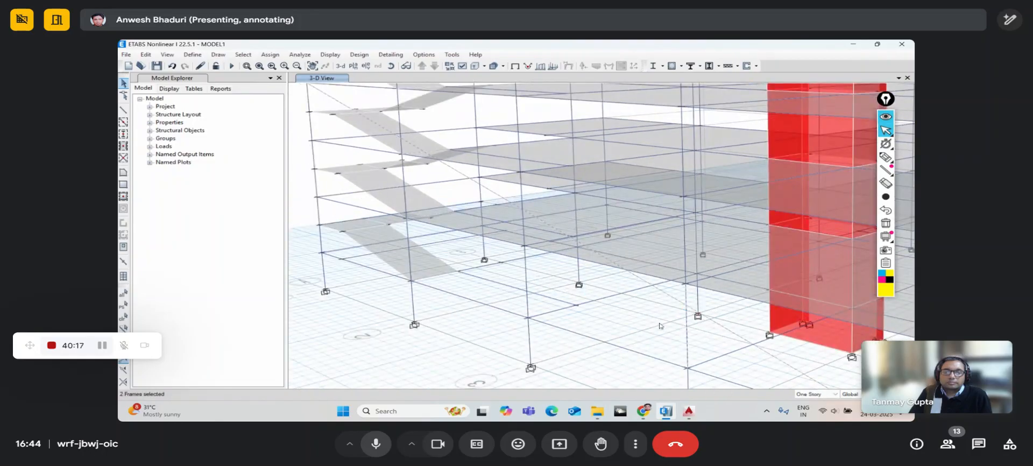
{"action": "left_click", "coordinate": [522, 205]}
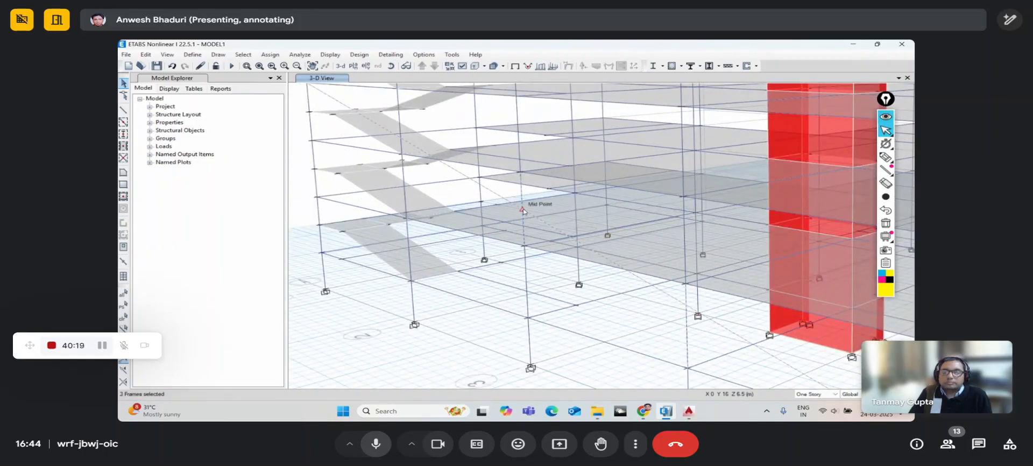
- Pan and zoom to frame the red wall core and staircase, then open Edit
{"action": "middle_click_drag", "start_coordinate": [472, 220], "coordinate": [574, 283]}
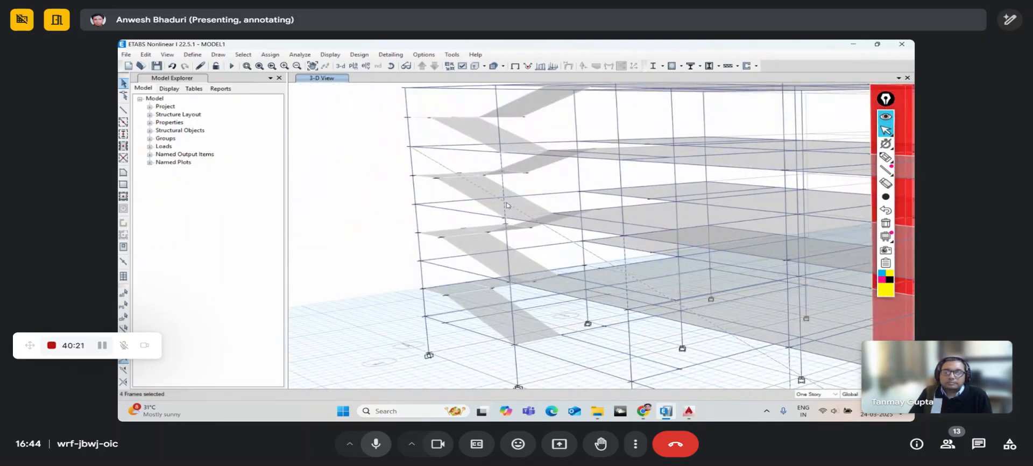
{"action": "middle_click_drag", "start_coordinate": [455, 206], "coordinate": [438, 189]}
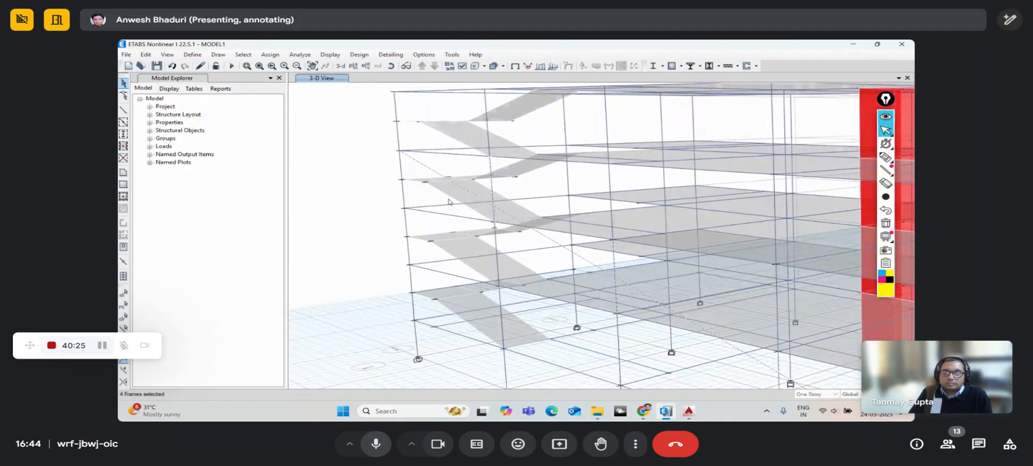
{"action": "middle_click_drag", "start_coordinate": [472, 243], "coordinate": [427, 216]}
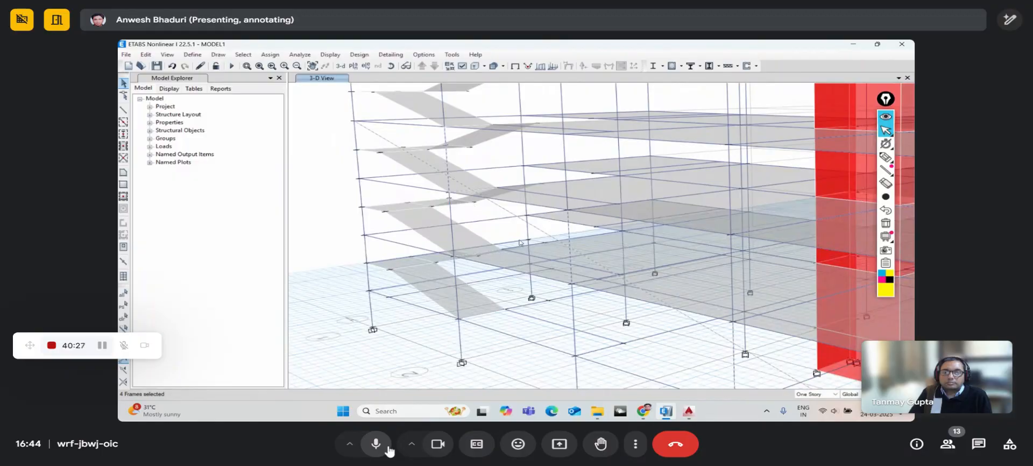
{"action": "middle_click_drag", "start_coordinate": [559, 263], "coordinate": [511, 219]}
{"action": "scroll", "coordinate": [562, 248], "scroll_direction": "up", "scroll_amount": 4}
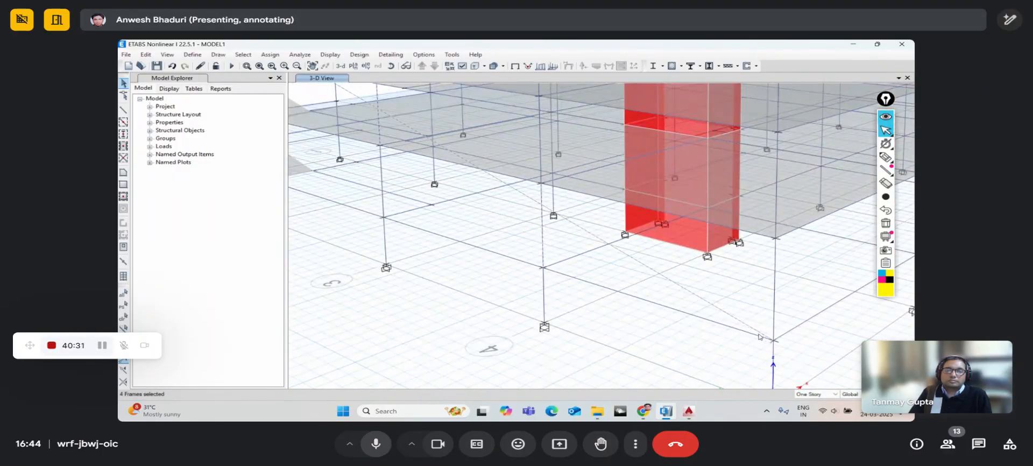
{"action": "mouse_move", "coordinate": [512, 196]}
{"action": "middle_mouse_down"}
{"action": "mouse_move", "coordinate": [722, 305]}
{"action": "mouse_move", "coordinate": [542, 211]}
{"action": "mouse_move", "coordinate": [584, 246]}
{"action": "middle_mouse_up"}
{"action": "middle_click_drag", "start_coordinate": [633, 267], "coordinate": [436, 165]}
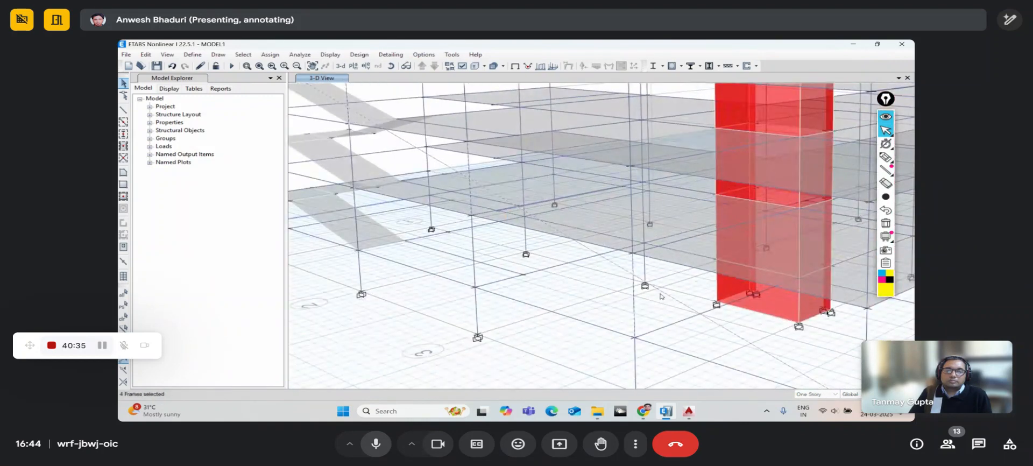
{"action": "middle_click_drag", "start_coordinate": [763, 356], "coordinate": [628, 279]}
{"action": "middle_click_drag", "start_coordinate": [518, 217], "coordinate": [596, 271]}
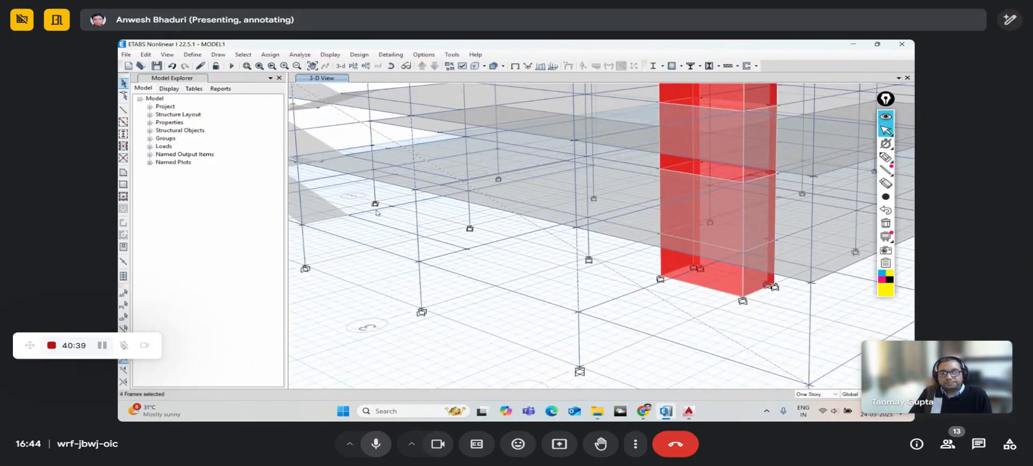
{"action": "scroll", "coordinate": [376, 212], "scroll_direction": "down", "scroll_amount": 5}
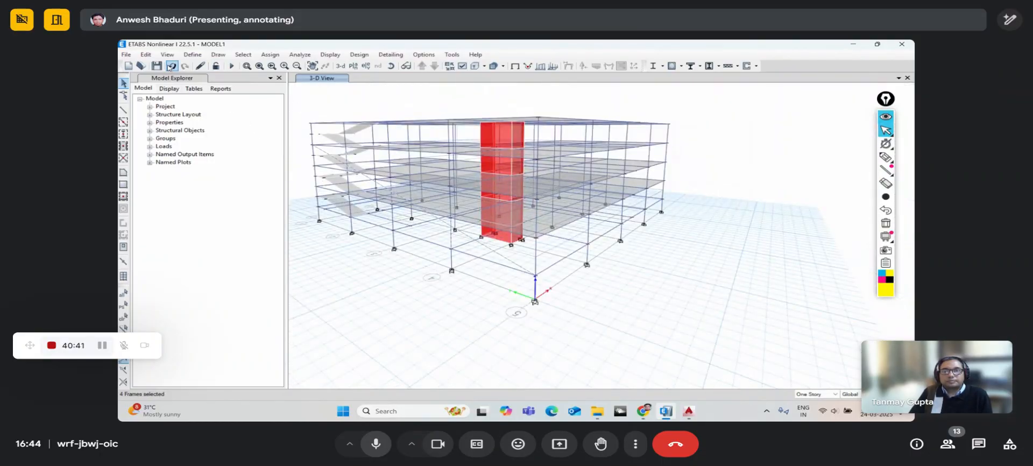
{"action": "left_click", "coordinate": [146, 54]}
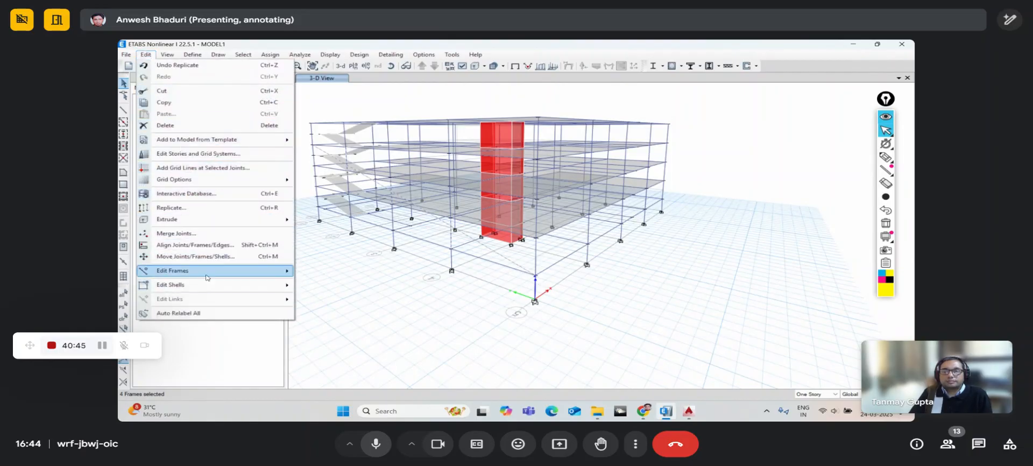
- Divide the four selected frames with 'Break at Intersections with Selected Frames and Joints'
{"action": "mouse_move", "coordinate": [207, 277]}
{"action": "left_click", "coordinate": [313, 275]}
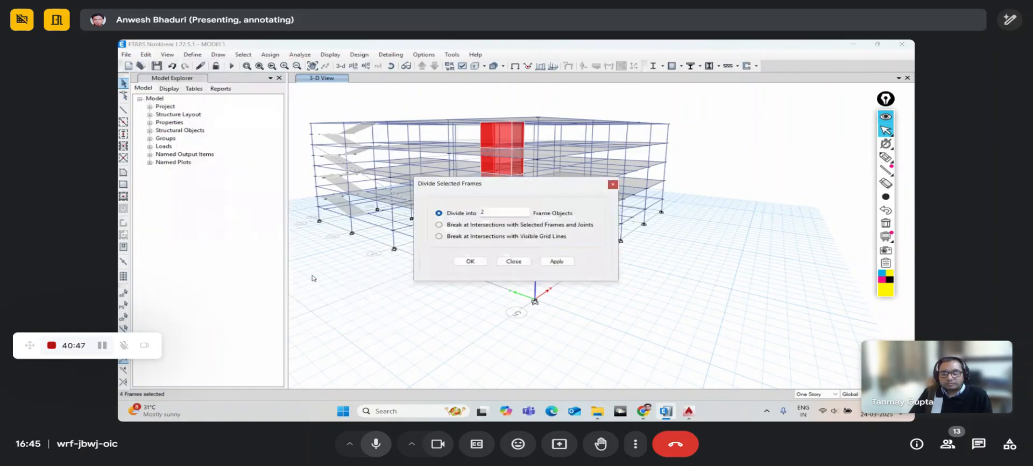
{"action": "left_click_drag", "start_coordinate": [495, 191], "coordinate": [668, 163]}
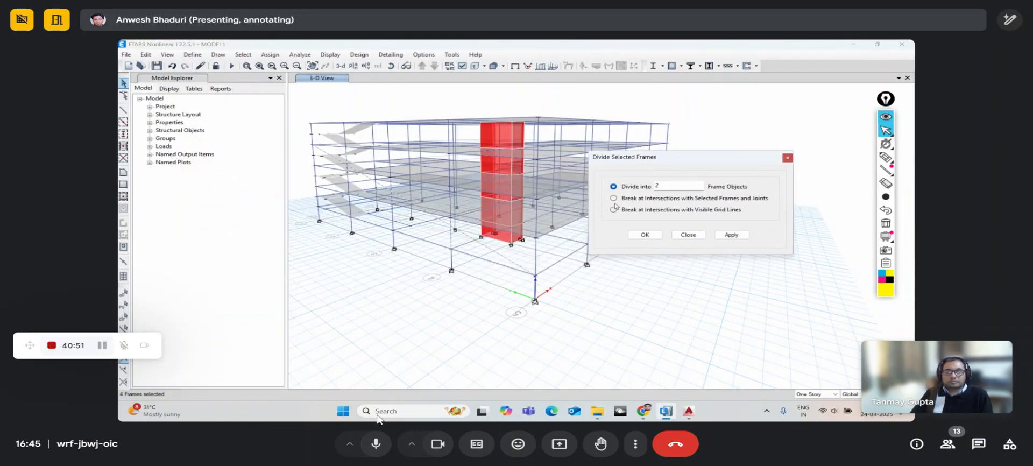
{"action": "left_click", "coordinate": [616, 199]}
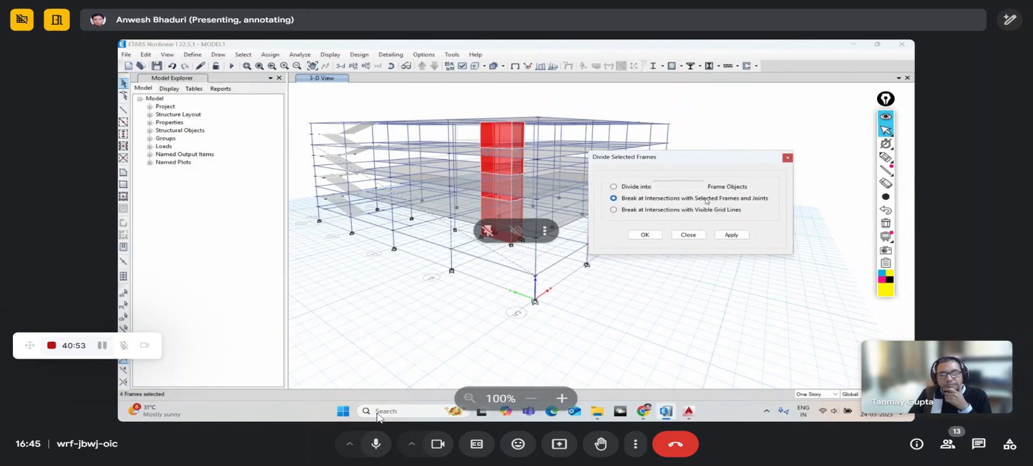
{"action": "left_click", "coordinate": [655, 237]}
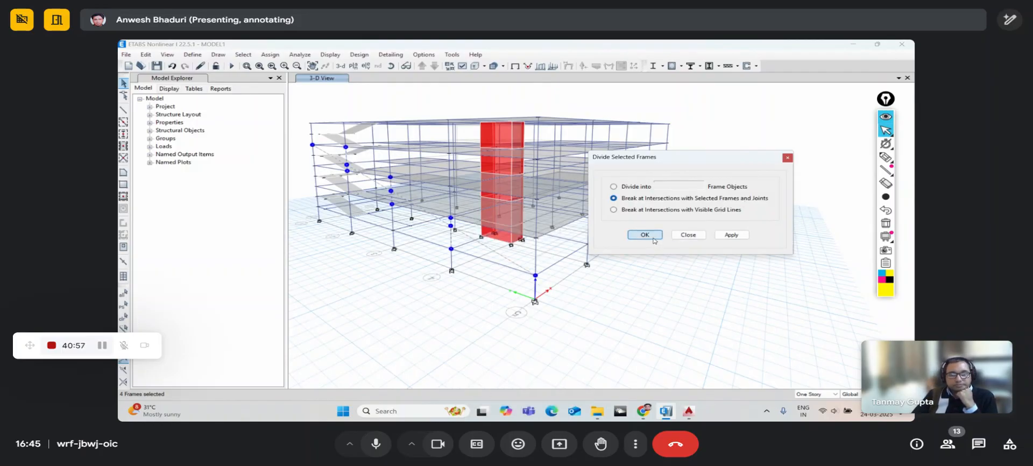
{"action": "left_click", "coordinate": [654, 240]}
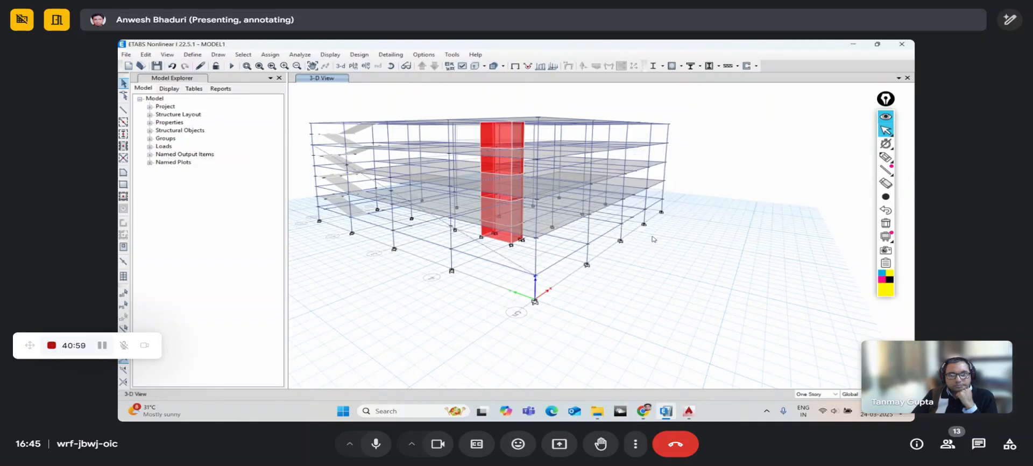
- Pan and rotate the 3-D view to a new angle on the staircase side
{"action": "middle_click_drag", "start_coordinate": [455, 235], "coordinate": [477, 259]}
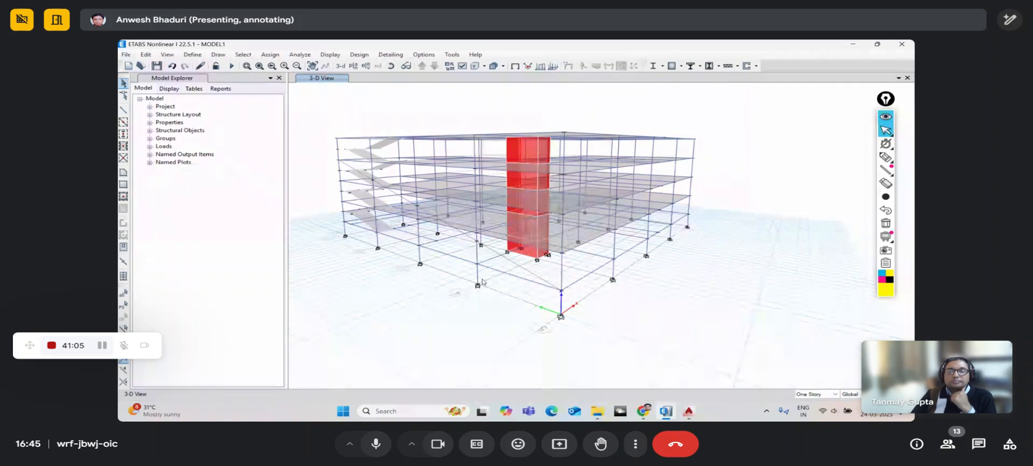
{"action": "middle_click_drag", "start_coordinate": [470, 275], "coordinate": [484, 300]}
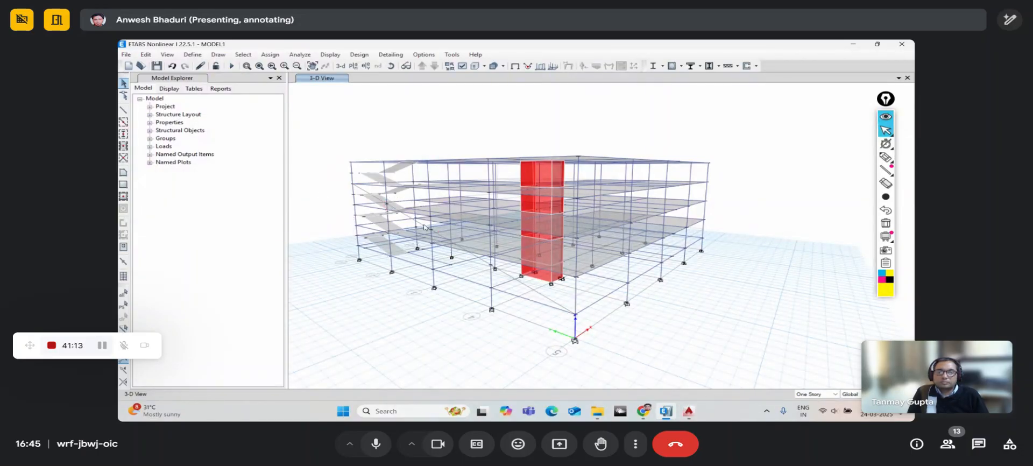
{"action": "middle_click_drag", "start_coordinate": [493, 304], "coordinate": [487, 289]}
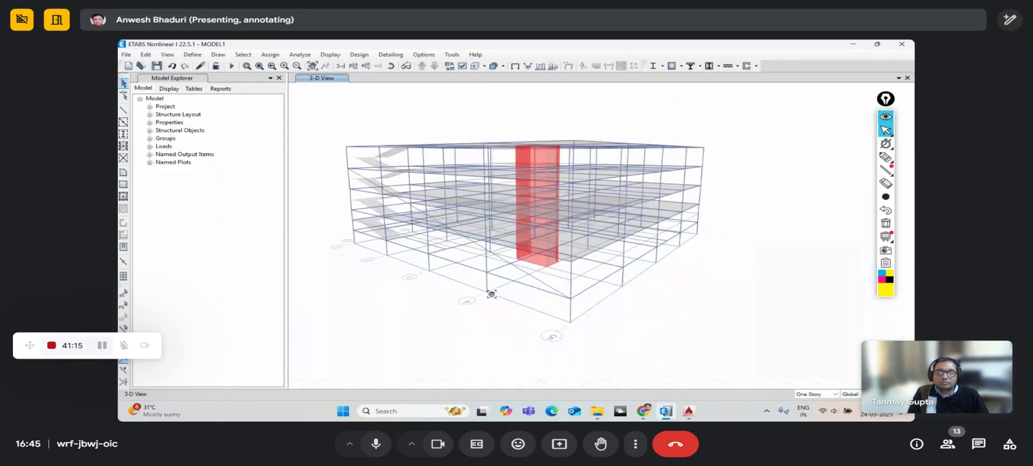
{"action": "left_click", "coordinate": [392, 66]}
{"action": "left_click_drag", "start_coordinate": [541, 270], "coordinate": [403, 276]}
{"action": "scroll", "coordinate": [443, 269], "scroll_direction": "up", "scroll_amount": 5}
{"action": "scroll", "coordinate": [450, 269], "scroll_direction": "down", "scroll_amount": 3}
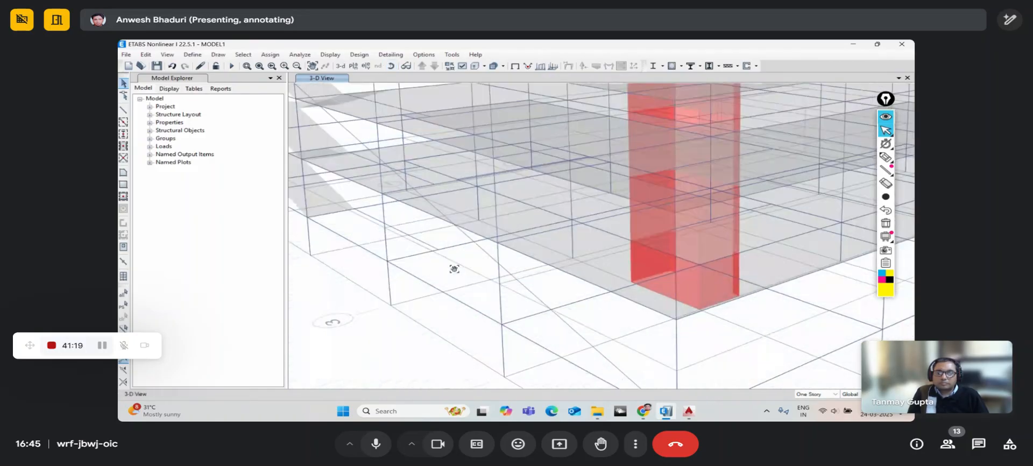
{"action": "scroll", "coordinate": [487, 271], "scroll_direction": "down", "scroll_amount": 2}
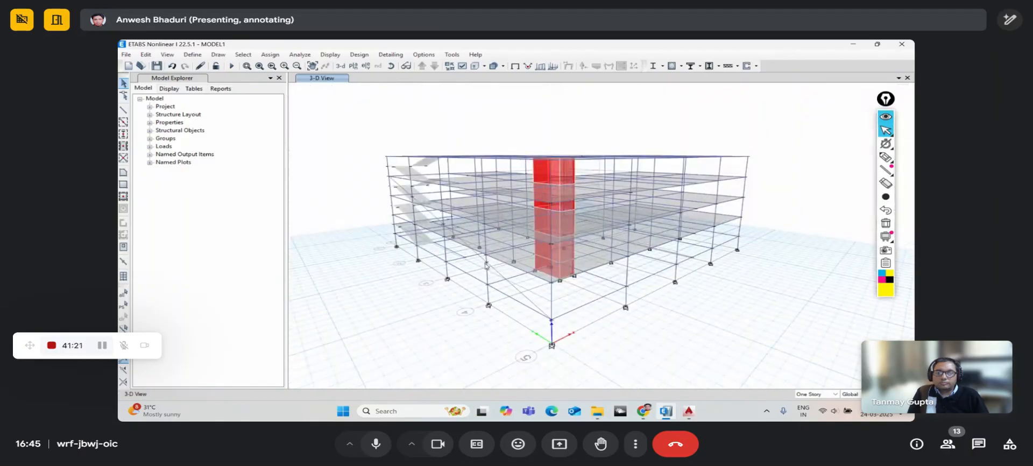
- Select the stair landing and corner joints until five joints are selected
{"action": "left_click", "coordinate": [551, 321]}
{"action": "middle_click_drag", "start_coordinate": [493, 284], "coordinate": [527, 317]}
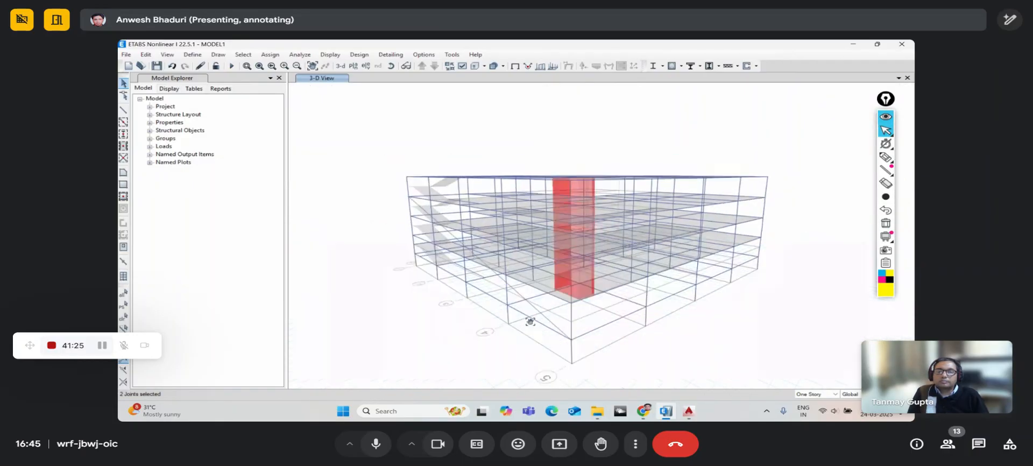
{"action": "scroll", "coordinate": [454, 243], "scroll_direction": "up", "scroll_amount": 4}
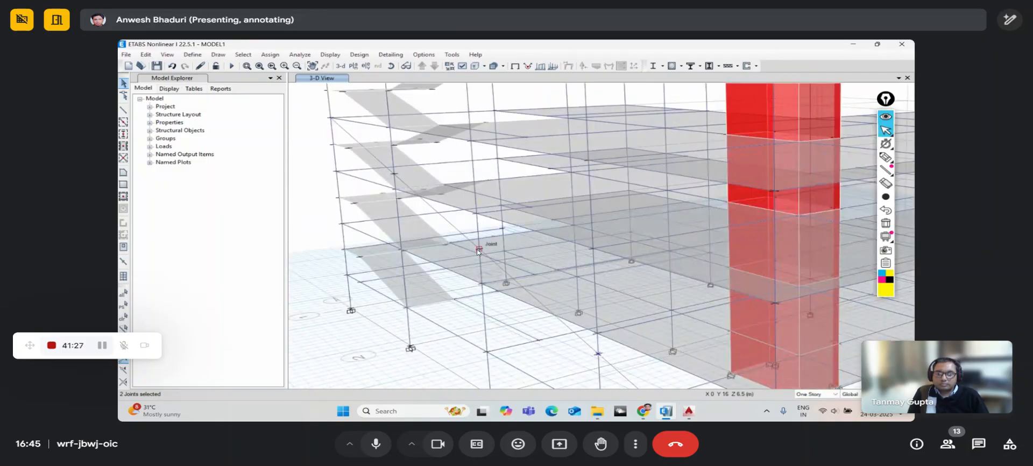
{"action": "left_click", "coordinate": [479, 249]}
{"action": "middle_click_drag", "start_coordinate": [425, 214], "coordinate": [464, 254]}
{"action": "left_click", "coordinate": [433, 215]}
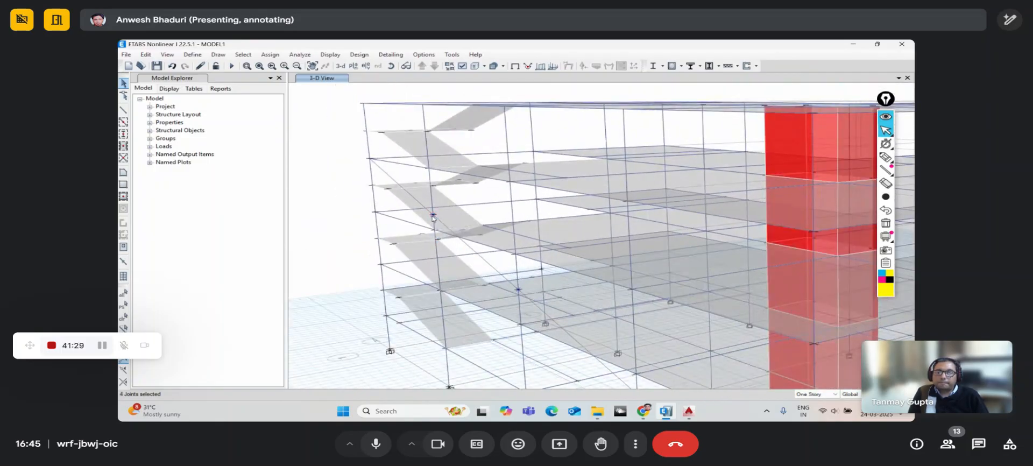
{"action": "left_click", "coordinate": [373, 166]}
{"action": "scroll", "coordinate": [372, 181], "scroll_direction": "down", "scroll_amount": 5}
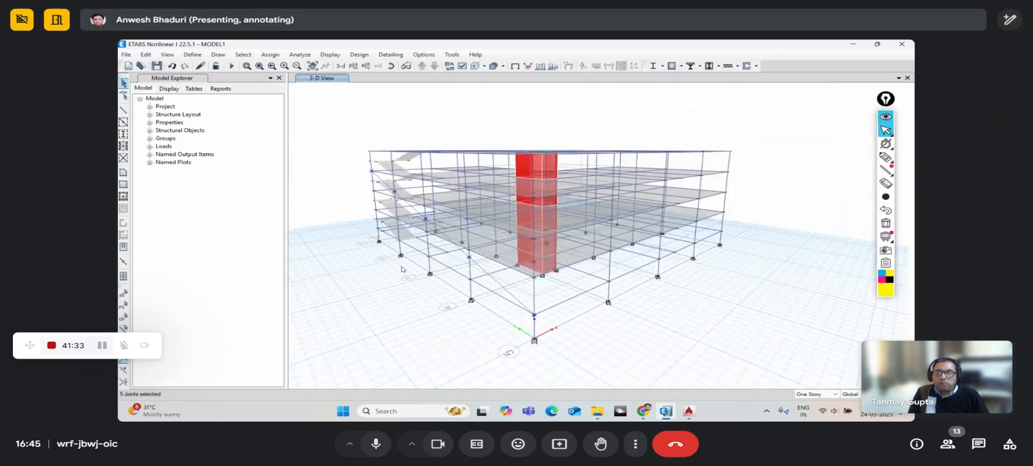
{"action": "left_click", "coordinate": [145, 54]}
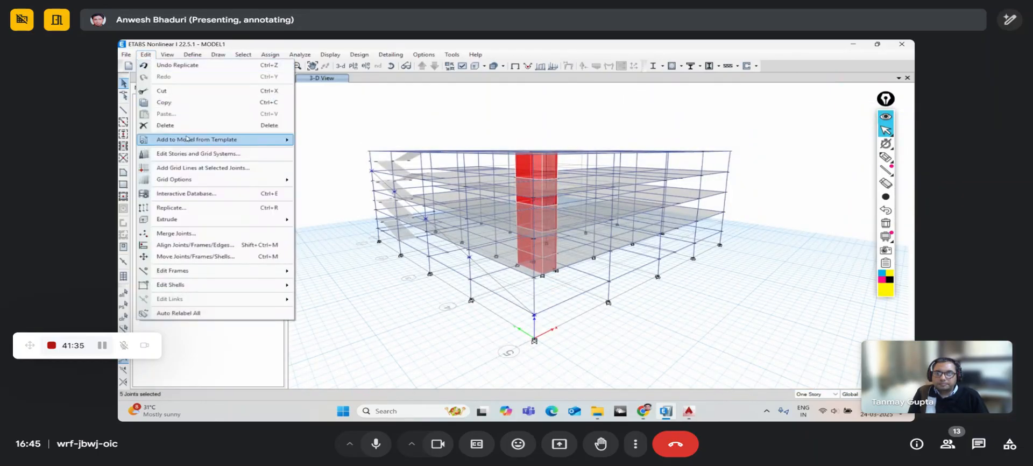
{"action": "left_click", "coordinate": [205, 207]}
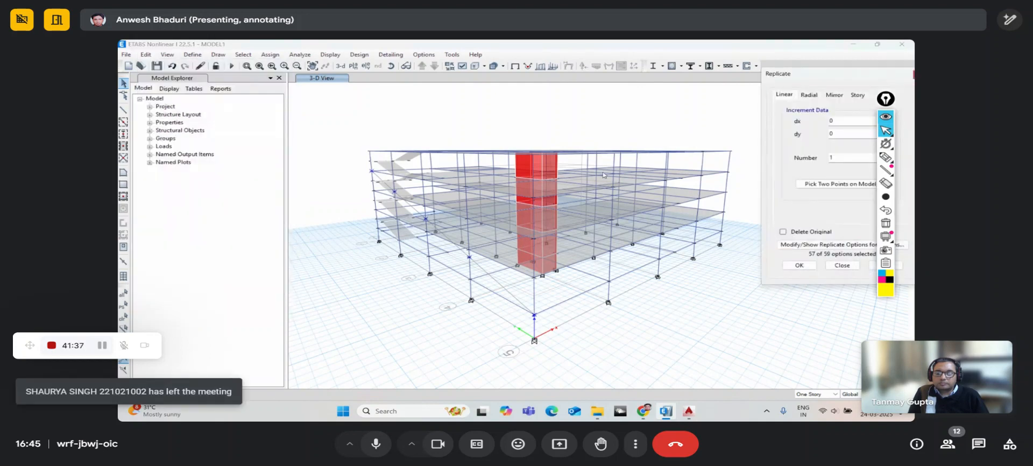
{"action": "left_click_drag", "start_coordinate": [783, 85], "coordinate": [738, 83]}
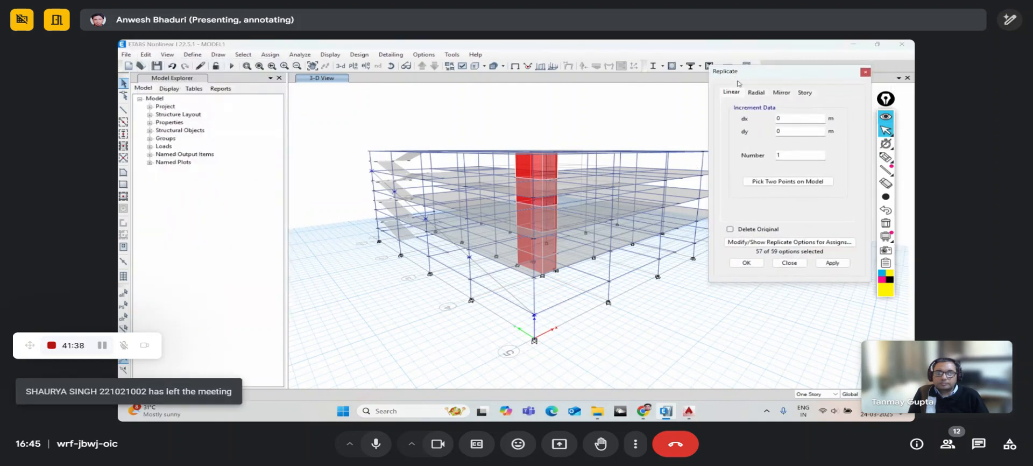
{"action": "double_click", "coordinate": [812, 120]}
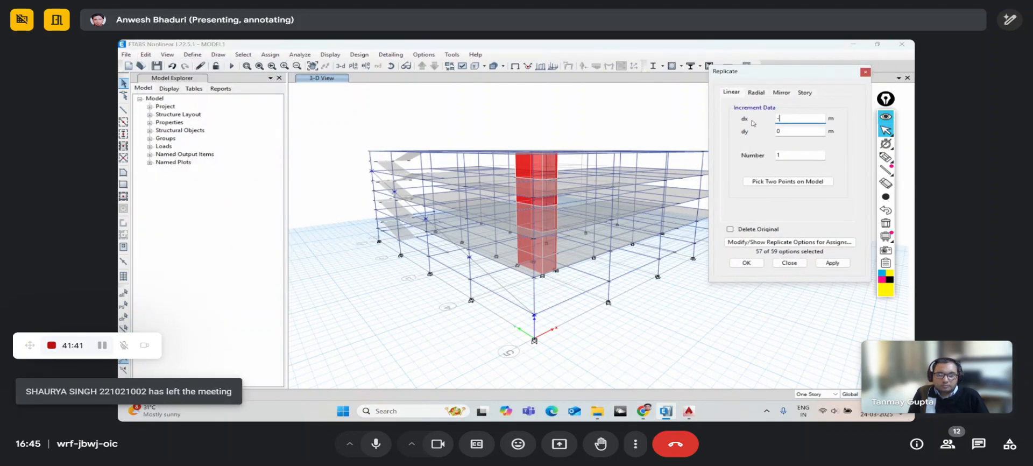
{"action": "type", "text": "-2"}
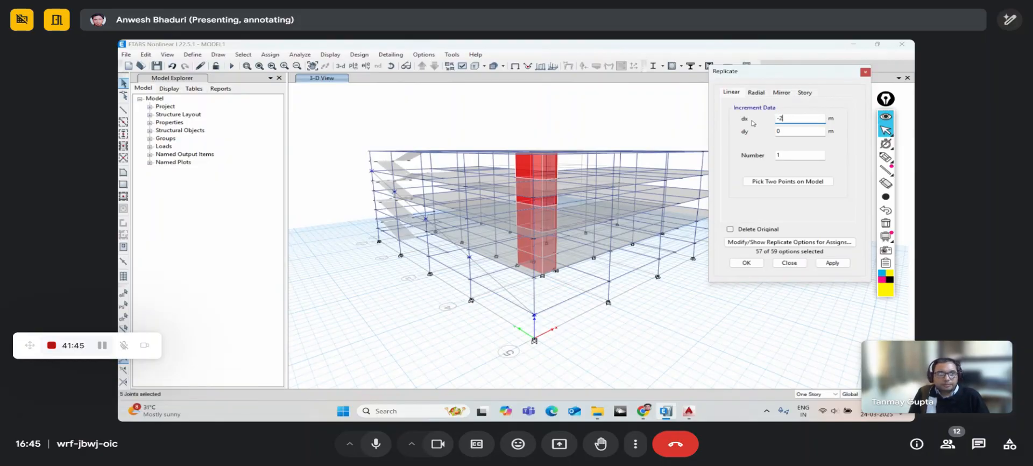
{"action": "left_click", "coordinate": [834, 263]}
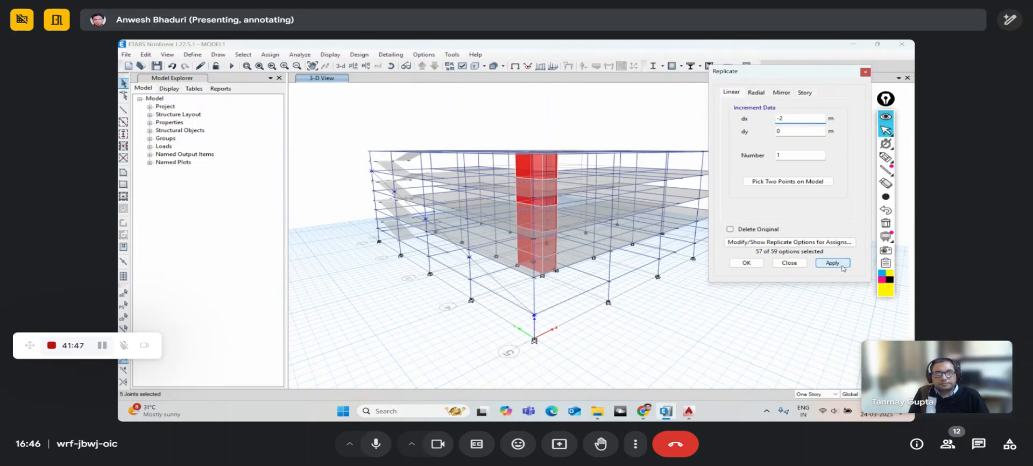
{"action": "left_click", "coordinate": [774, 263]}
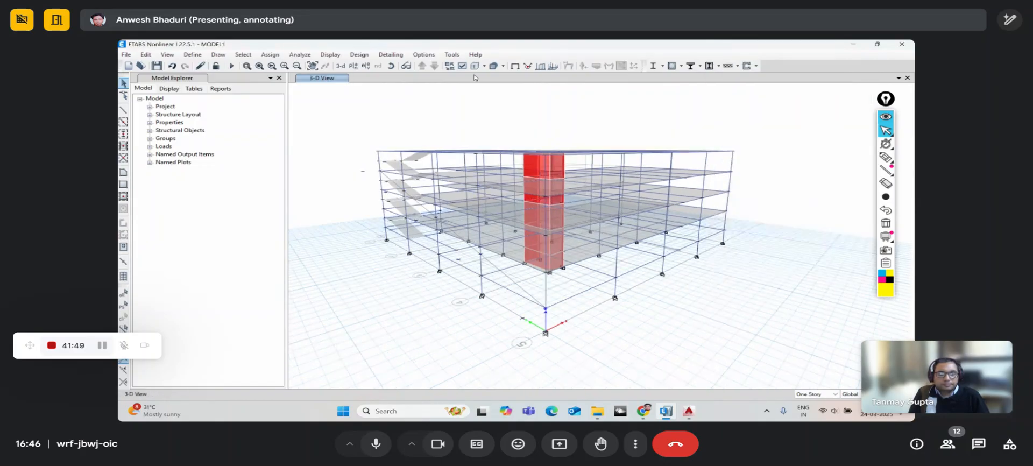
{"action": "left_click", "coordinate": [391, 66]}
{"action": "left_click_drag", "start_coordinate": [553, 286], "coordinate": [523, 280]}
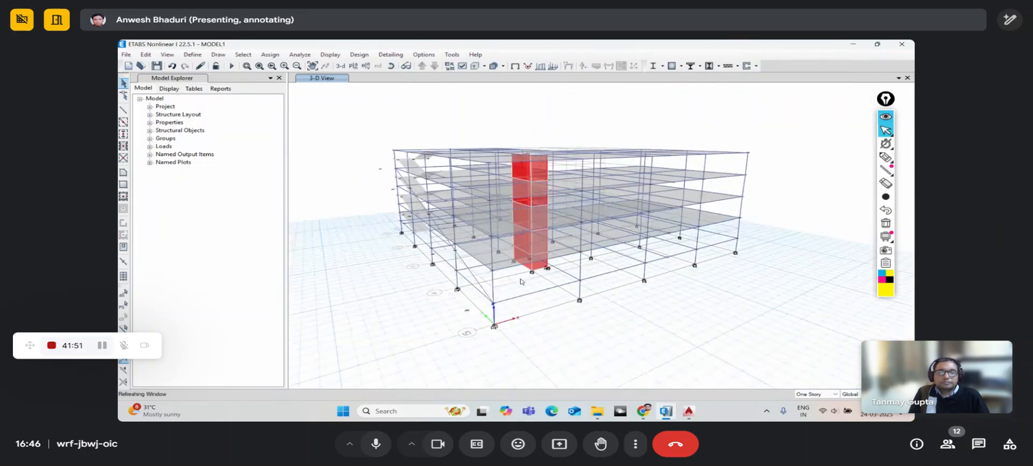
{"action": "scroll", "coordinate": [384, 180], "scroll_direction": "up", "scroll_amount": 4}
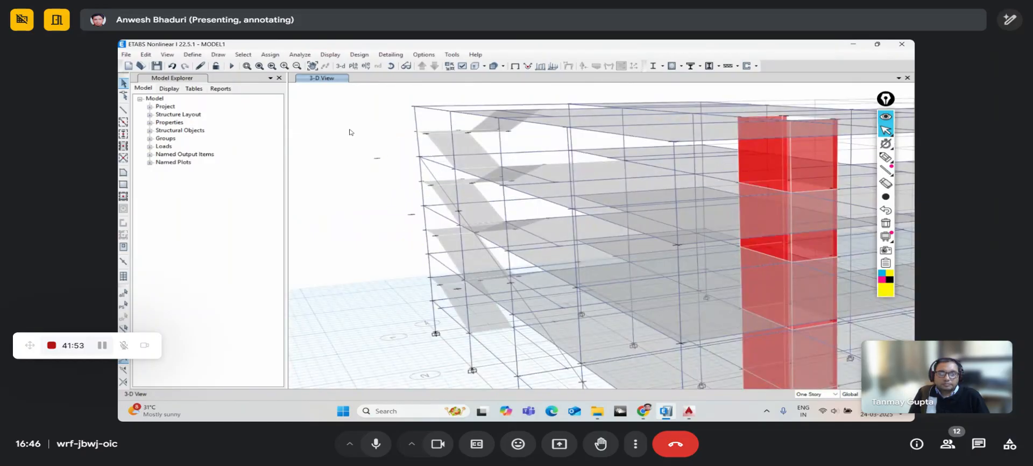
- Start Draw Frame/Line with MB30X60 as the frame section
{"action": "left_click", "coordinate": [123, 110]}
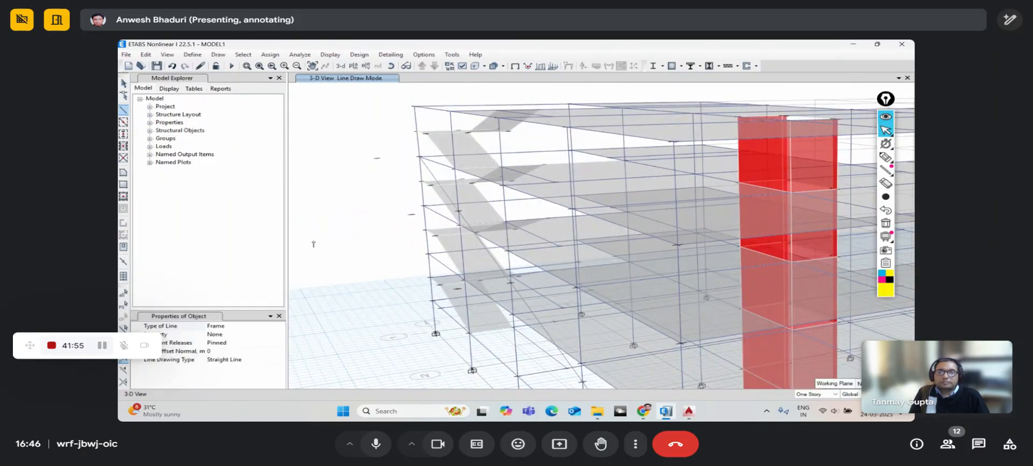
{"action": "left_click", "coordinate": [279, 335]}
{"action": "left_click", "coordinate": [280, 335]}
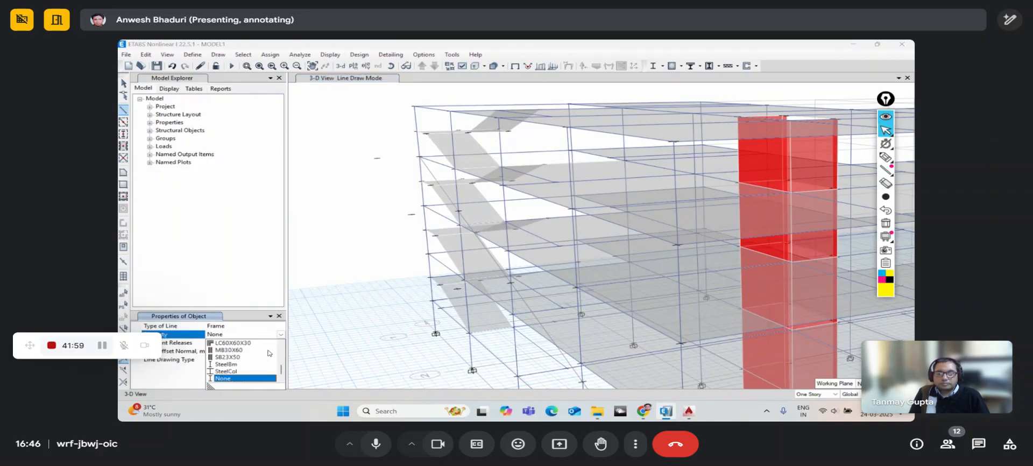
{"action": "left_click", "coordinate": [240, 351]}
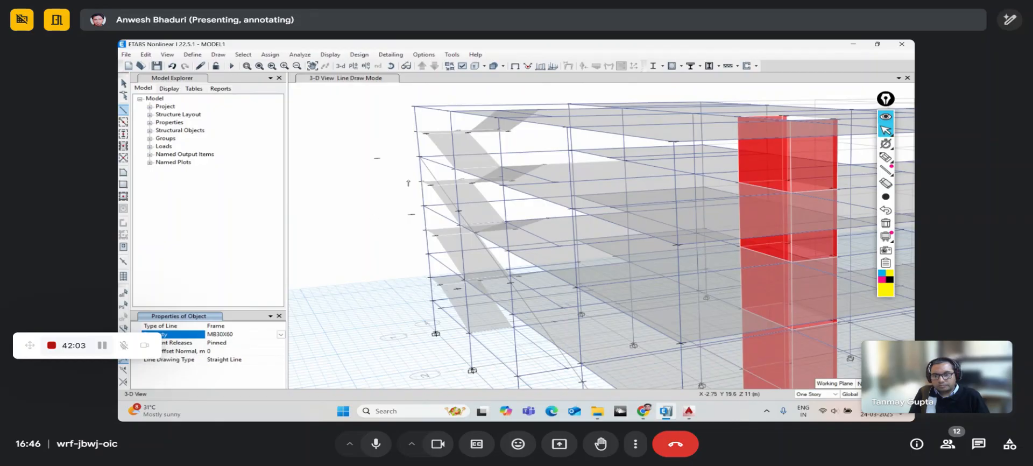
- Draw MB30X60 beams from existing joints to the stub points beside the building, then stop drawing
{"action": "left_click", "coordinate": [419, 157]}
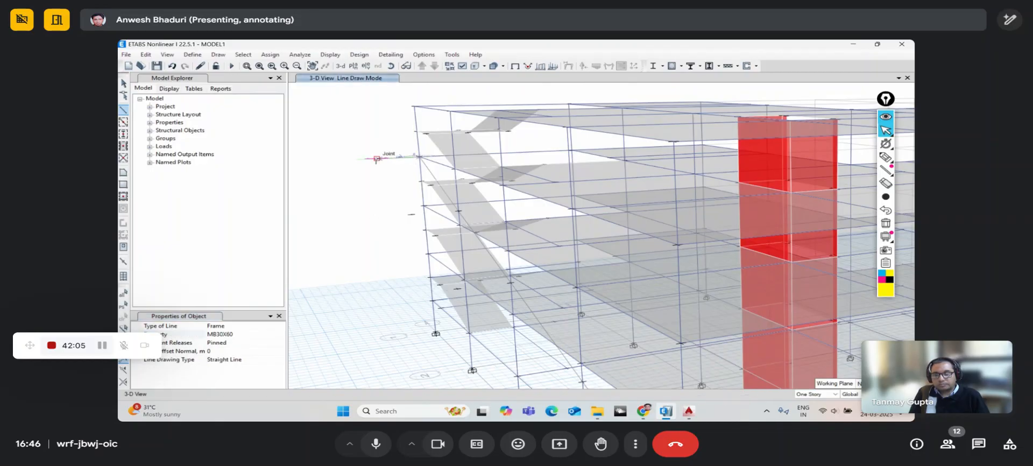
{"action": "left_click", "coordinate": [377, 158]}
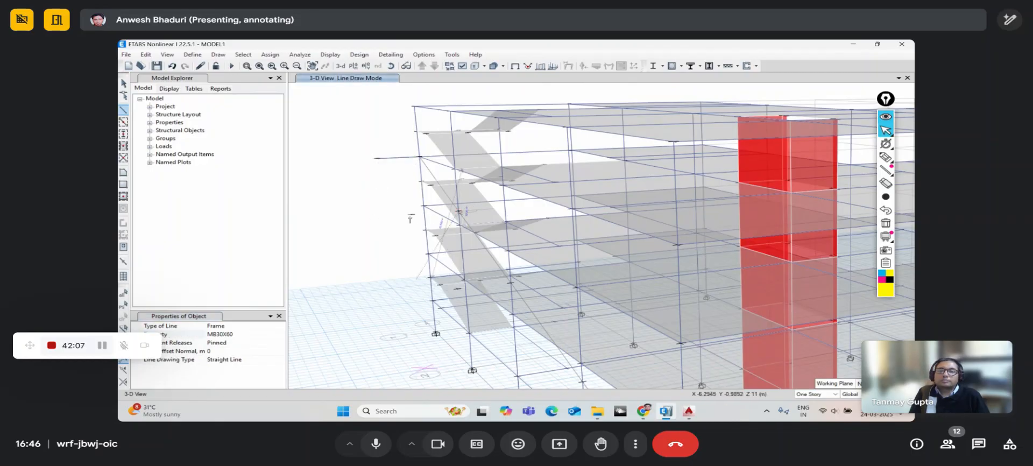
{"action": "scroll", "coordinate": [411, 215], "scroll_direction": "up", "scroll_amount": 2}
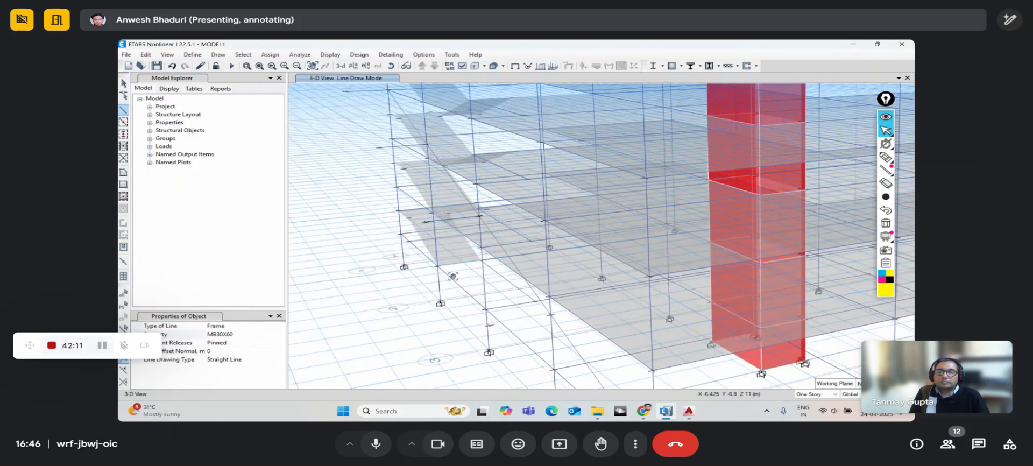
{"action": "middle_click_drag", "start_coordinate": [506, 316], "coordinate": [487, 262]}
{"action": "left_click", "coordinate": [531, 260]}
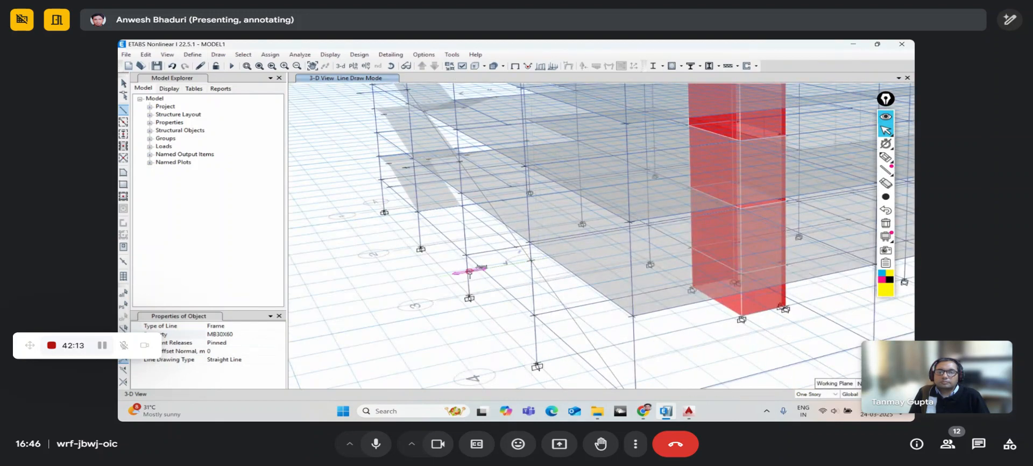
{"action": "left_click", "coordinate": [468, 271]}
{"action": "middle_click_drag", "start_coordinate": [477, 320], "coordinate": [461, 244]}
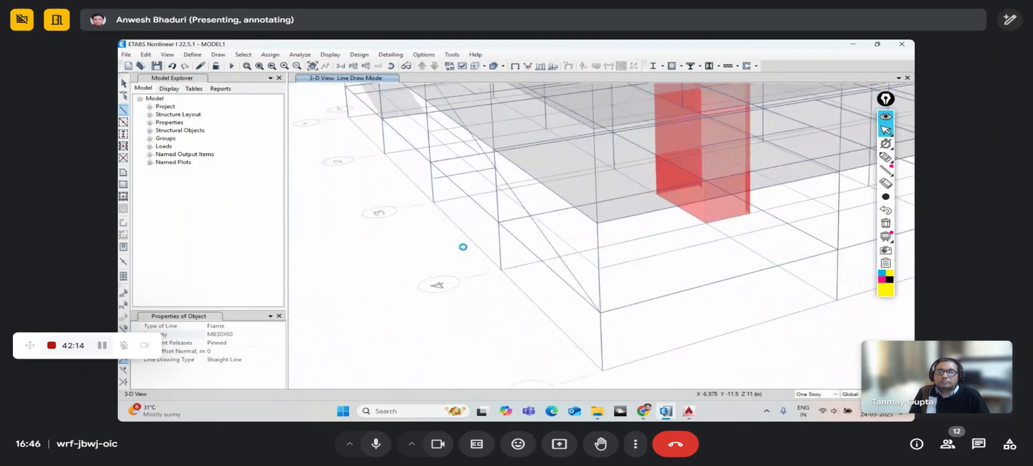
{"action": "left_click", "coordinate": [532, 333]}
{"action": "scroll", "coordinate": [489, 303], "scroll_direction": "down", "scroll_amount": 5}
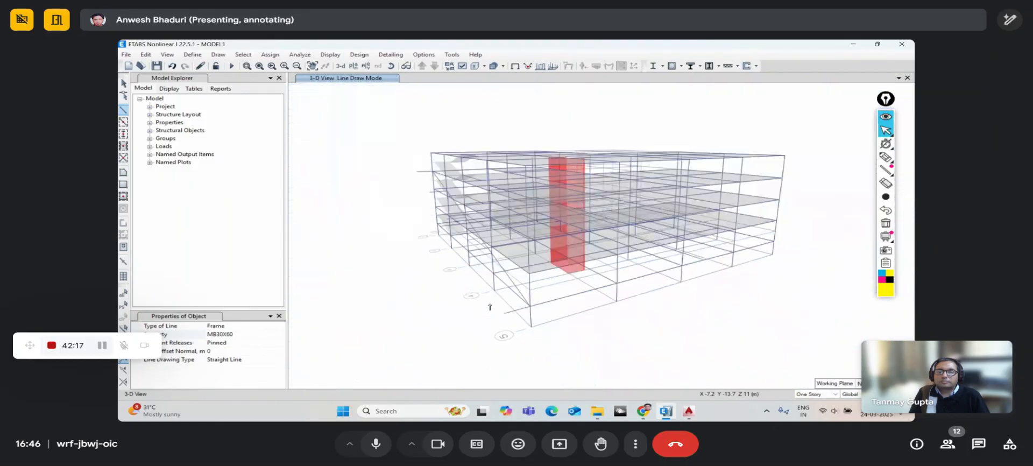
{"action": "key", "text": "Escape"}
{"action": "middle_click_drag", "start_coordinate": [472, 287], "coordinate": [484, 323]}
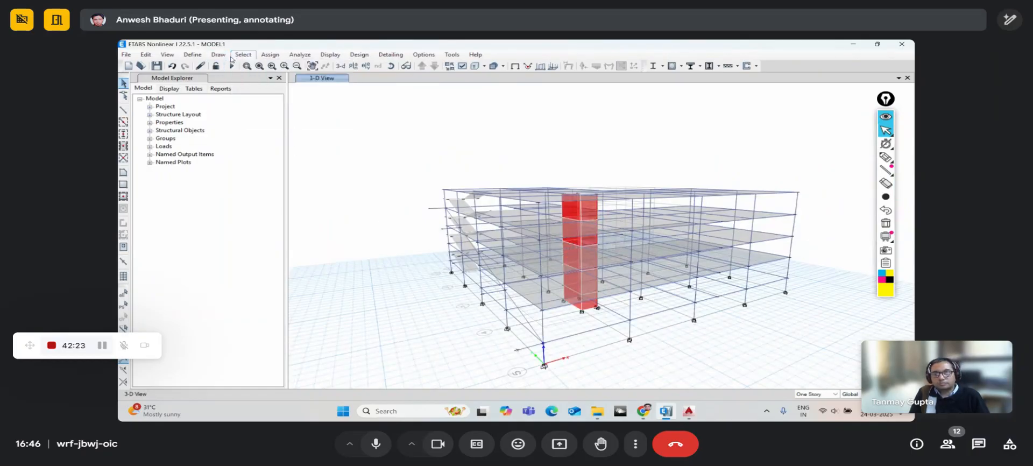
{"action": "left_click", "coordinate": [242, 54]}
- Select the four frame members with section property None by frame section
{"action": "mouse_move", "coordinate": [243, 66]}
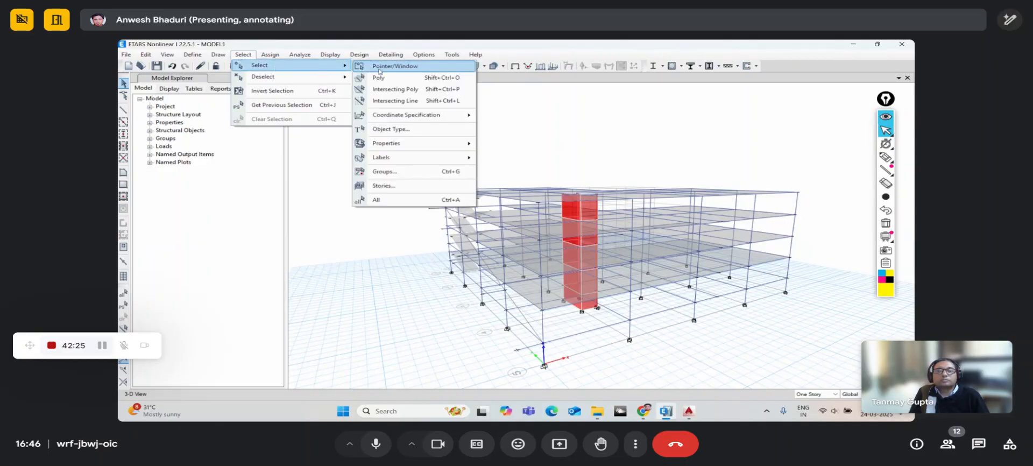
{"action": "mouse_move", "coordinate": [408, 146]}
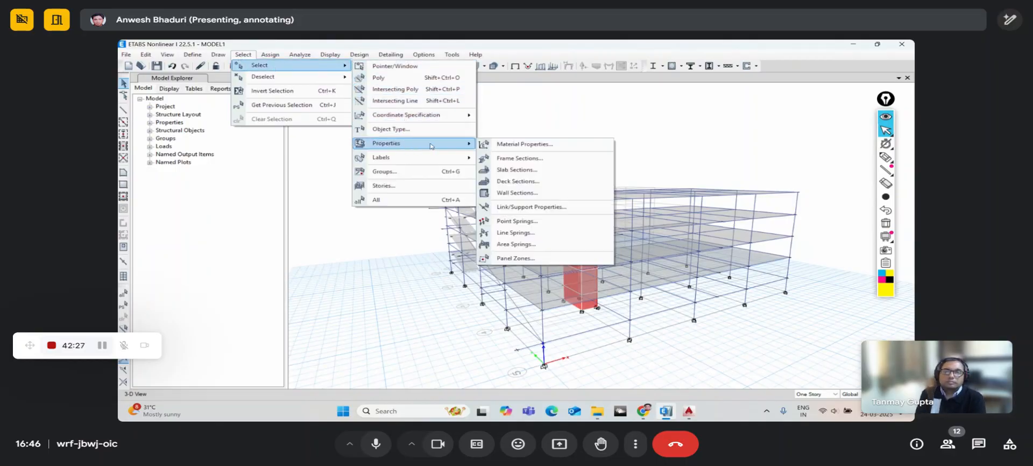
{"action": "left_click", "coordinate": [518, 159]}
{"action": "left_click", "coordinate": [194, 239]}
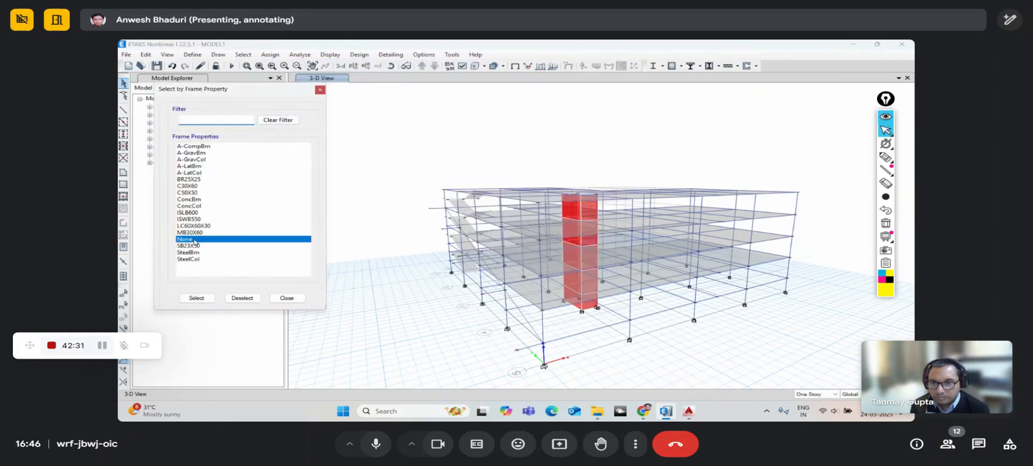
{"action": "left_click", "coordinate": [197, 299]}
{"action": "left_click", "coordinate": [293, 298]}
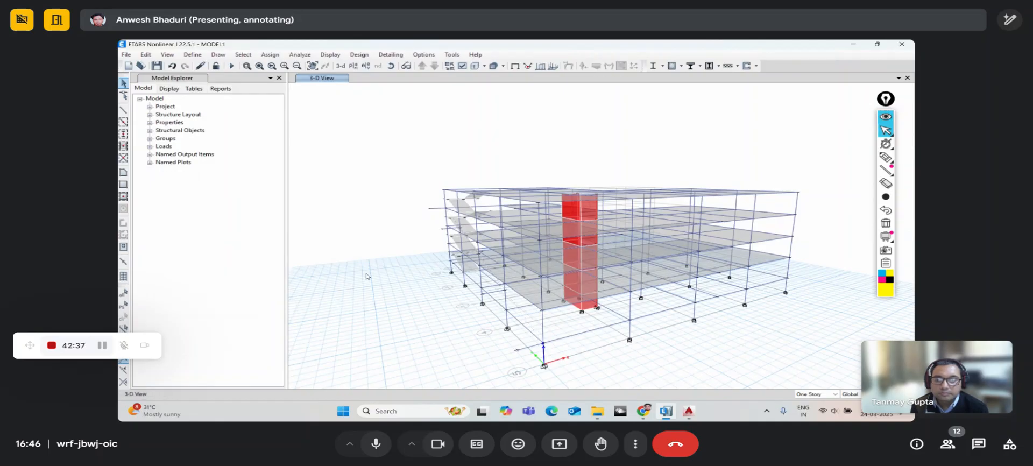
{"action": "left_click", "coordinate": [391, 66]}
{"action": "left_click_drag", "start_coordinate": [532, 350], "coordinate": [511, 325]}
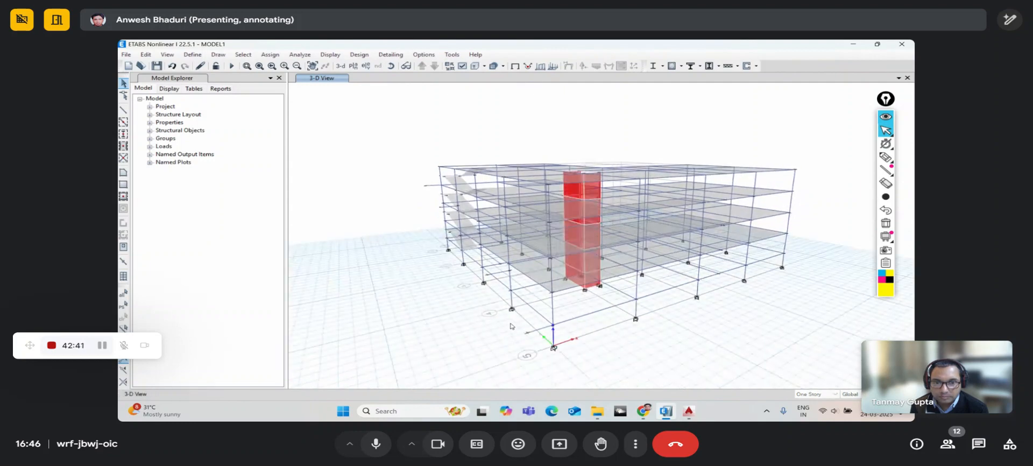
{"action": "left_click", "coordinate": [391, 66]}
{"action": "mouse_move", "coordinate": [489, 307]}
{"action": "left_mouse_down"}
{"action": "mouse_move", "coordinate": [522, 318]}
{"action": "mouse_move", "coordinate": [515, 328]}
{"action": "mouse_move", "coordinate": [493, 310]}
{"action": "left_mouse_up"}
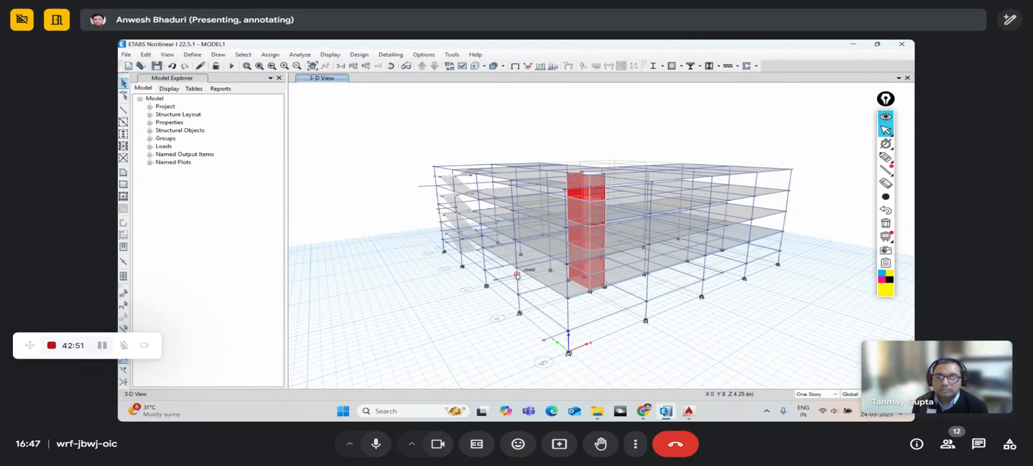
{"action": "left_click", "coordinate": [390, 65]}
{"action": "left_click_drag", "start_coordinate": [436, 153], "coordinate": [525, 324]}
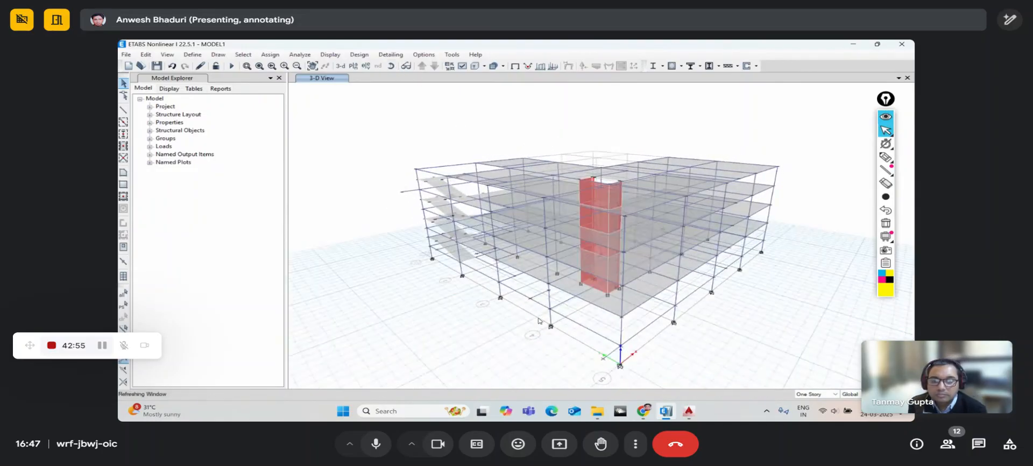
{"action": "scroll", "coordinate": [541, 316], "scroll_direction": "up", "scroll_amount": 6}
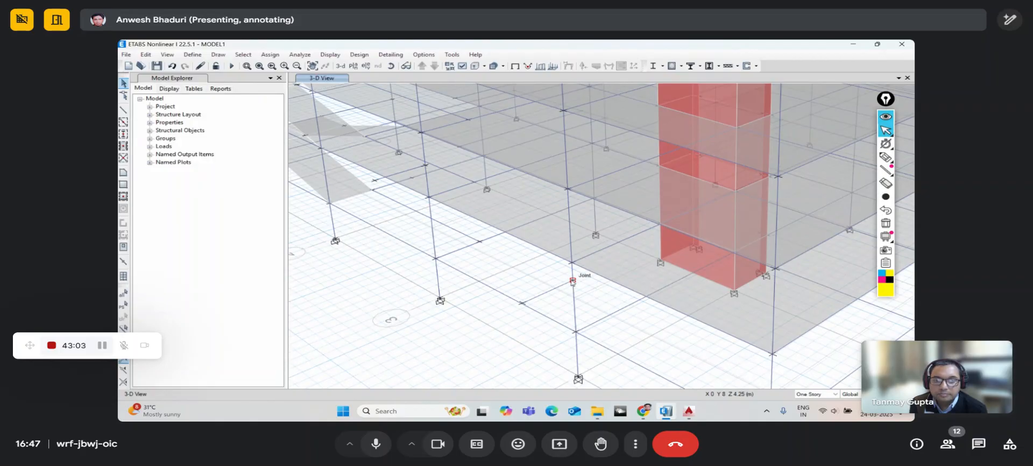
{"action": "middle_click_drag", "start_coordinate": [515, 274], "coordinate": [571, 342]}
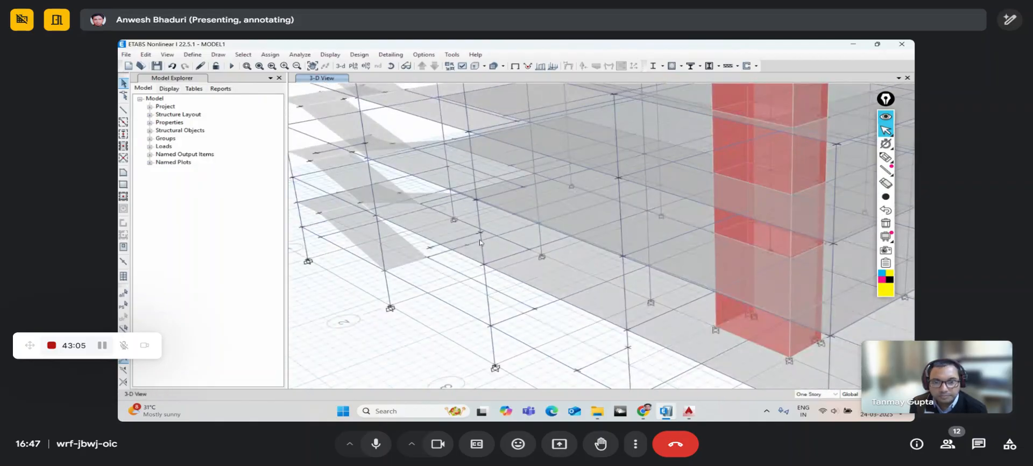
{"action": "middle_click_drag", "start_coordinate": [401, 191], "coordinate": [485, 289]}
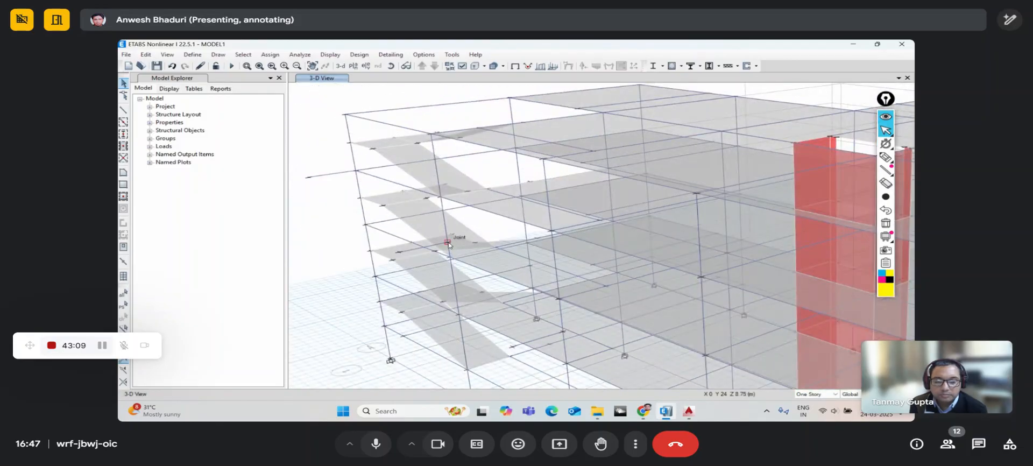
{"action": "middle_click_drag", "start_coordinate": [449, 245], "coordinate": [515, 299]}
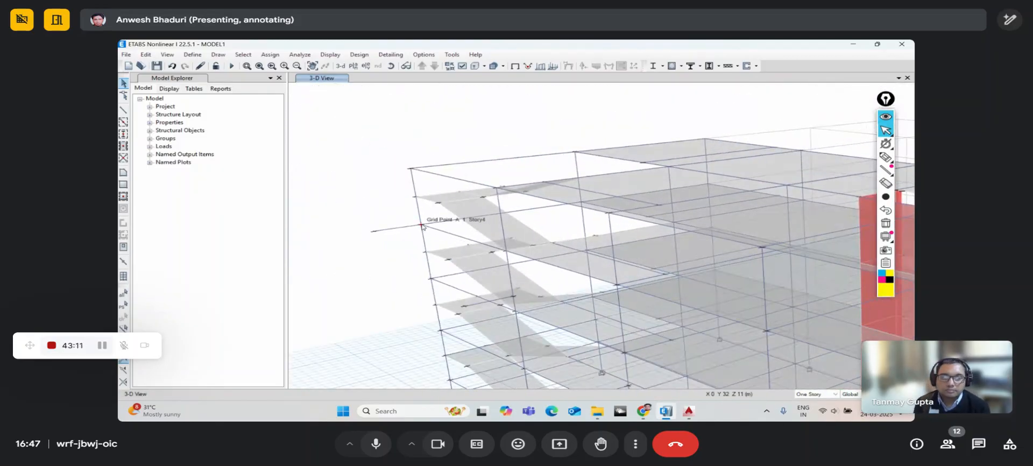
{"action": "scroll", "coordinate": [423, 226], "scroll_direction": "down", "scroll_amount": 5}
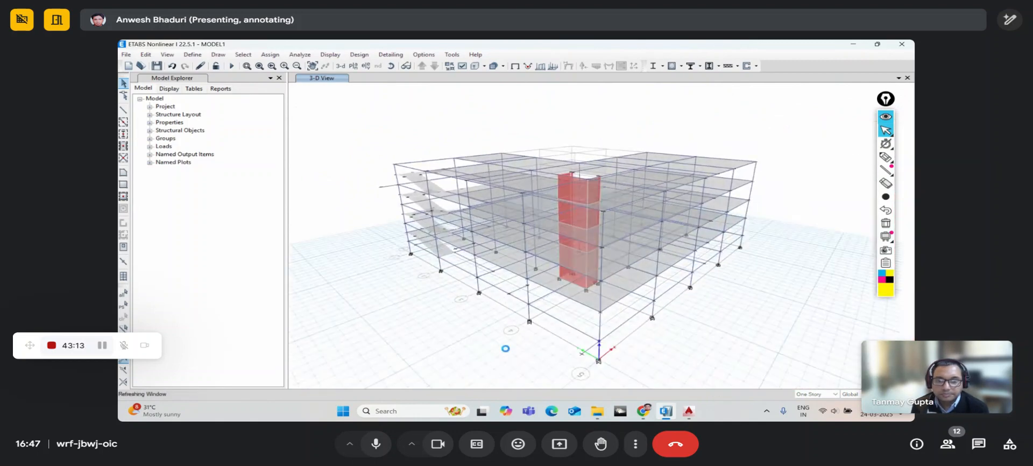
{"action": "left_click", "coordinate": [391, 66]}
{"action": "left_click_drag", "start_coordinate": [599, 308], "coordinate": [560, 356]}
{"action": "middle_click_drag", "start_coordinate": [554, 365], "coordinate": [562, 354]}
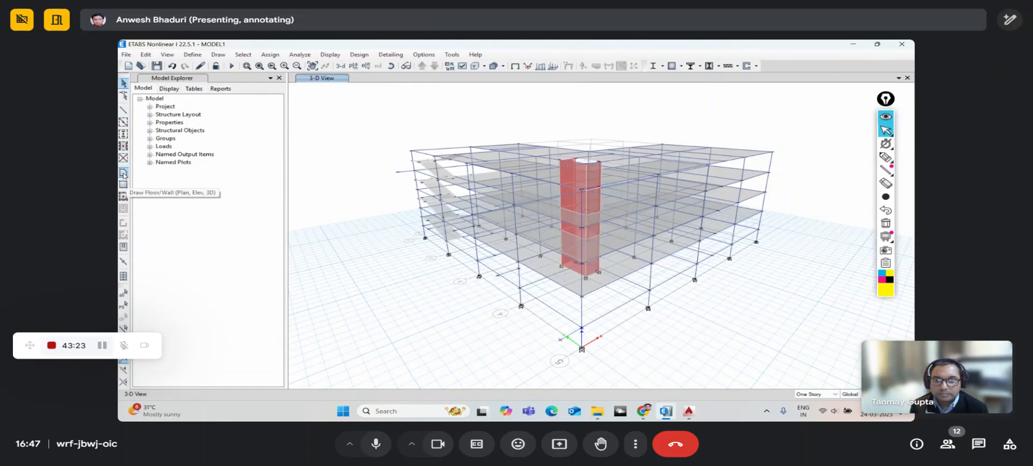
- Start Draw Floor/Wall with RMPS150 as the area section
{"action": "left_click", "coordinate": [123, 173]}
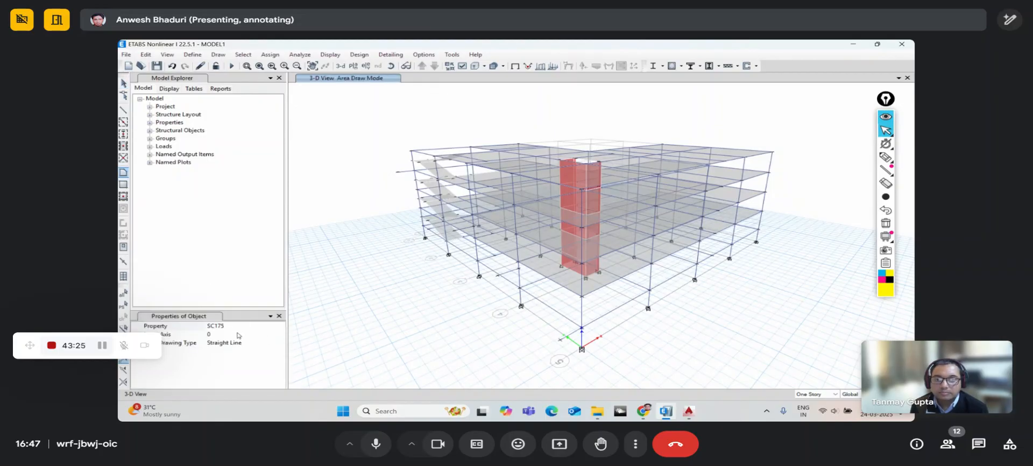
{"action": "left_click", "coordinate": [281, 330]}
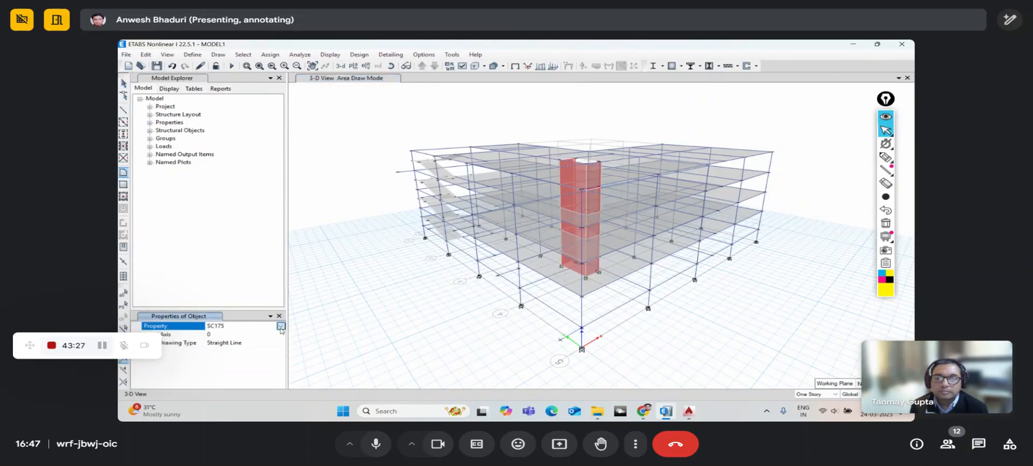
{"action": "left_click", "coordinate": [280, 326]}
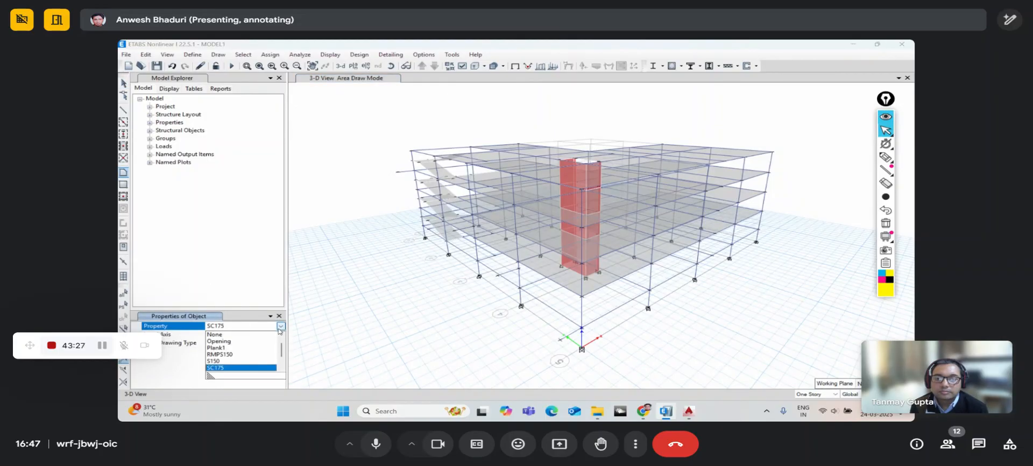
{"action": "left_click", "coordinate": [228, 355]}
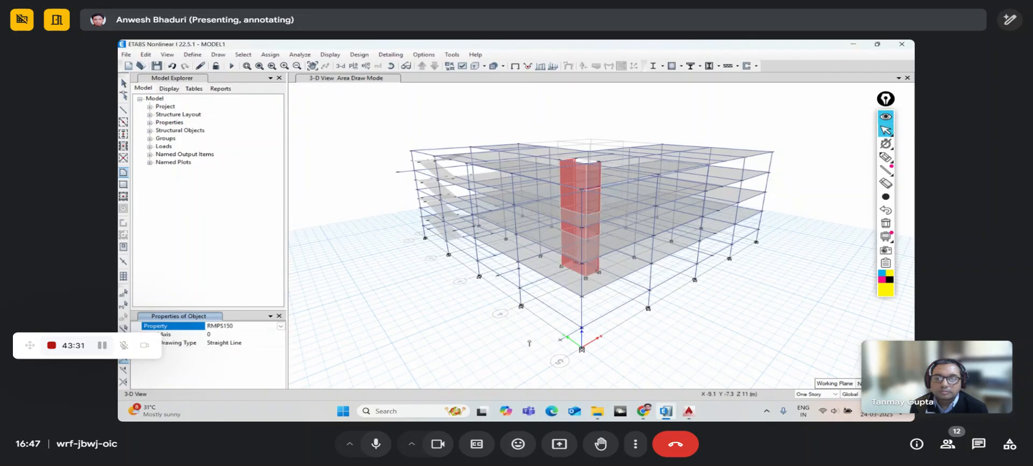
{"action": "left_click", "coordinate": [530, 342]}
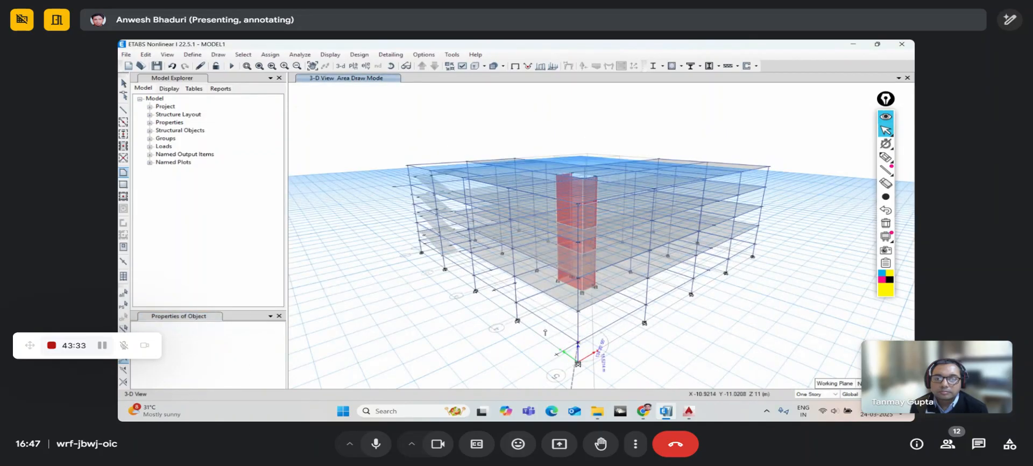
- Draw the first sloping RMPS150 ramp slab between storeys
{"action": "left_click", "coordinate": [494, 291]}
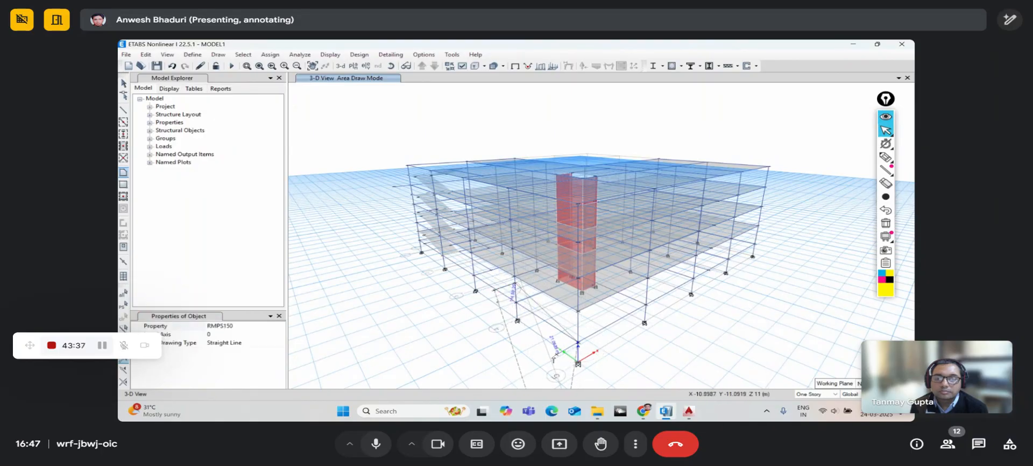
{"action": "left_click", "coordinate": [556, 355]}
{"action": "key", "text": "Return"}
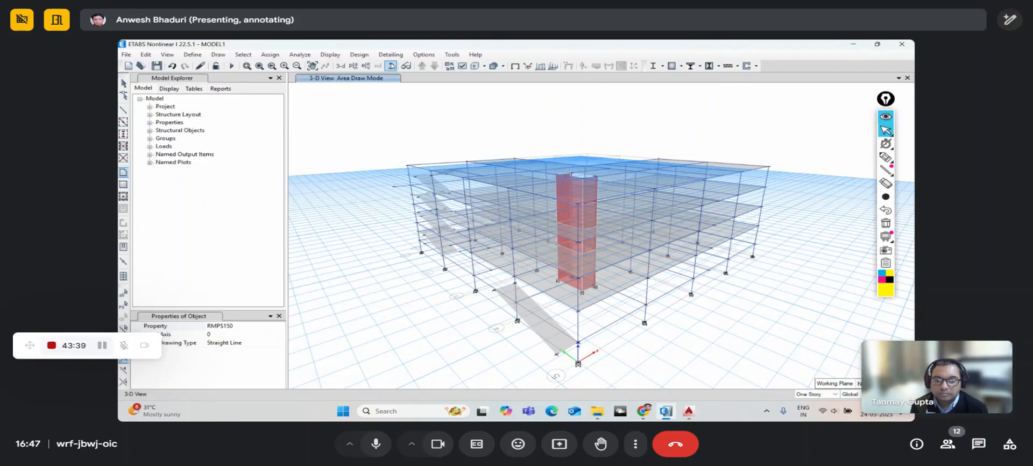
{"action": "left_click", "coordinate": [391, 66]}
{"action": "left_click_drag", "start_coordinate": [500, 315], "coordinate": [518, 336]}
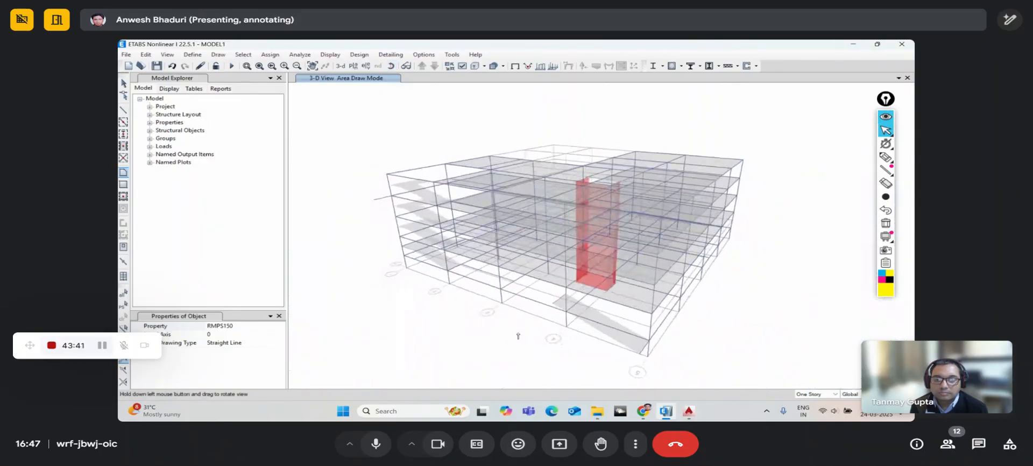
{"action": "scroll", "coordinate": [541, 300], "scroll_direction": "up", "scroll_amount": 6}
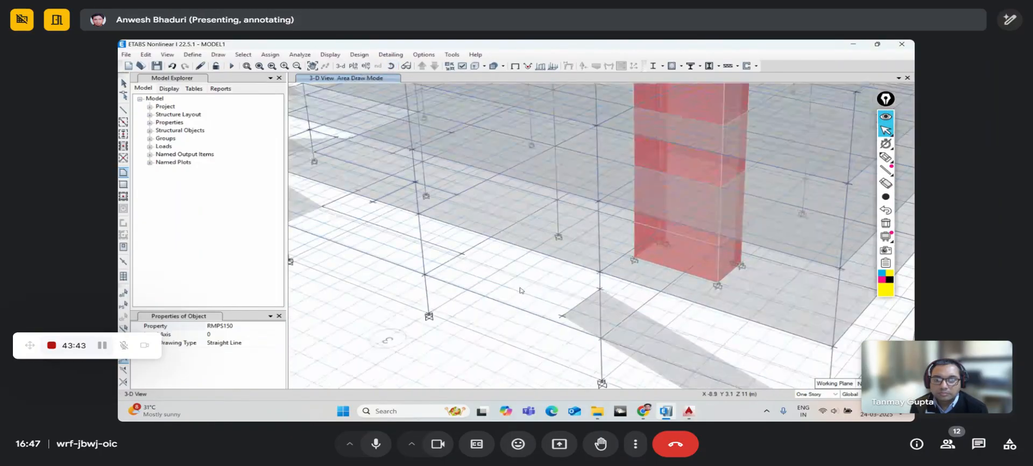
- Draw the remaining inclined ramp slabs along the staircase and exit area drawing
{"action": "left_click", "coordinate": [620, 310]}
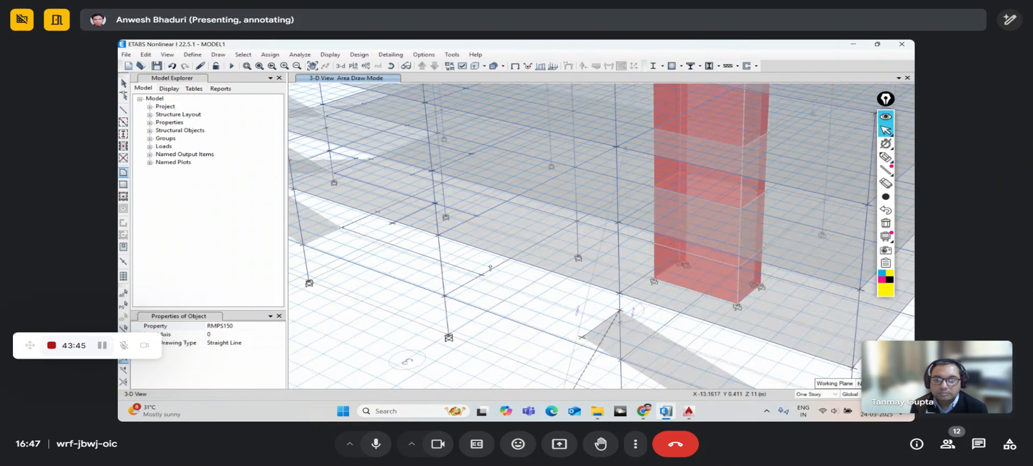
{"action": "left_click", "coordinate": [435, 204]}
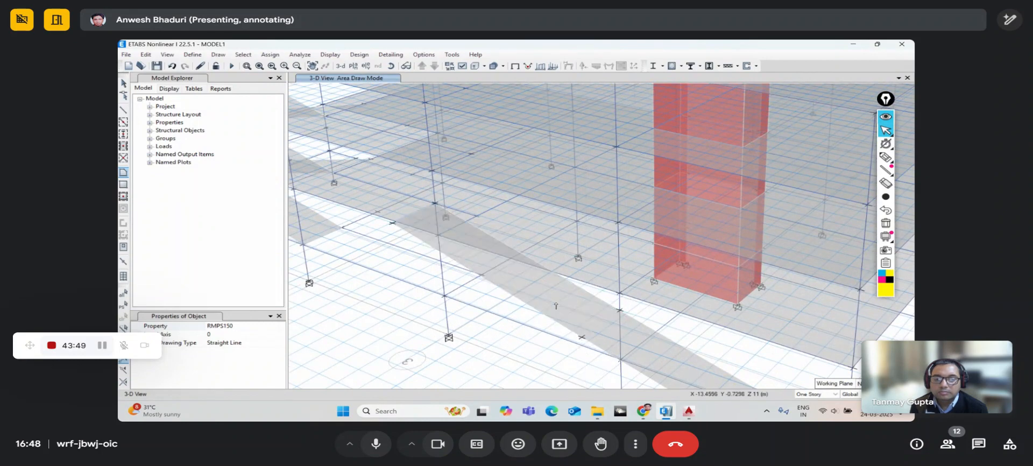
{"action": "scroll", "coordinate": [589, 328], "scroll_direction": "up", "scroll_amount": 4}
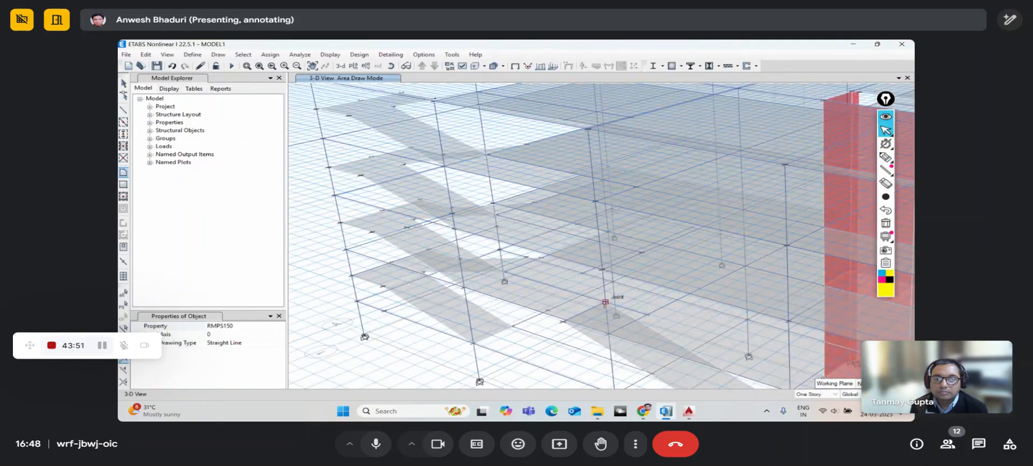
{"action": "left_click", "coordinate": [391, 68]}
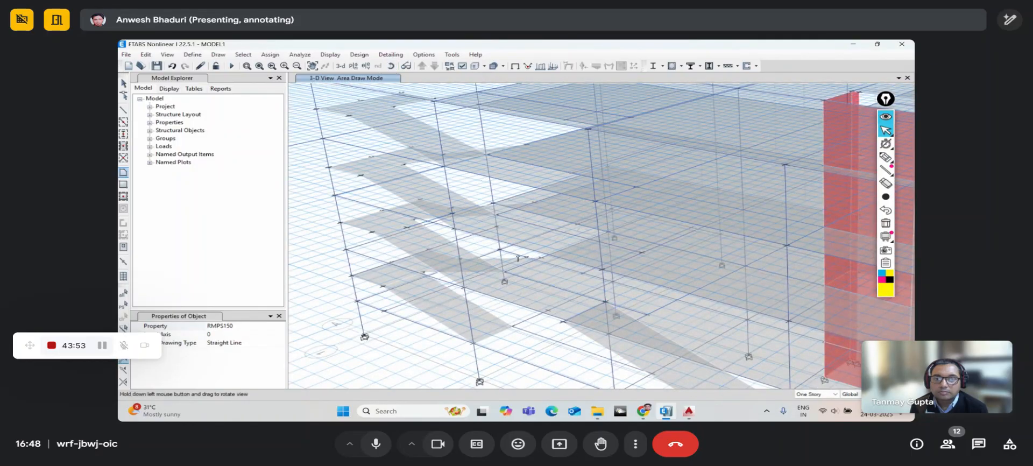
{"action": "left_click_drag", "start_coordinate": [518, 259], "coordinate": [449, 182]}
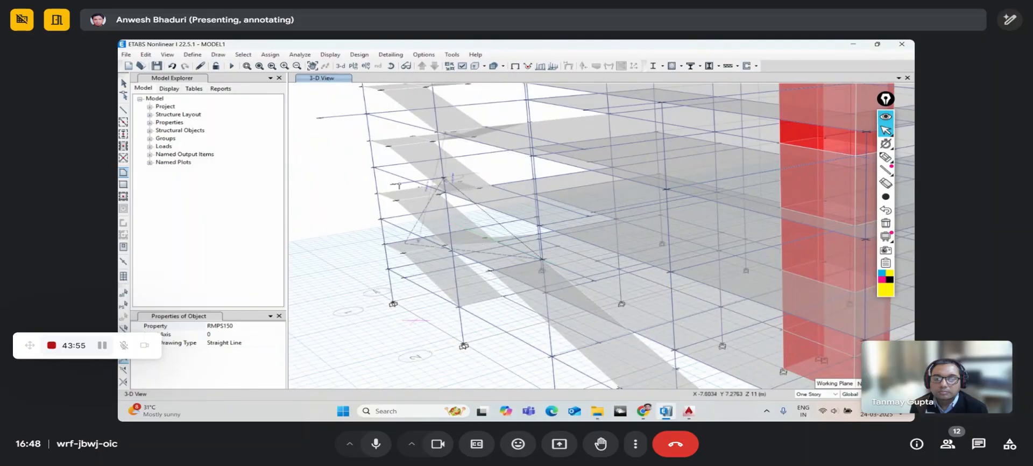
{"action": "double_click", "coordinate": [491, 270]}
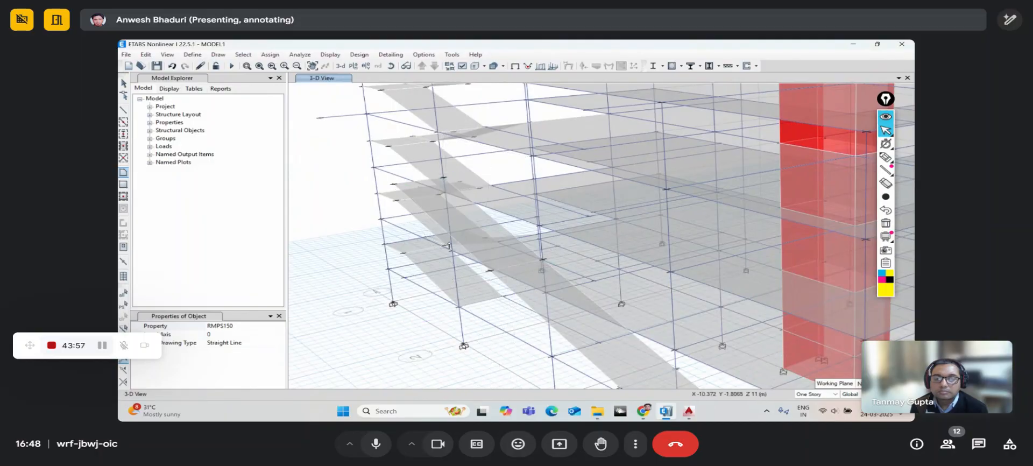
{"action": "middle_click_drag", "start_coordinate": [414, 251], "coordinate": [487, 344]}
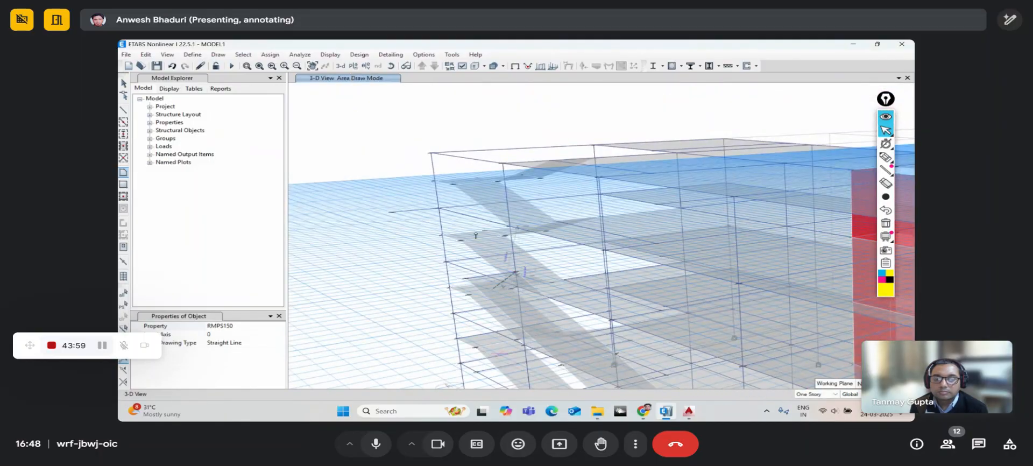
{"action": "double_click", "coordinate": [466, 279]}
{"action": "left_click", "coordinate": [259, 66]}
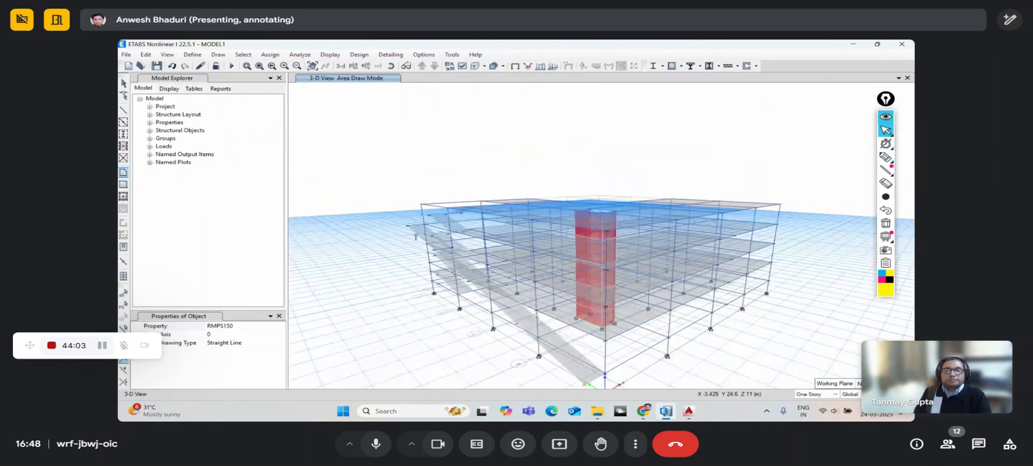
{"action": "key", "text": "Escape"}
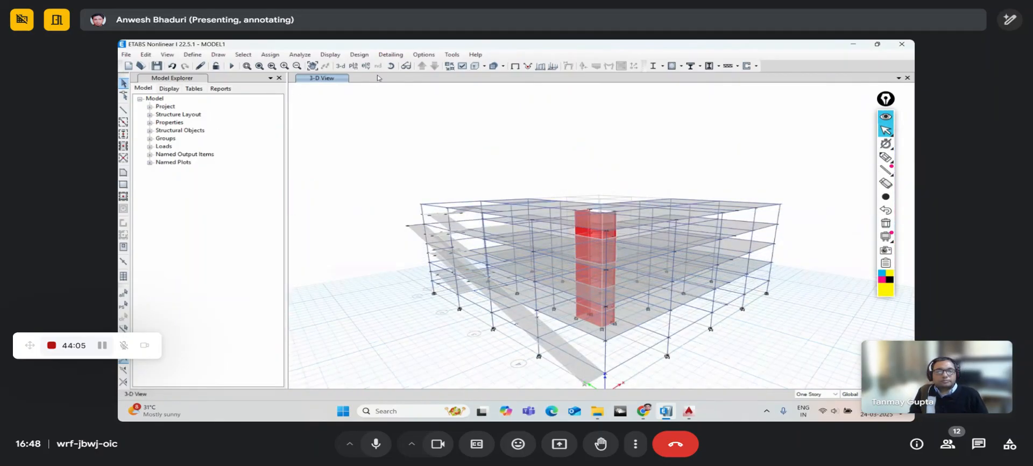
- Orbit and zoom the 3-D view to a near side elevation of the ramps
{"action": "left_click_drag", "start_coordinate": [534, 184], "coordinate": [721, 339]}
{"action": "scroll", "coordinate": [536, 289], "scroll_direction": "up", "scroll_amount": 3}
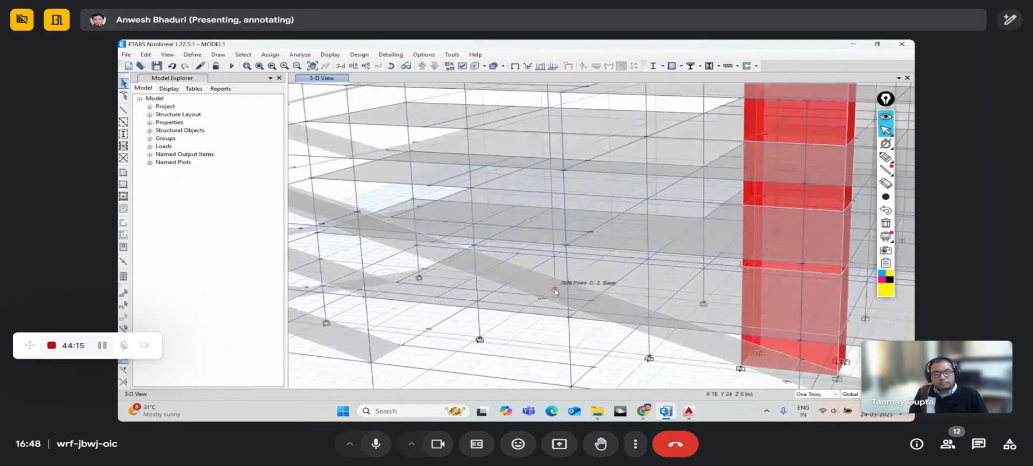
{"action": "scroll", "coordinate": [474, 269], "scroll_direction": "up", "scroll_amount": 1}
{"action": "scroll", "coordinate": [421, 249], "scroll_direction": "down", "scroll_amount": 5}
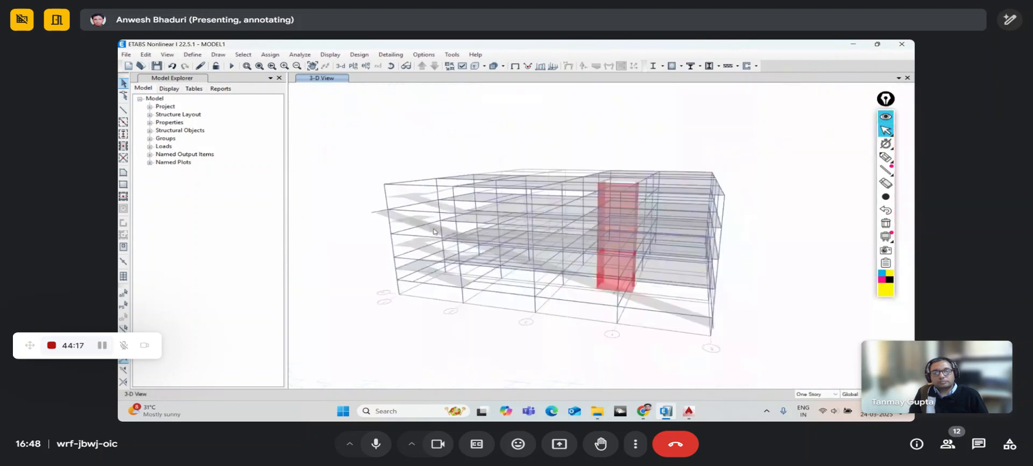
{"action": "scroll", "coordinate": [421, 274], "scroll_direction": "up", "scroll_amount": 4}
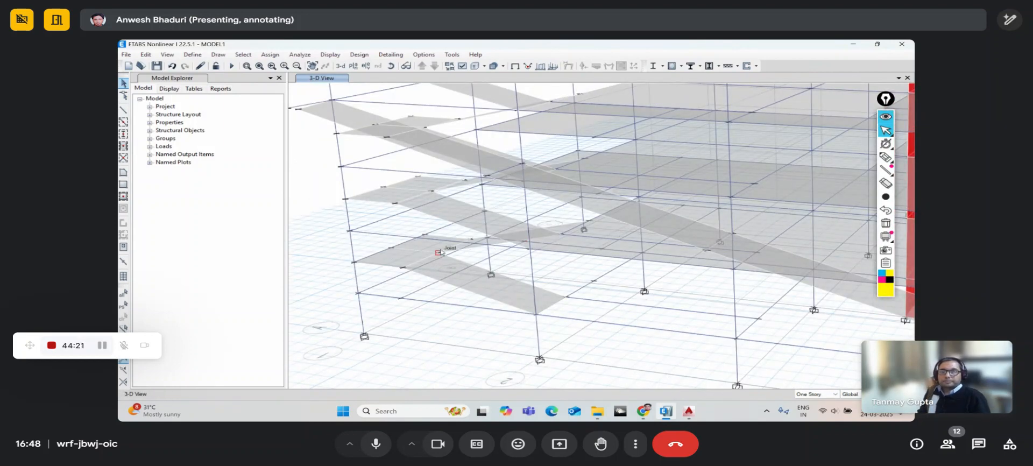
{"action": "scroll", "coordinate": [412, 239], "scroll_direction": "down", "scroll_amount": 5}
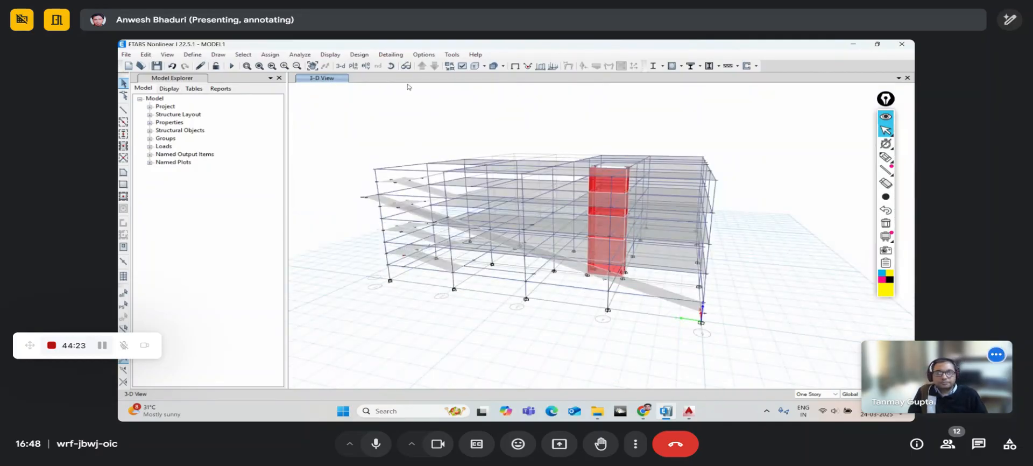
{"action": "left_click", "coordinate": [391, 67]}
{"action": "left_click_drag", "start_coordinate": [717, 333], "coordinate": [673, 334]}
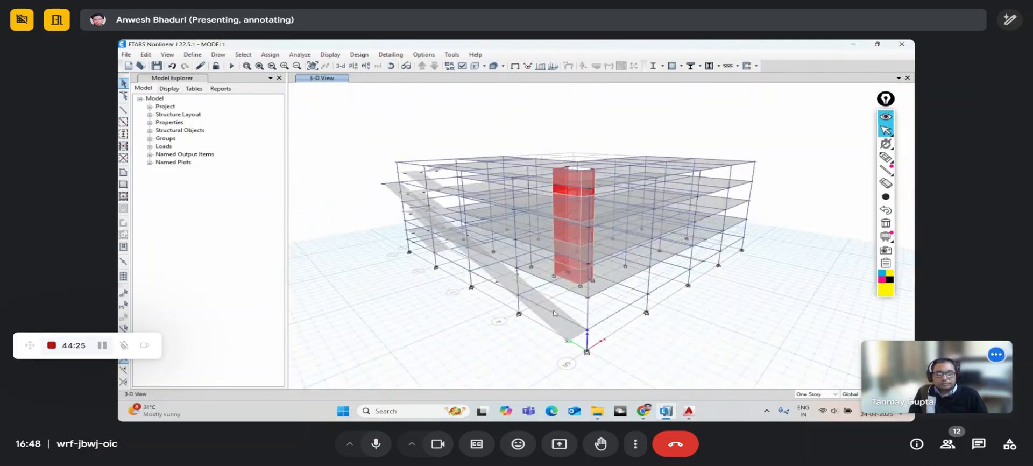
{"action": "scroll", "coordinate": [545, 314], "scroll_direction": "up", "scroll_amount": 4}
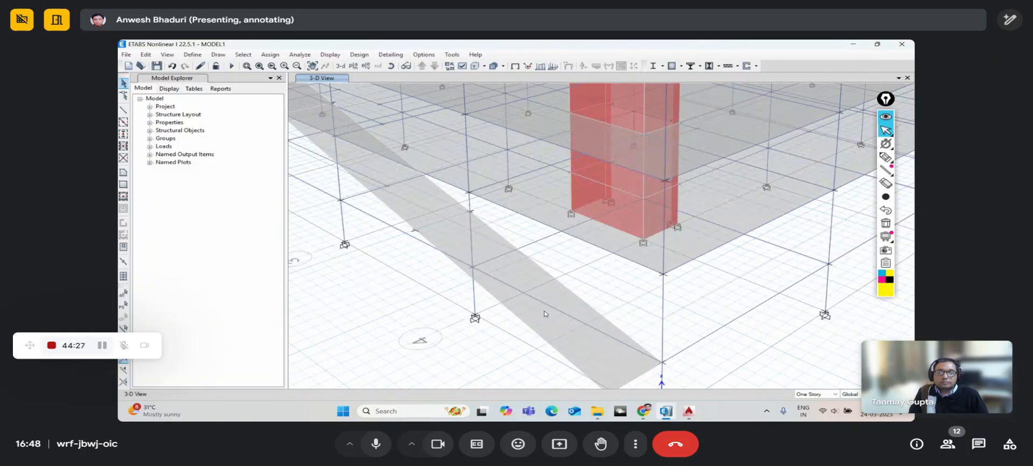
- Select the inclined ramp slab at the front and open the Assign menu
{"action": "left_click", "coordinate": [509, 276]}
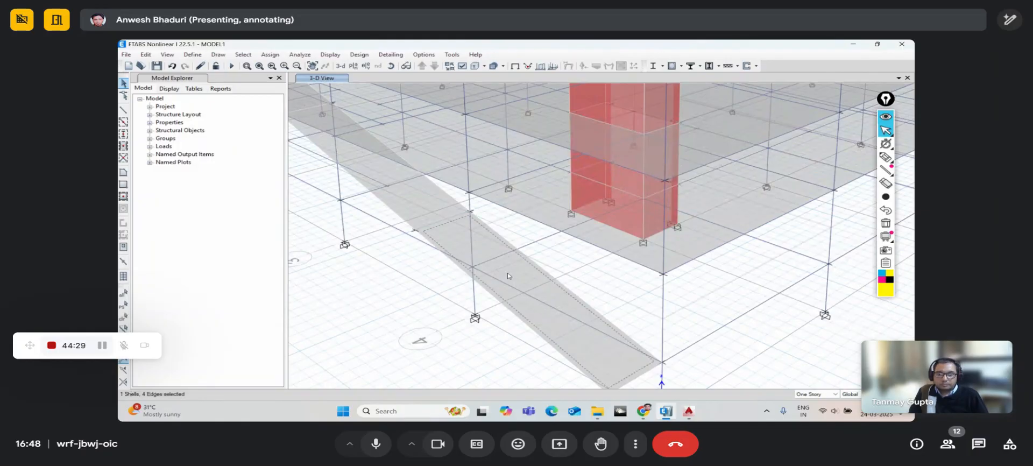
{"action": "scroll", "coordinate": [498, 263], "scroll_direction": "down", "scroll_amount": 5}
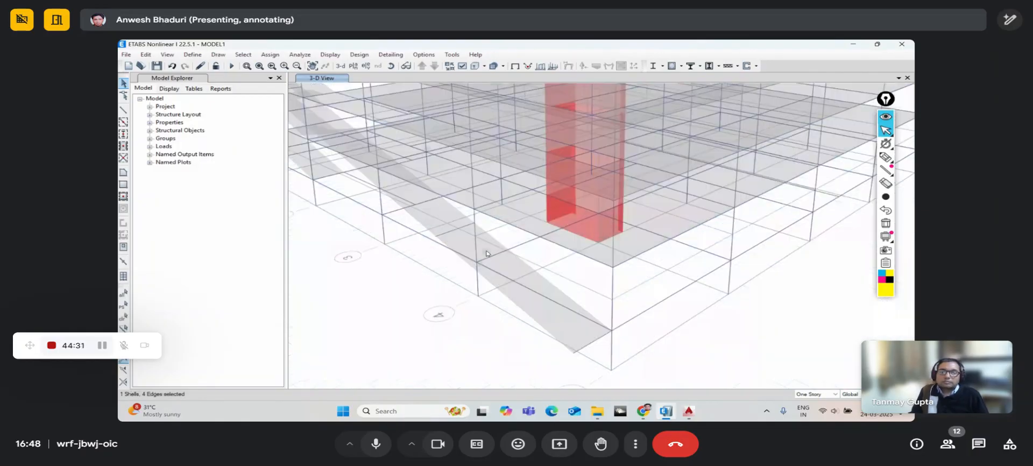
{"action": "left_click", "coordinate": [270, 55]}
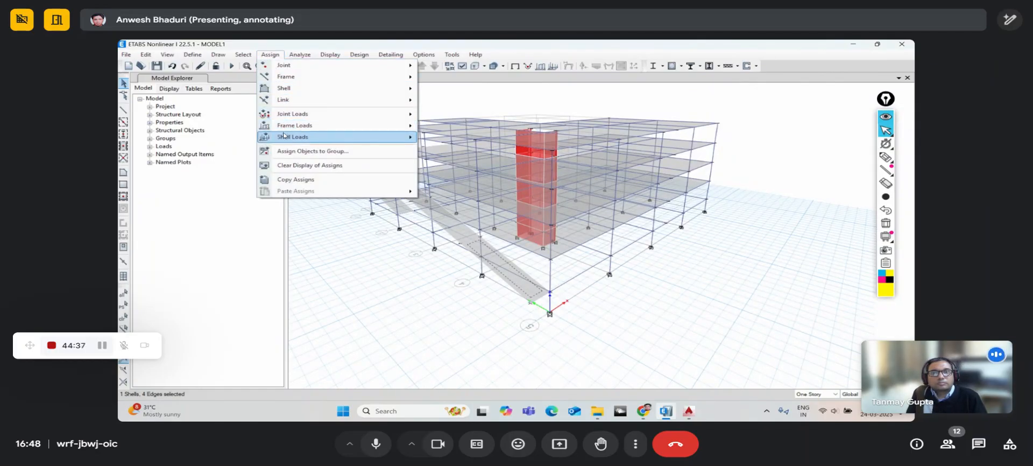
{"action": "mouse_move", "coordinate": [284, 138]}
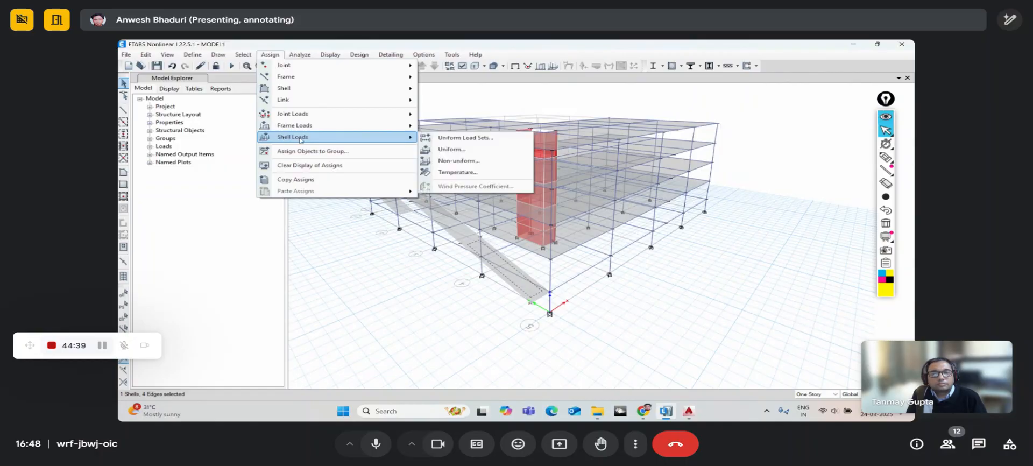
{"action": "left_click", "coordinate": [439, 150]}
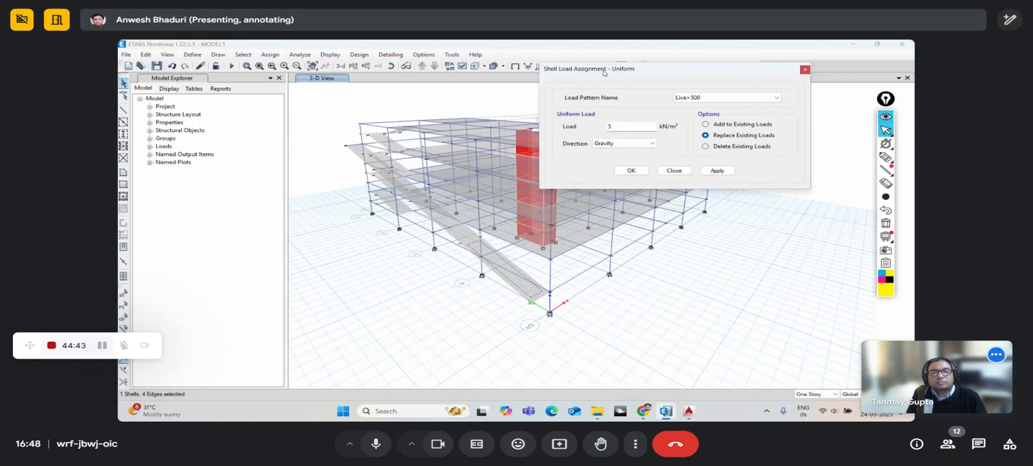
{"action": "left_click_drag", "start_coordinate": [604, 72], "coordinate": [653, 80]}
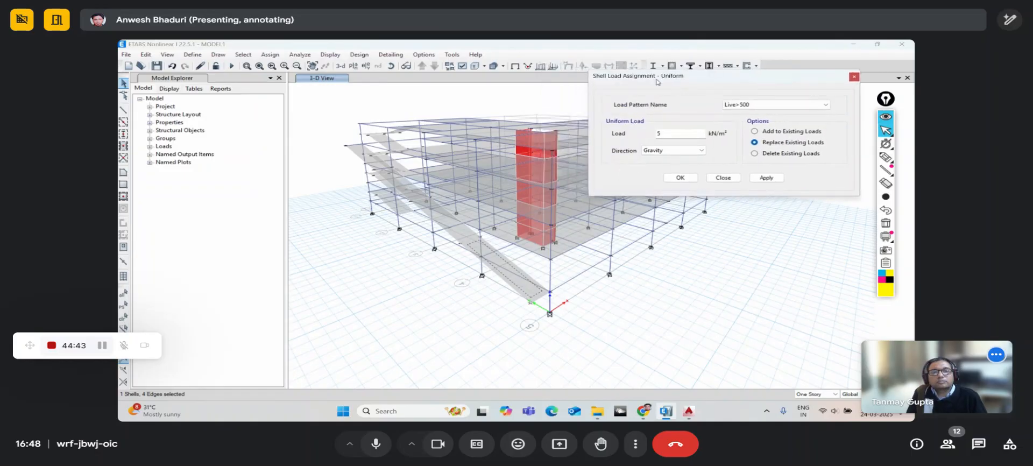
{"action": "left_click", "coordinate": [761, 105]}
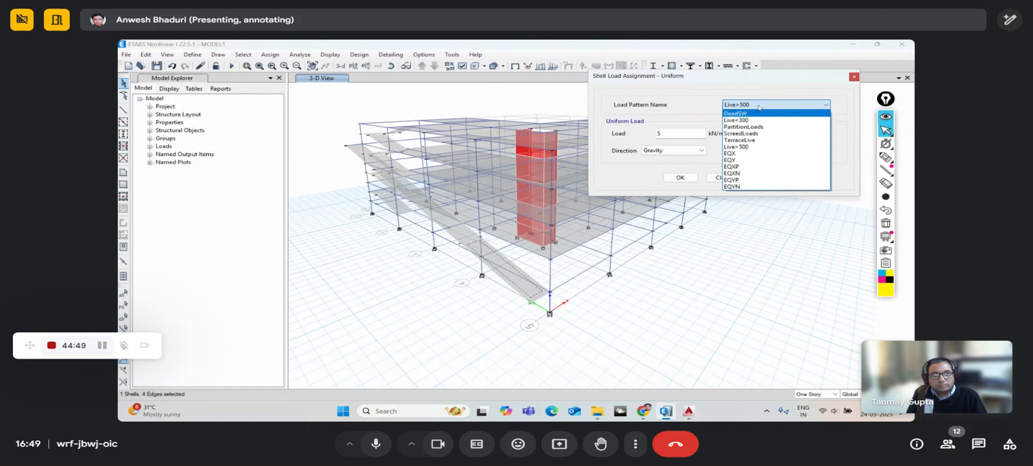
{"action": "left_click", "coordinate": [759, 105]}
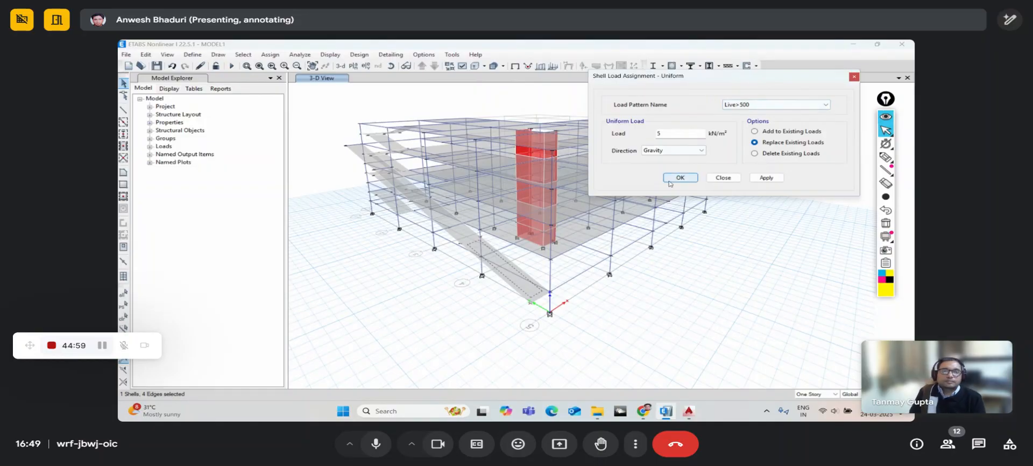
{"action": "left_click", "coordinate": [724, 182]}
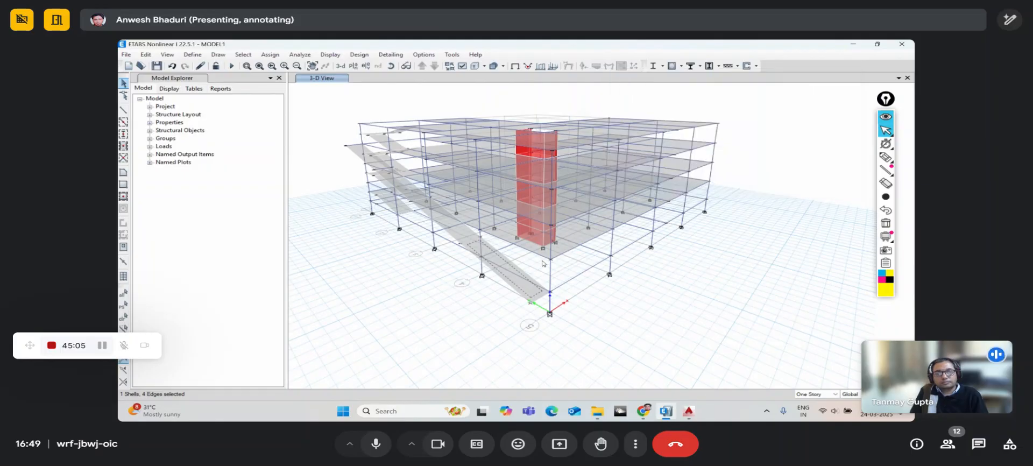
{"action": "left_click", "coordinate": [528, 290]}
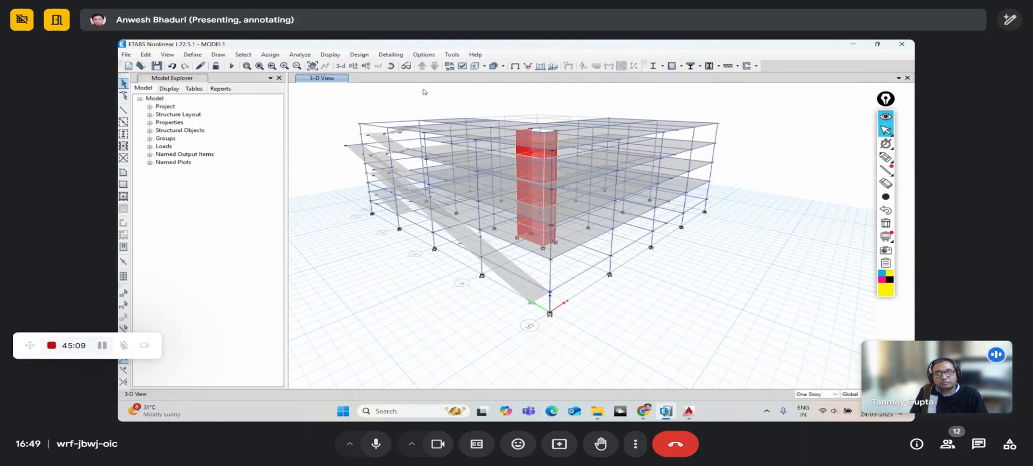
- Zoom out and orbit the 3-D model to inspect the frame from several sides
{"action": "left_click", "coordinate": [391, 66]}
{"action": "mouse_move", "coordinate": [646, 296]}
{"action": "left_mouse_down"}
{"action": "mouse_move", "coordinate": [429, 295]}
{"action": "mouse_move", "coordinate": [661, 294]}
{"action": "left_mouse_up"}
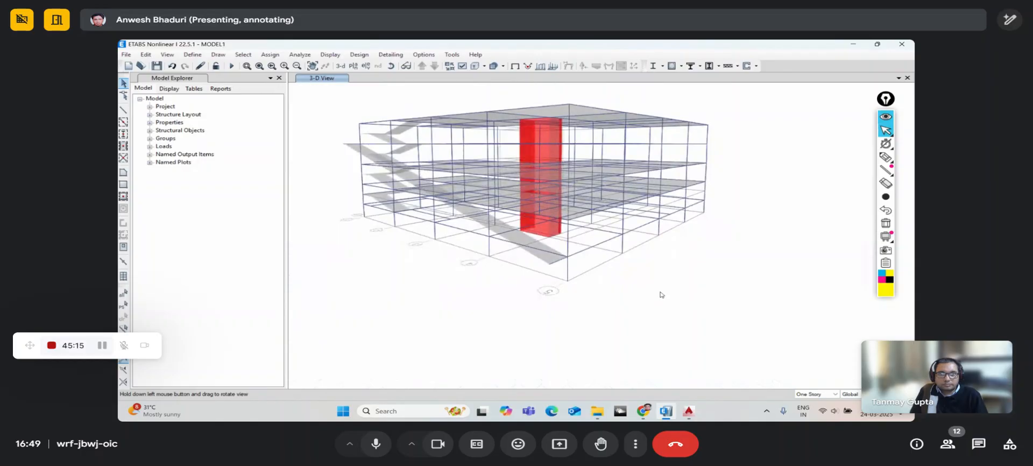
{"action": "scroll", "coordinate": [572, 312], "scroll_direction": "up", "scroll_amount": 5}
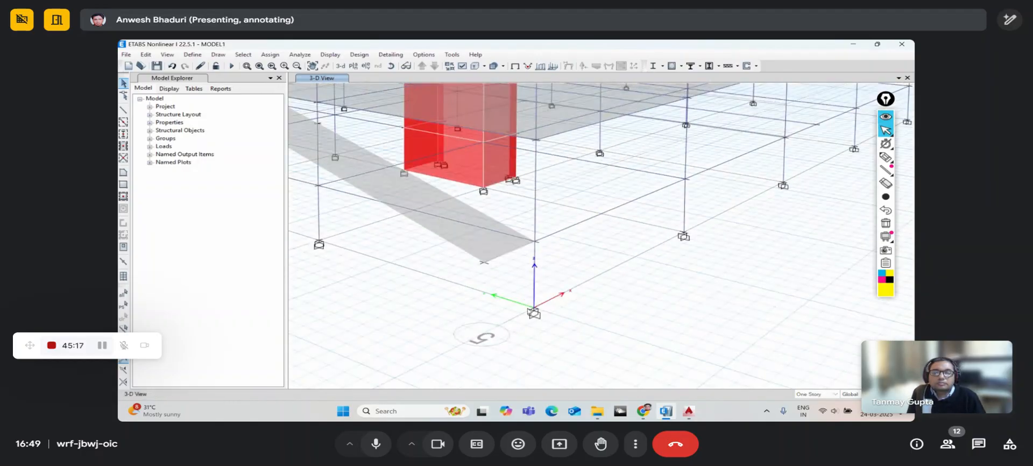
{"action": "scroll", "coordinate": [621, 233], "scroll_direction": "down", "scroll_amount": 5}
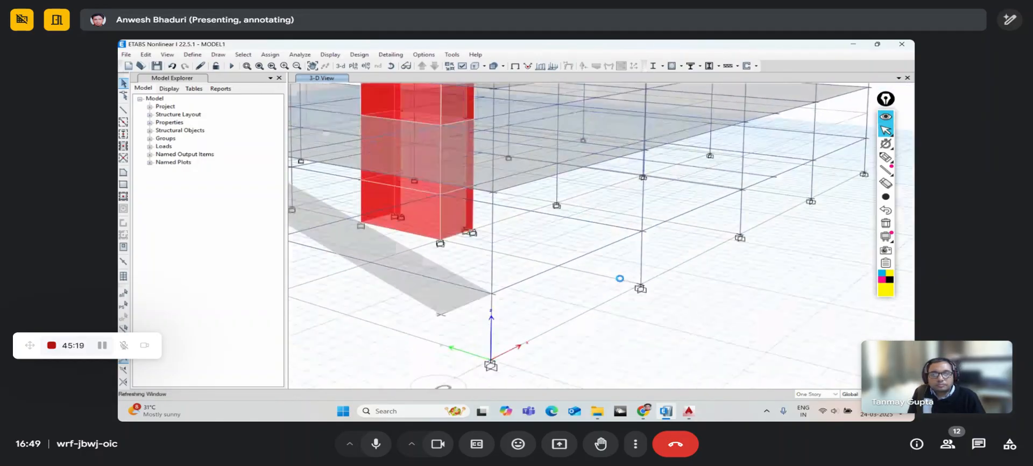
{"action": "left_click", "coordinate": [391, 65]}
{"action": "left_click_drag", "start_coordinate": [673, 290], "coordinate": [693, 293]}
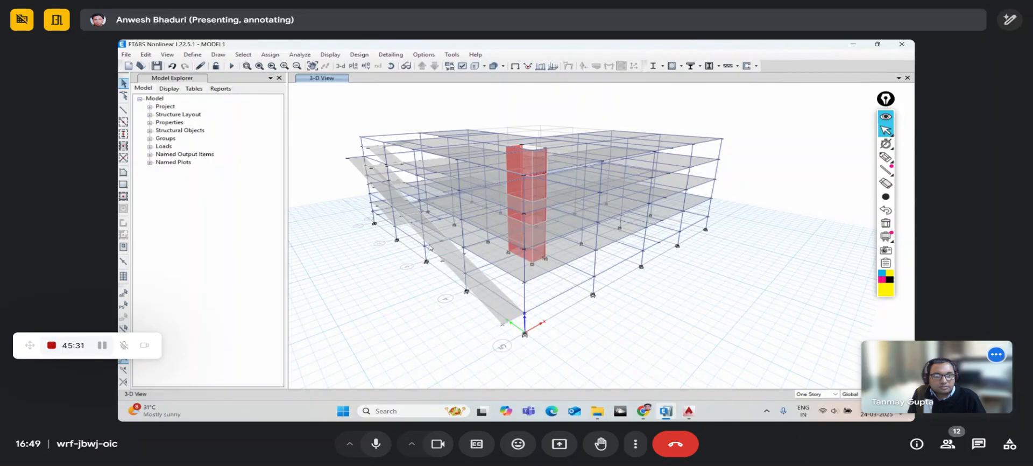
{"action": "left_click", "coordinate": [391, 65]}
{"action": "left_click_drag", "start_coordinate": [477, 261], "coordinate": [445, 253]}
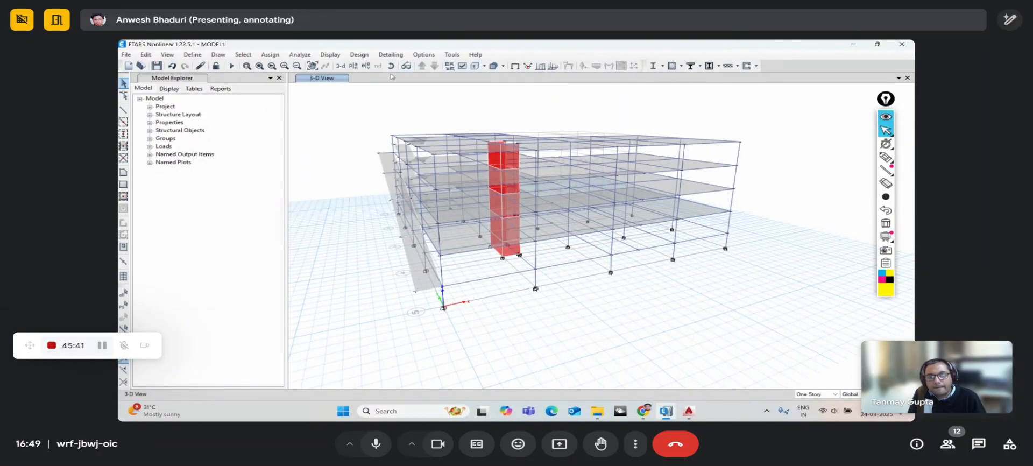
{"action": "left_click_drag", "start_coordinate": [488, 298], "coordinate": [432, 274]}
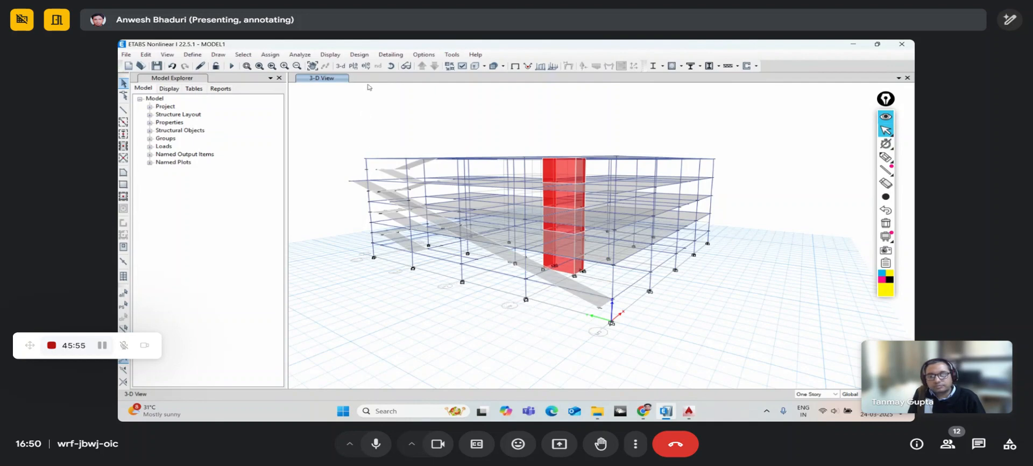
- Orbit to a corner view showing the full frame, then open the Edit menu
{"action": "left_click", "coordinate": [391, 66]}
{"action": "left_click_drag", "start_coordinate": [634, 303], "coordinate": [577, 309]}
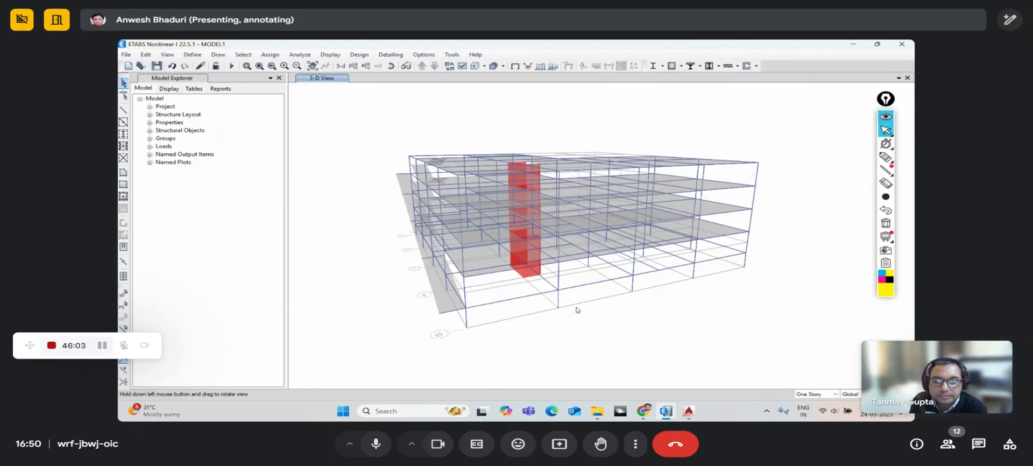
{"action": "left_click_drag", "start_coordinate": [576, 309], "coordinate": [577, 309]}
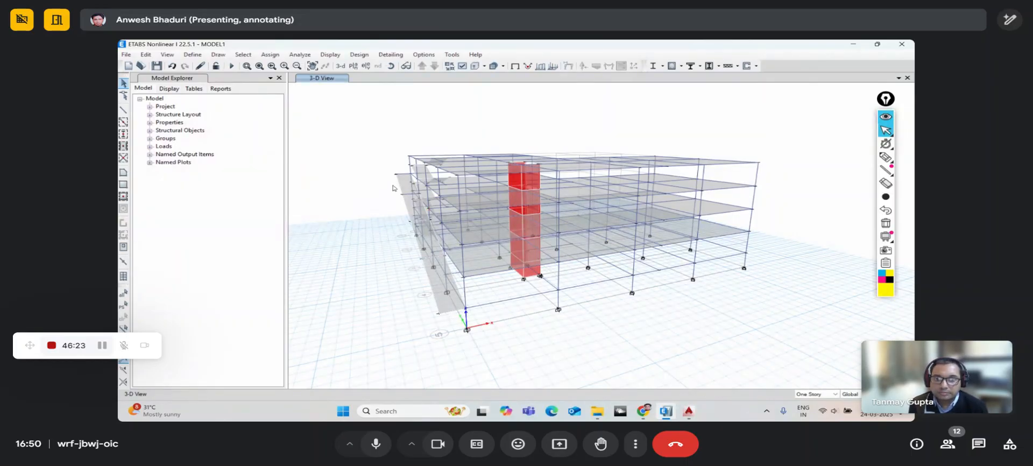
{"action": "left_click", "coordinate": [392, 66]}
{"action": "left_click_drag", "start_coordinate": [445, 336], "coordinate": [493, 348]}
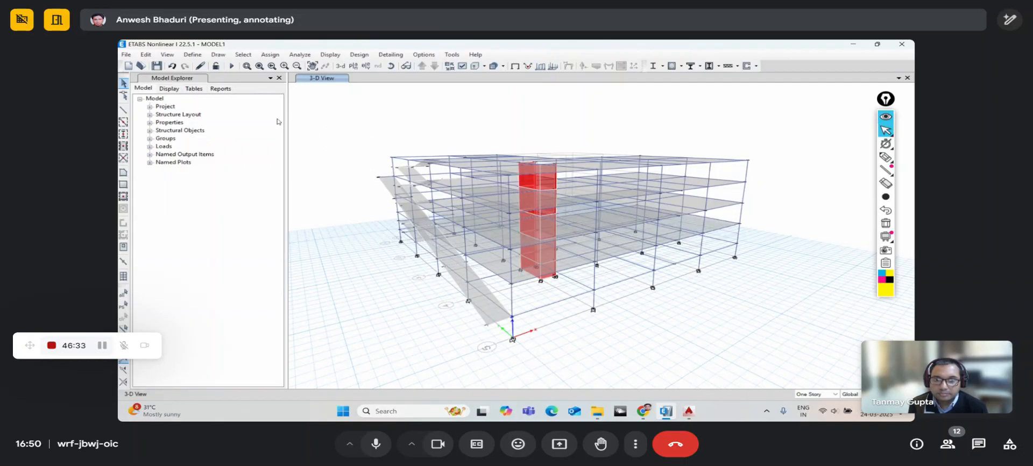
{"action": "left_click", "coordinate": [146, 55]}
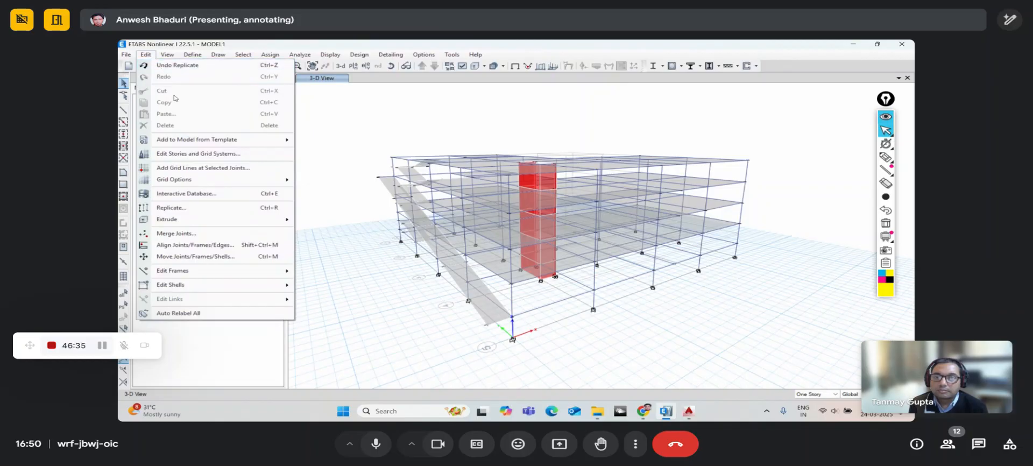
- Add X grid line A' at ordinate -2 m to grid system G1 and refresh the 3-D model
{"action": "left_click", "coordinate": [184, 155]}
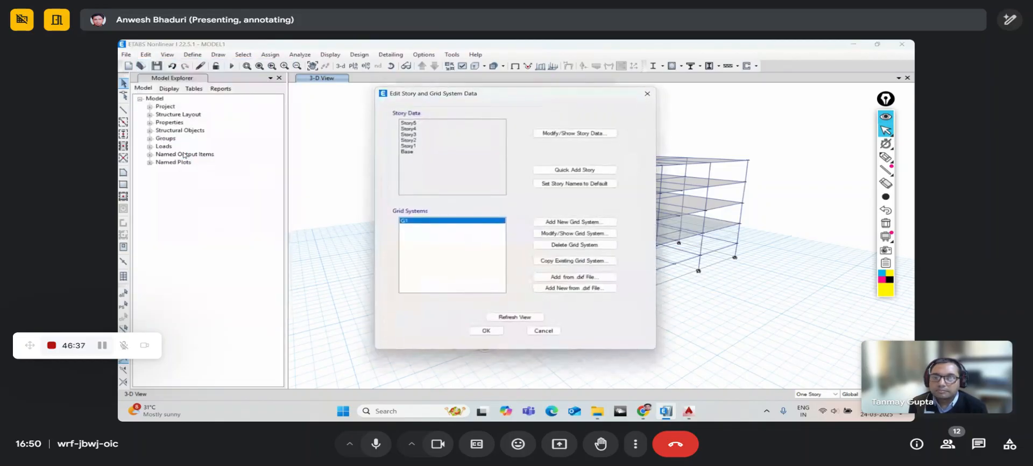
{"action": "left_click", "coordinate": [543, 235]}
{"action": "left_click_drag", "start_coordinate": [461, 62], "coordinate": [405, 68]}
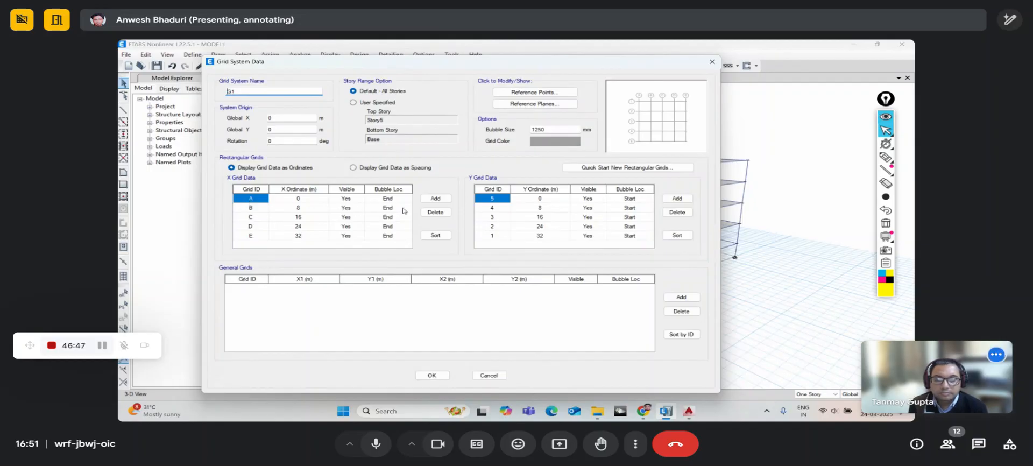
{"action": "left_click", "coordinate": [435, 199]}
{"action": "left_click", "coordinate": [255, 237]}
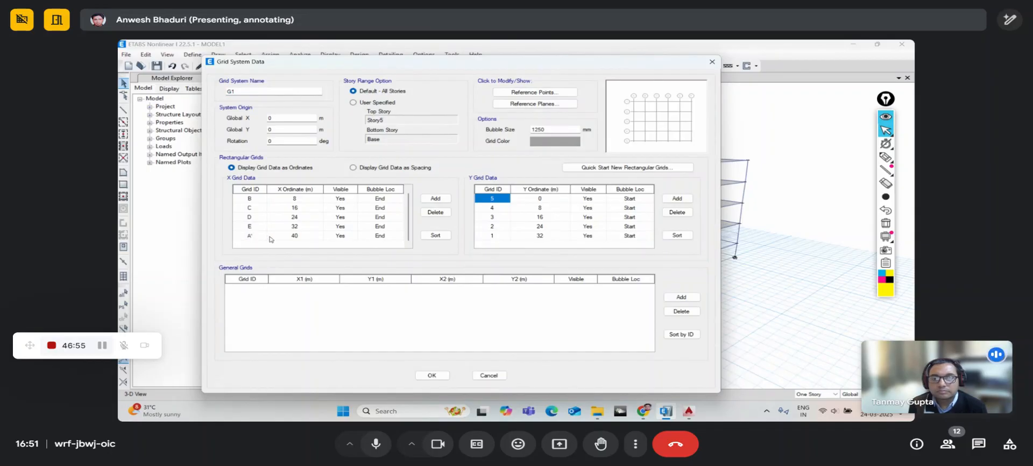
{"action": "left_click", "coordinate": [306, 238]}
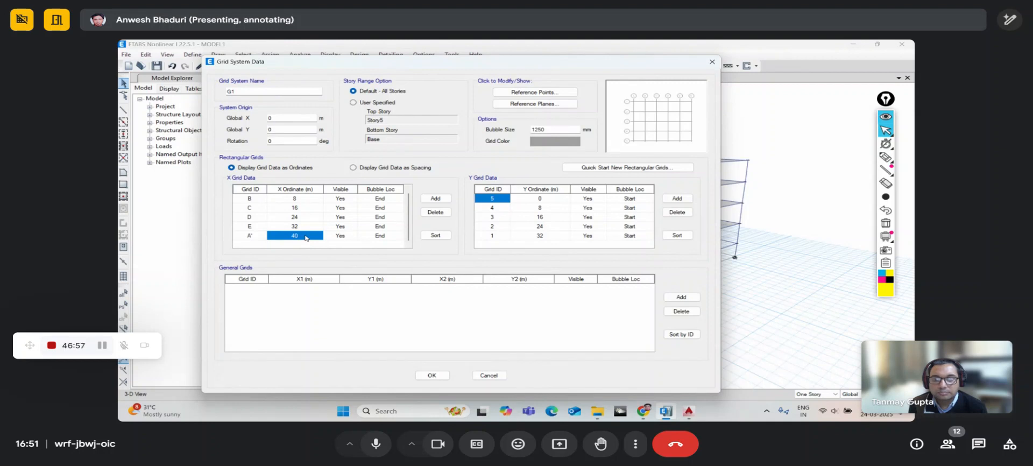
{"action": "key", "text": "BackSpace"}
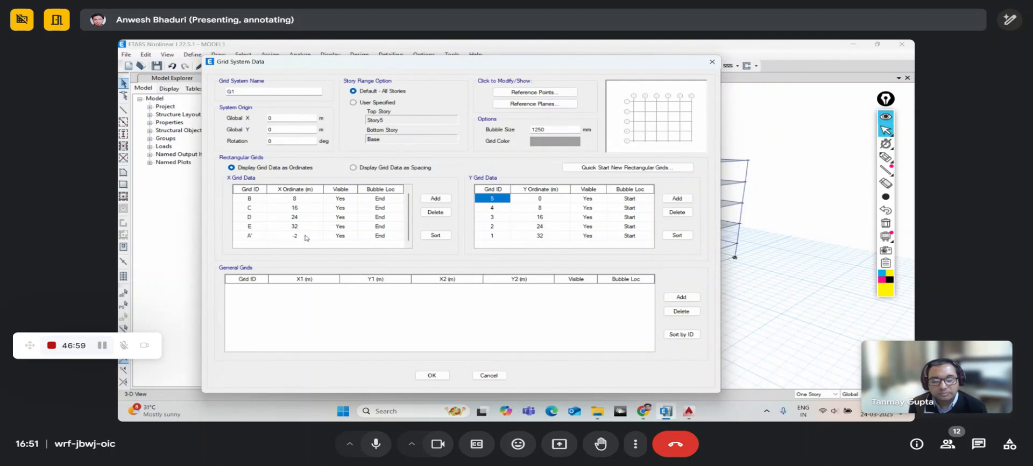
{"action": "left_click", "coordinate": [428, 375]}
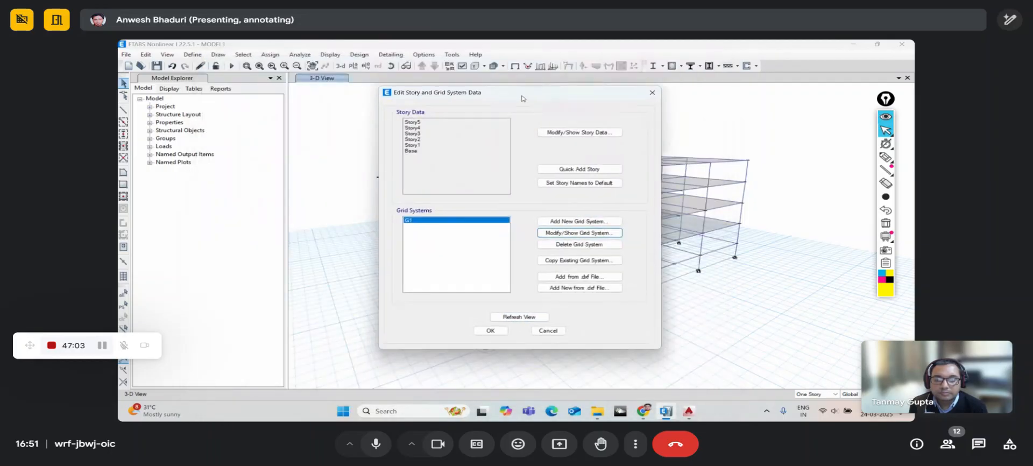
{"action": "left_click", "coordinate": [719, 272]}
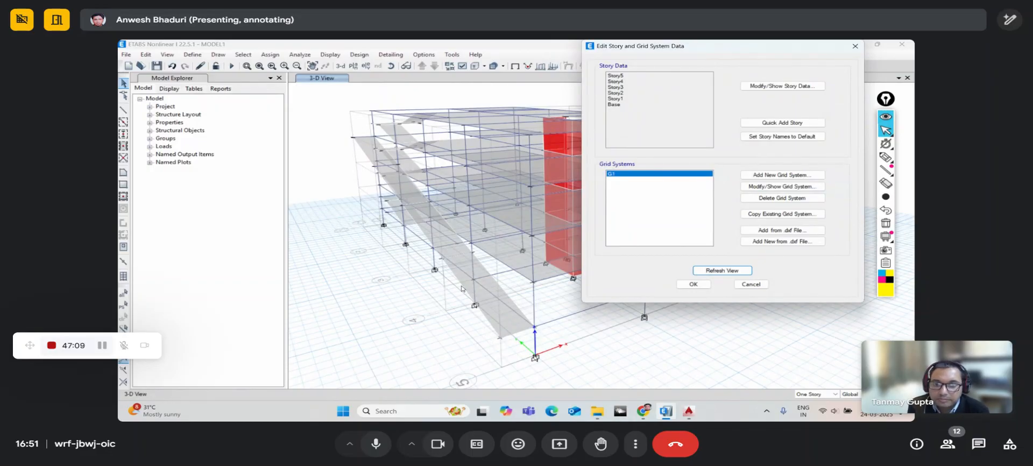
{"action": "left_click", "coordinate": [696, 285]}
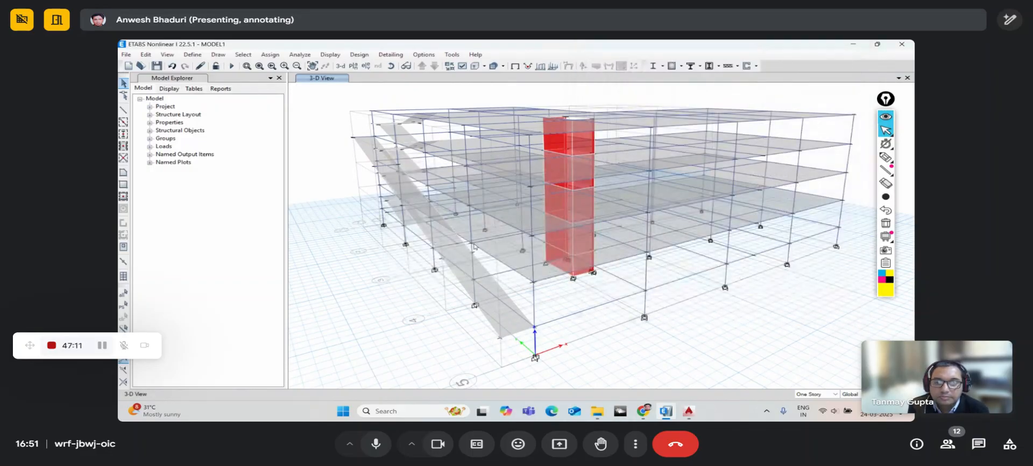
- Display the Story3 plan (Z = 8 m) and pan to the new grid line A' beside grid A
{"action": "left_click", "coordinate": [353, 65]}
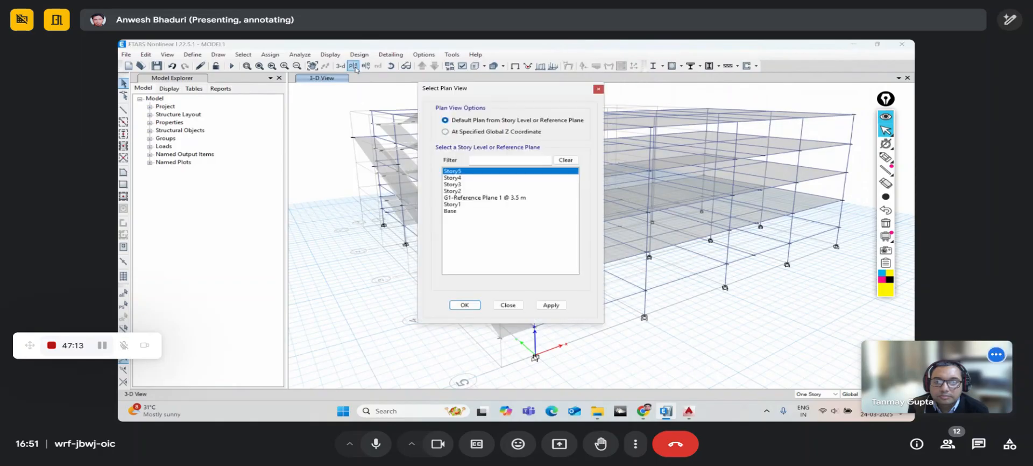
{"action": "left_click", "coordinate": [458, 184]}
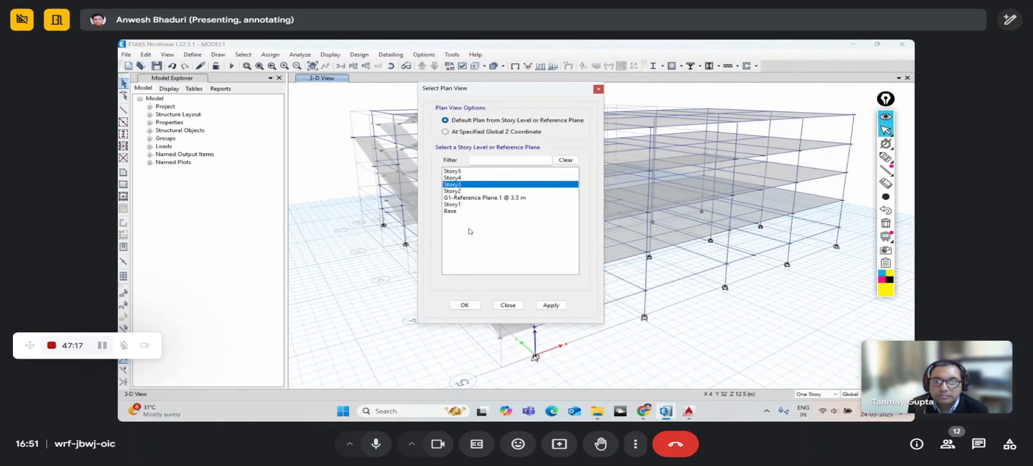
{"action": "left_click", "coordinate": [465, 305]}
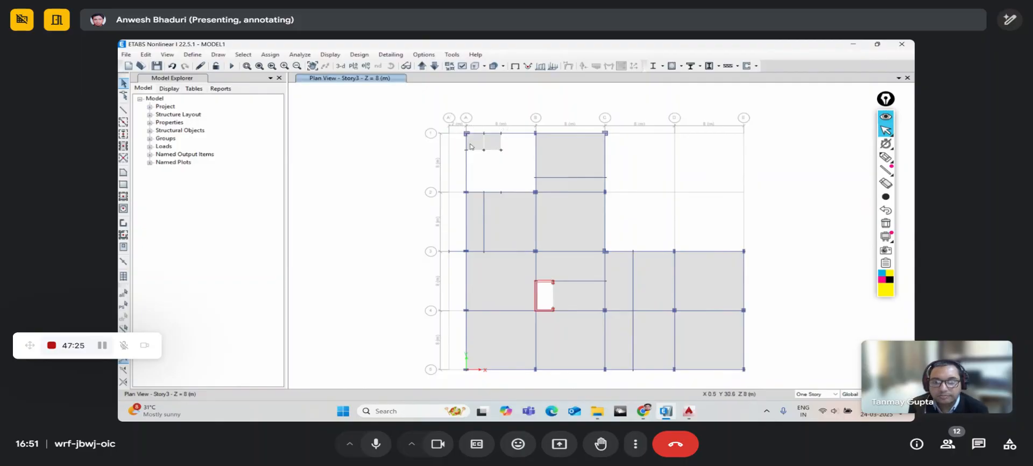
{"action": "scroll", "coordinate": [469, 144], "scroll_direction": "up", "scroll_amount": 3}
{"action": "scroll", "coordinate": [468, 161], "scroll_direction": "down", "scroll_amount": 3}
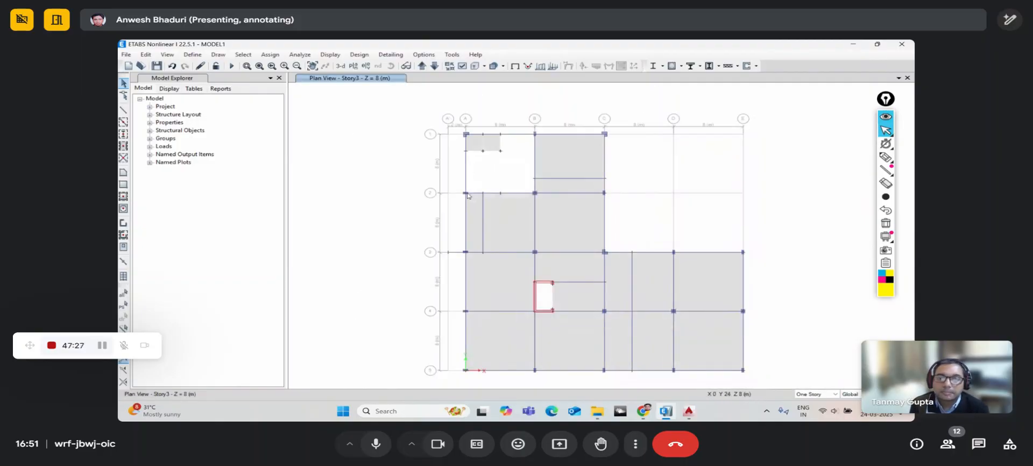
{"action": "middle_click_drag", "start_coordinate": [468, 195], "coordinate": [447, 178]}
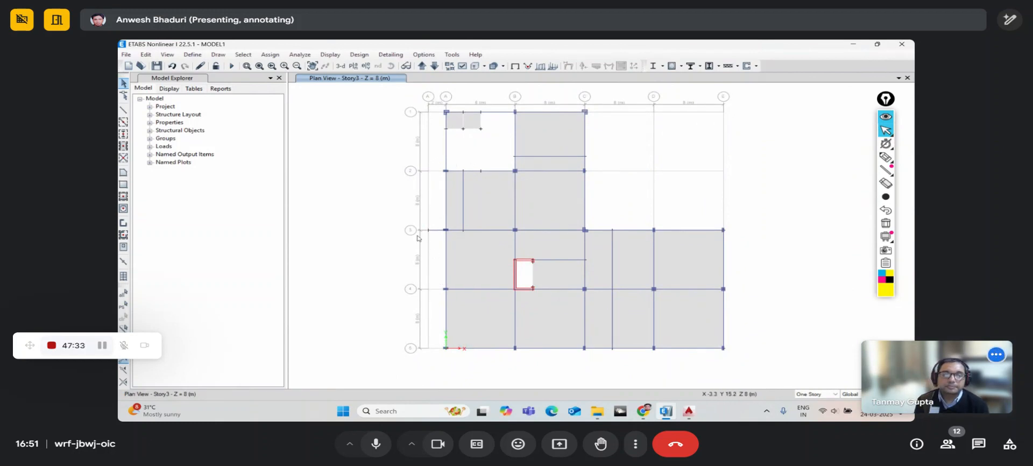
{"action": "middle_click_drag", "start_coordinate": [429, 201], "coordinate": [415, 219]}
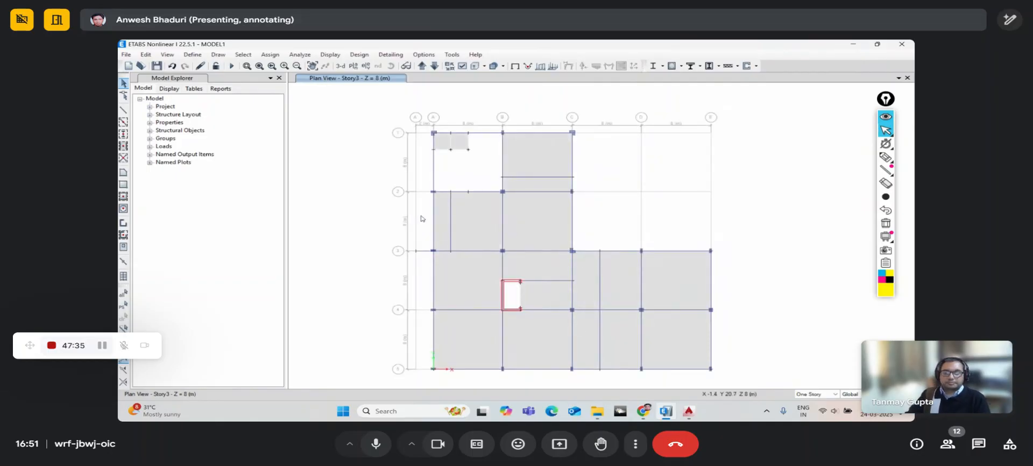
{"action": "middle_click_drag", "start_coordinate": [438, 203], "coordinate": [413, 193]}
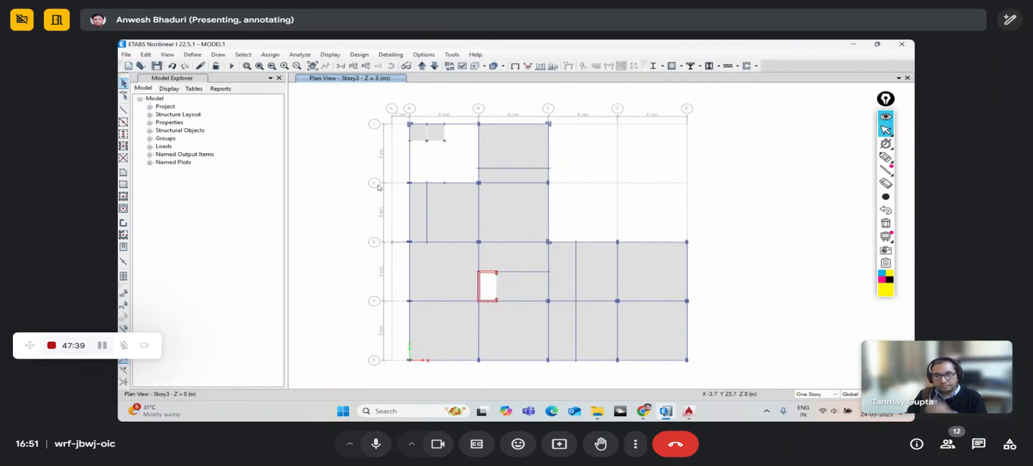
- Lock the grid system against on-screen editing from the Story3 plan's right-click menu
{"action": "right_click", "coordinate": [349, 114]}
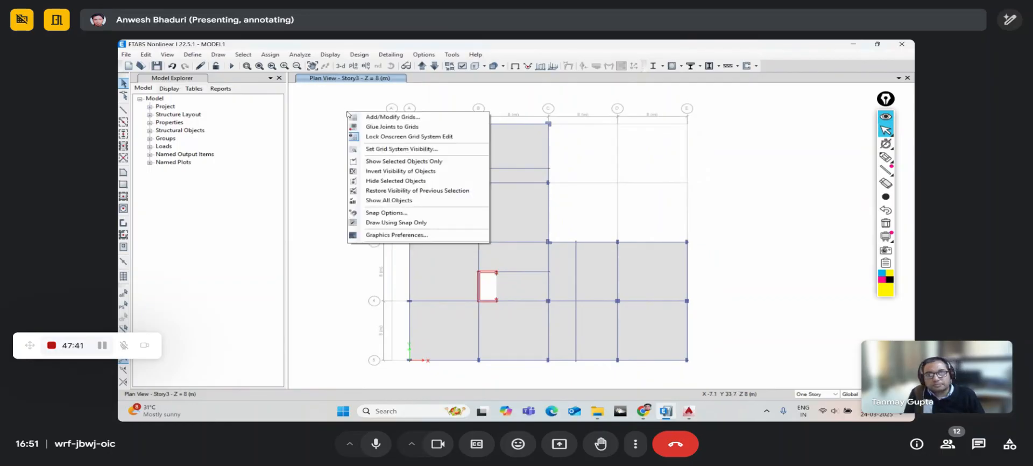
{"action": "right_click", "coordinate": [341, 105]}
{"action": "left_click", "coordinate": [331, 99]}
{"action": "right_click", "coordinate": [342, 115]}
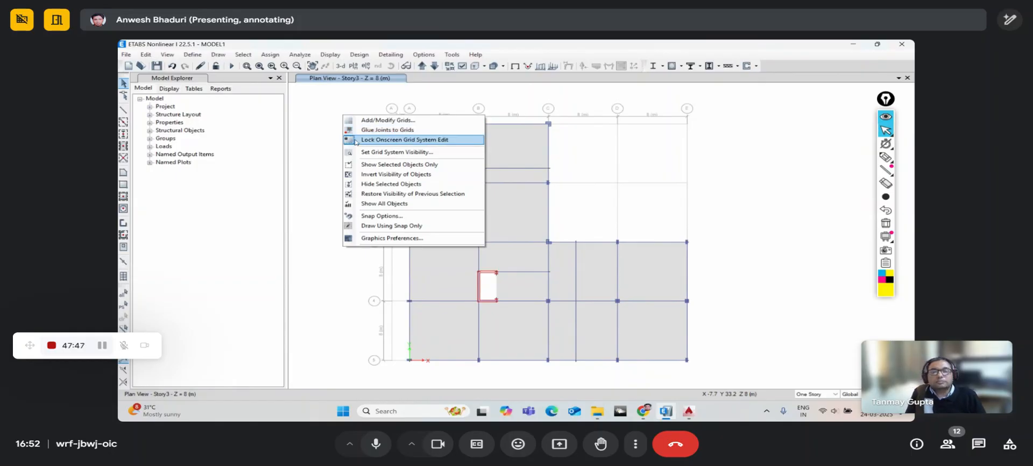
{"action": "left_click", "coordinate": [412, 141]}
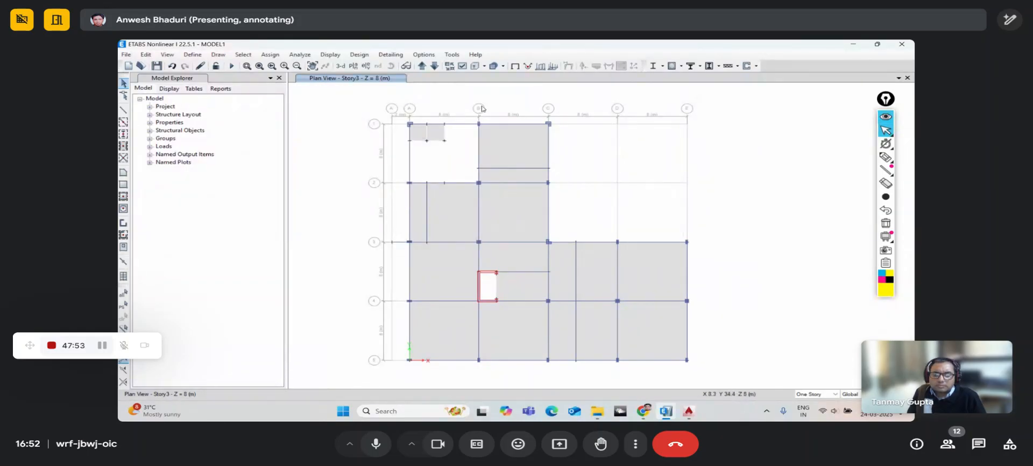
- Delete the B–C and A–B dimension lines, then toggle the on-screen grid edit lock again
{"action": "scroll", "coordinate": [482, 109], "scroll_direction": "up", "scroll_amount": 3}
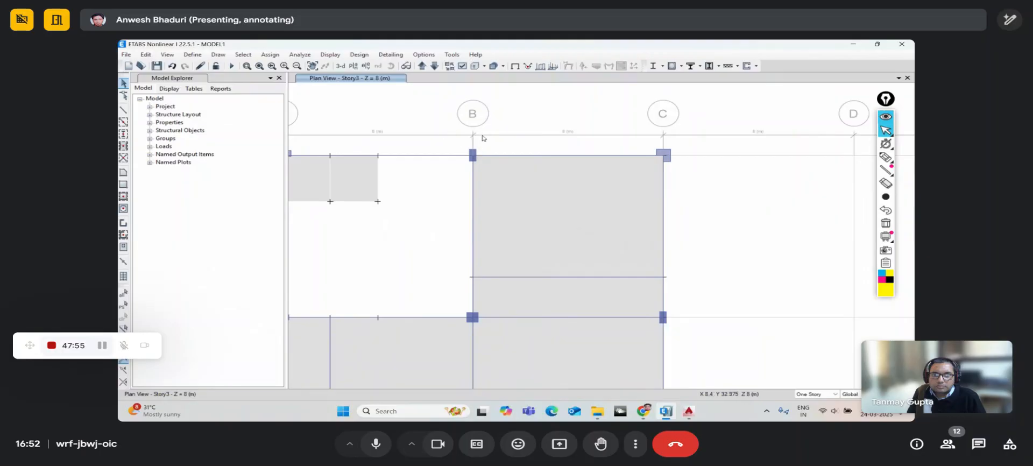
{"action": "left_click", "coordinate": [482, 138]}
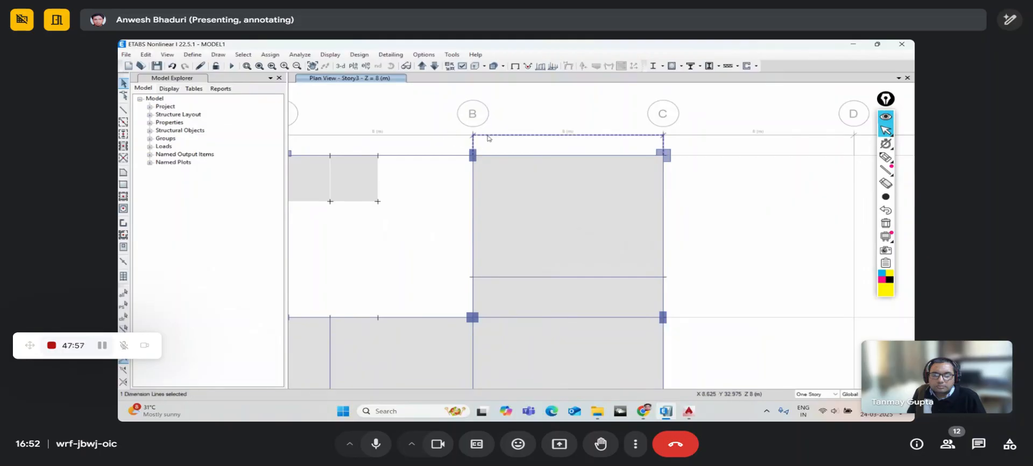
{"action": "key", "text": "Delete"}
{"action": "left_click", "coordinate": [469, 132]}
{"action": "key", "text": "Delete"}
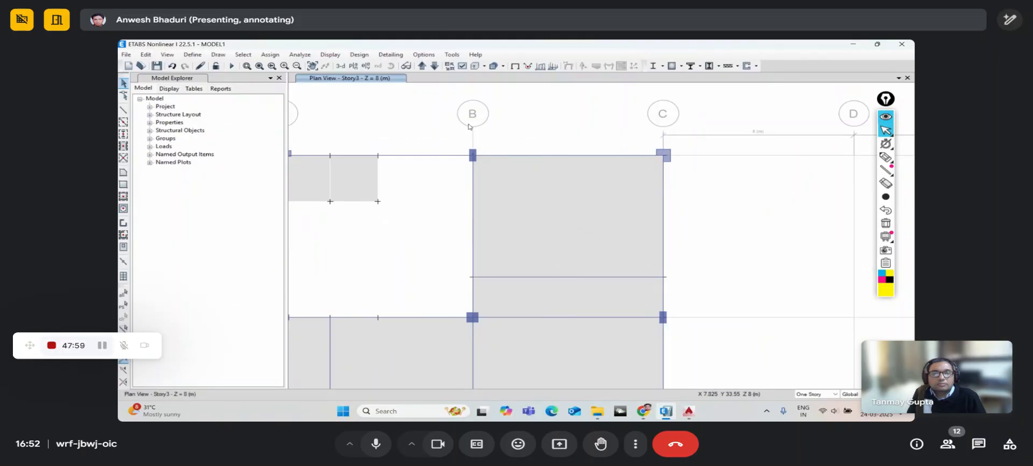
{"action": "scroll", "coordinate": [468, 126], "scroll_direction": "down", "scroll_amount": 3}
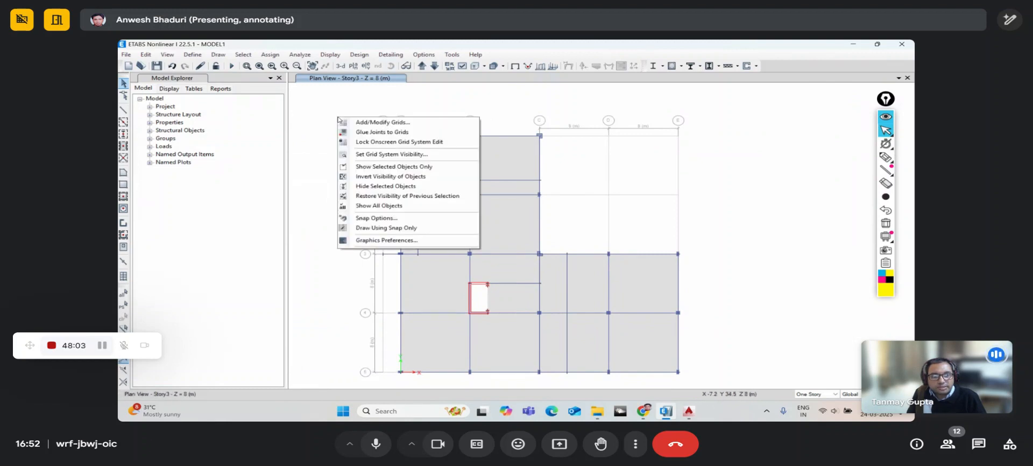
{"action": "right_click", "coordinate": [339, 118]}
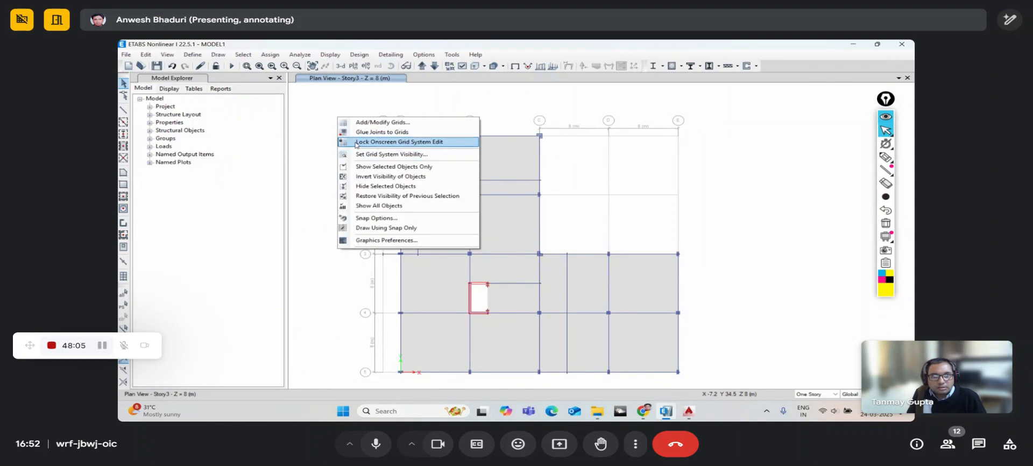
{"action": "left_click", "coordinate": [355, 143]}
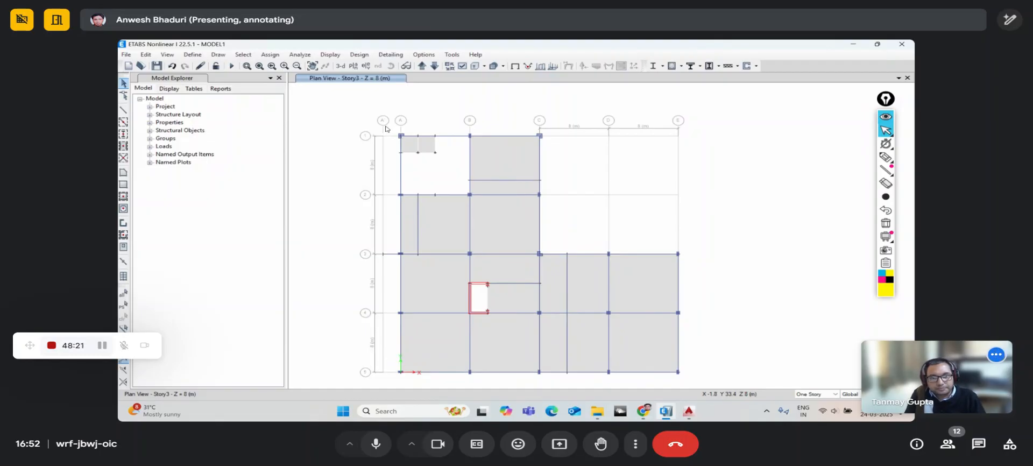
- Step the plan view up the story list to Story5 (Z = 14 m)
{"action": "left_click", "coordinate": [431, 68]}
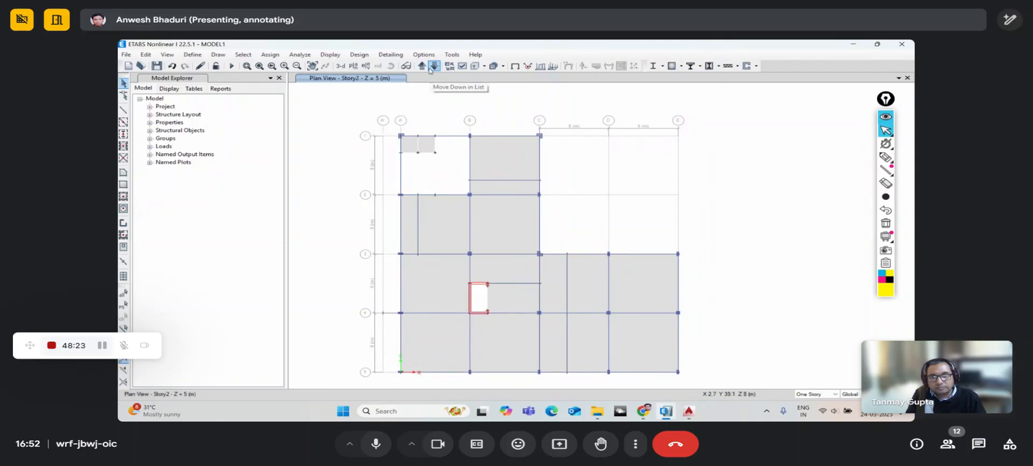
{"action": "left_click", "coordinate": [419, 67]}
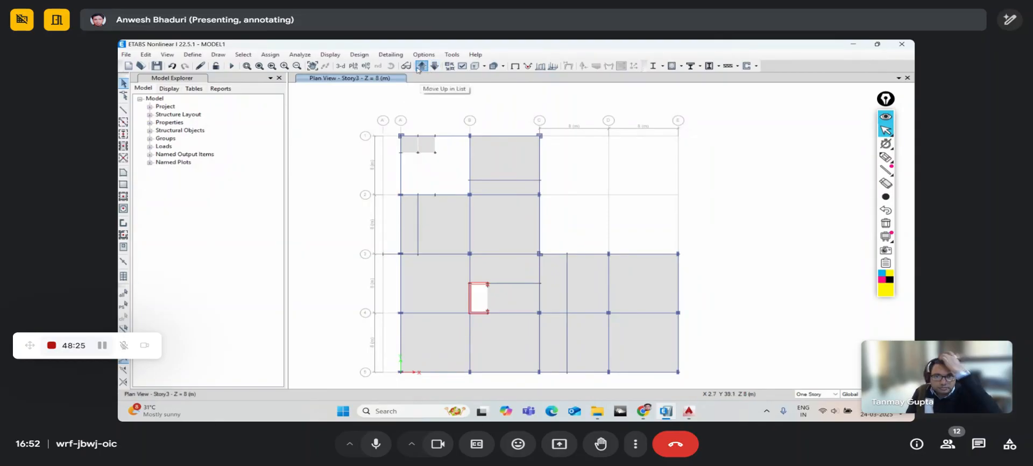
{"action": "left_click", "coordinate": [419, 67]}
{"action": "left_click", "coordinate": [419, 67]}
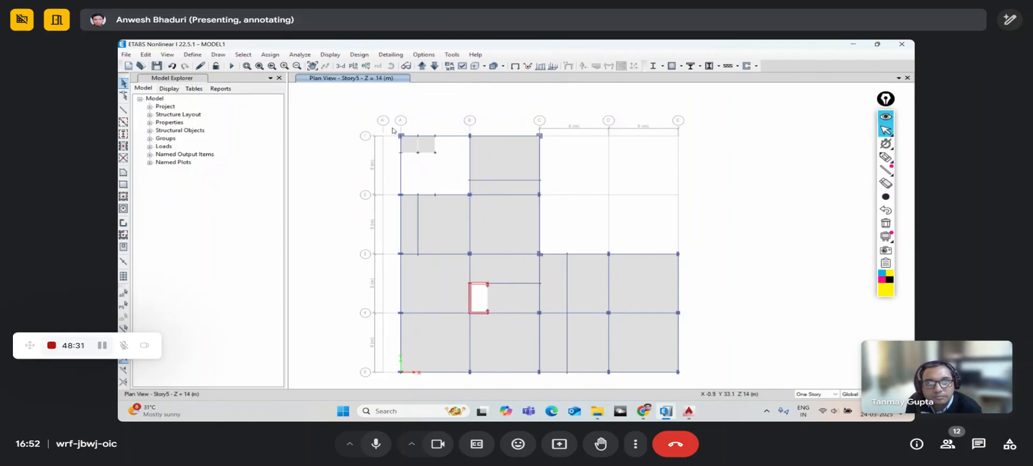
{"action": "scroll", "coordinate": [360, 125], "scroll_direction": "up", "scroll_amount": 3}
- Check the 1–2 dimension line near grid bubble 1, then start Draw Dimension Lines
{"action": "right_click", "coordinate": [361, 121]}
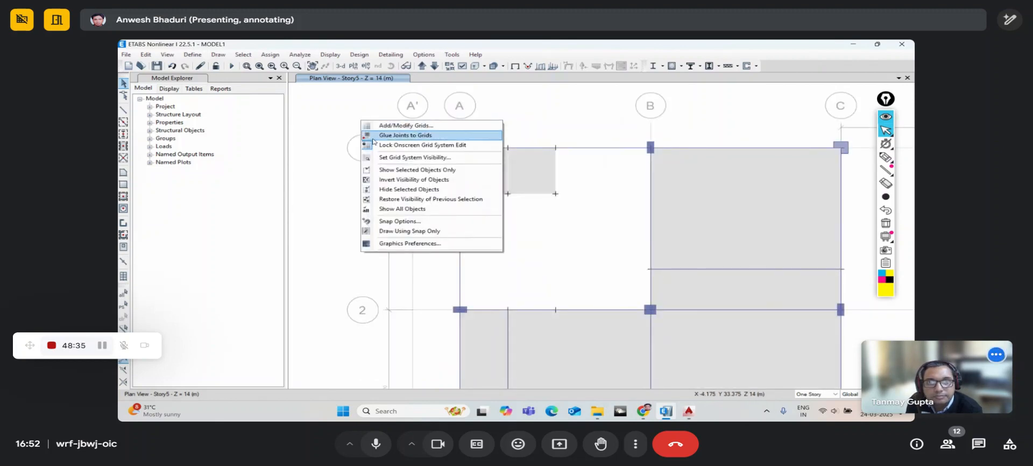
{"action": "left_click", "coordinate": [375, 145]}
{"action": "left_click_drag", "start_coordinate": [339, 125], "coordinate": [398, 178]}
{"action": "left_click", "coordinate": [393, 148]}
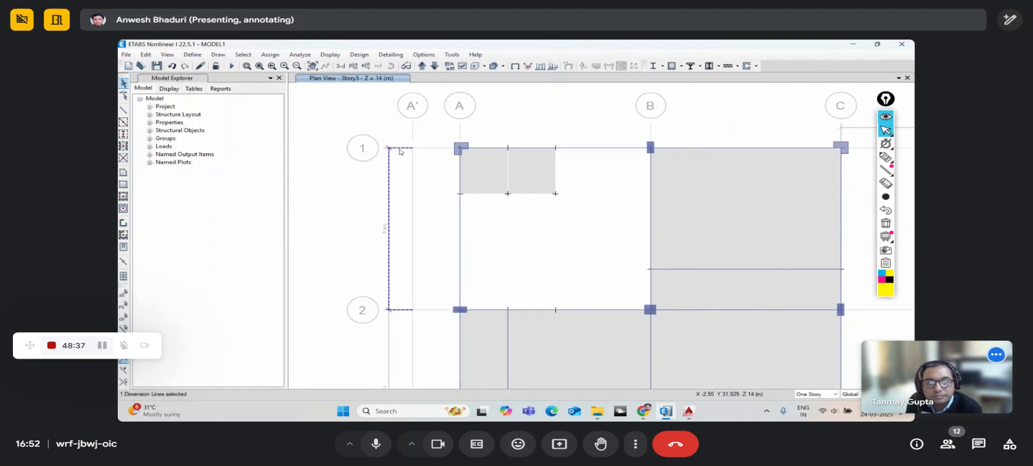
{"action": "left_click", "coordinate": [392, 176]}
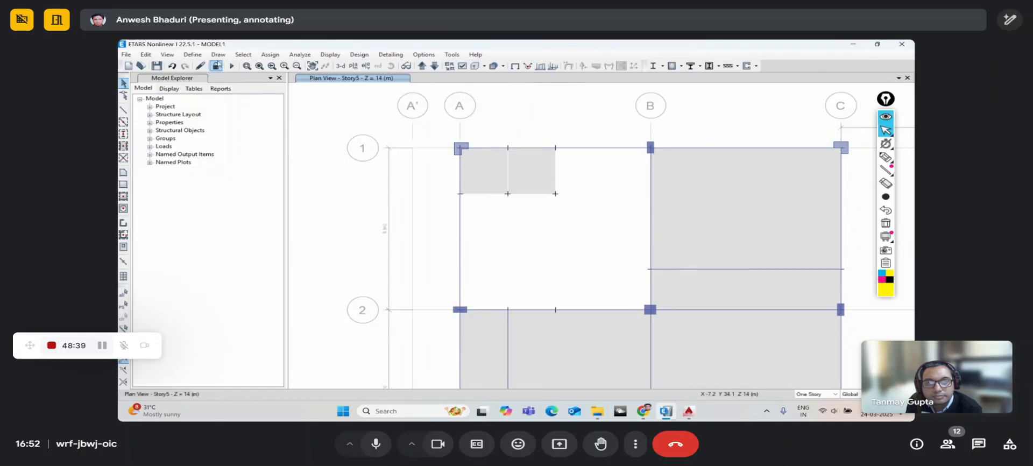
{"action": "left_click", "coordinate": [219, 56]}
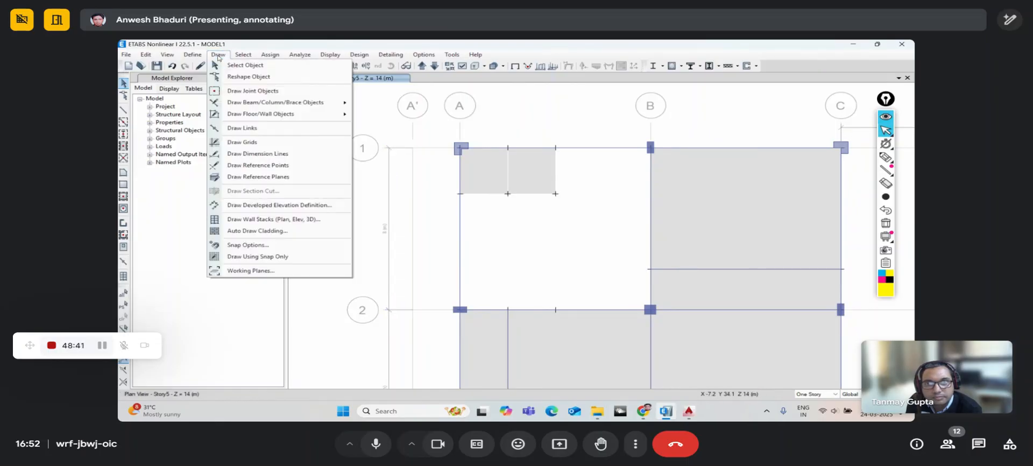
{"action": "left_click", "coordinate": [253, 155]}
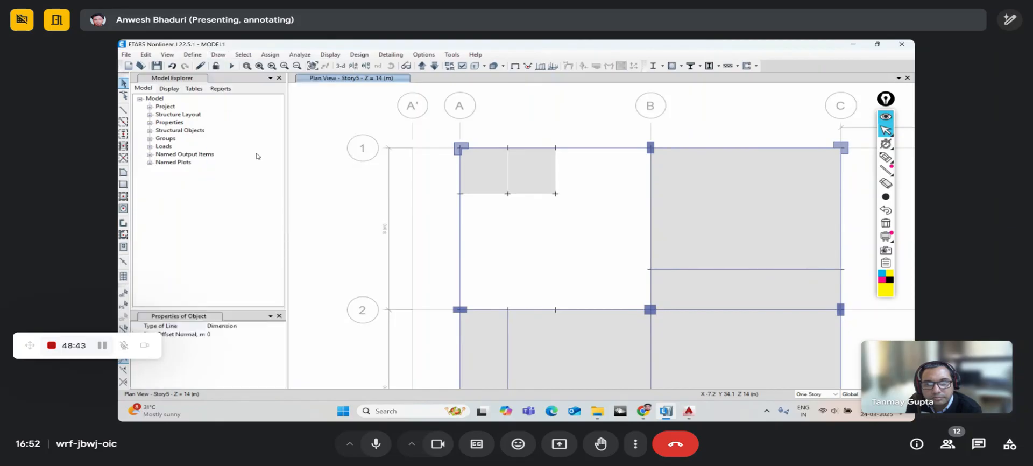
- Dimension the 2 m A'–A spacing and the A–B spacing along grid 1
{"action": "left_click", "coordinate": [413, 148]}
{"action": "left_click", "coordinate": [460, 148]}
{"action": "left_click", "coordinate": [453, 134]}
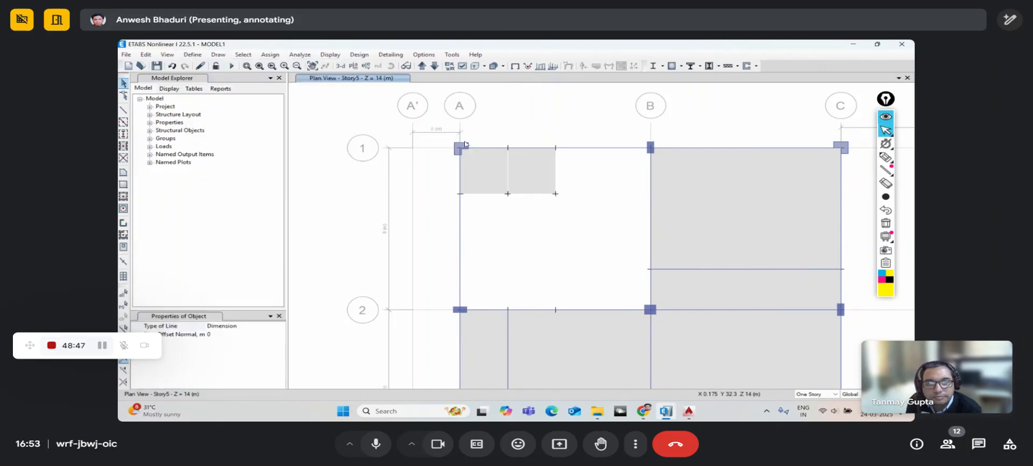
{"action": "left_click", "coordinate": [460, 147]}
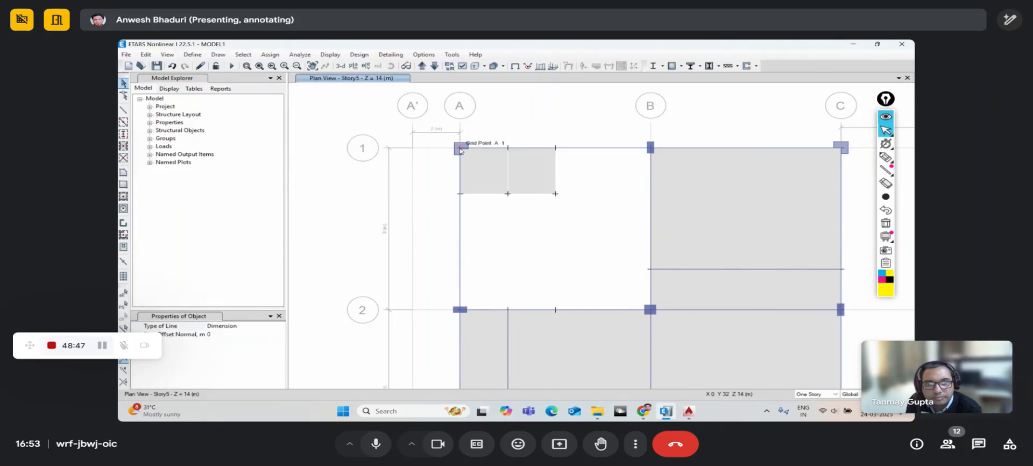
{"action": "left_click", "coordinate": [650, 148]}
{"action": "left_click", "coordinate": [643, 134]}
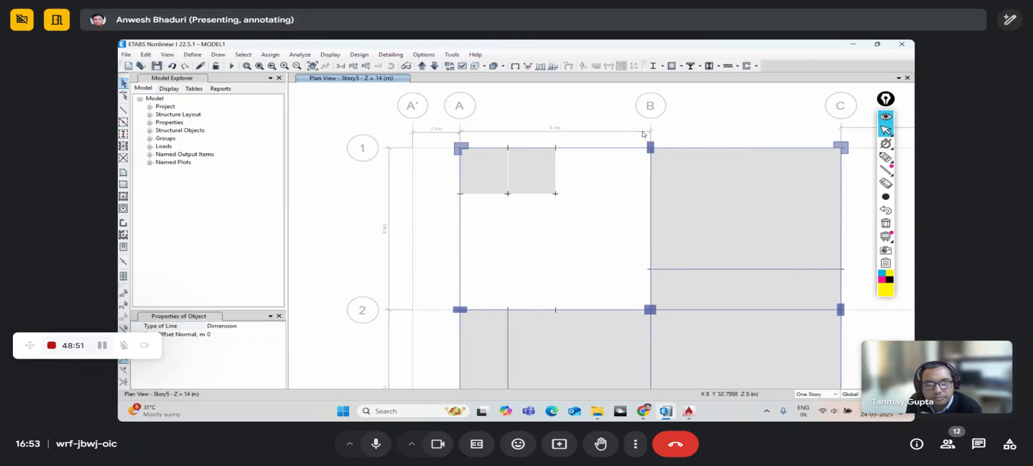
- Add a diagonal dimension line from A-1 to B-2, finish drawing, and select it
{"action": "middle_click_drag", "start_coordinate": [622, 147], "coordinate": [543, 126]}
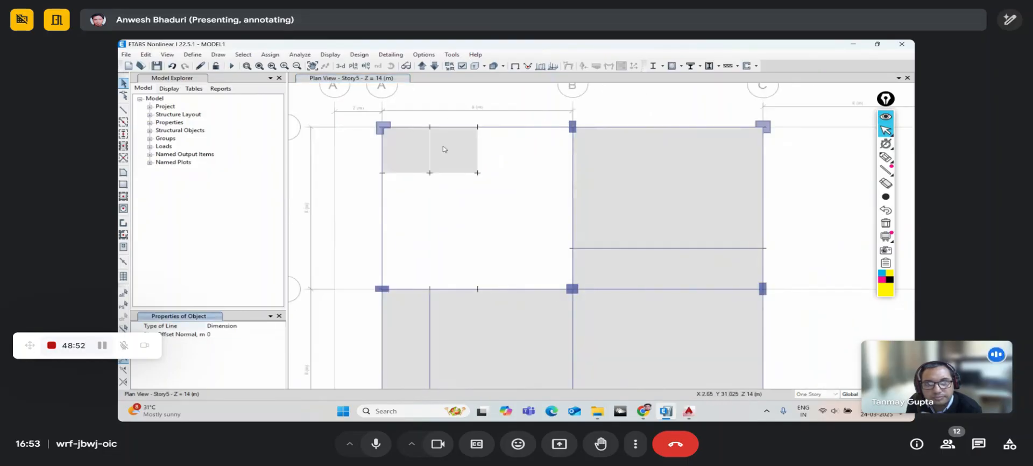
{"action": "left_click", "coordinate": [383, 128]}
{"action": "left_click", "coordinate": [573, 289]}
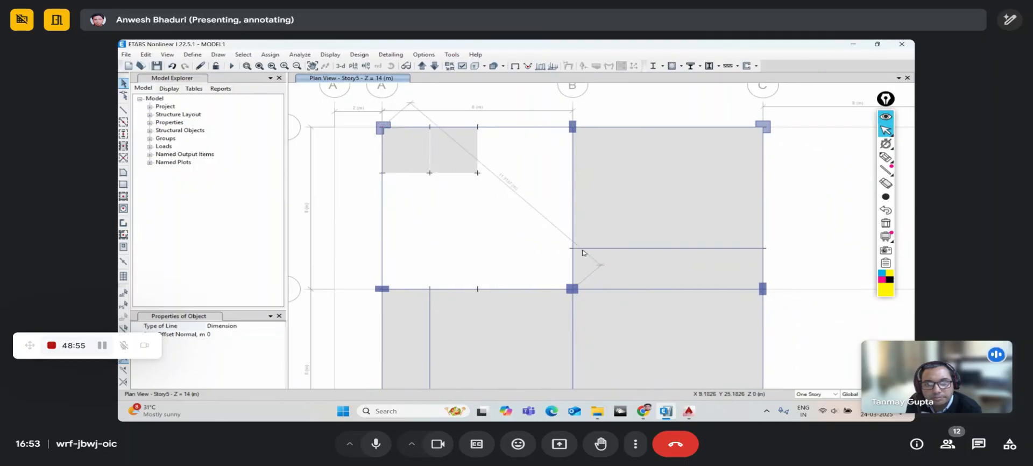
{"action": "scroll", "coordinate": [531, 205], "scroll_direction": "down", "scroll_amount": 5}
{"action": "scroll", "coordinate": [526, 194], "scroll_direction": "up", "scroll_amount": 5}
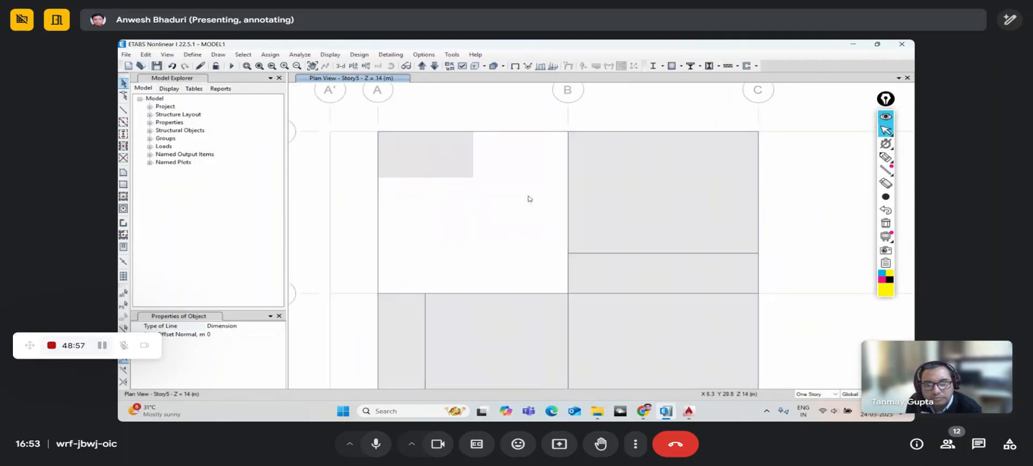
{"action": "right_click", "coordinate": [519, 167]}
{"action": "left_click", "coordinate": [515, 161]}
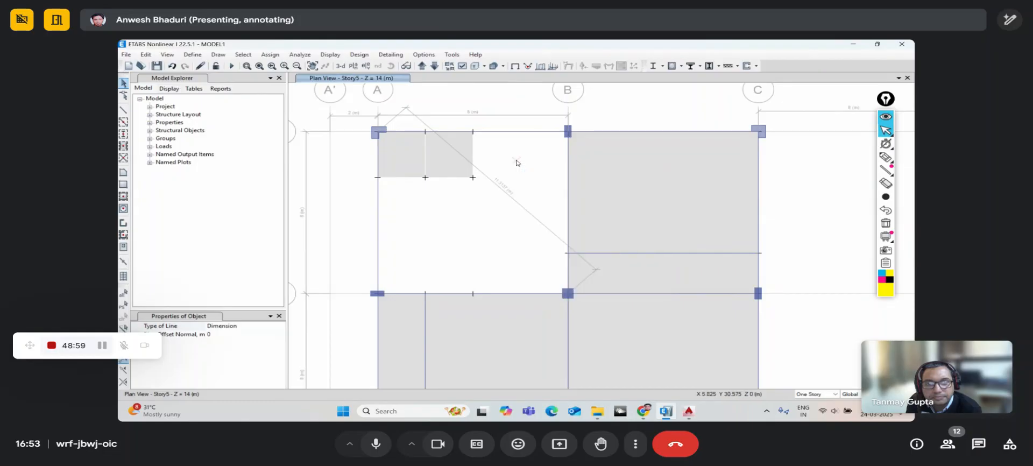
{"action": "key", "text": "Escape"}
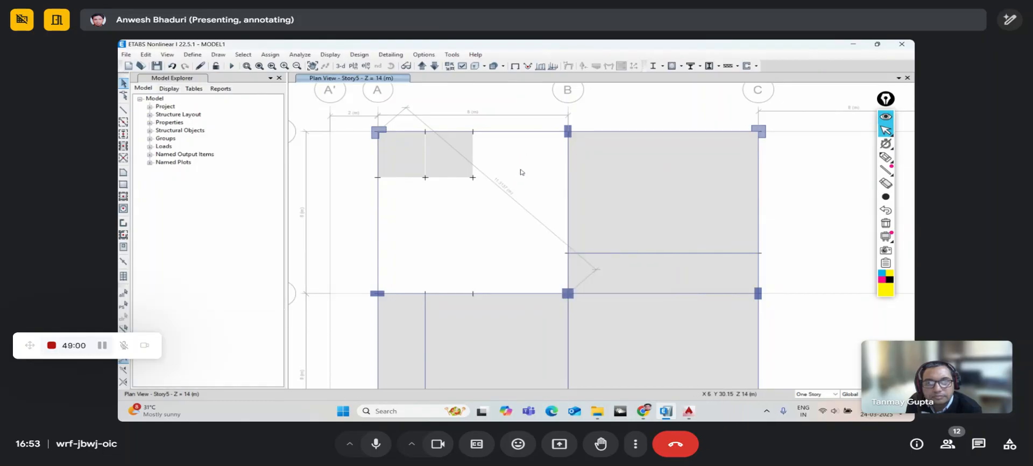
{"action": "left_click", "coordinate": [513, 201]}
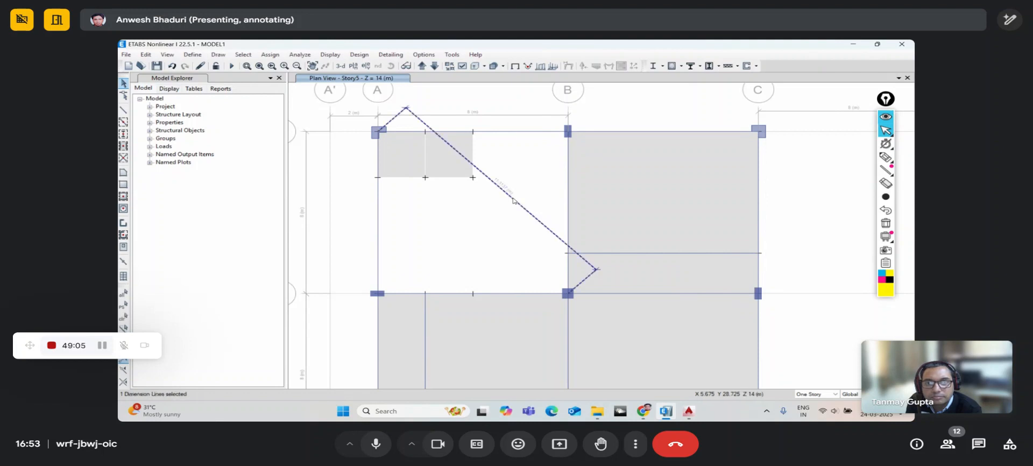
- Delete the diagonal dimension, toggle the on-screen grid edit lock, and start Draw Grids
{"action": "key", "text": "Delete"}
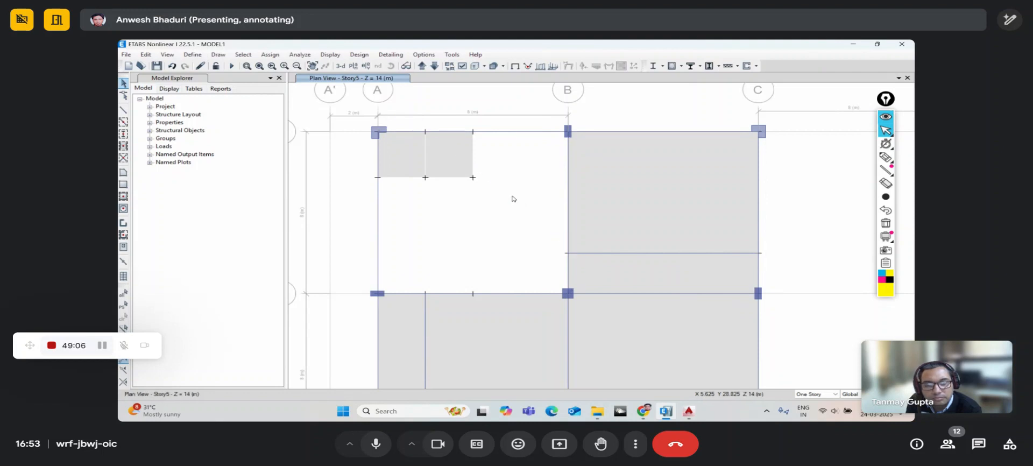
{"action": "right_click", "coordinate": [505, 167]}
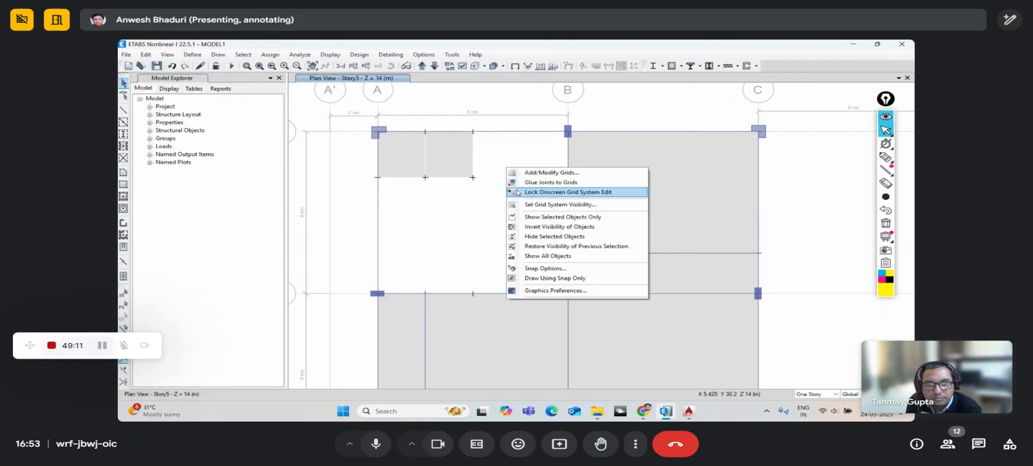
{"action": "left_click", "coordinate": [517, 192]}
{"action": "scroll", "coordinate": [514, 198], "scroll_direction": "down", "scroll_amount": 3}
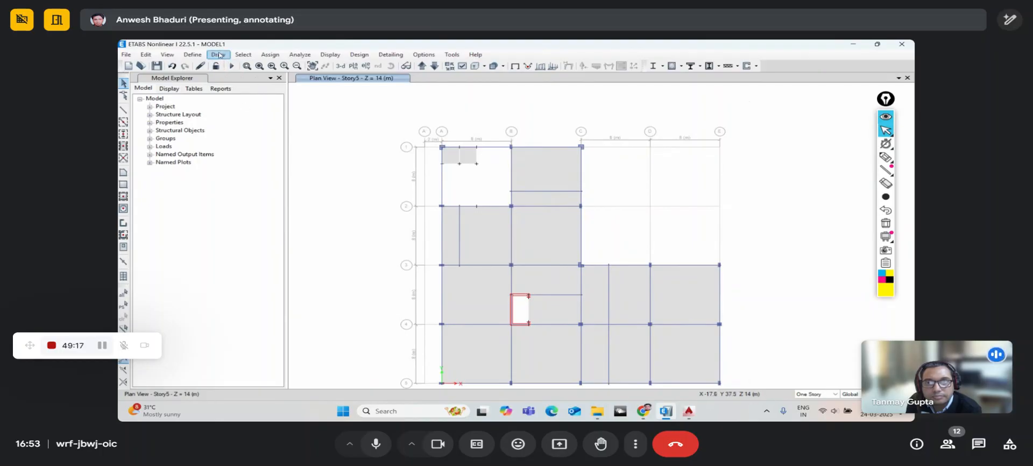
{"action": "left_click", "coordinate": [218, 54]}
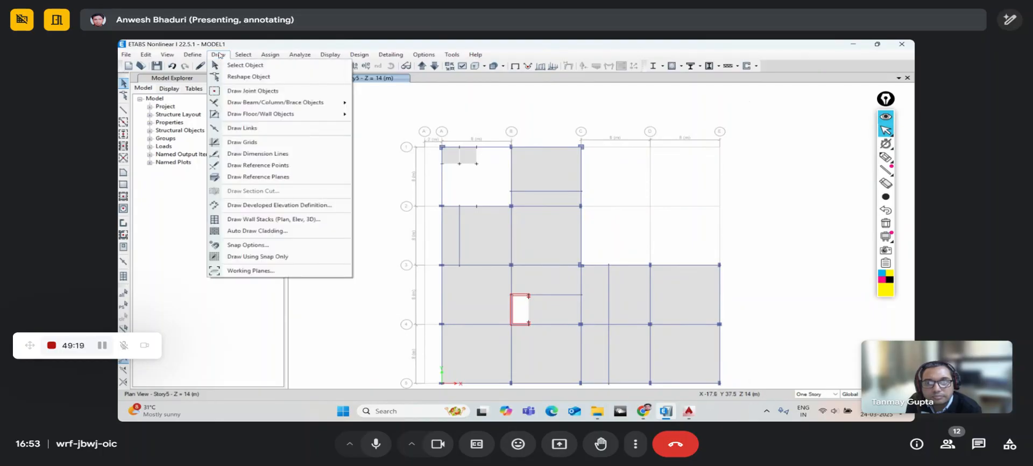
{"action": "left_click", "coordinate": [234, 143]}
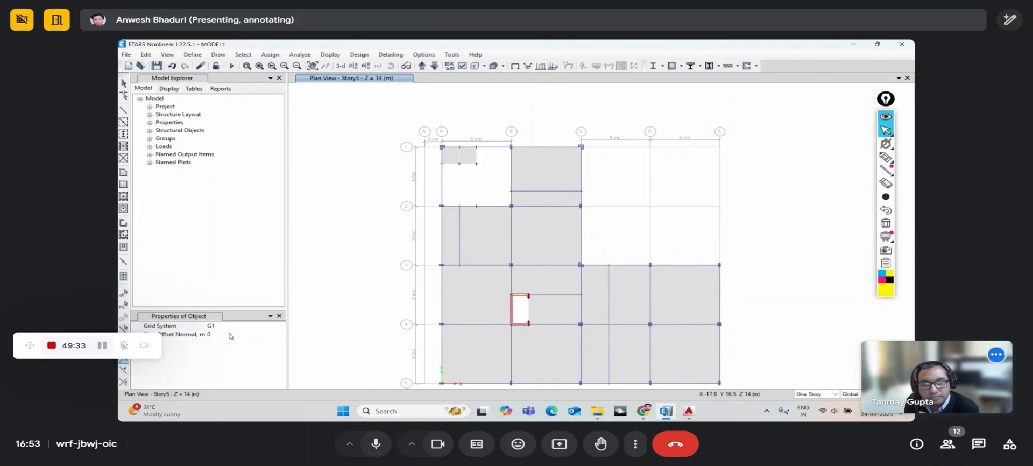
{"action": "left_click", "coordinate": [280, 326]}
{"action": "left_click", "coordinate": [281, 327]}
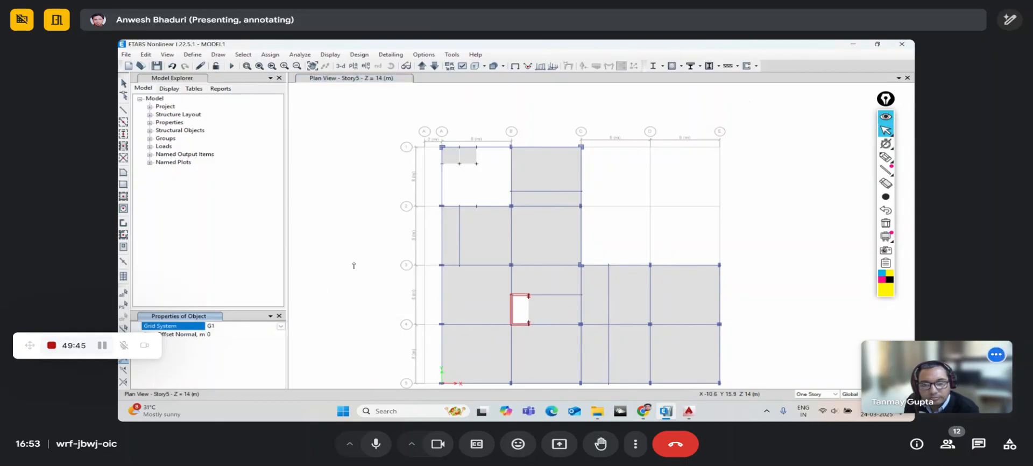
{"action": "middle_click_drag", "start_coordinate": [336, 247], "coordinate": [284, 236]}
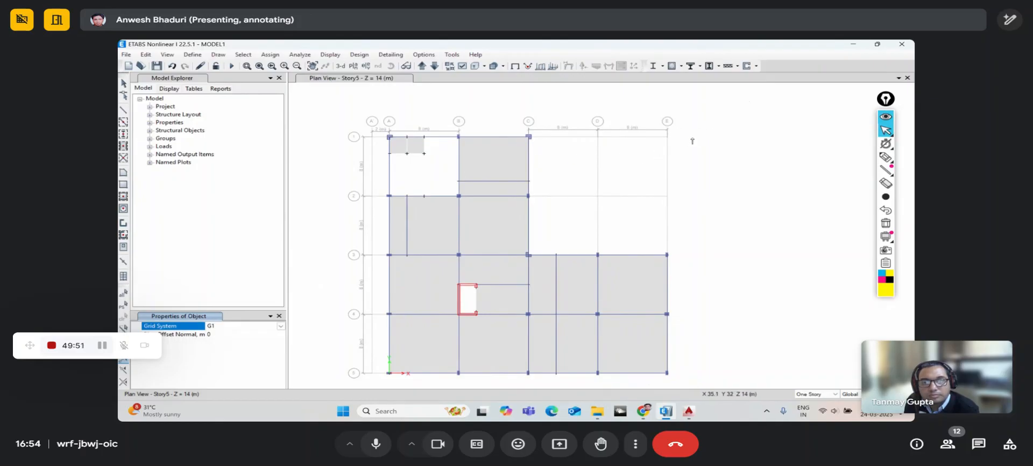
{"action": "middle_click_drag", "start_coordinate": [689, 136], "coordinate": [597, 143]}
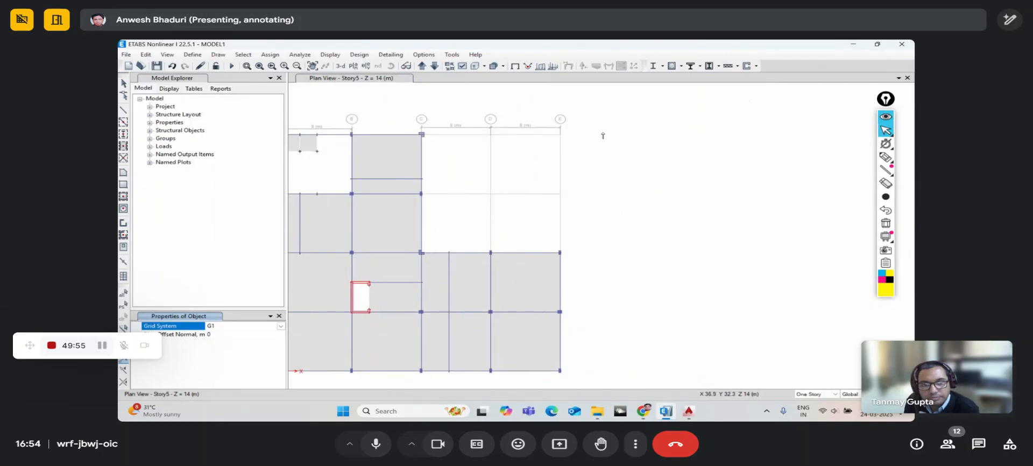
{"action": "left_click_drag", "start_coordinate": [602, 134], "coordinate": [602, 265]}
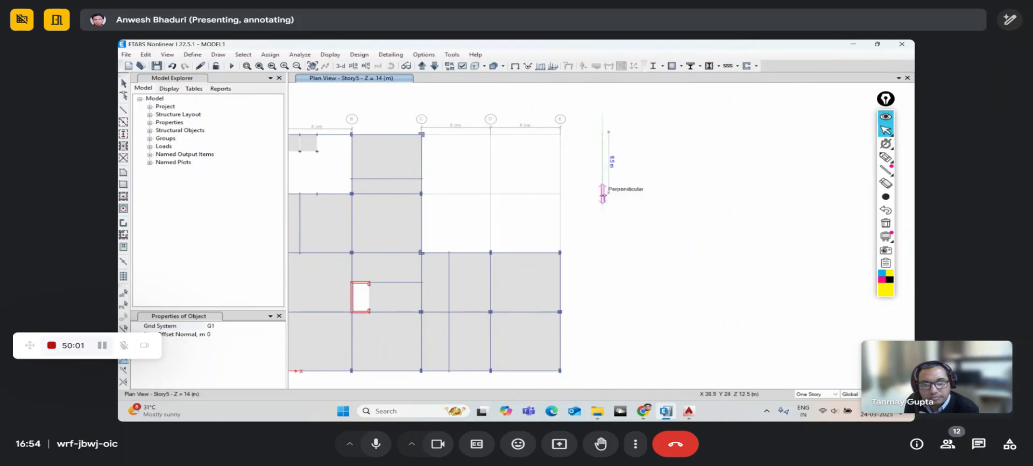
{"action": "left_click", "coordinate": [604, 197]}
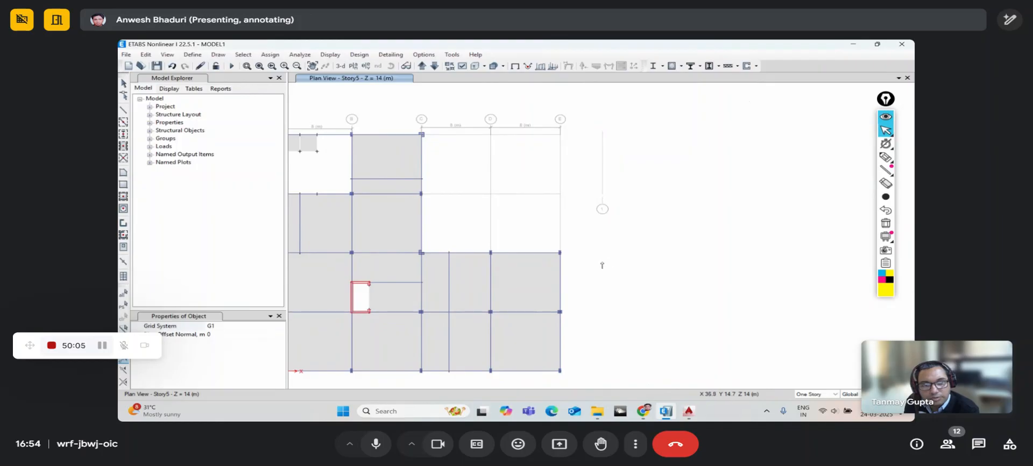
{"action": "scroll", "coordinate": [602, 265], "scroll_direction": "down", "scroll_amount": 3}
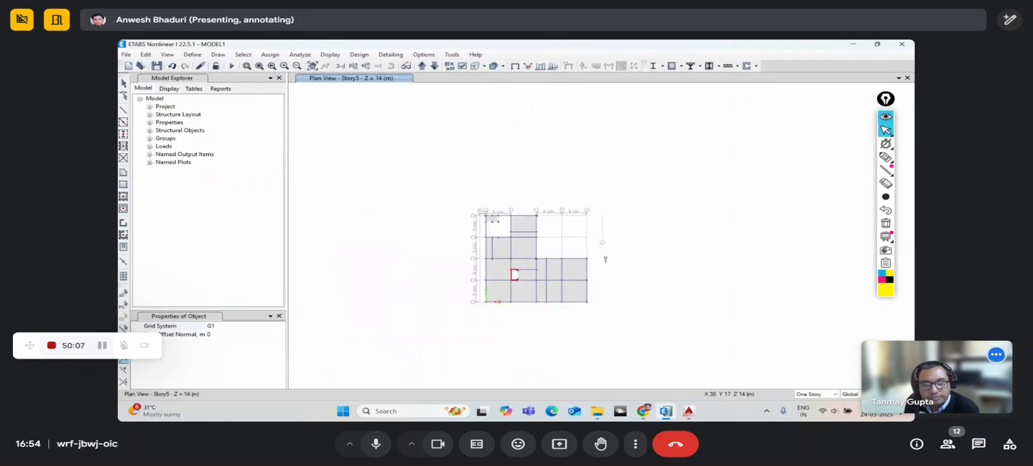
{"action": "key", "text": "Escape"}
{"action": "scroll", "coordinate": [604, 240], "scroll_direction": "up", "scroll_amount": 3}
{"action": "right_click", "coordinate": [623, 184]}
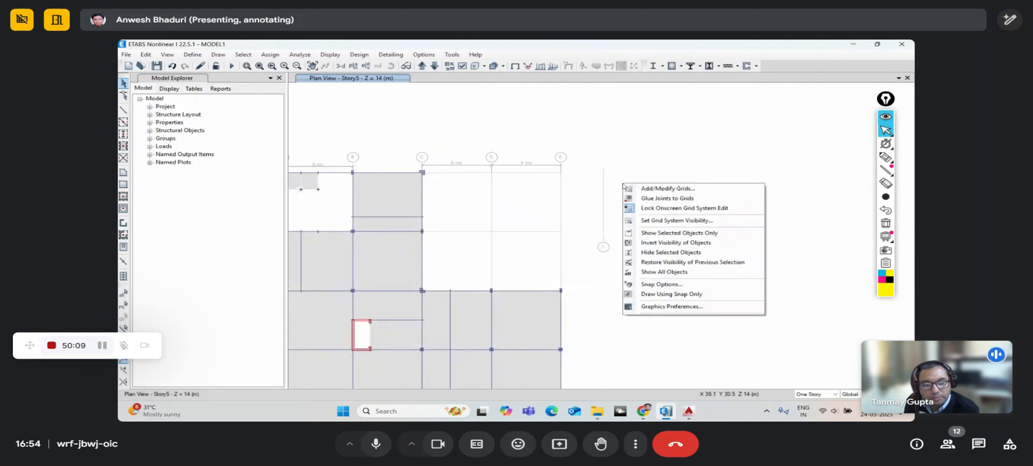
{"action": "right_click", "coordinate": [625, 173]}
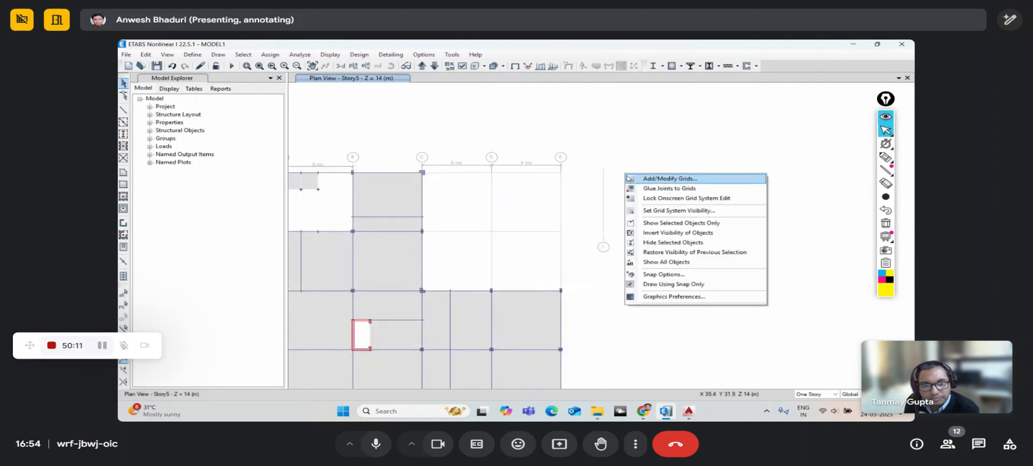
{"action": "left_click", "coordinate": [613, 175]}
{"action": "left_click", "coordinate": [604, 193]}
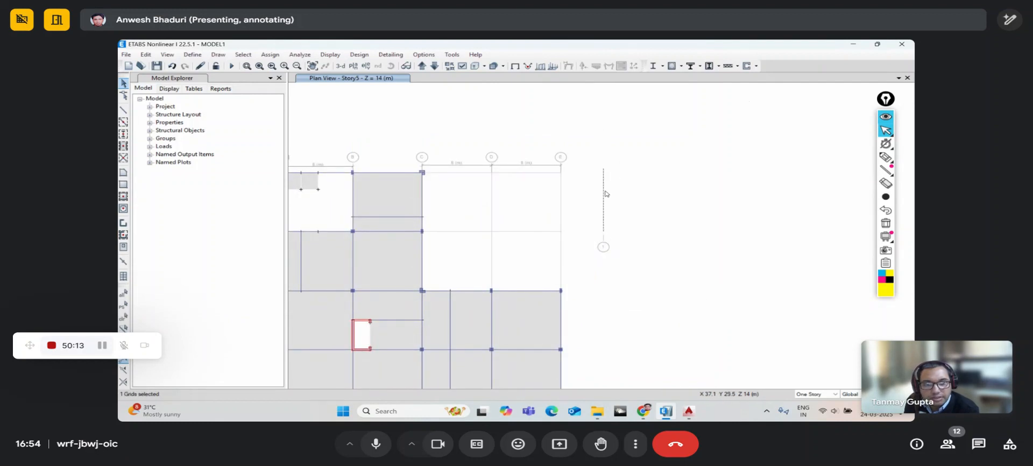
{"action": "left_click", "coordinate": [605, 193]}
{"action": "scroll", "coordinate": [605, 194], "scroll_direction": "down", "scroll_amount": 3}
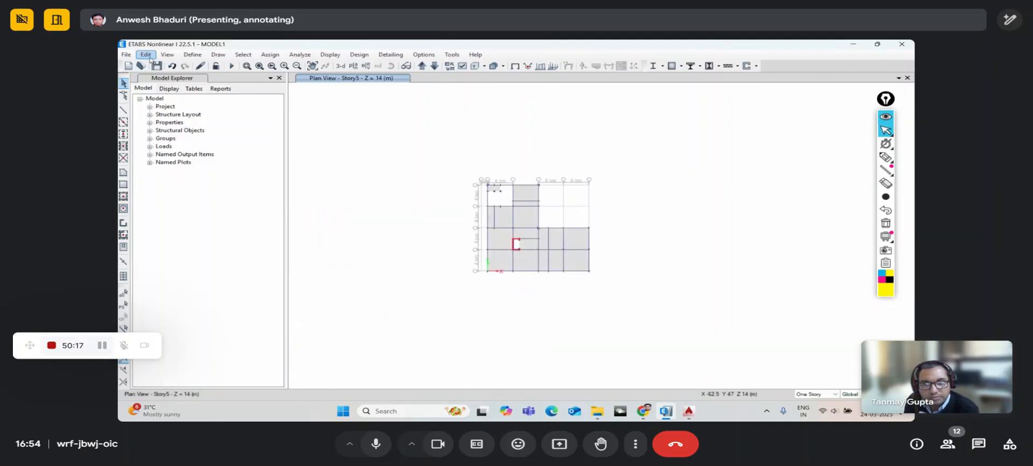
- Open the Edit Stories and Grid Systems settings and choose Add New Grid System
{"action": "left_click", "coordinate": [151, 56]}
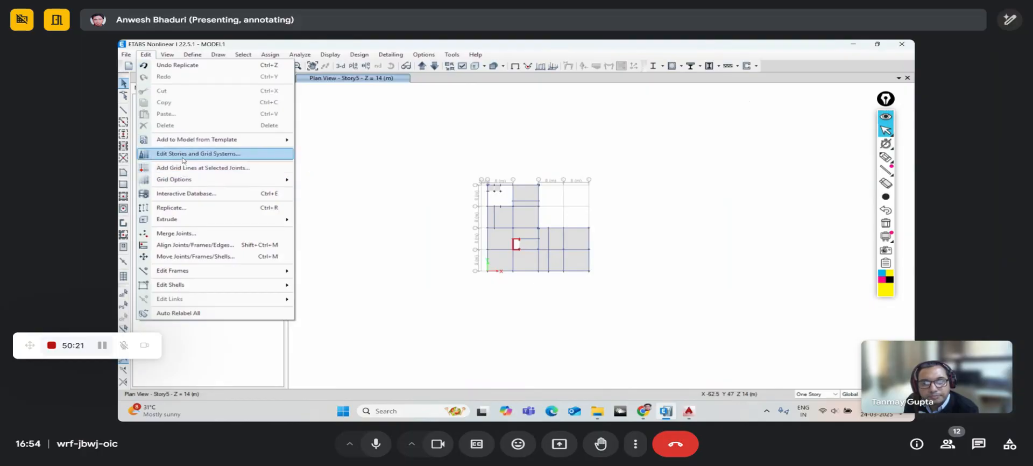
{"action": "left_click", "coordinate": [183, 156]}
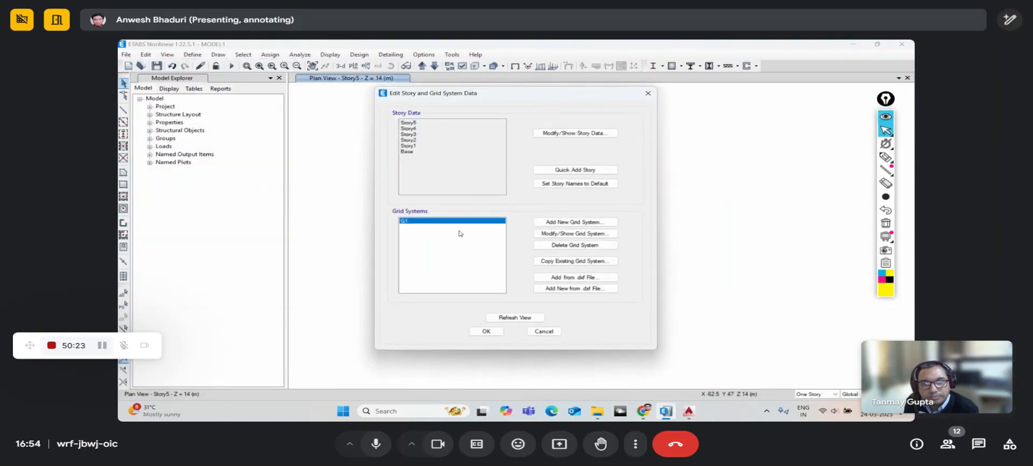
{"action": "left_click", "coordinate": [543, 224]}
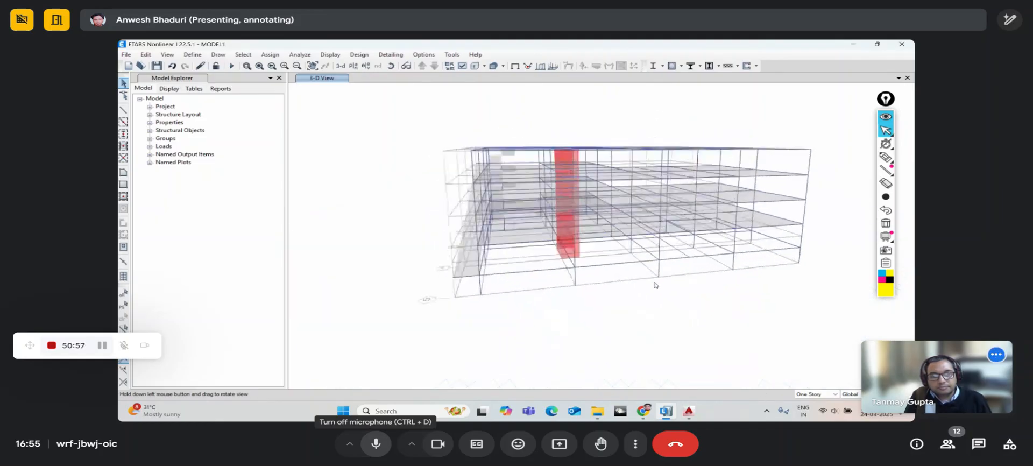
{"action": "left_click", "coordinate": [390, 443]}
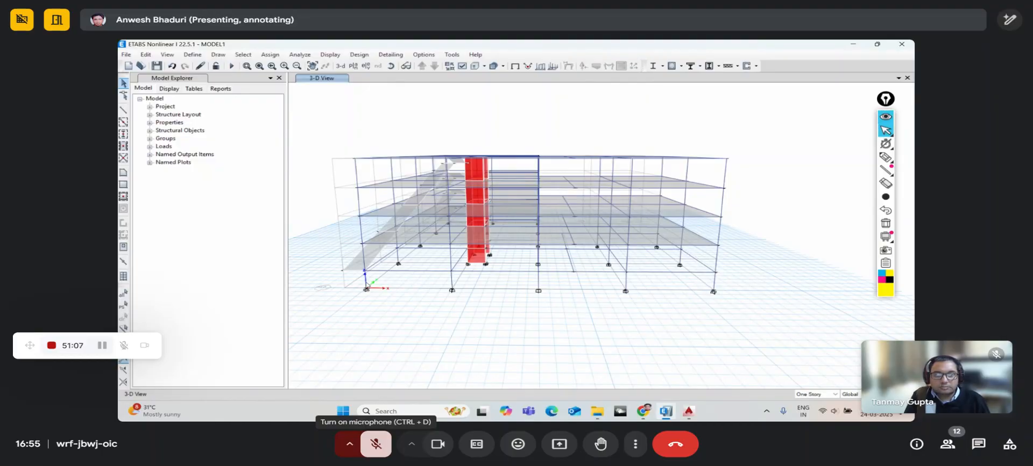
{"action": "left_click", "coordinate": [379, 433]}
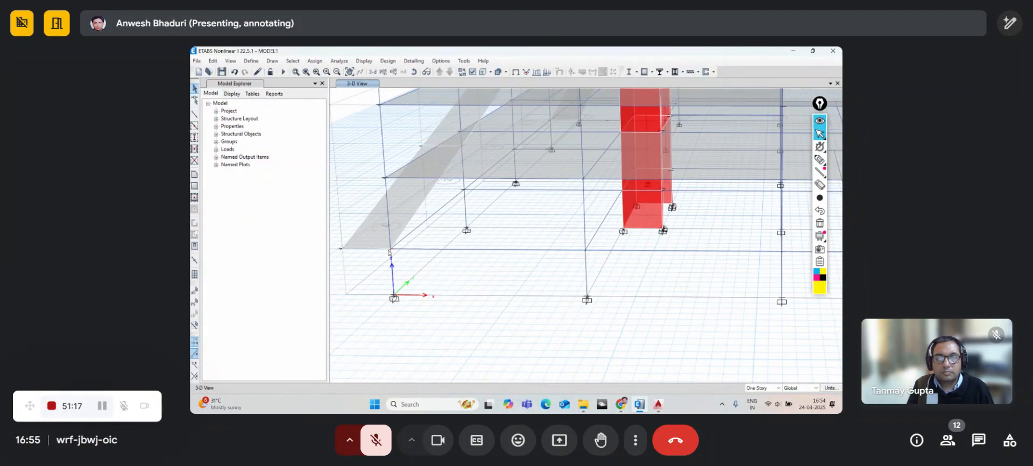
- Set Story1's height to 3 m in the story data table and refresh the view
{"action": "left_click", "coordinate": [213, 61]}
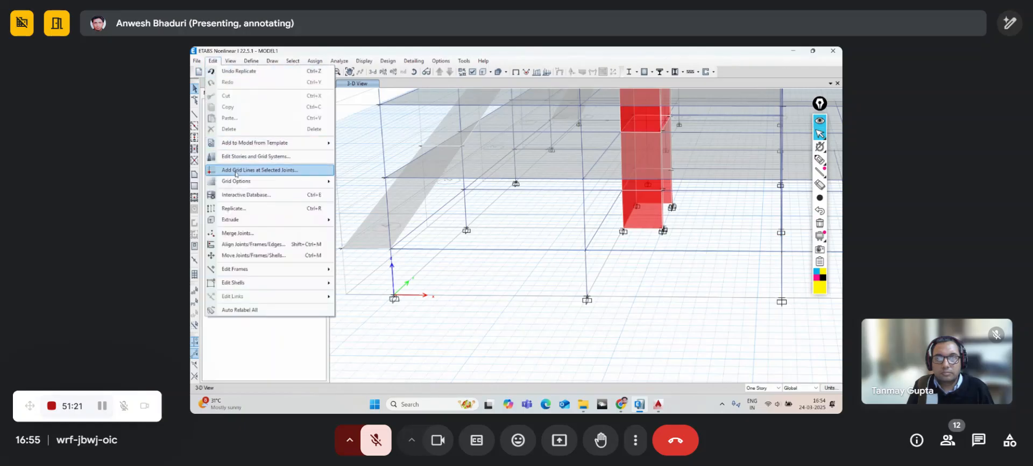
{"action": "mouse_move", "coordinate": [238, 182]}
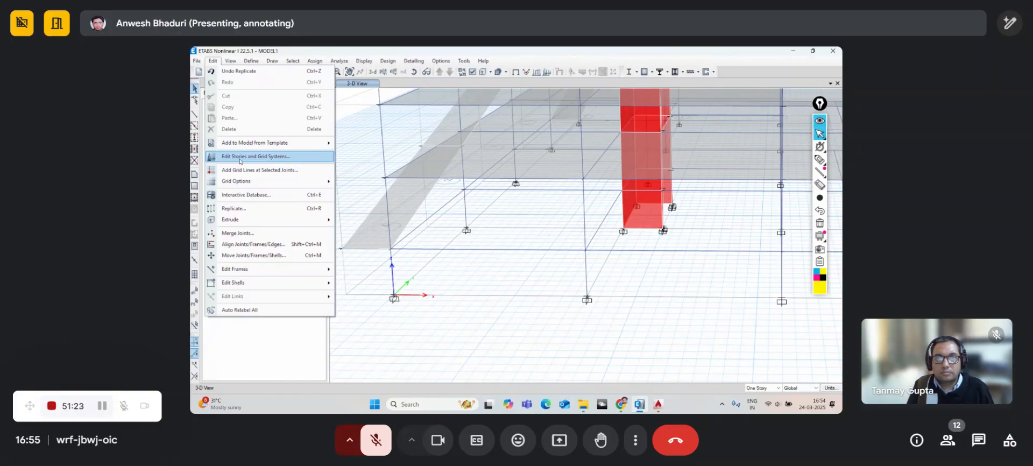
{"action": "left_click", "coordinate": [240, 157]}
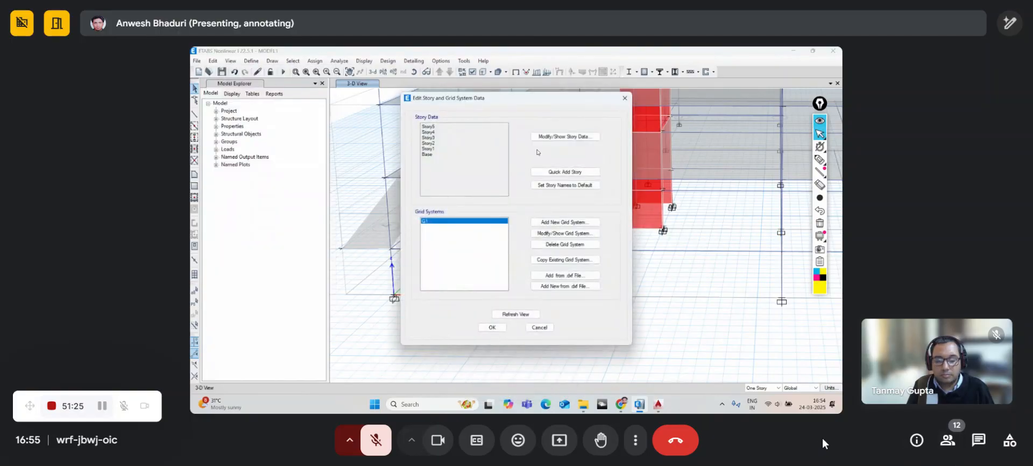
{"action": "left_click", "coordinate": [565, 137]}
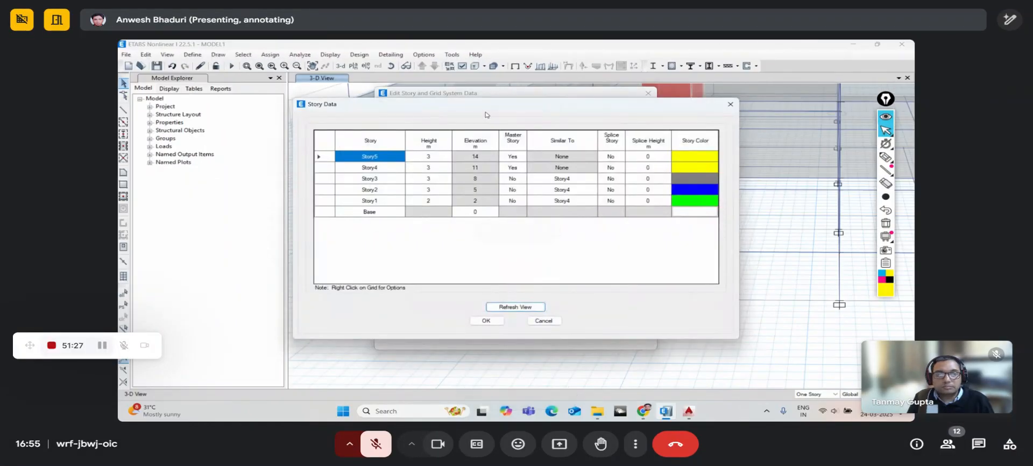
{"action": "left_click_drag", "start_coordinate": [466, 111], "coordinate": [436, 98]}
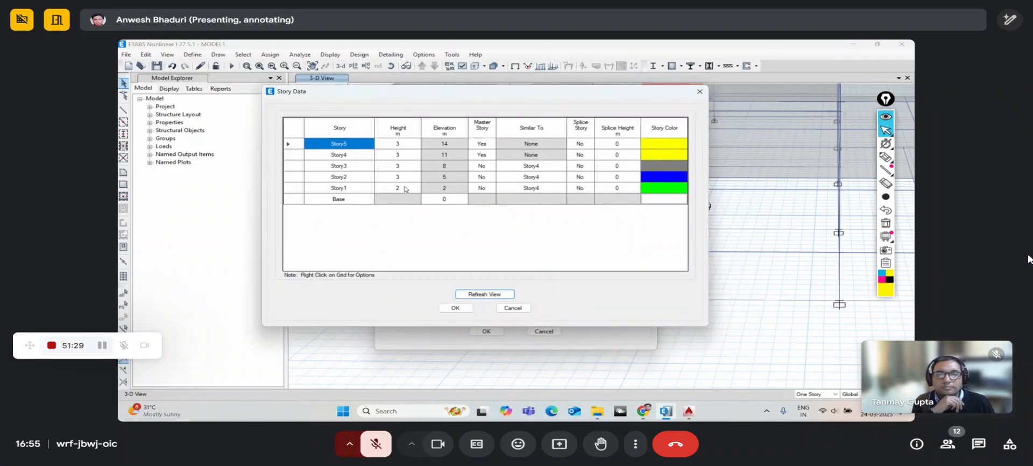
{"action": "left_click", "coordinate": [405, 186]}
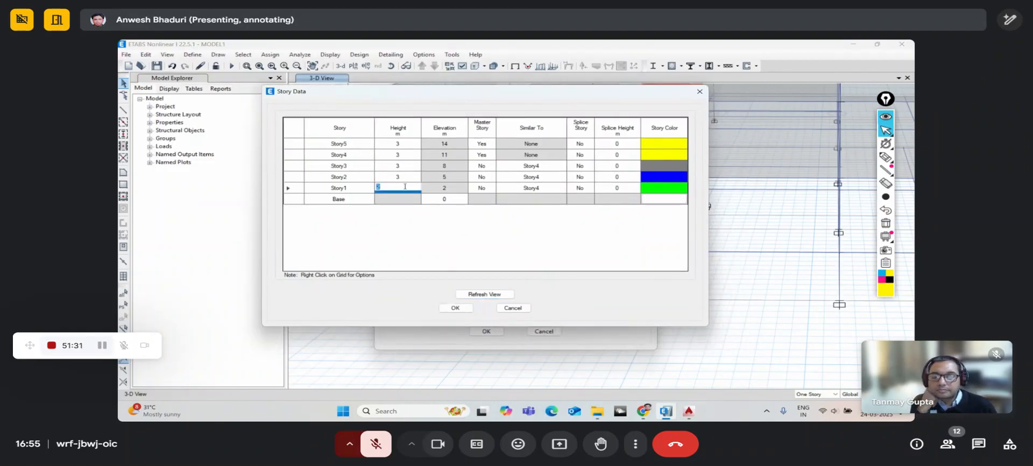
{"action": "type", "text": "3"}
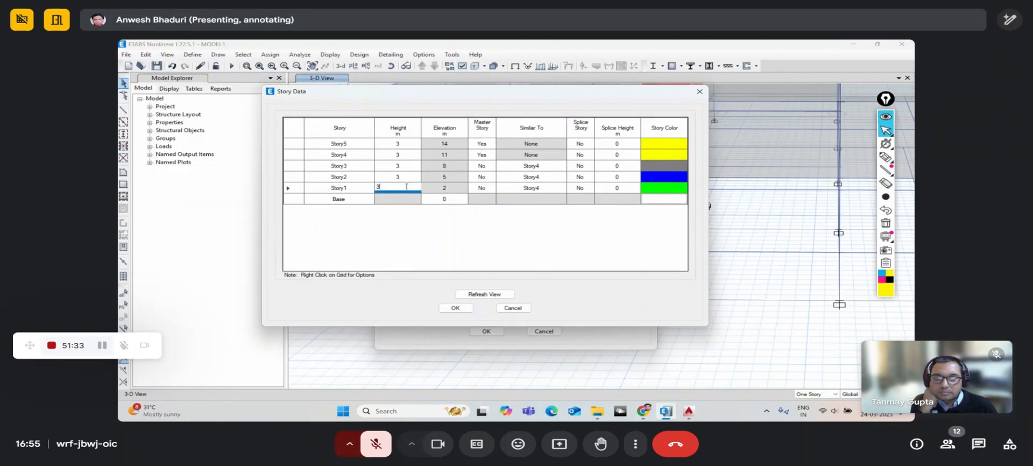
{"action": "left_click", "coordinate": [484, 295]}
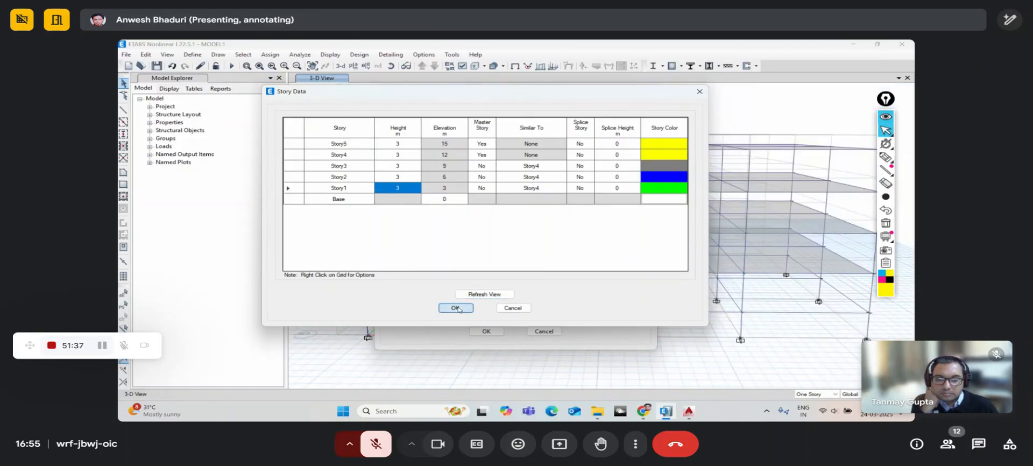
{"action": "left_click", "coordinate": [456, 307]}
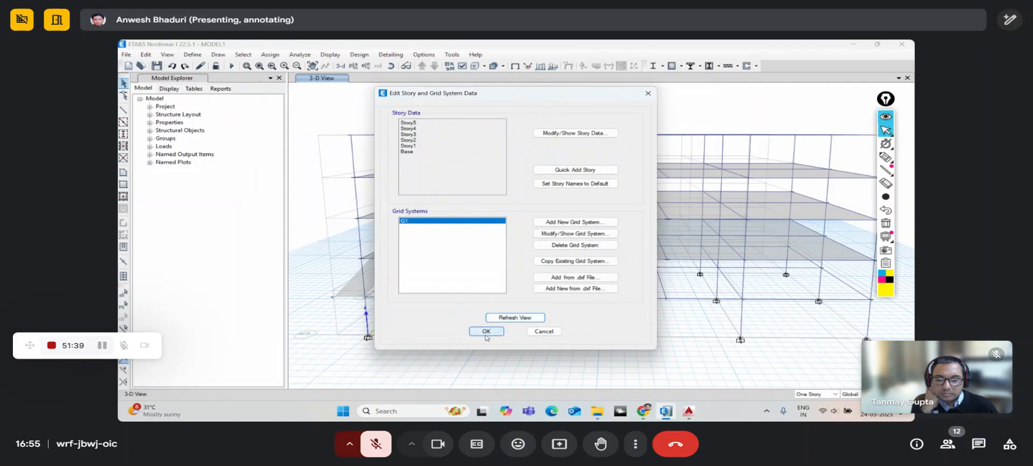
- Close the story settings and orbit the 3-D frame to inspect the taller Story1
{"action": "left_click", "coordinate": [490, 331]}
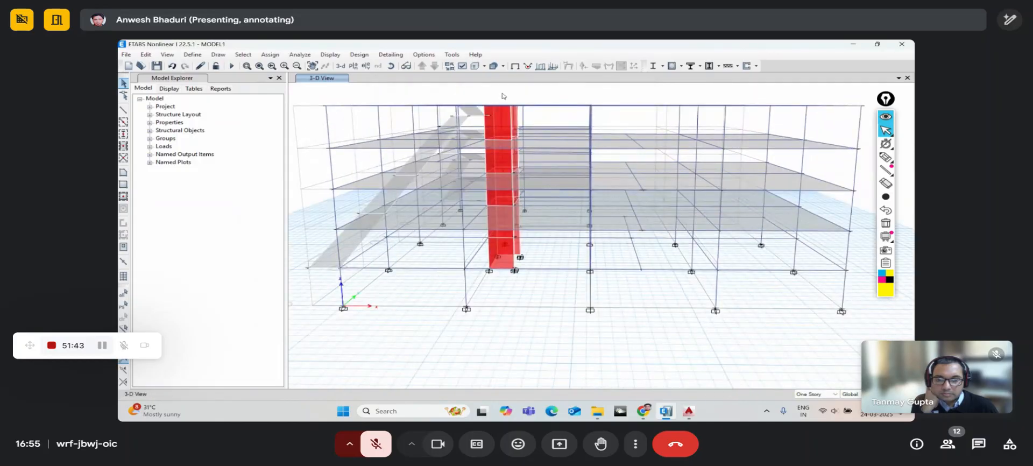
{"action": "left_click", "coordinate": [392, 65]}
{"action": "left_click_drag", "start_coordinate": [506, 226], "coordinate": [472, 240]}
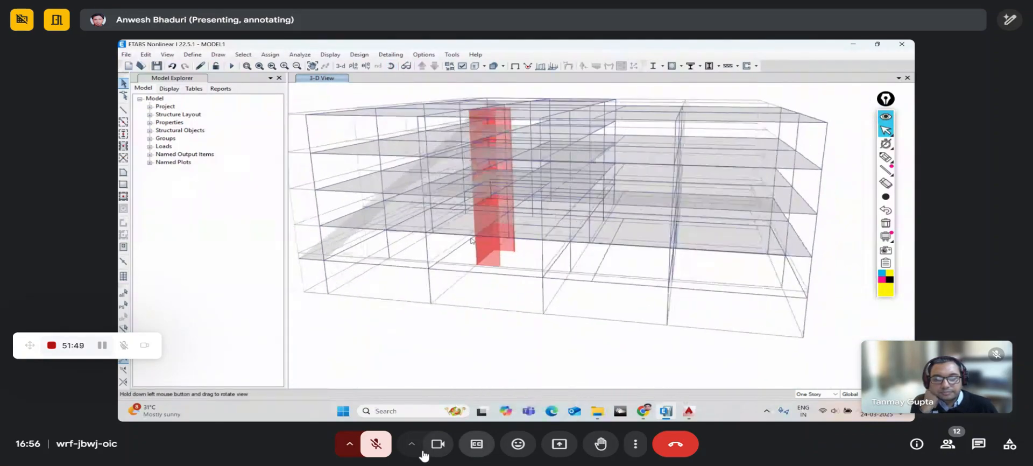
{"action": "left_click", "coordinate": [375, 447]}
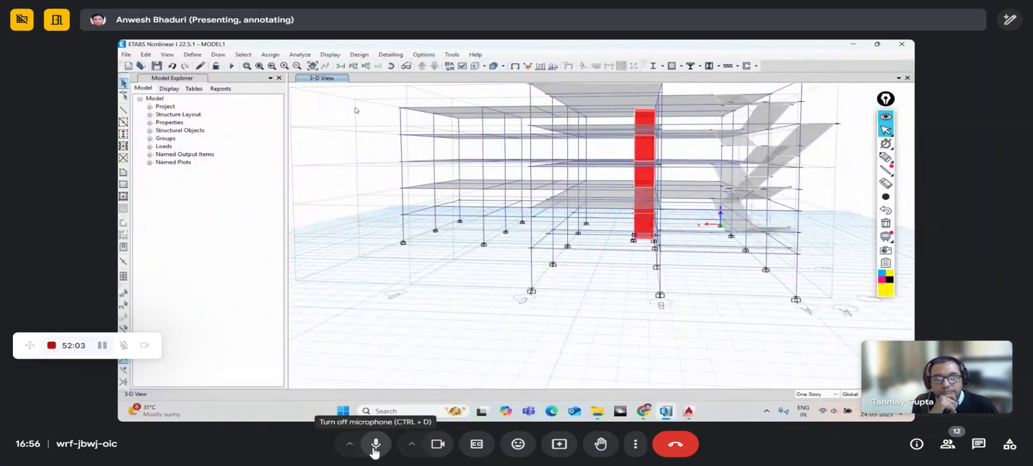
{"action": "left_click", "coordinate": [375, 450]}
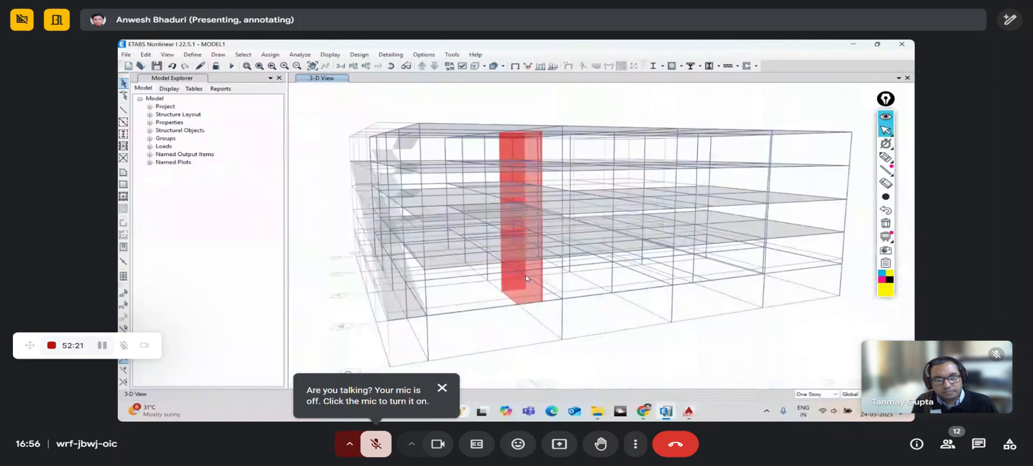
{"action": "left_click", "coordinate": [375, 445]}
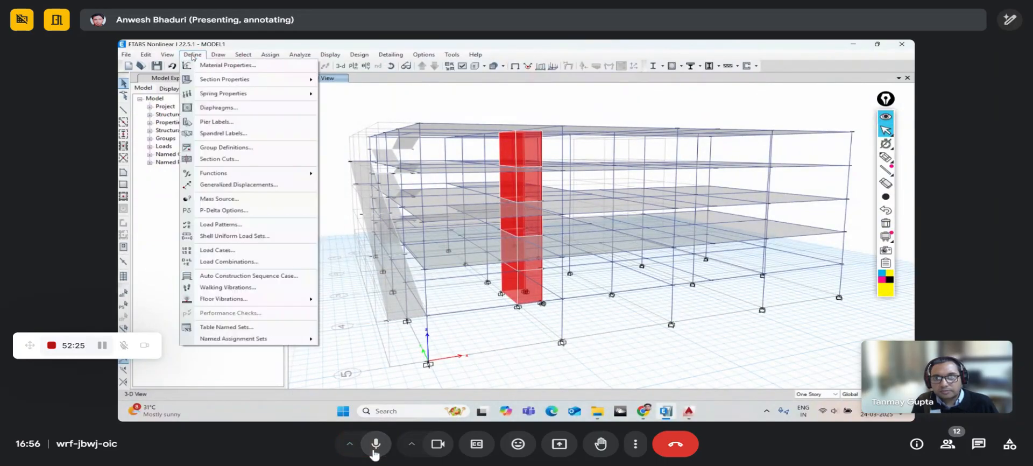
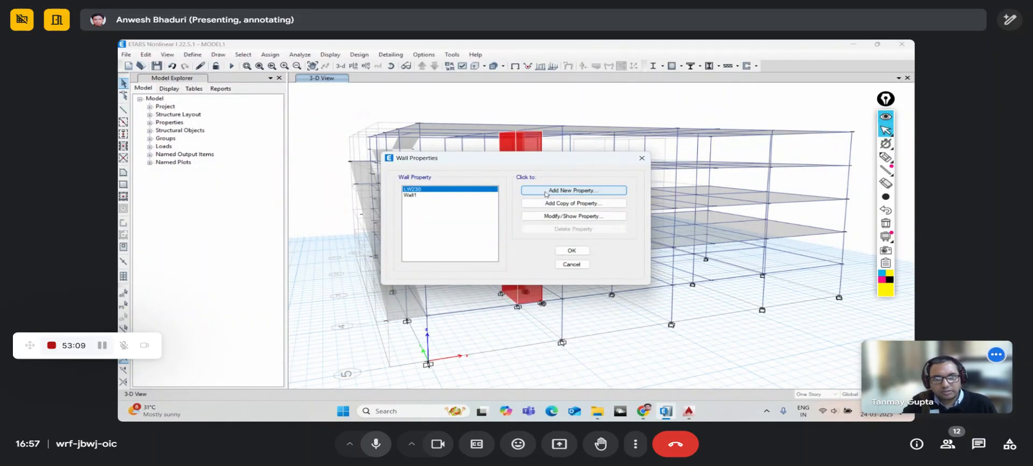
- Add wall property BW400 in M25 concrete with 400 mm thickness and close the list
{"action": "left_click", "coordinate": [546, 192]}
{"action": "left_click_drag", "start_coordinate": [522, 123], "coordinate": [482, 123]}
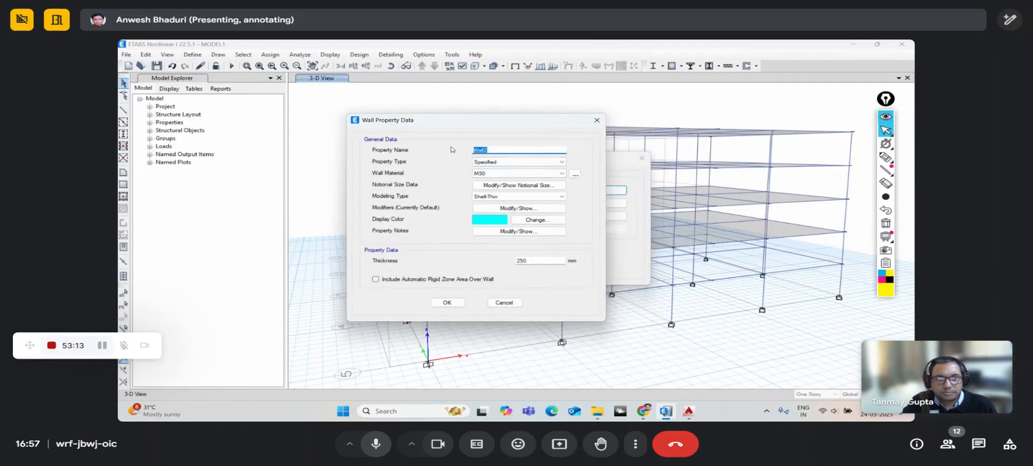
{"action": "type", "text": "BW"}
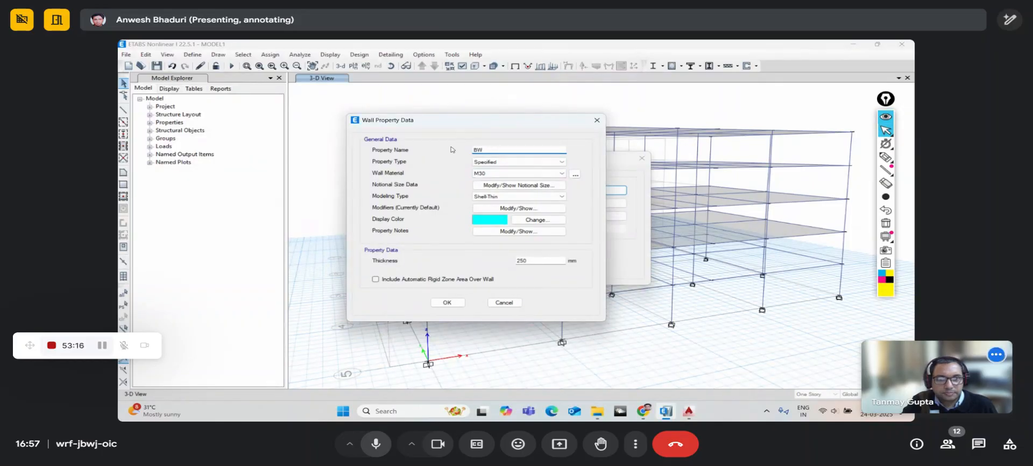
{"action": "left_click", "coordinate": [376, 444]}
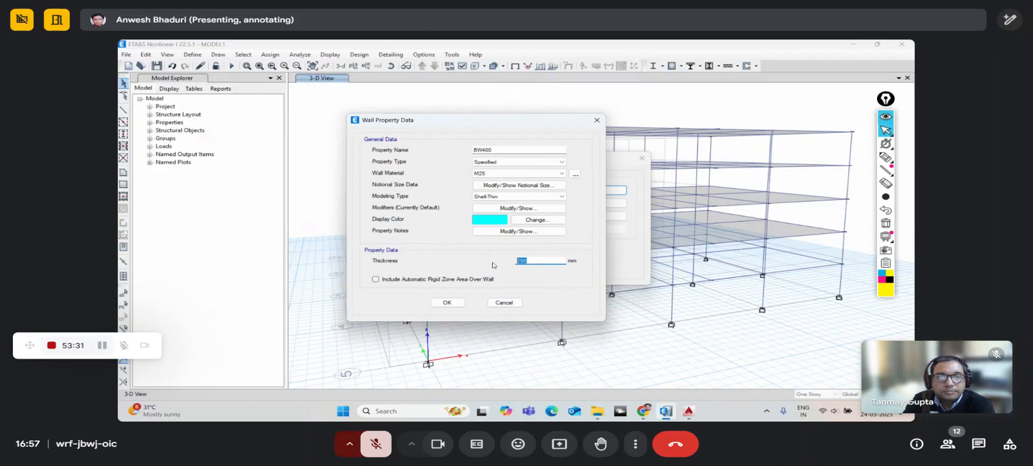
{"action": "type", "text": "400"}
{"action": "left_click", "coordinate": [457, 301]}
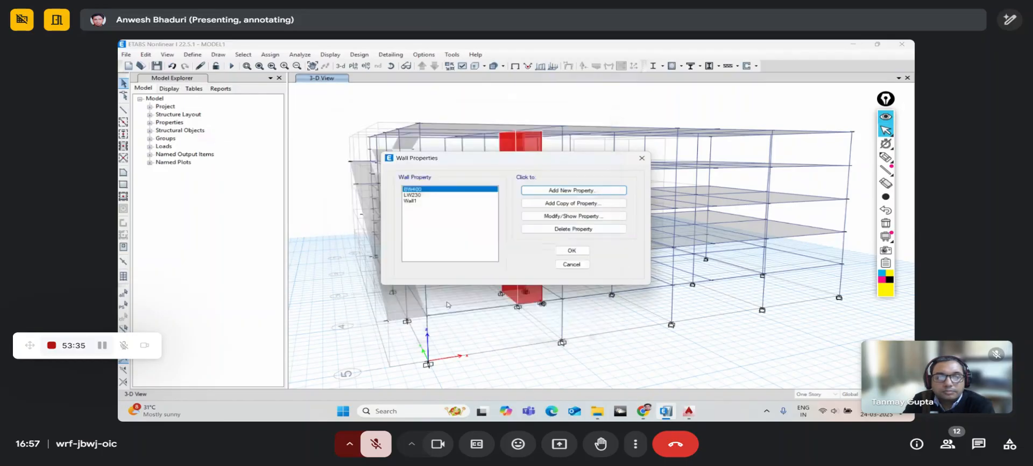
{"action": "left_click", "coordinate": [571, 251]}
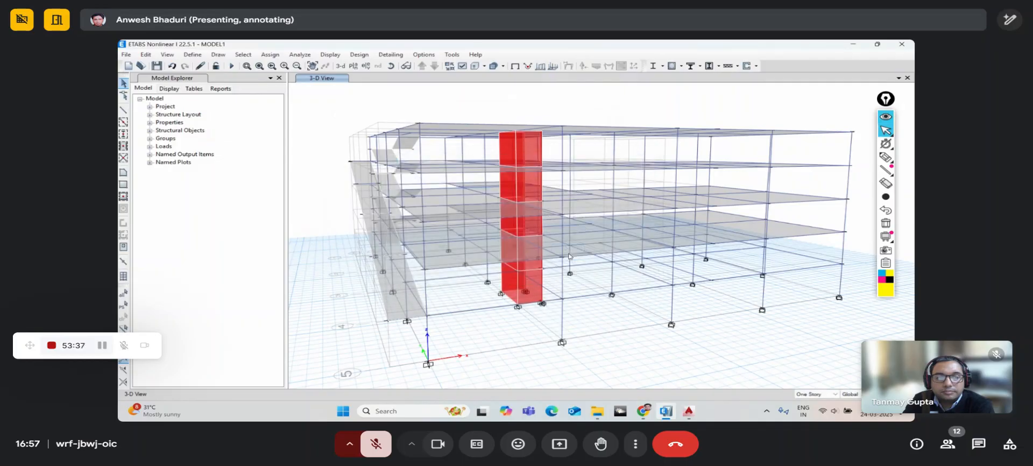
- Orbit the 3-D frame slightly, pick floor/wall drawing, and call up the plan-level list
{"action": "left_click", "coordinate": [390, 68]}
{"action": "mouse_move", "coordinate": [490, 328]}
{"action": "left_mouse_down"}
{"action": "mouse_move", "coordinate": [509, 342]}
{"action": "mouse_move", "coordinate": [500, 317]}
{"action": "left_mouse_up"}
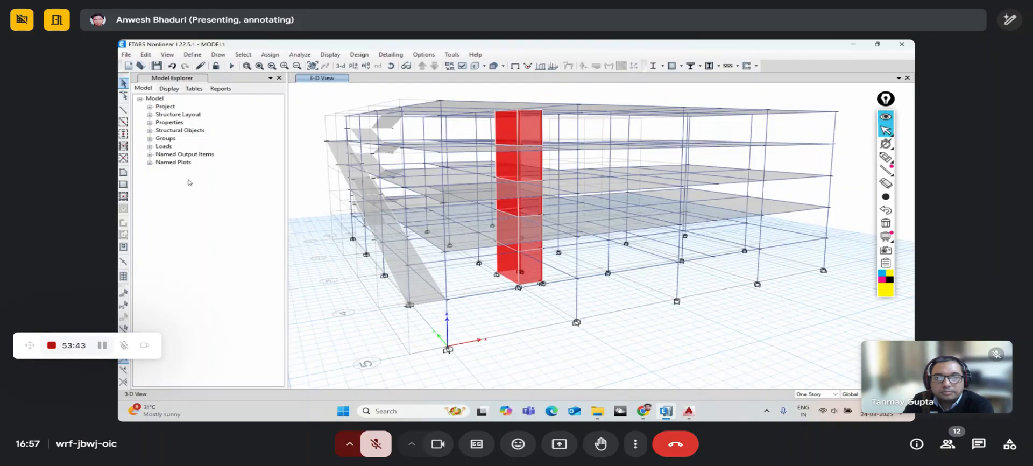
{"action": "left_click", "coordinate": [123, 172]}
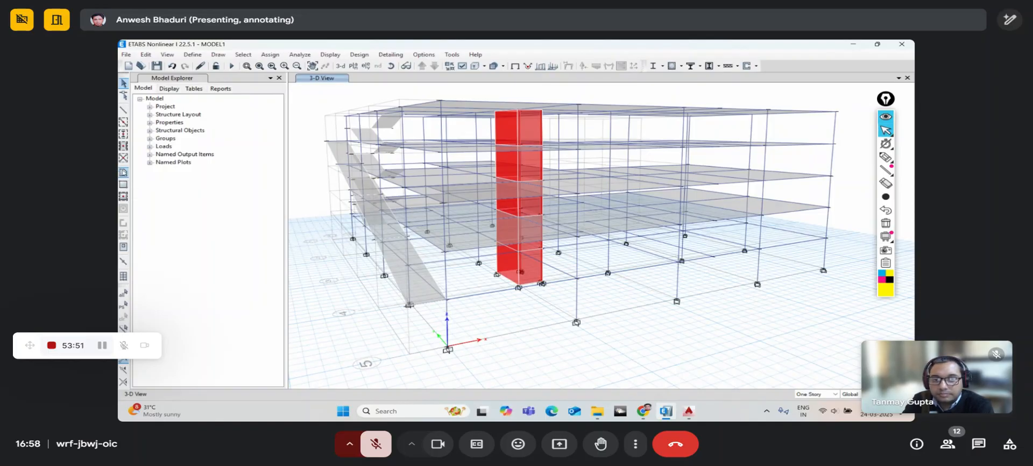
{"action": "left_click", "coordinate": [355, 70]}
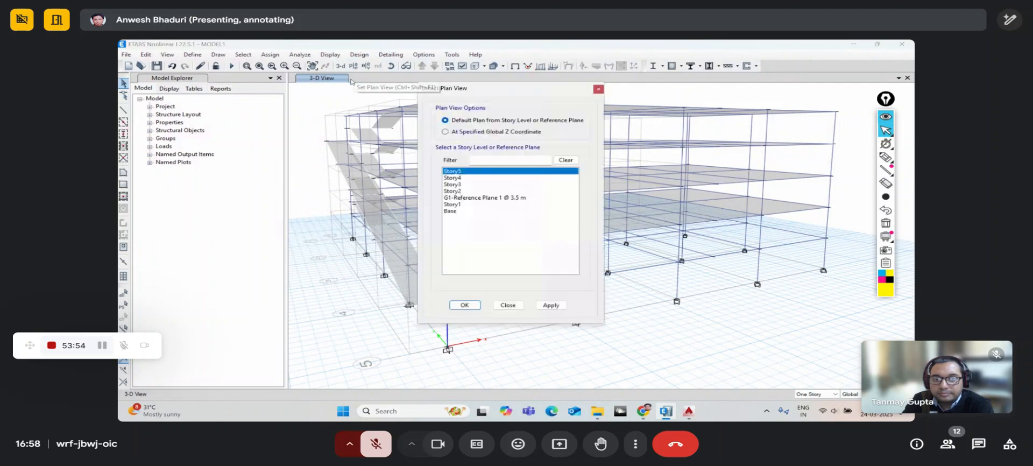
- Show the Story1 plan view and shift it up and left
{"action": "left_click", "coordinate": [458, 204]}
{"action": "left_click", "coordinate": [470, 305]}
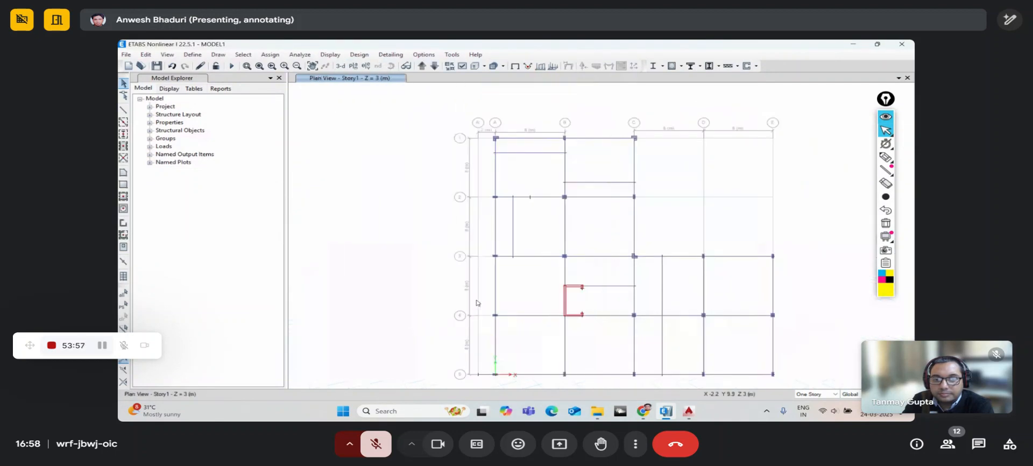
{"action": "middle_click_drag", "start_coordinate": [464, 241], "coordinate": [405, 177]}
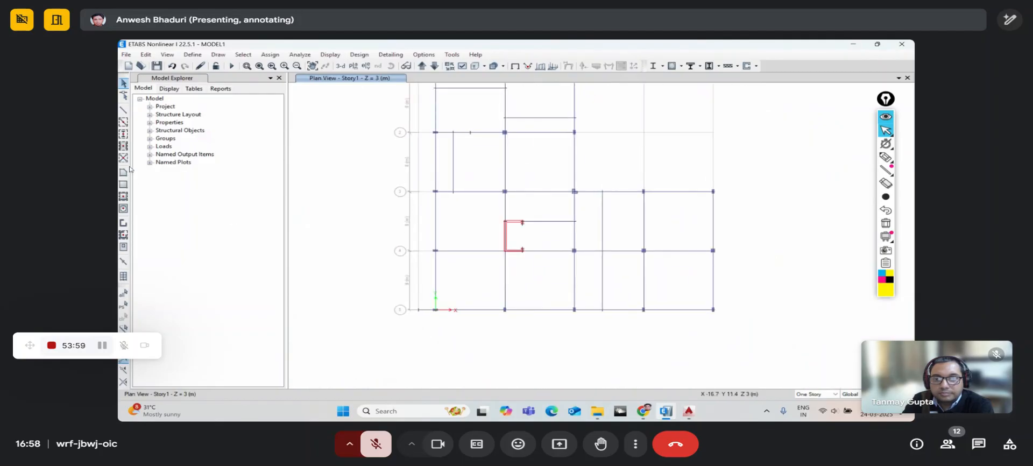
- Draw a BW400 wall through A5, B5, C5 and D5, then return to 3-D
{"action": "left_click", "coordinate": [124, 223]}
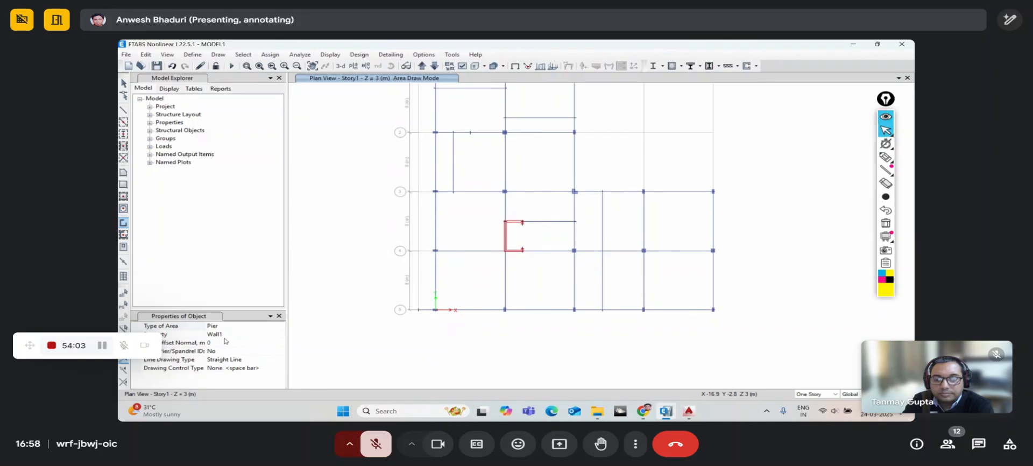
{"action": "left_click", "coordinate": [281, 335]}
{"action": "left_click", "coordinate": [280, 334]}
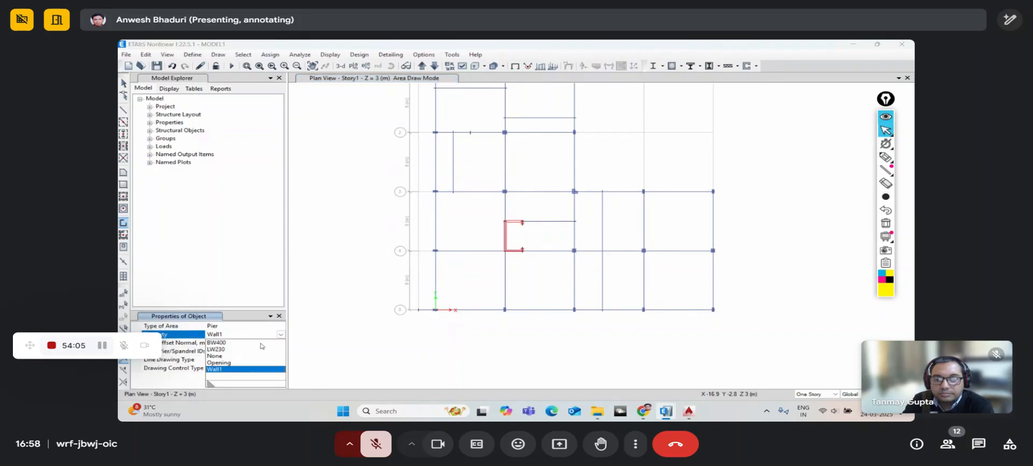
{"action": "left_click", "coordinate": [221, 343]}
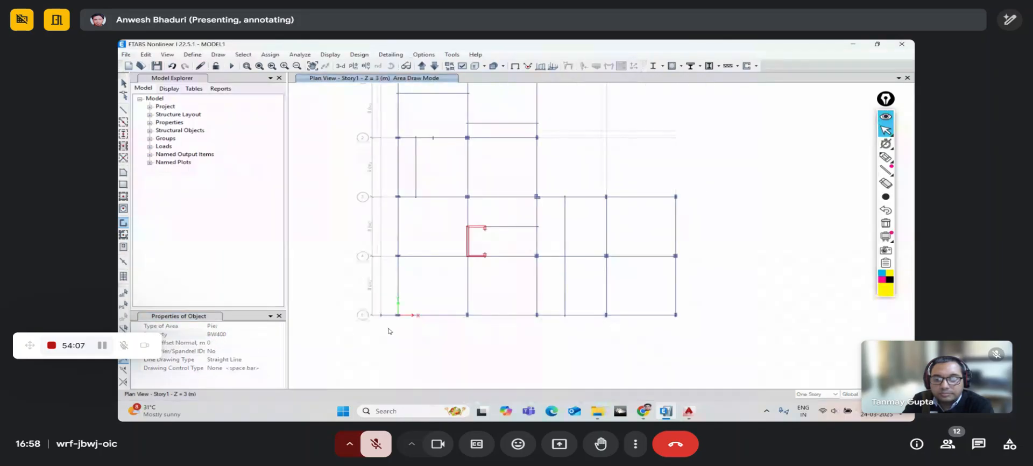
{"action": "left_click", "coordinate": [398, 315]}
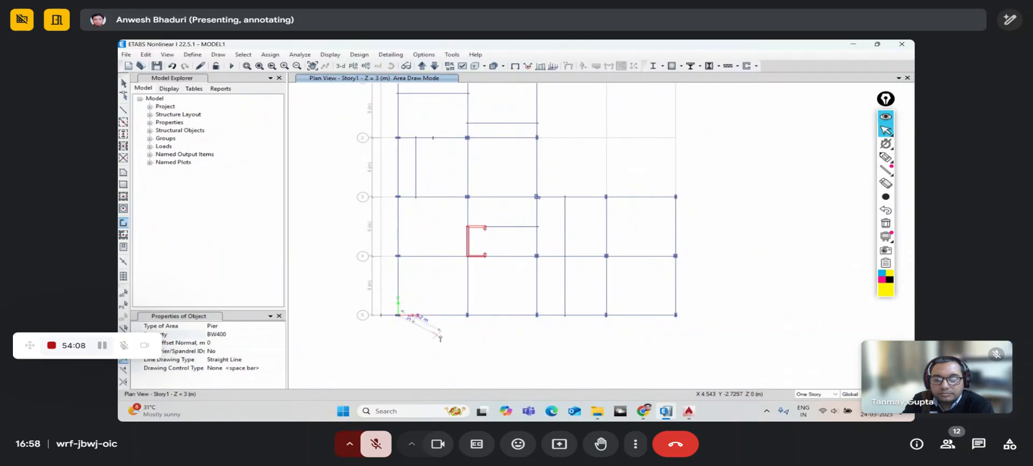
{"action": "left_click", "coordinate": [467, 315]}
{"action": "left_click", "coordinate": [537, 315]}
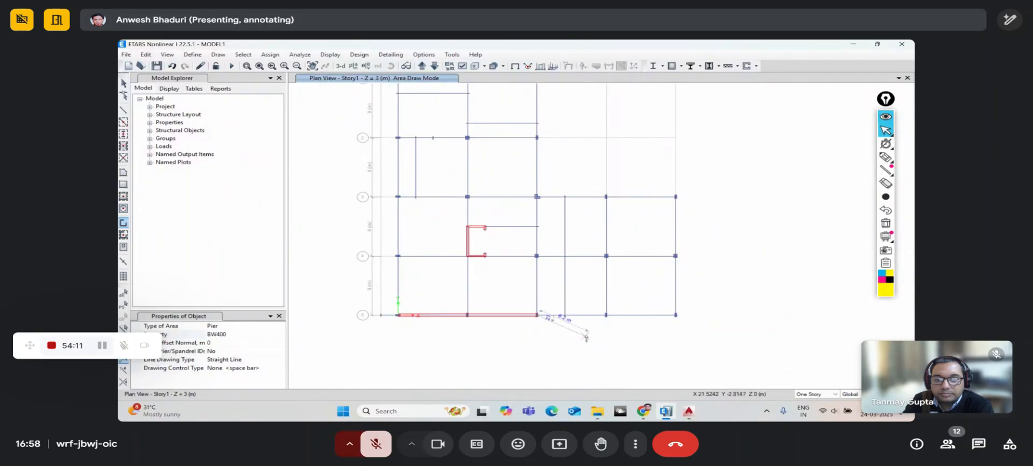
{"action": "left_click", "coordinate": [606, 315]}
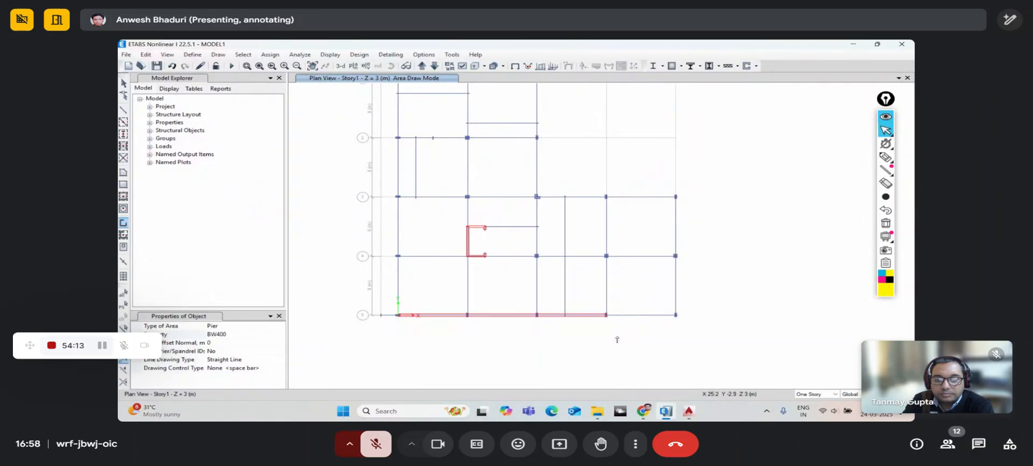
{"action": "left_click", "coordinate": [123, 83]}
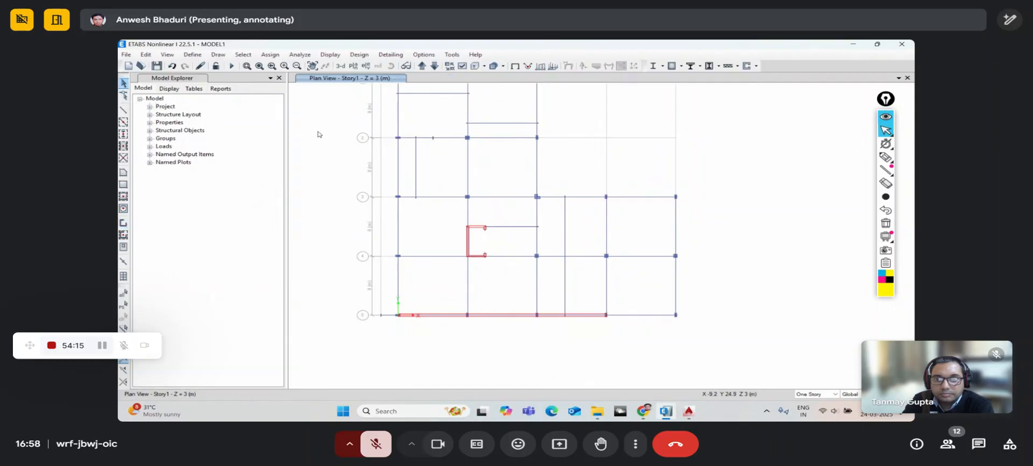
{"action": "left_click", "coordinate": [341, 65]}
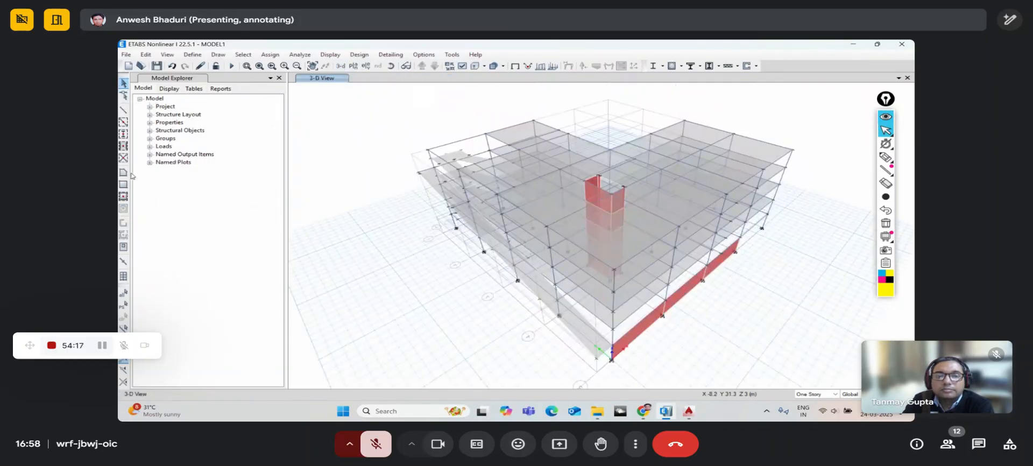
- Orbit to the front edge and draw the BW400 wall panel in the last bay
{"action": "left_click", "coordinate": [391, 66]}
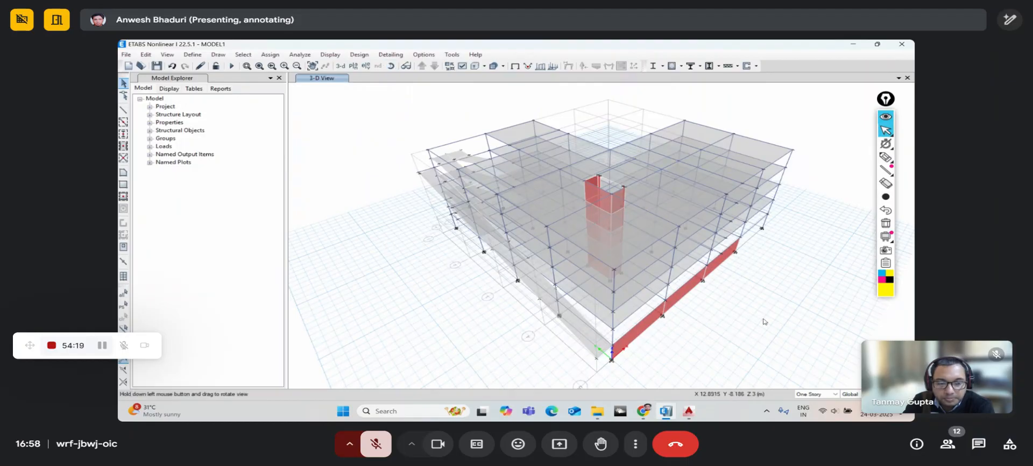
{"action": "left_click_drag", "start_coordinate": [763, 321], "coordinate": [579, 299]}
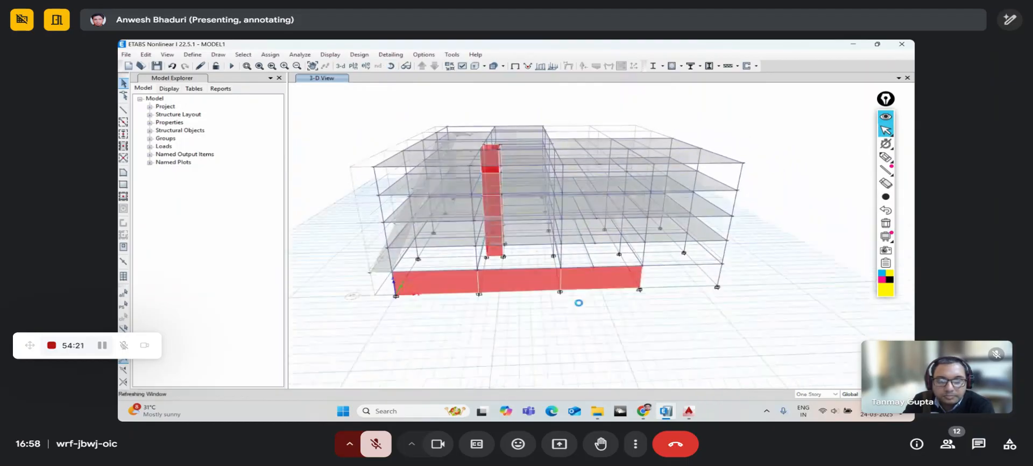
{"action": "left_click", "coordinate": [124, 173]}
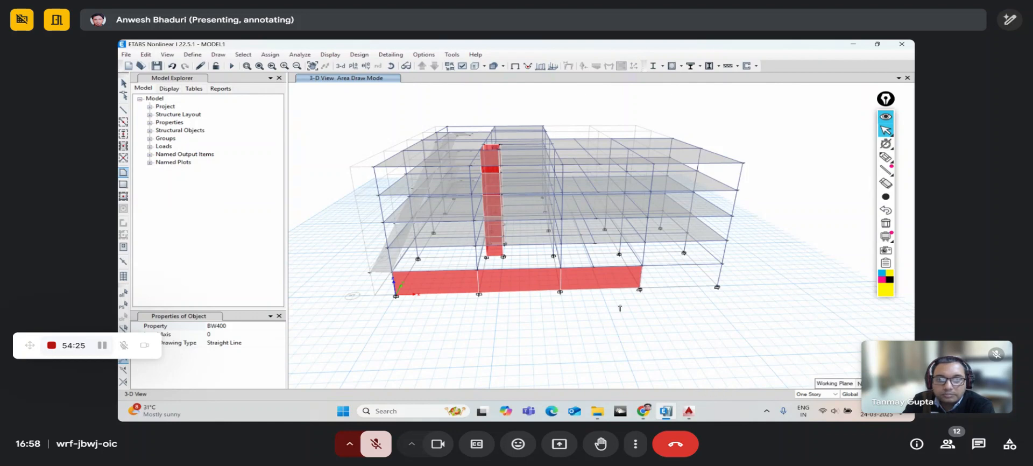
{"action": "scroll", "coordinate": [640, 300], "scroll_direction": "up", "scroll_amount": 3}
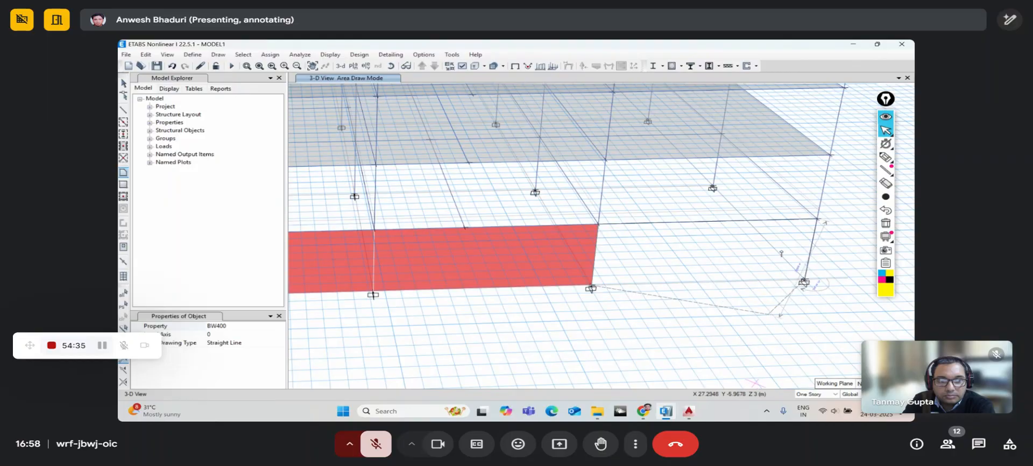
{"action": "key", "text": "Return"}
{"action": "scroll", "coordinate": [770, 299], "scroll_direction": "down", "scroll_amount": 5}
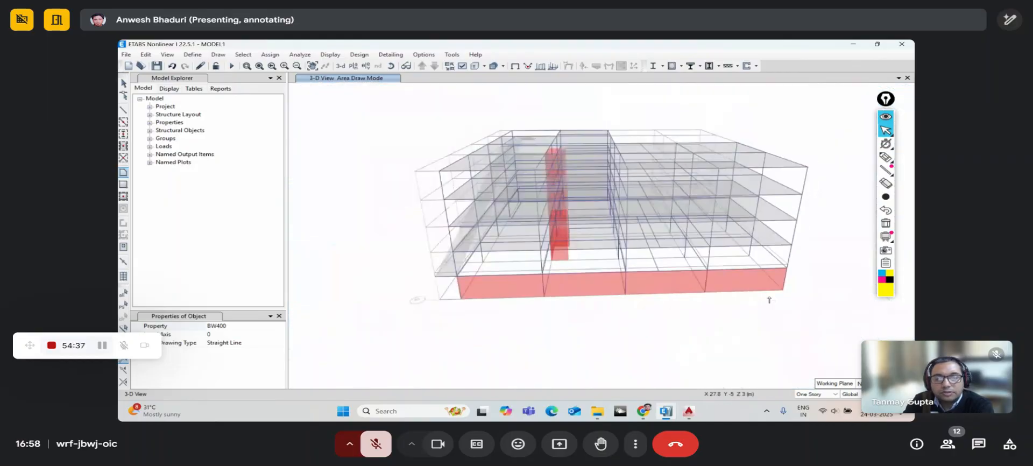
{"action": "key", "text": "Escape"}
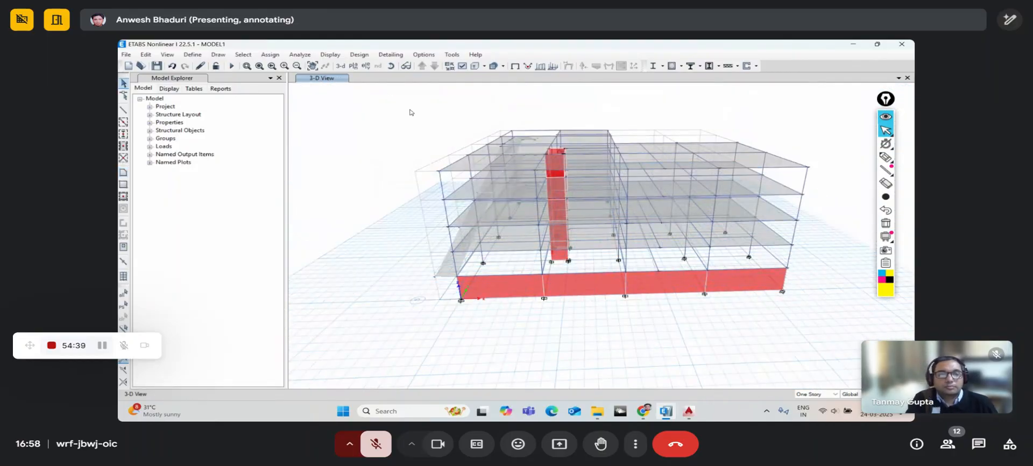
- Orbit and zoom the 3-D model to check the extended base wall
{"action": "left_click", "coordinate": [389, 68]}
{"action": "mouse_move", "coordinate": [495, 332]}
{"action": "left_mouse_down"}
{"action": "mouse_move", "coordinate": [548, 308]}
{"action": "mouse_move", "coordinate": [484, 323]}
{"action": "left_mouse_up"}
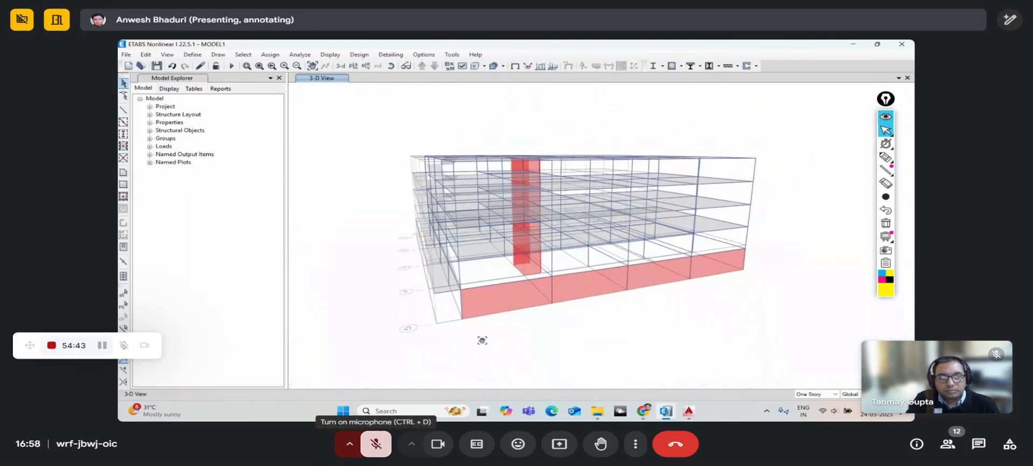
{"action": "scroll", "coordinate": [495, 320], "scroll_direction": "up", "scroll_amount": 5}
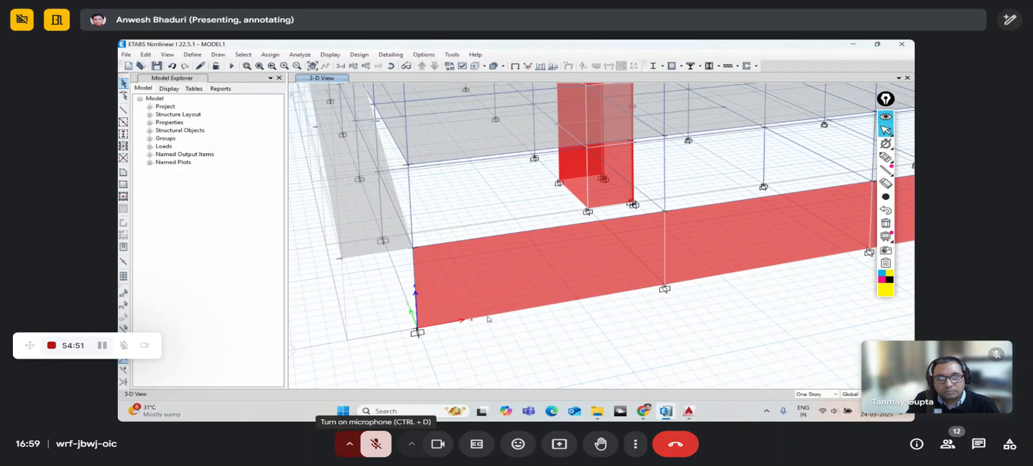
{"action": "left_click", "coordinate": [377, 444]}
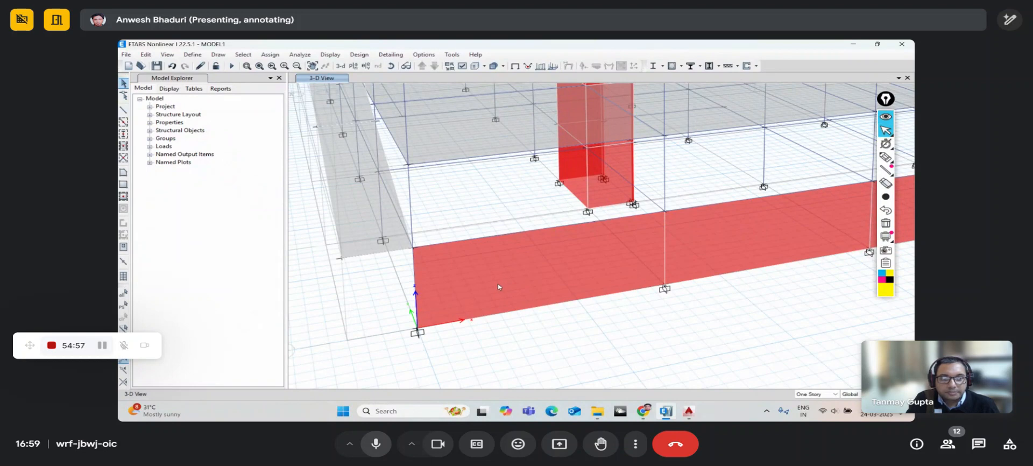
{"action": "scroll", "coordinate": [498, 283], "scroll_direction": "down", "scroll_amount": 5}
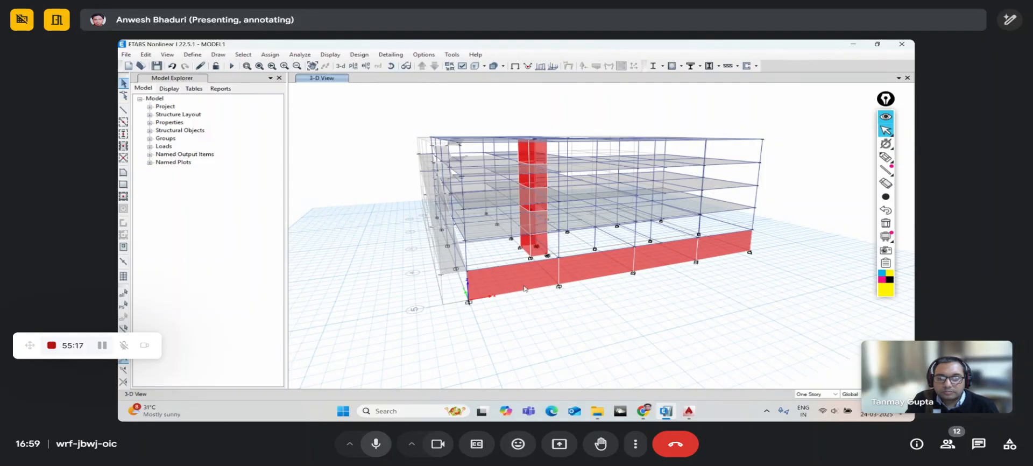
{"action": "scroll", "coordinate": [524, 289], "scroll_direction": "up", "scroll_amount": 4}
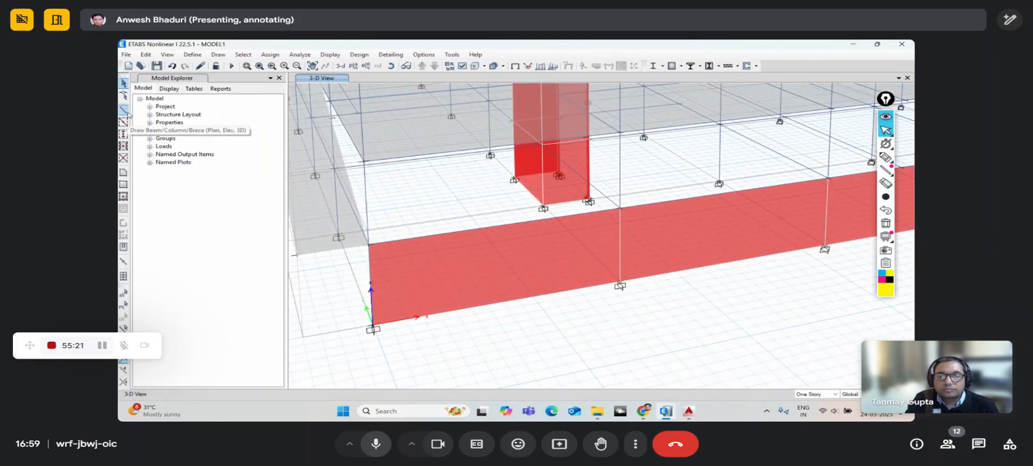
- Start a new frame line with its section property set to None
{"action": "middle_click_drag", "start_coordinate": [383, 274], "coordinate": [414, 279]}
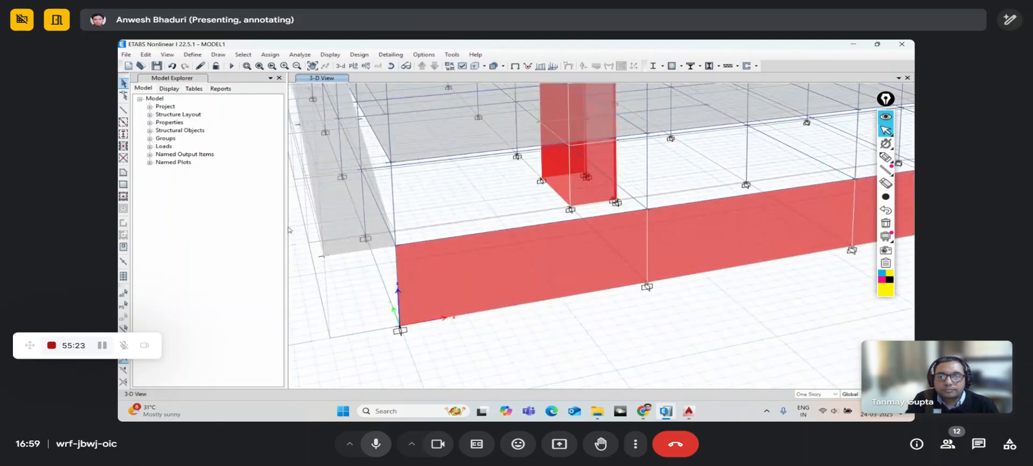
{"action": "left_click", "coordinate": [123, 110]}
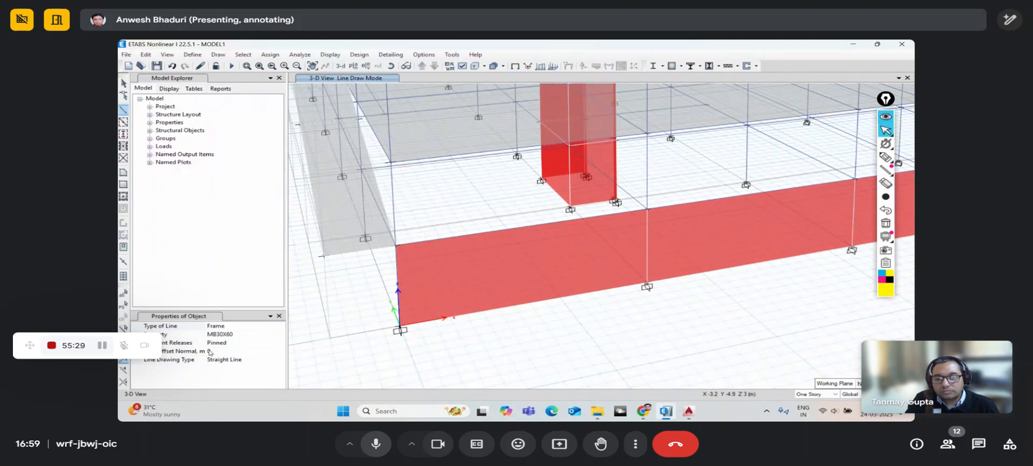
{"action": "left_click", "coordinate": [377, 444]}
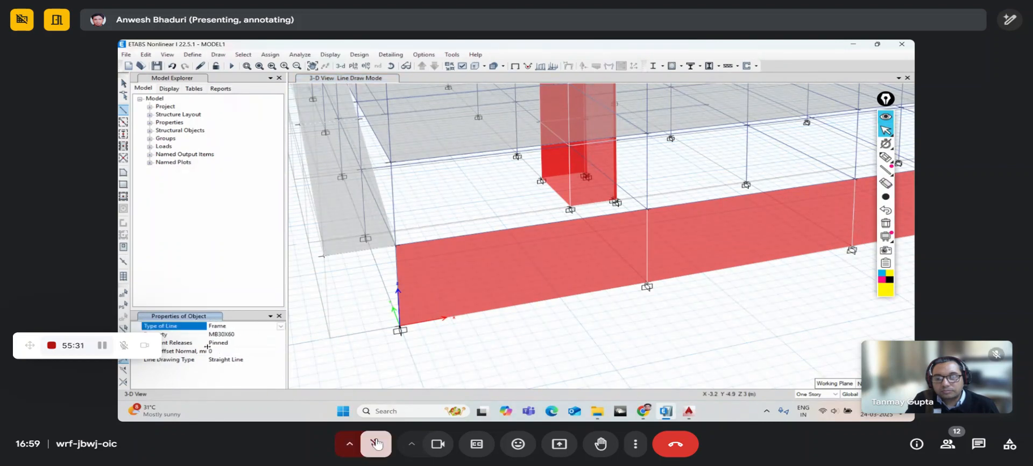
{"action": "left_click", "coordinate": [276, 335]}
{"action": "left_click", "coordinate": [278, 335]}
{"action": "scroll", "coordinate": [259, 361], "scroll_direction": "down", "scroll_amount": 2}
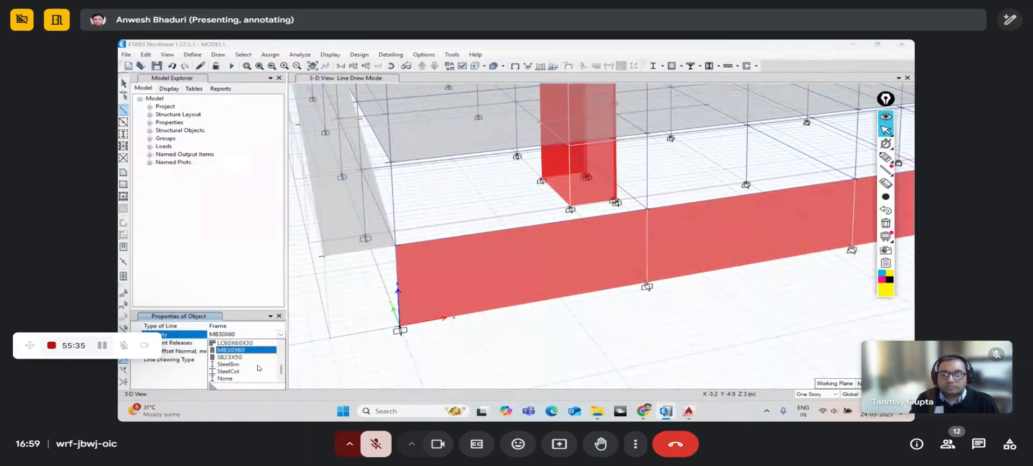
{"action": "left_click", "coordinate": [237, 380]}
- Set continuous end releases and a 1000 normal offset, click the origin joint, then cancel
{"action": "left_click", "coordinate": [270, 345]}
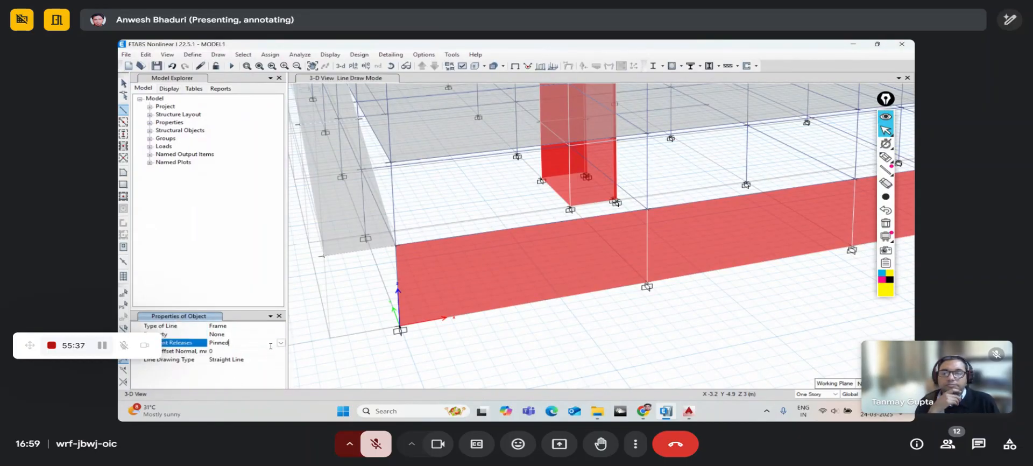
{"action": "left_click", "coordinate": [280, 345]}
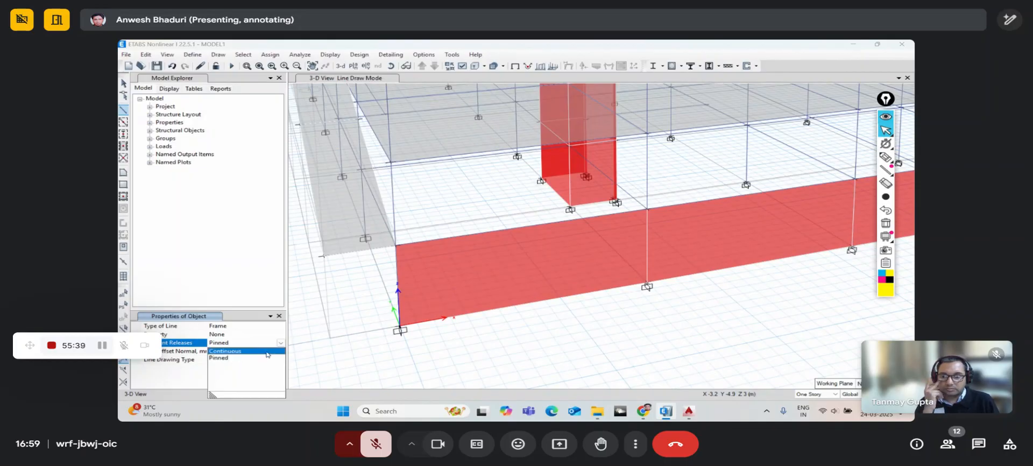
{"action": "left_click", "coordinate": [234, 352]}
{"action": "left_click", "coordinate": [232, 351]}
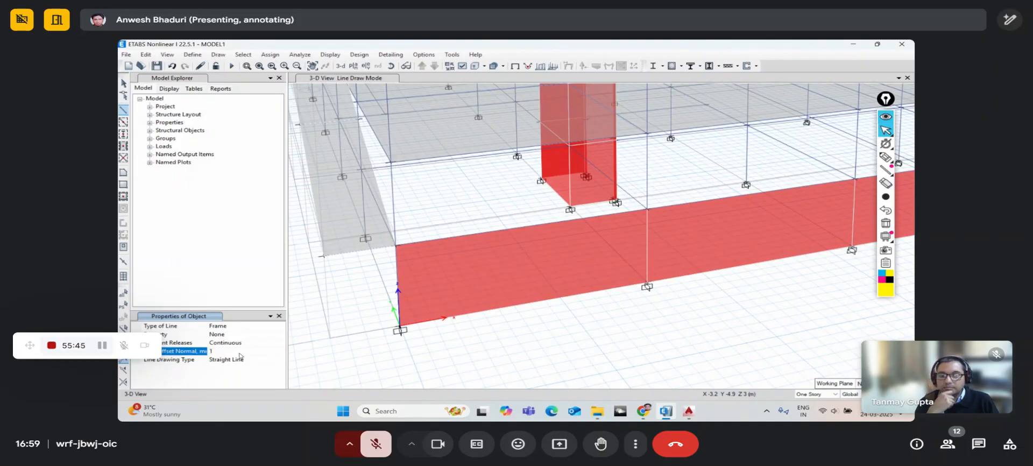
{"action": "left_click", "coordinate": [400, 326]}
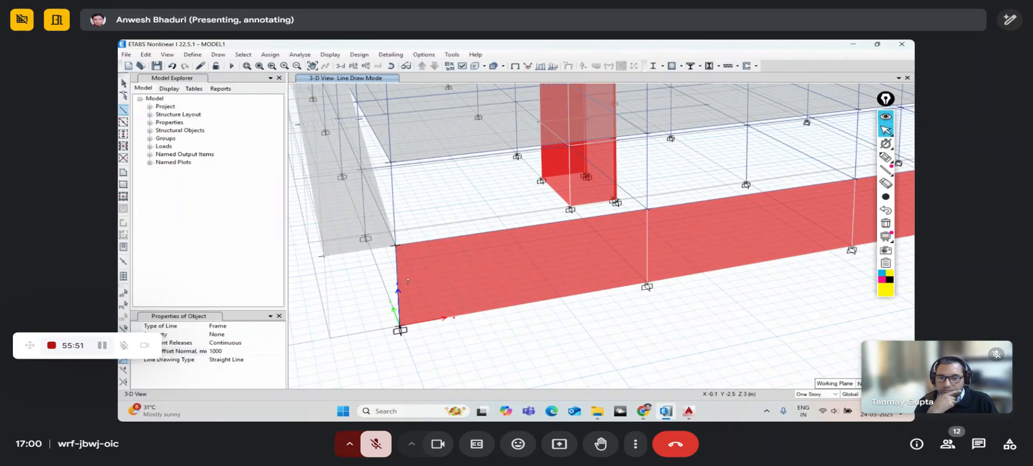
{"action": "scroll", "coordinate": [408, 281], "scroll_direction": "down", "scroll_amount": 3}
{"action": "key", "text": "Escape"}
{"action": "scroll", "coordinate": [412, 285], "scroll_direction": "up", "scroll_amount": 5}
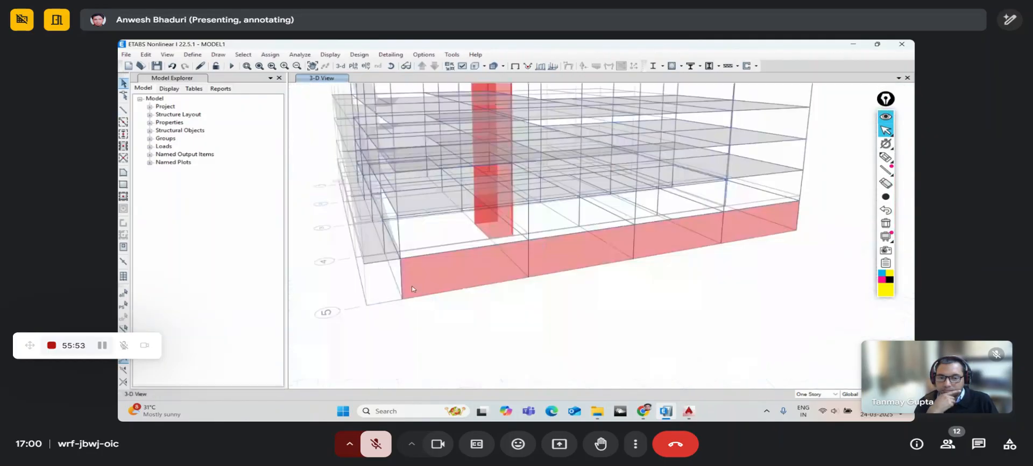
- Rotate and pan the 3-D view onto the base wall's near corner and pick Draw Beam/Line
{"action": "left_click", "coordinate": [393, 67]}
{"action": "left_click_drag", "start_coordinate": [407, 256], "coordinate": [520, 274]}
{"action": "middle_click_drag", "start_coordinate": [520, 274], "coordinate": [443, 311]}
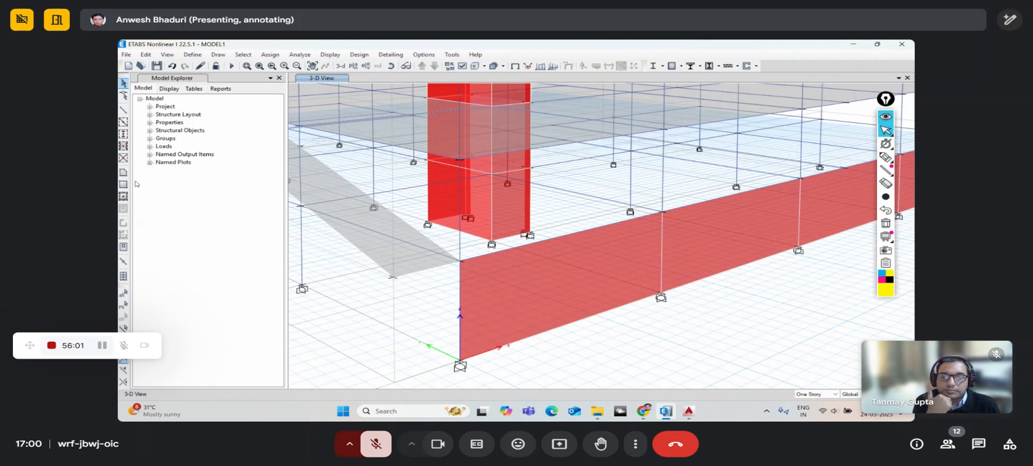
{"action": "left_click", "coordinate": [123, 110]}
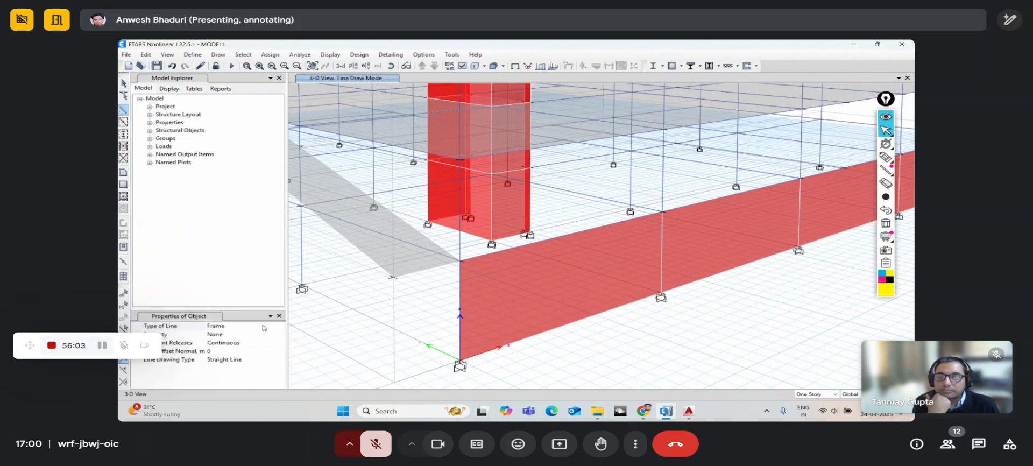
- Set the line's normal offset to 0, try a start at the wall's base joint, cancel
{"action": "left_click", "coordinate": [201, 352]}
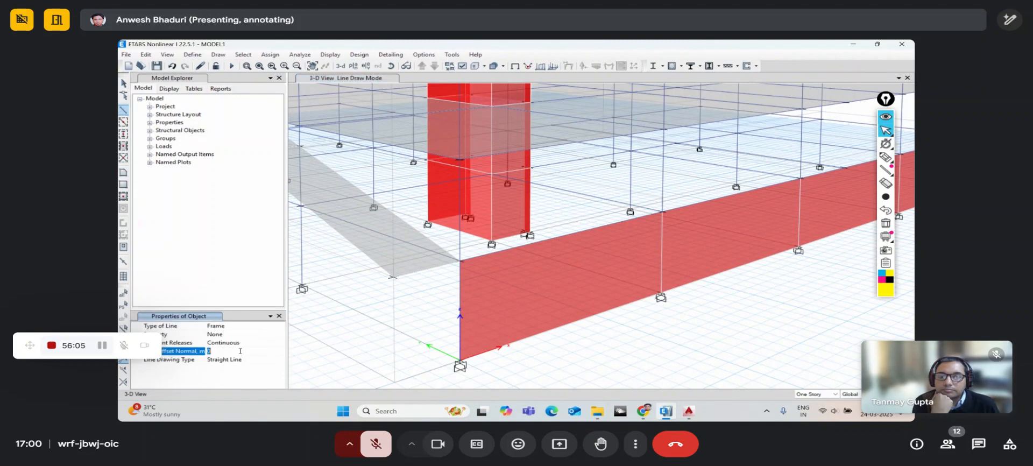
{"action": "left_click_drag", "start_coordinate": [206, 348], "coordinate": [216, 345]}
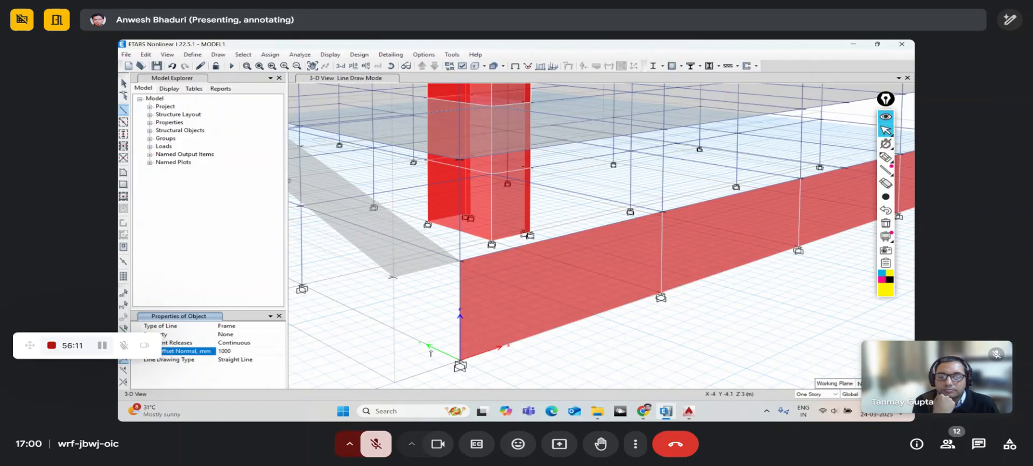
{"action": "left_click", "coordinate": [460, 359]}
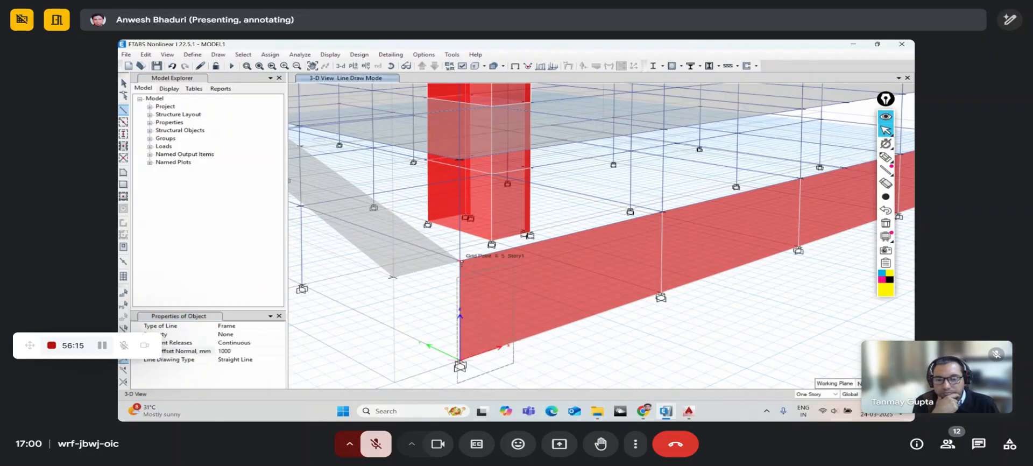
{"action": "key", "text": "Escape"}
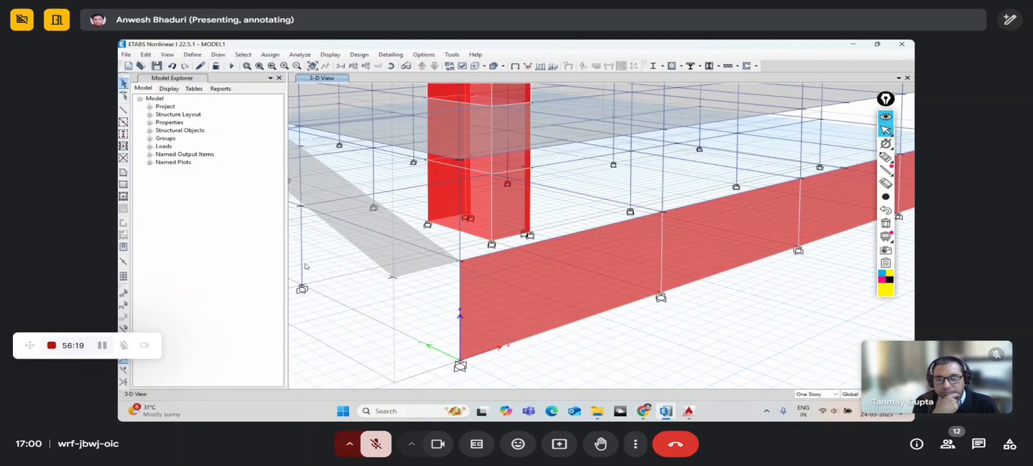
{"action": "middle_click_drag", "start_coordinate": [406, 291], "coordinate": [434, 264]}
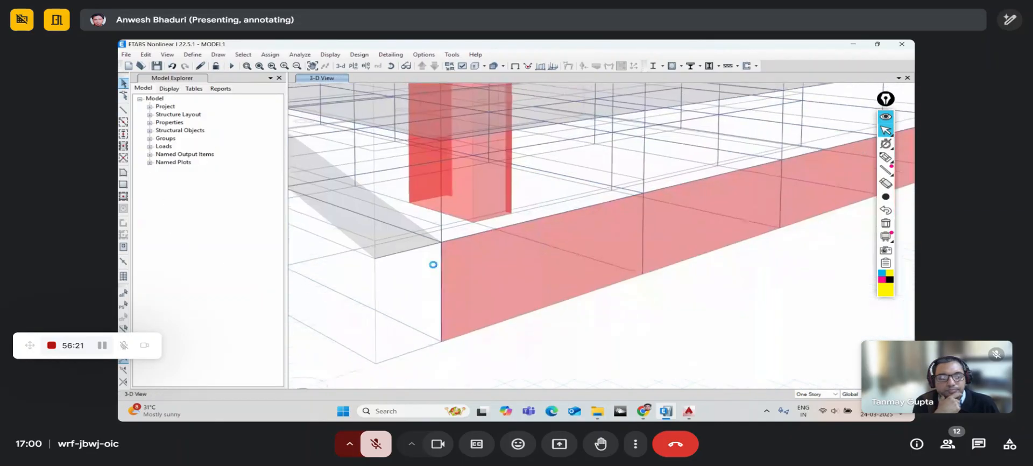
{"action": "middle_click_drag", "start_coordinate": [507, 266], "coordinate": [483, 276]}
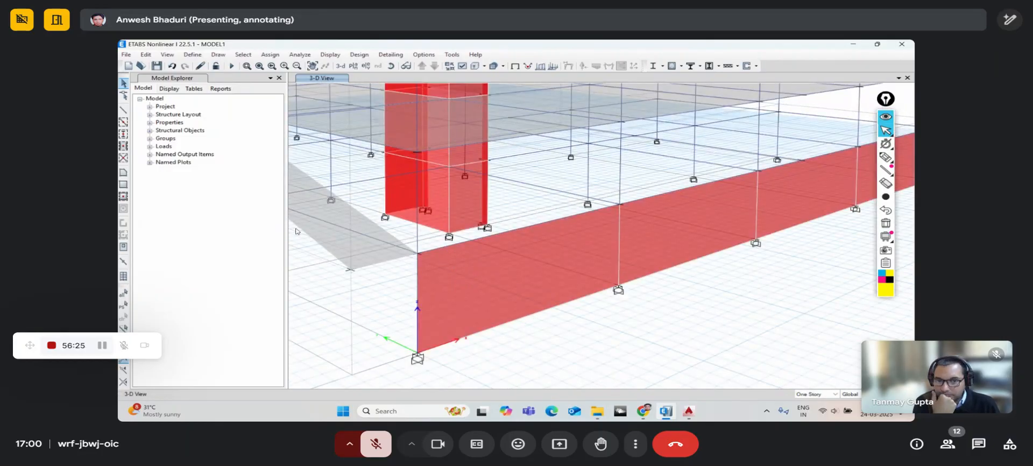
- Draw a vertical line from the wall's bottom edge to its Mid Point and select it
{"action": "left_click", "coordinate": [123, 109]}
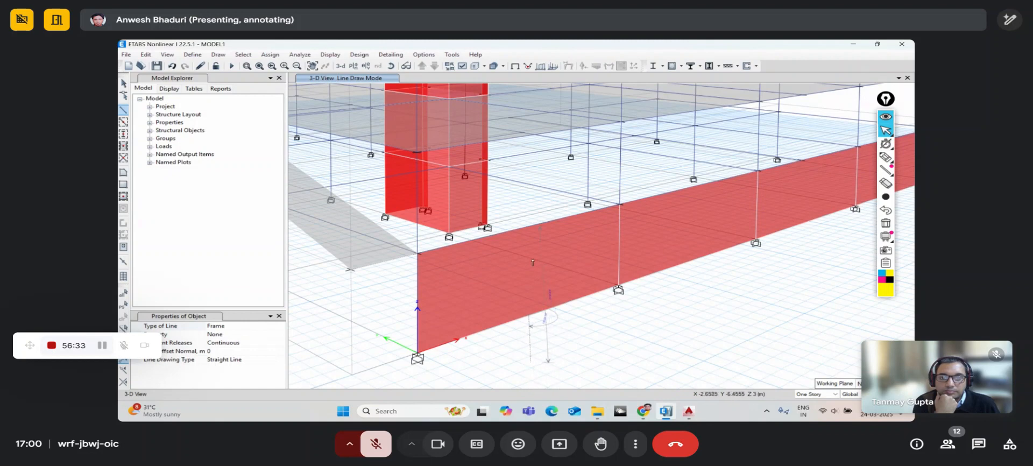
{"action": "left_click", "coordinate": [529, 228]}
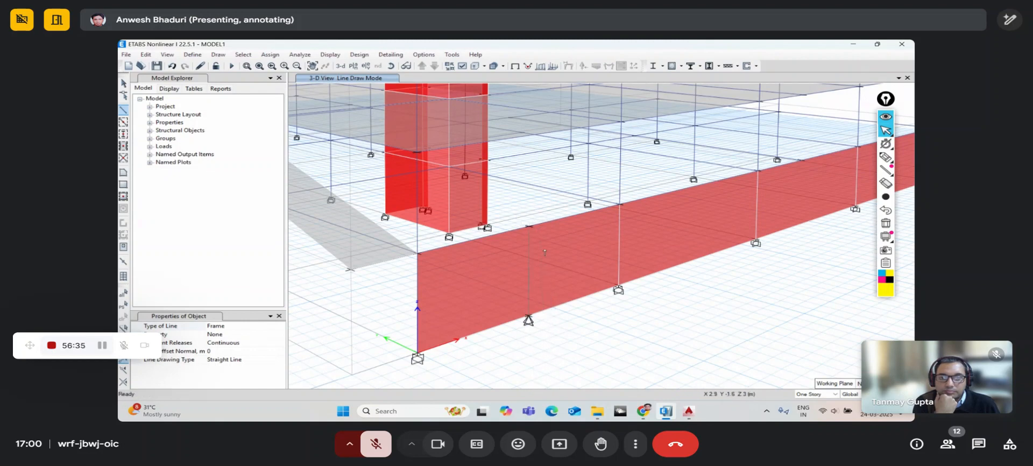
{"action": "middle_click_drag", "start_coordinate": [561, 284], "coordinate": [543, 268]}
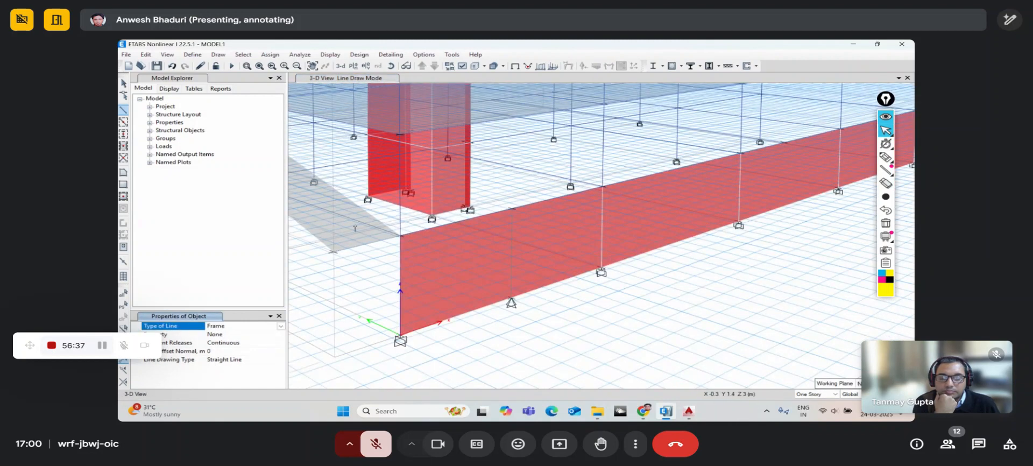
{"action": "left_click", "coordinate": [123, 83]}
{"action": "middle_click_drag", "start_coordinate": [444, 276], "coordinate": [454, 276]}
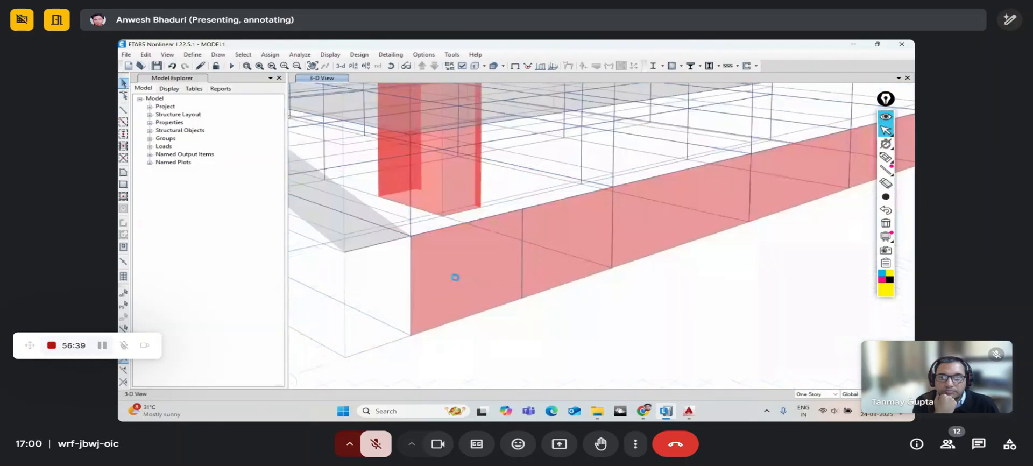
{"action": "left_click", "coordinate": [520, 274]}
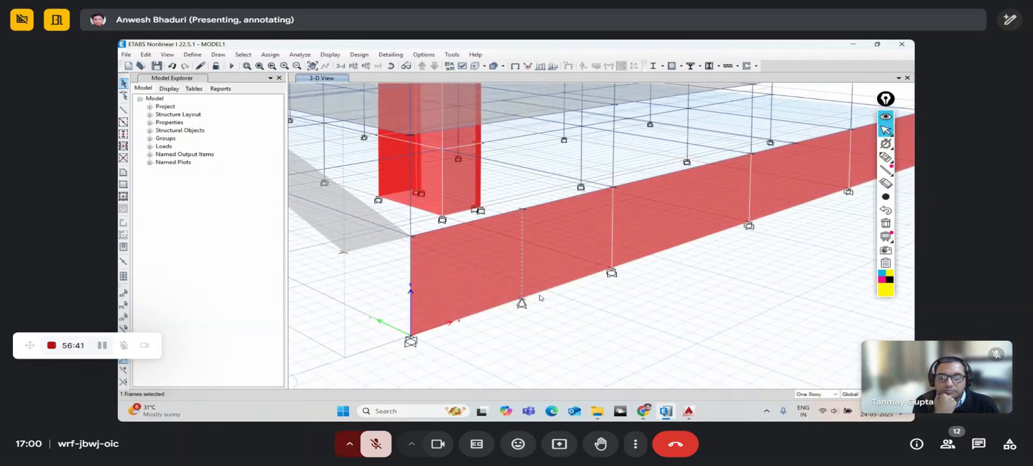
{"action": "scroll", "coordinate": [540, 297], "scroll_direction": "down", "scroll_amount": 5}
{"action": "scroll", "coordinate": [526, 301], "scroll_direction": "up", "scroll_amount": 5}
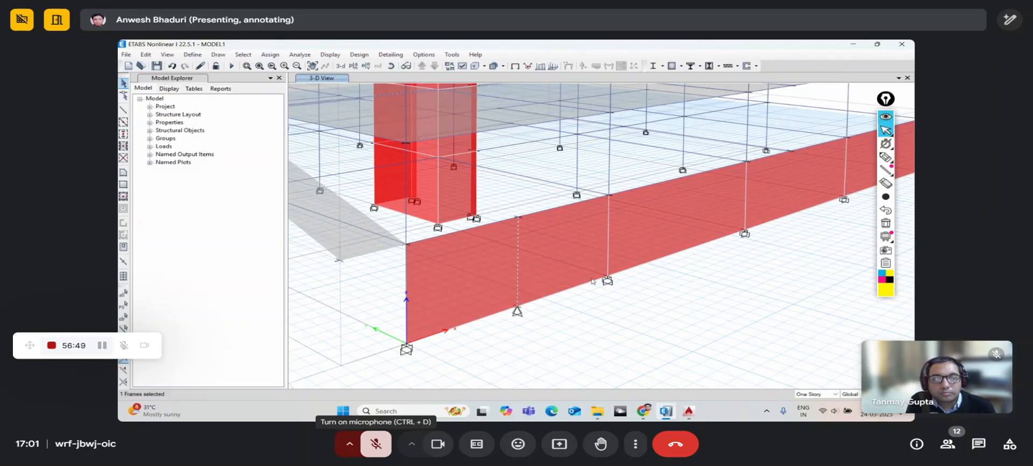
{"action": "left_click", "coordinate": [380, 452]}
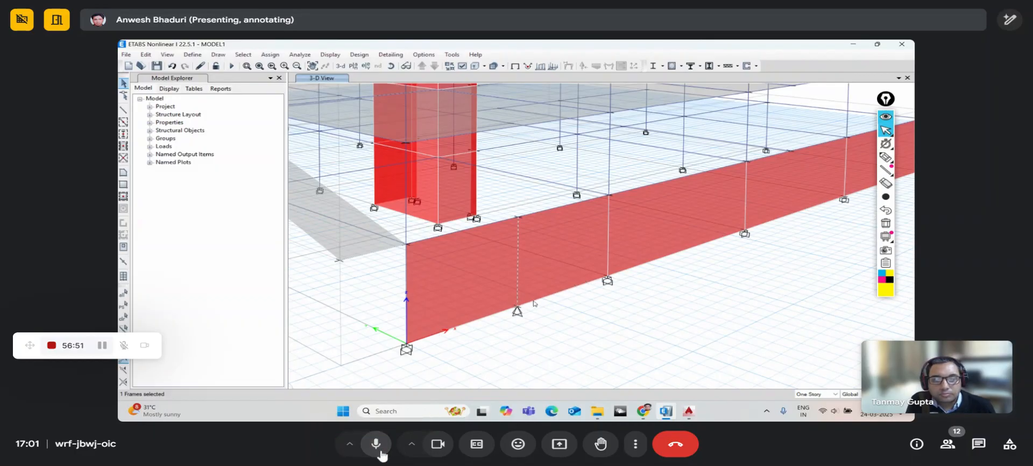
{"action": "middle_click_drag", "start_coordinate": [646, 270], "coordinate": [566, 290]}
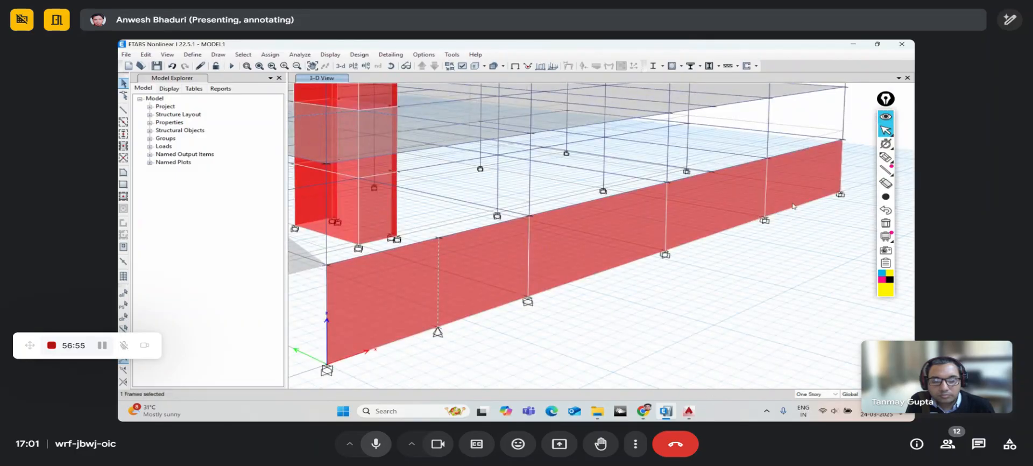
{"action": "middle_click_drag", "start_coordinate": [540, 292], "coordinate": [584, 263]}
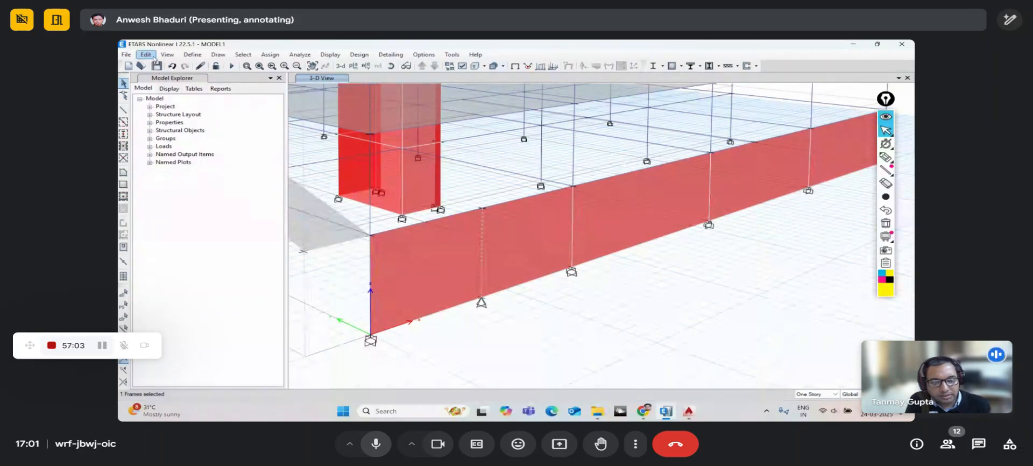
{"action": "left_click", "coordinate": [387, 70]}
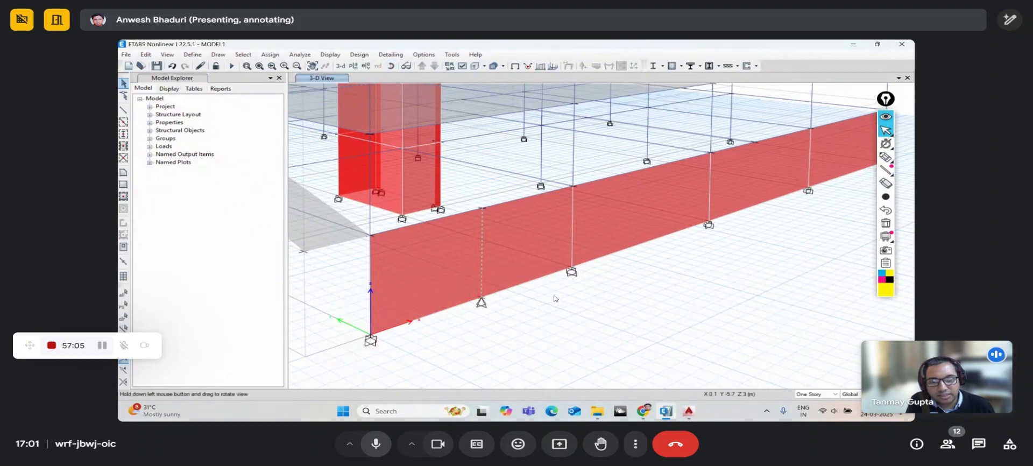
{"action": "left_click_drag", "start_coordinate": [554, 297], "coordinate": [550, 307]}
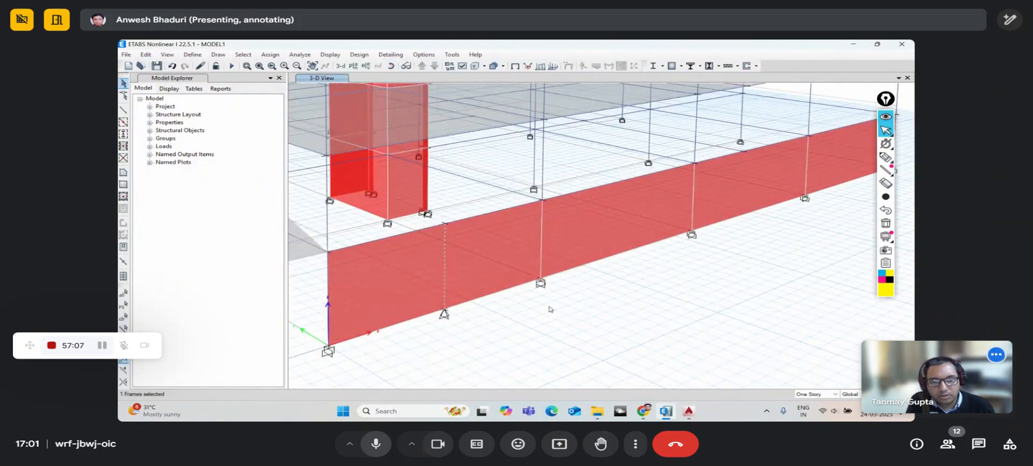
{"action": "scroll", "coordinate": [550, 309], "scroll_direction": "down", "scroll_amount": 5}
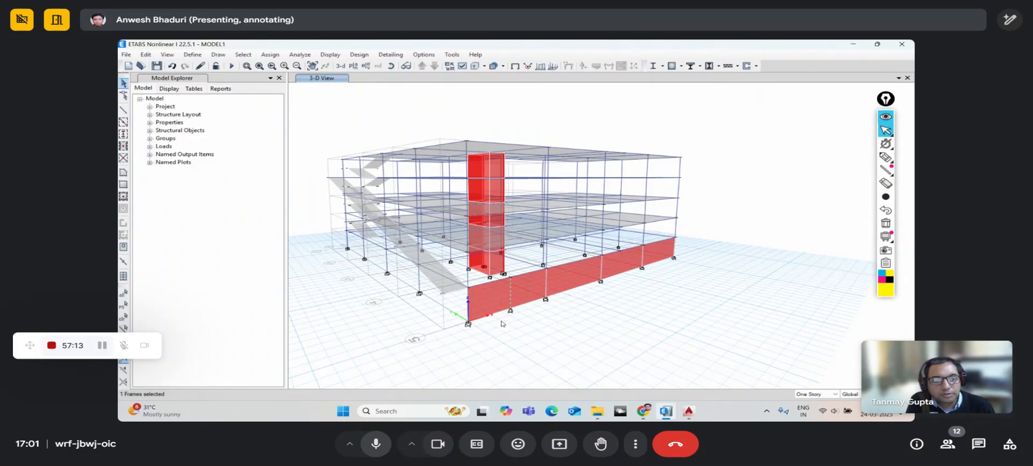
{"action": "scroll", "coordinate": [503, 312], "scroll_direction": "up", "scroll_amount": 5}
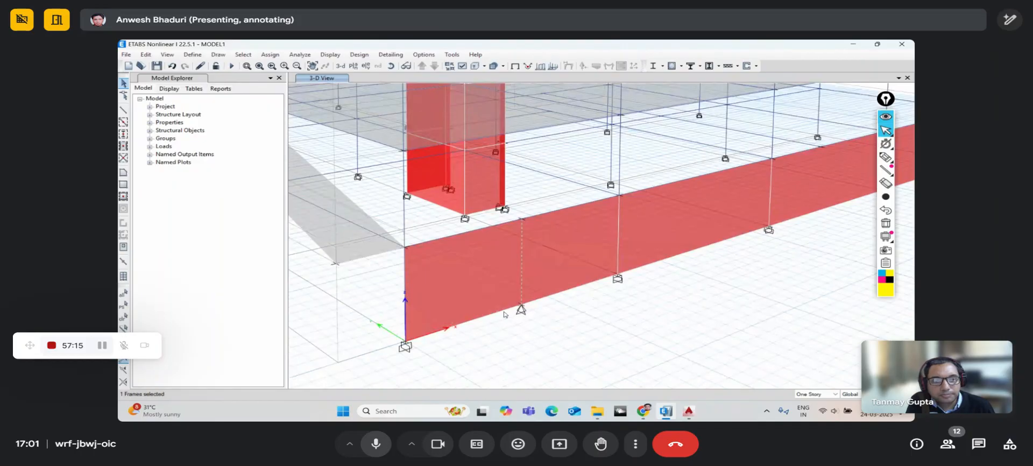
{"action": "left_click", "coordinate": [376, 446]}
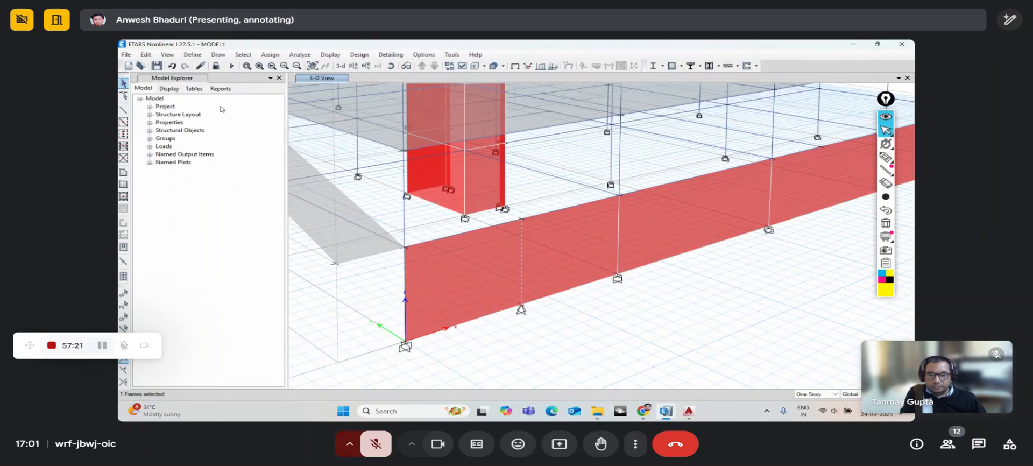
- Open Edit > Replicate and apply a 1 m x-direction copy of the selected frame
{"action": "left_click", "coordinate": [145, 55]}
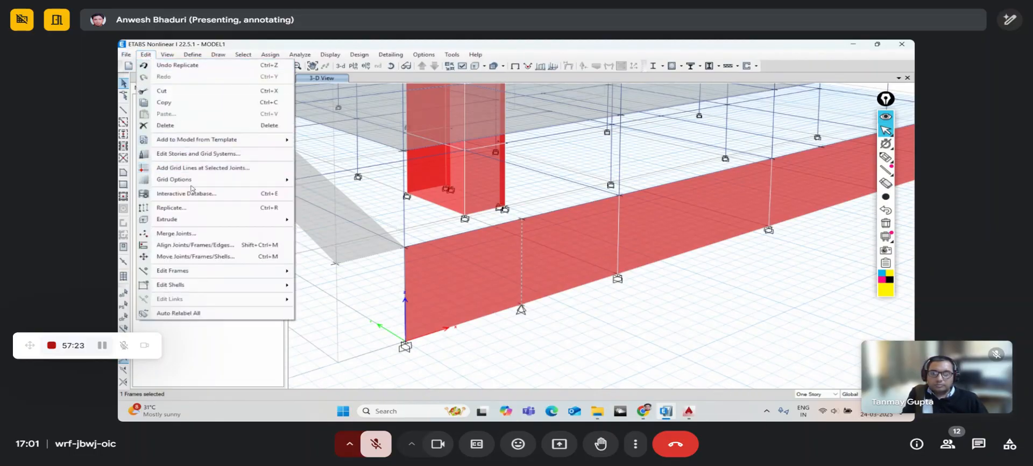
{"action": "left_click", "coordinate": [188, 208]}
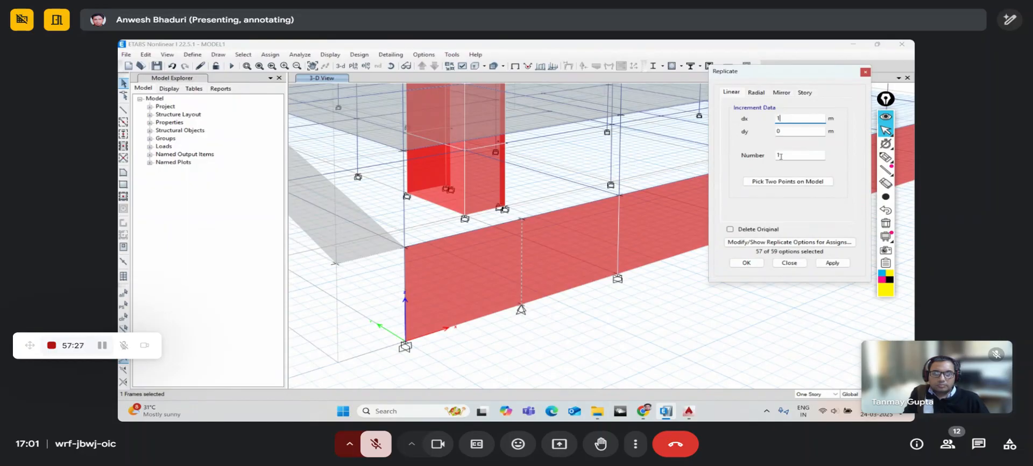
{"action": "left_click", "coordinate": [832, 262]}
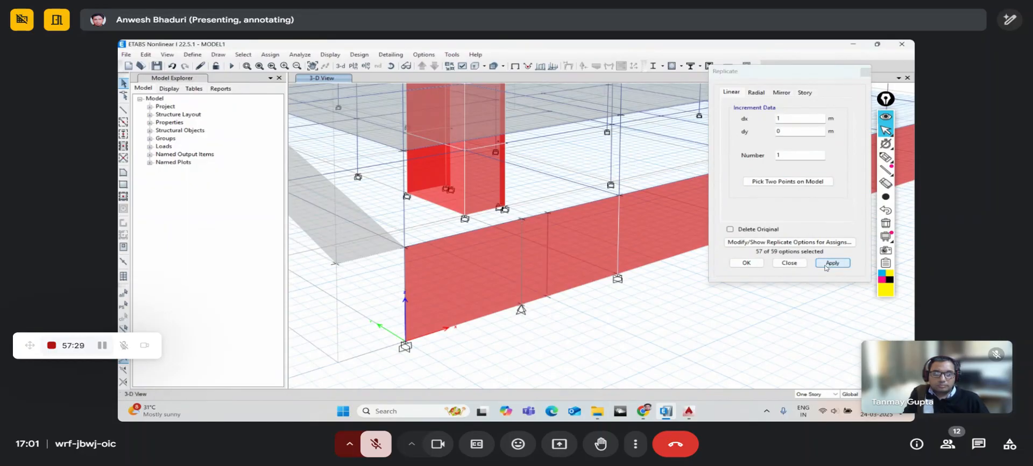
{"action": "left_click", "coordinate": [123, 306]}
{"action": "middle_click_drag", "start_coordinate": [640, 177], "coordinate": [554, 191]}
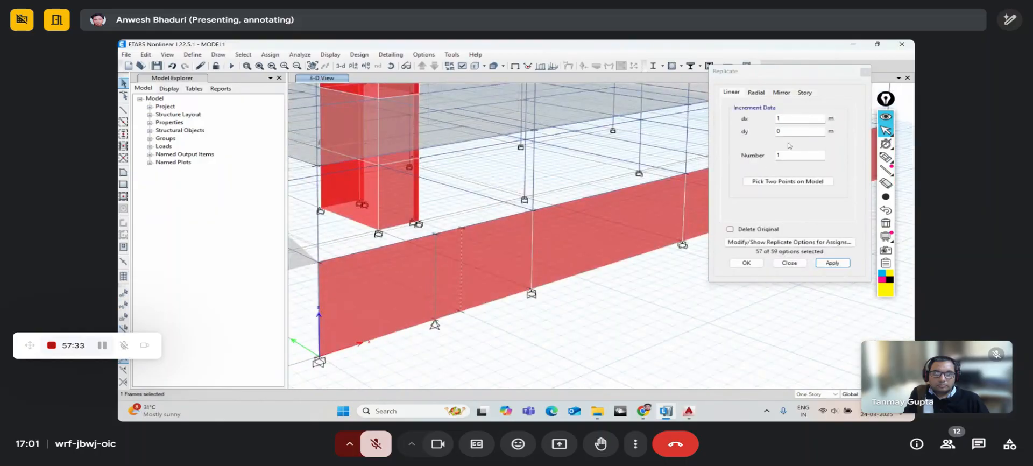
- Replicate the frame ten times at 1 m spacing, repeating from the end frames
{"action": "left_click", "coordinate": [788, 158]}
{"action": "scroll", "coordinate": [548, 228], "scroll_direction": "down", "scroll_amount": 5}
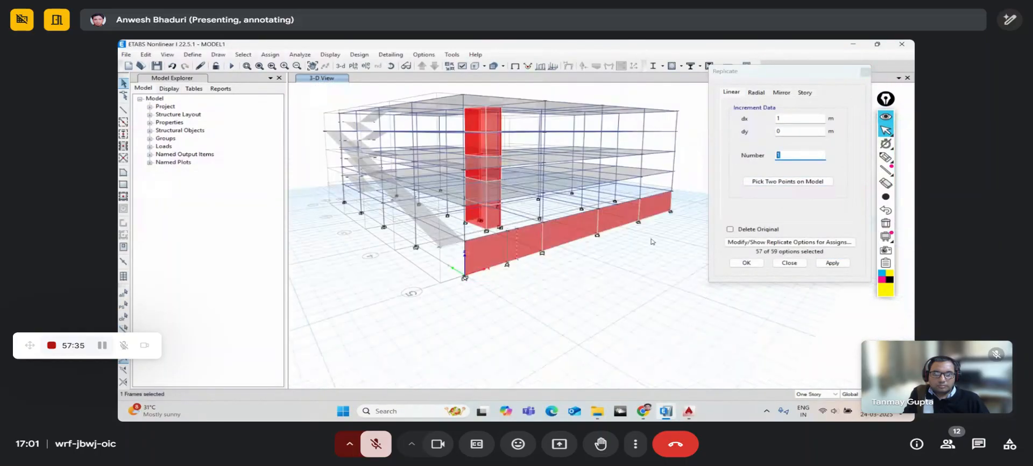
{"action": "type", "text": "10"}
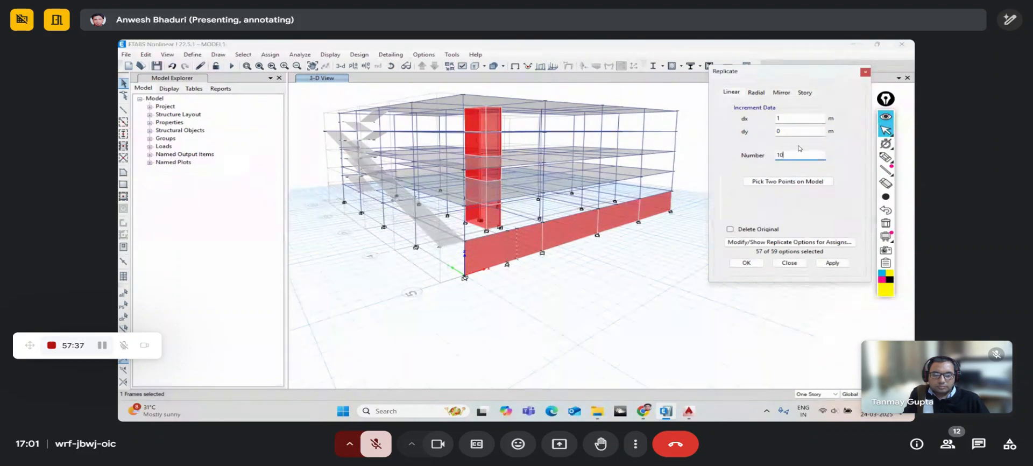
{"action": "left_click", "coordinate": [832, 263]}
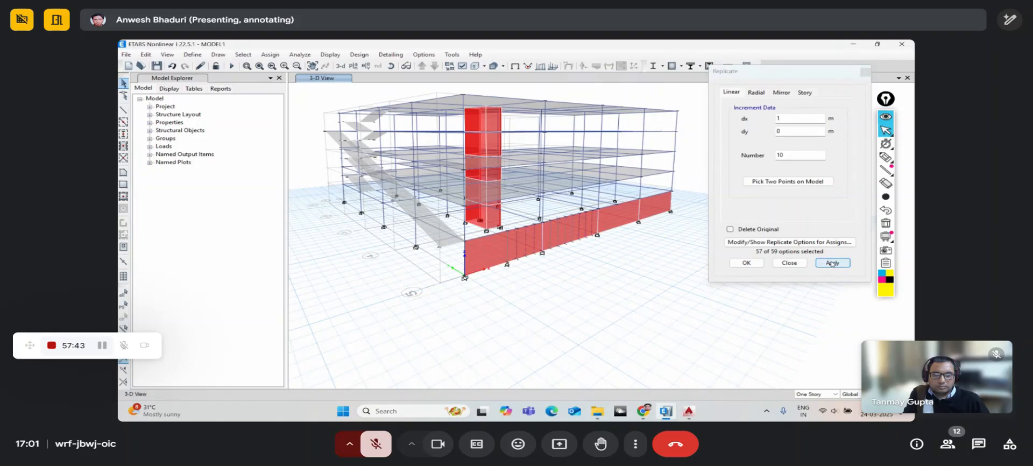
{"action": "scroll", "coordinate": [596, 249], "scroll_direction": "up", "scroll_amount": 5}
{"action": "scroll", "coordinate": [595, 248], "scroll_direction": "down", "scroll_amount": 3}
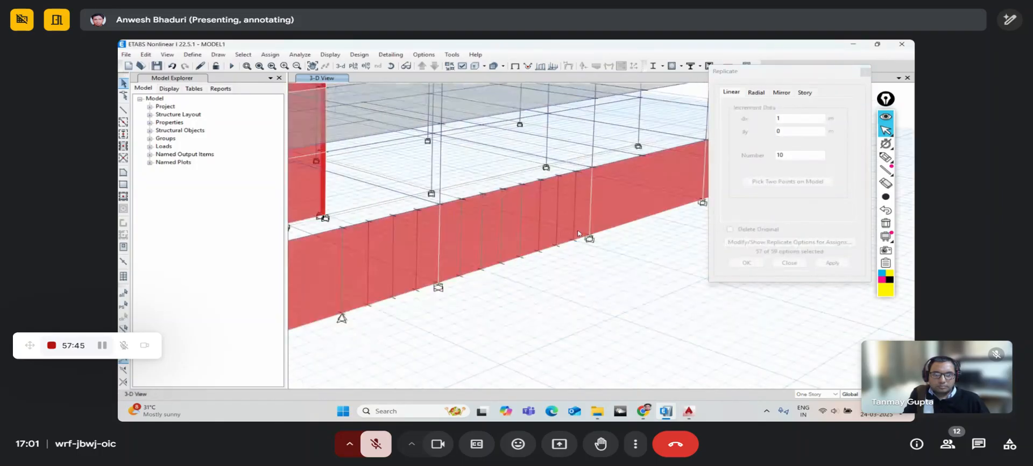
{"action": "left_click", "coordinate": [574, 217]}
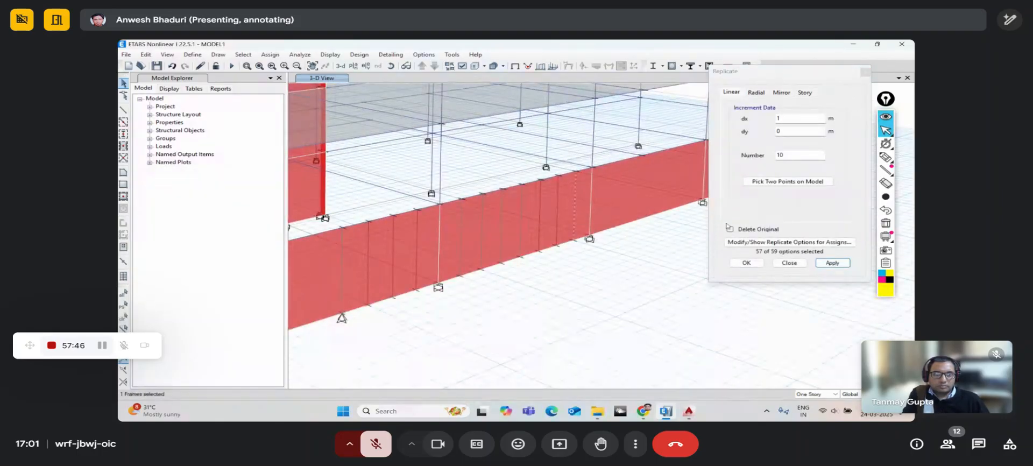
{"action": "left_click", "coordinate": [828, 263]}
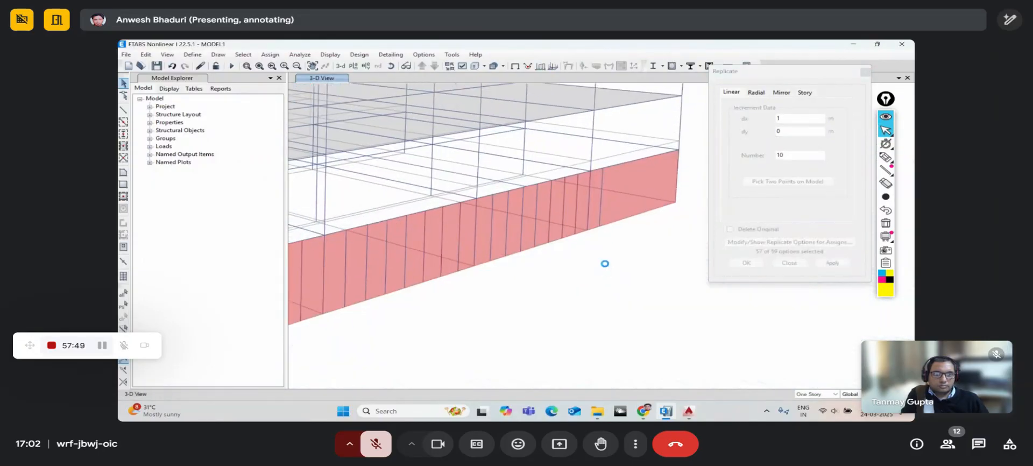
{"action": "left_click", "coordinate": [603, 207]}
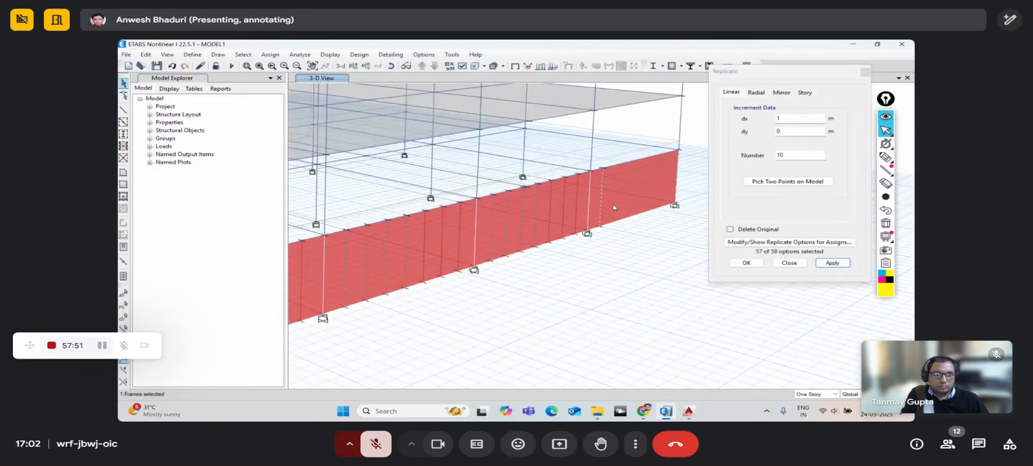
{"action": "left_click", "coordinate": [828, 263]}
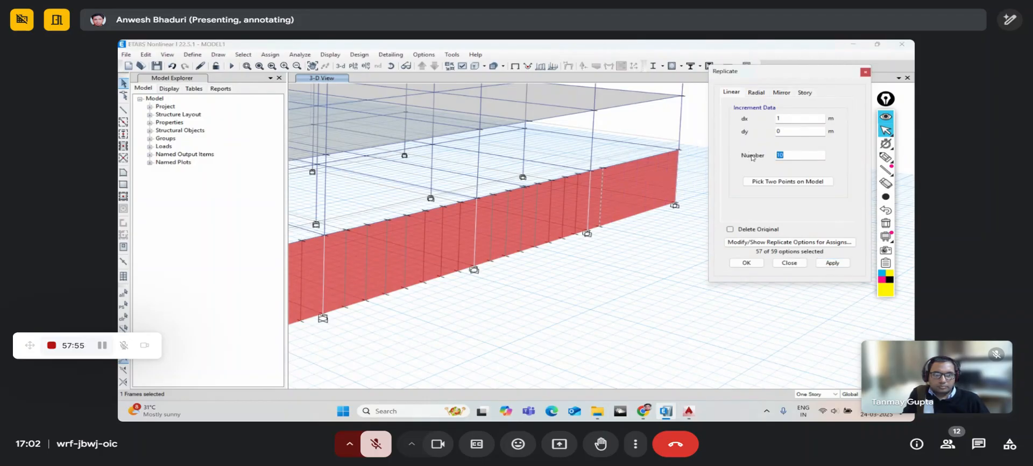
- Add 7 copies at dx 1 m, then 4 copies at dx −1 m, and close Replicate
{"action": "type", "text": "7"}
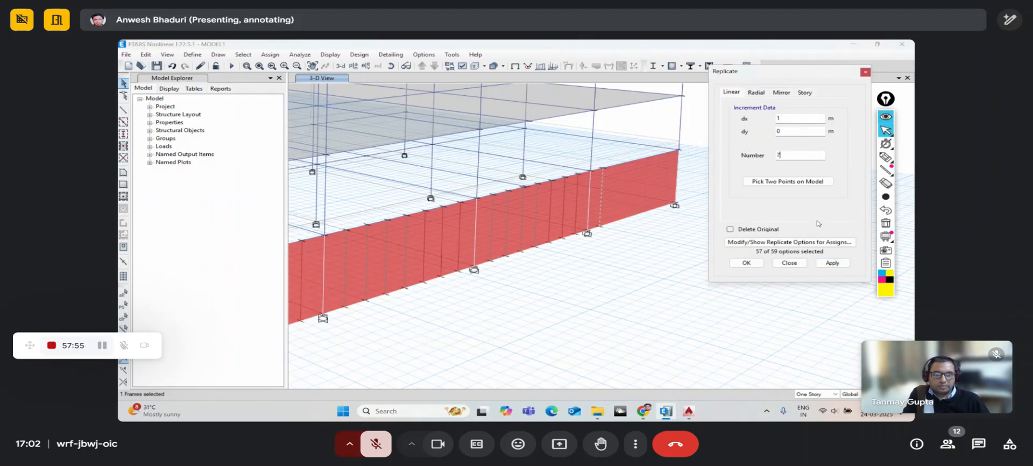
{"action": "left_click", "coordinate": [832, 263]}
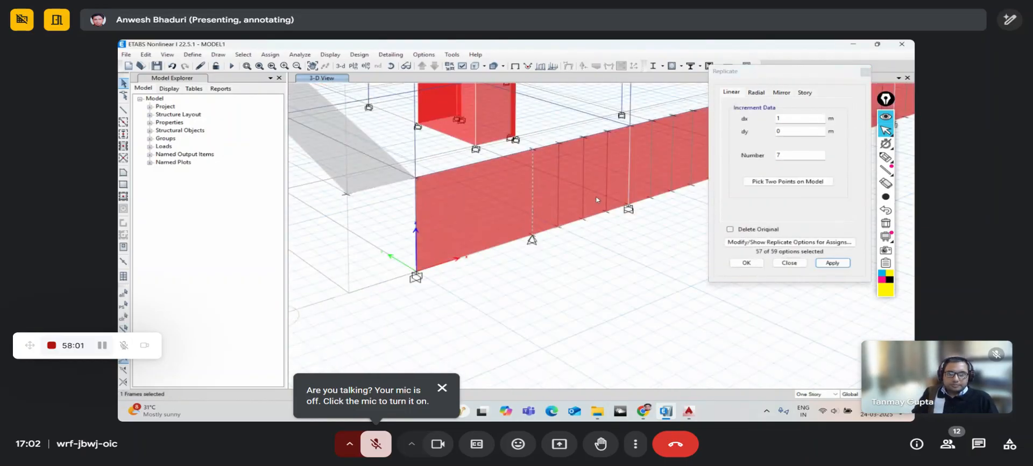
{"action": "left_click", "coordinate": [778, 118]}
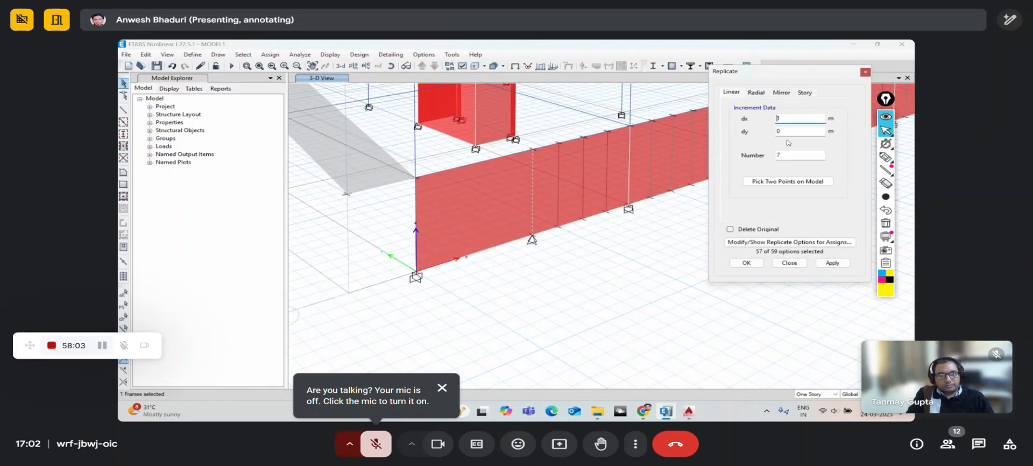
{"action": "left_click", "coordinate": [789, 155]}
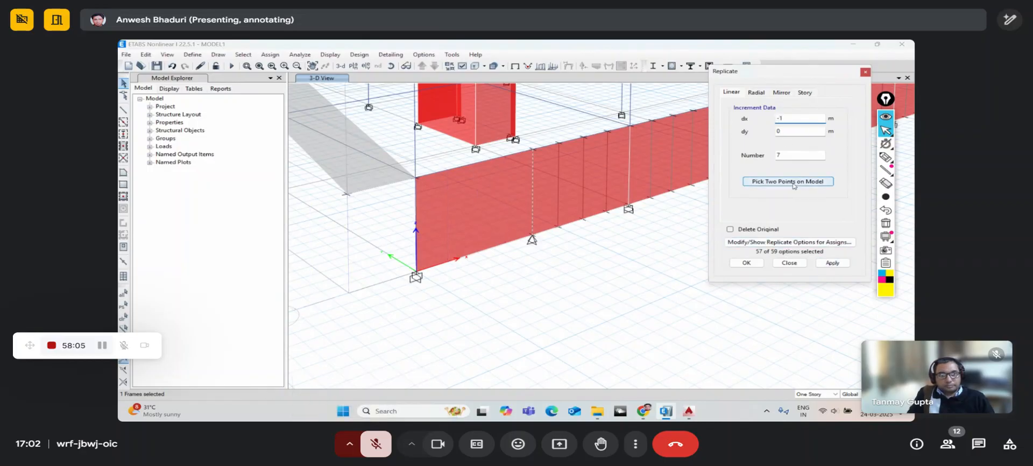
{"action": "left_click_drag", "start_coordinate": [789, 156], "coordinate": [739, 158]}
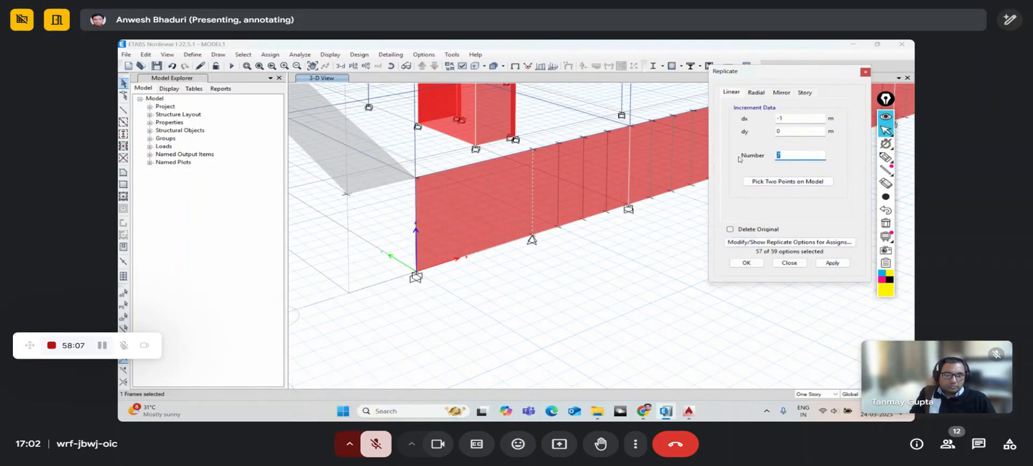
{"action": "type", "text": "4"}
{"action": "left_click", "coordinate": [828, 263]}
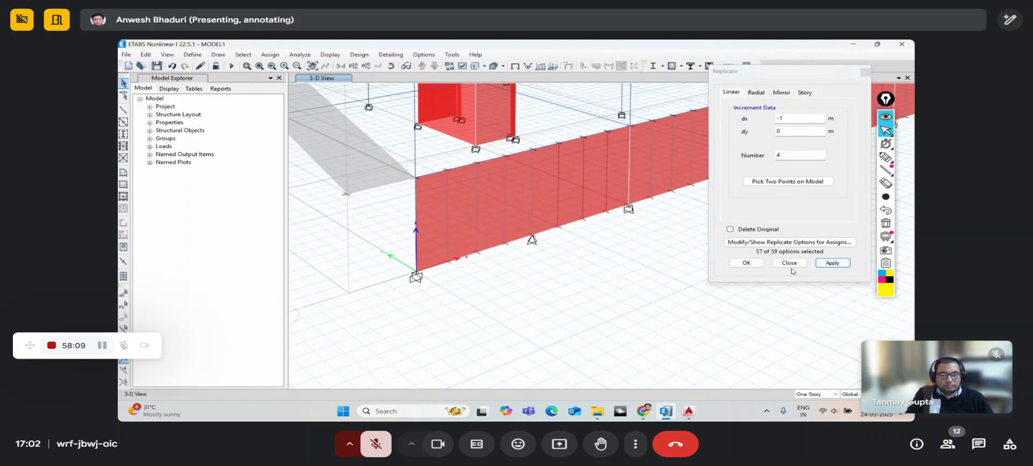
{"action": "left_click", "coordinate": [746, 262]}
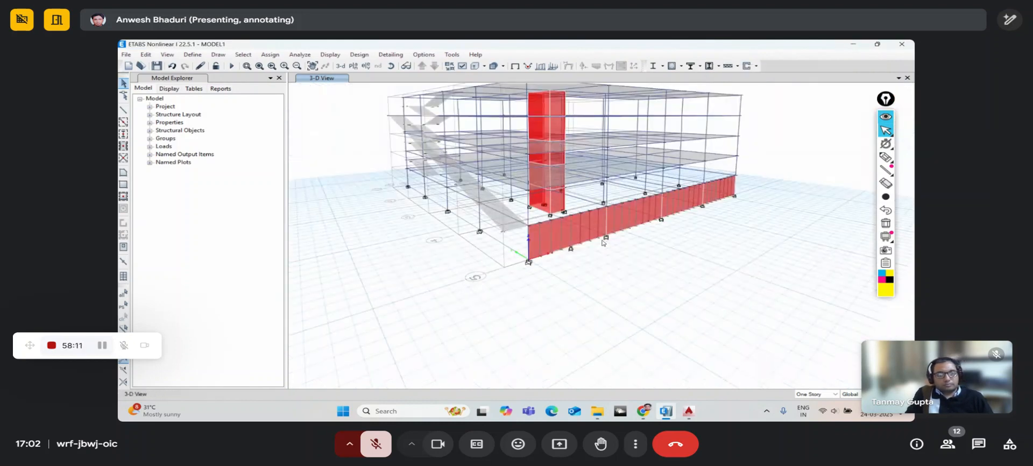
- Switch to the Base plan view and window-select the 33 joints on the bottom grid line
{"action": "middle_click_drag", "start_coordinate": [564, 258], "coordinate": [535, 251]}
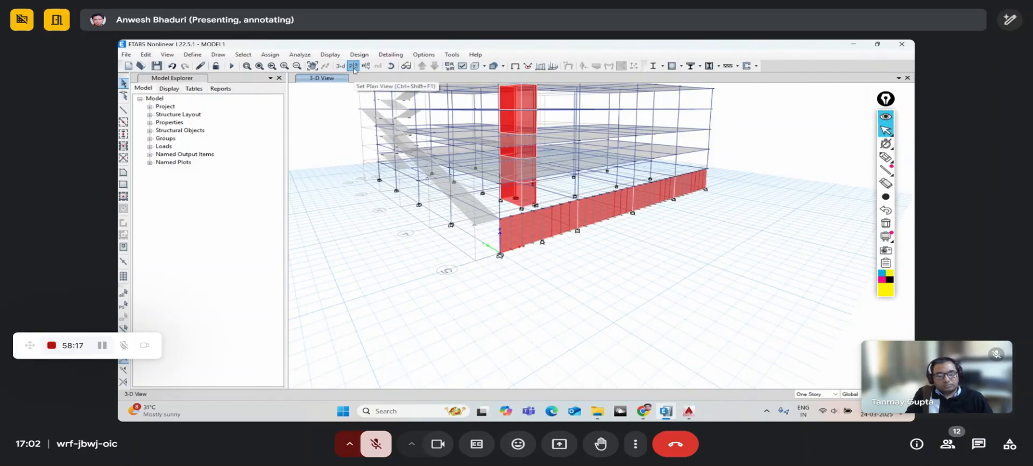
{"action": "left_click", "coordinate": [351, 65]}
{"action": "left_click", "coordinate": [450, 211]}
{"action": "left_click", "coordinate": [465, 305]}
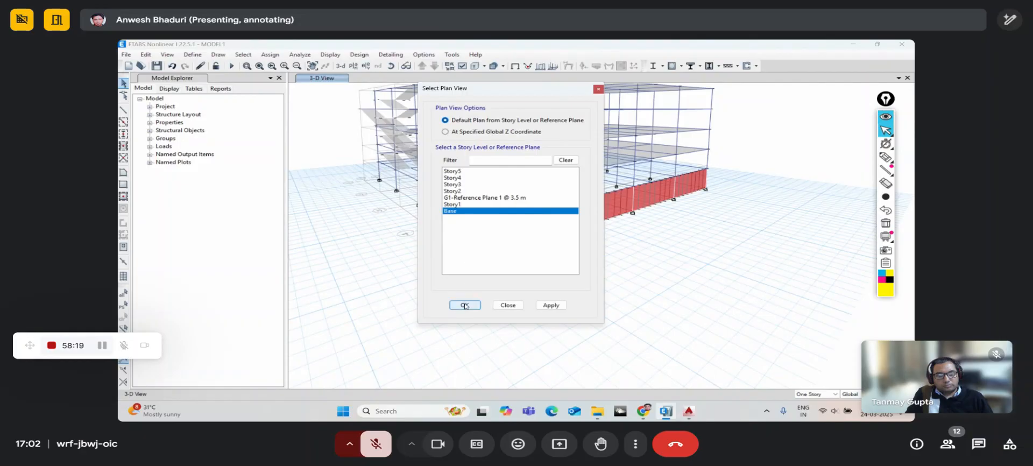
{"action": "mouse_move", "coordinate": [426, 297]}
{"action": "left_mouse_down"}
{"action": "mouse_move", "coordinate": [604, 327]}
{"action": "mouse_move", "coordinate": [758, 333]}
{"action": "left_mouse_up"}
- Assign fully fixed restraints to the 33 selected base joints along the wall
{"action": "left_click", "coordinate": [270, 54]}
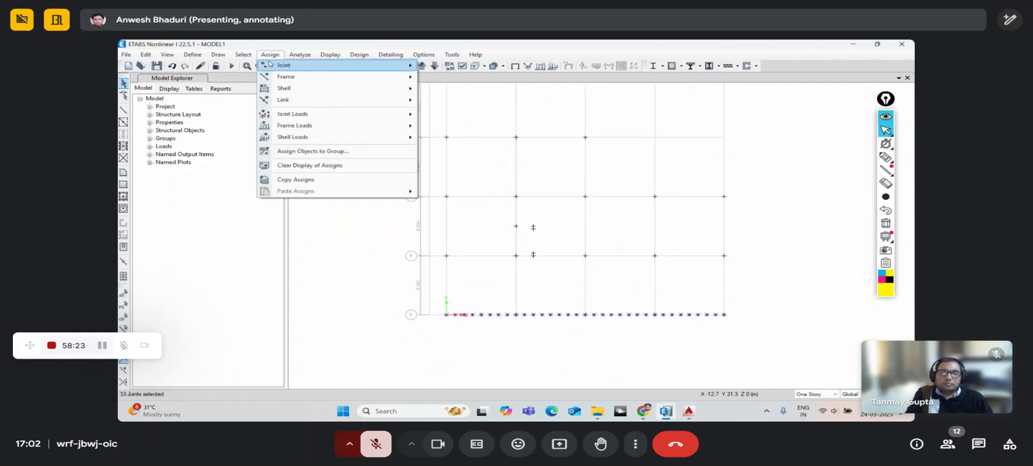
{"action": "mouse_move", "coordinate": [271, 65]}
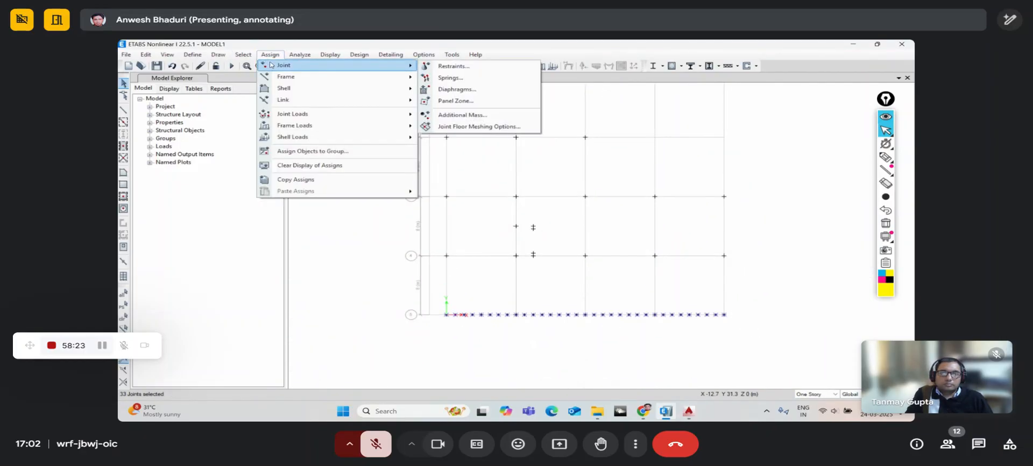
{"action": "left_click", "coordinate": [440, 66]}
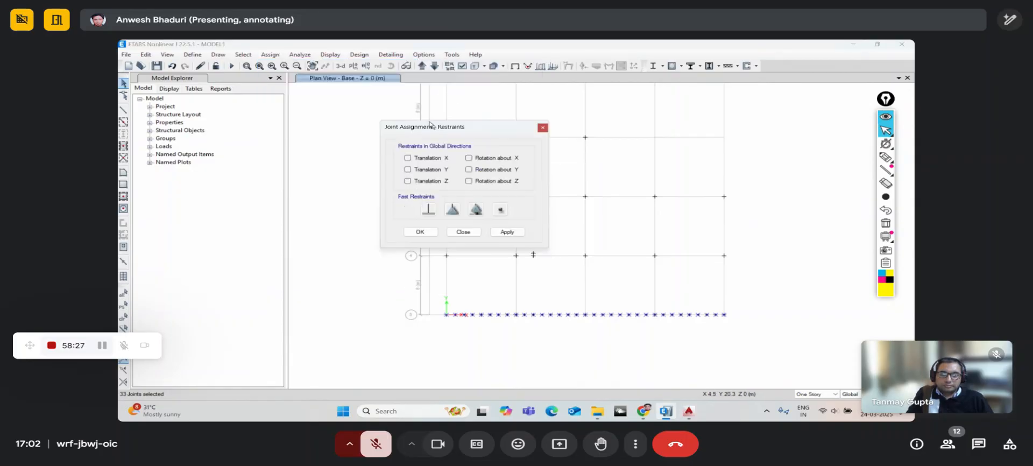
{"action": "left_click", "coordinate": [420, 200]}
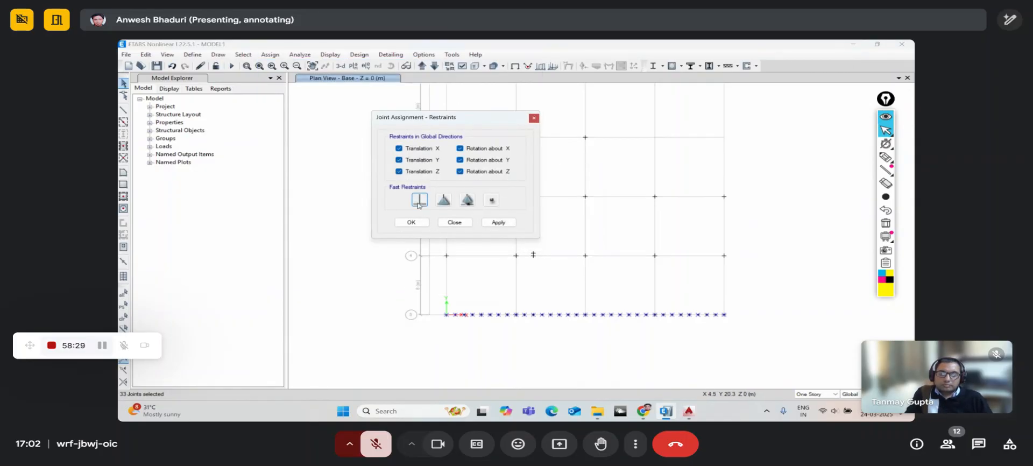
{"action": "left_click", "coordinate": [410, 222]}
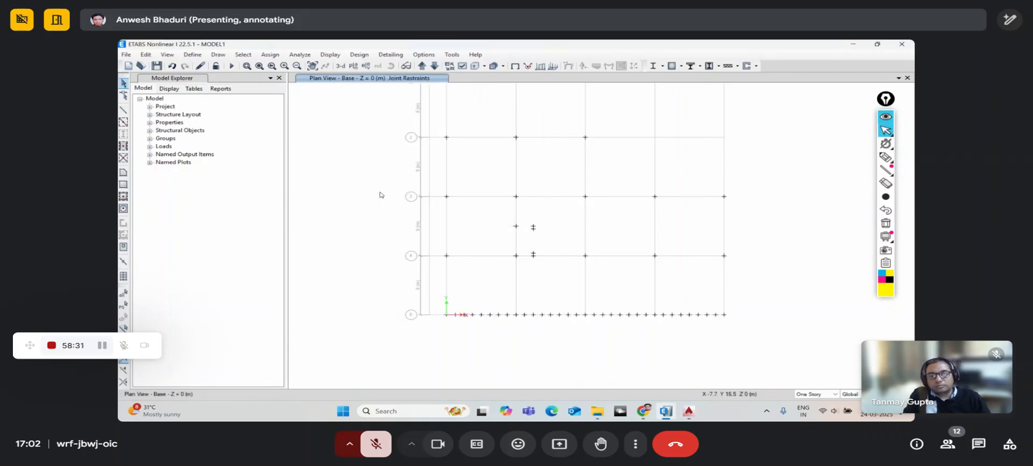
- Return to the default 3-D view and rotate the model to face the base wall
{"action": "left_click", "coordinate": [340, 66]}
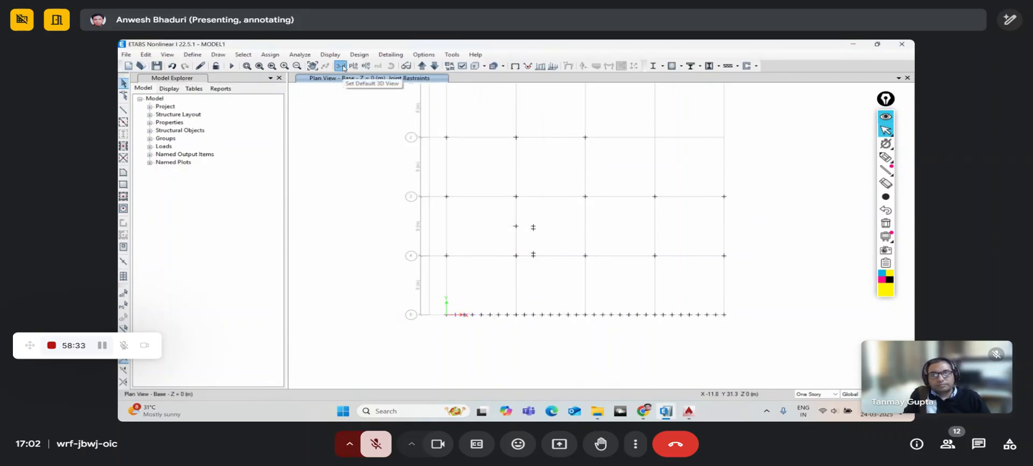
{"action": "left_click", "coordinate": [391, 66]}
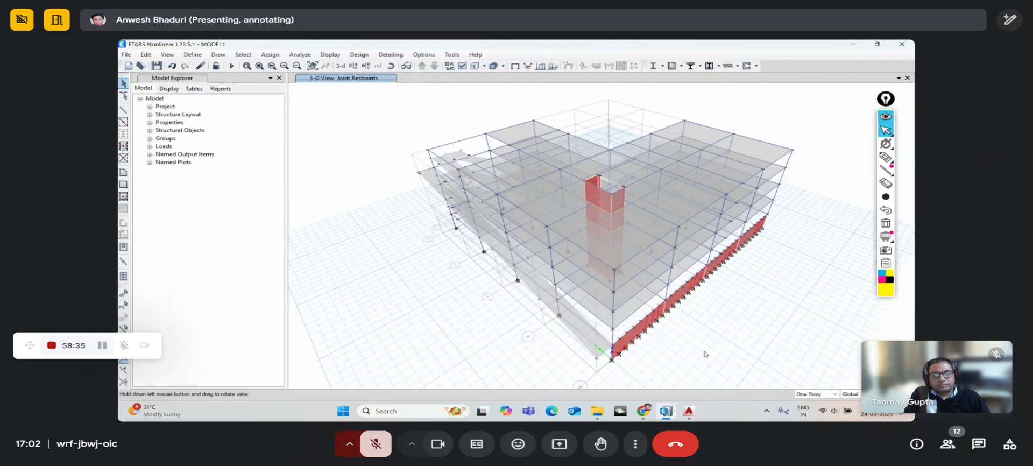
{"action": "left_click_drag", "start_coordinate": [705, 352], "coordinate": [581, 331]}
{"action": "left_click_drag", "start_coordinate": [670, 314], "coordinate": [576, 330]}
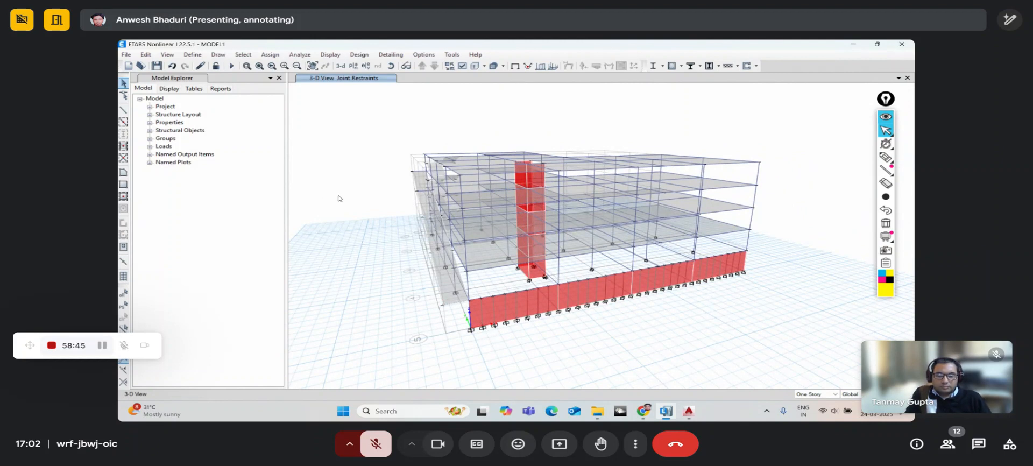
- Add load pattern EP, type Dead, with self weight multiplier 0 to the load pattern list
{"action": "left_click", "coordinate": [193, 55]}
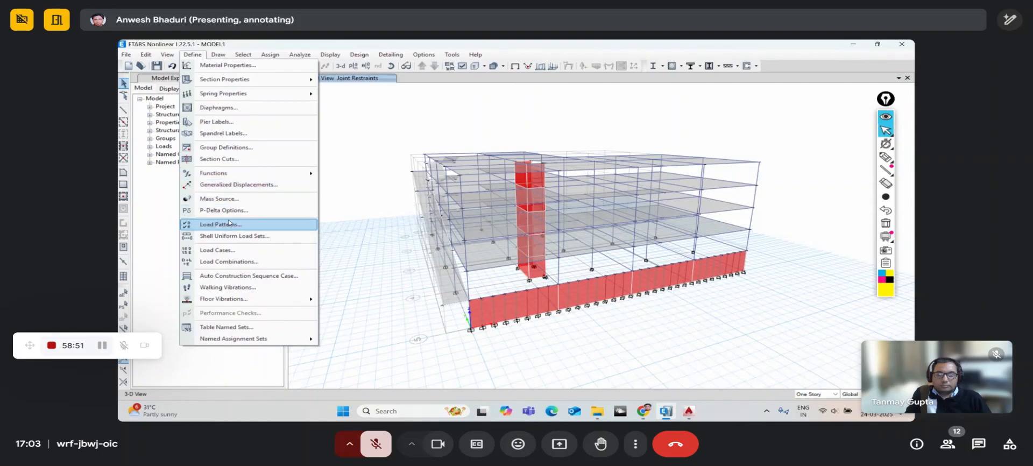
{"action": "left_click", "coordinate": [228, 226]}
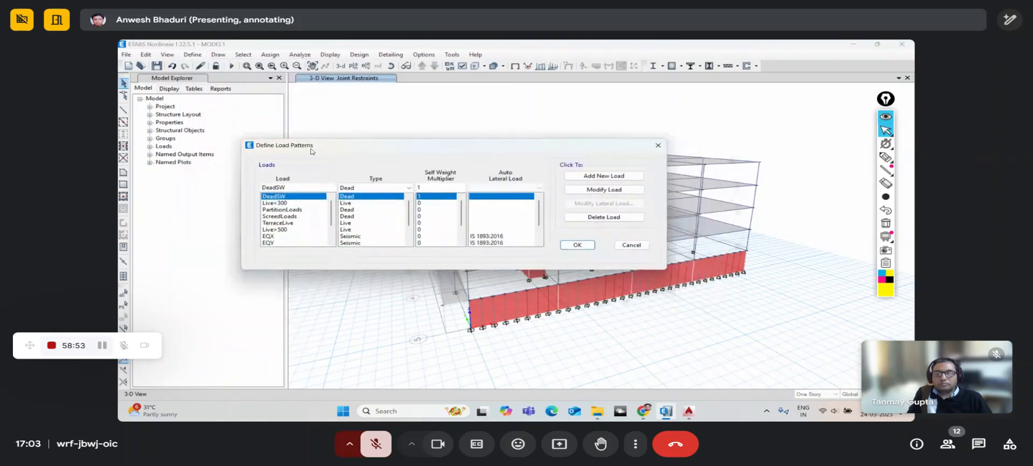
{"action": "left_click_drag", "start_coordinate": [296, 188], "coordinate": [255, 187]}
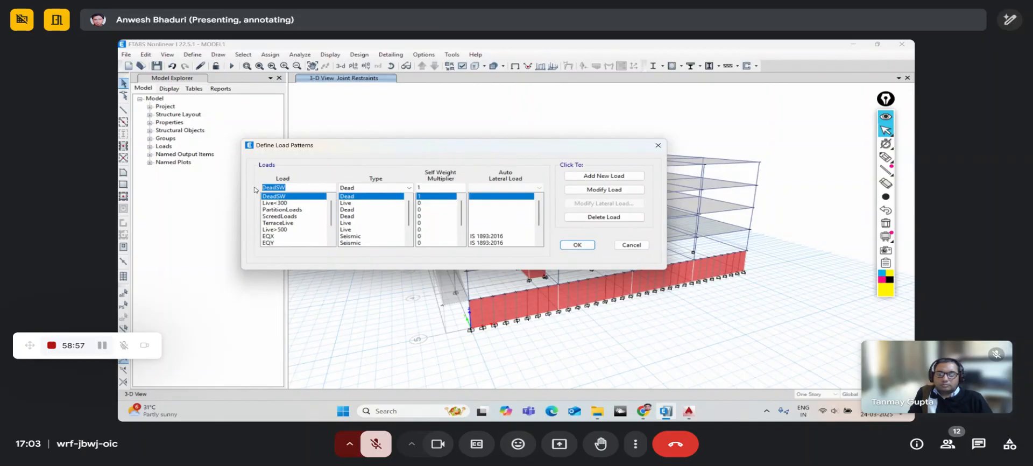
{"action": "type", "text": "EP"}
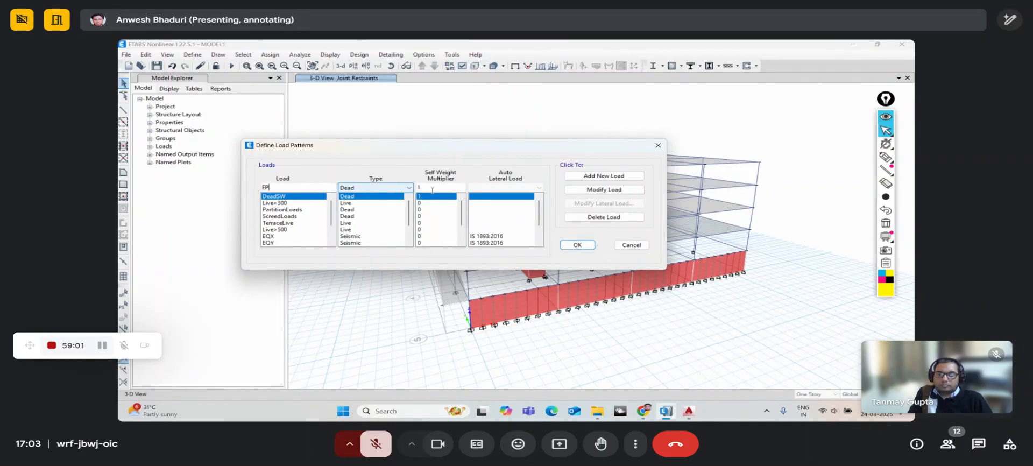
{"action": "left_click_drag", "start_coordinate": [432, 189], "coordinate": [395, 193]}
{"action": "type", "text": "0"}
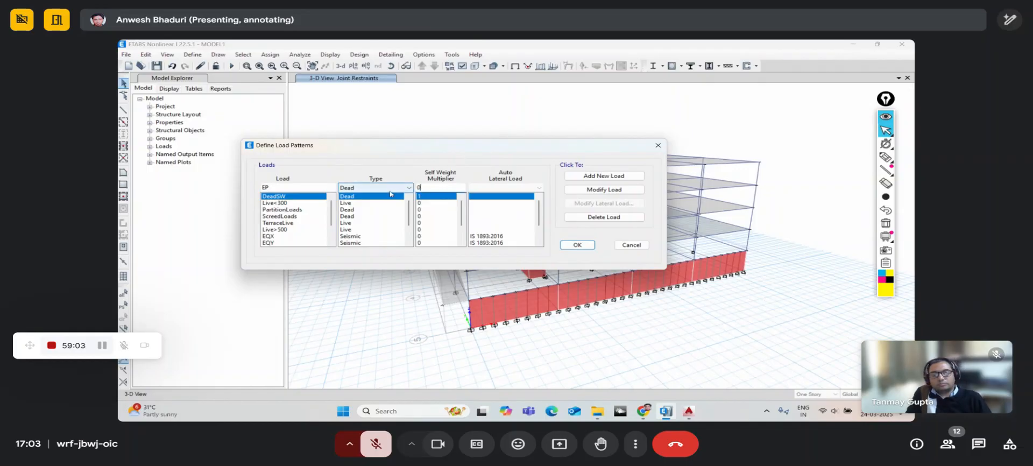
{"action": "left_click", "coordinate": [604, 176]}
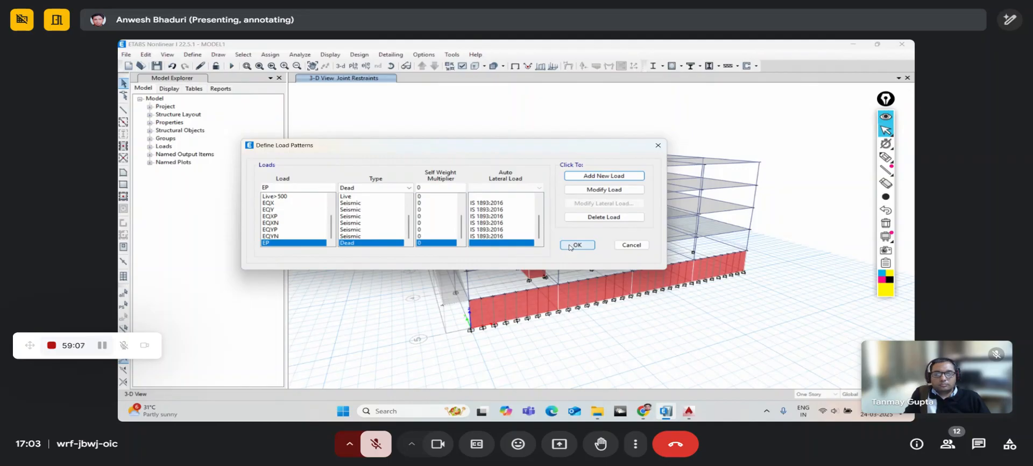
{"action": "left_click", "coordinate": [573, 245]}
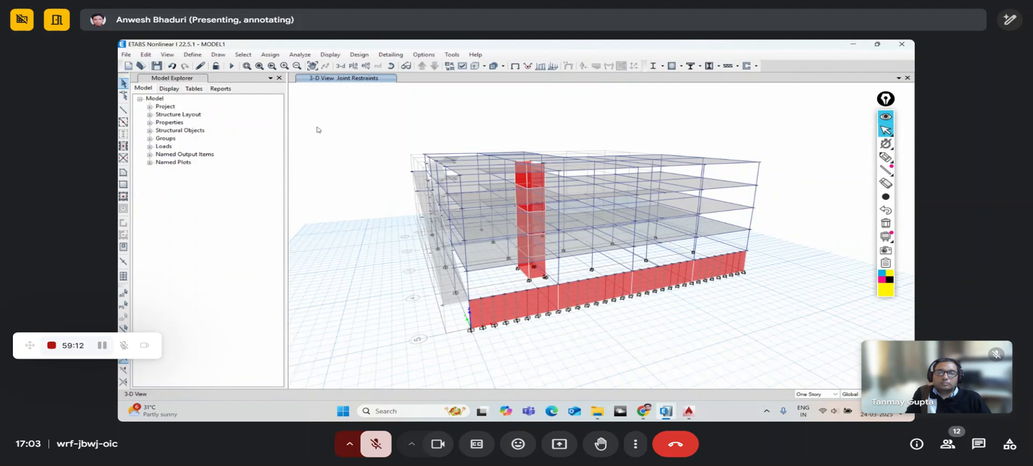
- Select all frames with the None frame section using selection by frame section property
{"action": "left_click", "coordinate": [243, 54]}
{"action": "mouse_move", "coordinate": [258, 67]}
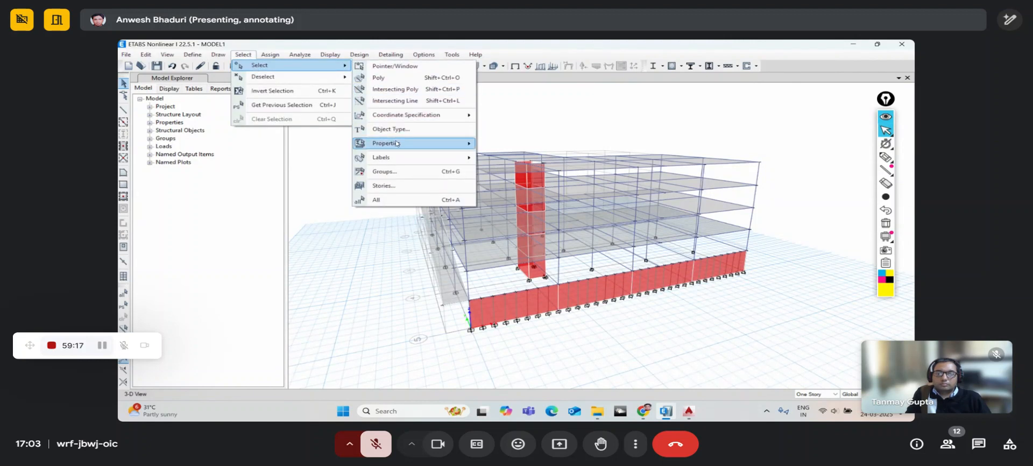
{"action": "mouse_move", "coordinate": [397, 145]}
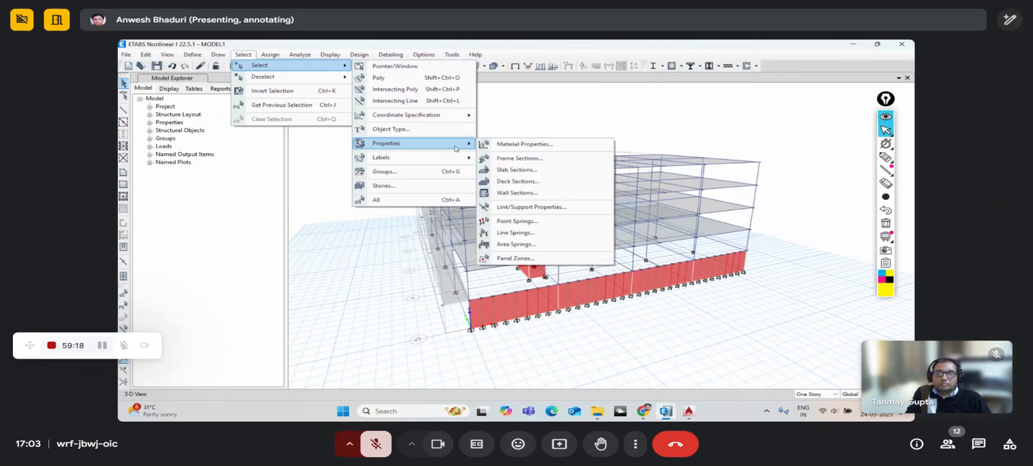
{"action": "left_click", "coordinate": [515, 159]}
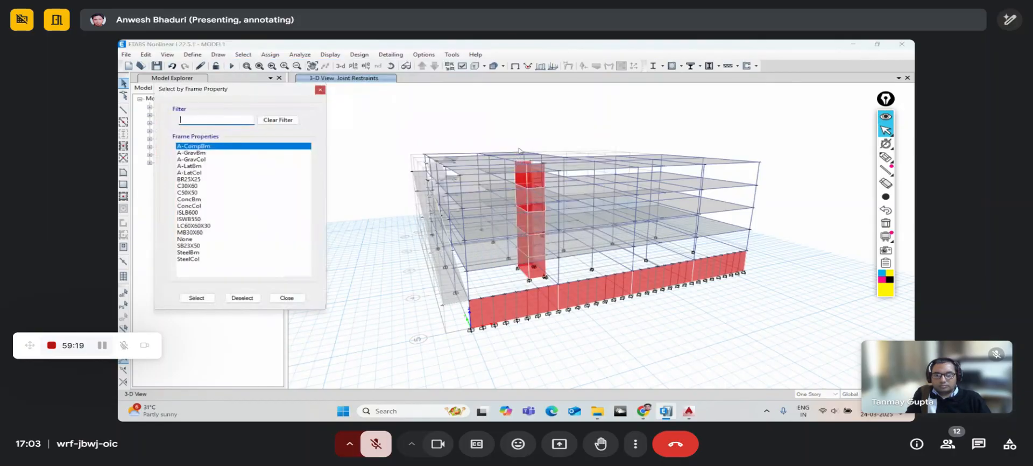
{"action": "left_click", "coordinate": [184, 239]}
{"action": "left_click", "coordinate": [197, 298]}
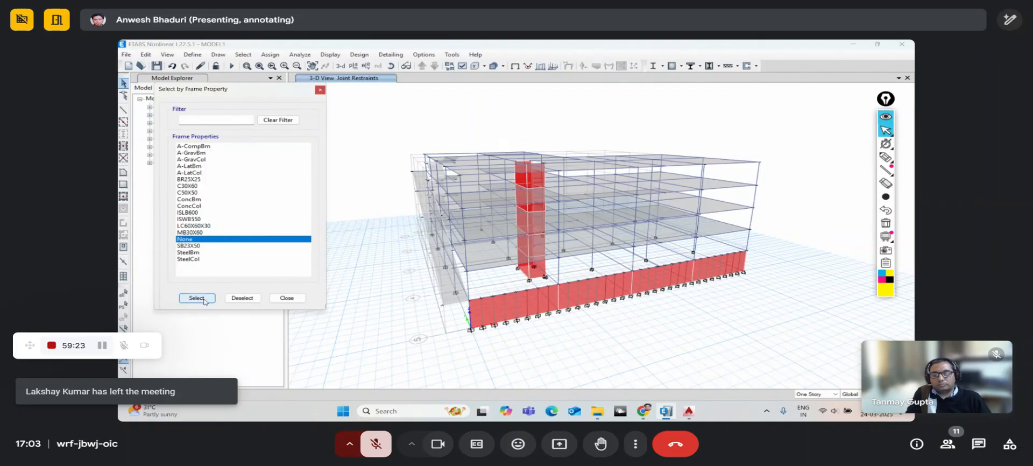
{"action": "left_click", "coordinate": [288, 298]}
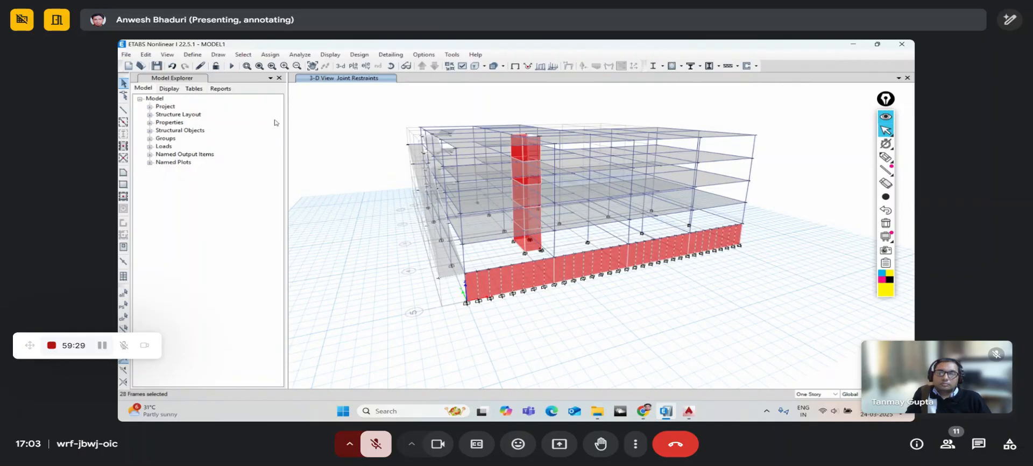
- Apply an EP trapezoidal distributed load of 30, 30*0.75, 30*0.25, 0 kN/m over distances 0–1
{"action": "left_click", "coordinate": [270, 59]}
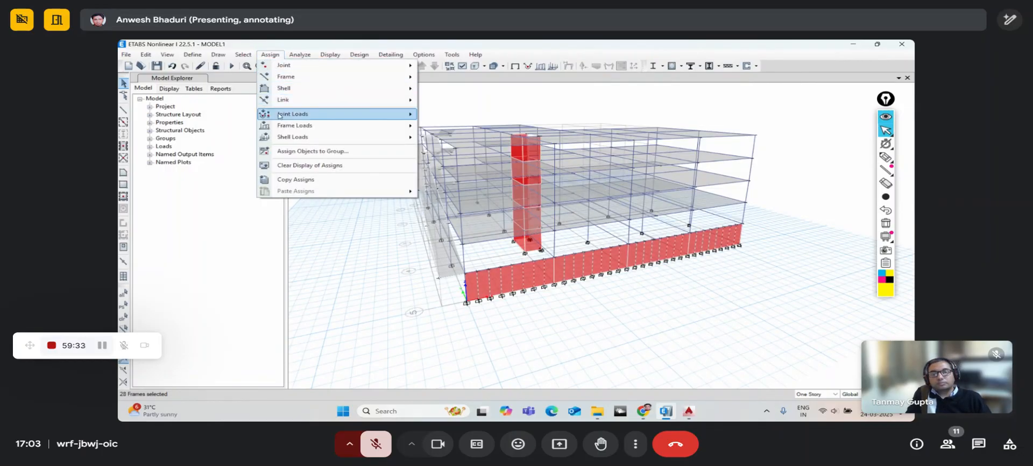
{"action": "mouse_move", "coordinate": [281, 127]}
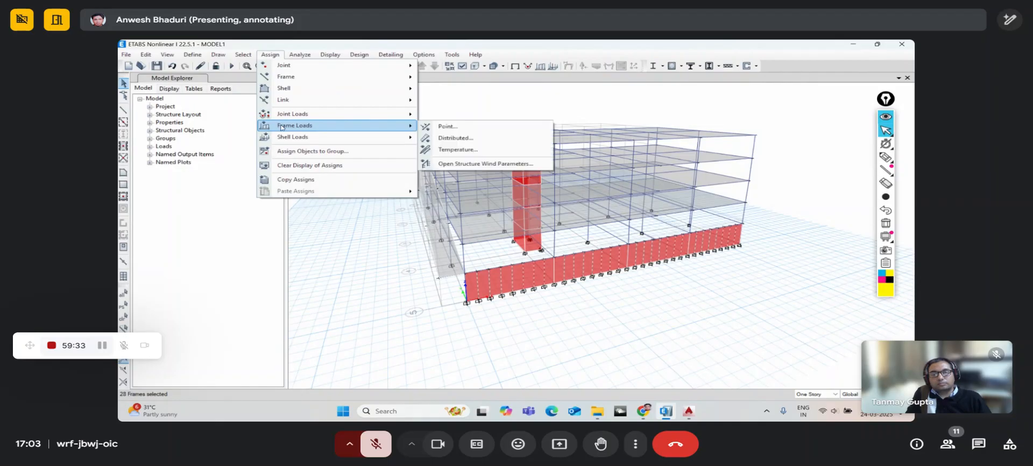
{"action": "left_click", "coordinate": [445, 139]}
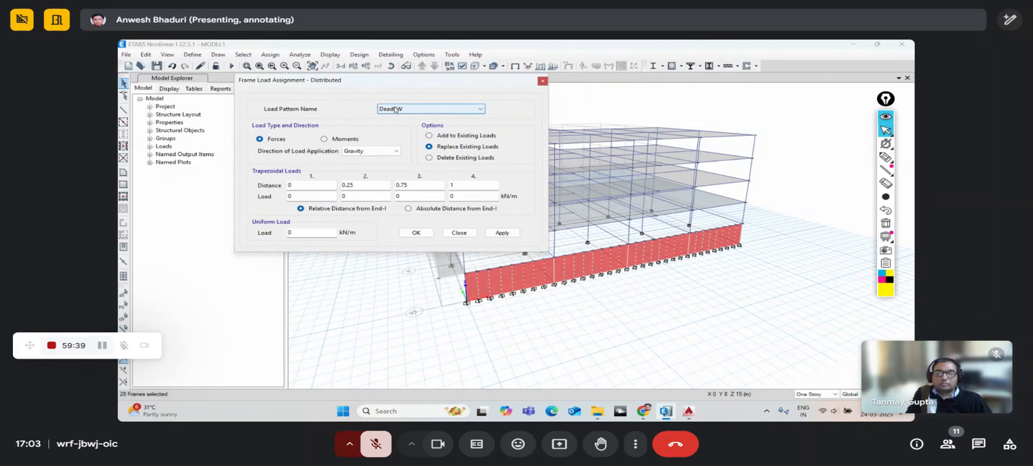
{"action": "left_click", "coordinate": [395, 109]}
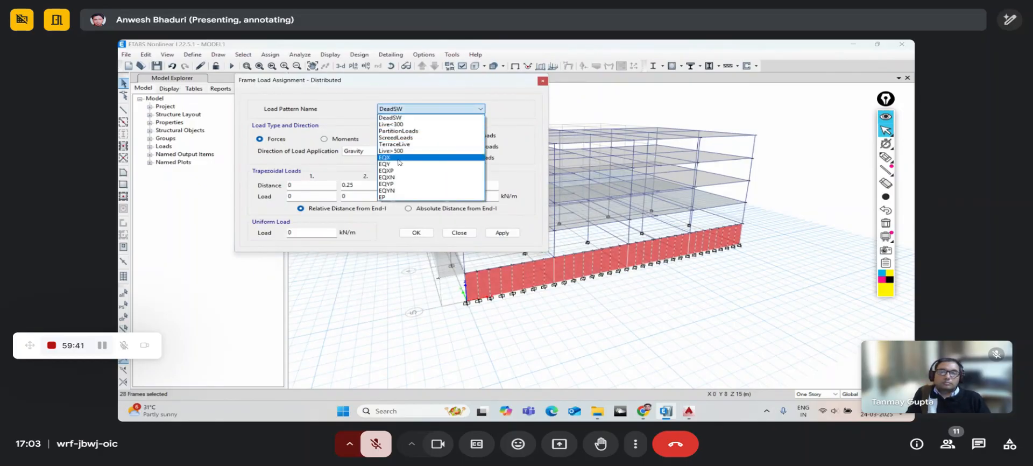
{"action": "left_click", "coordinate": [398, 198]}
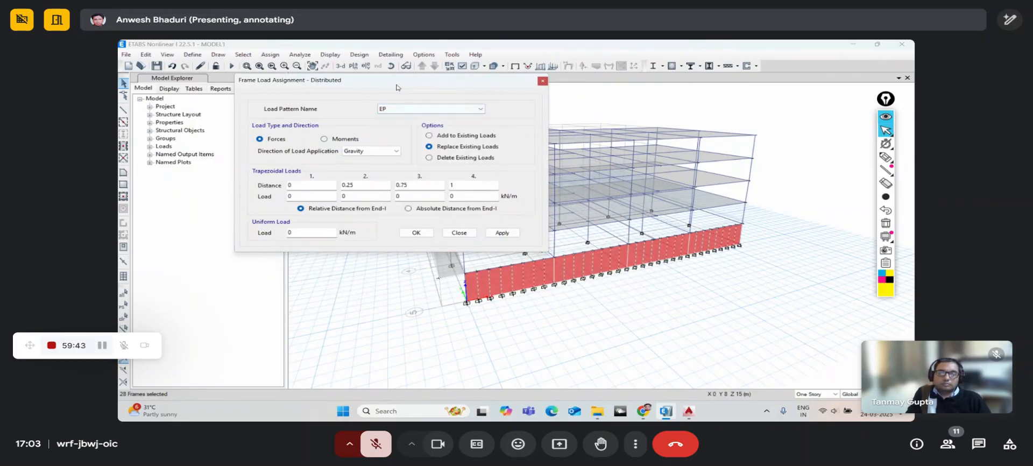
{"action": "left_click_drag", "start_coordinate": [394, 90], "coordinate": [349, 77]}
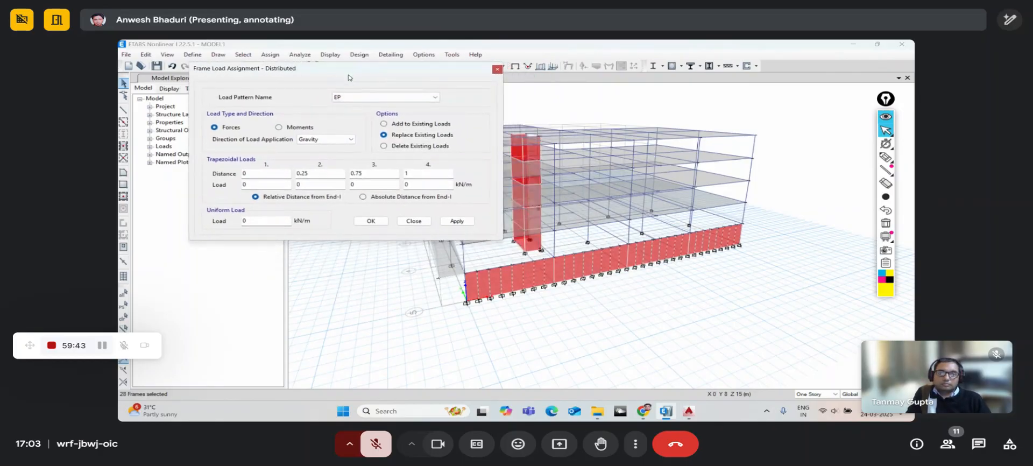
{"action": "double_click", "coordinate": [253, 184]}
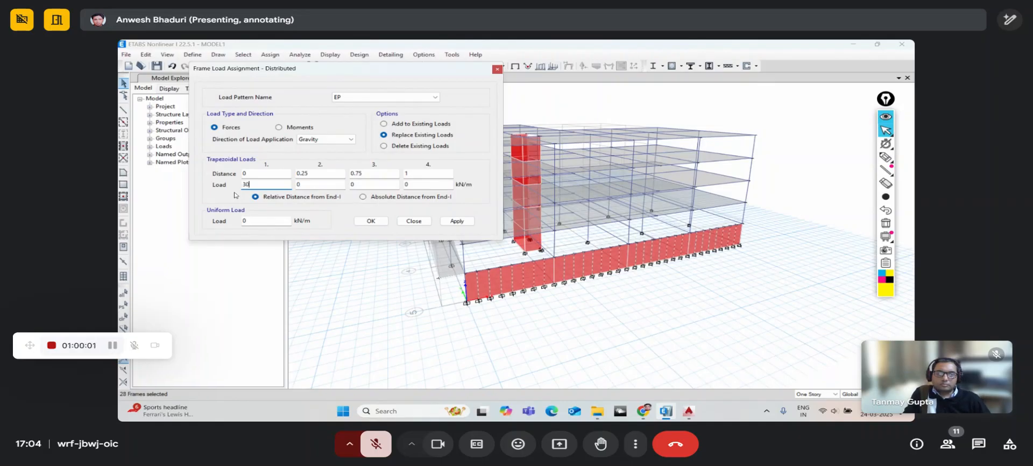
{"action": "key", "text": "Tab"}
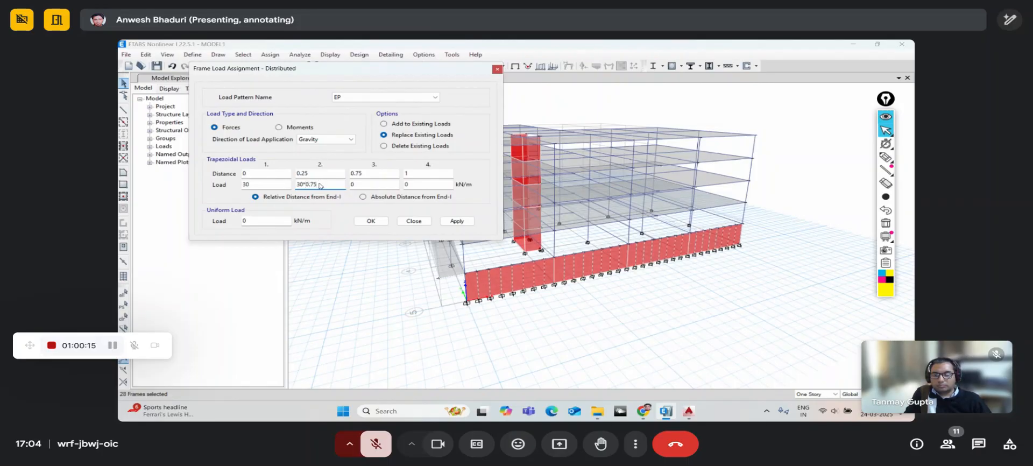
{"action": "key", "text": "Tab"}
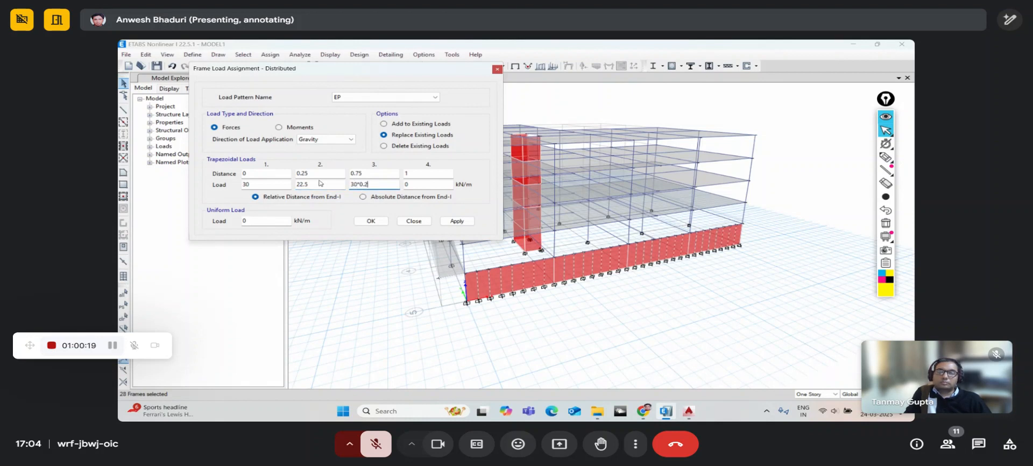
{"action": "key", "text": "Tab"}
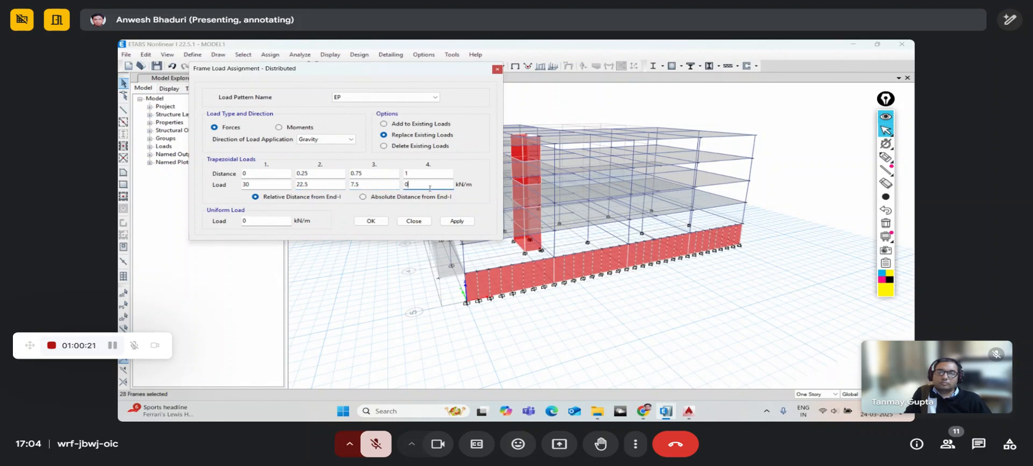
{"action": "left_click", "coordinate": [458, 222]}
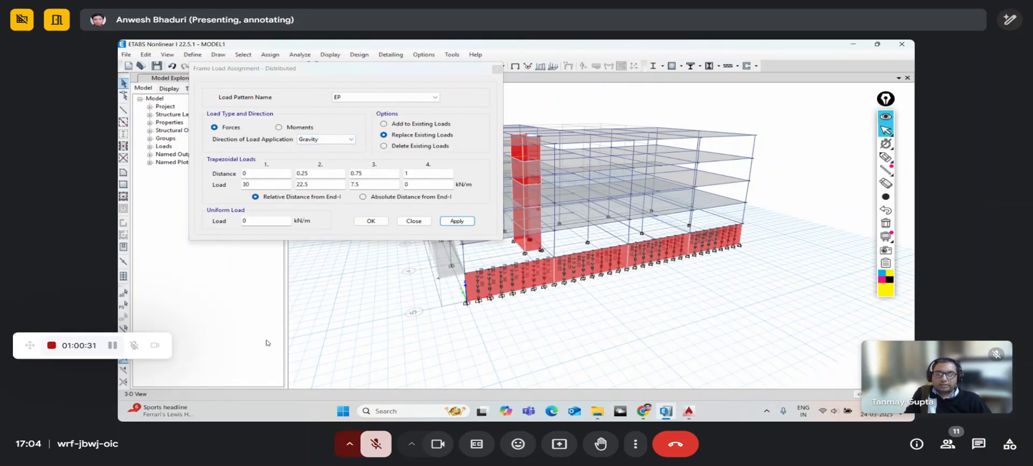
- Reselect the previous 28 frames and reapply the EP trapezoidal load in the Global-Y direction
{"action": "left_click", "coordinate": [123, 306]}
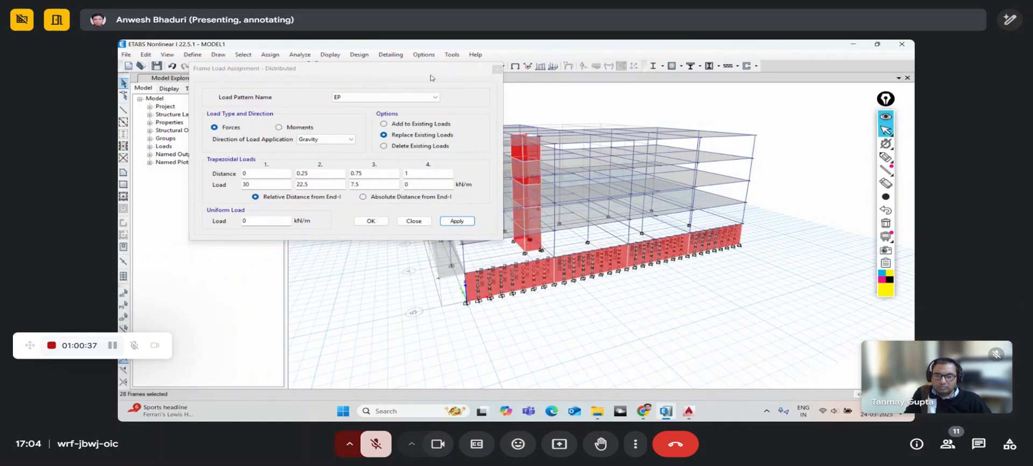
{"action": "left_click_drag", "start_coordinate": [418, 70], "coordinate": [366, 65]}
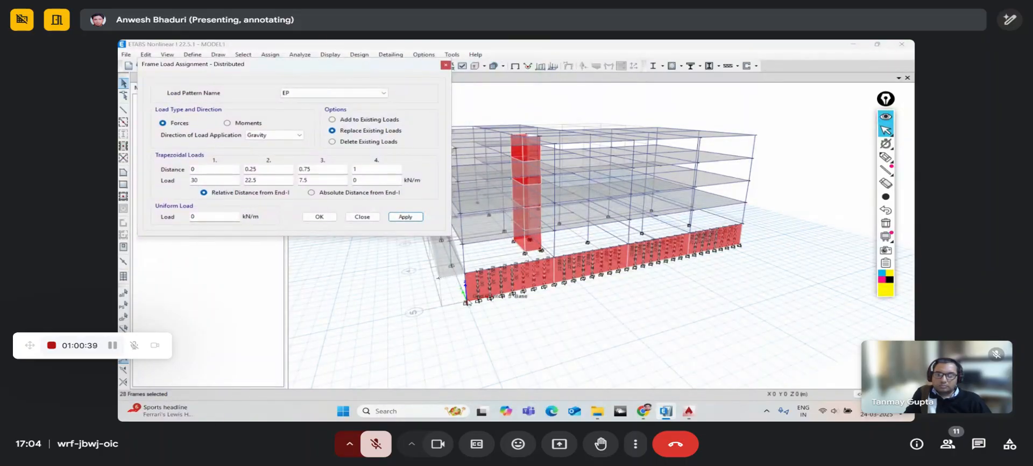
{"action": "left_click", "coordinate": [266, 136]}
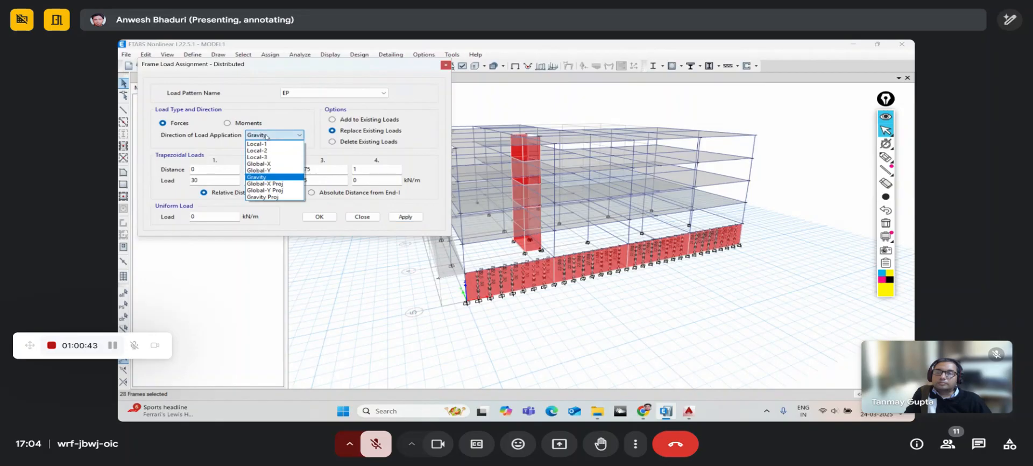
{"action": "left_click", "coordinate": [263, 170]}
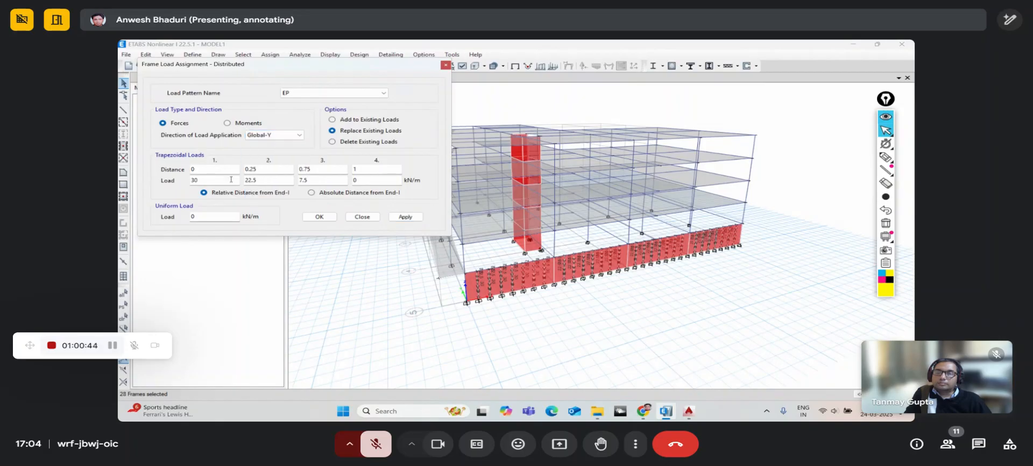
{"action": "left_click", "coordinate": [193, 181]}
{"action": "type", "text": "3"}
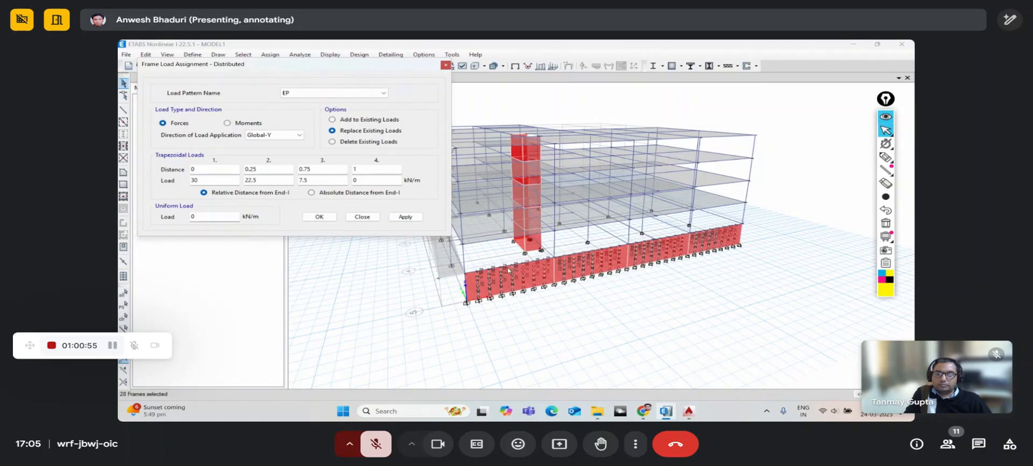
{"action": "left_click", "coordinate": [405, 216]}
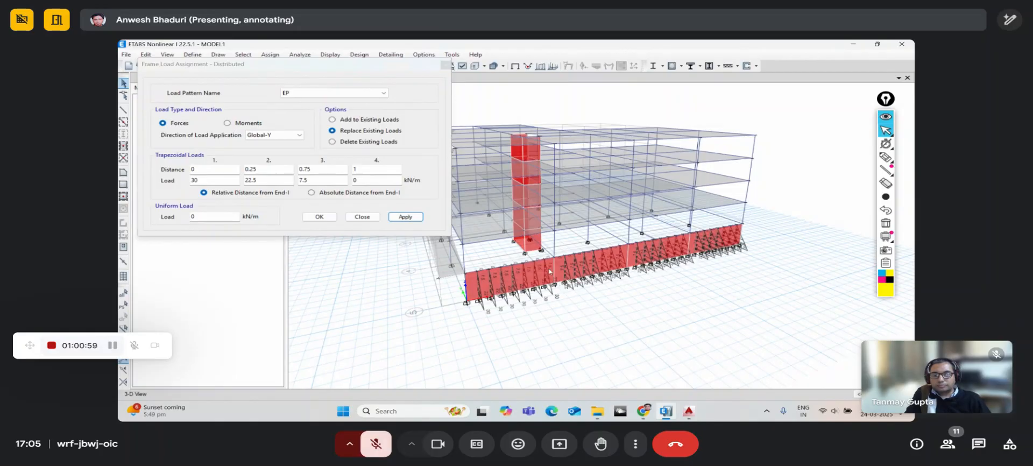
{"action": "left_click", "coordinate": [383, 446]}
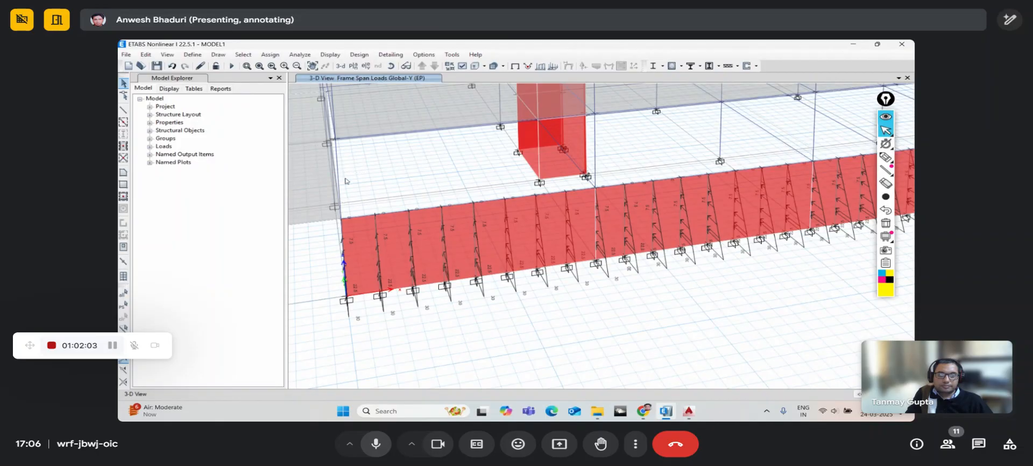
- Switch to the Story1 plan view and window-select the loaded beam row along the bottom edge
{"action": "left_click", "coordinate": [354, 66]}
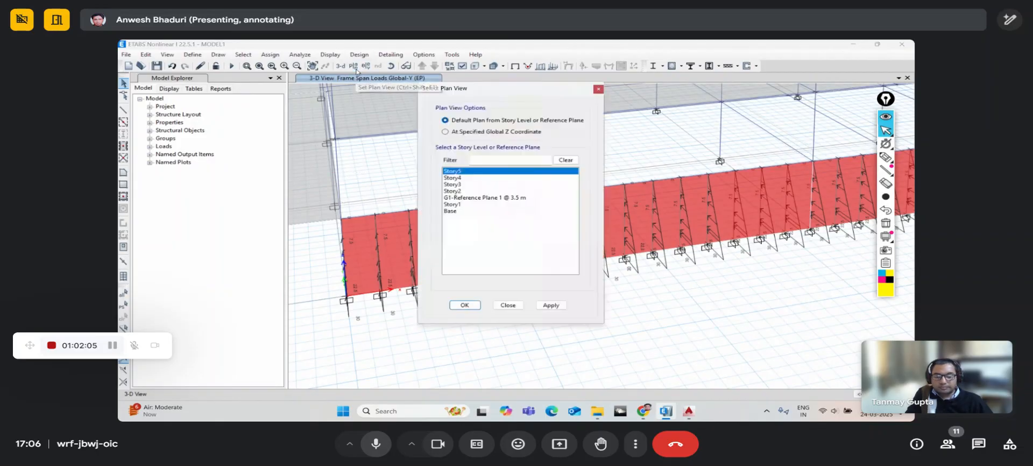
{"action": "left_click", "coordinate": [452, 204]}
{"action": "left_click", "coordinate": [464, 305]}
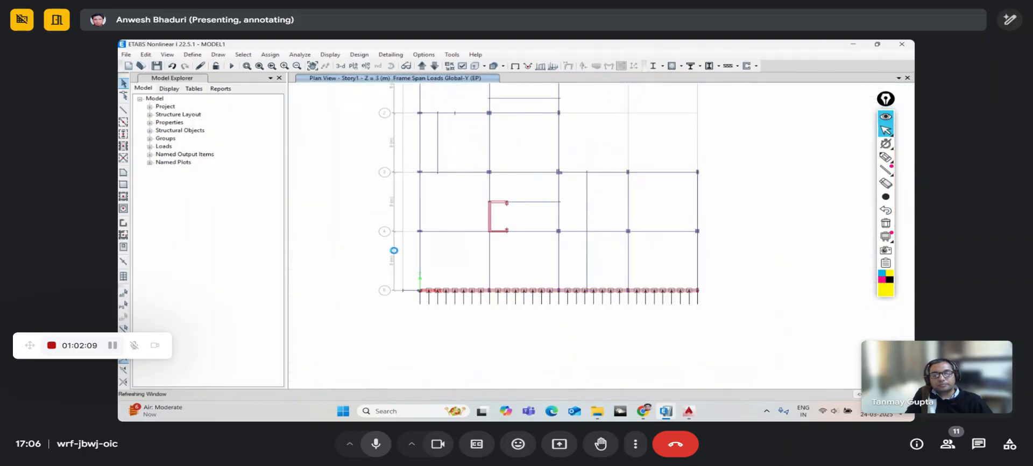
{"action": "left_click_drag", "start_coordinate": [403, 277], "coordinate": [706, 311]}
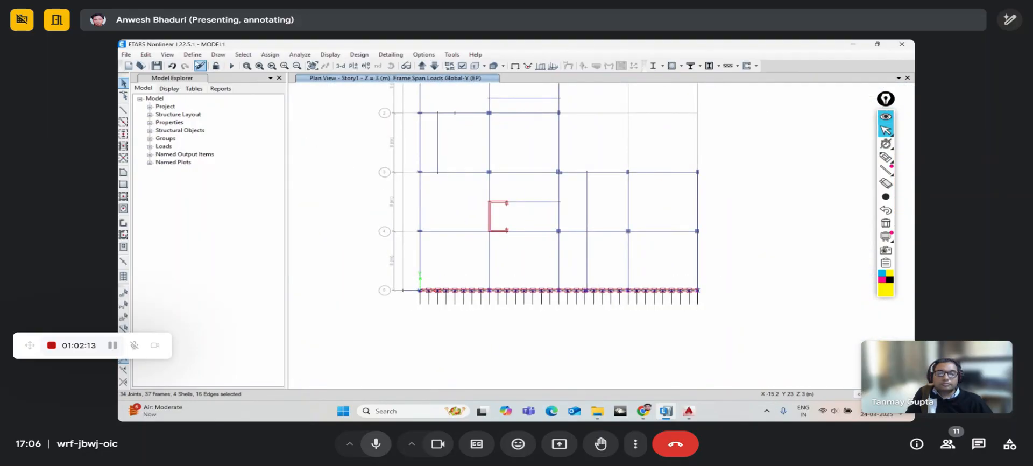
- Reset to the 3-D view, rotate to a low side angle, and zoom in on the base wall
{"action": "left_click", "coordinate": [341, 65]}
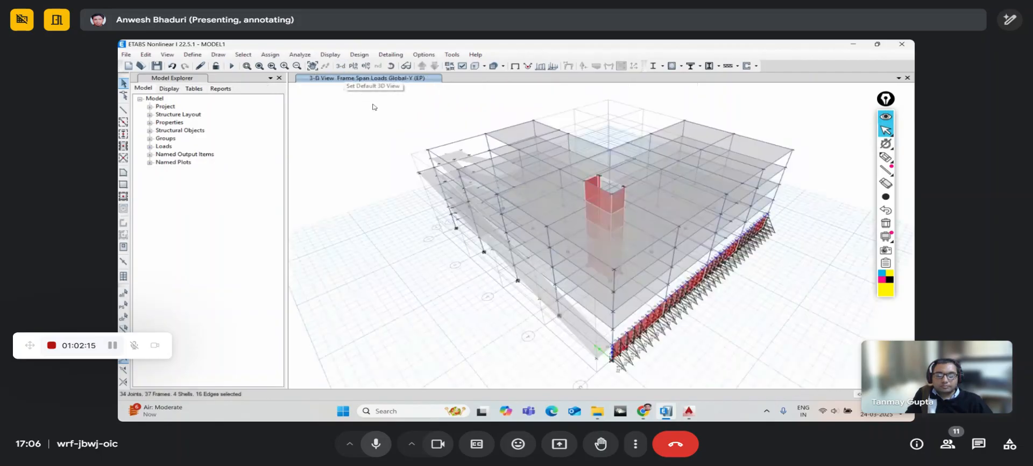
{"action": "left_click", "coordinate": [391, 66]}
{"action": "left_click_drag", "start_coordinate": [724, 361], "coordinate": [679, 317]}
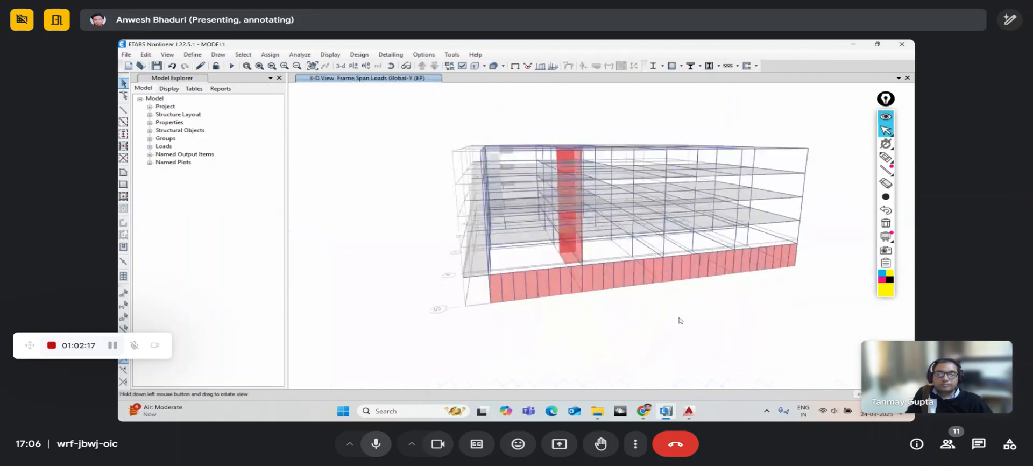
{"action": "scroll", "coordinate": [604, 293], "scroll_direction": "up", "scroll_amount": 5}
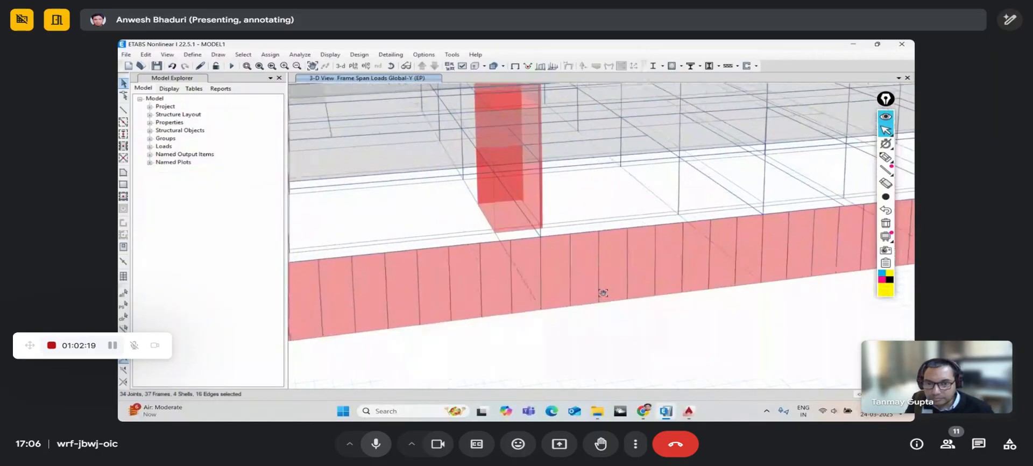
- Browse the Edit menu and close a stray dialog without making changes
{"action": "left_click", "coordinate": [153, 55]}
{"action": "left_click", "coordinate": [170, 260]}
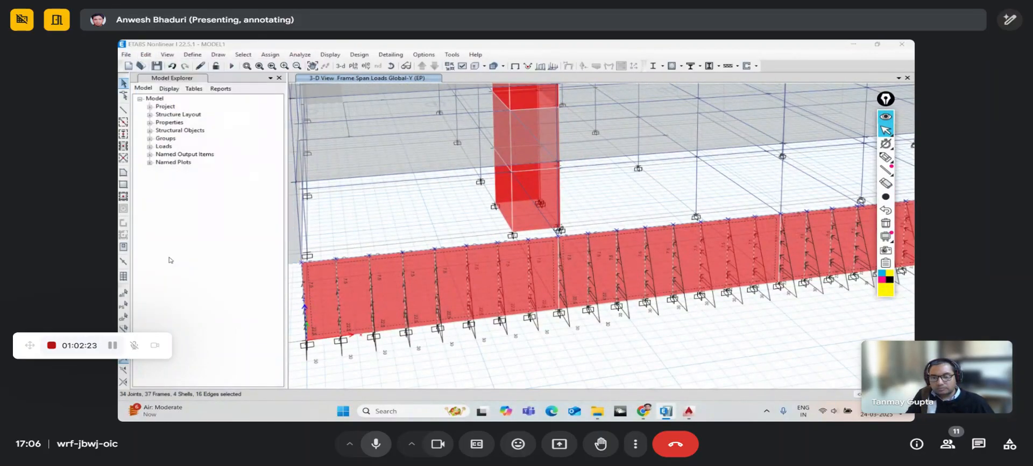
{"action": "left_click", "coordinate": [516, 272]}
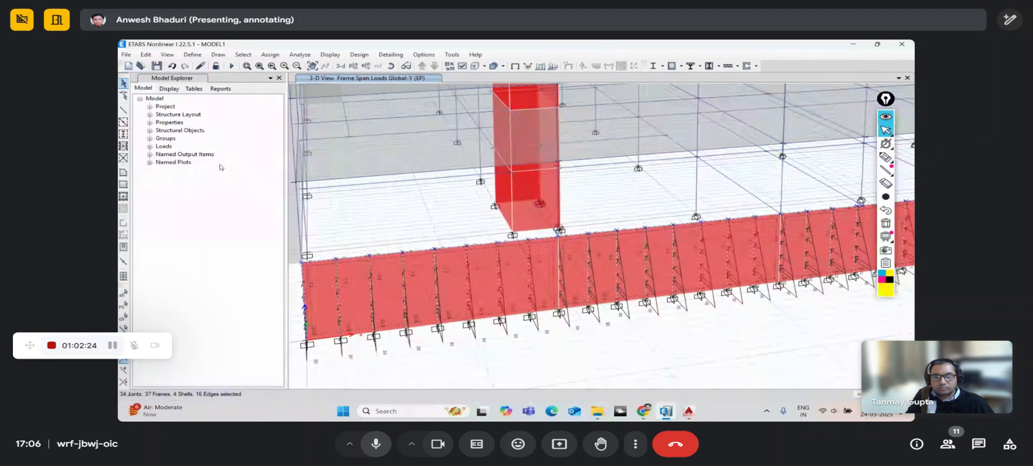
{"action": "left_click", "coordinate": [146, 55]}
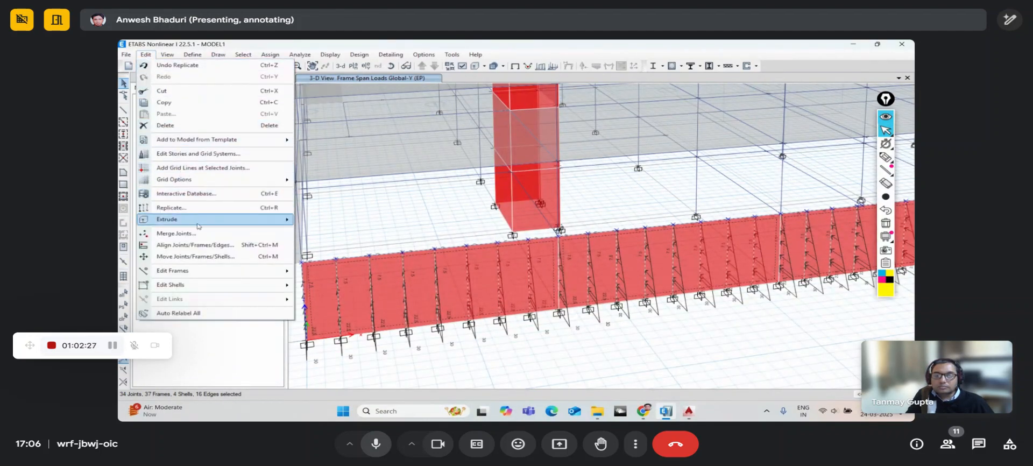
- Run Divide Shells using Divide Quadrilaterals/Triangles at Intersections with Selected Frame Objects
{"action": "mouse_move", "coordinate": [204, 287]}
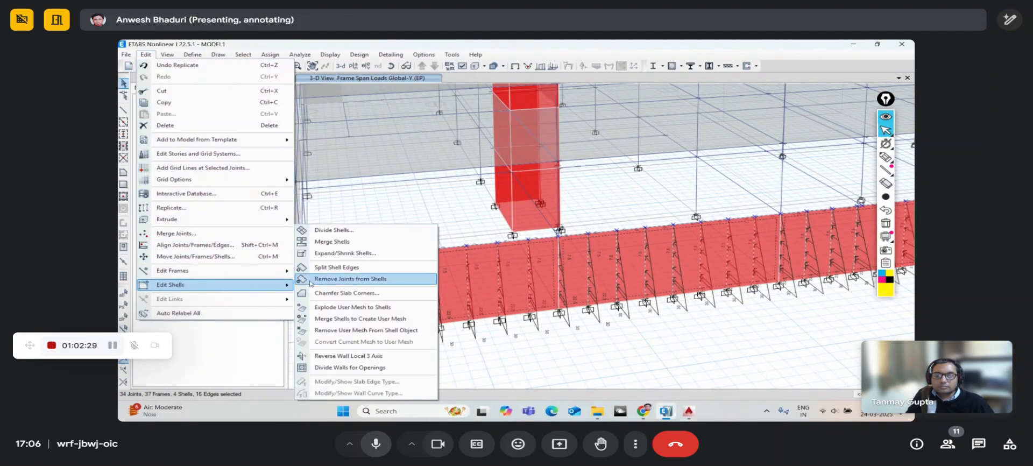
{"action": "left_click", "coordinate": [325, 230]}
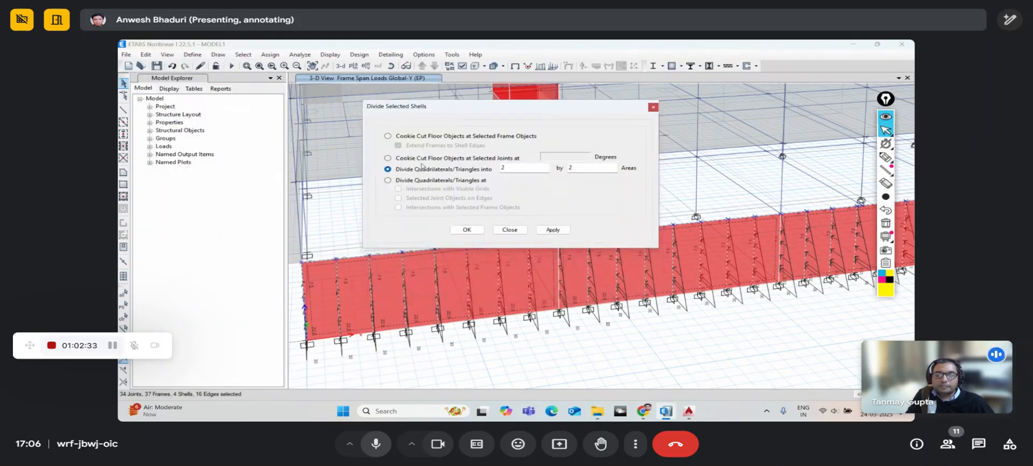
{"action": "left_click", "coordinate": [400, 182]}
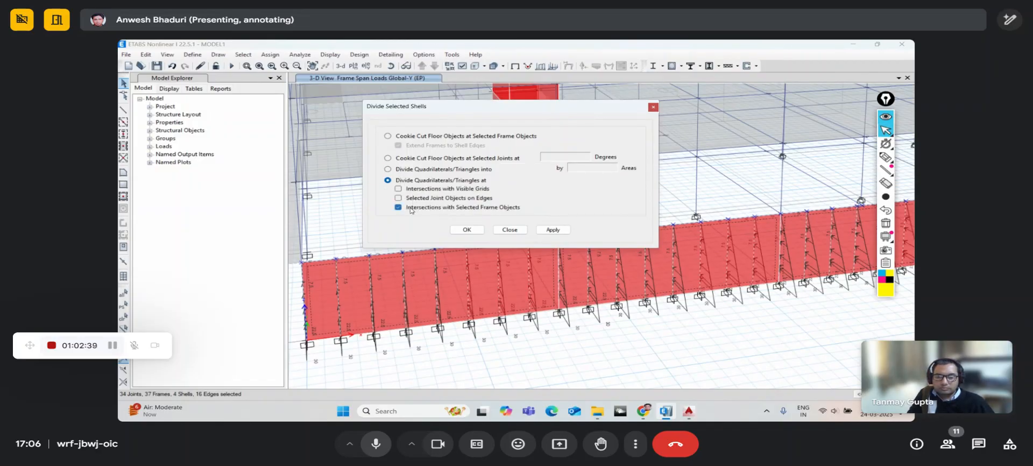
{"action": "left_click", "coordinate": [466, 230]}
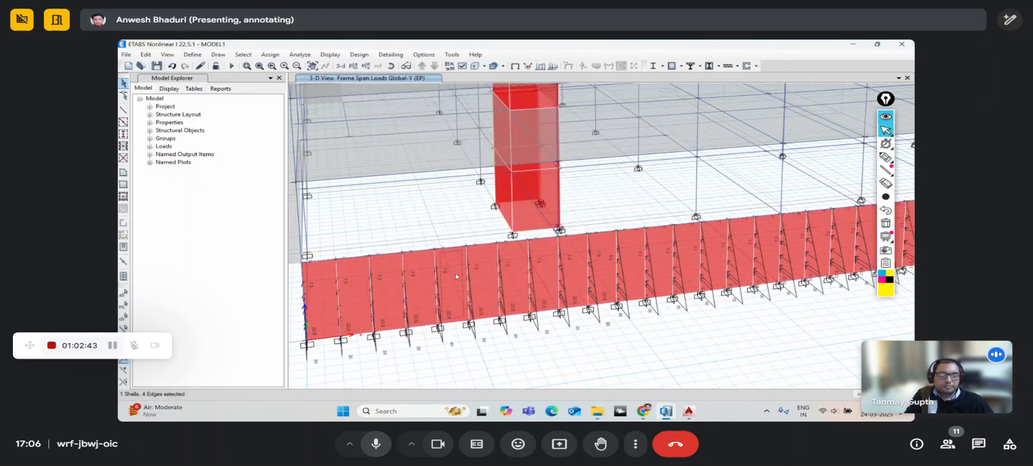
- Zoom and pan along the base wall, selecting individual divided panels to check the split
{"action": "scroll", "coordinate": [455, 273], "scroll_direction": "down", "scroll_amount": 5}
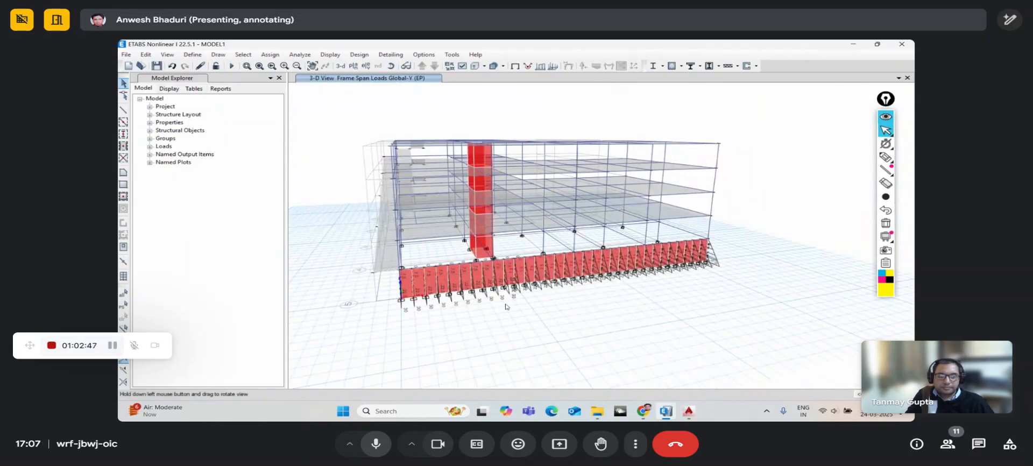
{"action": "scroll", "coordinate": [528, 300], "scroll_direction": "up", "scroll_amount": 5}
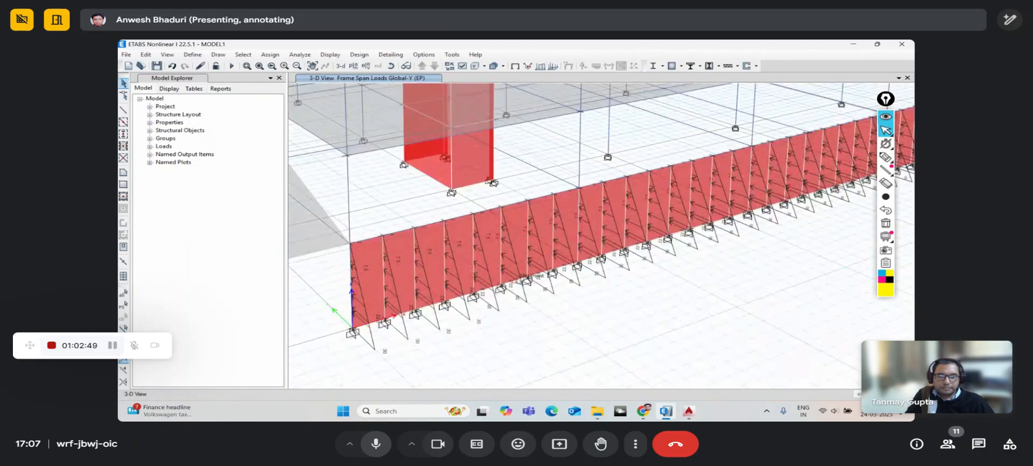
{"action": "middle_click_drag", "start_coordinate": [615, 224], "coordinate": [533, 251]}
{"action": "left_click", "coordinate": [516, 231]}
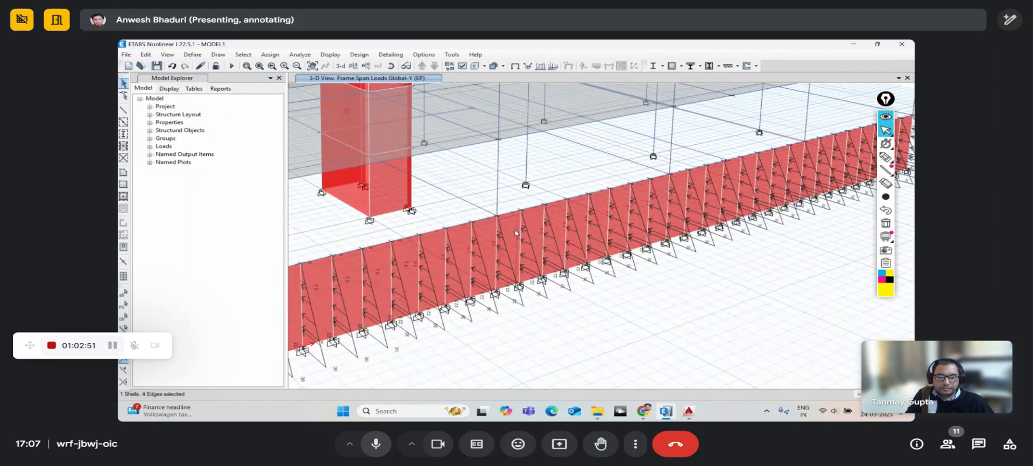
{"action": "left_click", "coordinate": [531, 222]}
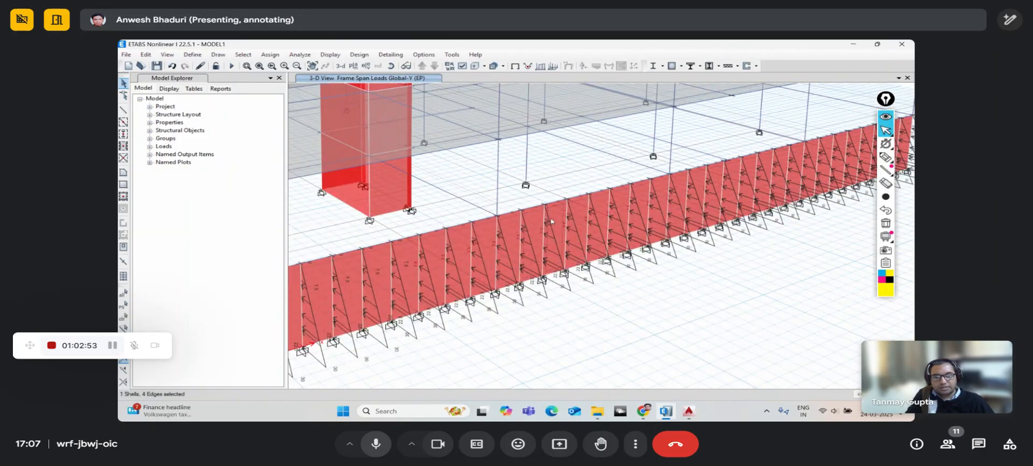
{"action": "middle_click_drag", "start_coordinate": [573, 225], "coordinate": [528, 228]}
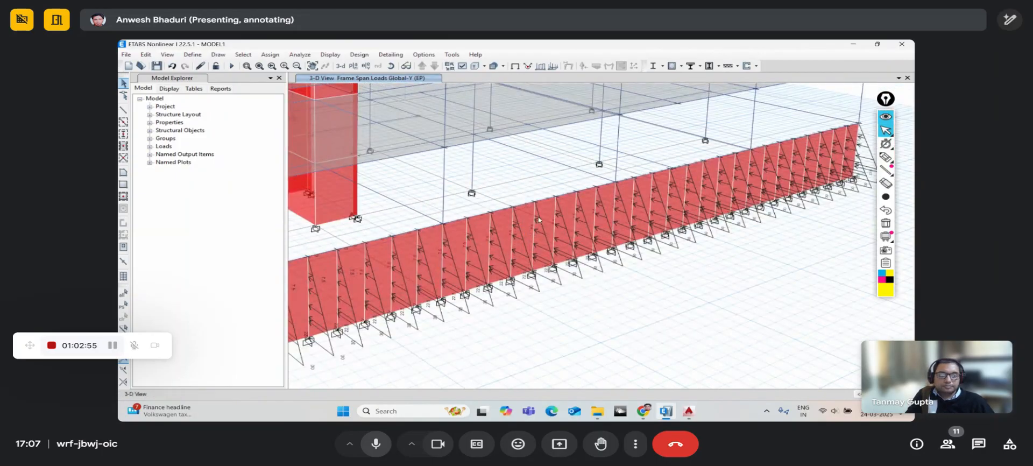
{"action": "left_click", "coordinate": [529, 220]}
{"action": "left_click", "coordinate": [565, 210]}
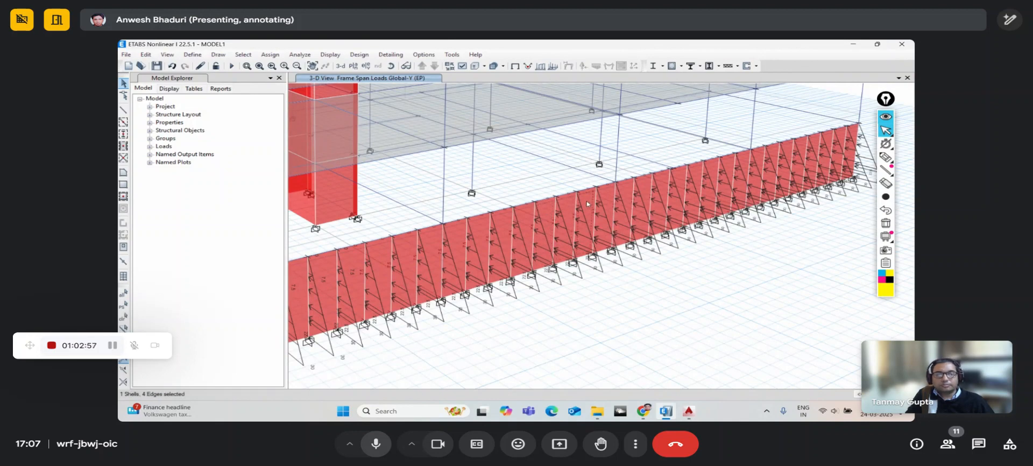
- Rotate to look along the wall and zoom out to show the whole building
{"action": "left_click", "coordinate": [391, 66]}
{"action": "left_click_drag", "start_coordinate": [594, 259], "coordinate": [576, 261]}
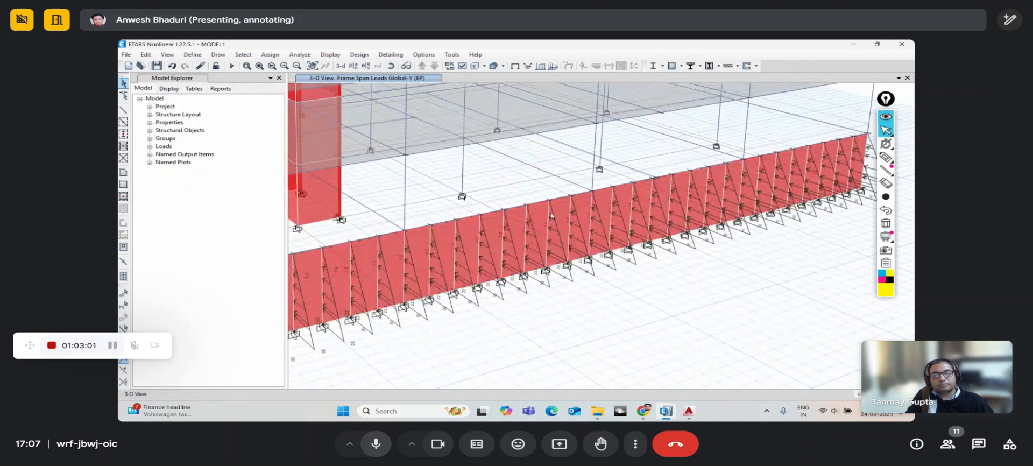
{"action": "scroll", "coordinate": [552, 231], "scroll_direction": "up", "scroll_amount": 5}
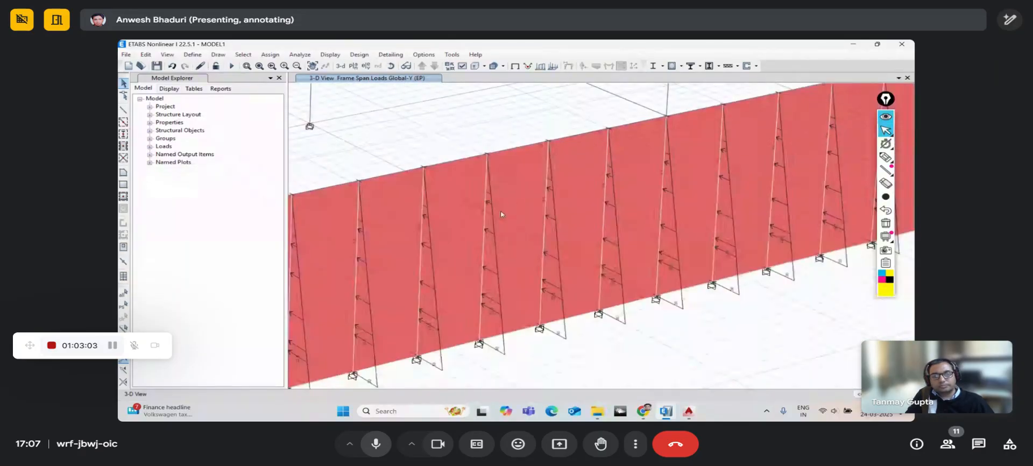
{"action": "scroll", "coordinate": [501, 214], "scroll_direction": "down", "scroll_amount": 5}
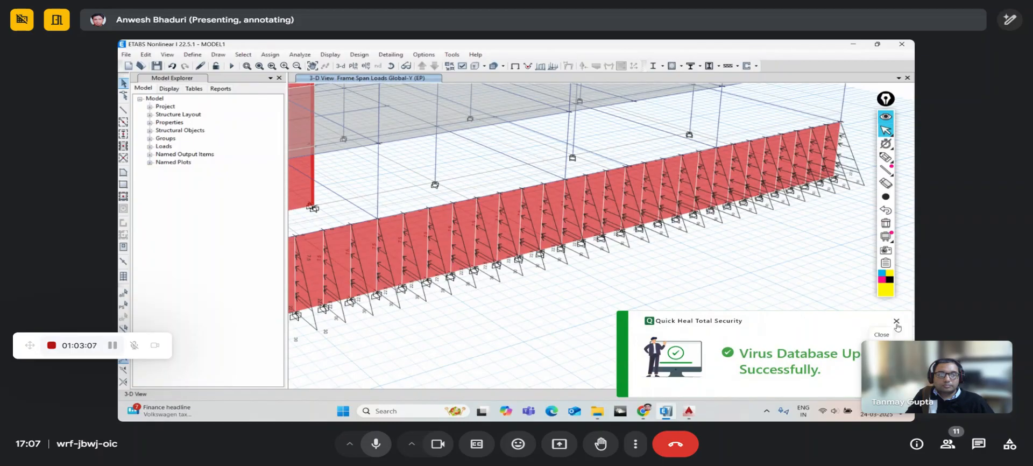
{"action": "scroll", "coordinate": [561, 231], "scroll_direction": "down", "scroll_amount": 5}
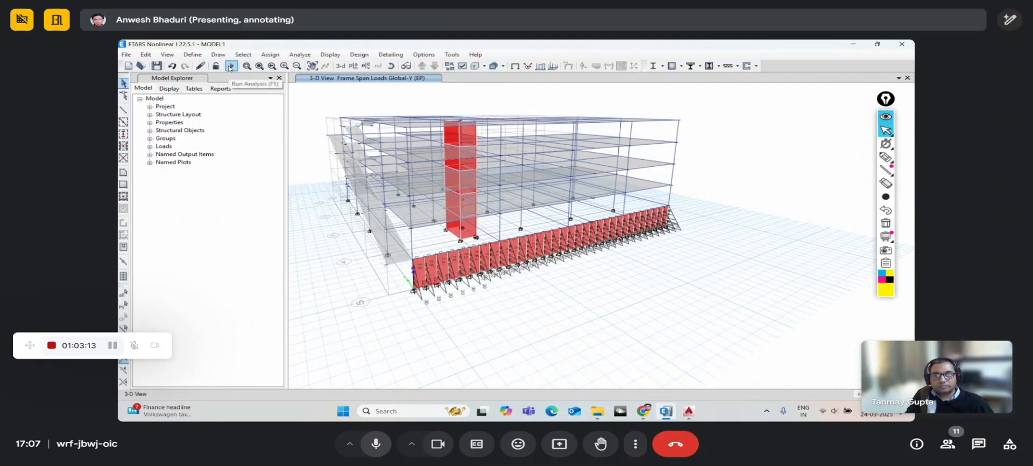
- Run Check Model with all checks selected and dismiss the no-warnings message
{"action": "left_click", "coordinate": [294, 56]}
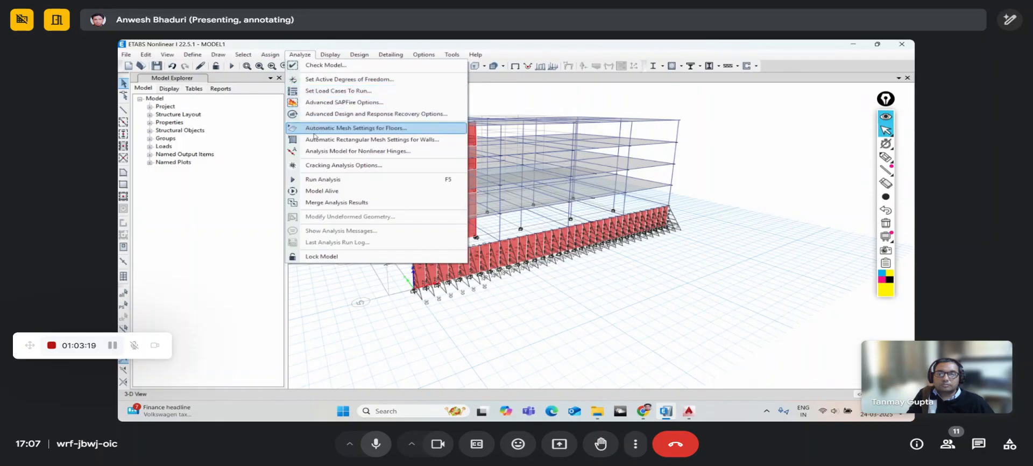
{"action": "left_click", "coordinate": [321, 65]}
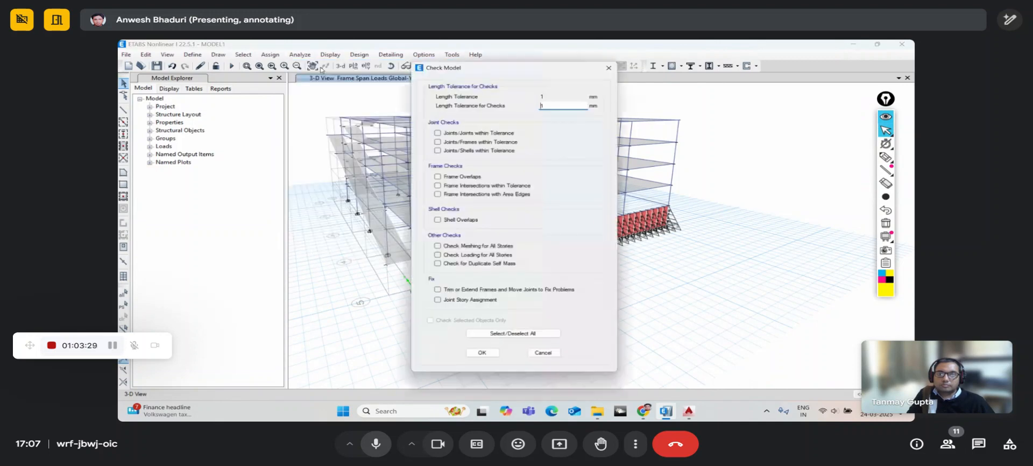
{"action": "left_click", "coordinate": [503, 337]}
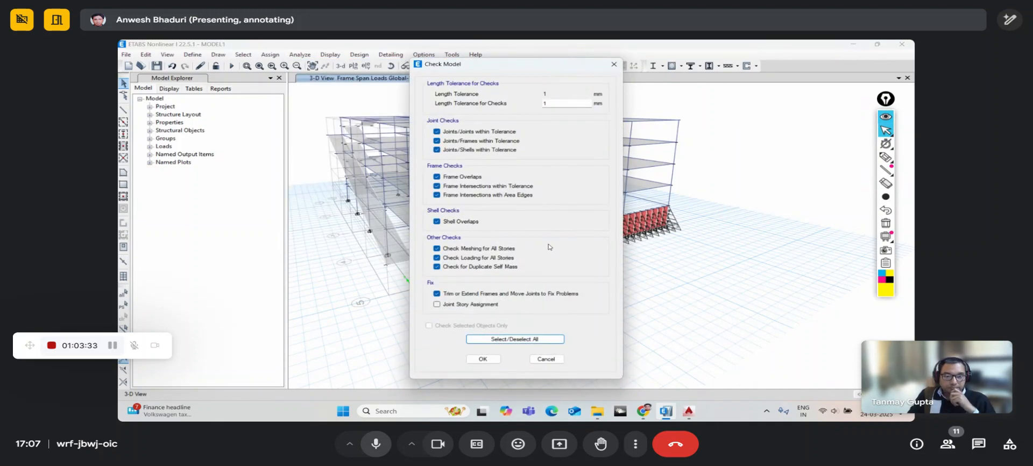
{"action": "left_click", "coordinate": [484, 359]}
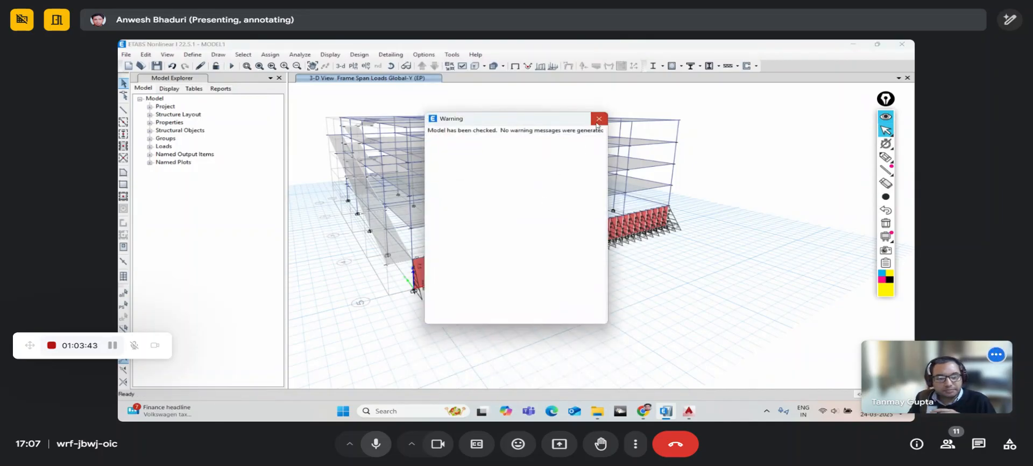
{"action": "left_click", "coordinate": [599, 118]}
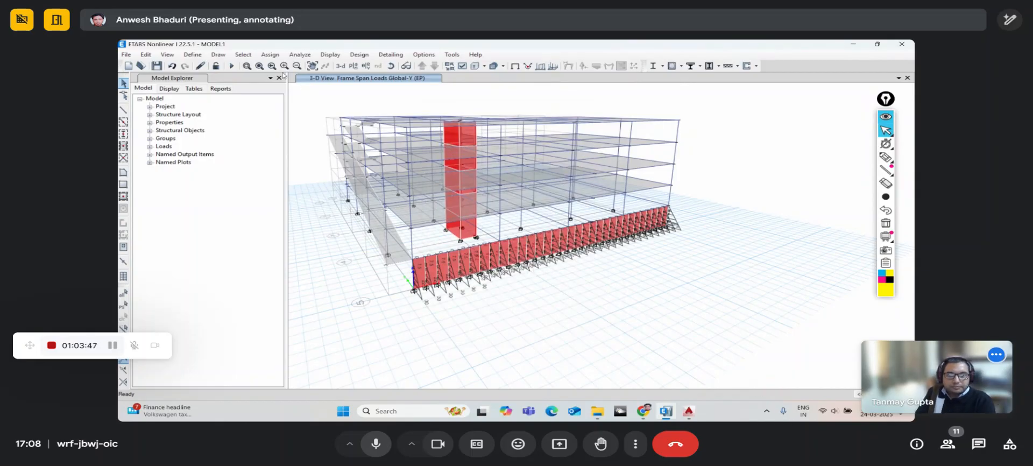
- Run the structural analysis; it finishes with one unstable or ill-conditioned structure warning
{"action": "left_click", "coordinate": [320, 57]}
{"action": "mouse_move", "coordinate": [301, 57]}
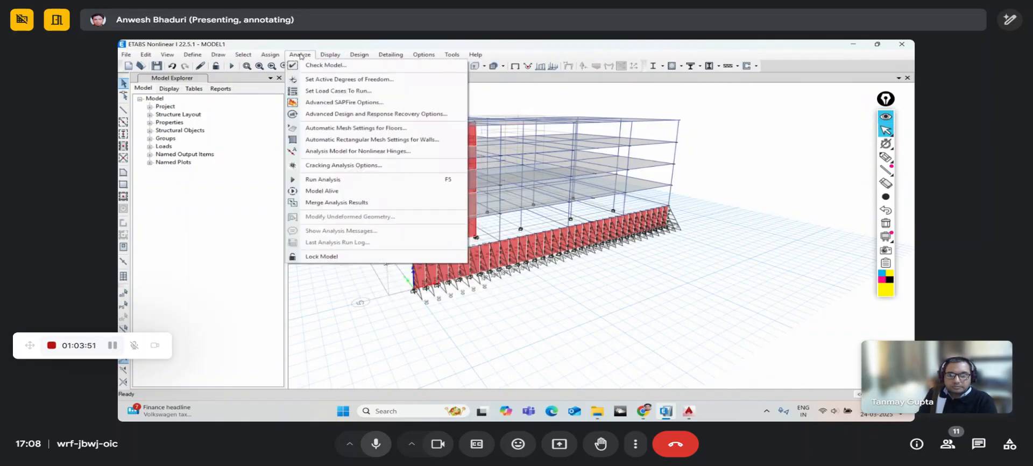
{"action": "left_click", "coordinate": [316, 180]}
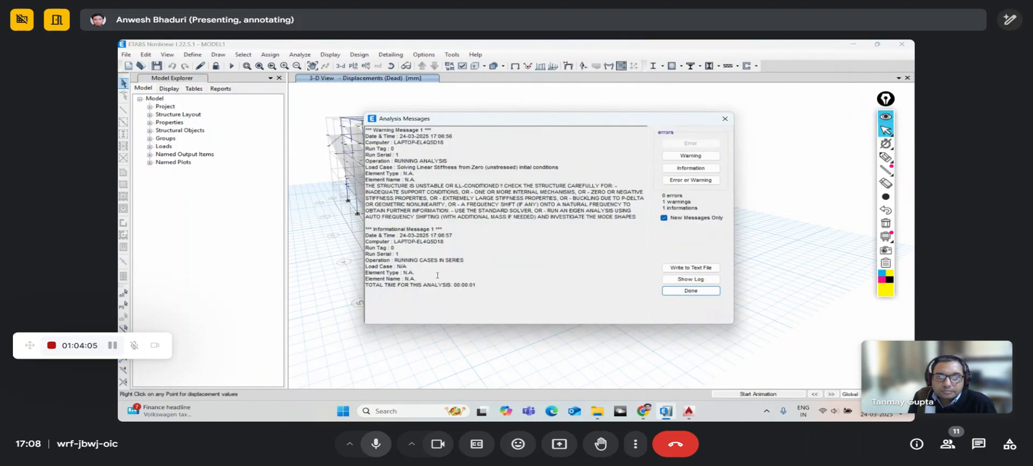
- Review the Dead-case displacements in the 3-D view, then close the analysis messages window
{"action": "left_click_drag", "start_coordinate": [413, 120], "coordinate": [466, 124]}
{"action": "scroll", "coordinate": [340, 140], "scroll_direction": "up", "scroll_amount": 5}
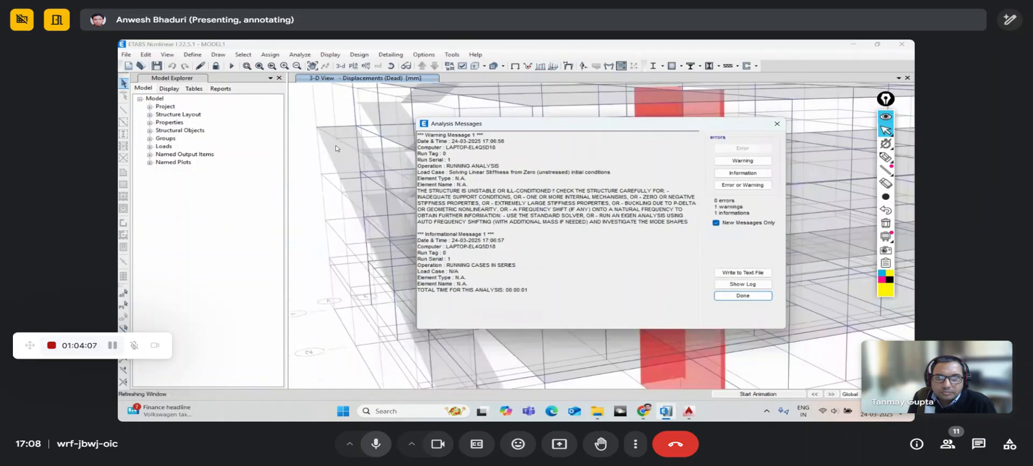
{"action": "scroll", "coordinate": [357, 131], "scroll_direction": "up", "scroll_amount": 3}
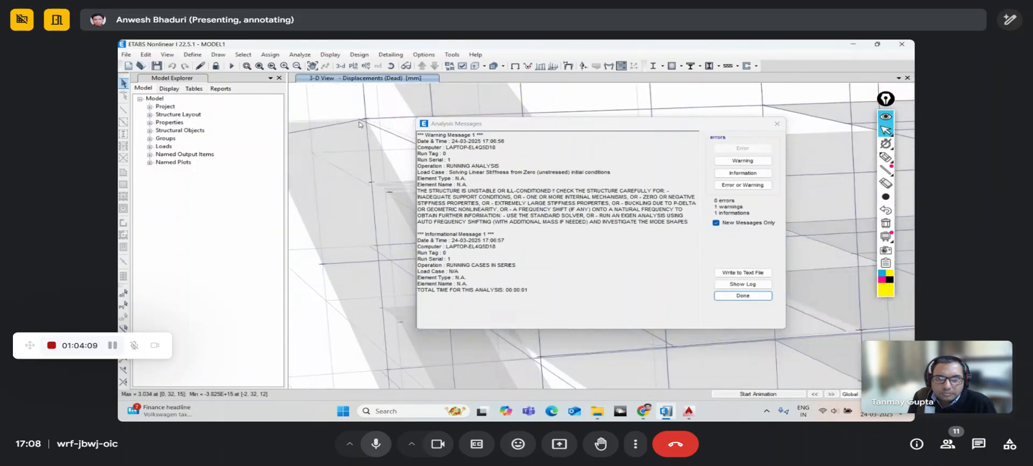
{"action": "scroll", "coordinate": [399, 146], "scroll_direction": "up", "scroll_amount": 3}
{"action": "left_click_drag", "start_coordinate": [447, 126], "coordinate": [540, 112]}
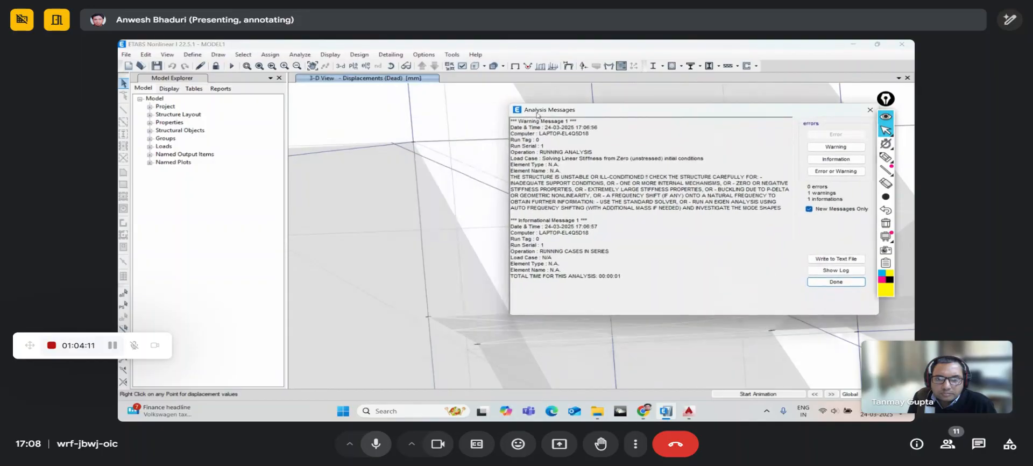
{"action": "middle_click_drag", "start_coordinate": [395, 149], "coordinate": [370, 177]}
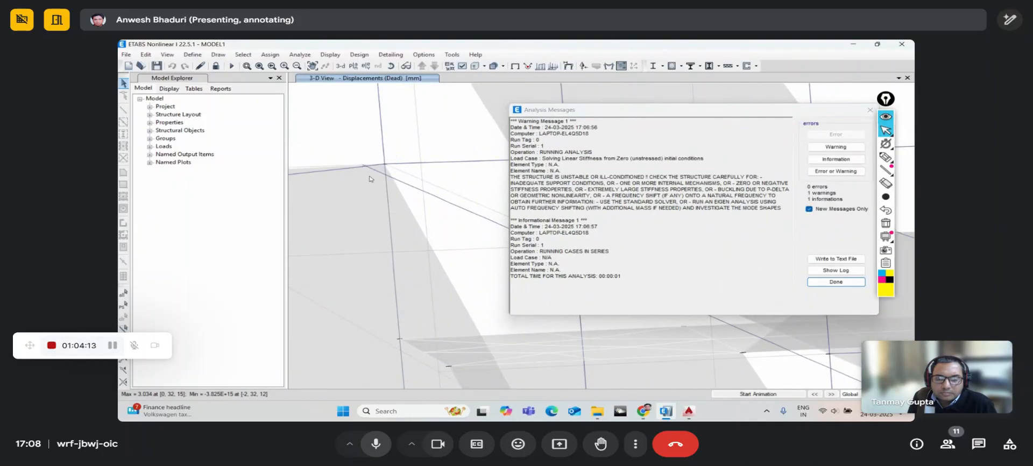
{"action": "scroll", "coordinate": [362, 163], "scroll_direction": "down", "scroll_amount": 2}
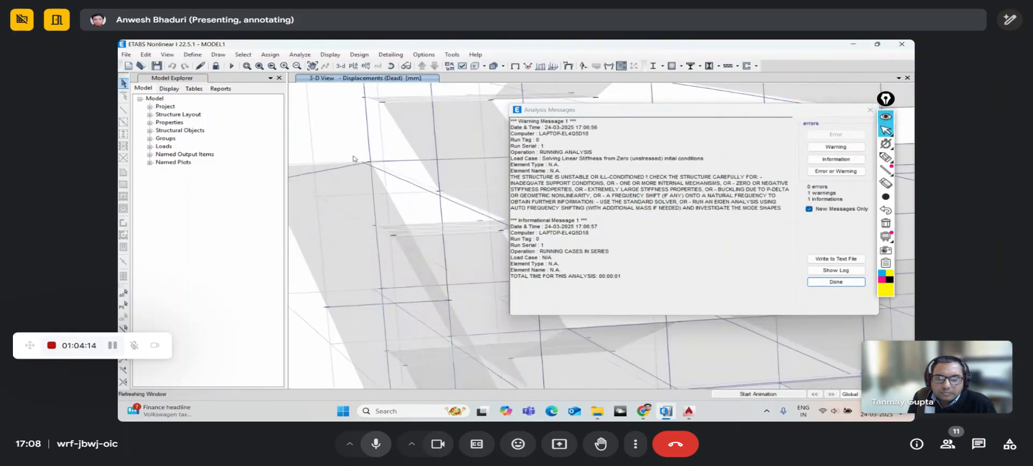
{"action": "left_click", "coordinate": [810, 280]}
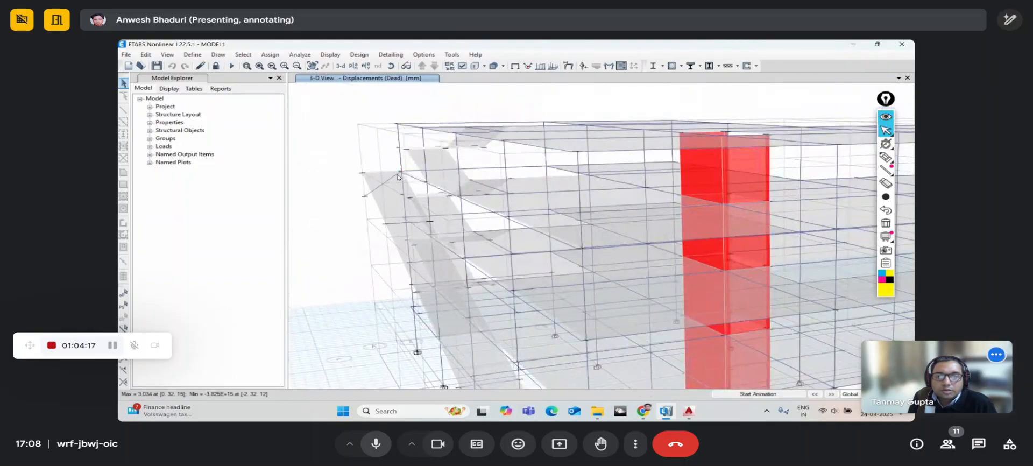
- Unlock the model, deleting the analysis results, and select the inclined floor slab
{"action": "left_click", "coordinate": [216, 65]}
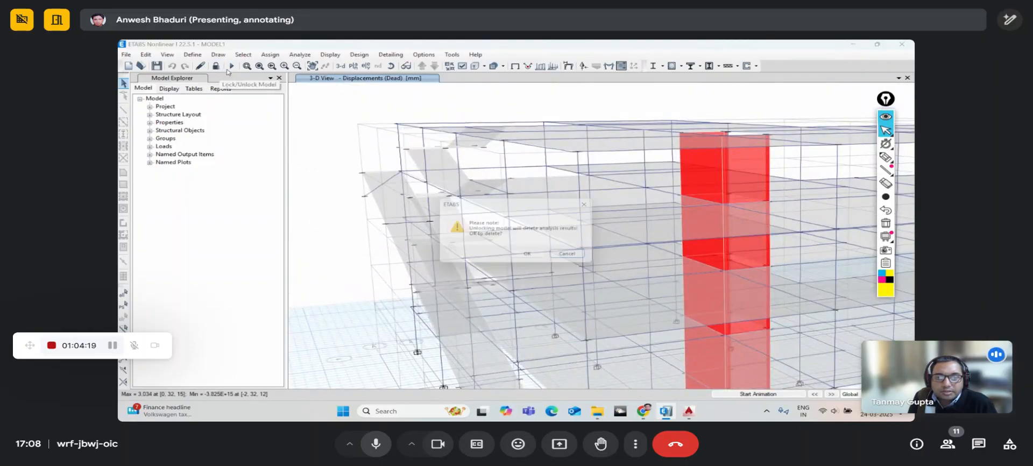
{"action": "left_click", "coordinate": [532, 257]}
{"action": "scroll", "coordinate": [360, 188], "scroll_direction": "up", "scroll_amount": 5}
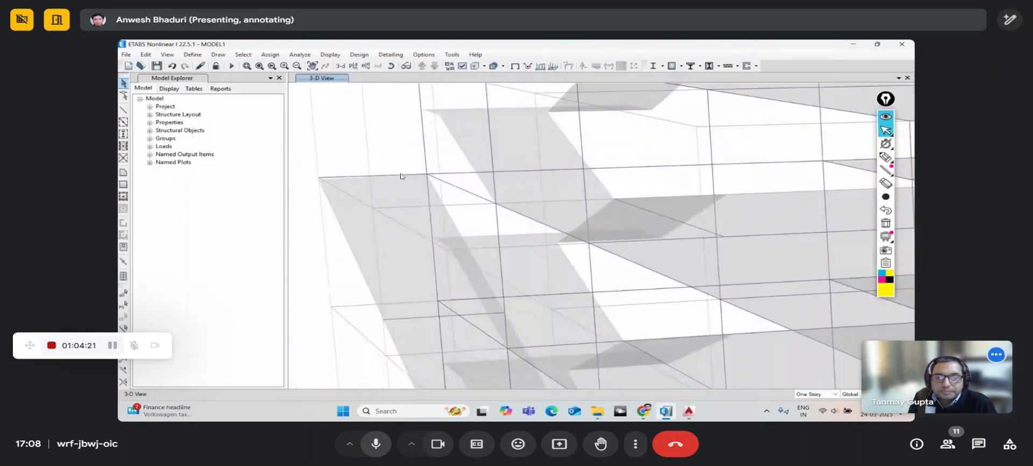
{"action": "middle_click_drag", "start_coordinate": [361, 187], "coordinate": [533, 166]}
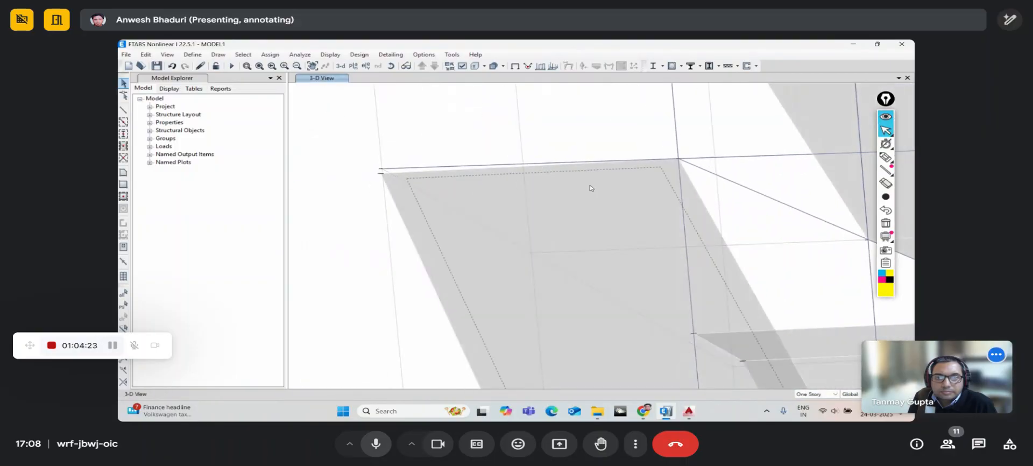
{"action": "left_click", "coordinate": [443, 191]}
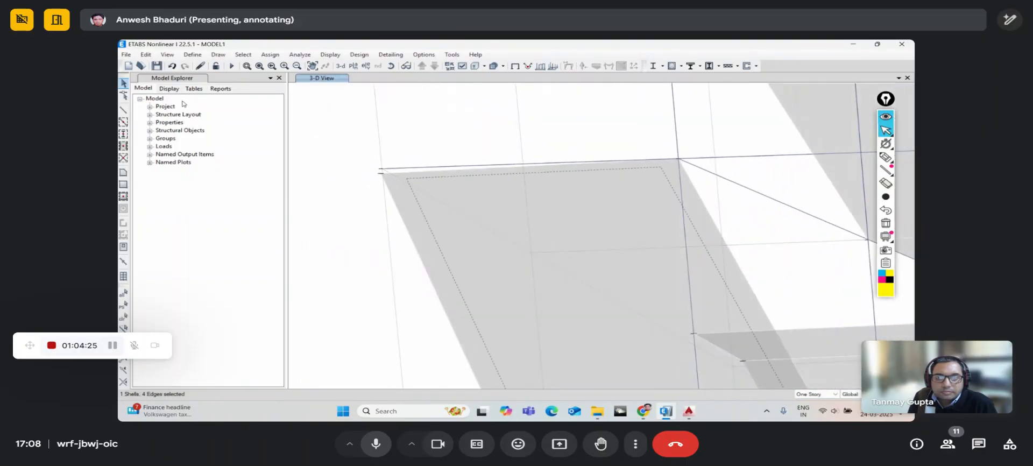
{"action": "scroll", "coordinate": [407, 180], "scroll_direction": "down", "scroll_amount": 3}
{"action": "scroll", "coordinate": [423, 187], "scroll_direction": "up", "scroll_amount": 4}
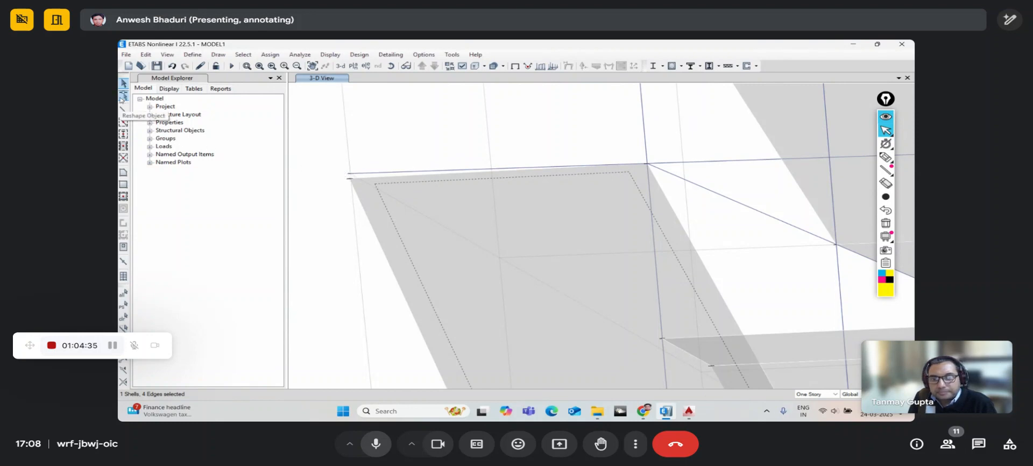
{"action": "scroll", "coordinate": [317, 165], "scroll_direction": "down", "scroll_amount": 2}
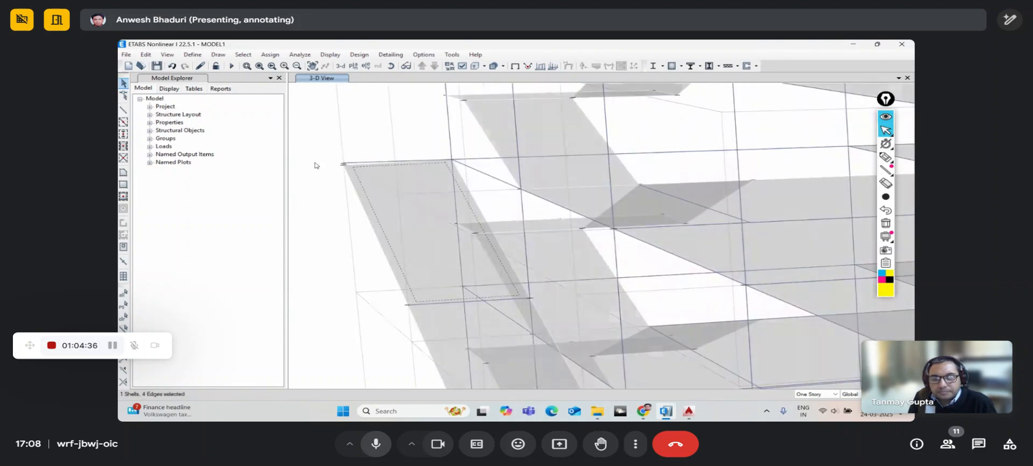
- Reshape the inclined slab so its corner snaps onto grid point A 1 at Story4
{"action": "left_click", "coordinate": [124, 95]}
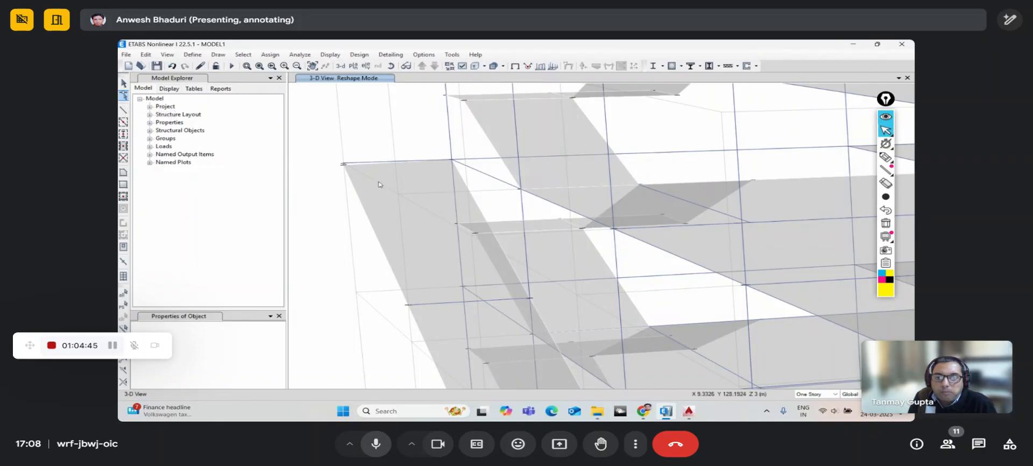
{"action": "scroll", "coordinate": [347, 169], "scroll_direction": "up", "scroll_amount": 5}
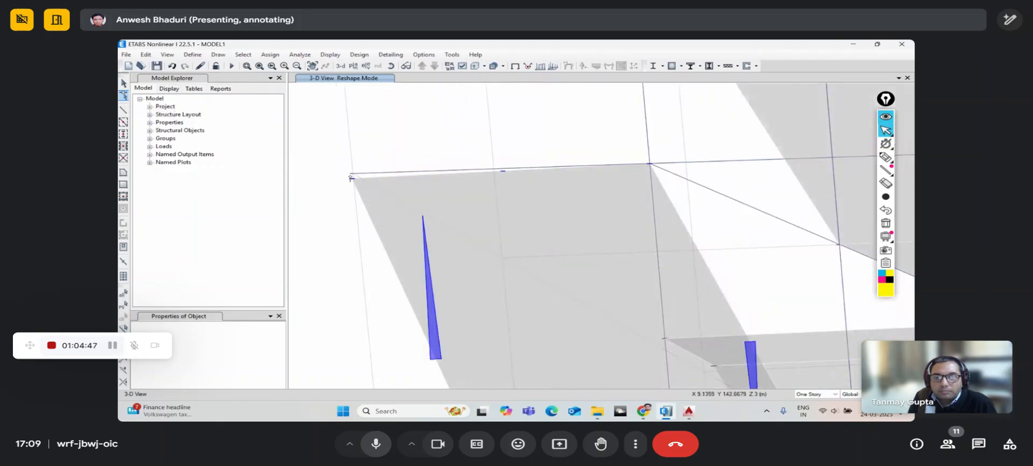
{"action": "left_click_drag", "start_coordinate": [352, 179], "coordinate": [352, 177]}
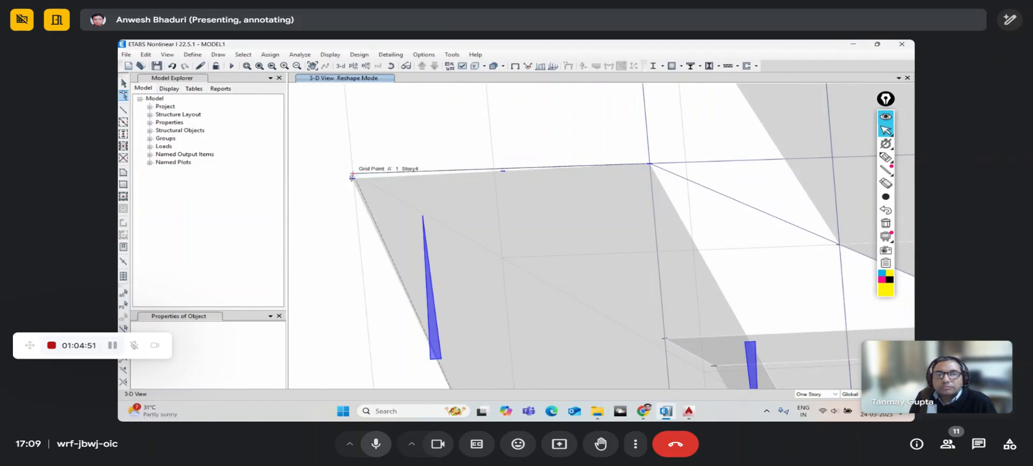
{"action": "left_click_drag", "start_coordinate": [352, 178], "coordinate": [353, 177]}
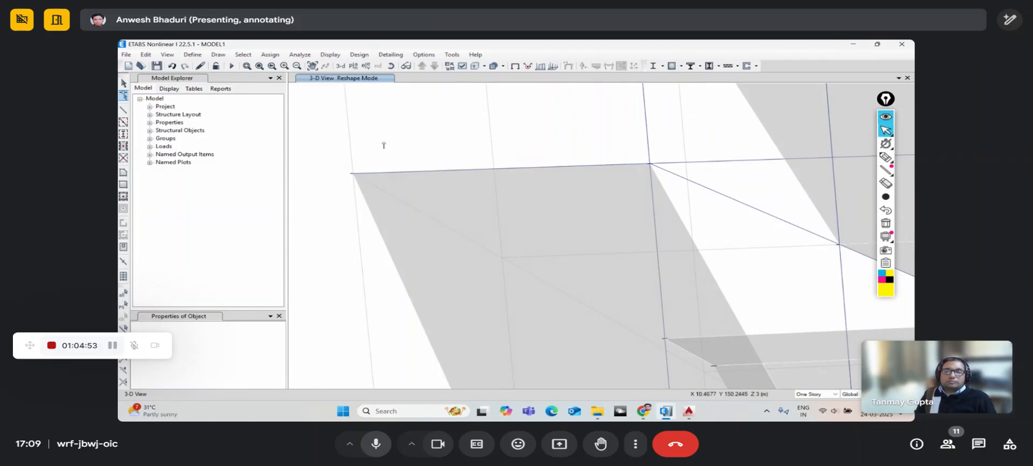
{"action": "scroll", "coordinate": [386, 140], "scroll_direction": "down", "scroll_amount": 4}
{"action": "left_click", "coordinate": [124, 83]}
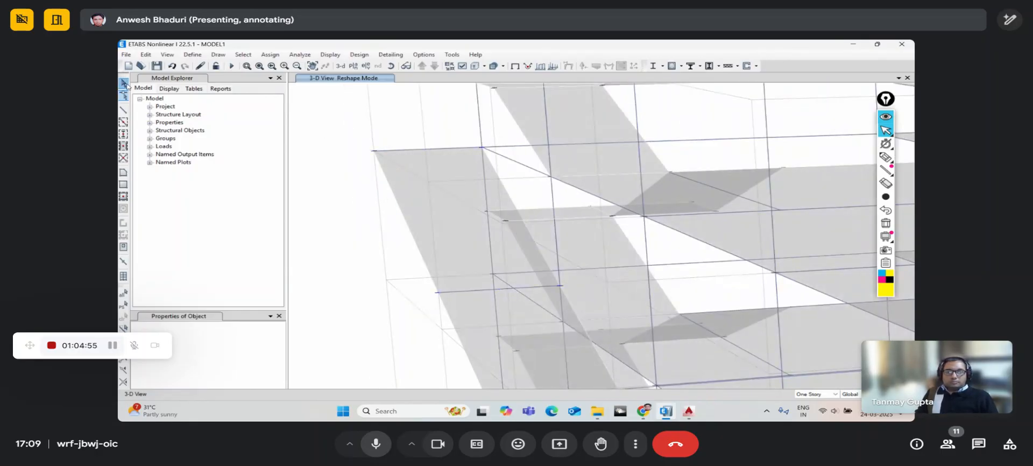
{"action": "scroll", "coordinate": [462, 148], "scroll_direction": "up", "scroll_amount": 3}
{"action": "scroll", "coordinate": [462, 151], "scroll_direction": "up", "scroll_amount": 3}
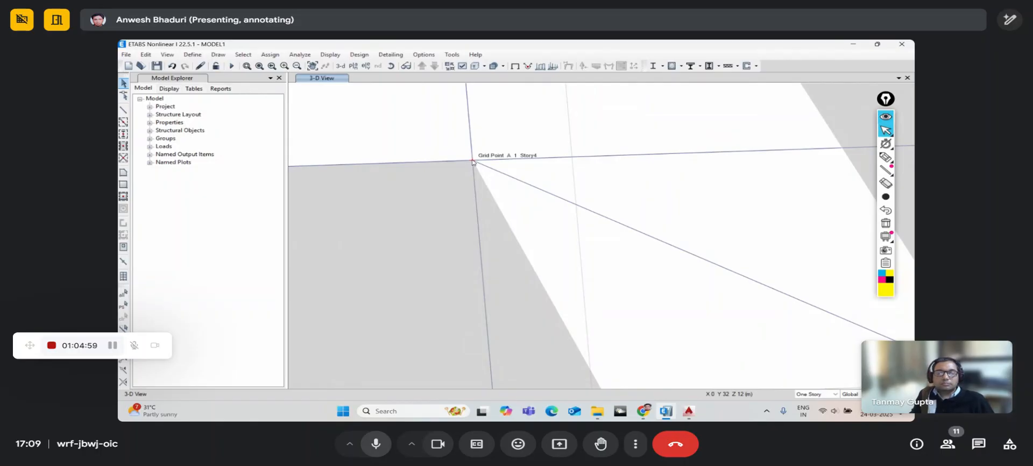
{"action": "scroll", "coordinate": [473, 161], "scroll_direction": "down", "scroll_amount": 4}
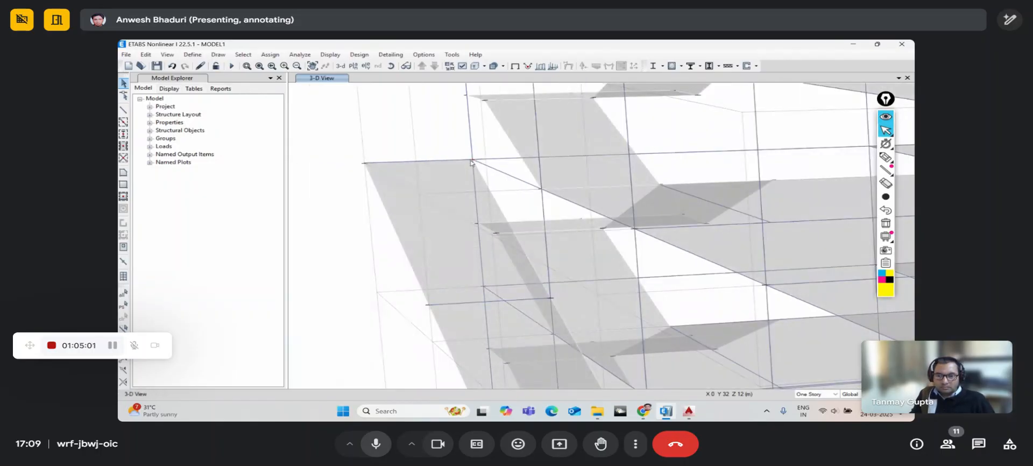
{"action": "scroll", "coordinate": [473, 164], "scroll_direction": "up", "scroll_amount": 3}
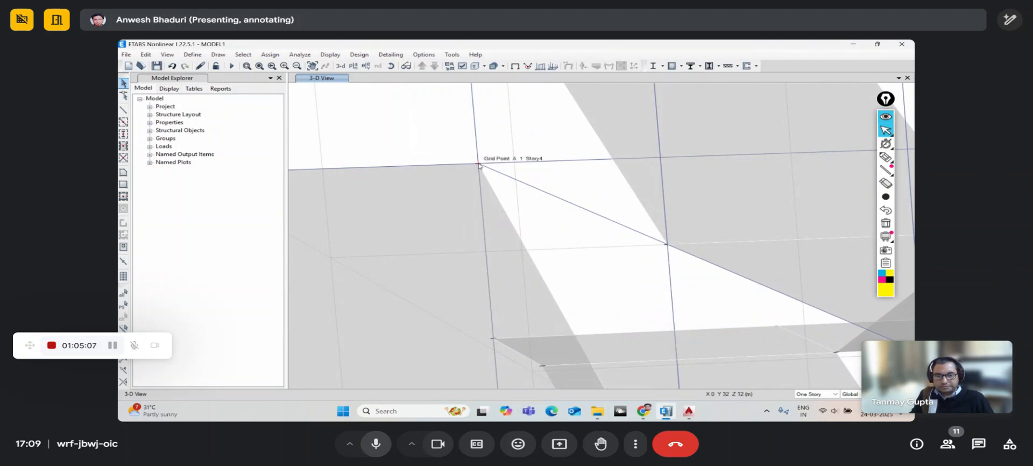
{"action": "left_click", "coordinate": [389, 446]}
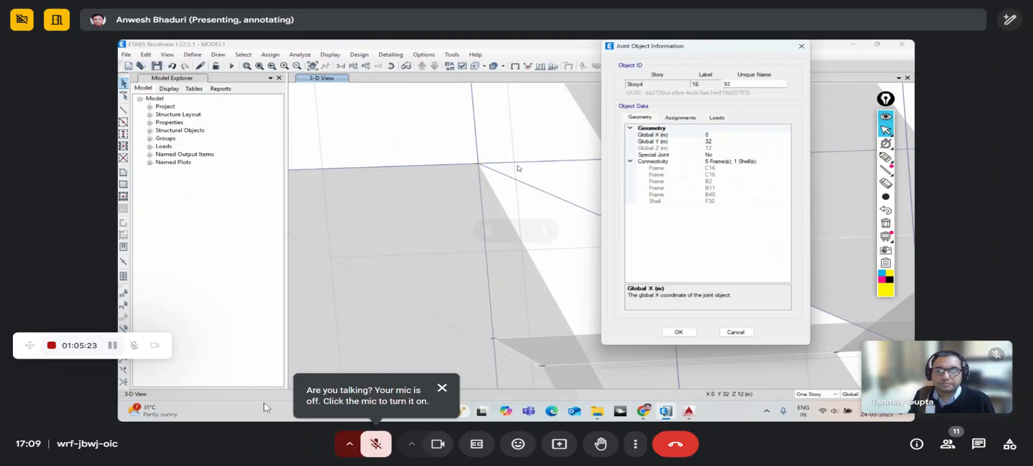
{"action": "left_click", "coordinate": [368, 450]}
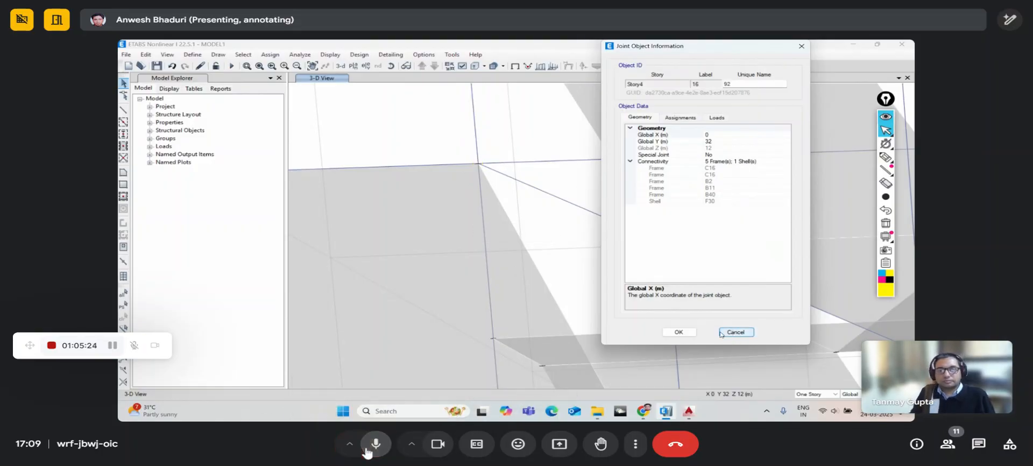
{"action": "left_click", "coordinate": [679, 332]}
{"action": "scroll", "coordinate": [480, 175], "scroll_direction": "down", "scroll_amount": 2}
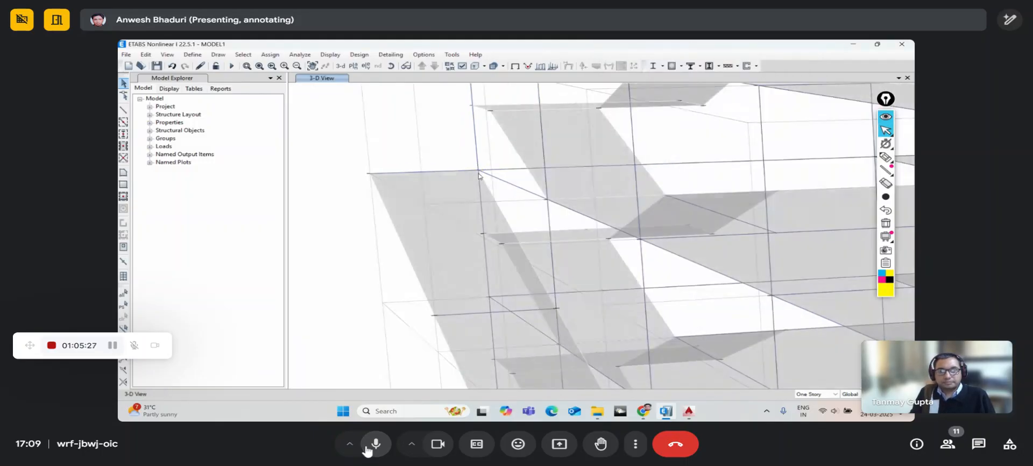
{"action": "scroll", "coordinate": [478, 174], "scroll_direction": "down", "scroll_amount": 5}
{"action": "middle_click_drag", "start_coordinate": [450, 157], "coordinate": [408, 115]}
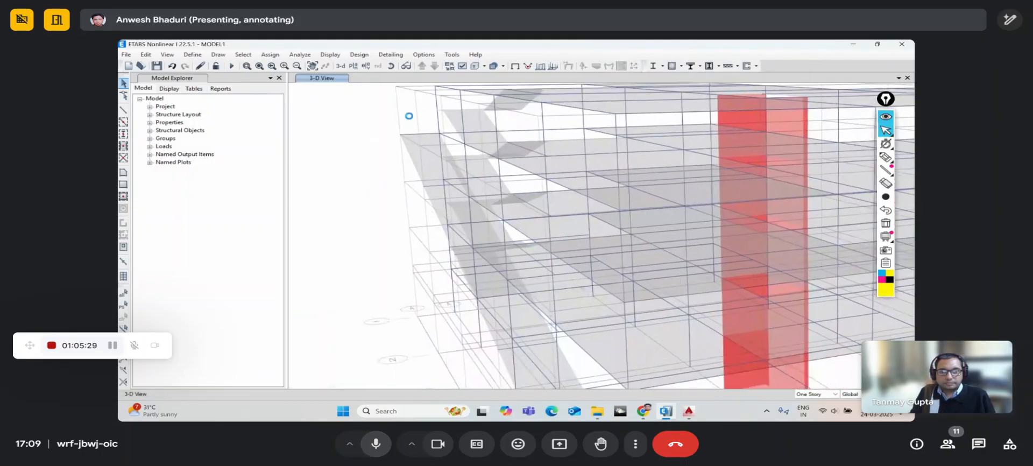
{"action": "left_click", "coordinate": [368, 451]}
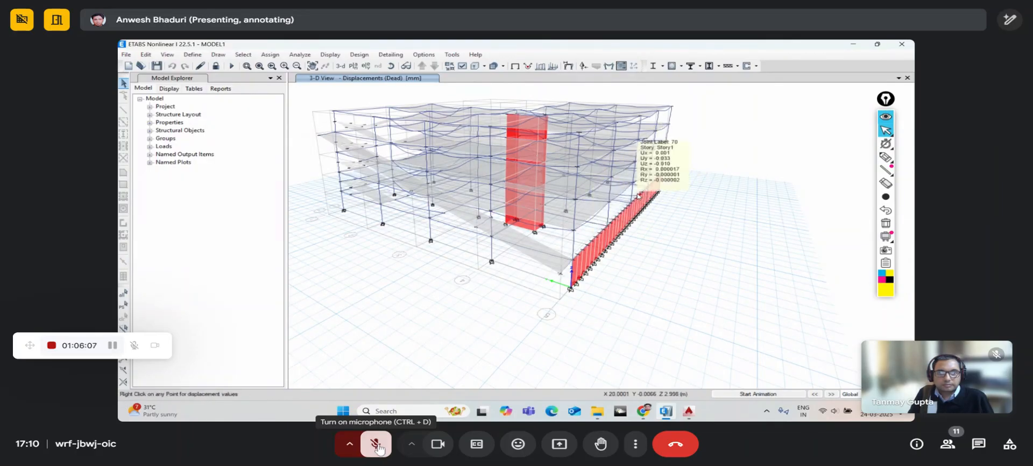
- Unmute the call microphone
{"action": "left_click", "coordinate": [377, 445]}
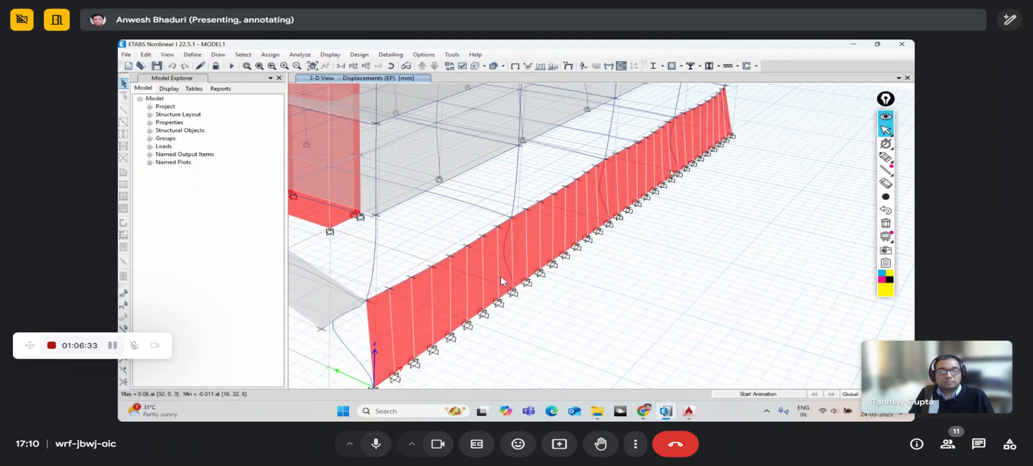
{"action": "left_click", "coordinate": [618, 68]}
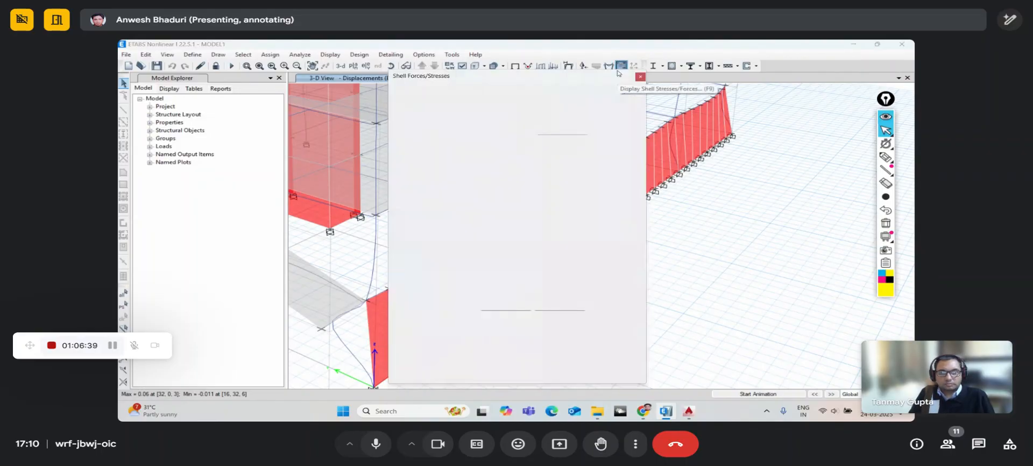
{"action": "left_click_drag", "start_coordinate": [589, 83], "coordinate": [750, 53]}
{"action": "left_click", "coordinate": [646, 93]}
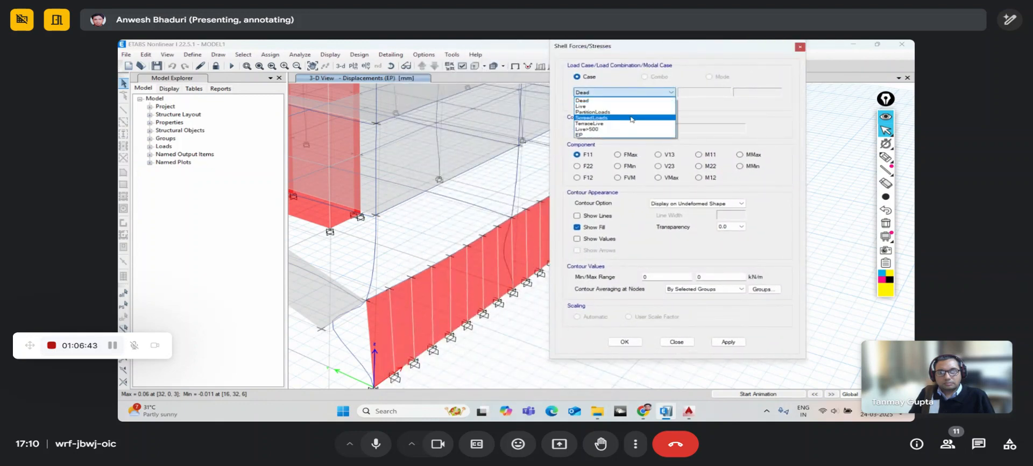
{"action": "left_click", "coordinate": [621, 134]}
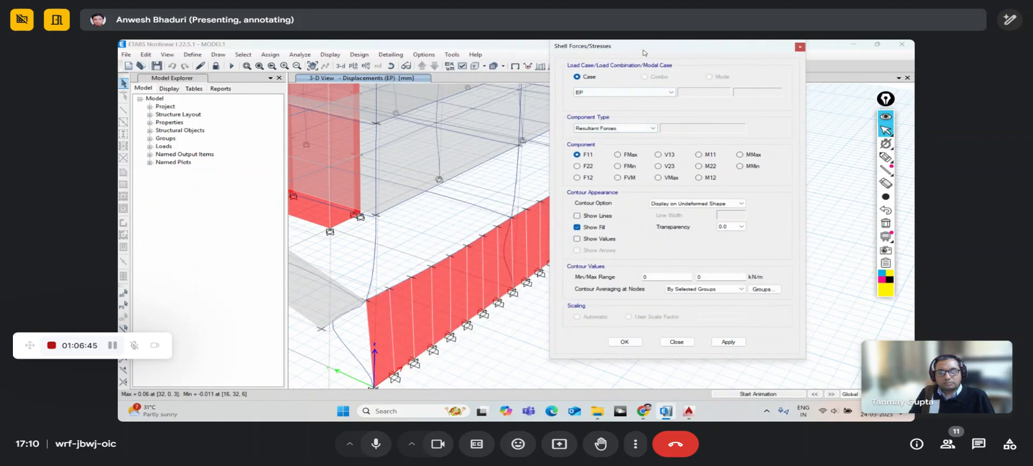
{"action": "left_click_drag", "start_coordinate": [644, 52], "coordinate": [664, 55]}
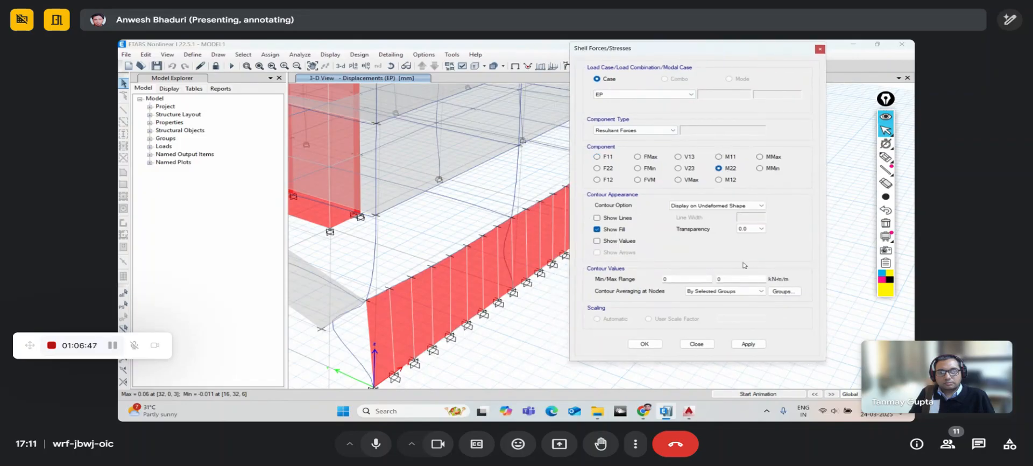
{"action": "left_click", "coordinate": [748, 344]}
{"action": "left_click_drag", "start_coordinate": [677, 54], "coordinate": [583, 69]}
{"action": "left_click_drag", "start_coordinate": [407, 42], "coordinate": [382, 51]}
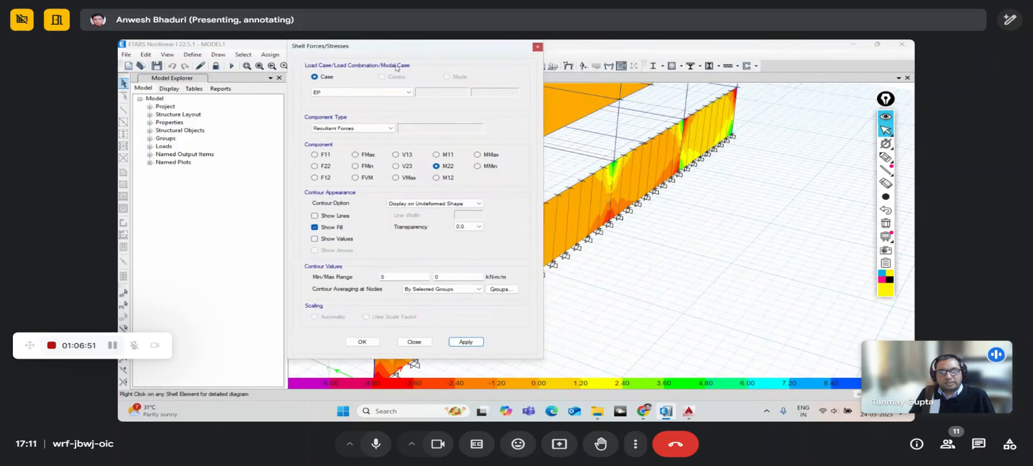
{"action": "left_click", "coordinate": [436, 155]}
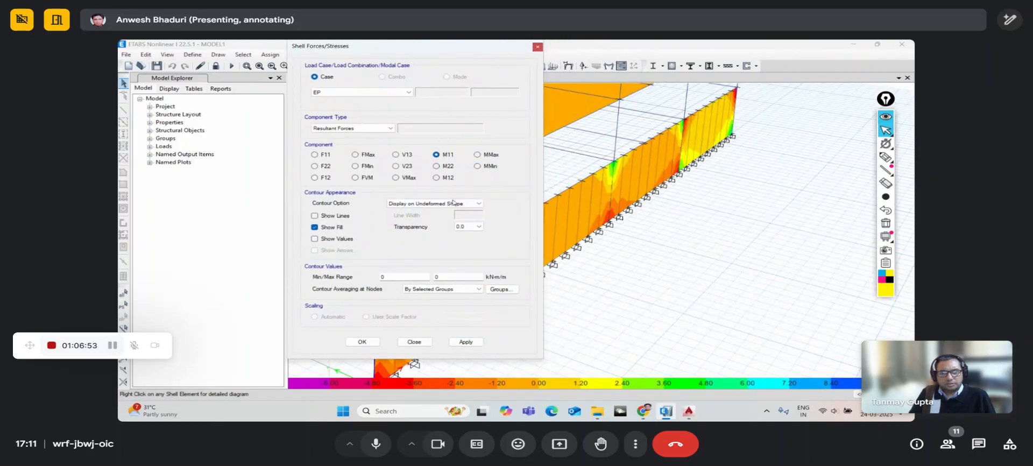
{"action": "left_click", "coordinate": [466, 342]}
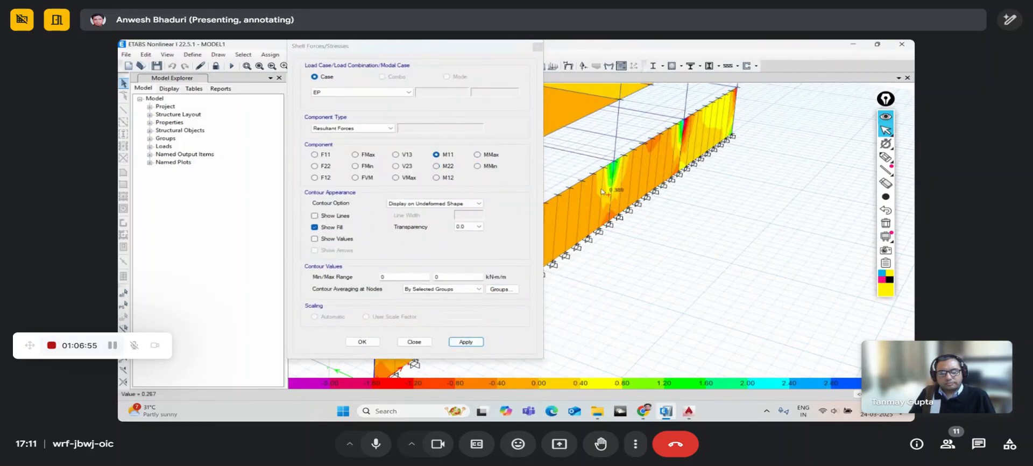
{"action": "left_click_drag", "start_coordinate": [429, 52], "coordinate": [707, 53]}
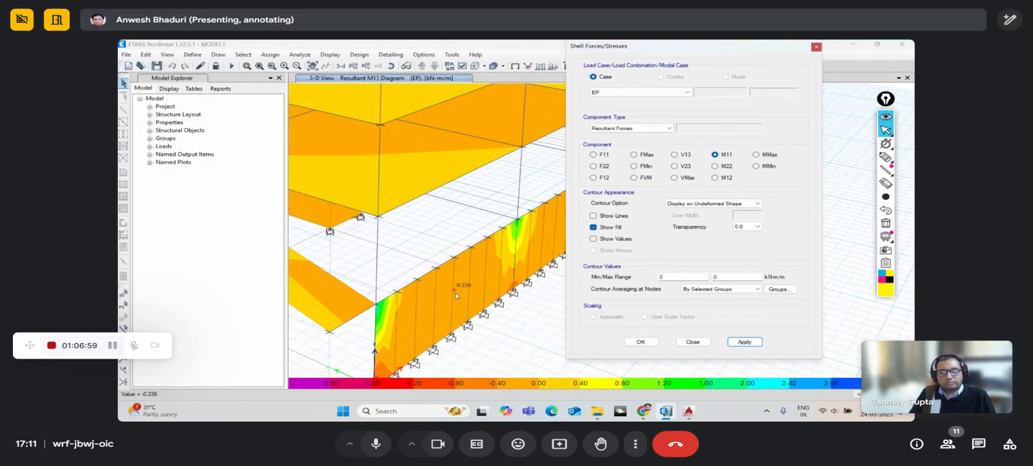
{"action": "middle_click_drag", "start_coordinate": [455, 292], "coordinate": [415, 293]}
{"action": "scroll", "coordinate": [416, 293], "scroll_direction": "down", "scroll_amount": 5}
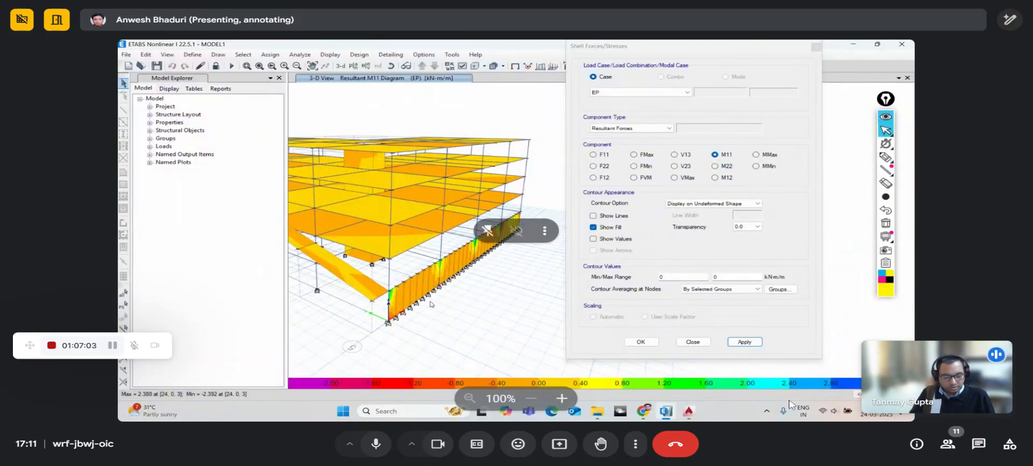
{"action": "scroll", "coordinate": [442, 281], "scroll_direction": "up", "scroll_amount": 5}
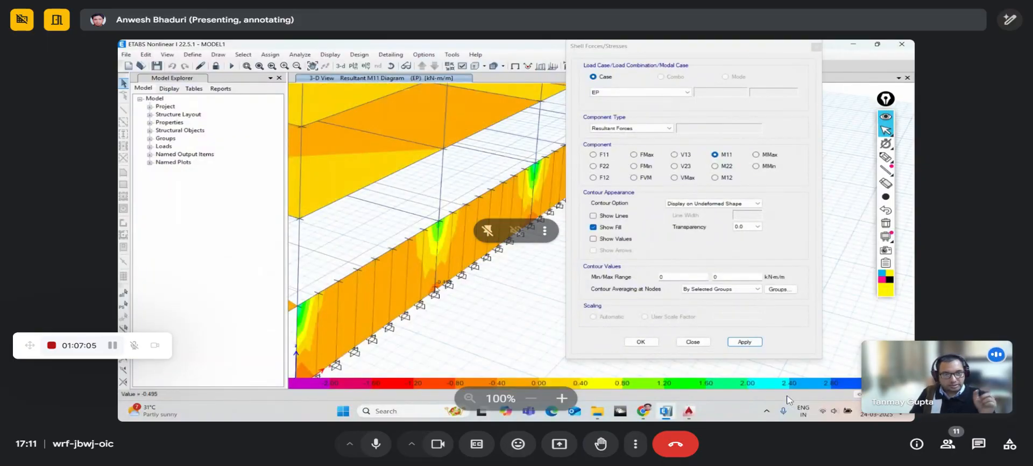
{"action": "middle_click_drag", "start_coordinate": [497, 294], "coordinate": [474, 294], "text": "shift"}
{"action": "mouse_move", "coordinate": [468, 256]}
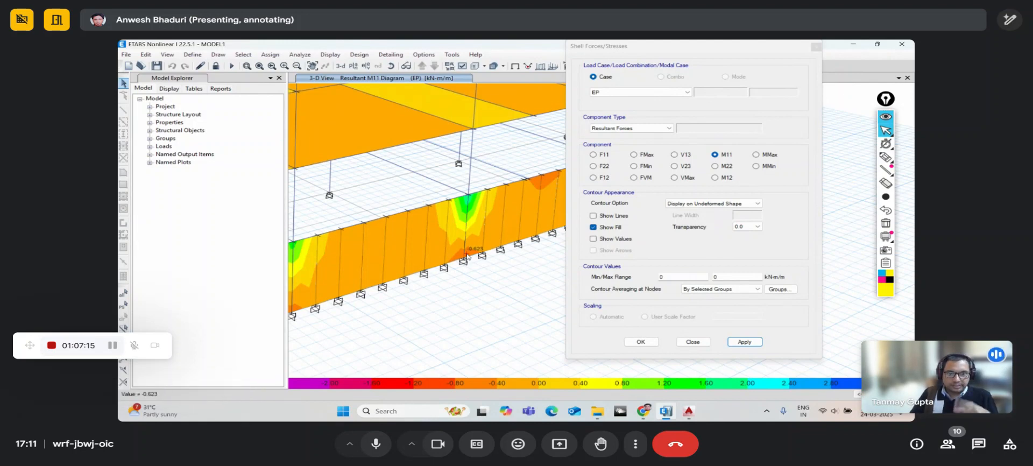
{"action": "scroll", "coordinate": [467, 255], "scroll_direction": "down", "scroll_amount": 5}
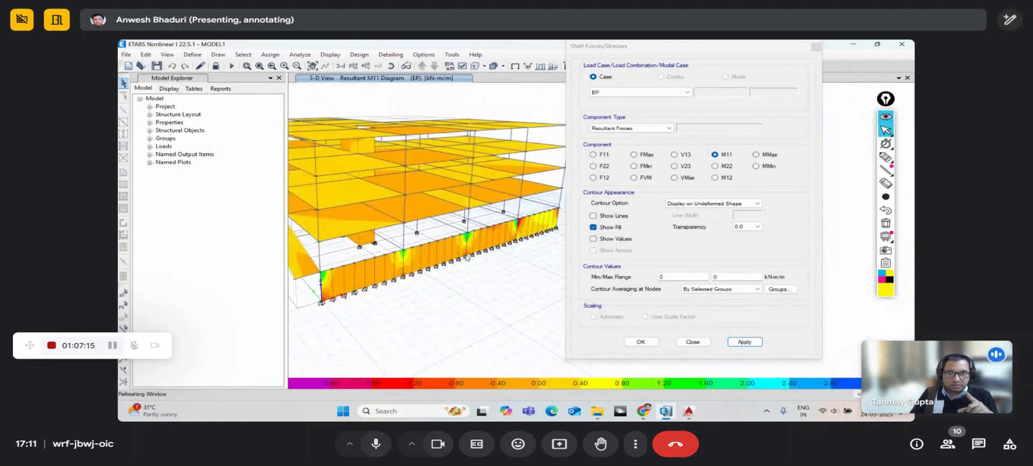
- Apply EP M11 contours to the whole building, close Shell Forces, and read wall and slab values
{"action": "left_click", "coordinate": [392, 70]}
{"action": "left_click_drag", "start_coordinate": [491, 281], "coordinate": [498, 276]}
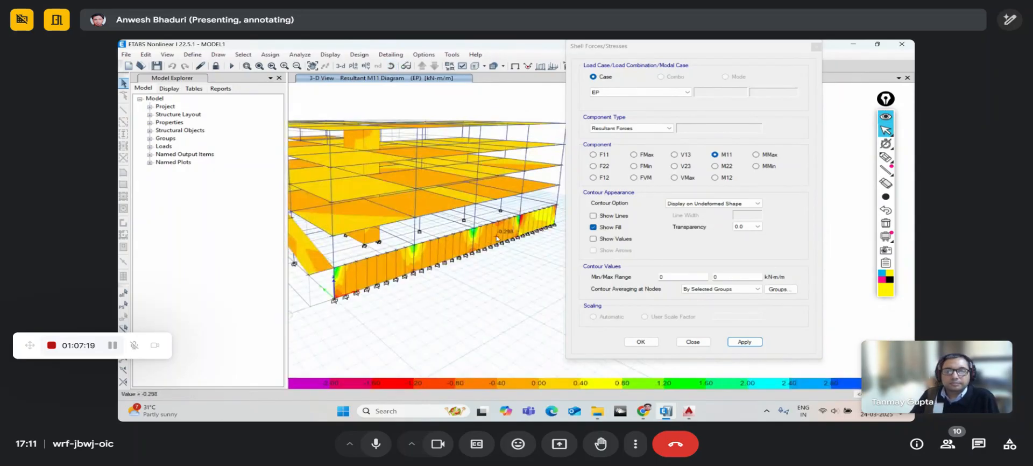
{"action": "scroll", "coordinate": [496, 237], "scroll_direction": "up", "scroll_amount": 5}
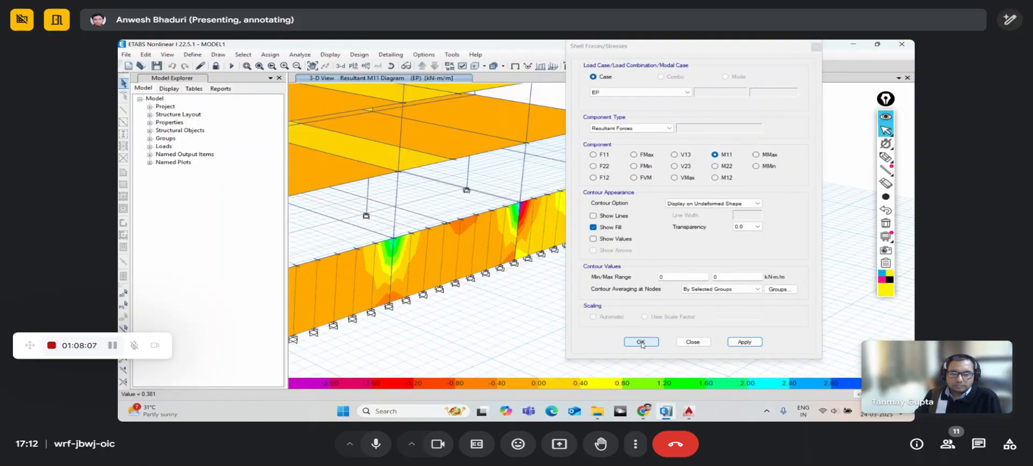
{"action": "left_click", "coordinate": [642, 342]}
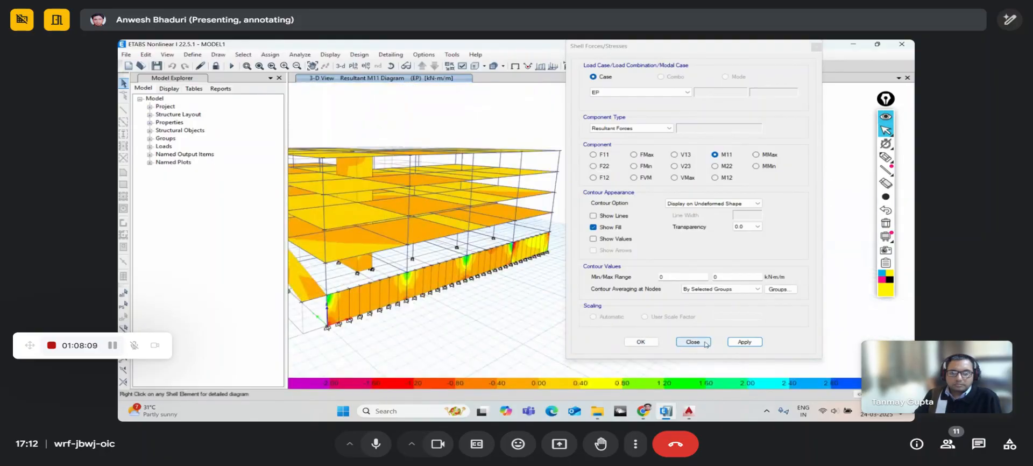
{"action": "left_click", "coordinate": [706, 345]}
{"action": "middle_click_drag", "start_coordinate": [594, 316], "coordinate": [608, 304]}
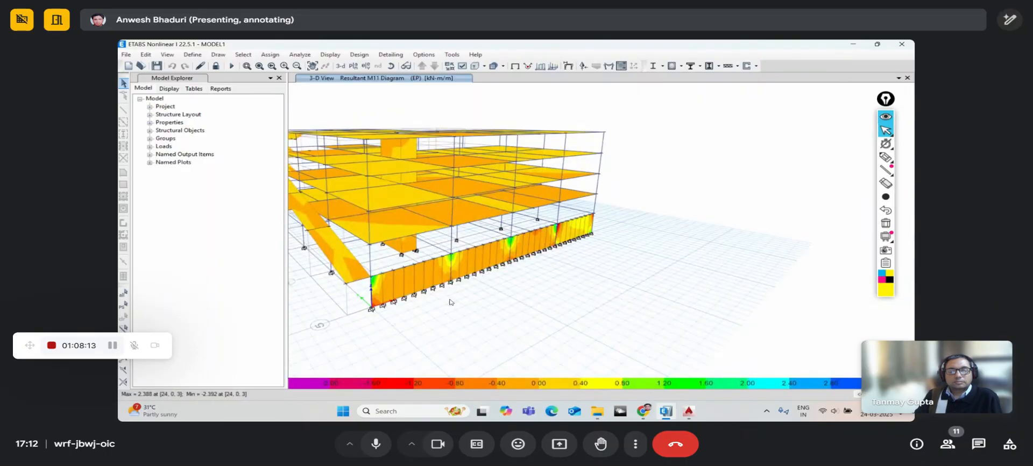
{"action": "mouse_move", "coordinate": [420, 277]}
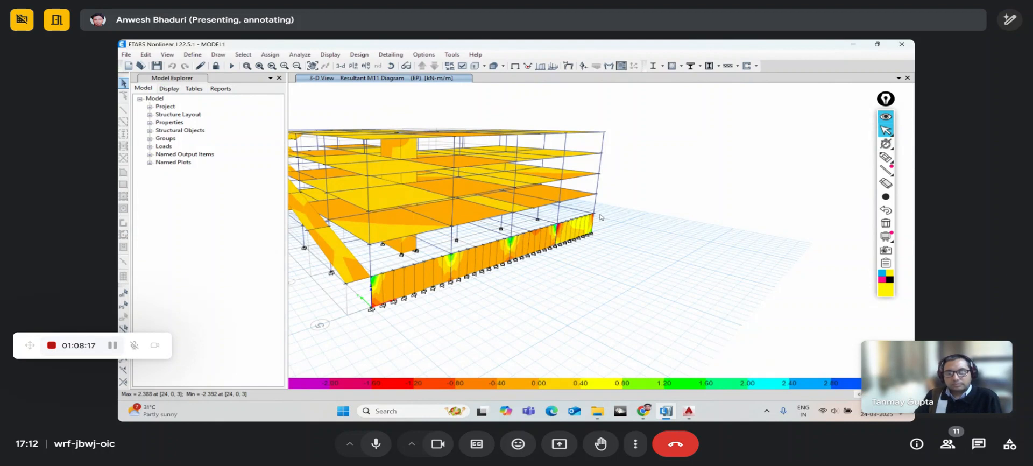
{"action": "mouse_move", "coordinate": [381, 179]}
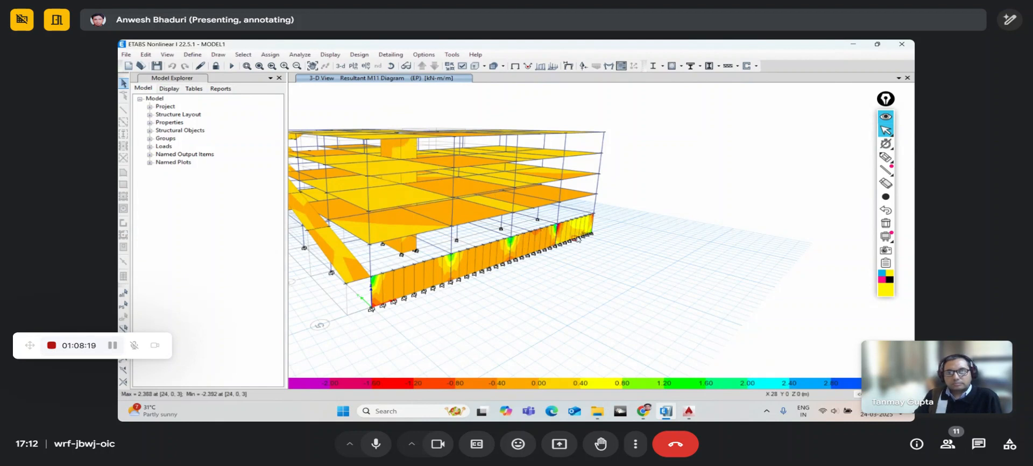
{"action": "mouse_move", "coordinate": [580, 230]}
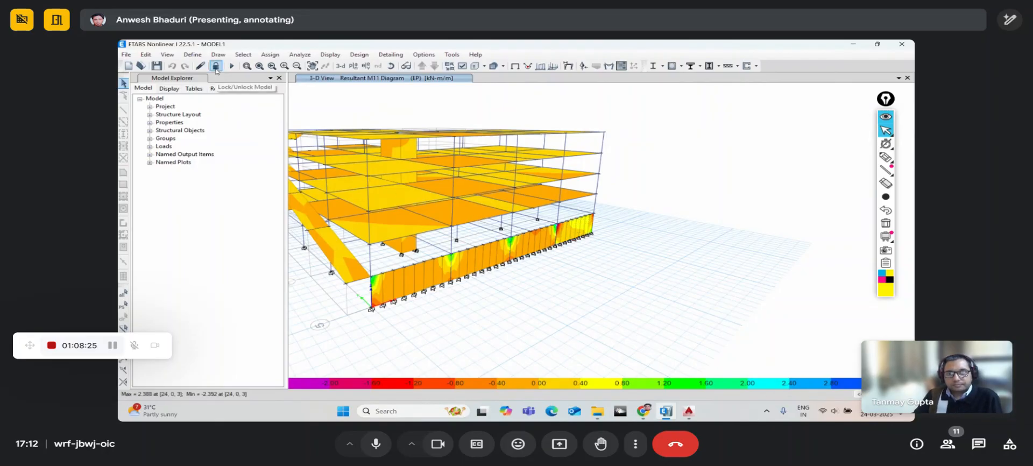
- Unlock the model, discarding the EP results, and window-select along the red base wall
{"action": "left_click", "coordinate": [216, 66]}
{"action": "left_click", "coordinate": [532, 256]}
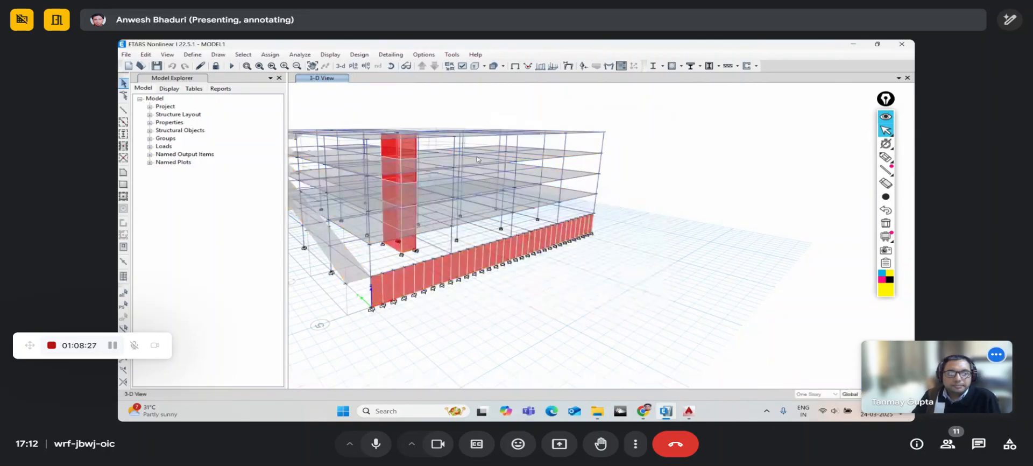
{"action": "left_click", "coordinate": [392, 66]}
{"action": "mouse_move", "coordinate": [588, 256]}
{"action": "left_mouse_down"}
{"action": "mouse_move", "coordinate": [588, 277]}
{"action": "mouse_move", "coordinate": [577, 261]}
{"action": "left_mouse_up"}
{"action": "scroll", "coordinate": [576, 259], "scroll_direction": "up", "scroll_amount": 5}
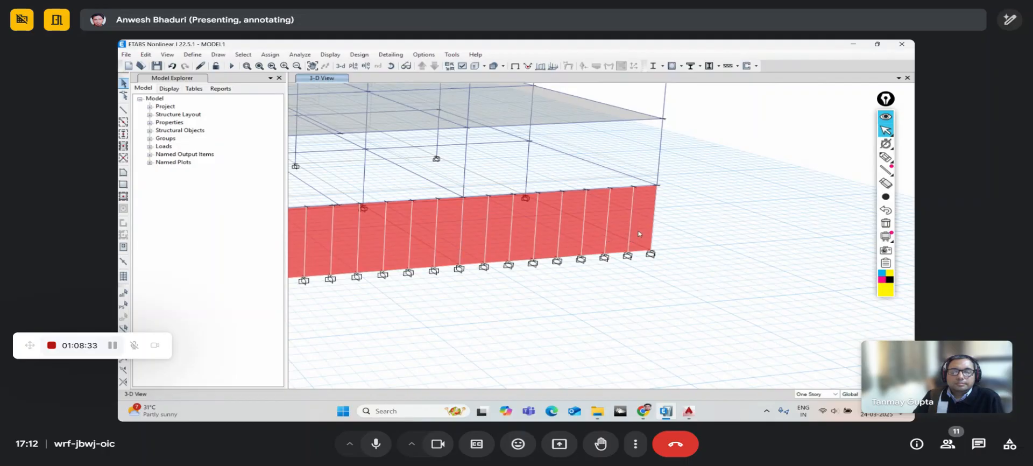
{"action": "left_click_drag", "start_coordinate": [385, 223], "coordinate": [377, 221]}
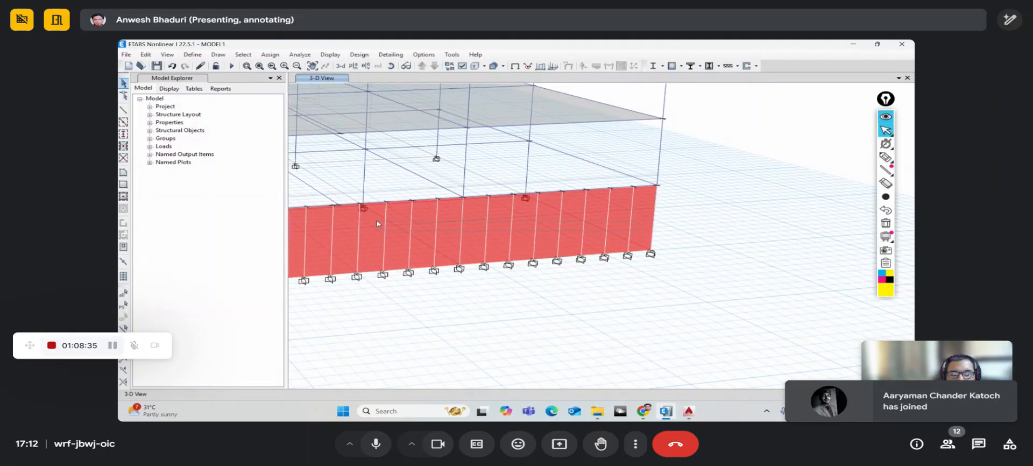
- Deselect all Walls by object type, leaving only the frames selected
{"action": "left_click", "coordinate": [244, 56]}
{"action": "mouse_move", "coordinate": [249, 78]}
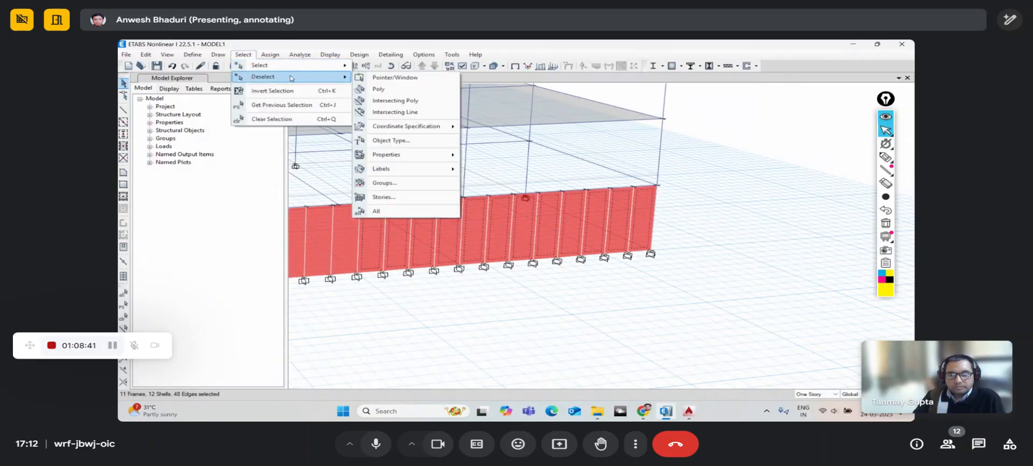
{"action": "left_click", "coordinate": [390, 140]}
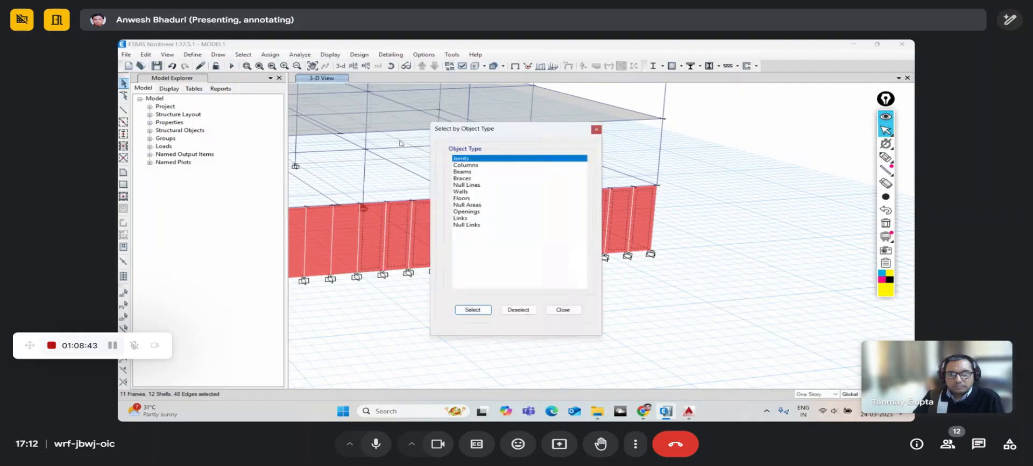
{"action": "left_click_drag", "start_coordinate": [446, 131], "coordinate": [706, 44]}
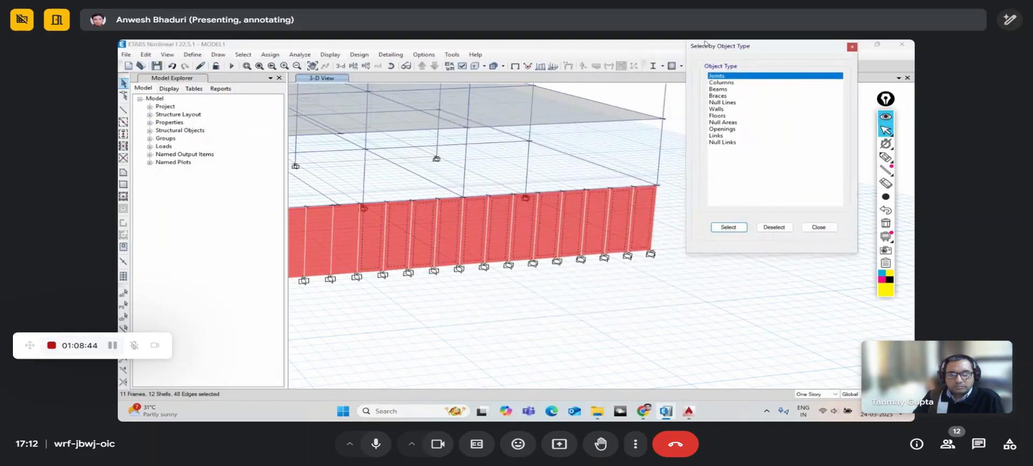
{"action": "left_click", "coordinate": [715, 109]}
{"action": "left_click", "coordinate": [781, 228]}
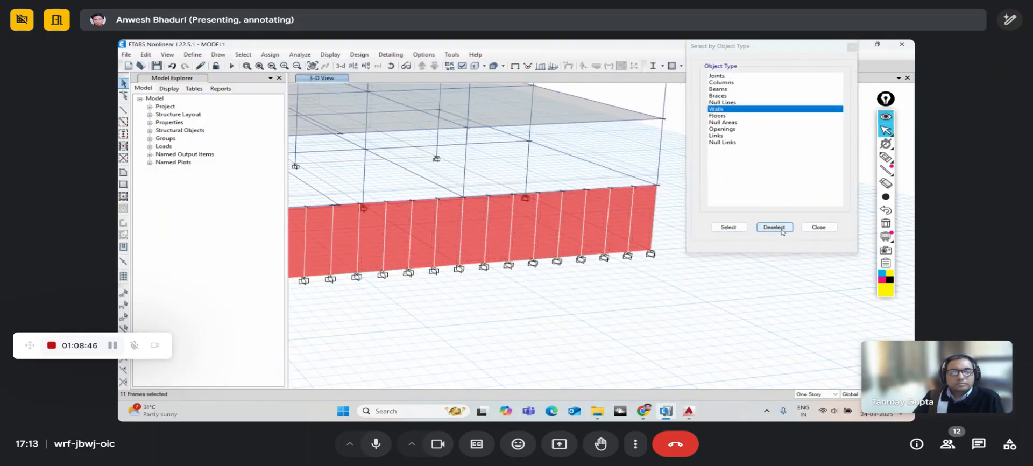
{"action": "left_click", "coordinate": [818, 227]}
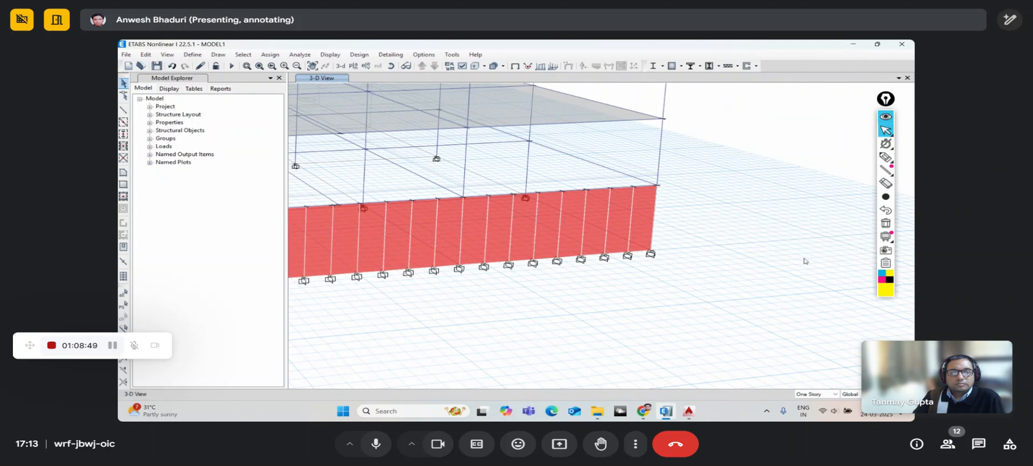
- Select individual base wall panels one at a time
{"action": "left_click", "coordinate": [608, 232]}
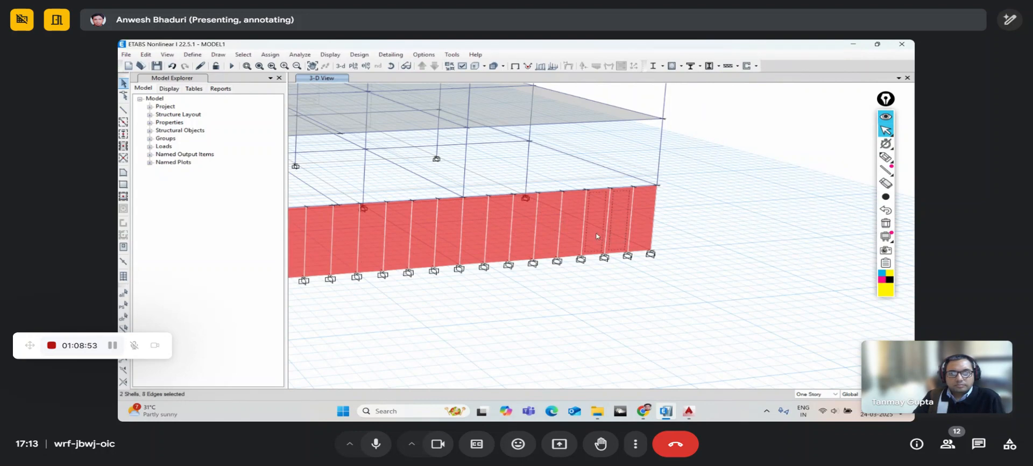
{"action": "key", "text": "Escape"}
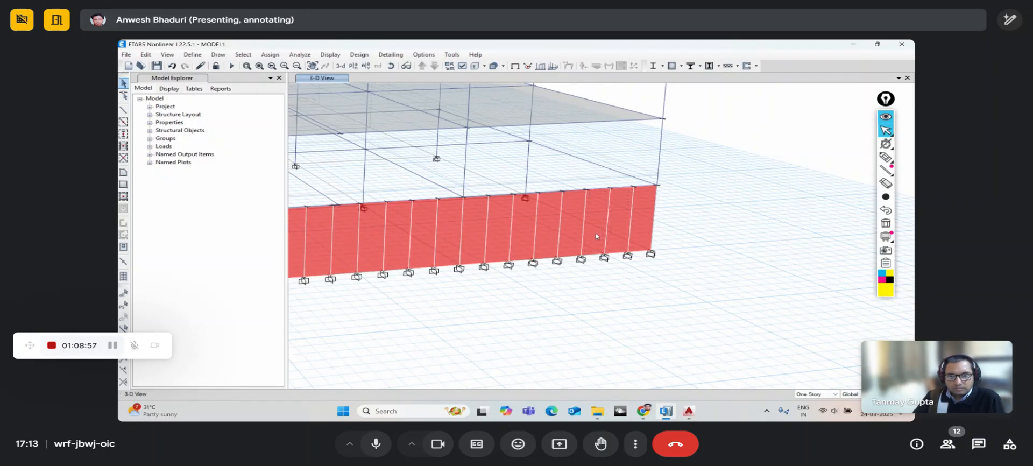
{"action": "left_click", "coordinate": [643, 225]}
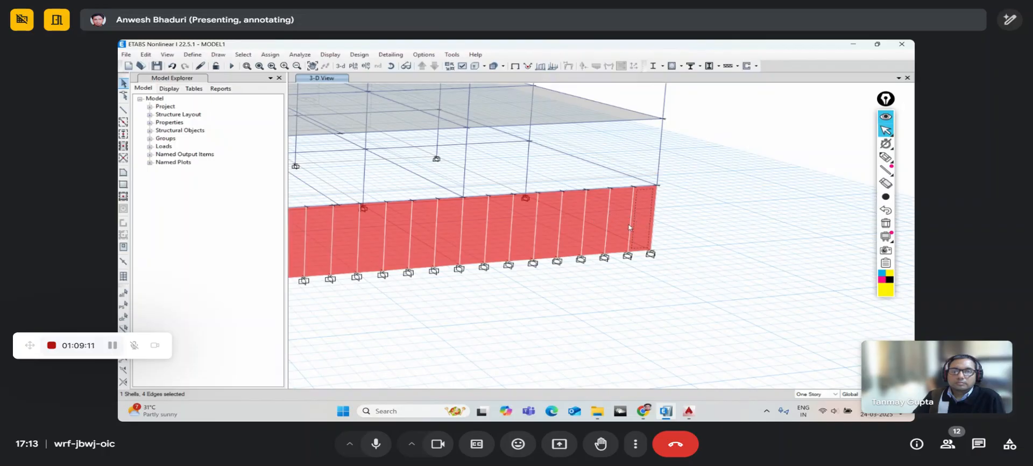
{"action": "left_click", "coordinate": [596, 232]}
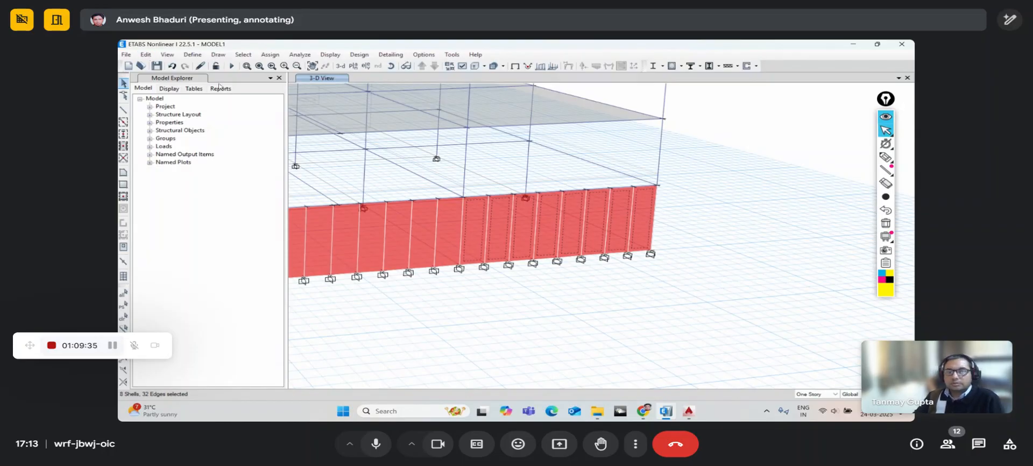
- Reorient the view, clear the selection and window-select all eight base wall panels
{"action": "left_click", "coordinate": [391, 66]}
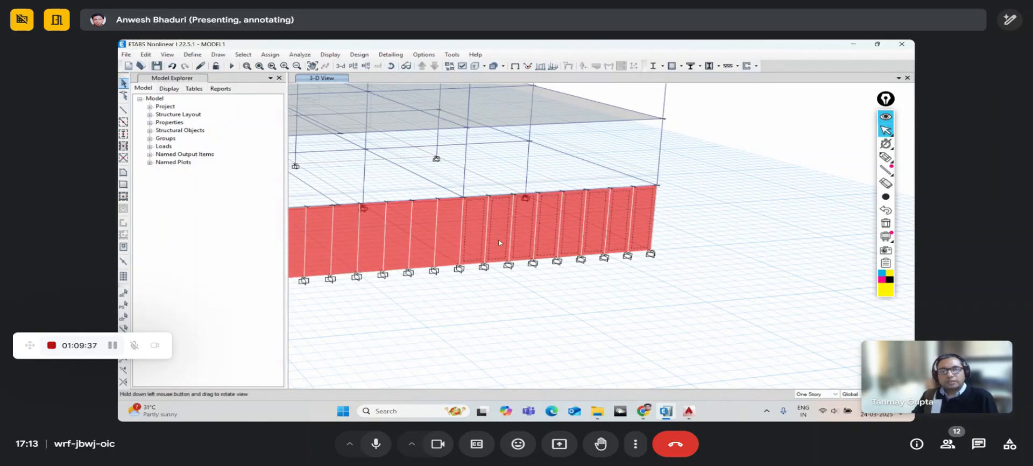
{"action": "left_click_drag", "start_coordinate": [499, 243], "coordinate": [492, 243]}
{"action": "middle_click_drag", "start_coordinate": [422, 259], "coordinate": [469, 251]}
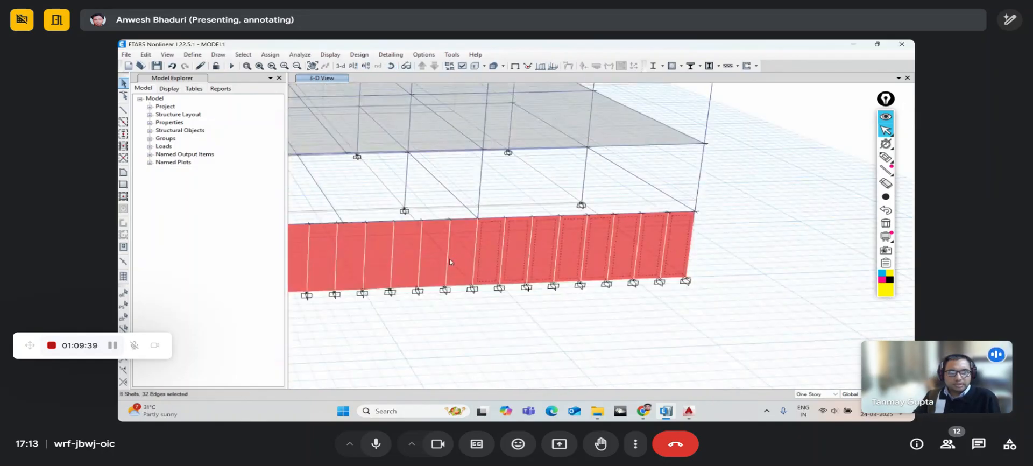
{"action": "key", "text": "ctrl+q"}
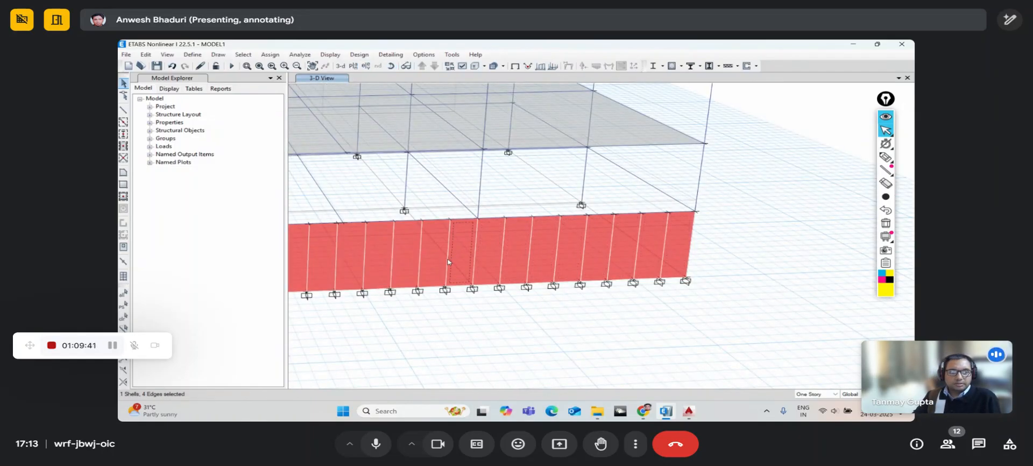
{"action": "left_click", "coordinate": [499, 257]}
{"action": "left_click", "coordinate": [546, 257]}
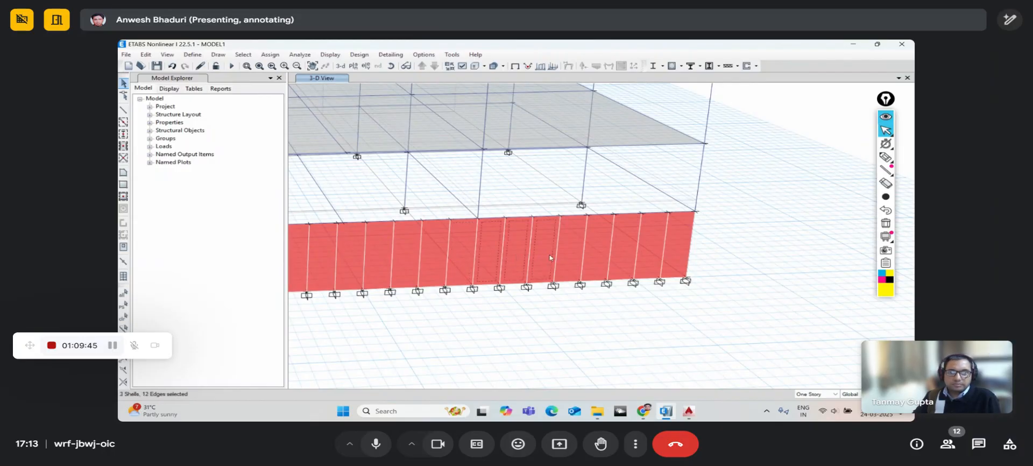
{"action": "key", "text": "Escape"}
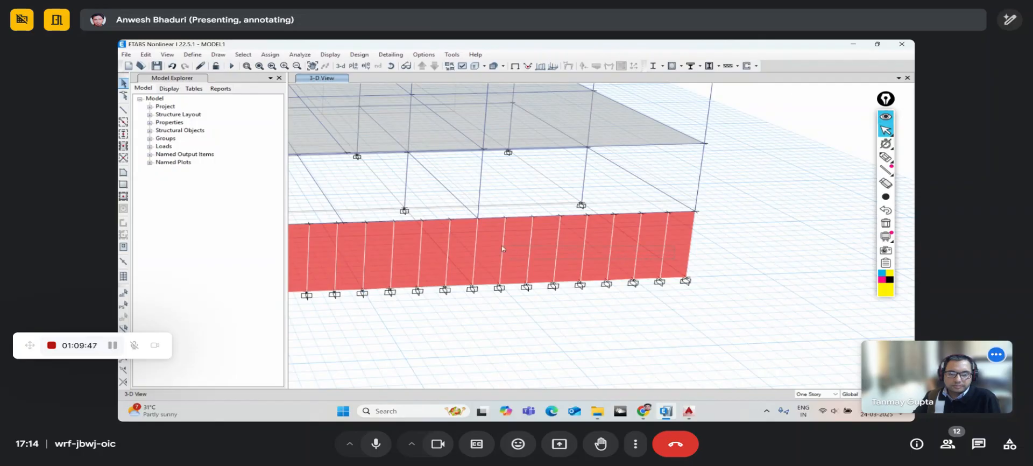
{"action": "left_click_drag", "start_coordinate": [501, 245], "coordinate": [490, 241]}
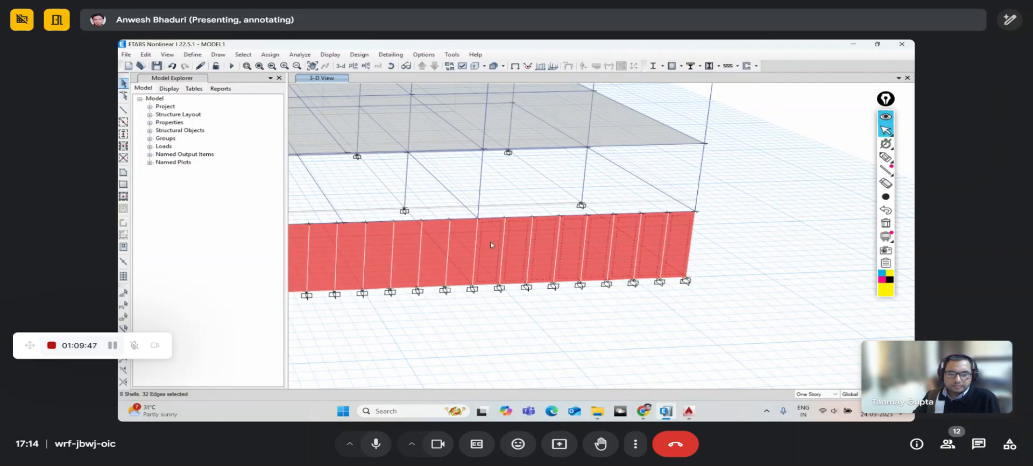
{"action": "left_click", "coordinate": [145, 54]}
{"action": "left_click", "coordinate": [190, 209]}
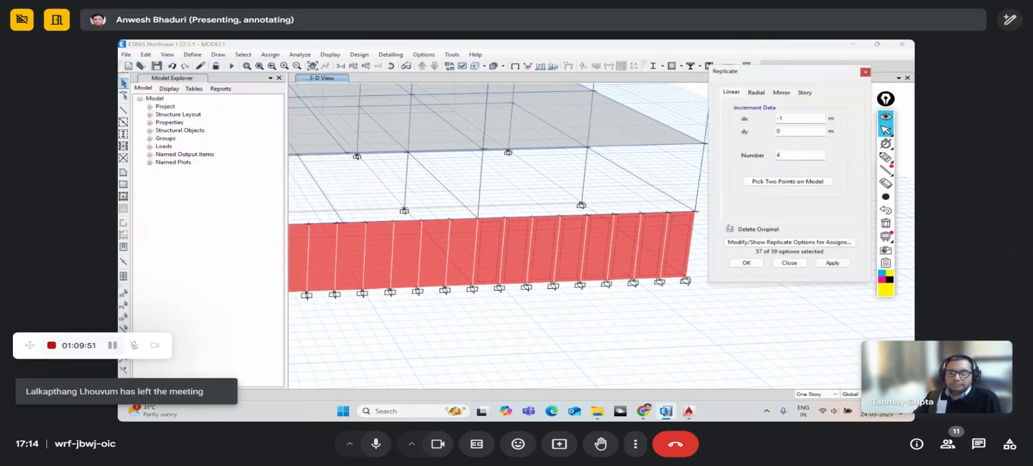
{"action": "left_click", "coordinate": [787, 265]}
{"action": "left_click", "coordinate": [145, 54]}
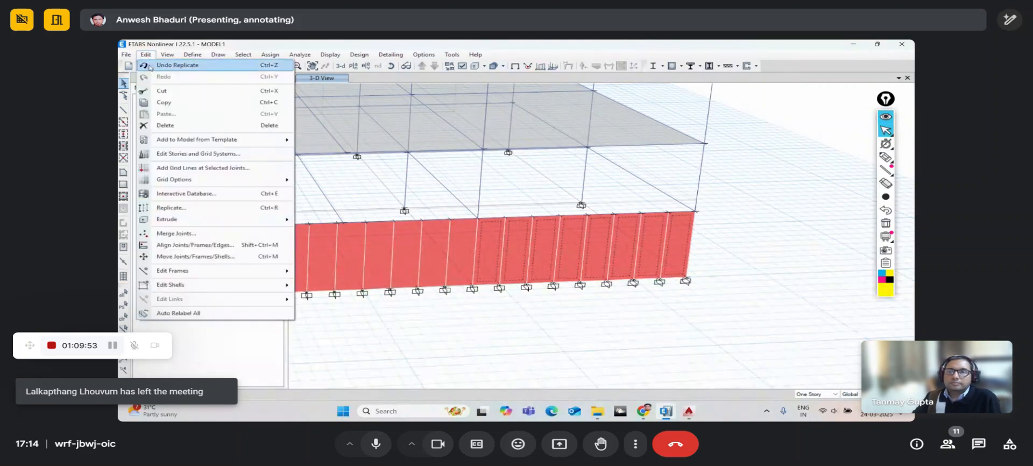
{"action": "mouse_move", "coordinate": [193, 284]}
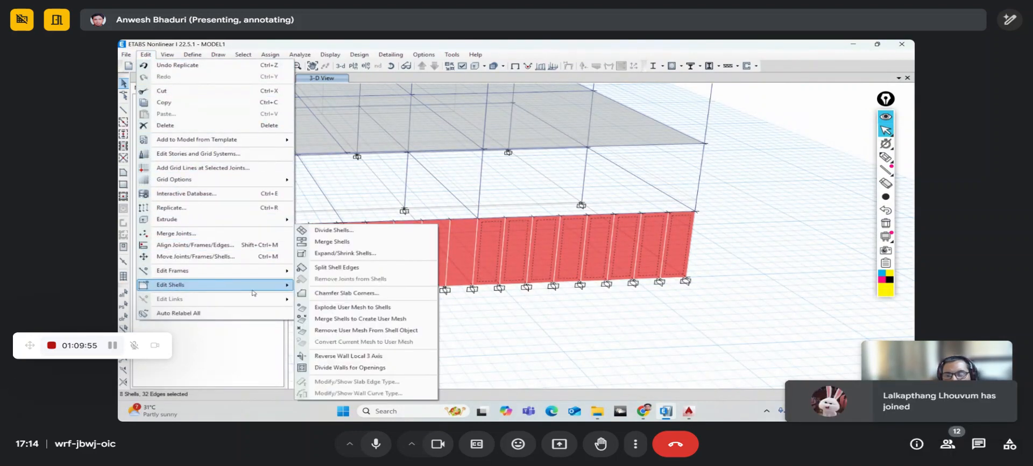
{"action": "left_click", "coordinate": [329, 241]}
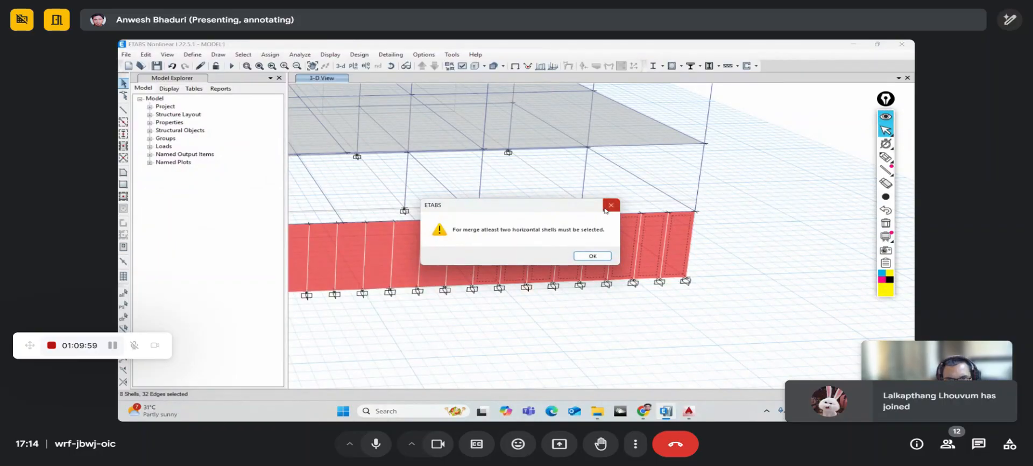
{"action": "left_click_drag", "start_coordinate": [525, 203], "coordinate": [423, 188]}
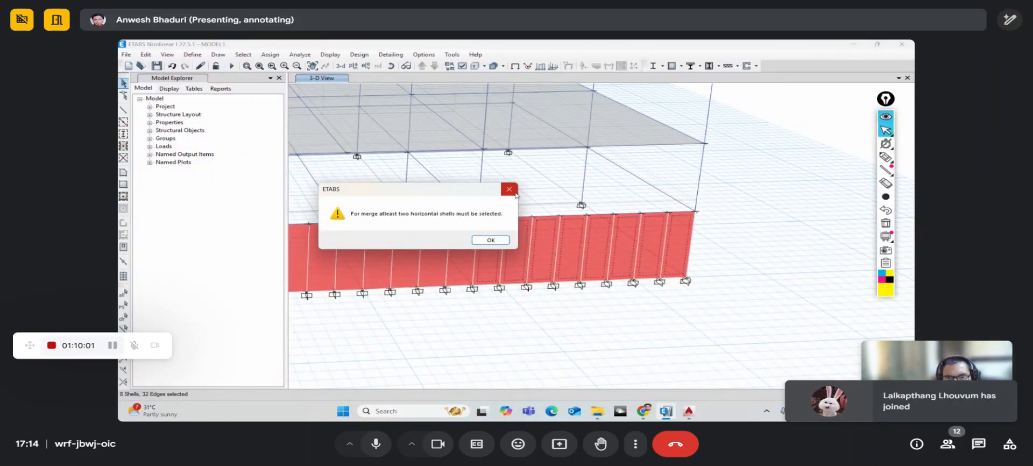
{"action": "left_click", "coordinate": [514, 192]}
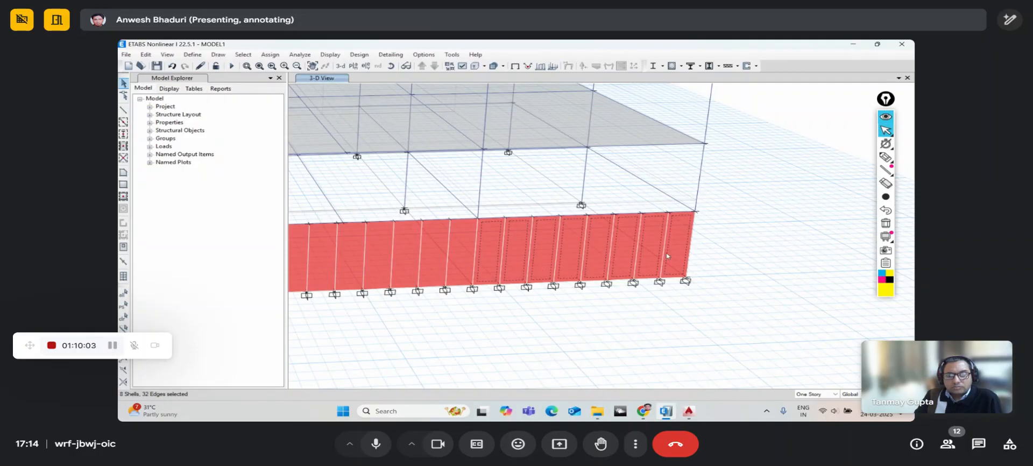
{"action": "left_click", "coordinate": [724, 314]}
{"action": "left_click", "coordinate": [676, 243]}
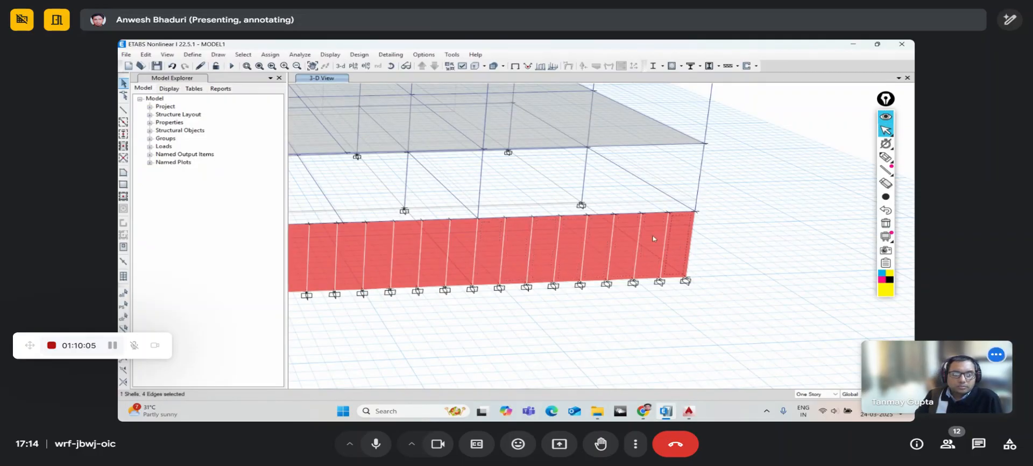
{"action": "left_click", "coordinate": [146, 54]}
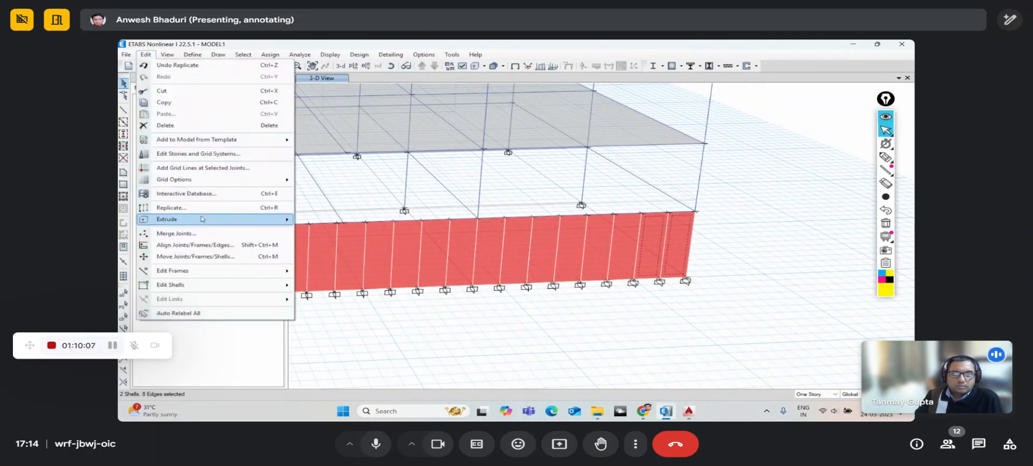
{"action": "mouse_move", "coordinate": [230, 286]}
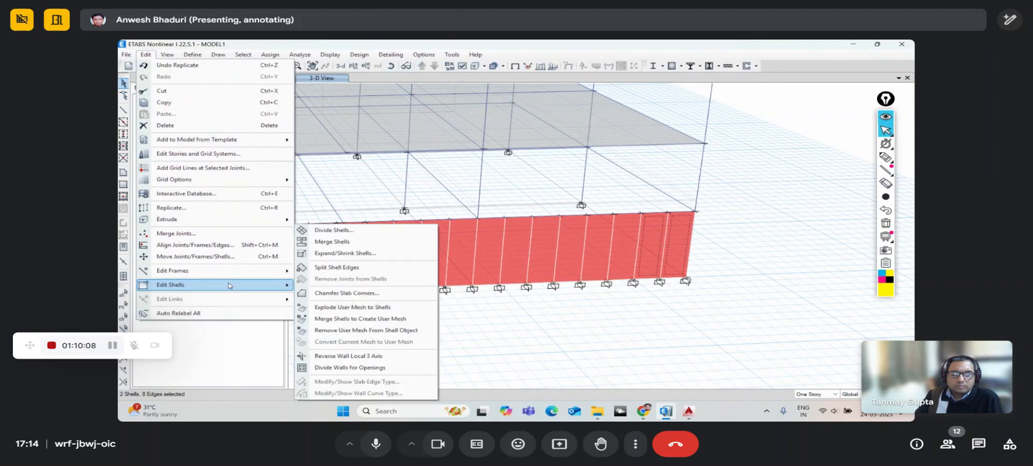
{"action": "left_click", "coordinate": [337, 242]}
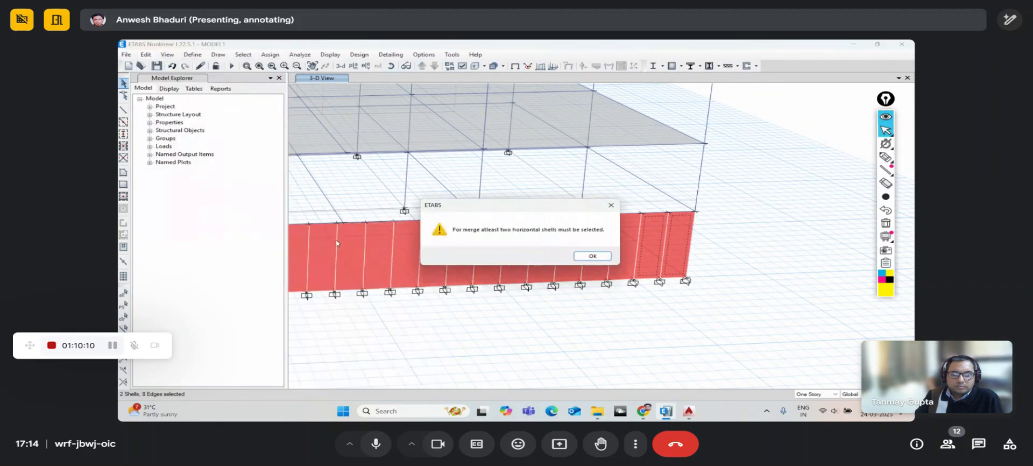
{"action": "left_click", "coordinate": [589, 257]}
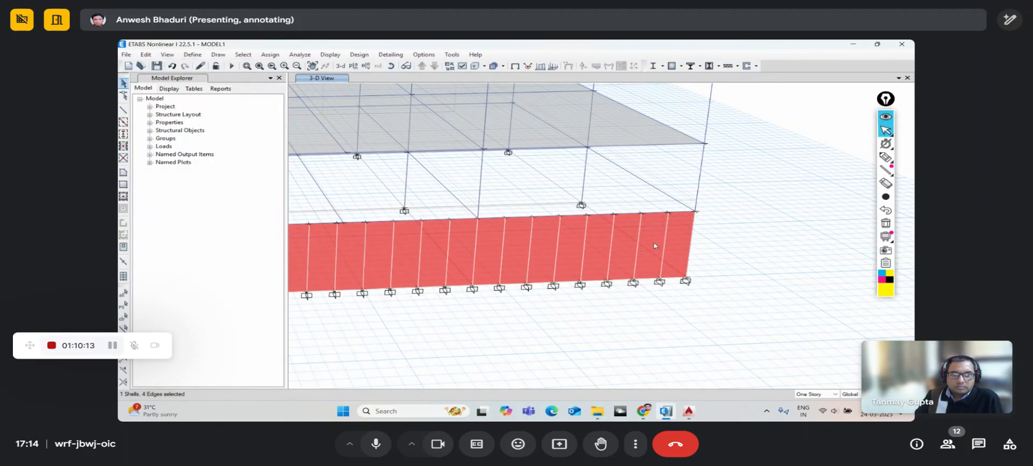
- Orbit to the wall's right bay and open Replicate for a frame member without replicating
{"action": "left_click", "coordinate": [390, 66]}
{"action": "left_click_drag", "start_coordinate": [461, 161], "coordinate": [574, 317]}
{"action": "middle_click_drag", "start_coordinate": [601, 140], "coordinate": [586, 186]}
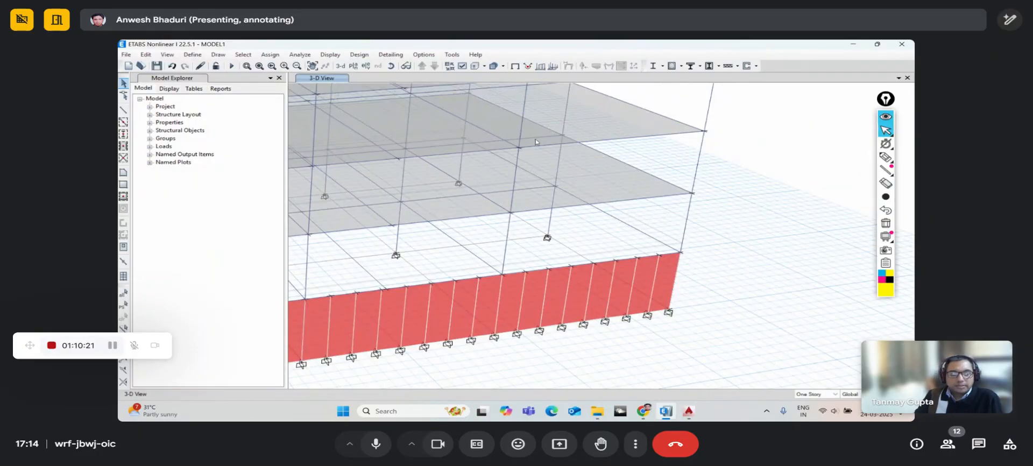
{"action": "left_click", "coordinate": [391, 65]}
{"action": "left_click_drag", "start_coordinate": [614, 259], "coordinate": [659, 321]}
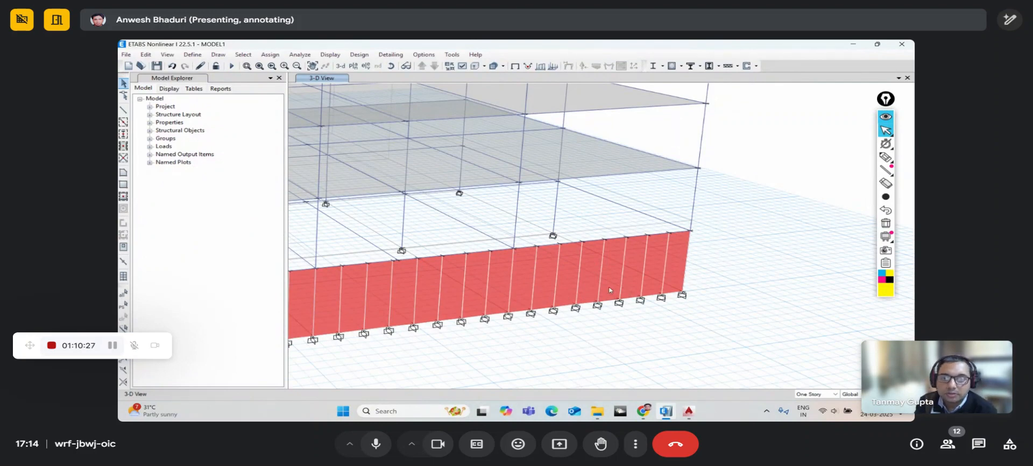
{"action": "middle_click_drag", "start_coordinate": [533, 292], "coordinate": [555, 282]}
{"action": "left_click", "coordinate": [489, 268]}
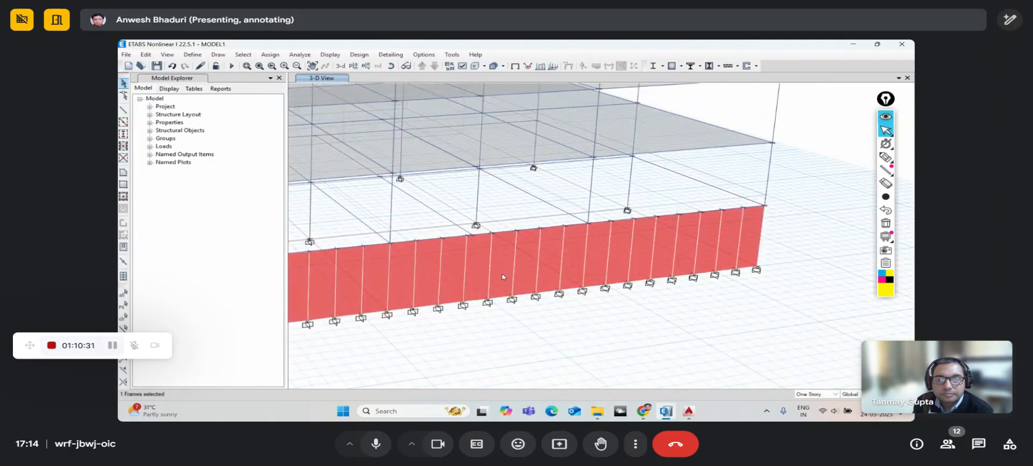
{"action": "key", "text": "ctrl+r"}
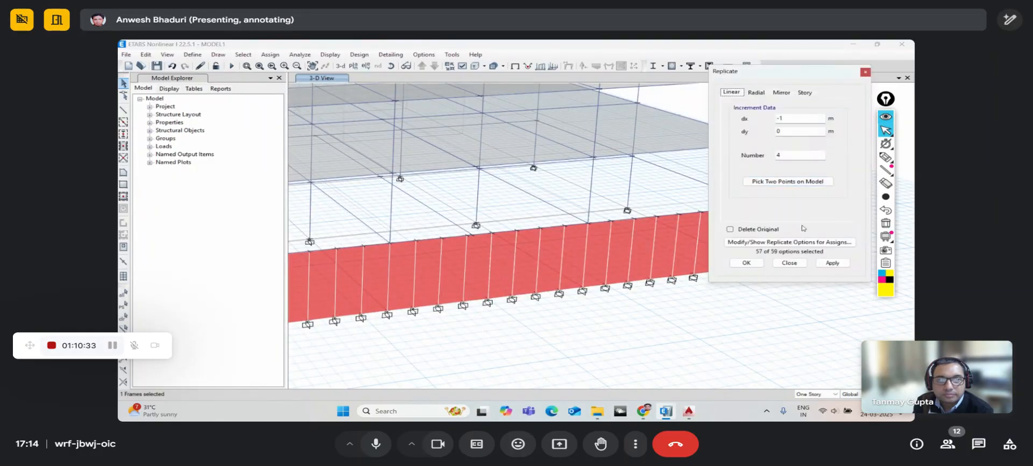
{"action": "left_click", "coordinate": [789, 263]}
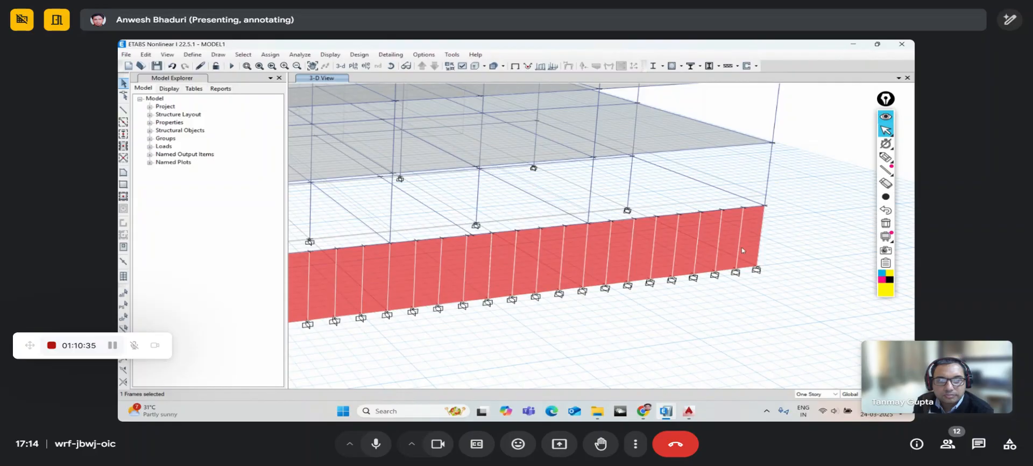
- Delete the eight right wall shells and draw one BW400 wall from D-5 Story1 to D-5 Base
{"action": "left_click_drag", "start_coordinate": [747, 246], "coordinate": [598, 239]}
{"action": "key", "text": "Delete"}
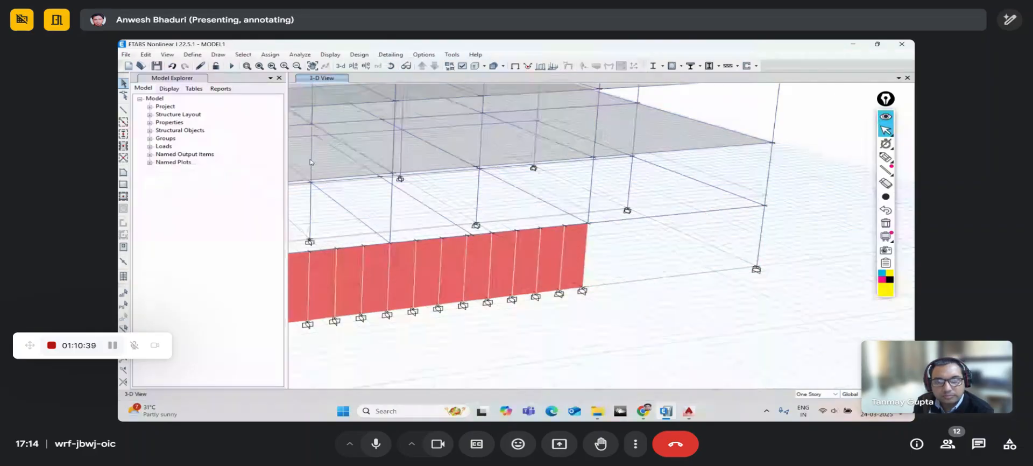
{"action": "left_click", "coordinate": [123, 172]}
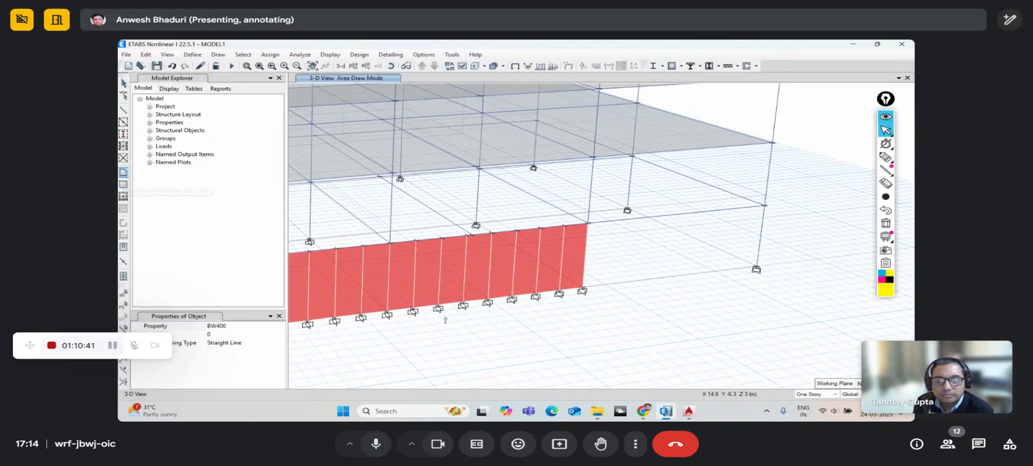
{"action": "left_click", "coordinate": [590, 225]}
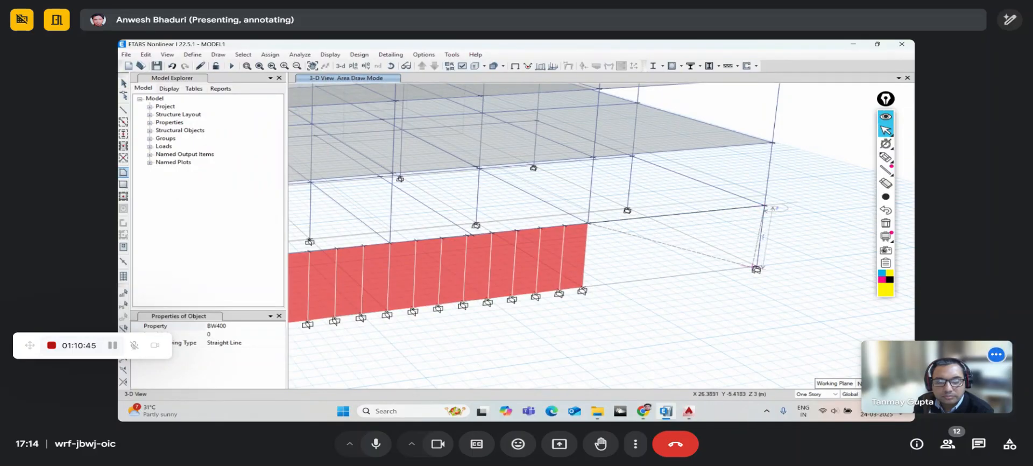
{"action": "double_click", "coordinate": [583, 287]}
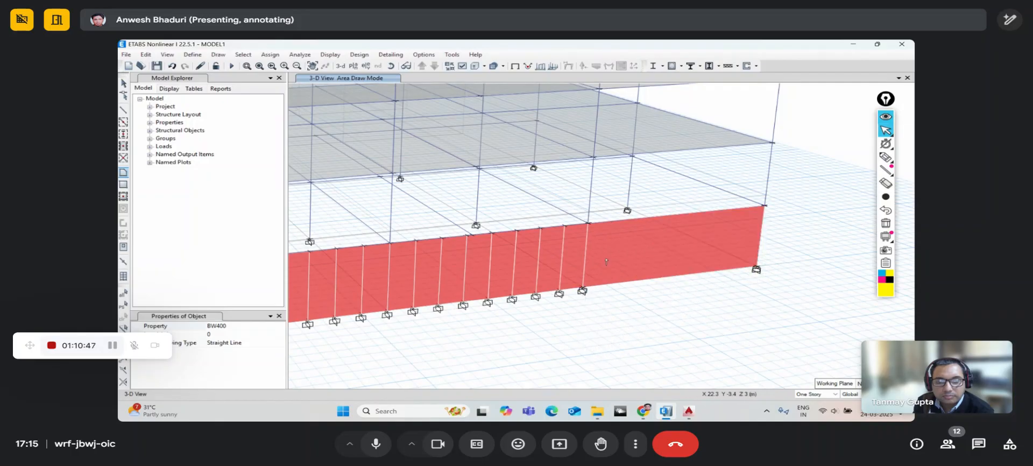
{"action": "left_click", "coordinate": [124, 84]}
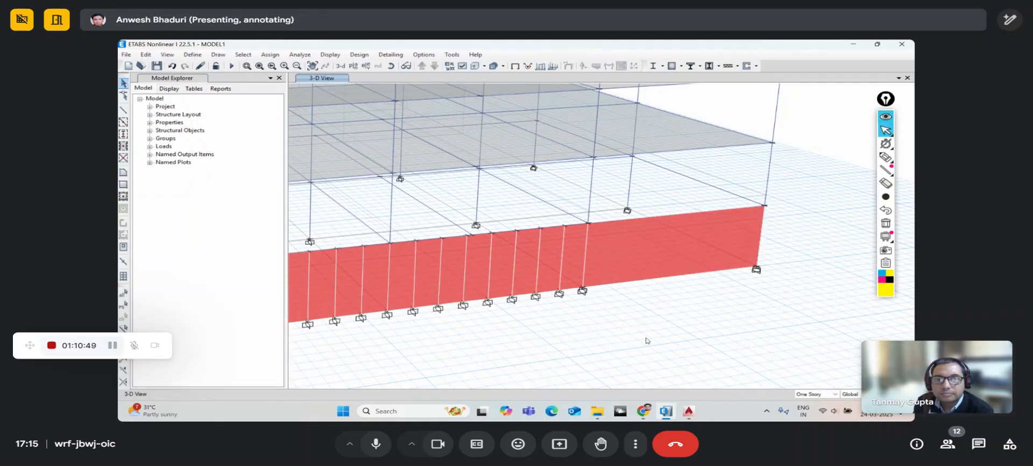
{"action": "left_click", "coordinate": [635, 262]}
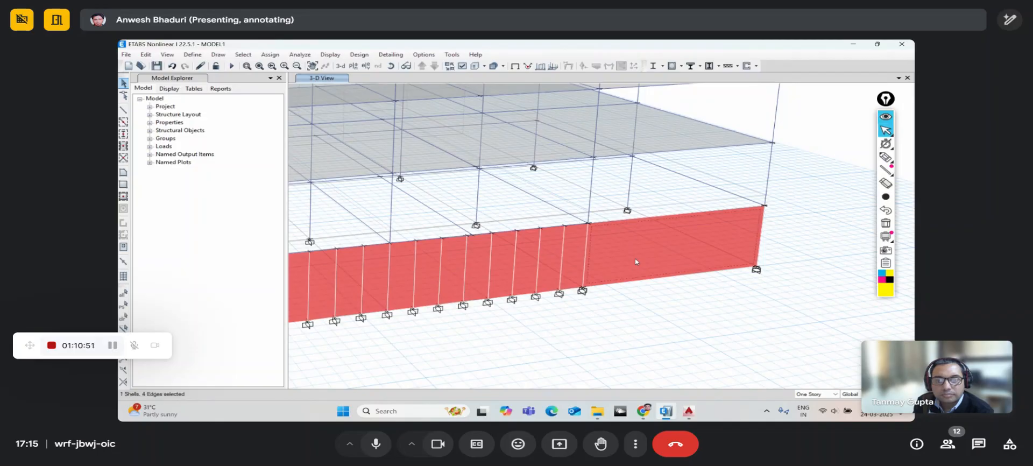
- Start a Non-uniform shell load on the new wall with direction Global-Y and pattern EP
{"action": "left_click", "coordinate": [270, 55]}
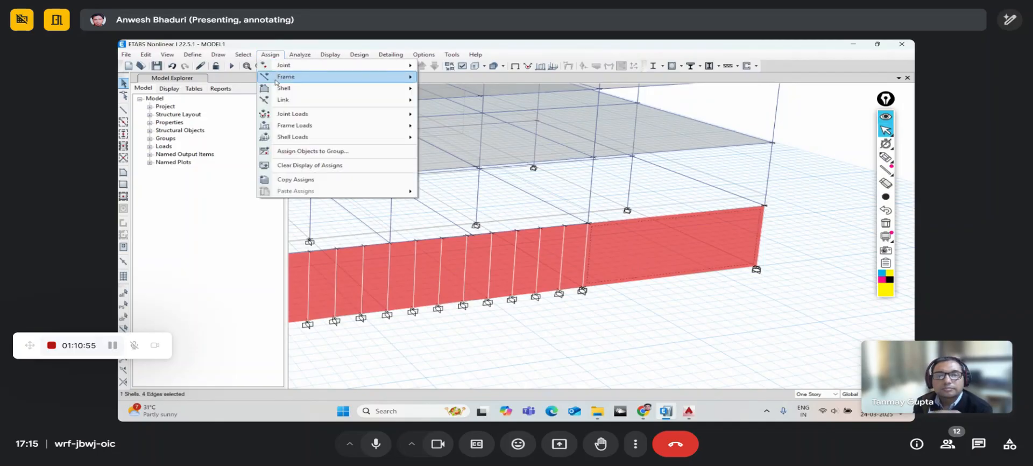
{"action": "mouse_move", "coordinate": [285, 139]}
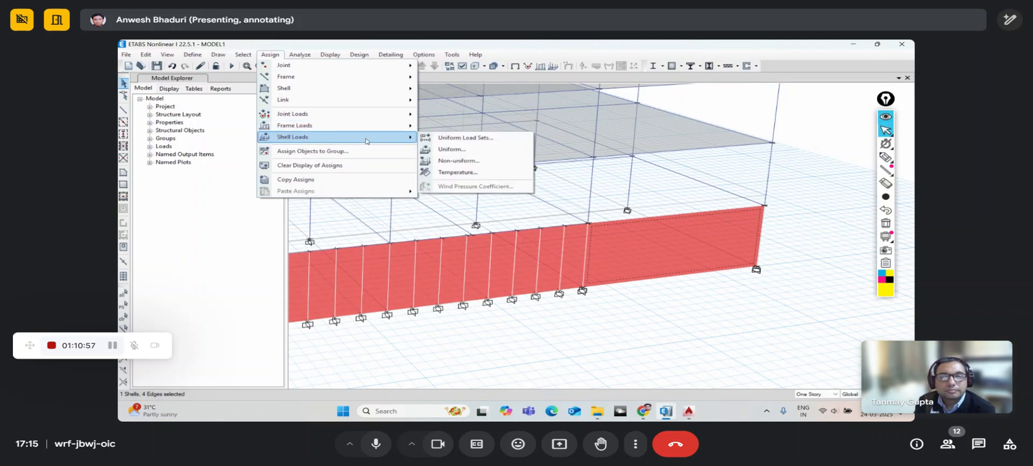
{"action": "left_click", "coordinate": [446, 161]}
{"action": "left_click_drag", "start_coordinate": [463, 147], "coordinate": [305, 89]}
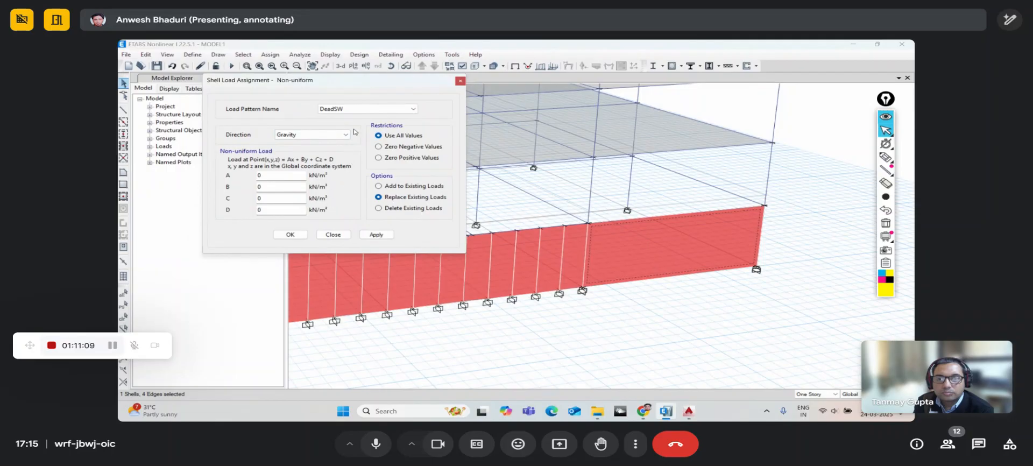
{"action": "left_click", "coordinate": [293, 136]}
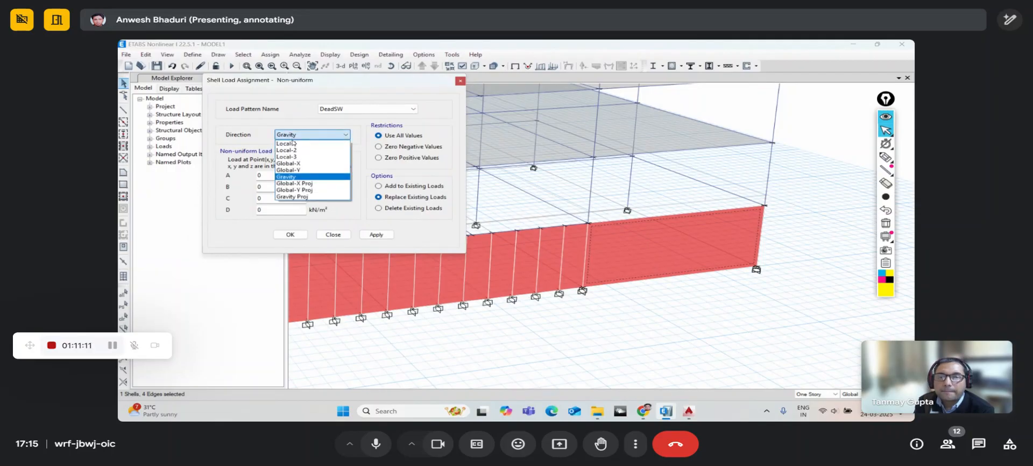
{"action": "left_click", "coordinate": [292, 171]}
{"action": "left_click", "coordinate": [355, 109]}
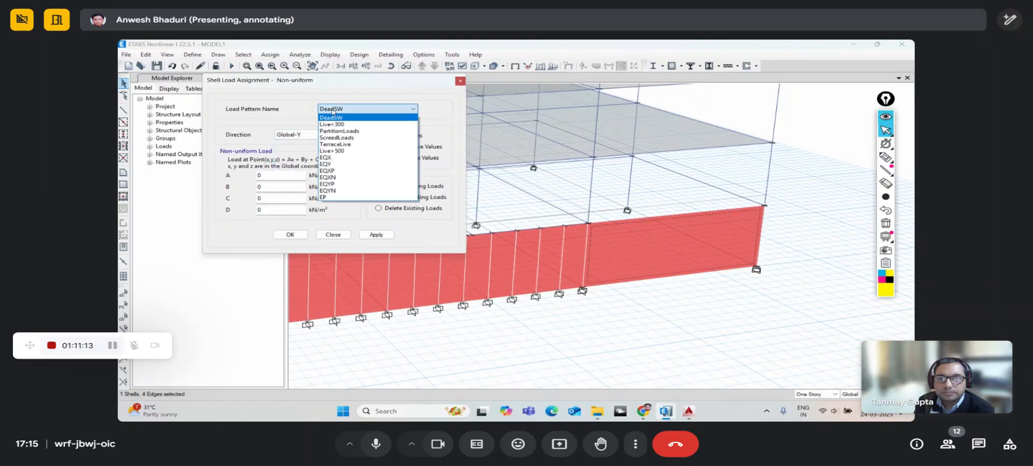
{"action": "left_click", "coordinate": [332, 198]}
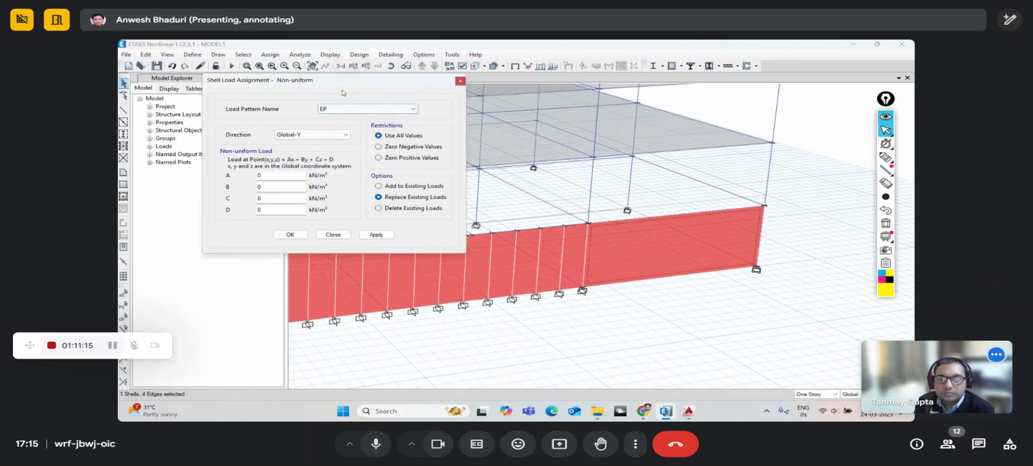
{"action": "left_click_drag", "start_coordinate": [334, 86], "coordinate": [318, 96]}
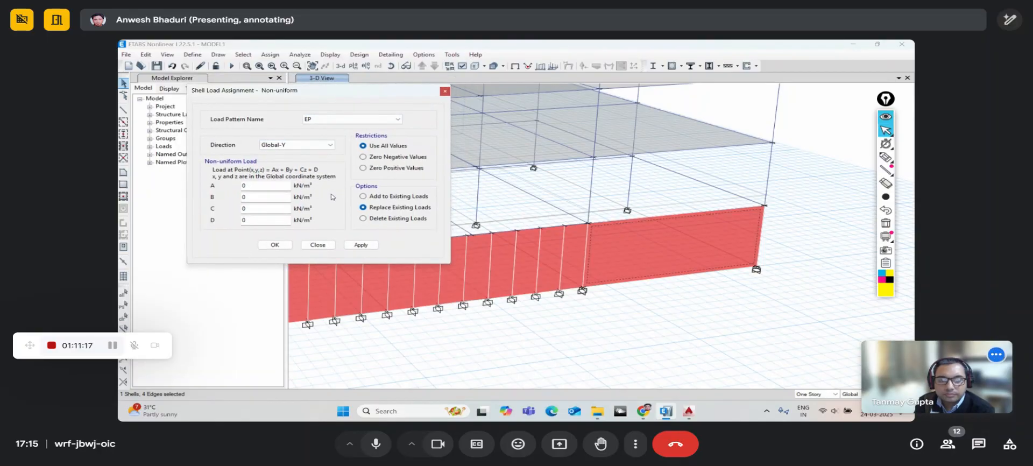
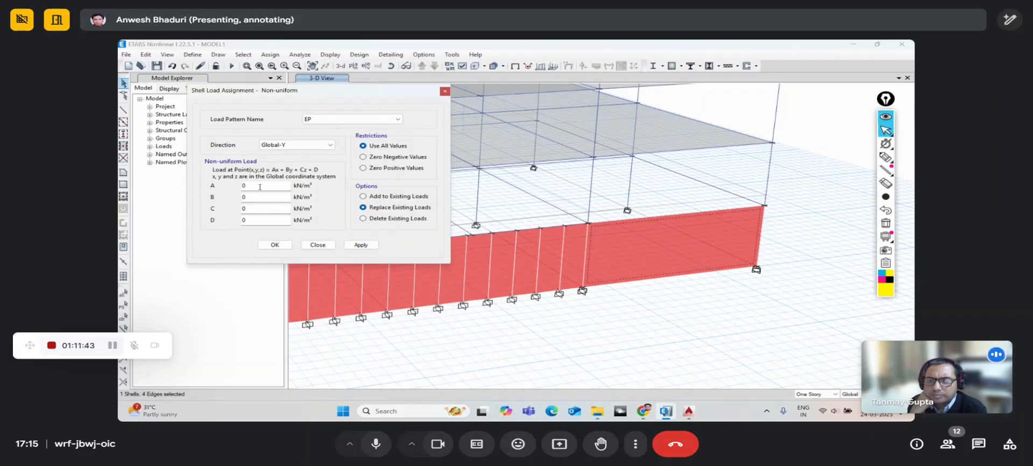
- Enter C = -10 and D = 30, then apply the EP Global-Y pressure to both wall panels
{"action": "left_click_drag", "start_coordinate": [260, 187], "coordinate": [235, 201]}
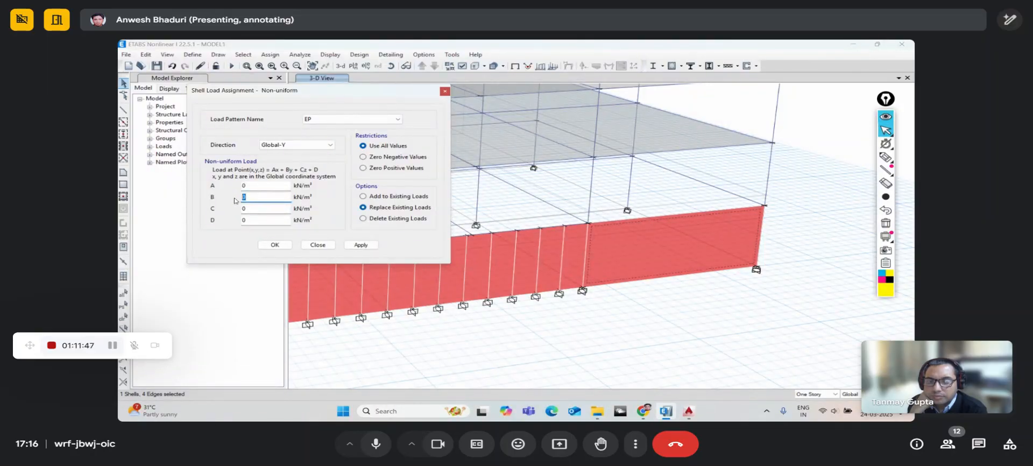
{"action": "left_click_drag", "start_coordinate": [256, 186], "coordinate": [237, 188]}
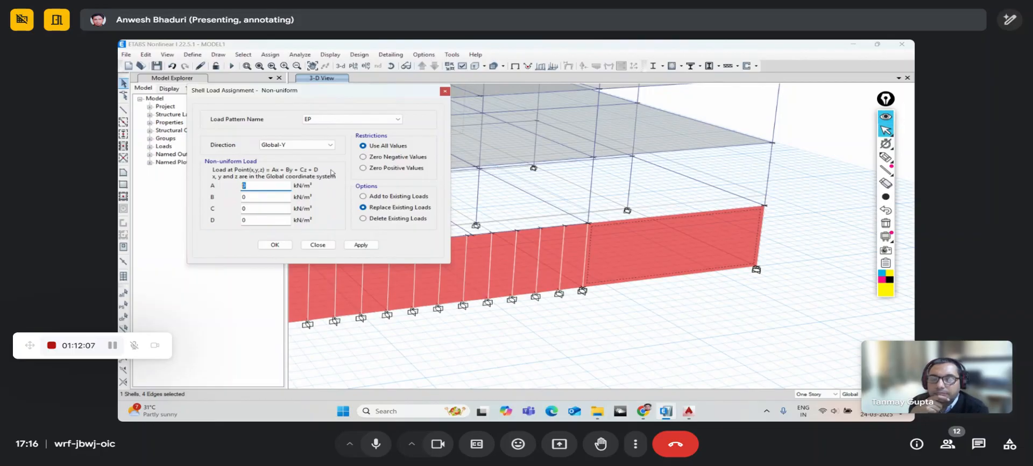
{"action": "left_click", "coordinate": [260, 219]}
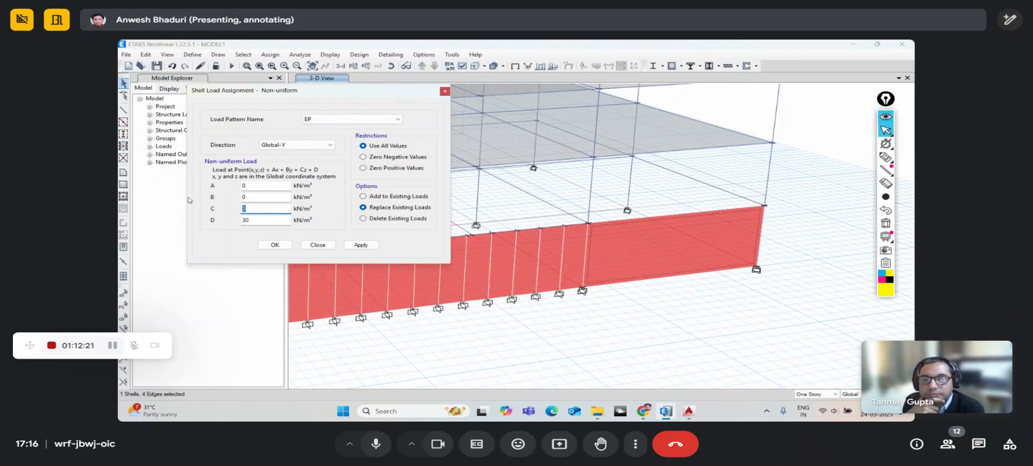
{"action": "key", "text": "BackSpace"}
{"action": "type", "text": "-10"}
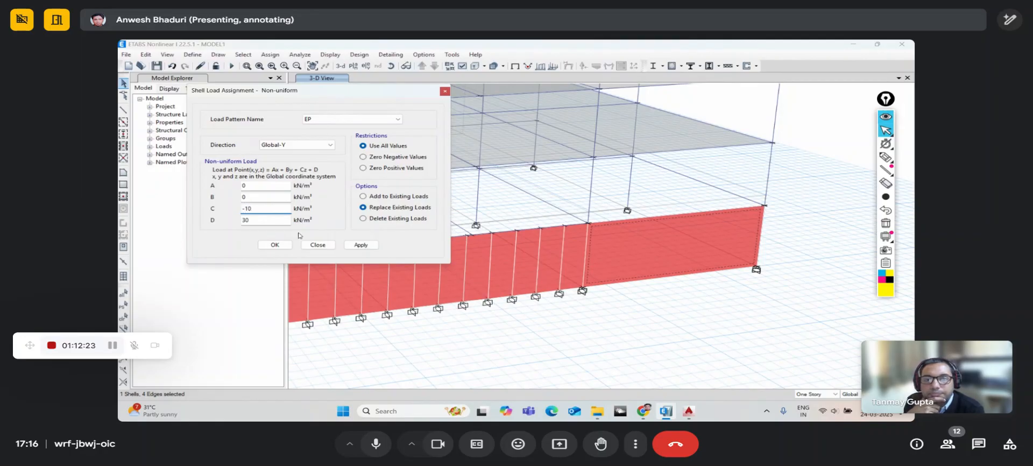
{"action": "left_click", "coordinate": [361, 245]}
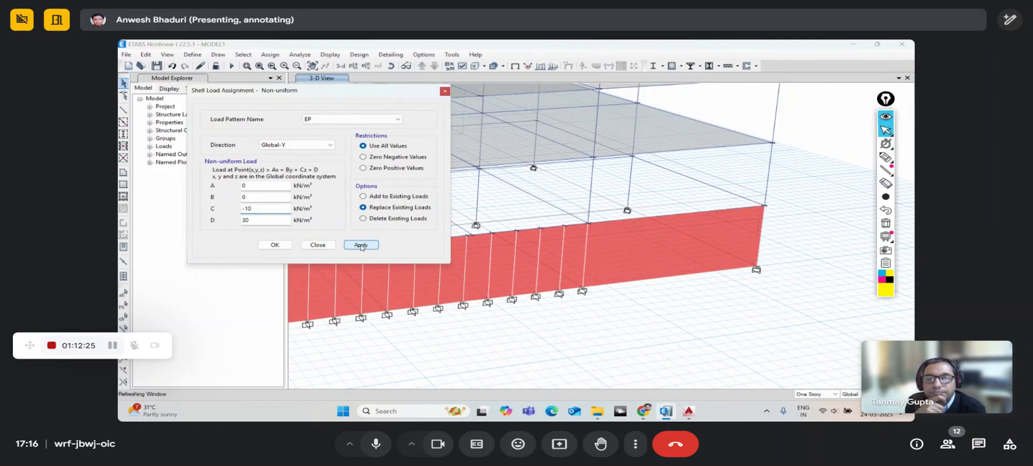
{"action": "left_click", "coordinate": [624, 257]}
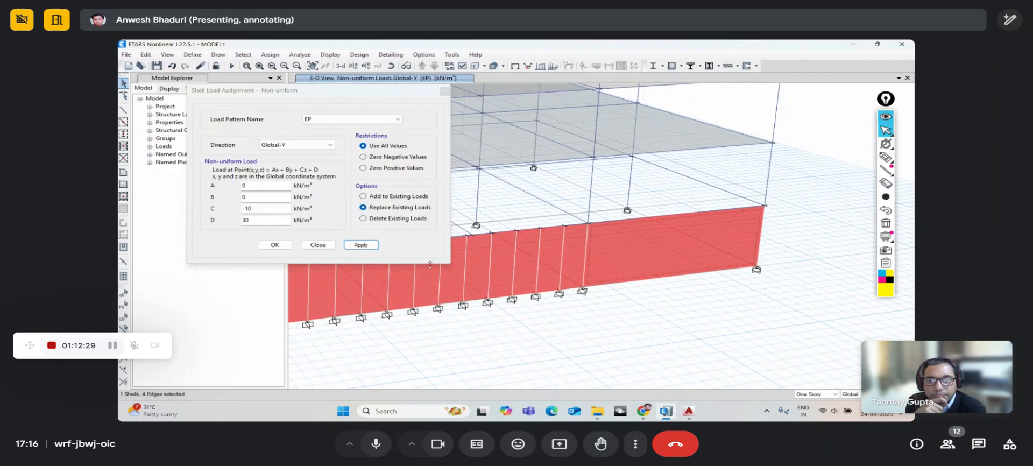
{"action": "left_click", "coordinate": [361, 245]}
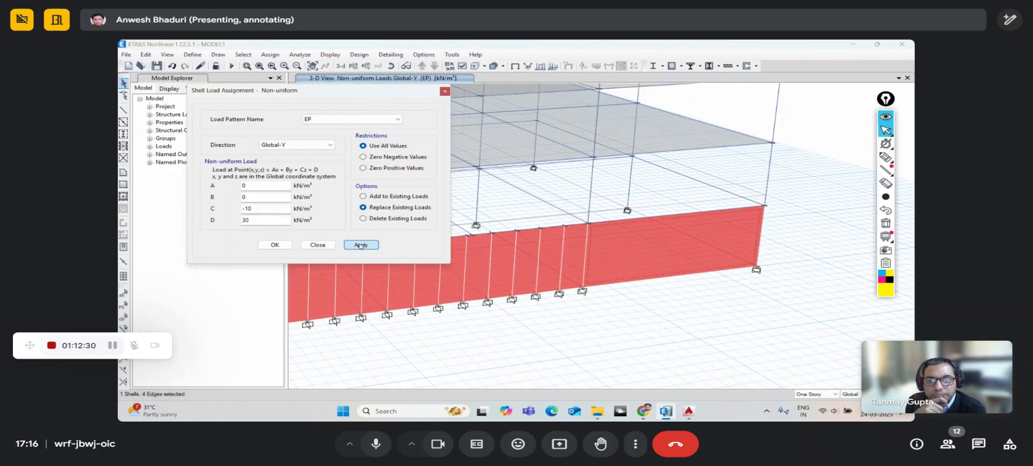
{"action": "left_click", "coordinate": [318, 245]}
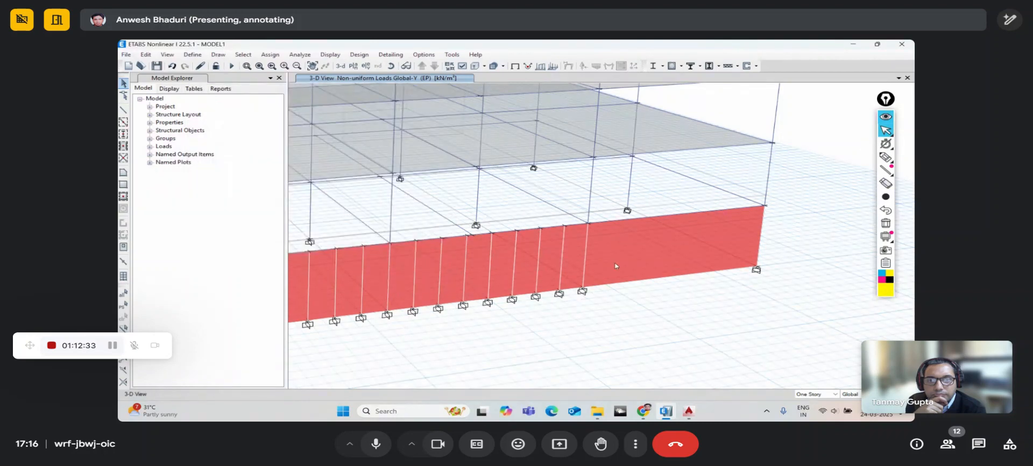
{"action": "right_click", "coordinate": [651, 257]}
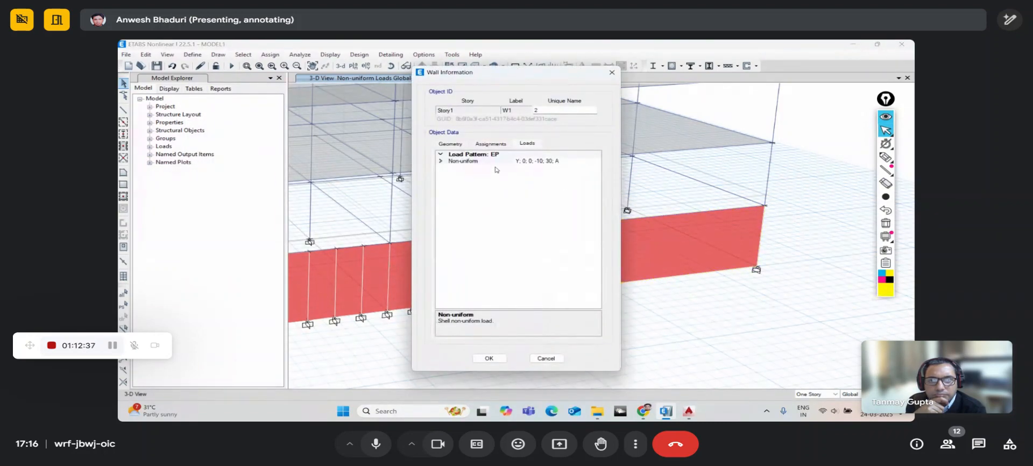
{"action": "left_click", "coordinate": [442, 161]}
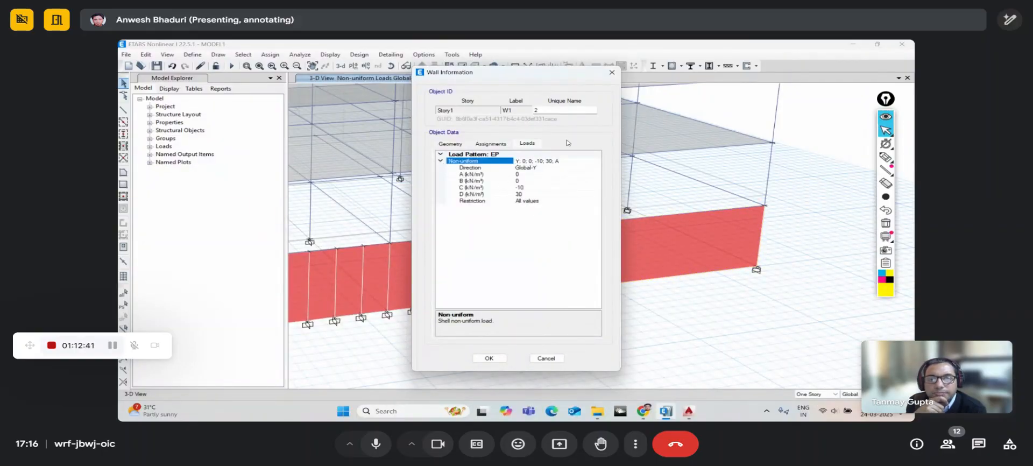
{"action": "left_click", "coordinate": [610, 73]}
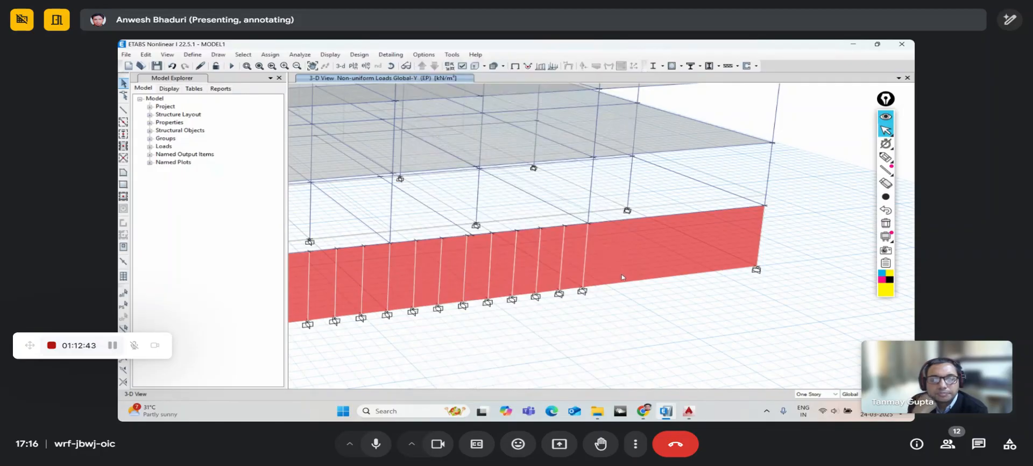
{"action": "scroll", "coordinate": [647, 316], "scroll_direction": "down", "scroll_amount": 5}
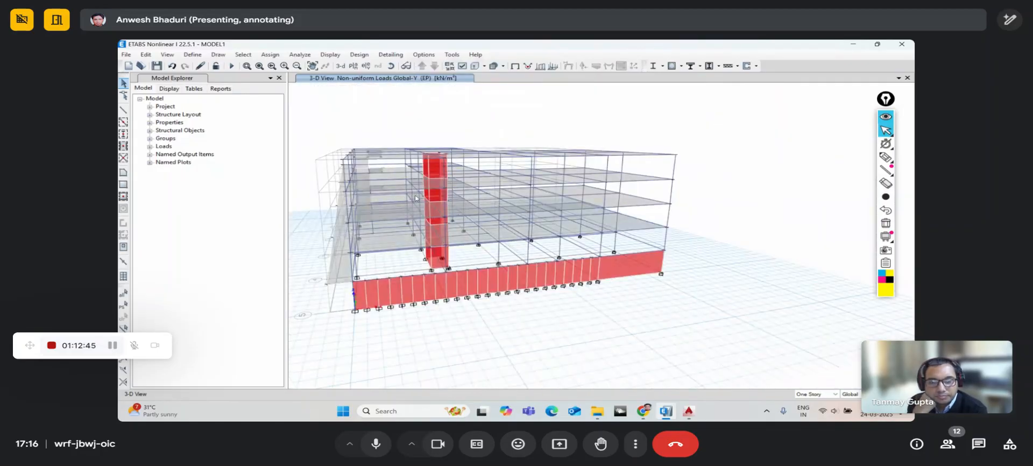
{"action": "middle_click_drag", "start_coordinate": [618, 285], "coordinate": [592, 284]}
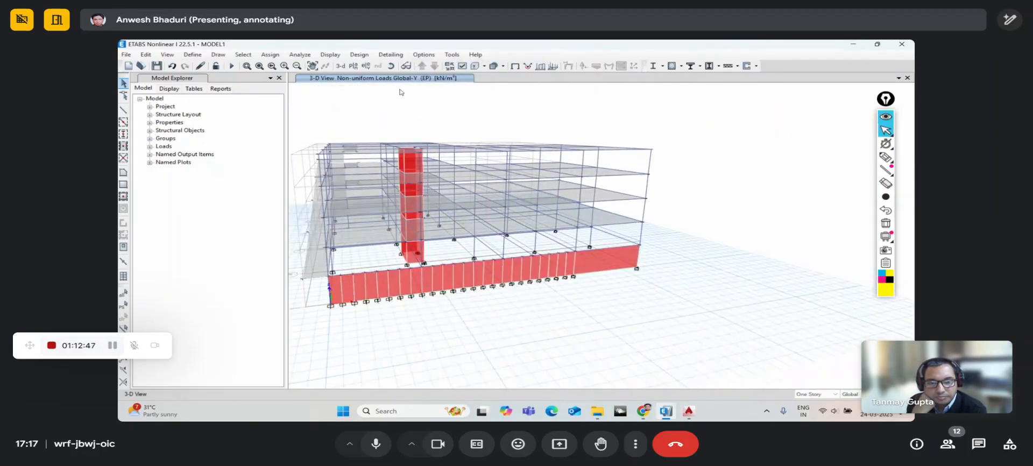
{"action": "left_click", "coordinate": [391, 66]}
{"action": "left_click_drag", "start_coordinate": [646, 283], "coordinate": [574, 292]}
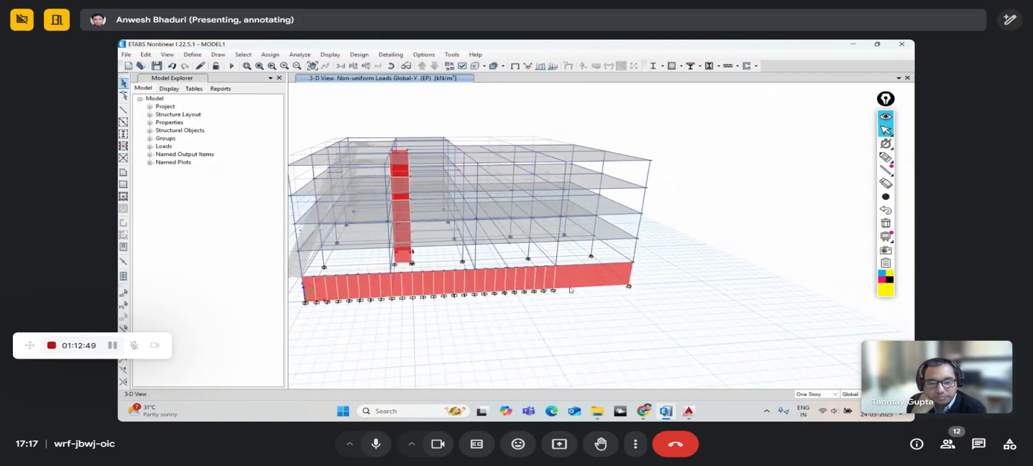
{"action": "scroll", "coordinate": [570, 290], "scroll_direction": "up", "scroll_amount": 4}
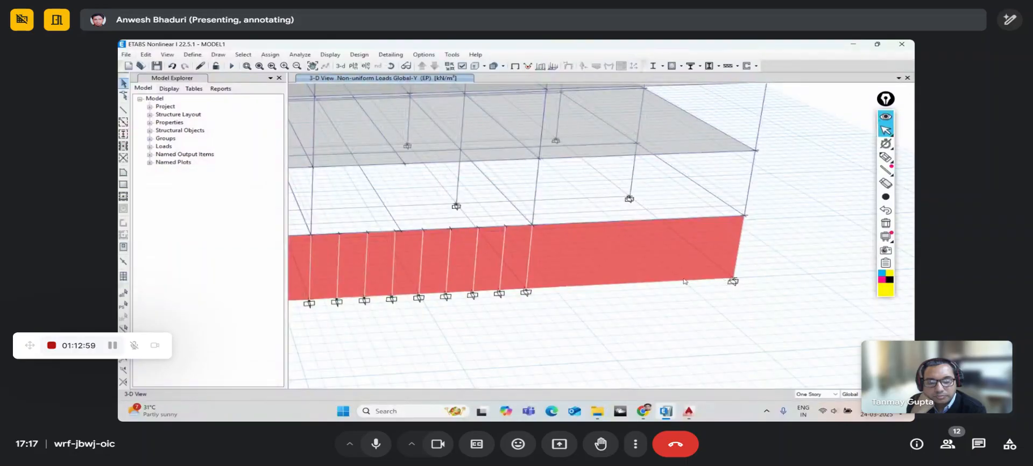
{"action": "scroll", "coordinate": [514, 257], "scroll_direction": "down", "scroll_amount": 5}
{"action": "scroll", "coordinate": [533, 267], "scroll_direction": "up", "scroll_amount": 5}
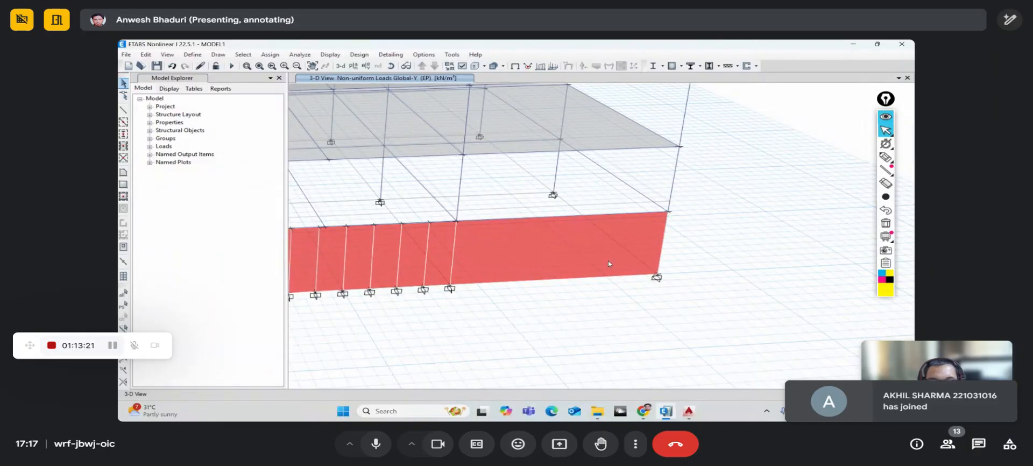
{"action": "scroll", "coordinate": [608, 262], "scroll_direction": "down", "scroll_amount": 5}
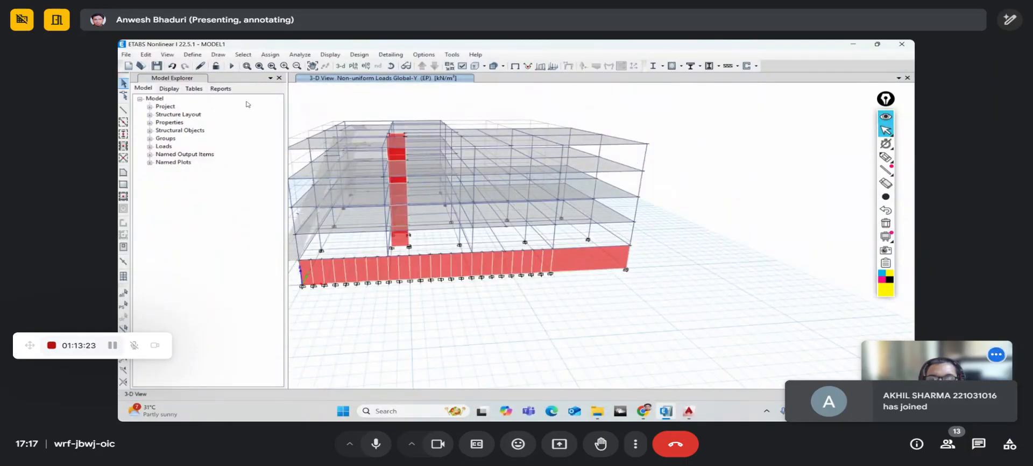
- Run the analysis and display the EP deformed shape (max 0.316 mm, min -0.187 mm)
{"action": "left_click", "coordinate": [232, 66]}
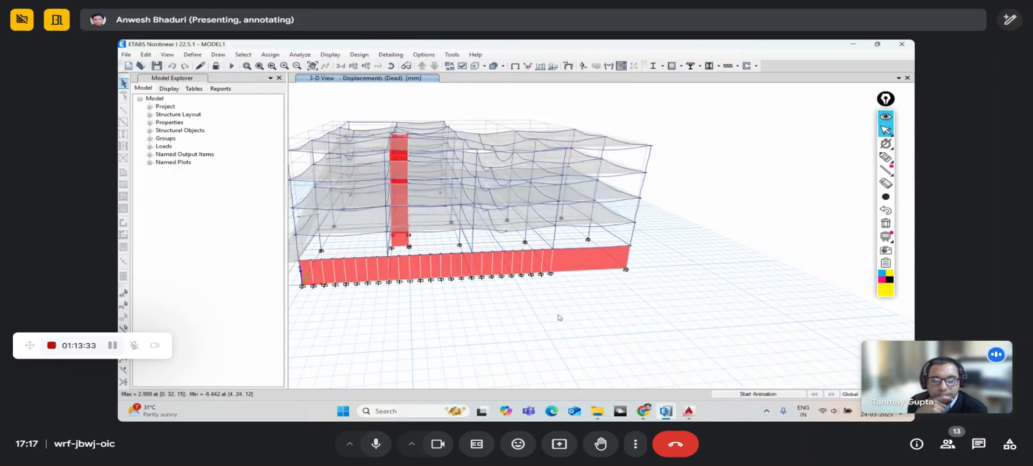
{"action": "left_click", "coordinate": [567, 65]}
{"action": "left_click", "coordinate": [465, 102]}
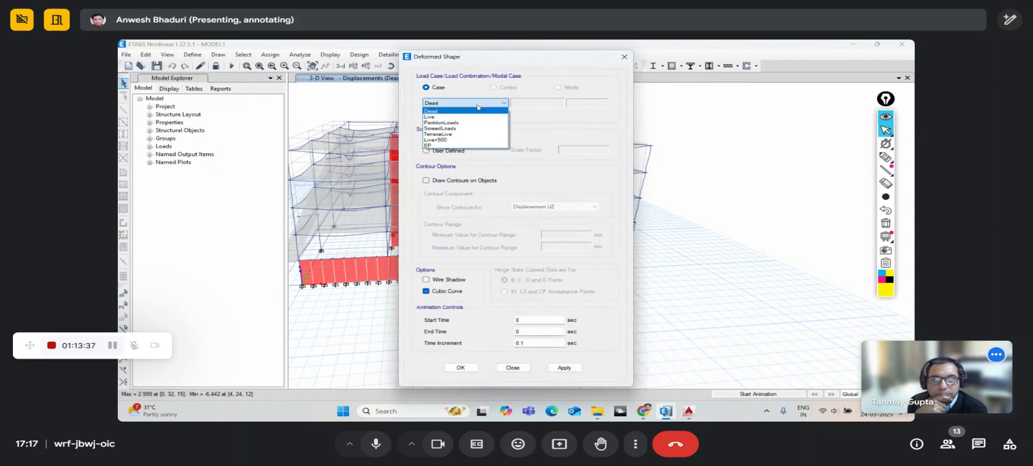
{"action": "left_click", "coordinate": [463, 145]}
{"action": "left_click", "coordinate": [467, 366]}
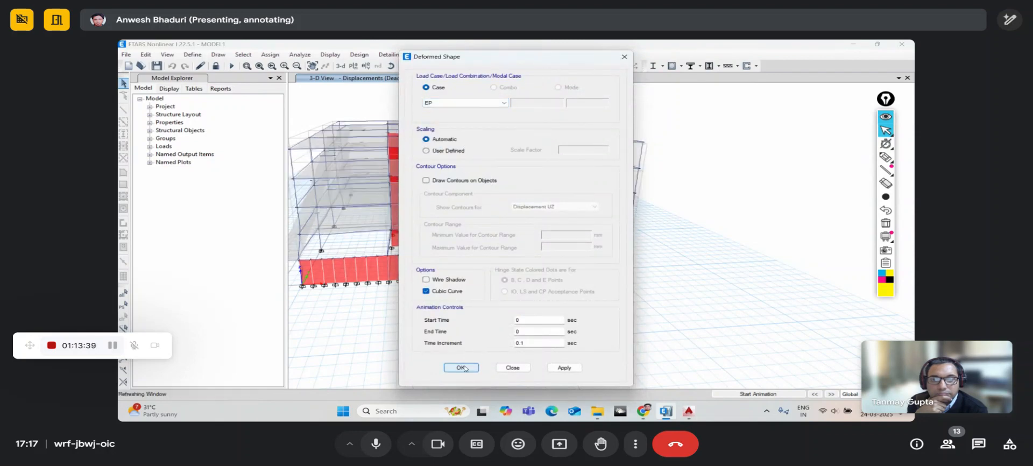
{"action": "left_click", "coordinate": [393, 68]}
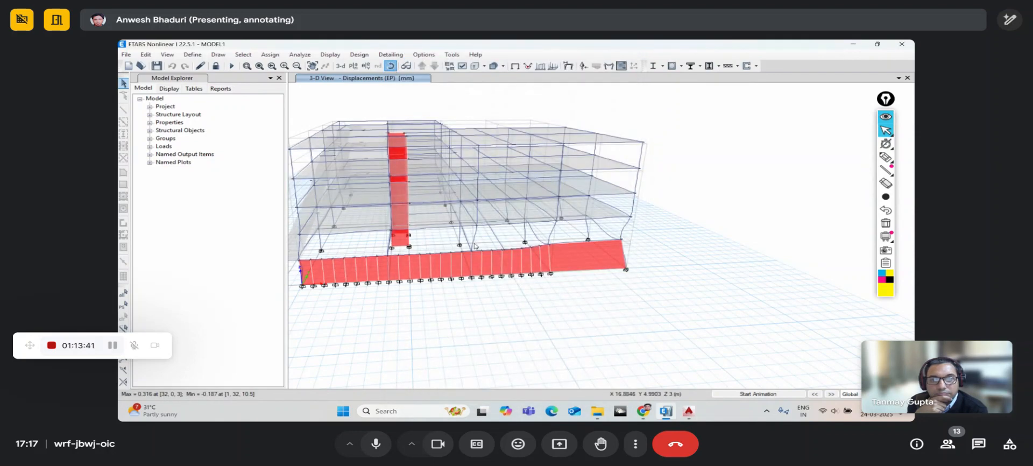
{"action": "left_click_drag", "start_coordinate": [487, 273], "coordinate": [565, 288]}
{"action": "scroll", "coordinate": [597, 237], "scroll_direction": "up", "scroll_amount": 3}
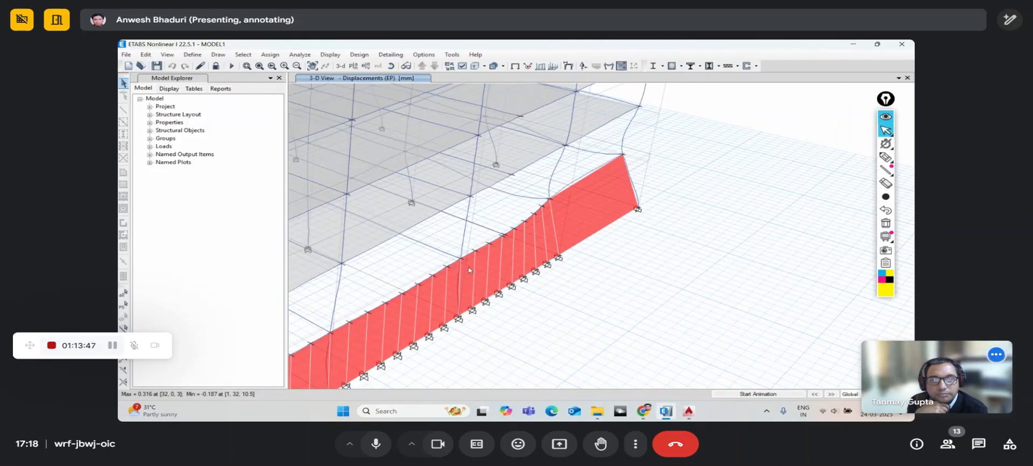
{"action": "middle_click_drag", "start_coordinate": [439, 294], "coordinate": [539, 248]}
{"action": "middle_click_drag", "start_coordinate": [483, 268], "coordinate": [632, 198]}
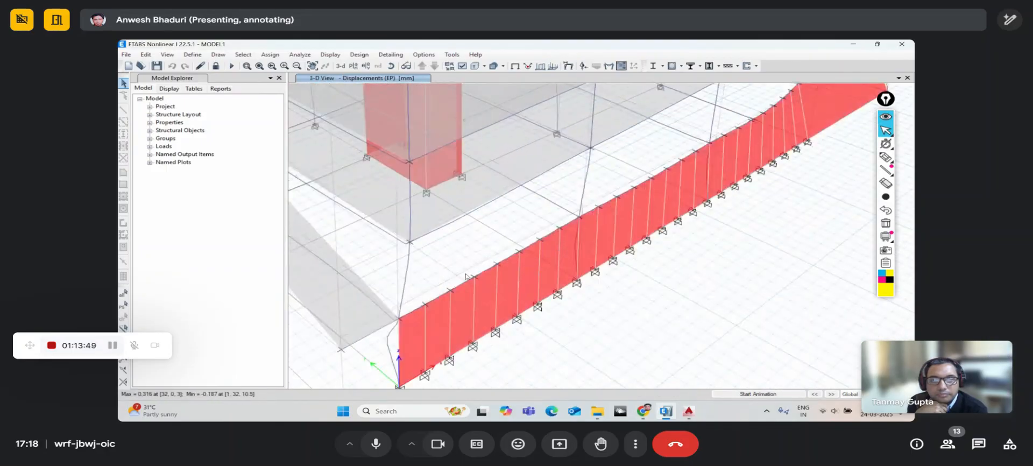
{"action": "middle_click_drag", "start_coordinate": [722, 243], "coordinate": [536, 327]}
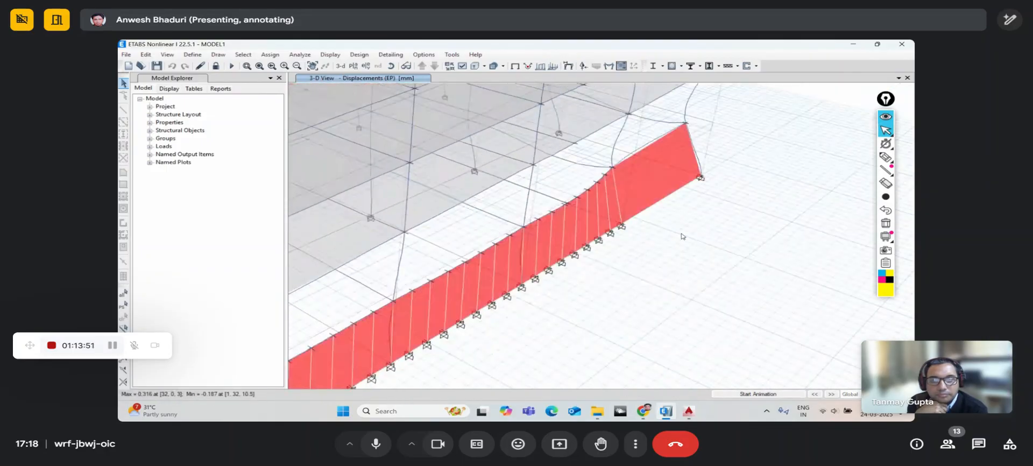
{"action": "scroll", "coordinate": [479, 131], "scroll_direction": "down", "scroll_amount": 5}
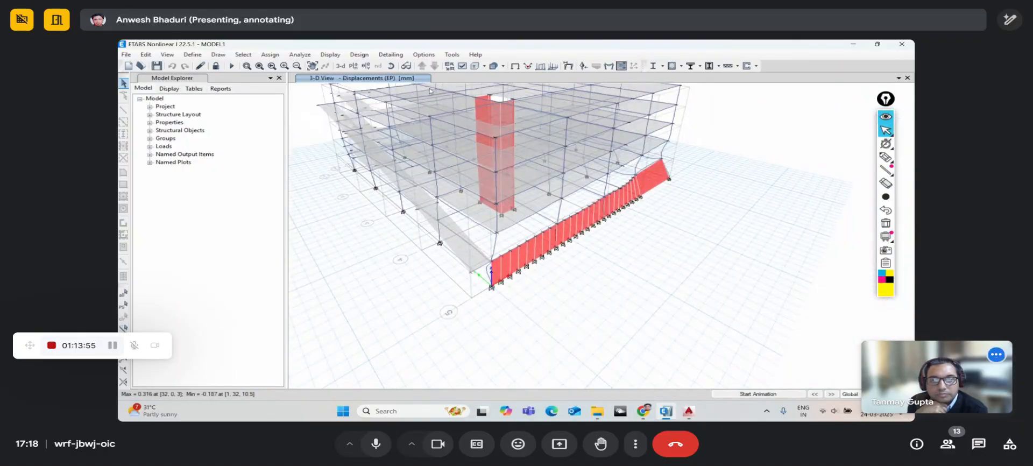
- Inspect the assigned loads on frames L7 and L8
{"action": "left_click", "coordinate": [515, 66]}
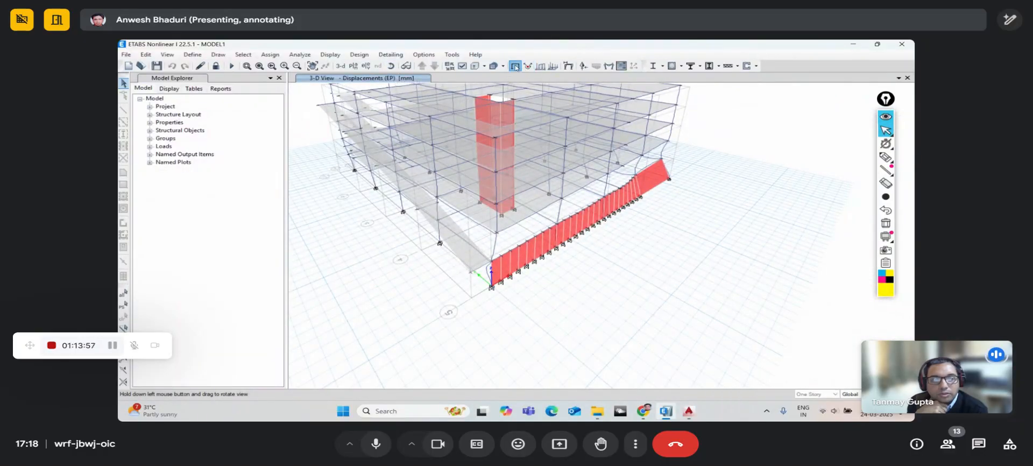
{"action": "scroll", "coordinate": [531, 252], "scroll_direction": "up", "scroll_amount": 5}
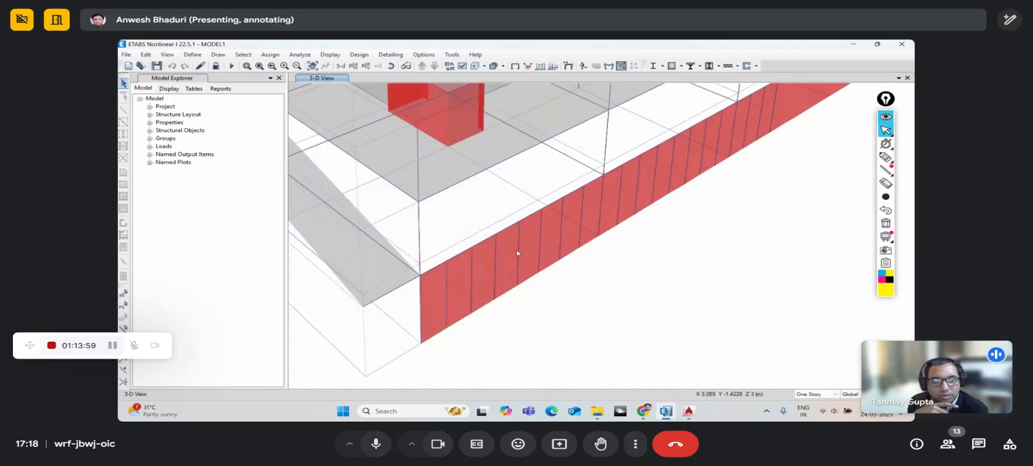
{"action": "right_click", "coordinate": [517, 251]}
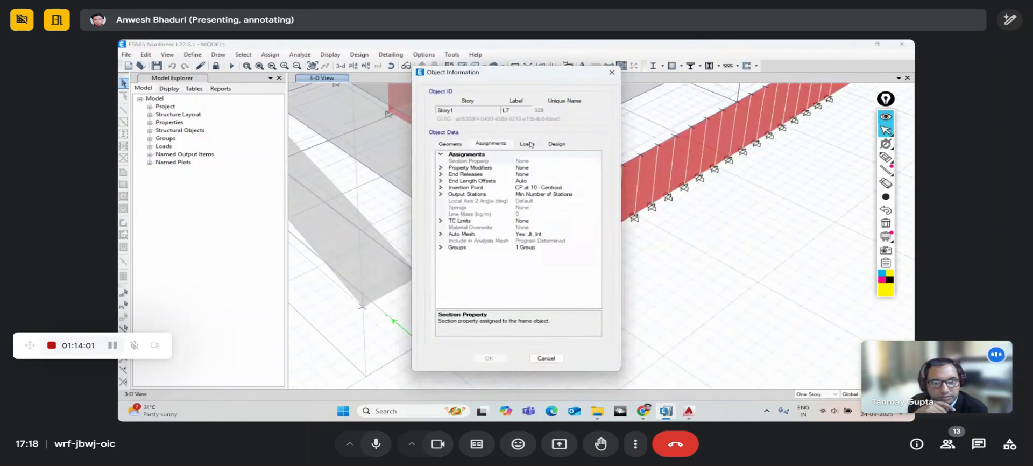
{"action": "left_click", "coordinate": [530, 144]}
{"action": "left_click", "coordinate": [612, 72]}
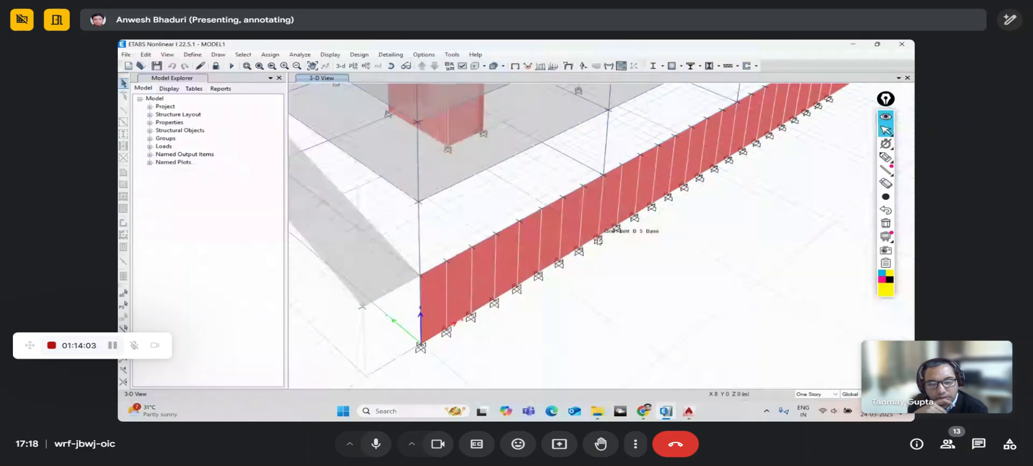
{"action": "middle_click_drag", "start_coordinate": [599, 241], "coordinate": [569, 267]}
{"action": "right_click", "coordinate": [508, 266]}
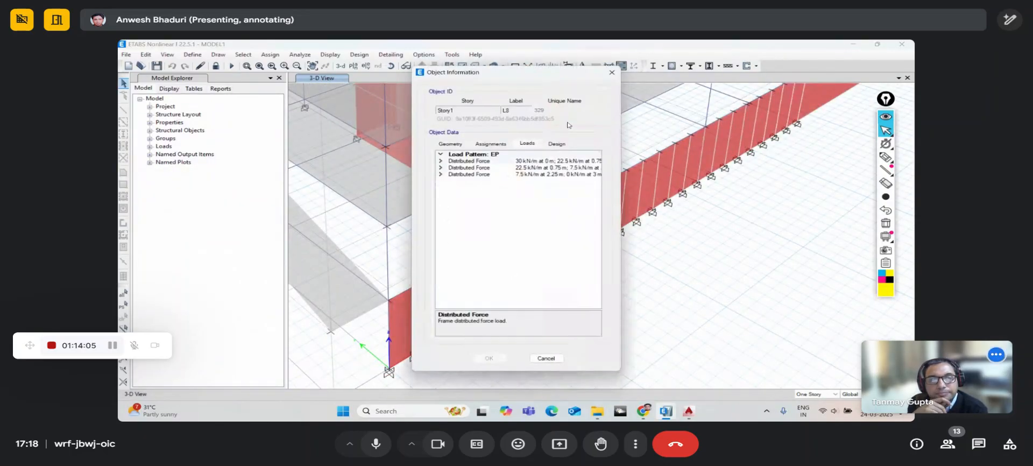
{"action": "left_click", "coordinate": [612, 72]}
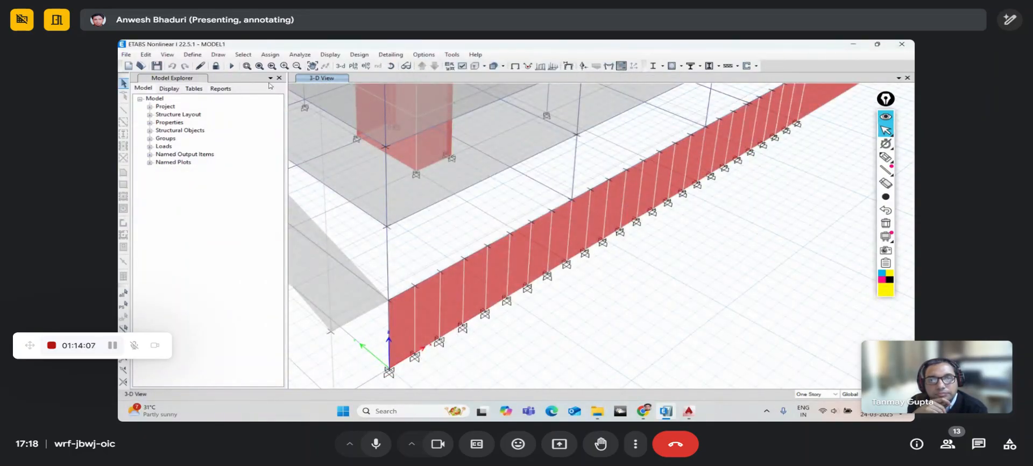
- Close the member force diagram settings and display the EP deformed shape instead
{"action": "left_click", "coordinate": [609, 66]}
{"action": "left_click", "coordinate": [646, 87]}
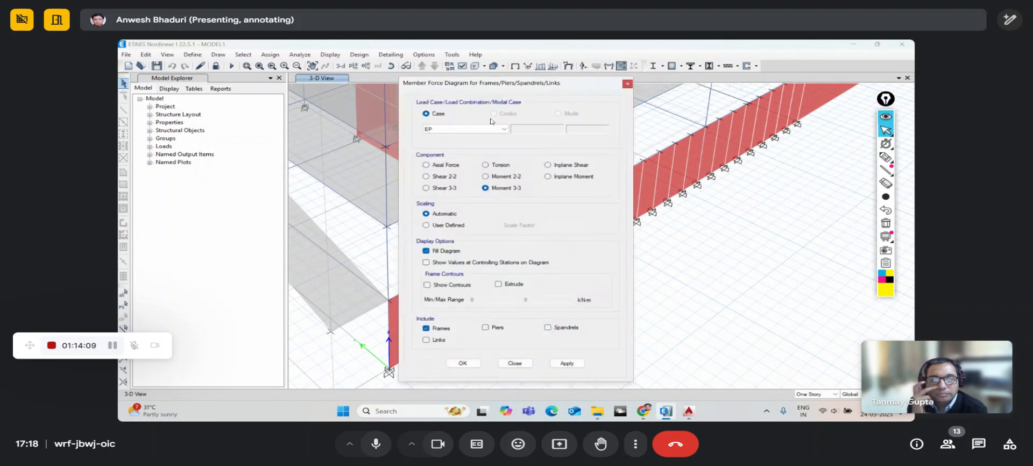
{"action": "left_click", "coordinate": [627, 84]}
{"action": "left_click", "coordinate": [568, 66]}
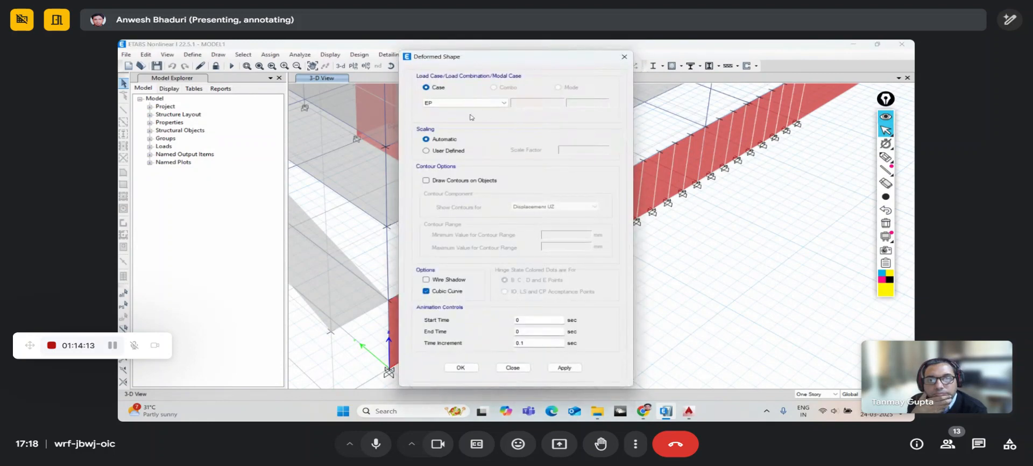
{"action": "left_click", "coordinate": [460, 367]}
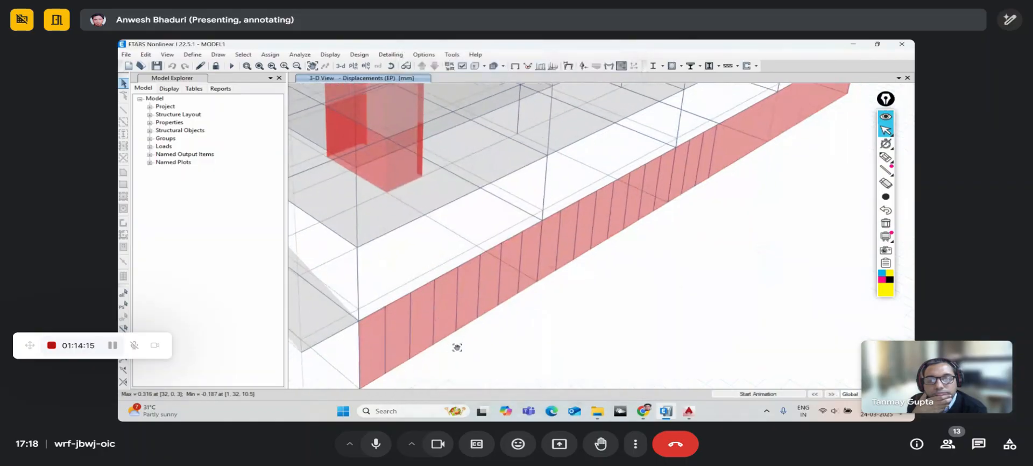
{"action": "right_click", "coordinate": [432, 283]}
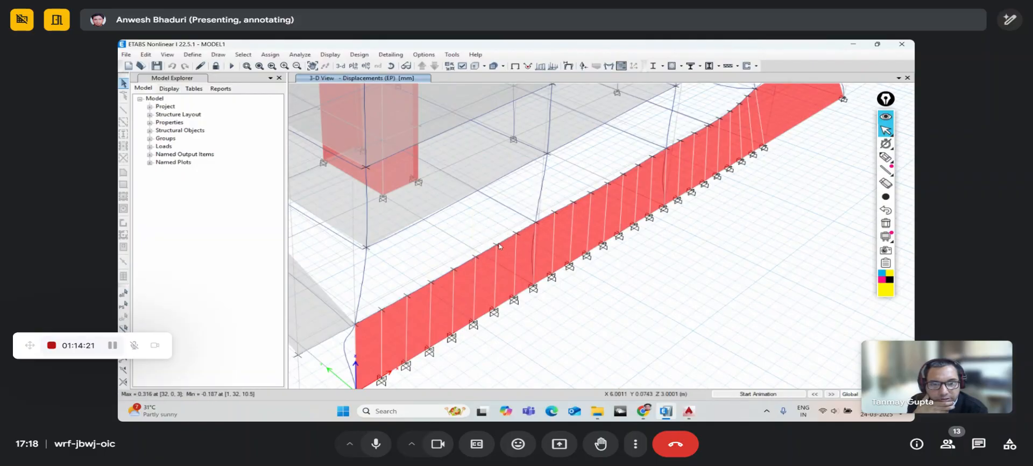
{"action": "mouse_move", "coordinate": [498, 247]}
{"action": "middle_click_drag", "start_coordinate": [546, 234], "coordinate": [498, 260]}
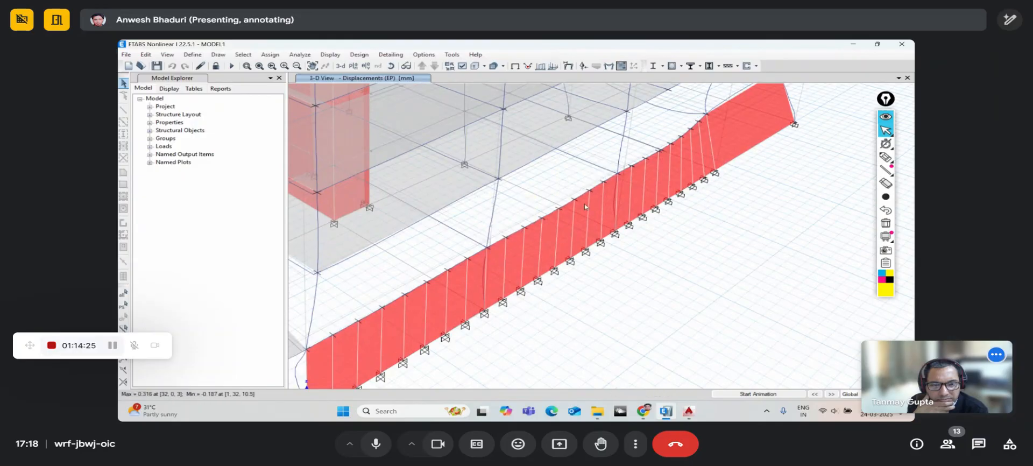
{"action": "middle_click_drag", "start_coordinate": [588, 203], "coordinate": [499, 274]}
{"action": "mouse_move", "coordinate": [618, 187]}
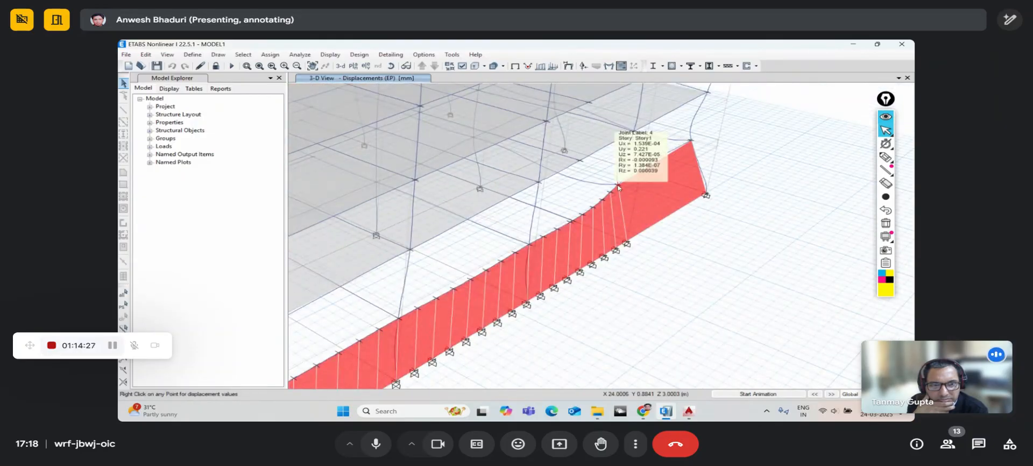
{"action": "mouse_move", "coordinate": [691, 142]}
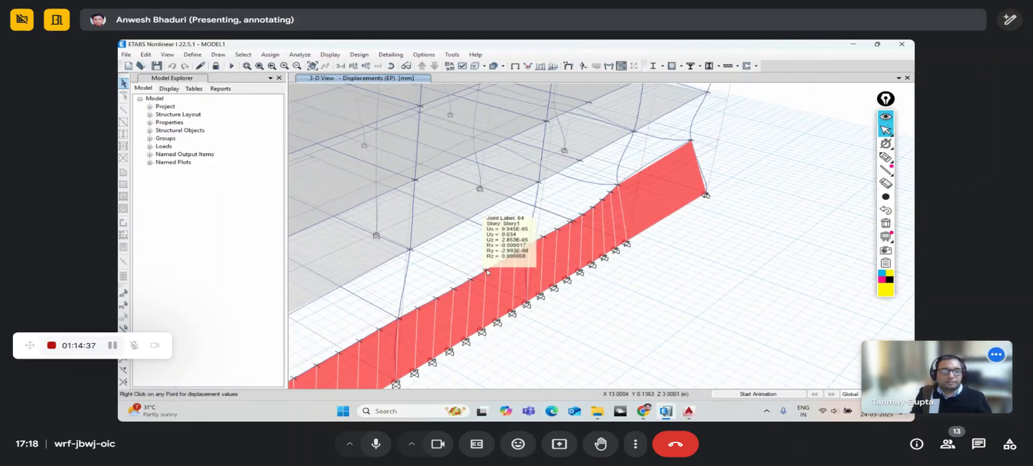
{"action": "left_click", "coordinate": [391, 66]}
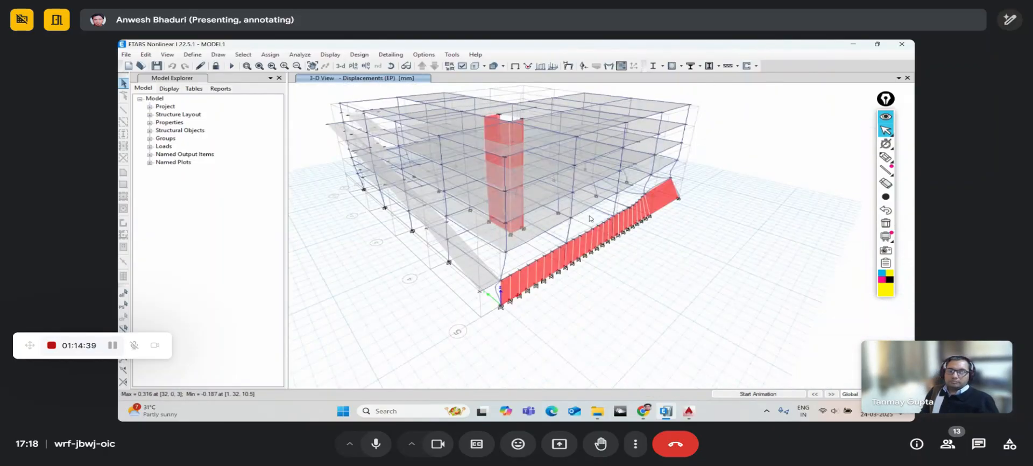
{"action": "left_click", "coordinate": [392, 69]}
{"action": "left_click_drag", "start_coordinate": [698, 250], "coordinate": [663, 253]}
{"action": "scroll", "coordinate": [661, 239], "scroll_direction": "up", "scroll_amount": 5}
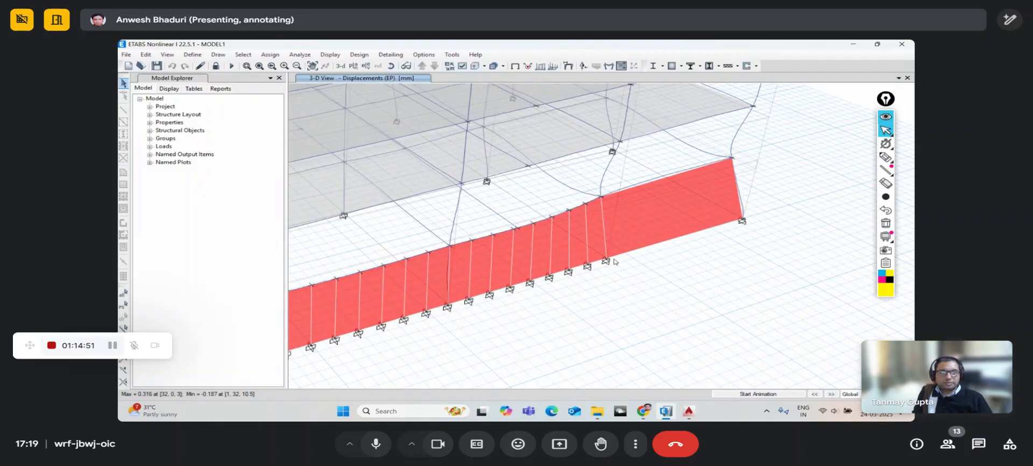
{"action": "scroll", "coordinate": [663, 249], "scroll_direction": "down", "scroll_amount": 5}
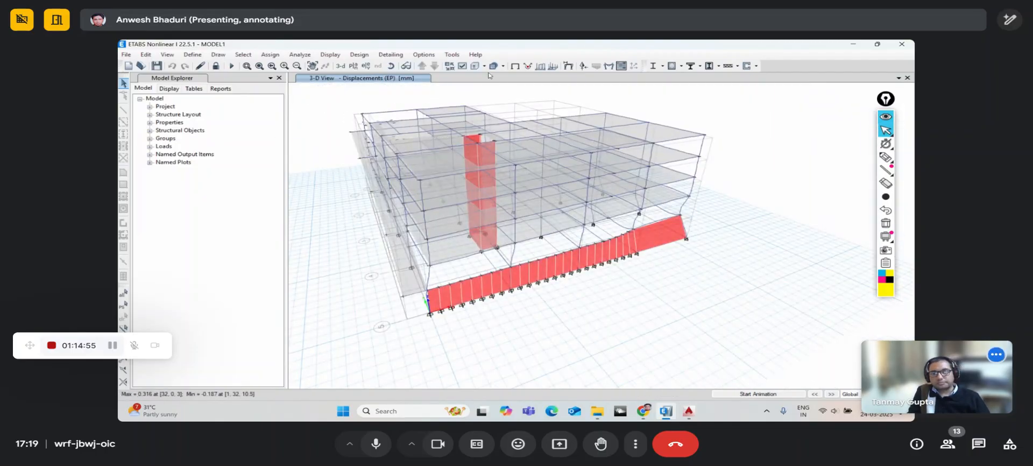
- Show the undeformed shape and unlock the model, deleting the analysis results
{"action": "left_click", "coordinate": [514, 66]}
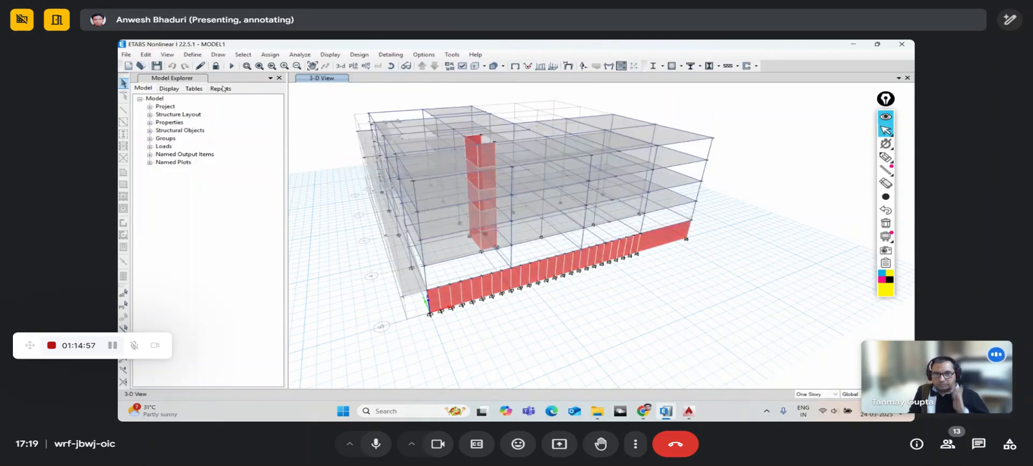
{"action": "left_click", "coordinate": [216, 66]}
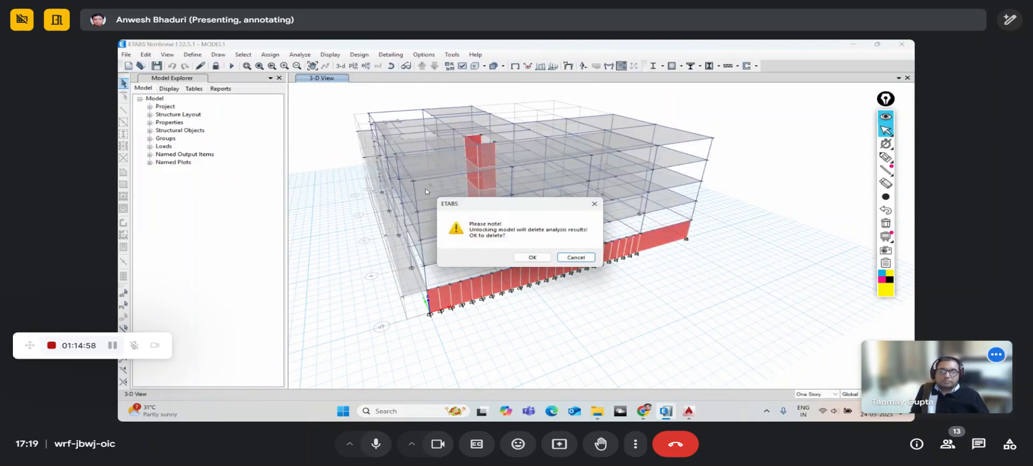
{"action": "left_click", "coordinate": [535, 258]}
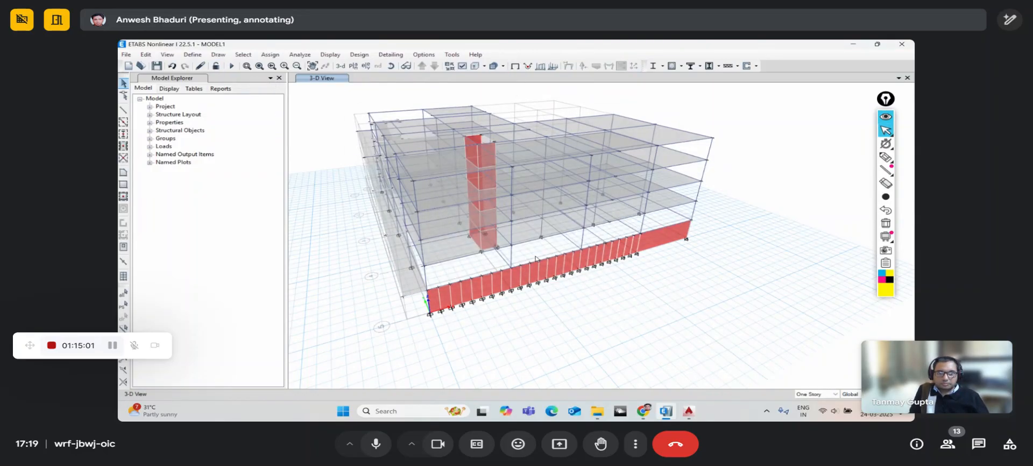
{"action": "left_click", "coordinate": [391, 67]}
{"action": "left_click_drag", "start_coordinate": [517, 334], "coordinate": [531, 325]}
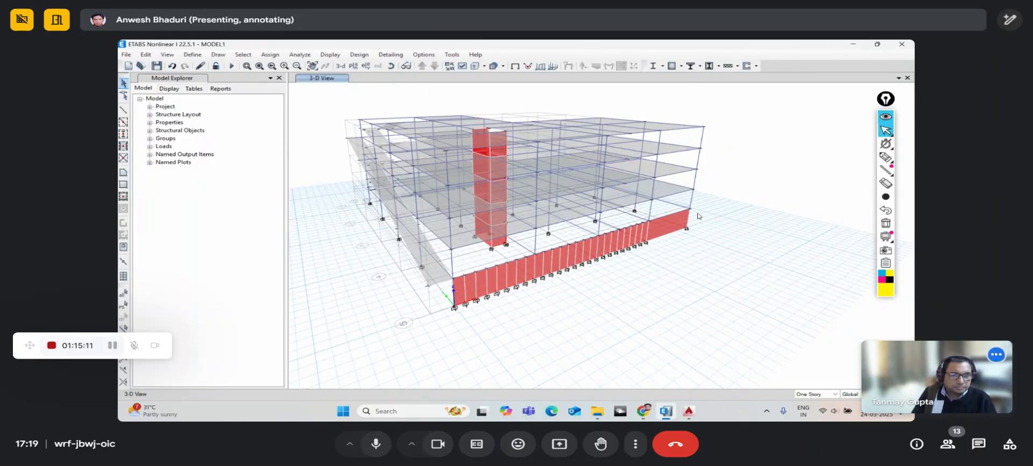
- Switch the display to the Story2 plan view at Z = 6 m
{"action": "left_click", "coordinate": [391, 67]}
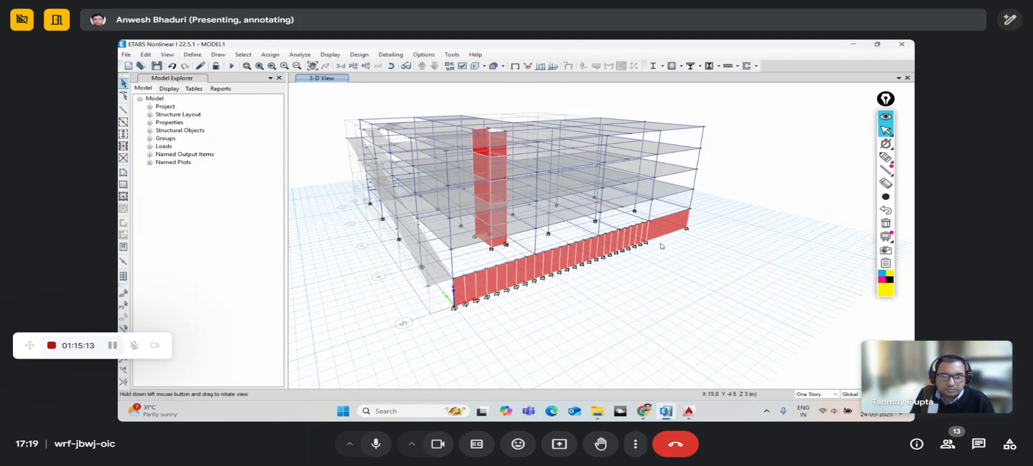
{"action": "left_click_drag", "start_coordinate": [683, 278], "coordinate": [462, 203]}
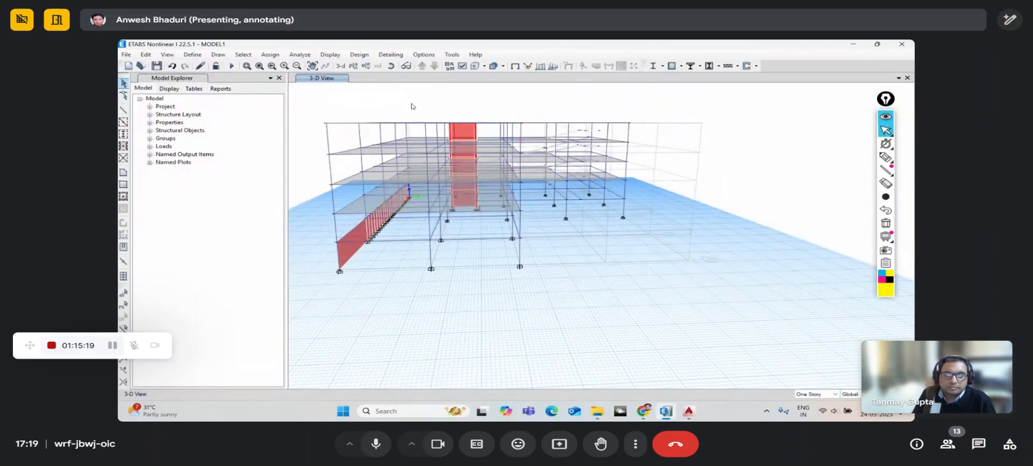
{"action": "left_click", "coordinate": [353, 66]}
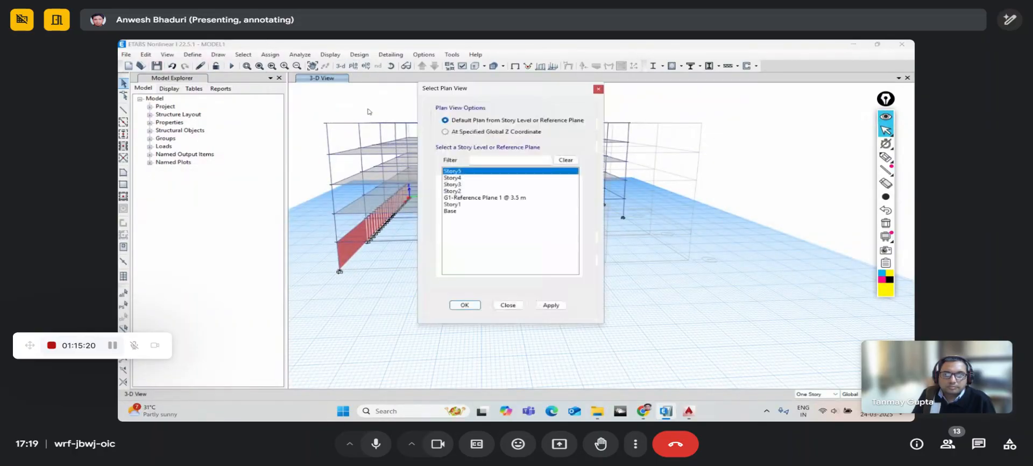
{"action": "left_click", "coordinate": [458, 191]}
{"action": "left_click", "coordinate": [465, 305]}
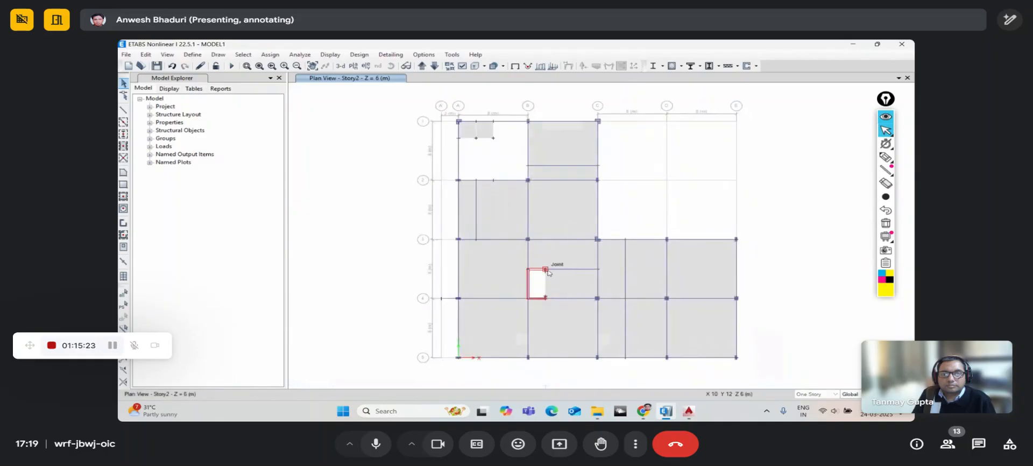
{"action": "middle_click_drag", "start_coordinate": [547, 273], "coordinate": [519, 271]}
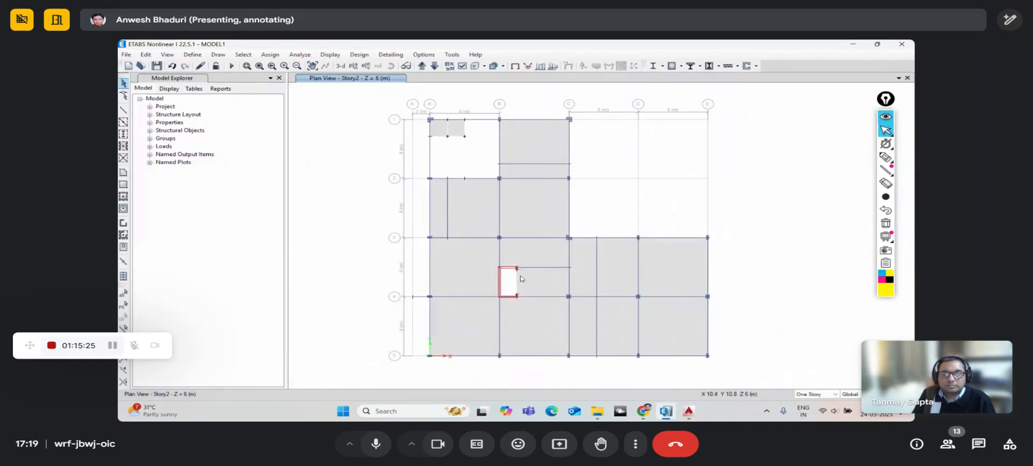
{"action": "scroll", "coordinate": [520, 279], "scroll_direction": "up", "scroll_amount": 3}
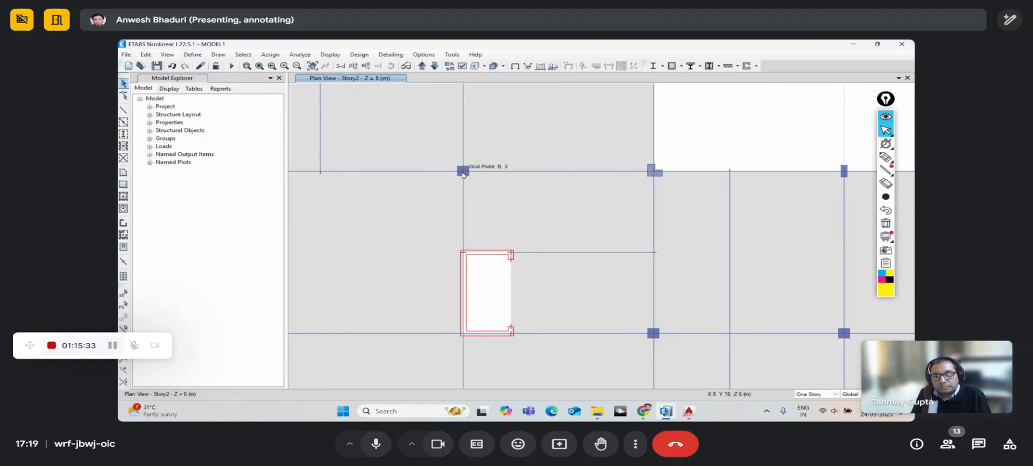
{"action": "scroll", "coordinate": [491, 240], "scroll_direction": "down", "scroll_amount": 3}
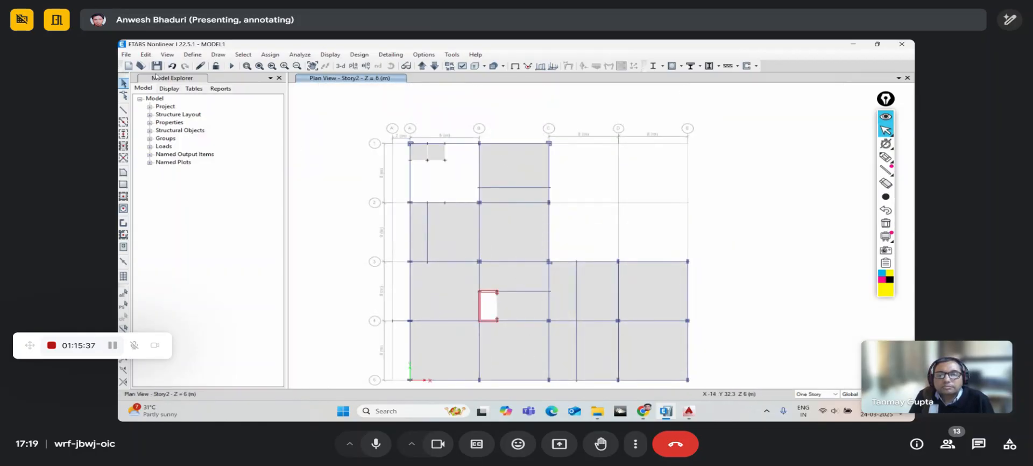
{"action": "left_click", "coordinate": [152, 56]}
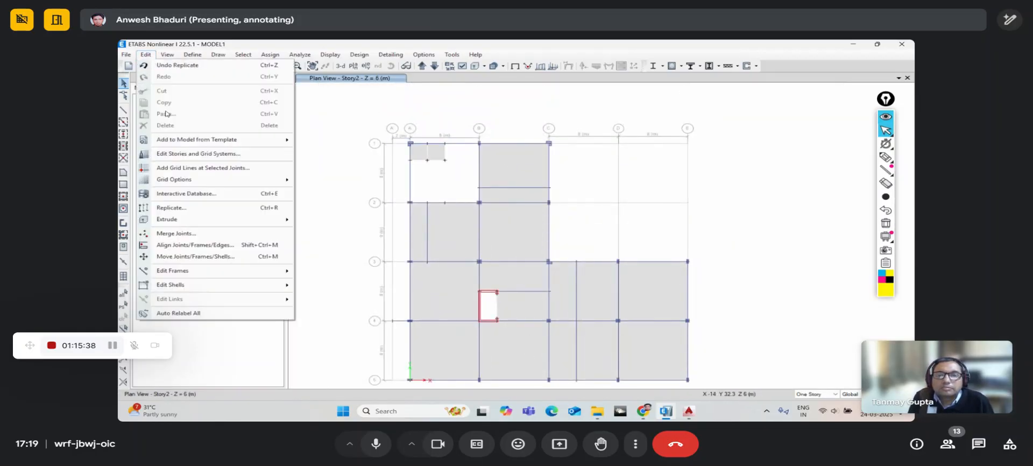
- Add an X grid line named B' at ordinate 10 m to grid system G1
{"action": "left_click", "coordinate": [188, 155]}
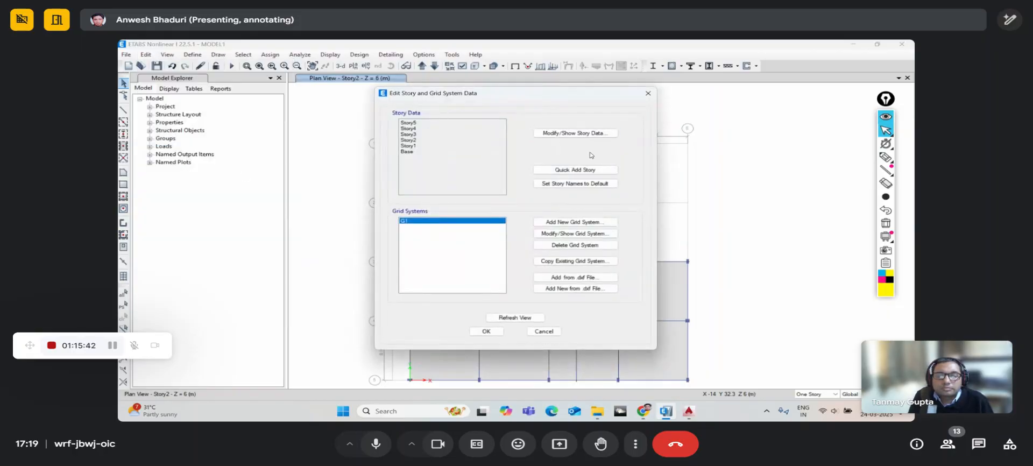
{"action": "left_click", "coordinate": [575, 233]}
{"action": "key", "text": "Delete"}
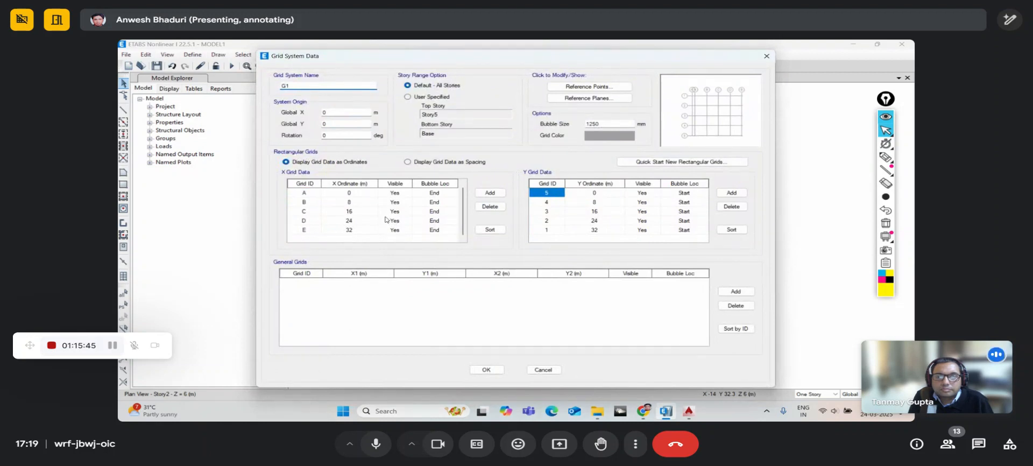
{"action": "left_click", "coordinate": [481, 196]}
{"action": "left_click", "coordinate": [312, 230]}
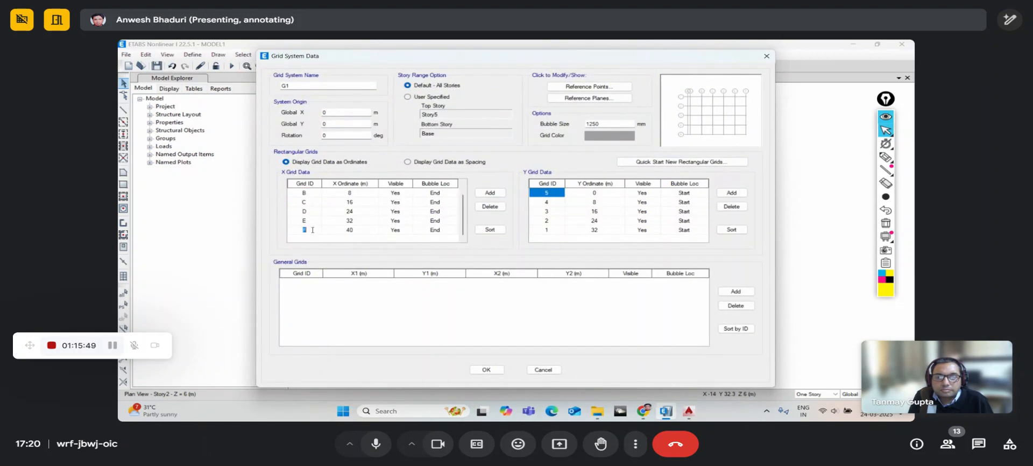
{"action": "left_click", "coordinate": [358, 230]}
{"action": "type", "text": "10"}
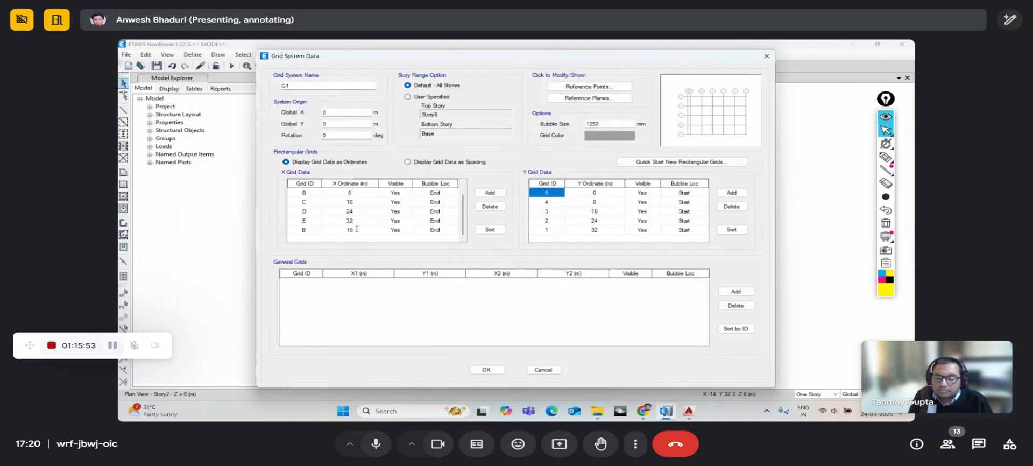
{"action": "left_click", "coordinate": [485, 370]}
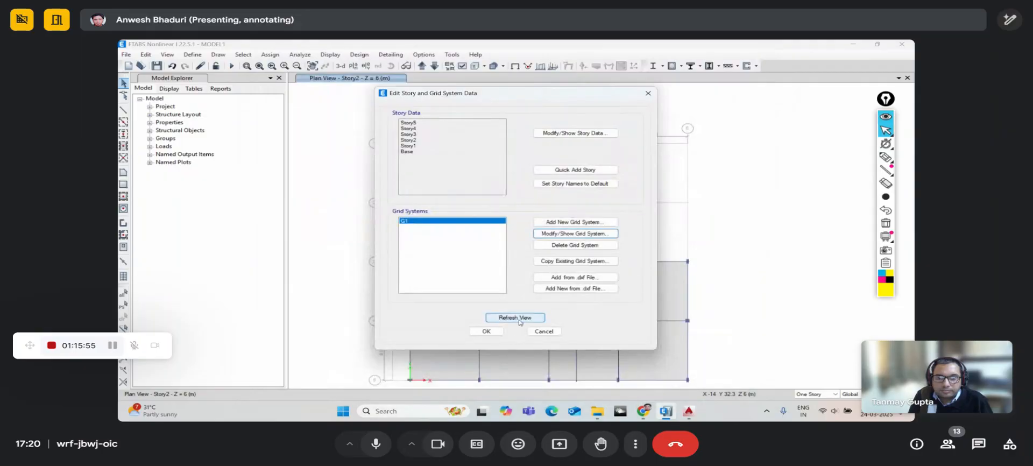
{"action": "left_click", "coordinate": [486, 331]}
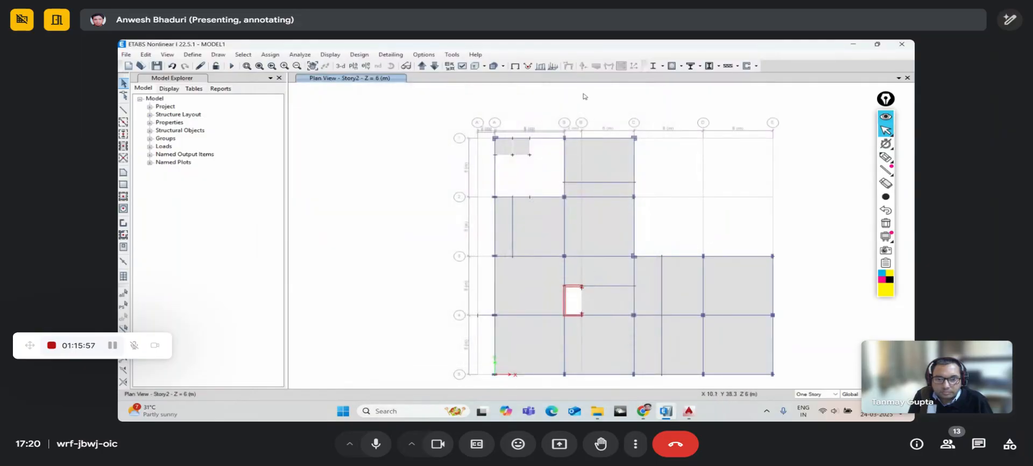
- Display the B' elevation showing the two red members from Base to Story5
{"action": "left_click", "coordinate": [365, 66]}
{"action": "left_click", "coordinate": [427, 197]}
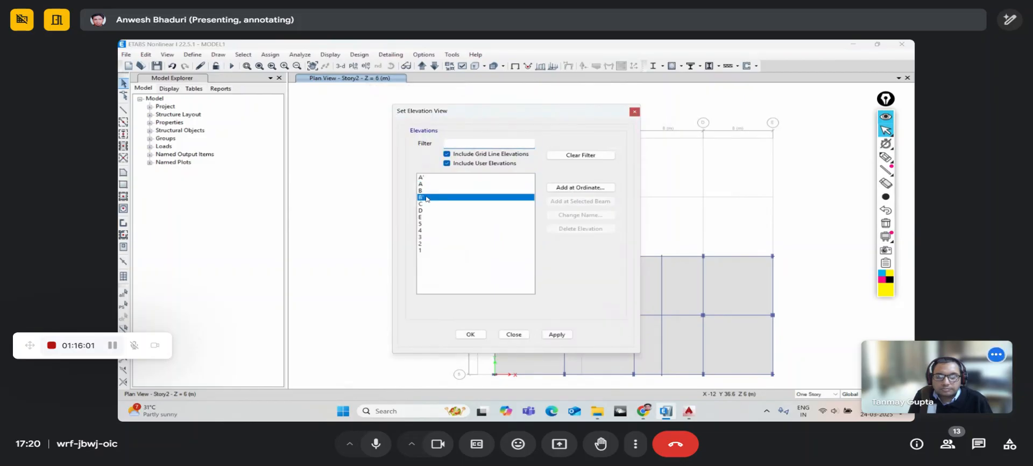
{"action": "left_click", "coordinate": [469, 334]}
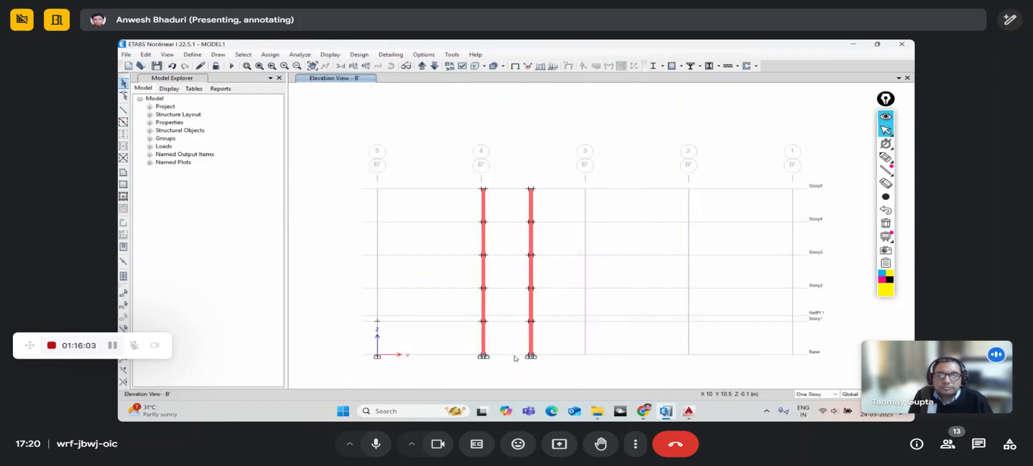
{"action": "scroll", "coordinate": [509, 328], "scroll_direction": "up", "scroll_amount": 3}
{"action": "scroll", "coordinate": [468, 285], "scroll_direction": "down", "scroll_amount": 3}
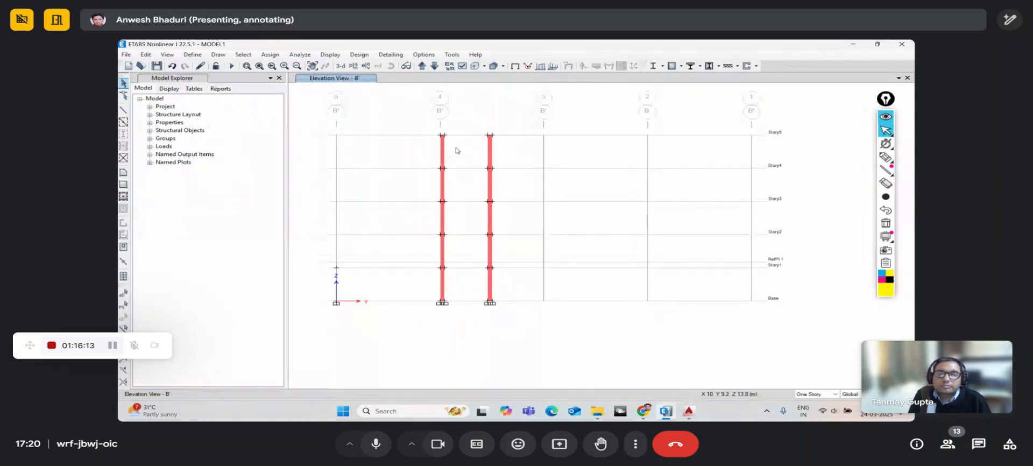
{"action": "scroll", "coordinate": [470, 142], "scroll_direction": "up", "scroll_amount": 3}
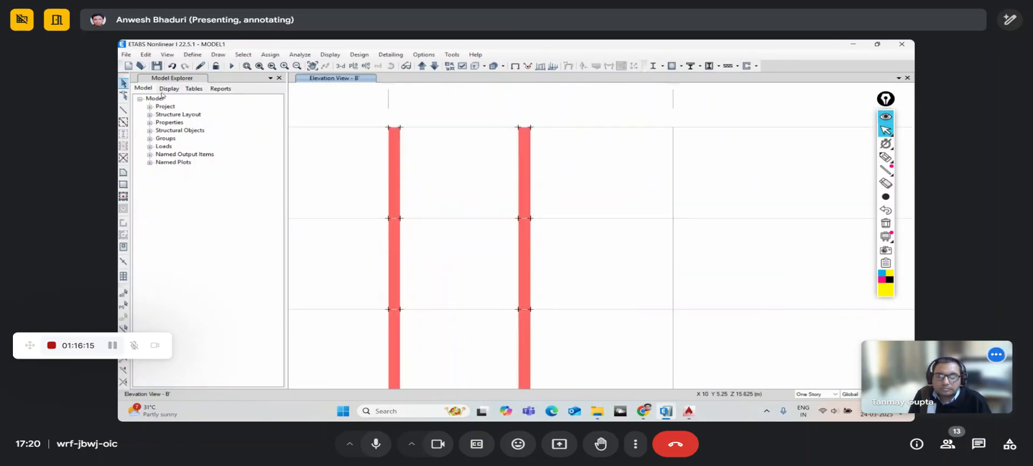
{"action": "scroll", "coordinate": [386, 171], "scroll_direction": "down", "scroll_amount": 3}
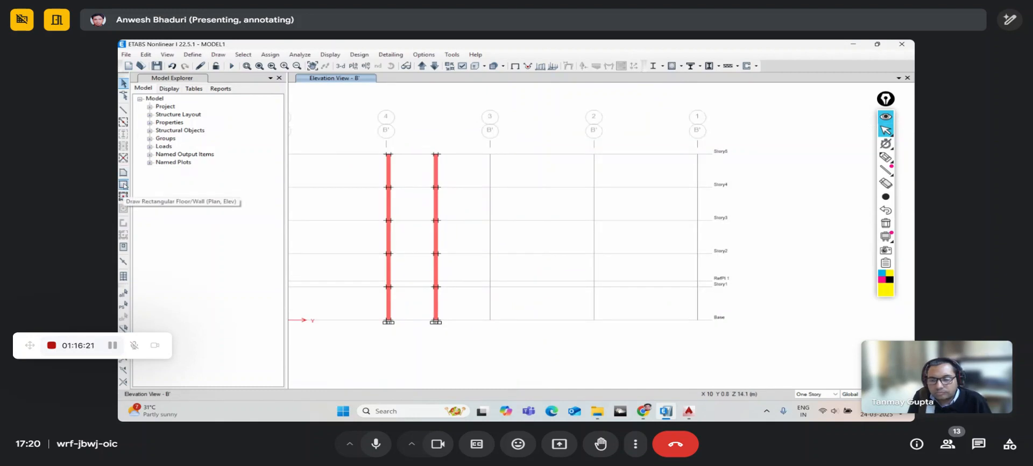
- Pick the rectangular wall drawing tool with the LW230 wall property
{"action": "left_click", "coordinate": [123, 184]}
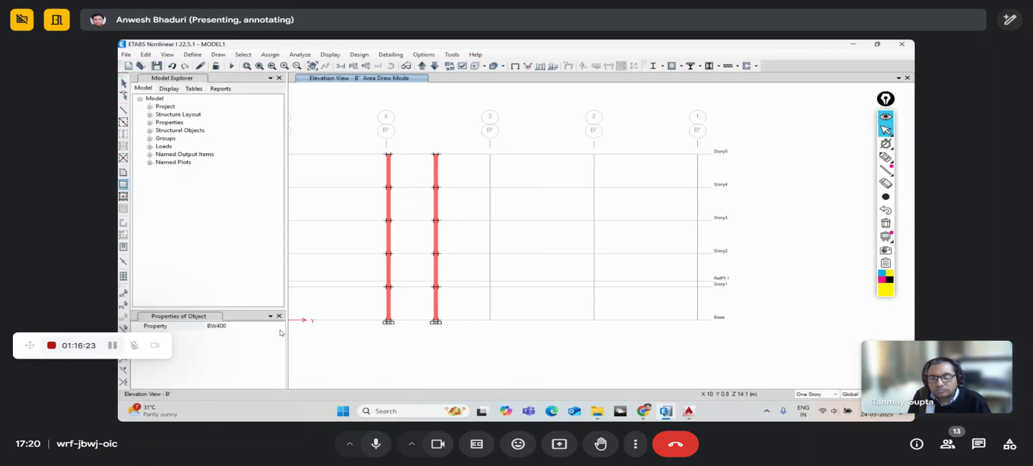
{"action": "left_click", "coordinate": [242, 326]}
{"action": "left_click", "coordinate": [280, 326]}
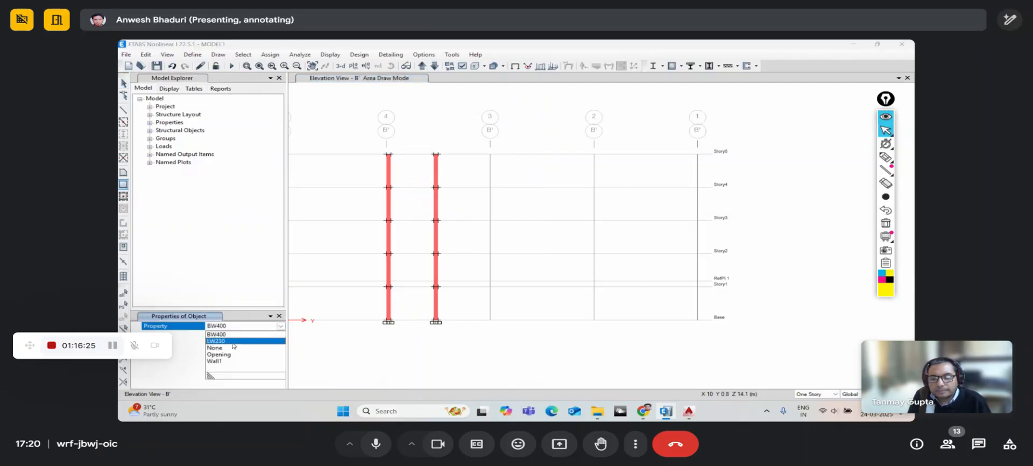
{"action": "left_click", "coordinate": [216, 341]}
- Draw LW230 infill panels between the two members on every storey, Base to Story5
{"action": "scroll", "coordinate": [383, 316], "scroll_direction": "up", "scroll_amount": 3}
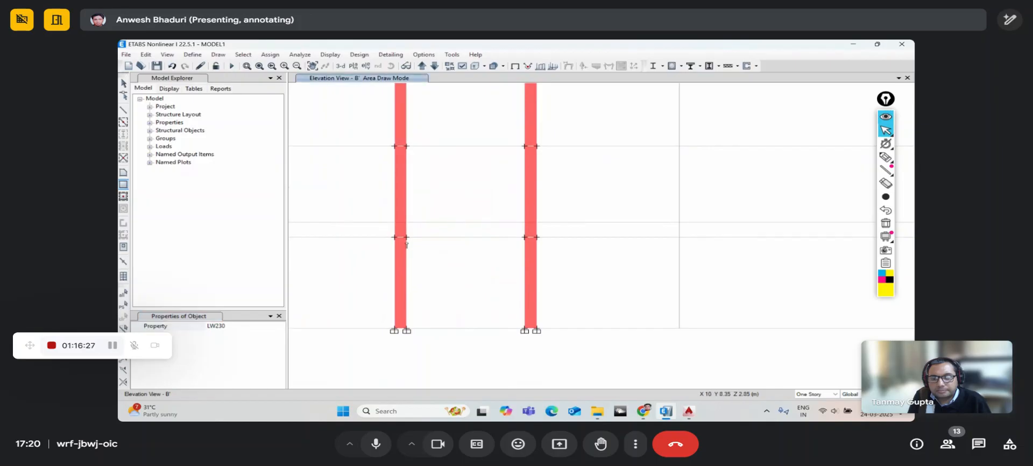
{"action": "left_click_drag", "start_coordinate": [407, 237], "coordinate": [525, 328]}
{"action": "middle_click_drag", "start_coordinate": [484, 266], "coordinate": [496, 334]}
{"action": "left_click_drag", "start_coordinate": [419, 214], "coordinate": [536, 305]}
{"action": "middle_click_drag", "start_coordinate": [500, 242], "coordinate": [493, 315]}
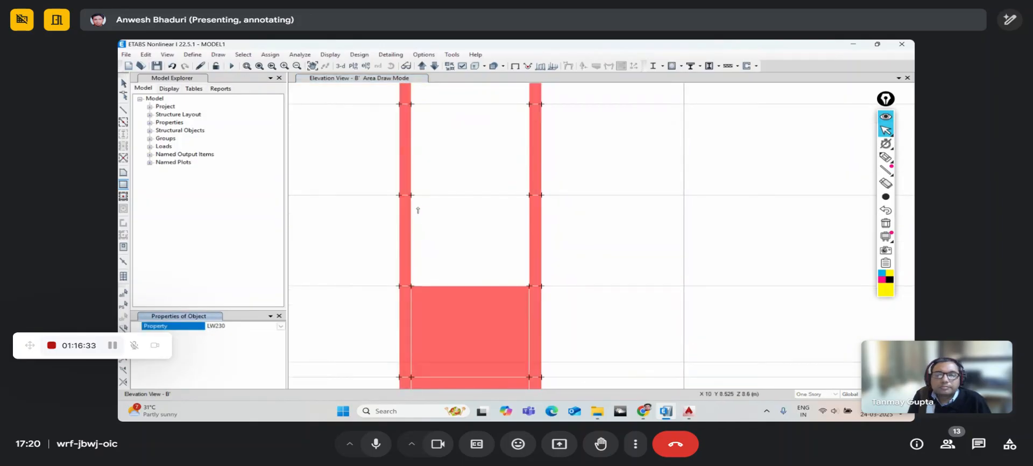
{"action": "left_click_drag", "start_coordinate": [413, 194], "coordinate": [530, 287]}
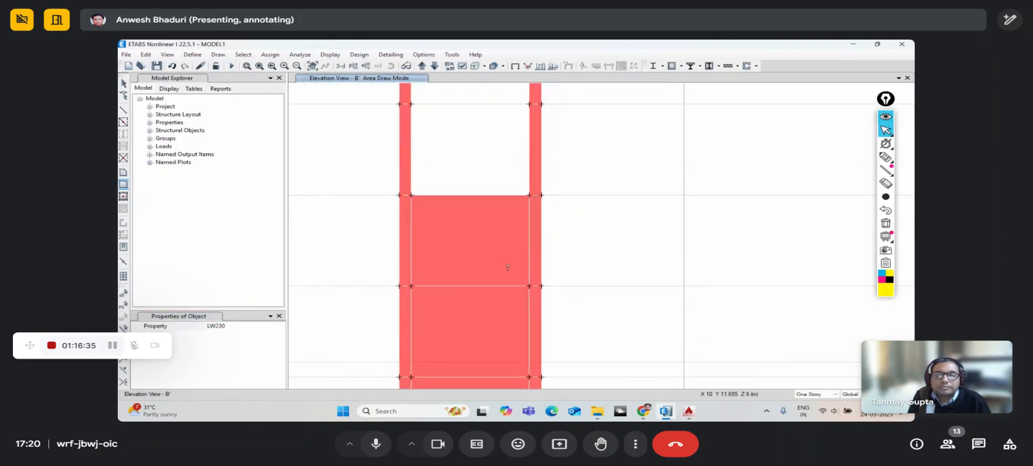
{"action": "middle_click_drag", "start_coordinate": [486, 213], "coordinate": [484, 311]}
{"action": "left_click_drag", "start_coordinate": [432, 224], "coordinate": [531, 293]}
{"action": "middle_click_drag", "start_coordinate": [491, 236], "coordinate": [482, 285]}
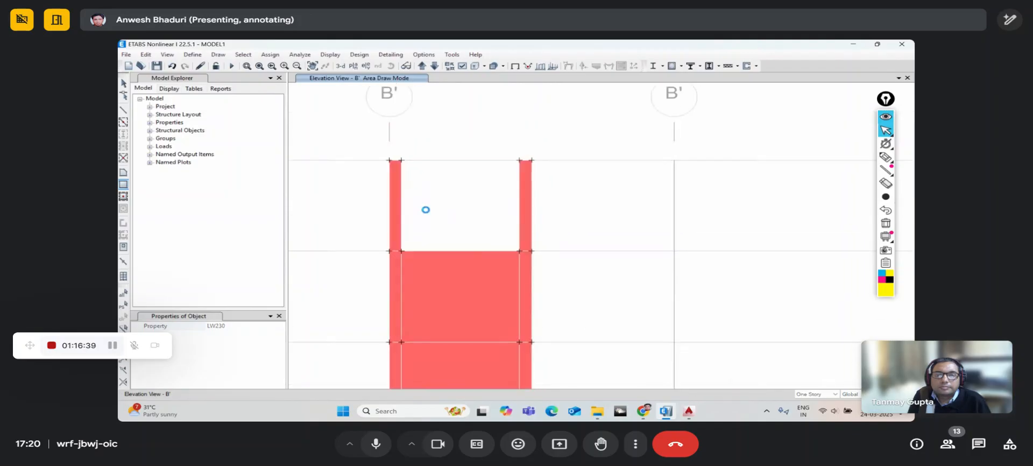
{"action": "left_click_drag", "start_coordinate": [402, 160], "coordinate": [520, 251]}
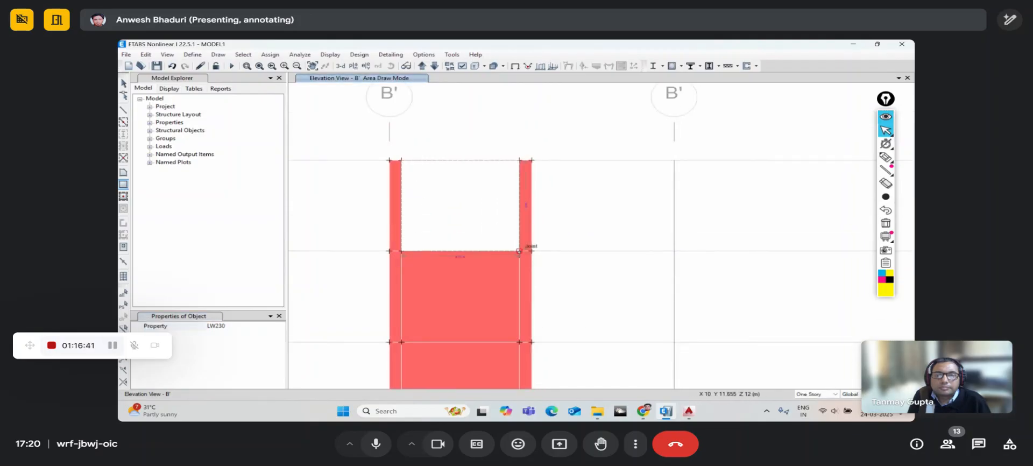
{"action": "scroll", "coordinate": [469, 207], "scroll_direction": "down", "scroll_amount": 6}
{"action": "key", "text": "Escape"}
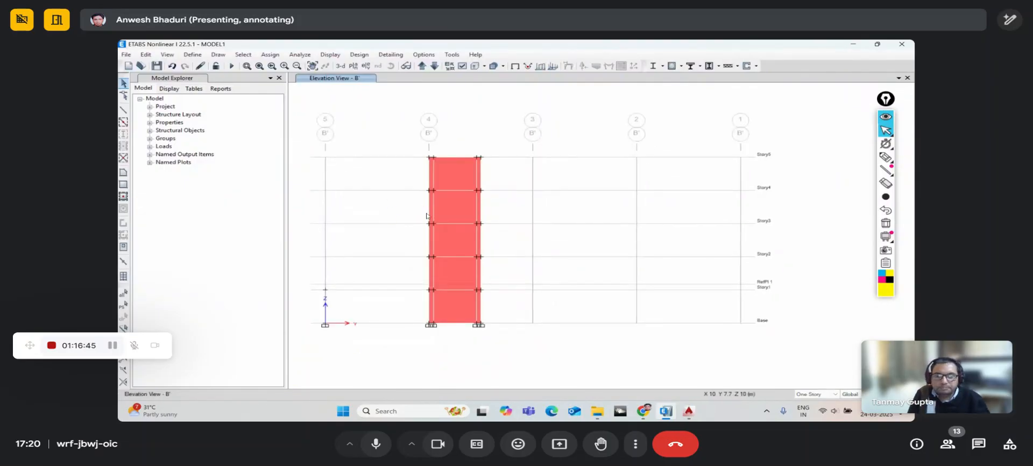
- Select the infill wall panel and start the Draw Wall Openings tool
{"action": "left_click", "coordinate": [452, 209]}
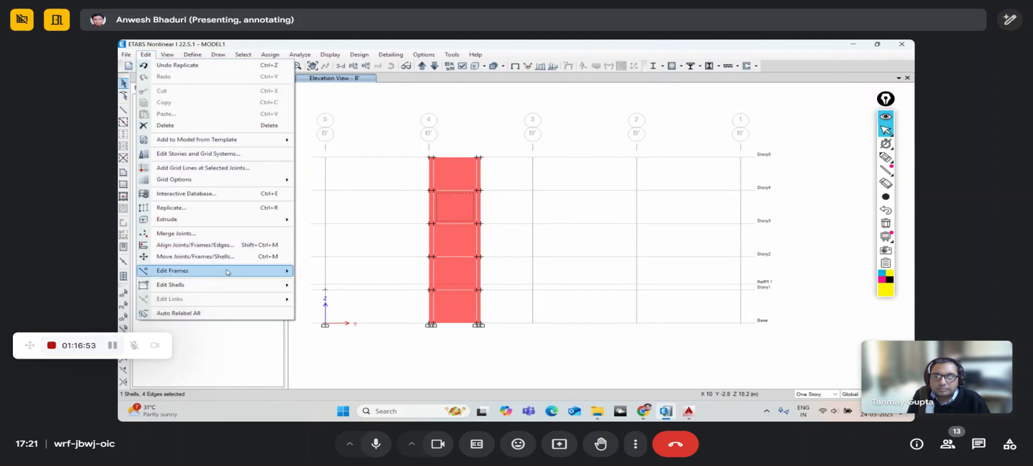
{"action": "mouse_move", "coordinate": [234, 286]}
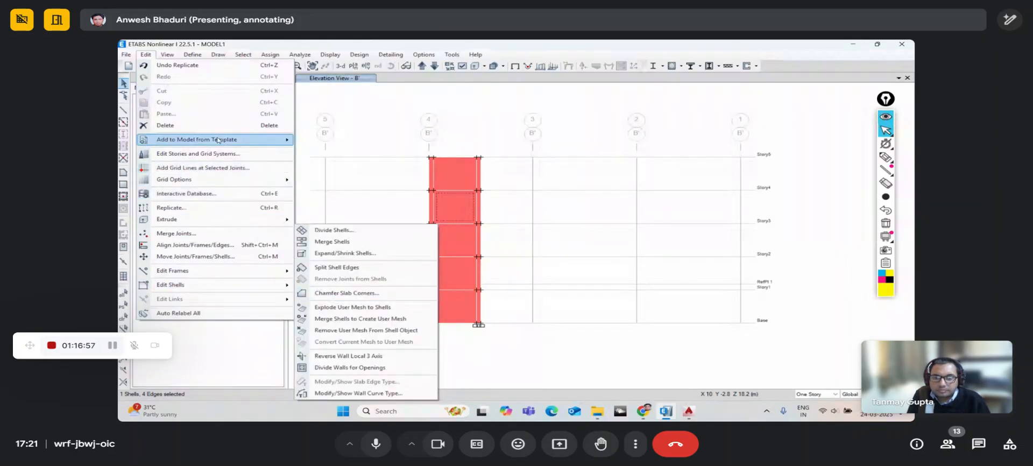
{"action": "left_click", "coordinate": [145, 54]}
{"action": "left_click", "coordinate": [218, 55]}
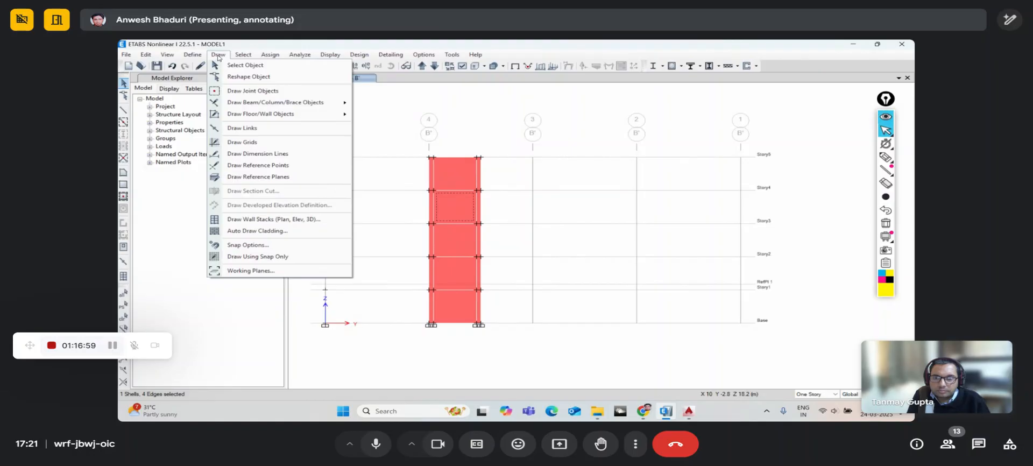
{"action": "left_click", "coordinate": [217, 56]}
{"action": "left_click", "coordinate": [221, 56]}
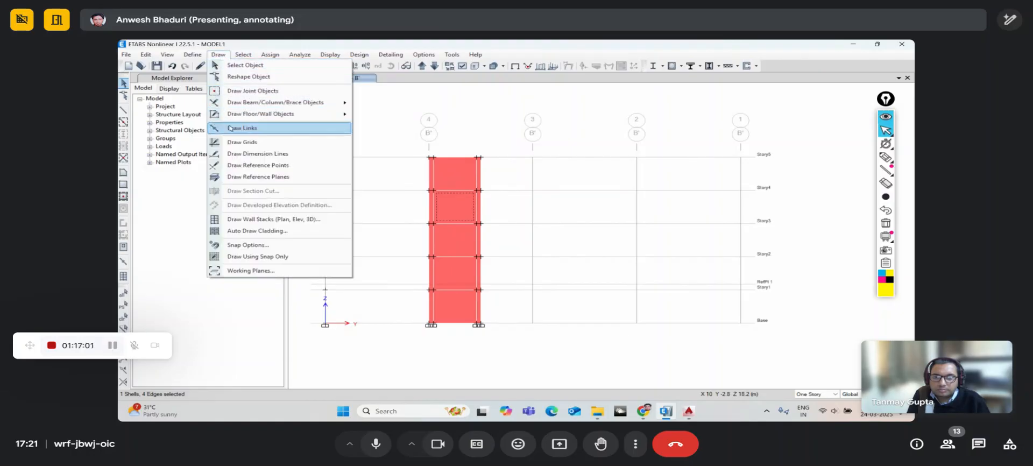
{"action": "mouse_move", "coordinate": [240, 115]}
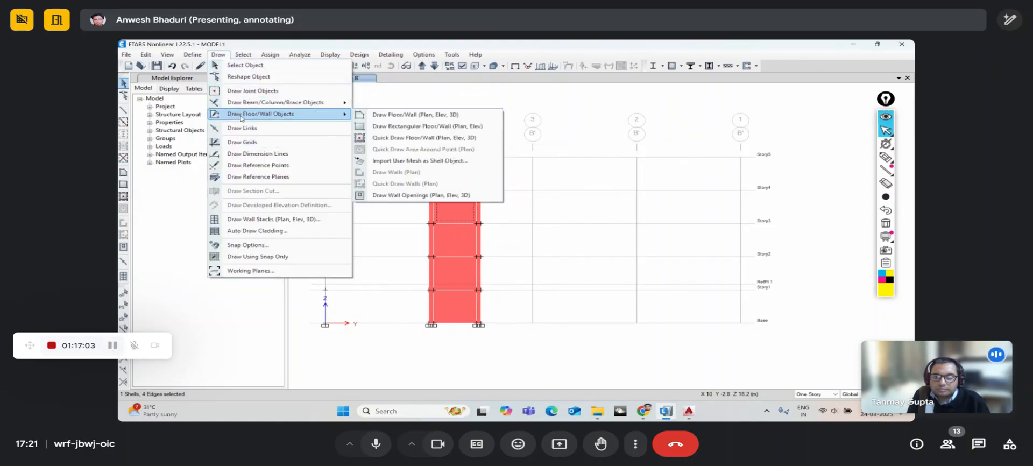
{"action": "left_click", "coordinate": [401, 196]}
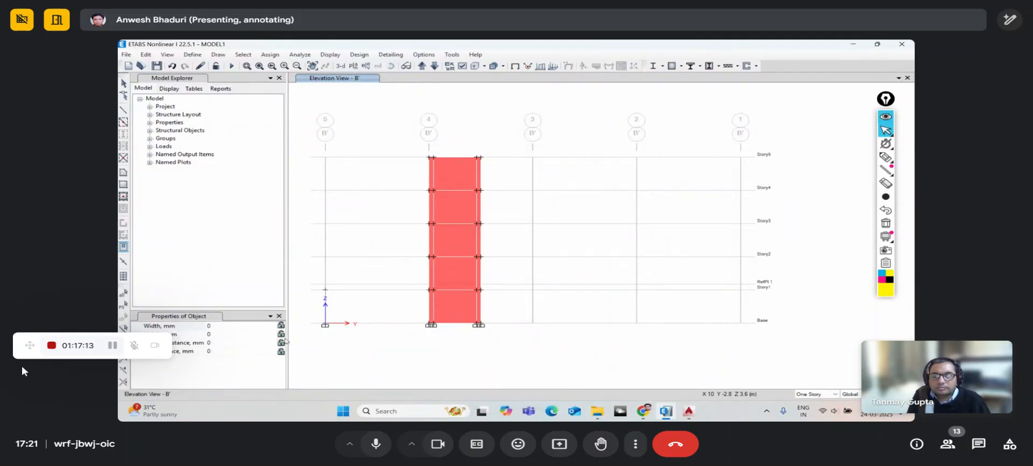
- Set an 1800 × 2400 mm opening 2000 mm from the left and place it in the Story2–Story3 panel
{"action": "left_click_drag", "start_coordinate": [29, 347], "coordinate": [24, 441]}
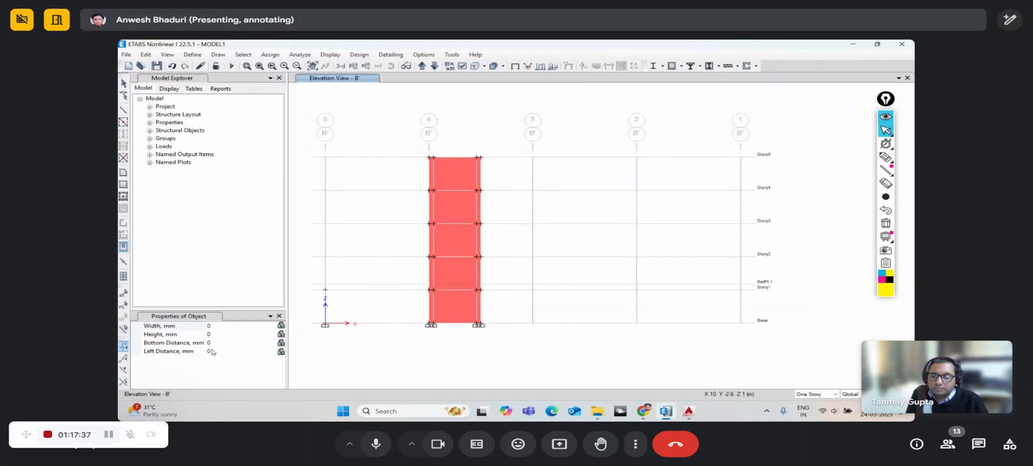
{"action": "left_click", "coordinate": [214, 343]}
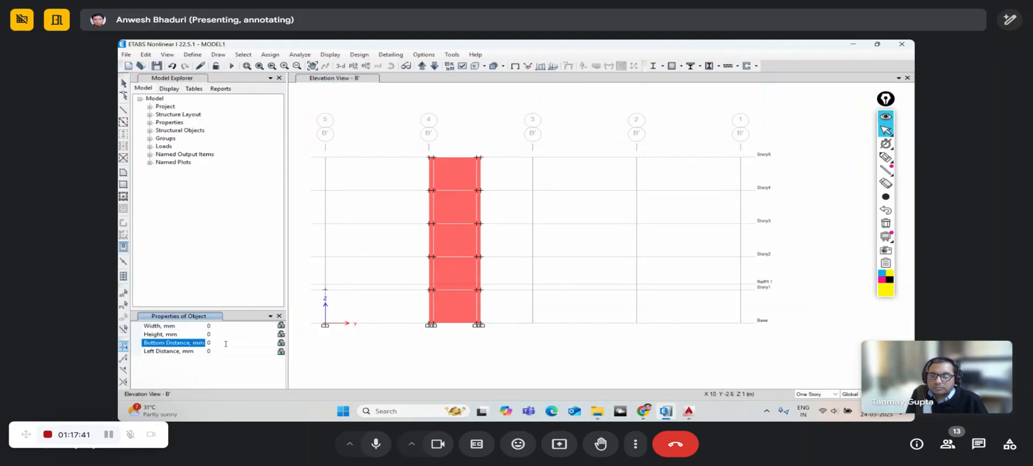
{"action": "left_click", "coordinate": [282, 345]}
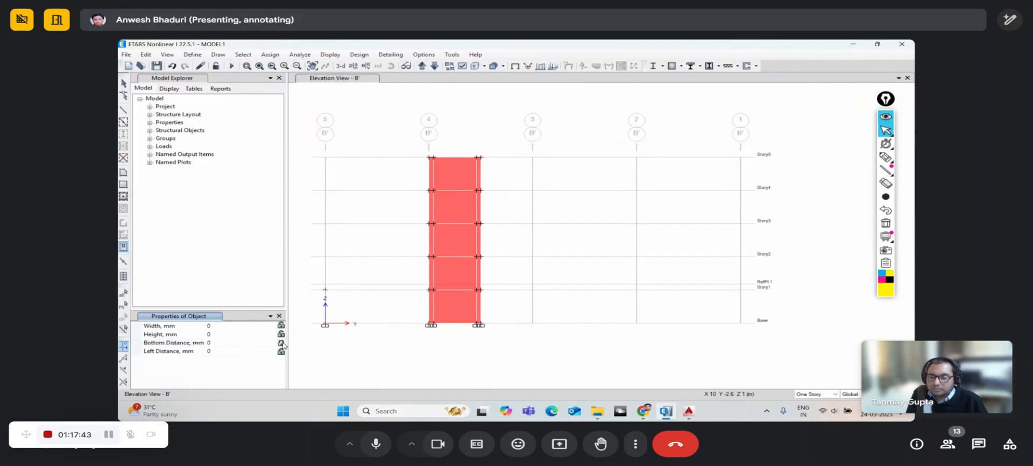
{"action": "left_click", "coordinate": [200, 351]}
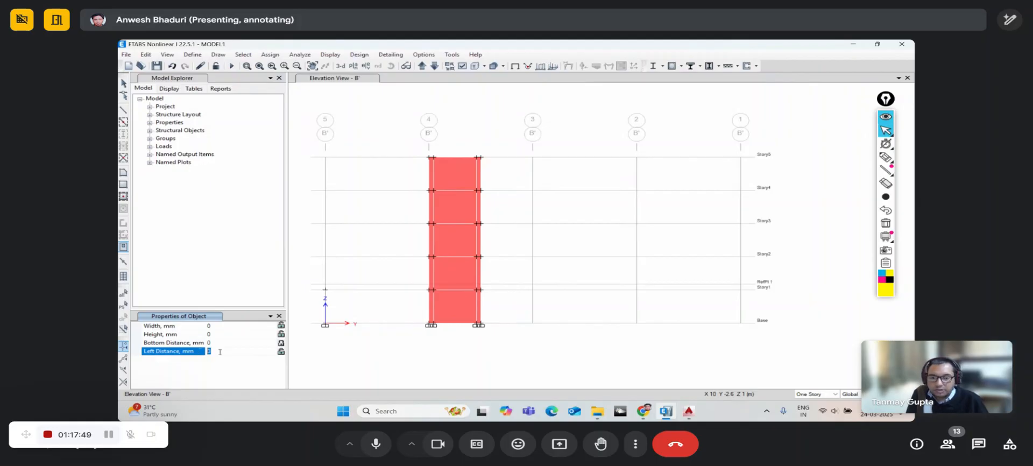
{"action": "type", "text": "2000"}
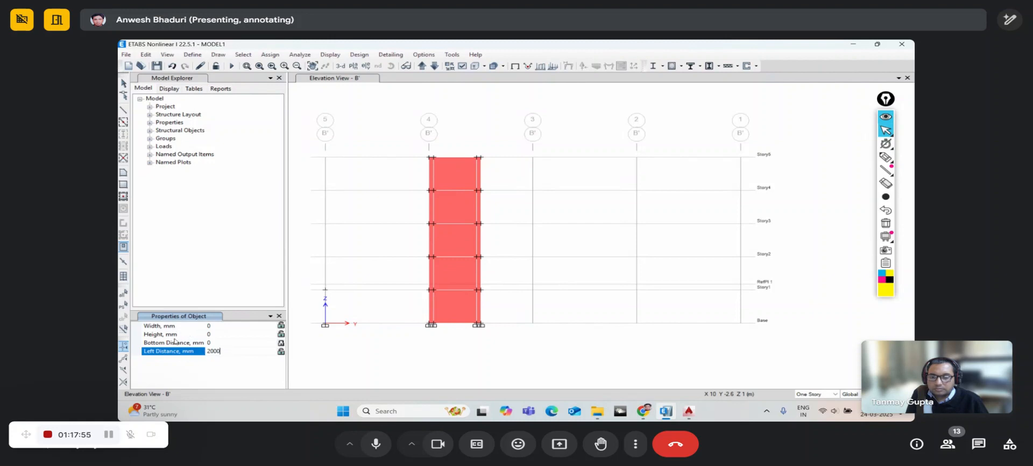
{"action": "left_click", "coordinate": [210, 334]}
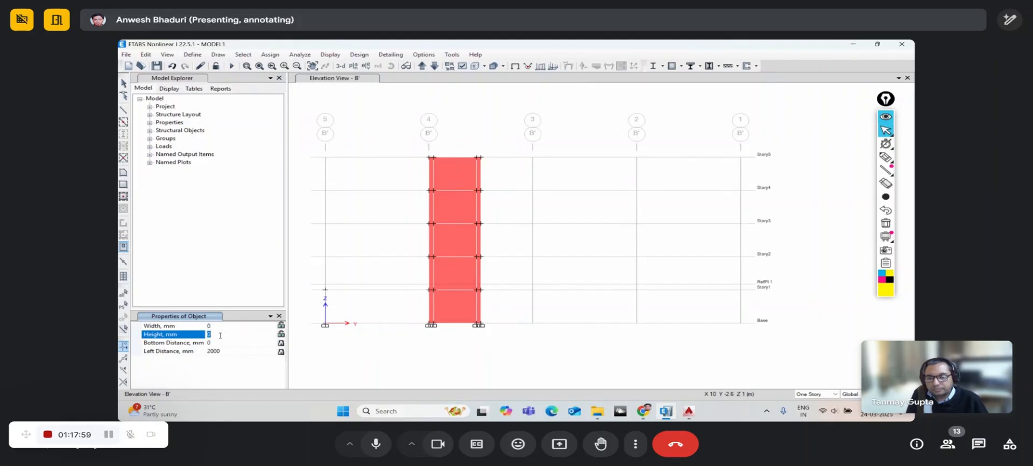
{"action": "type", "text": "245"}
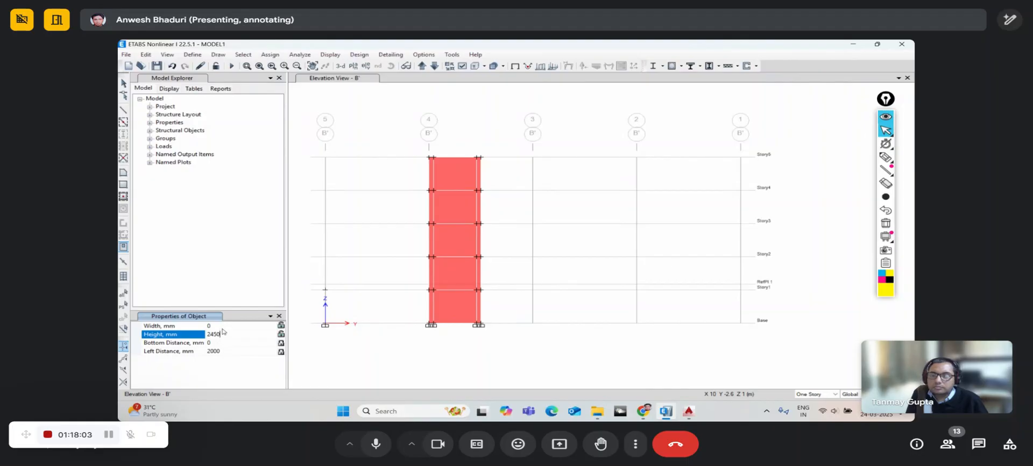
{"action": "left_click", "coordinate": [221, 326]}
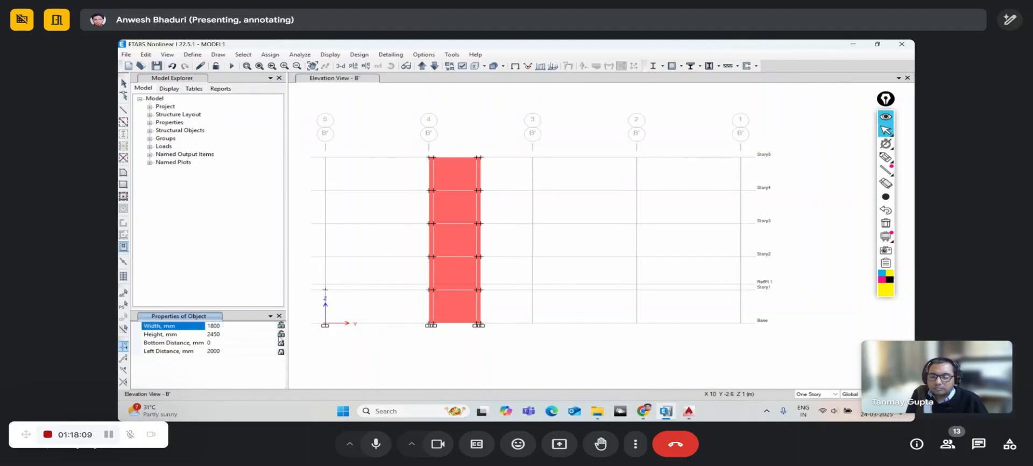
{"action": "key", "text": "Return"}
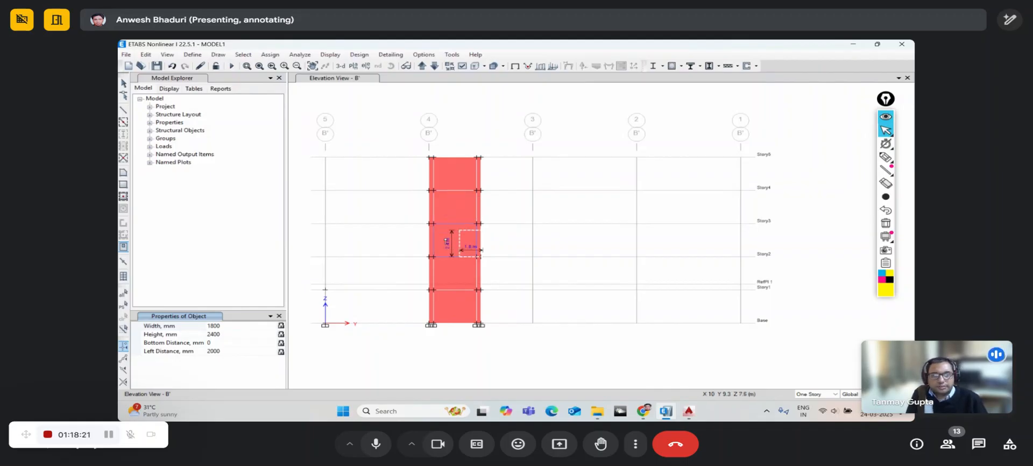
{"action": "scroll", "coordinate": [446, 242], "scroll_direction": "up", "scroll_amount": 3}
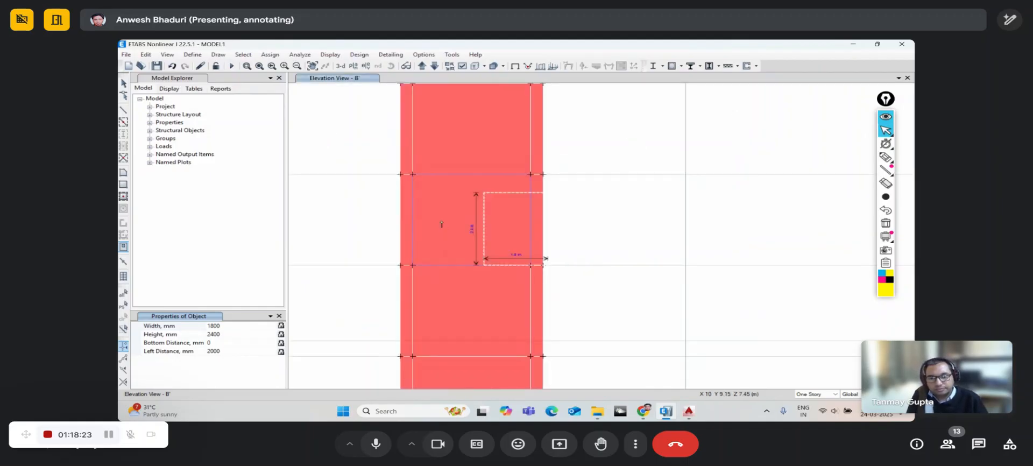
{"action": "left_click", "coordinate": [441, 224]}
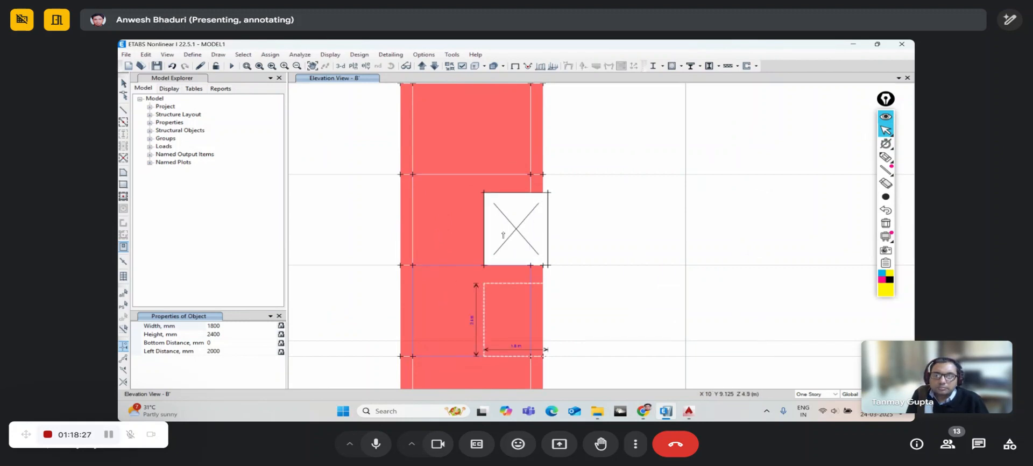
- Change the left distance to 1000 mm and place openings in the lower and upper panels
{"action": "left_click", "coordinate": [266, 352]}
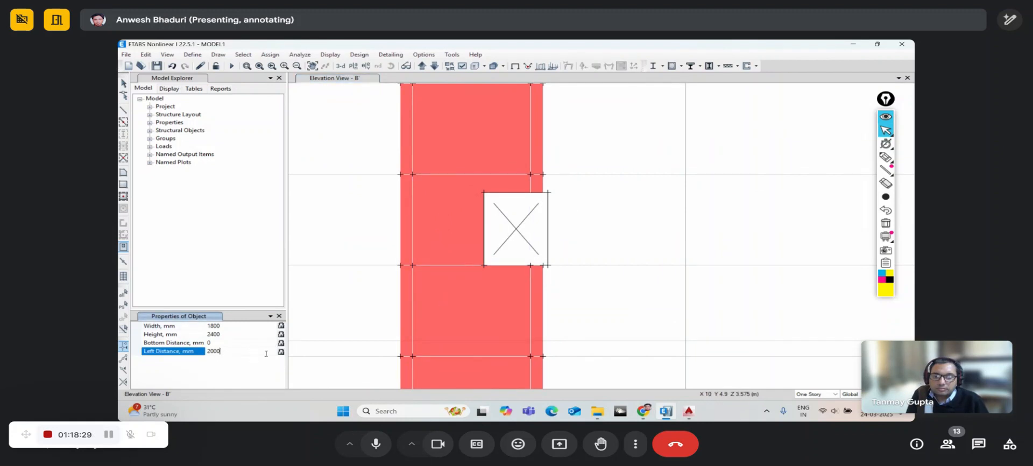
{"action": "key", "text": "Return"}
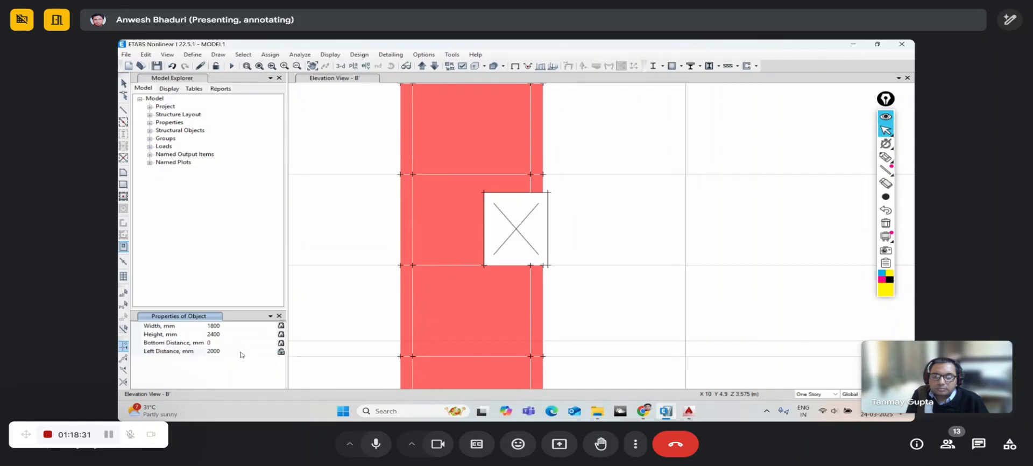
{"action": "left_click", "coordinate": [188, 350]}
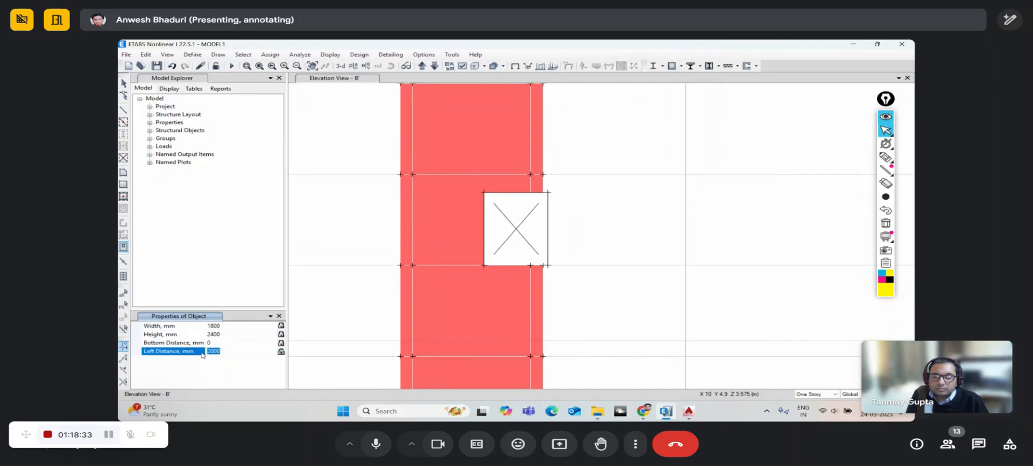
{"action": "type", "text": "1000"}
{"action": "key", "text": "Return"}
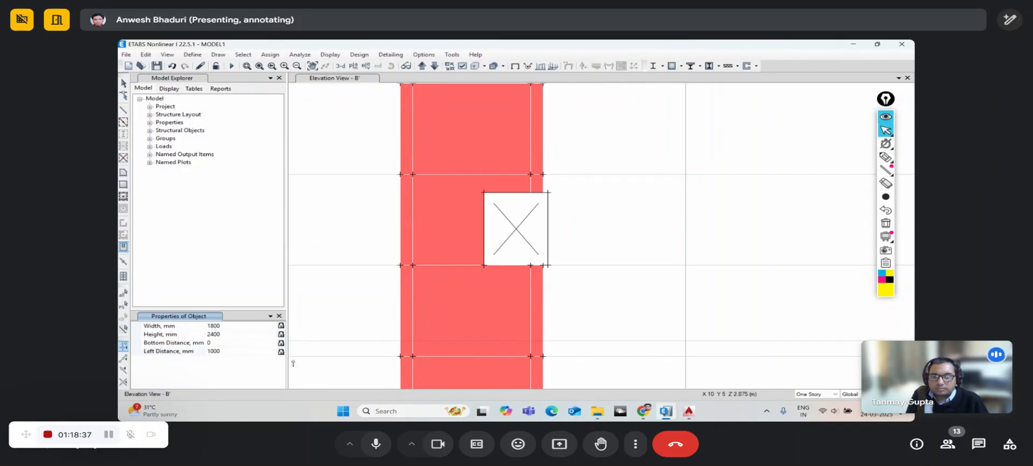
{"action": "left_click", "coordinate": [427, 337]}
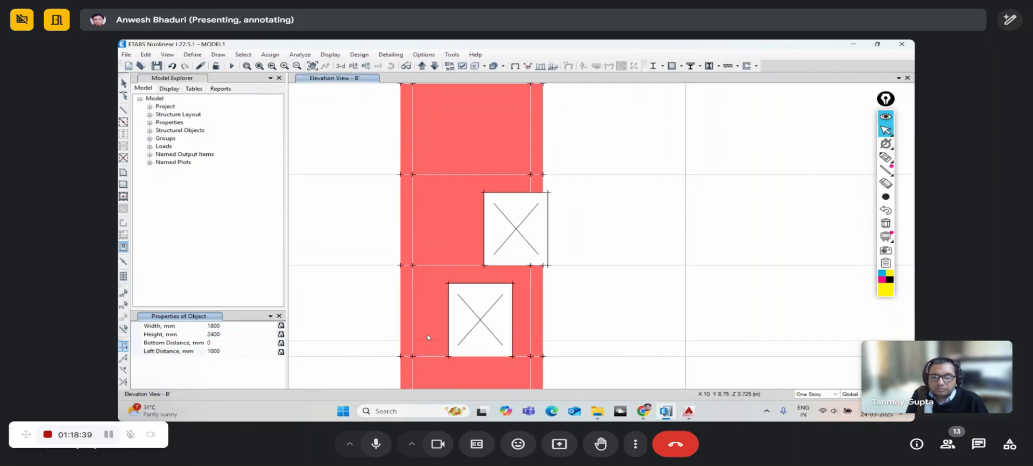
{"action": "middle_click_drag", "start_coordinate": [442, 151], "coordinate": [422, 225]}
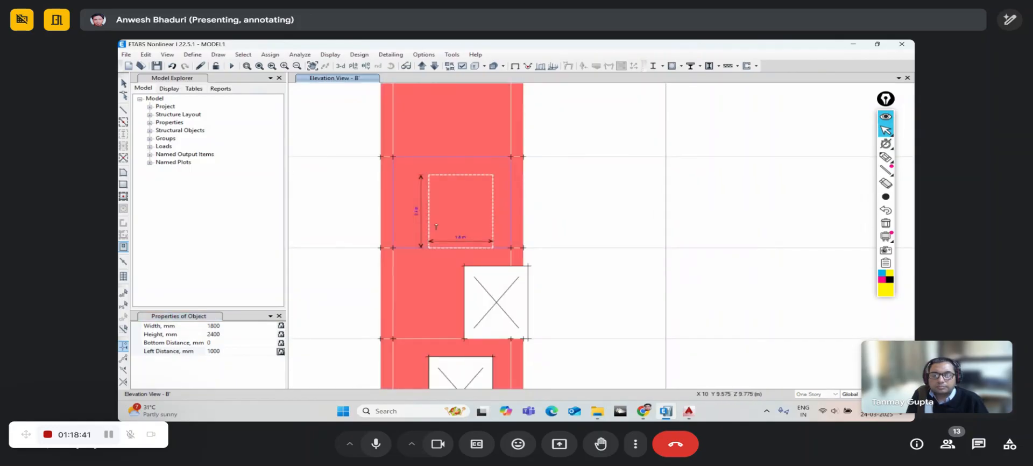
{"action": "left_click", "coordinate": [423, 225]}
{"action": "scroll", "coordinate": [446, 164], "scroll_direction": "down", "scroll_amount": 5}
{"action": "key", "text": "Escape"}
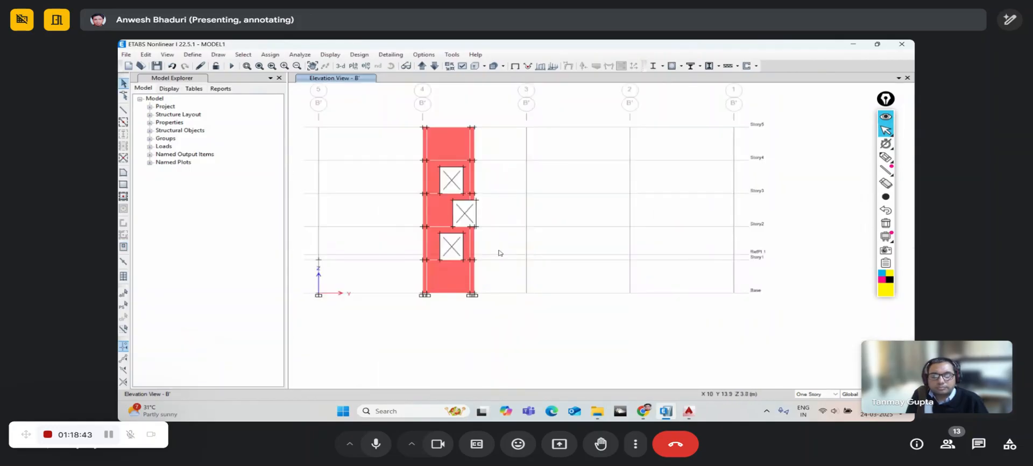
- Delete the offset middle opening in elevation B', then window-select the entire wall with its openings
{"action": "left_click", "coordinate": [462, 216]}
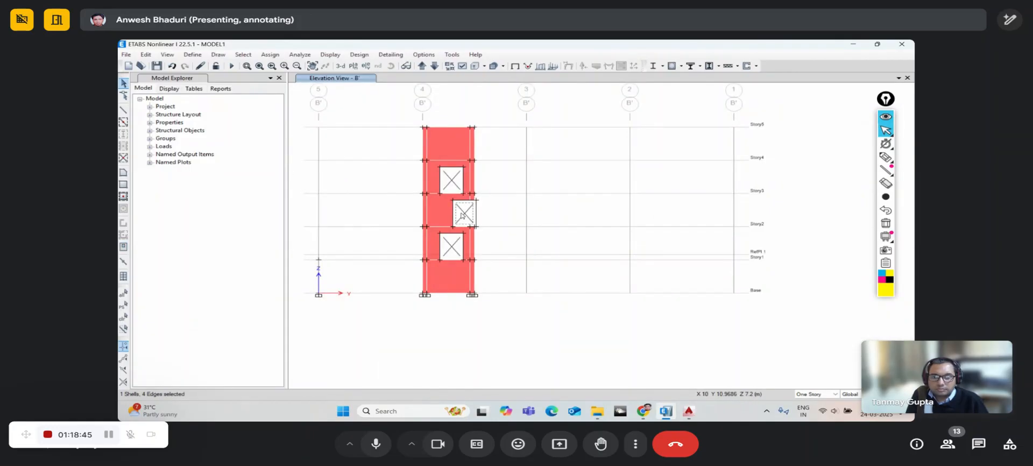
{"action": "key", "text": "Delete"}
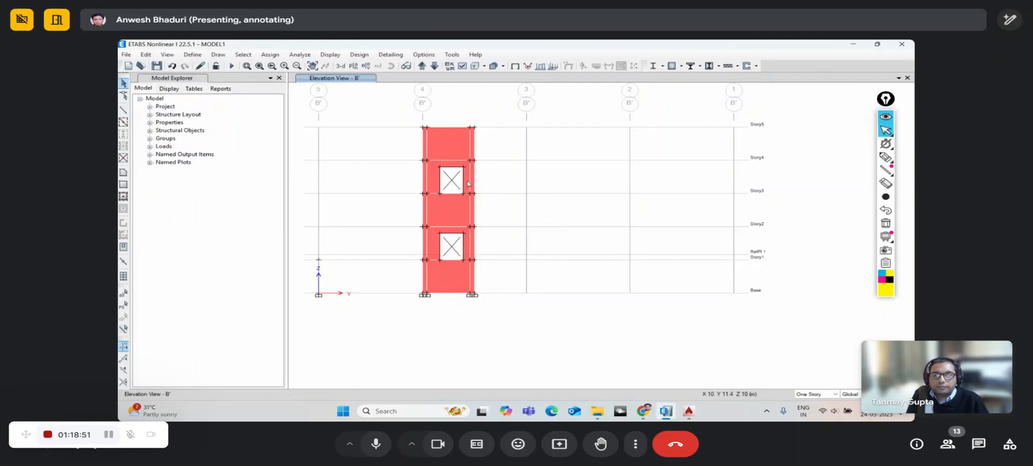
{"action": "scroll", "coordinate": [458, 182], "scroll_direction": "up", "scroll_amount": 3}
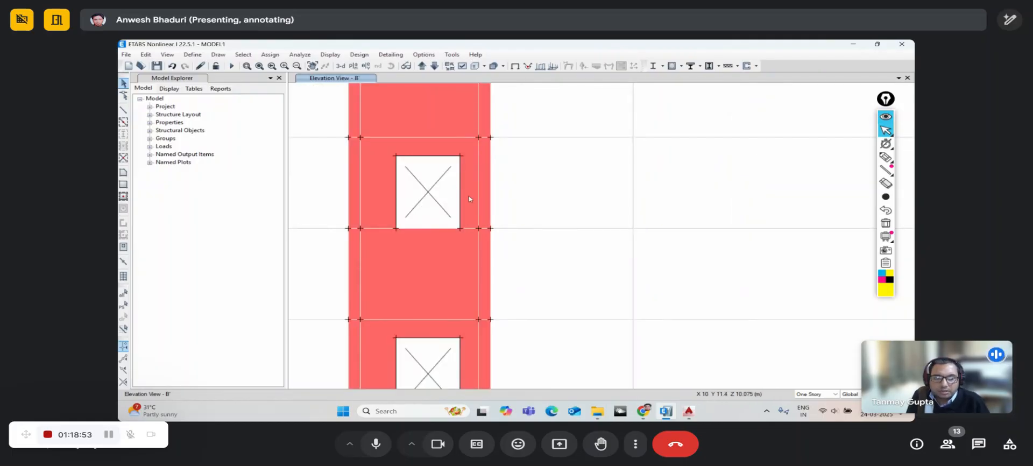
{"action": "left_click_drag", "start_coordinate": [469, 196], "coordinate": [384, 147]}
{"action": "scroll", "coordinate": [418, 182], "scroll_direction": "down", "scroll_amount": 3}
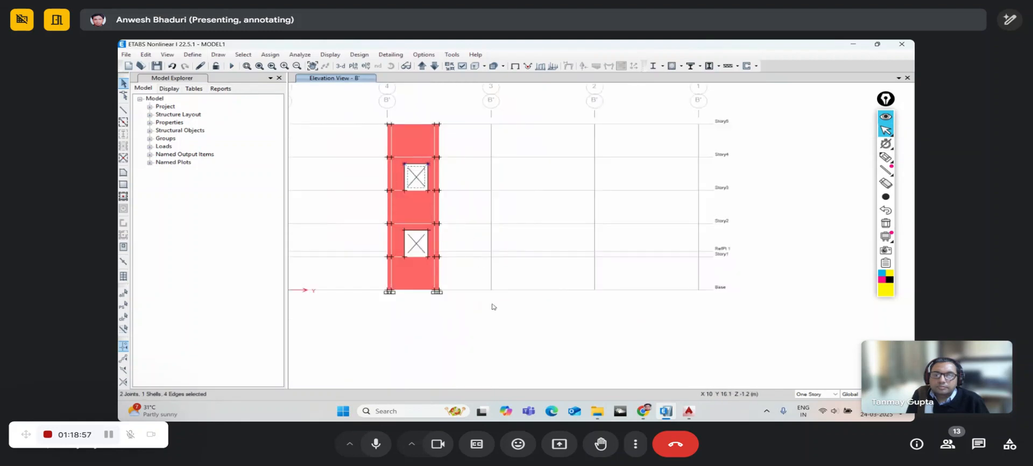
{"action": "key", "text": "Escape"}
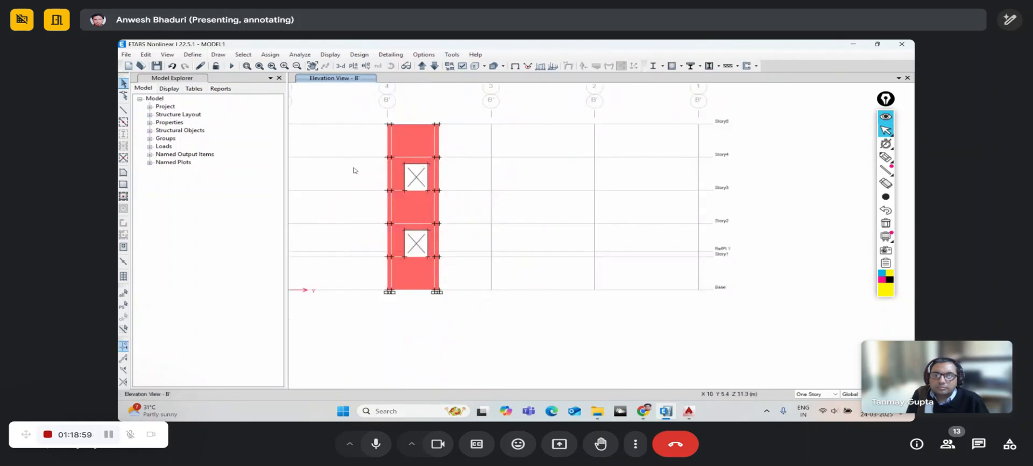
{"action": "left_click_drag", "start_coordinate": [488, 327], "coordinate": [346, 108]}
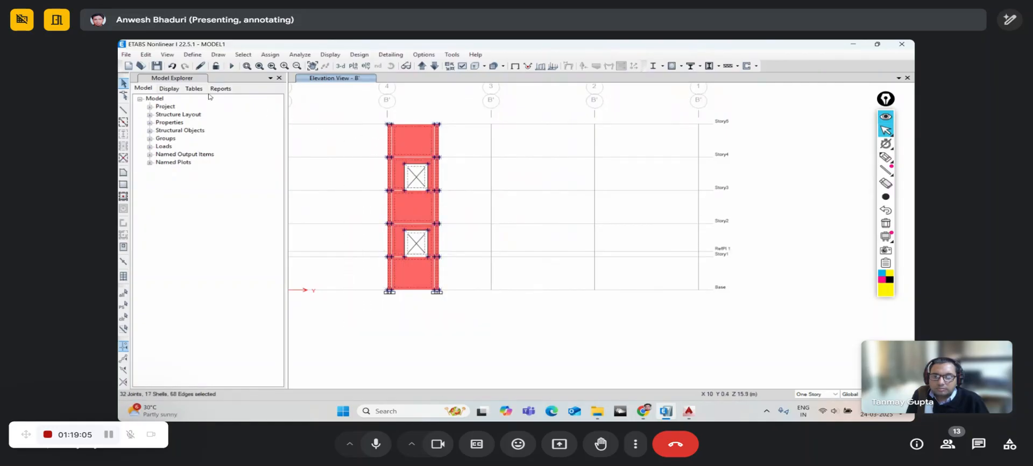
- Apply Edit Shells > Divide Walls for Openings to the B' wall and zoom in on the upper opening
{"action": "left_click", "coordinate": [146, 55]}
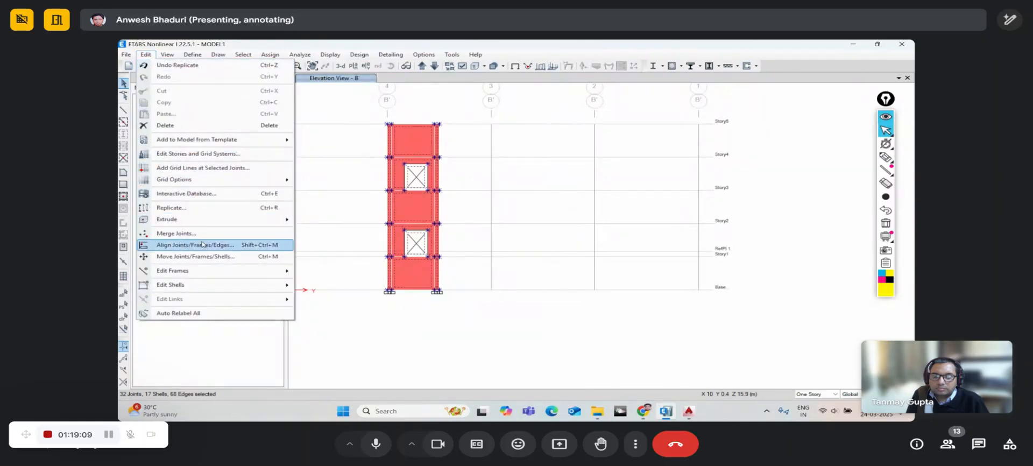
{"action": "mouse_move", "coordinate": [204, 286]}
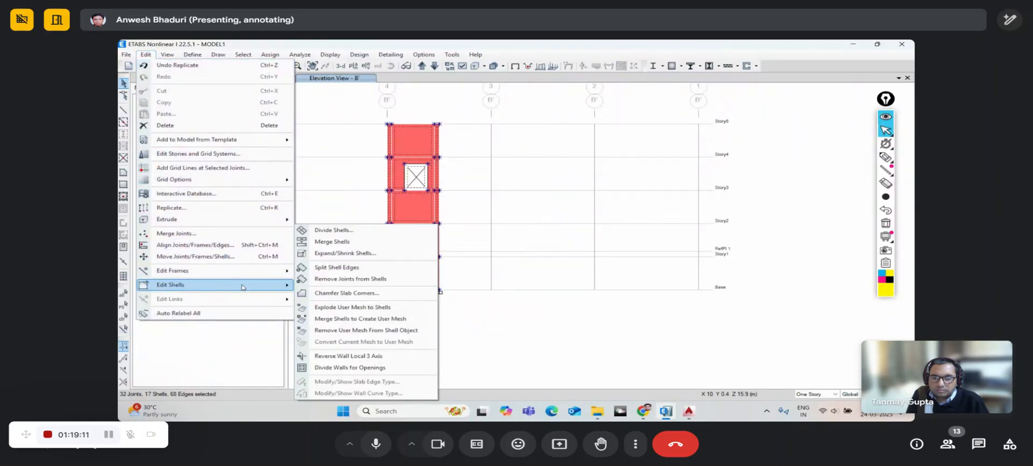
{"action": "left_click", "coordinate": [330, 368]}
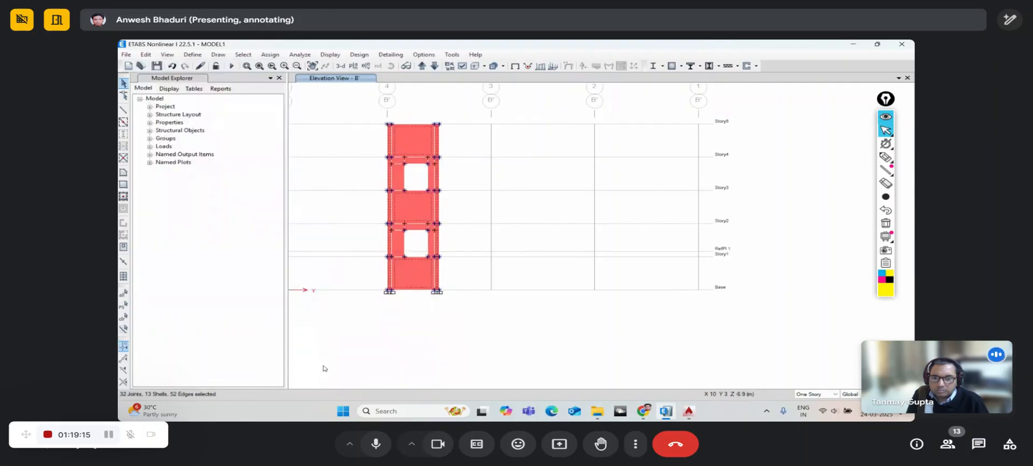
{"action": "scroll", "coordinate": [446, 176], "scroll_direction": "up", "scroll_amount": 3}
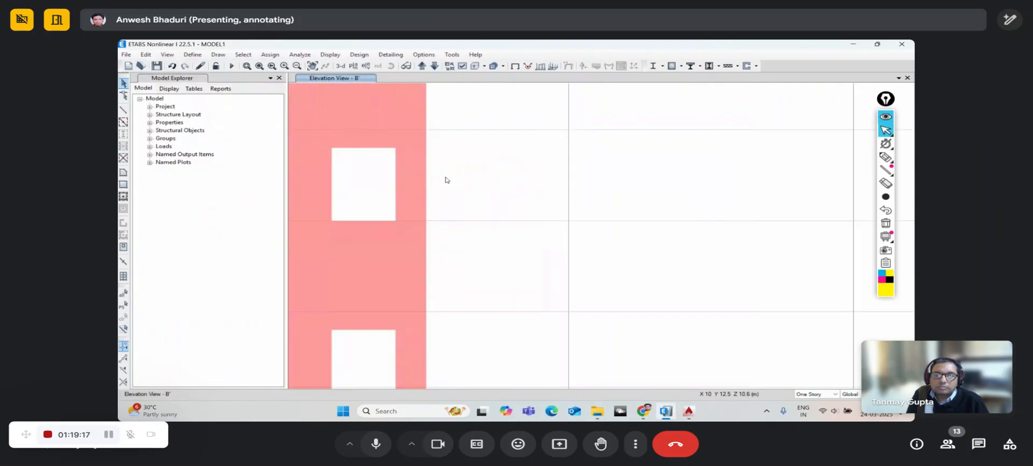
{"action": "middle_click_drag", "start_coordinate": [420, 186], "coordinate": [493, 198]}
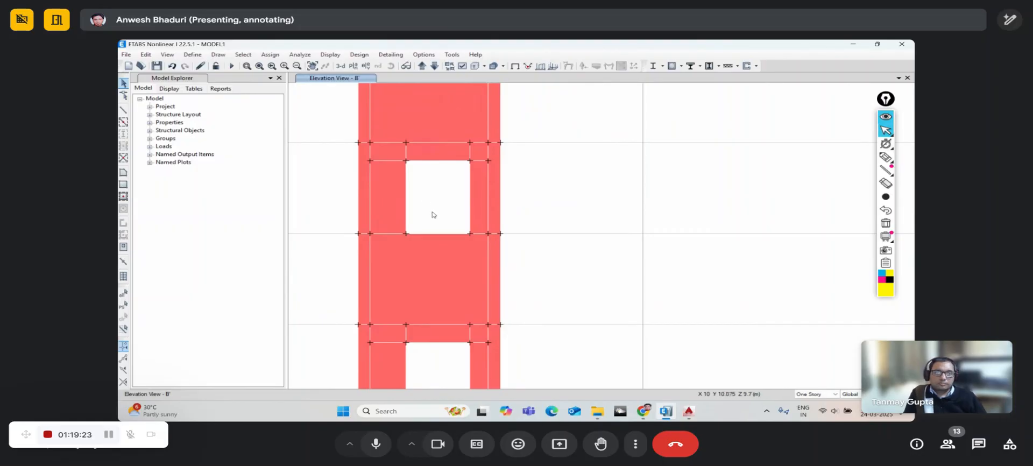
{"action": "scroll", "coordinate": [415, 164], "scroll_direction": "down", "scroll_amount": 3}
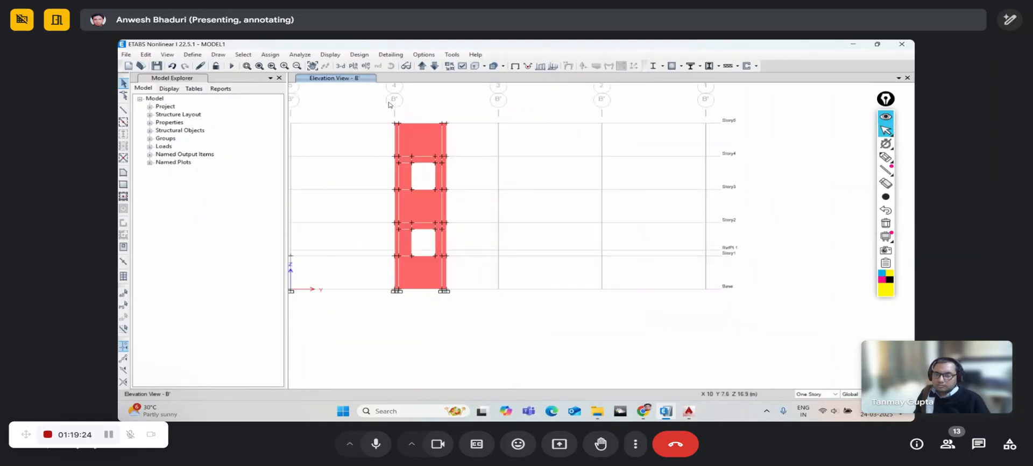
- Show the Story2 plan view
{"action": "left_click", "coordinate": [354, 68]}
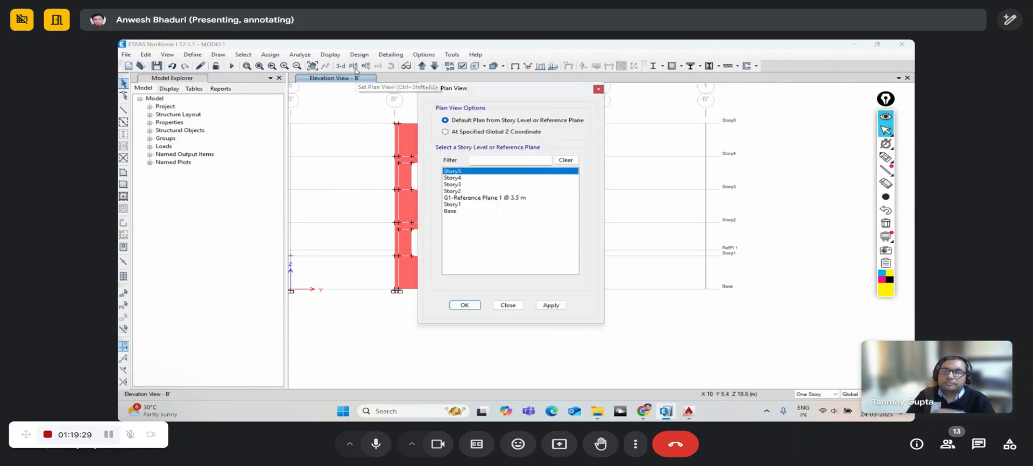
{"action": "left_click", "coordinate": [457, 191]}
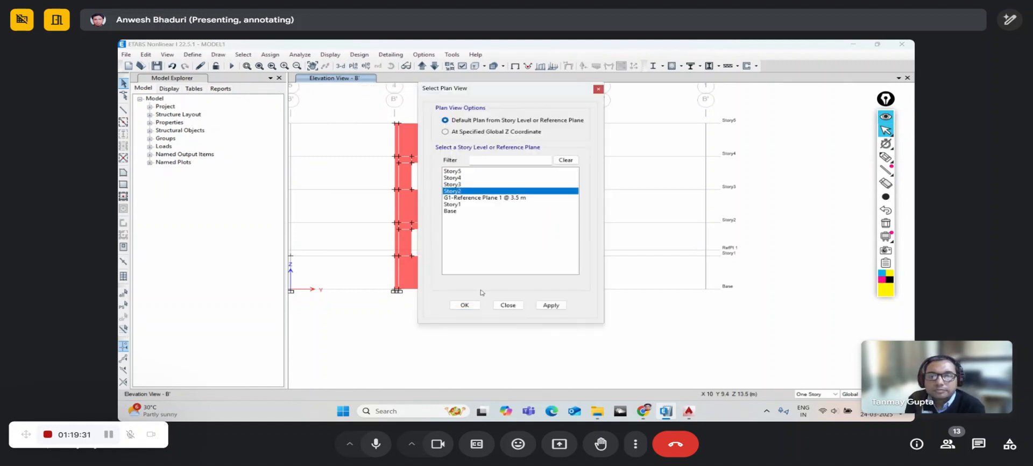
{"action": "left_click", "coordinate": [468, 306]}
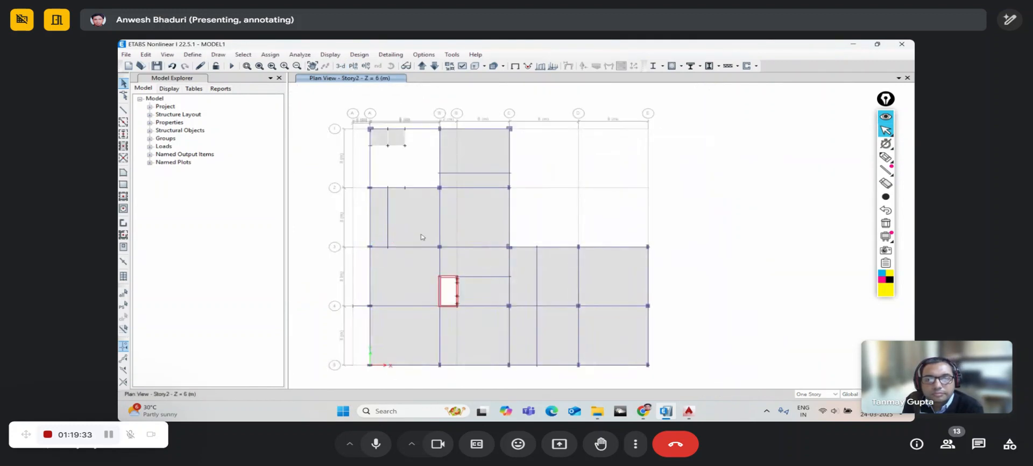
{"action": "scroll", "coordinate": [447, 201], "scroll_direction": "up", "scroll_amount": 3}
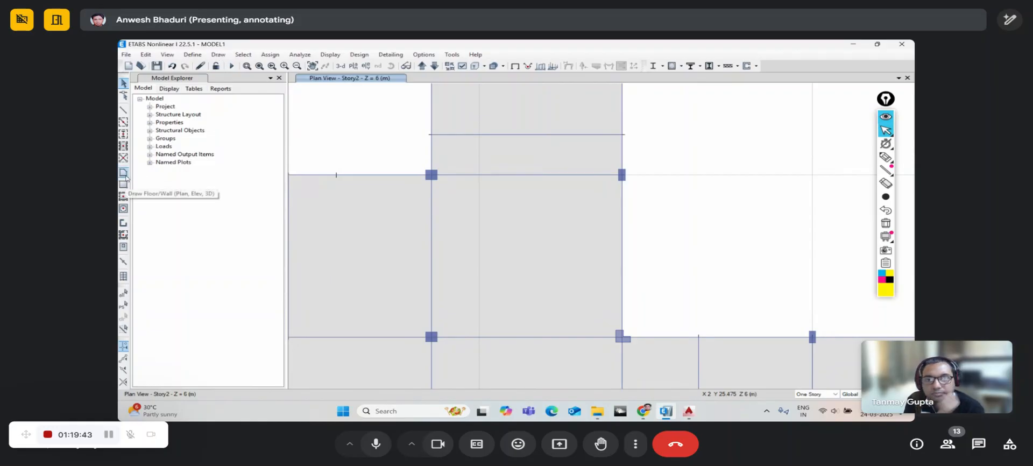
- Draw a four-cornered Opening area on the Story2 floor starting at column B-2
{"action": "left_click", "coordinate": [124, 173]}
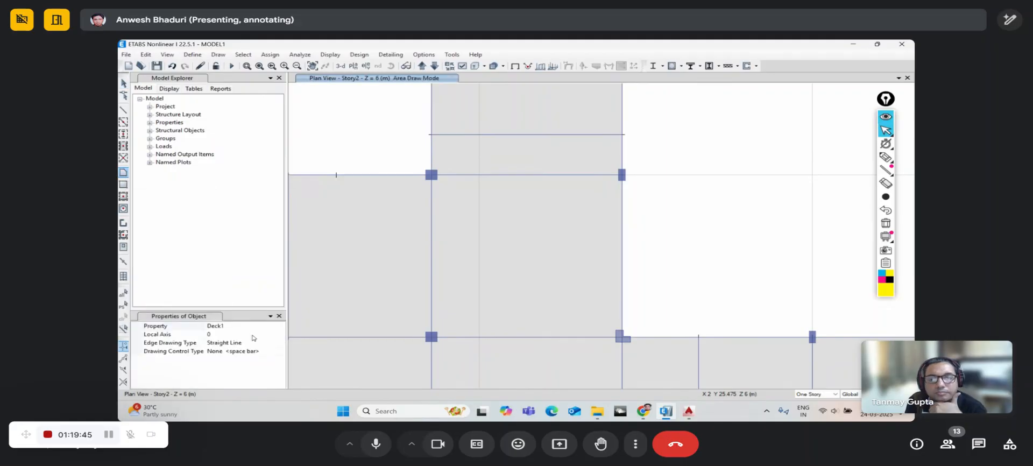
{"action": "left_click", "coordinate": [281, 328]}
{"action": "left_click", "coordinate": [280, 327]}
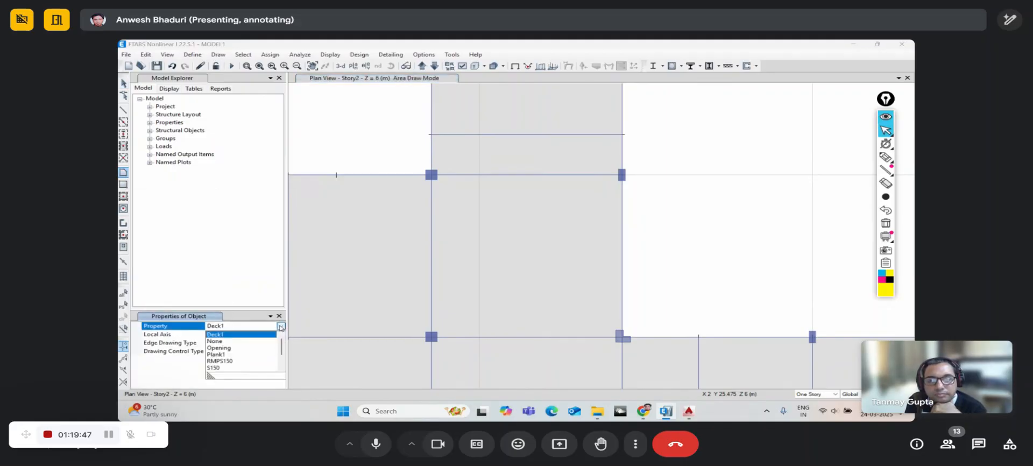
{"action": "left_click", "coordinate": [232, 351]}
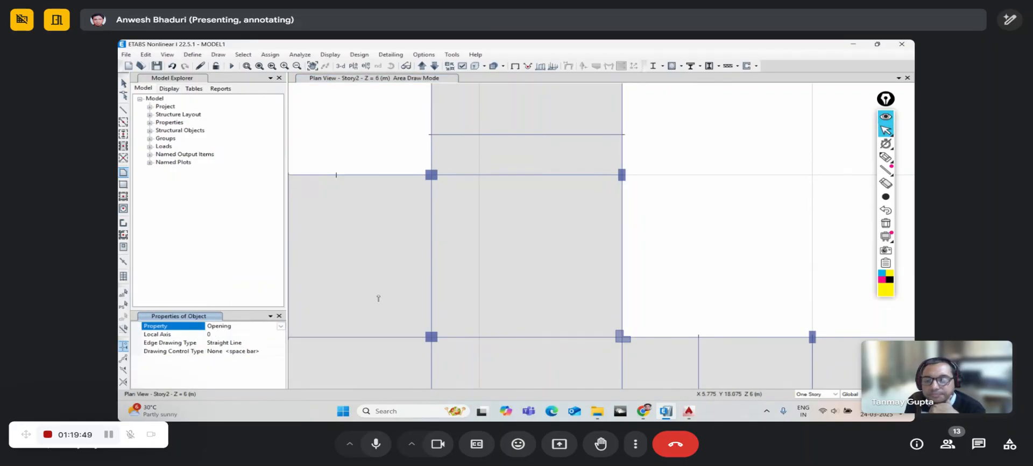
{"action": "middle_click_drag", "start_coordinate": [434, 291], "coordinate": [390, 298]}
{"action": "left_click", "coordinate": [388, 181]}
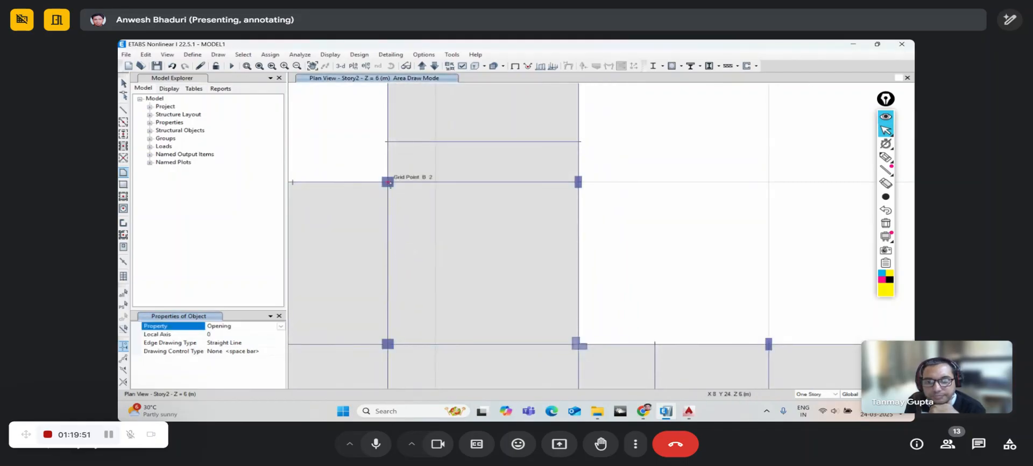
{"action": "left_click", "coordinate": [535, 223]}
{"action": "left_click", "coordinate": [510, 318]}
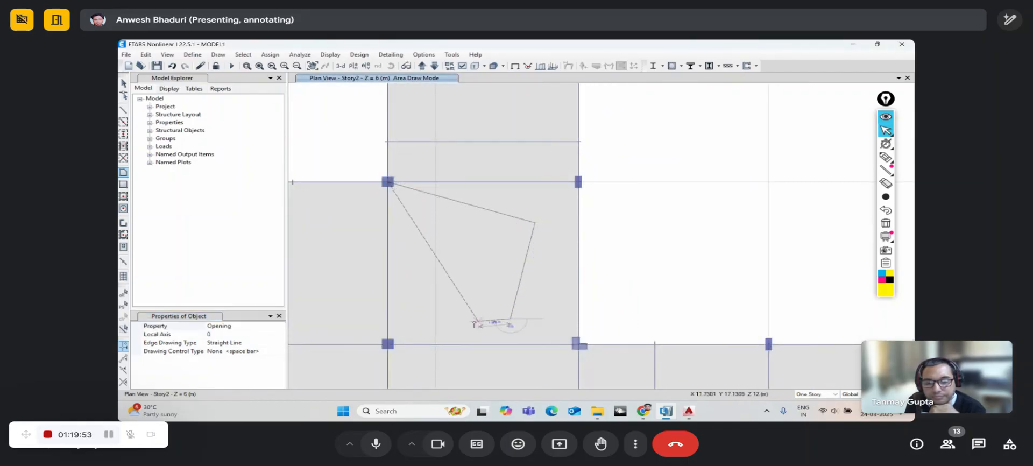
{"action": "left_click", "coordinate": [417, 314]}
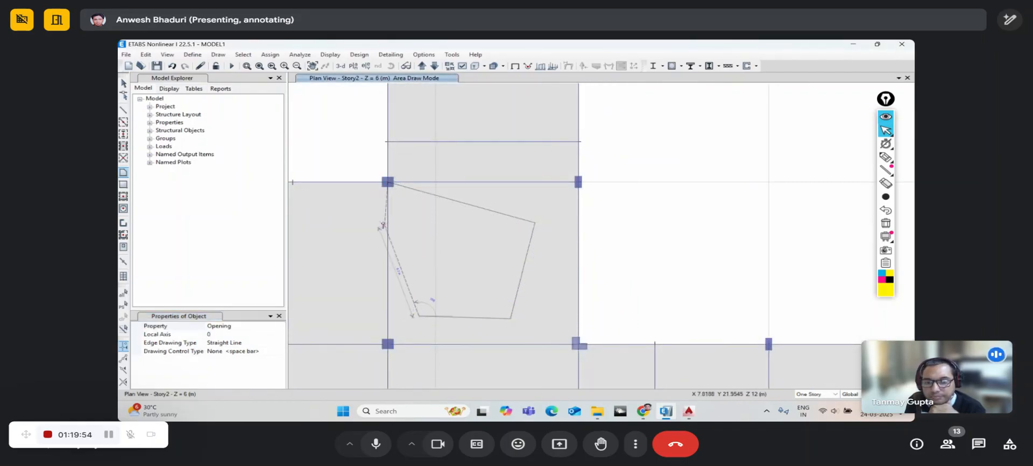
{"action": "left_click", "coordinate": [388, 182]}
- Check the new opening's object information, then select and delete the quadrilateral opening
{"action": "right_click", "coordinate": [491, 258]}
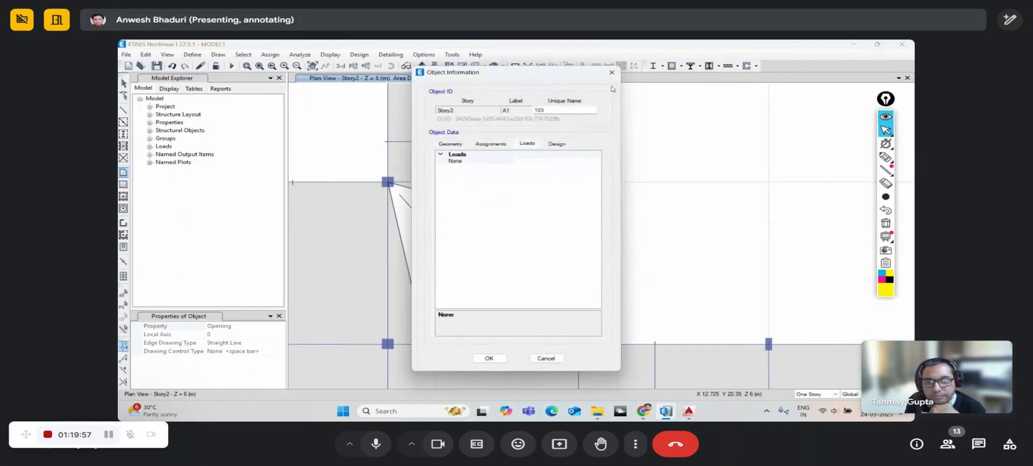
{"action": "key", "text": "Escape"}
{"action": "scroll", "coordinate": [483, 215], "scroll_direction": "down", "scroll_amount": 3}
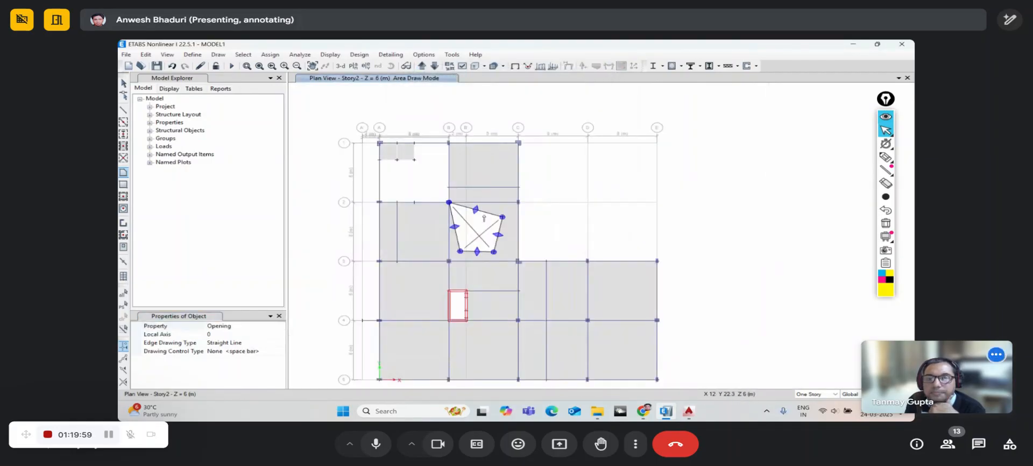
{"action": "key", "text": "Escape"}
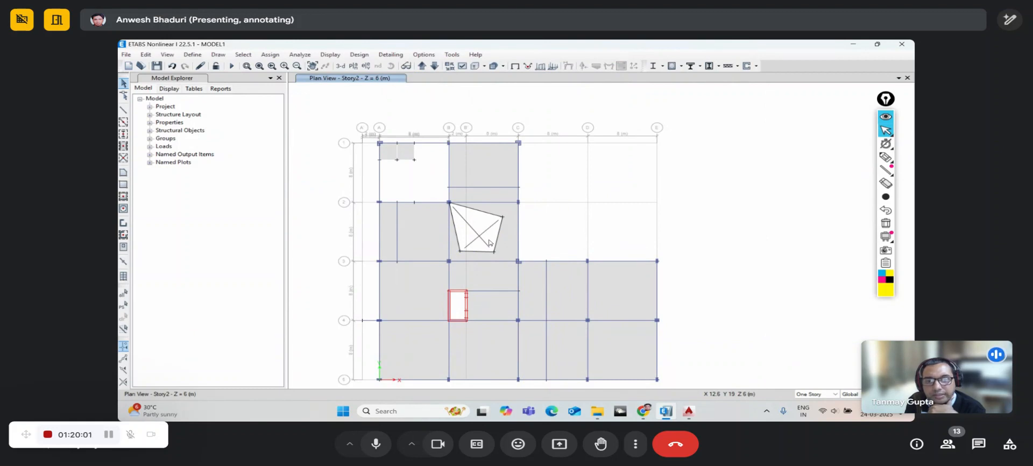
{"action": "left_click", "coordinate": [489, 242]}
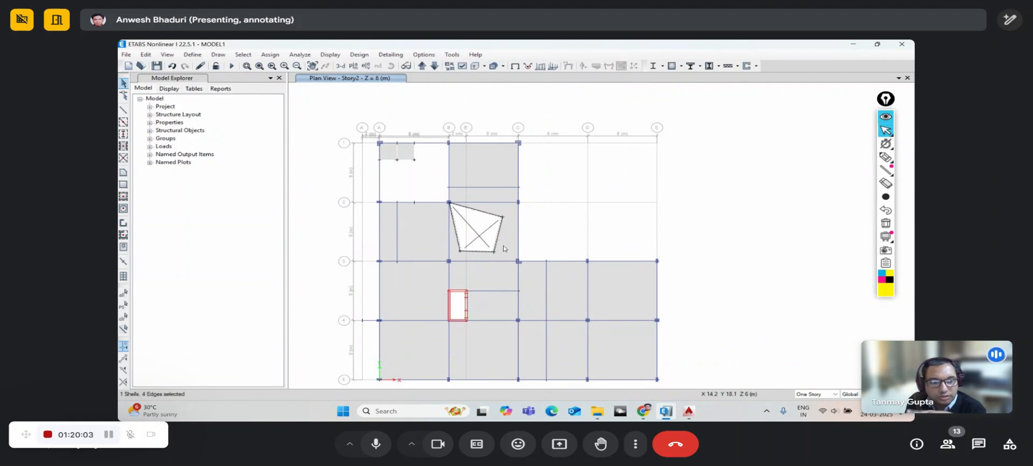
{"action": "left_click", "coordinate": [479, 234]}
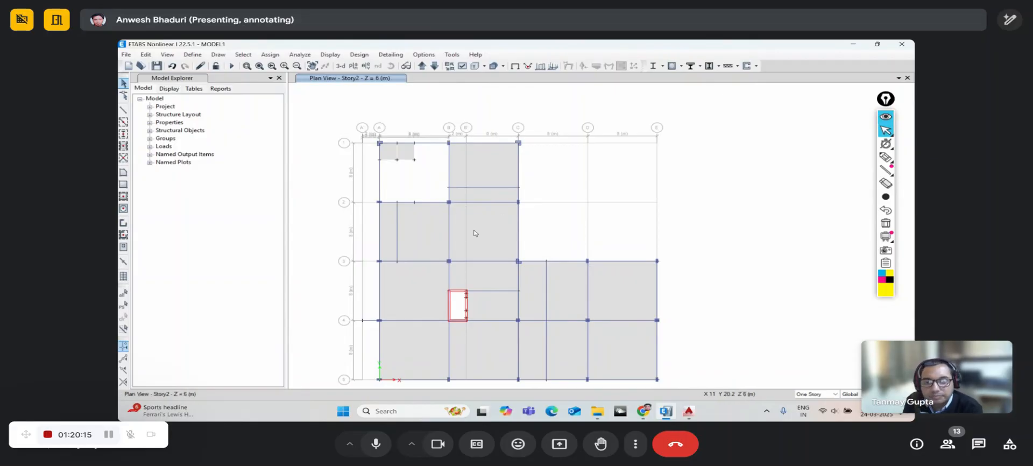
- Switch to the default 3-D view and orbit the building from several angles, ending facing its long front wall
{"action": "left_click", "coordinate": [345, 67]}
{"action": "left_click", "coordinate": [390, 65]}
{"action": "left_click_drag", "start_coordinate": [650, 246], "coordinate": [691, 283]}
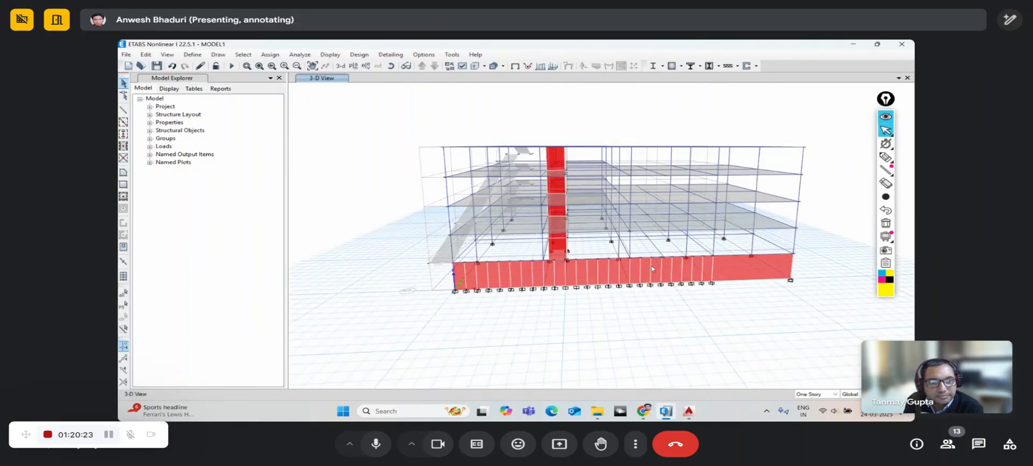
{"action": "left_click", "coordinate": [391, 66]}
{"action": "left_click_drag", "start_coordinate": [457, 254], "coordinate": [563, 282]}
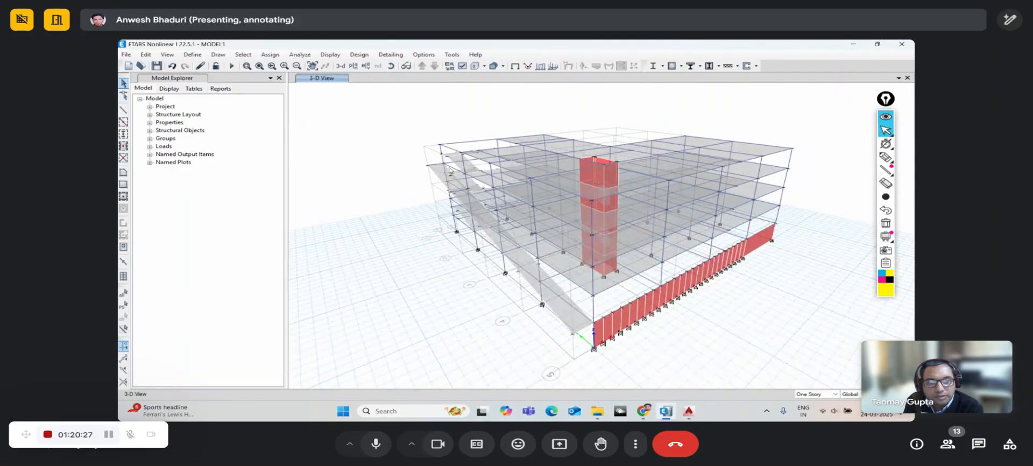
{"action": "left_click", "coordinate": [391, 69]}
{"action": "left_click_drag", "start_coordinate": [421, 251], "coordinate": [456, 227]}
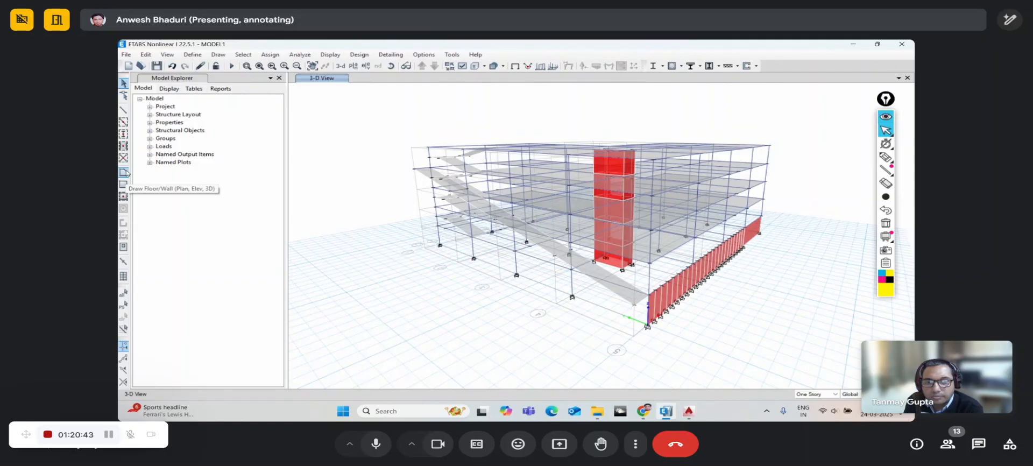
{"action": "left_click", "coordinate": [392, 67]}
{"action": "left_click_drag", "start_coordinate": [769, 308], "coordinate": [686, 331]}
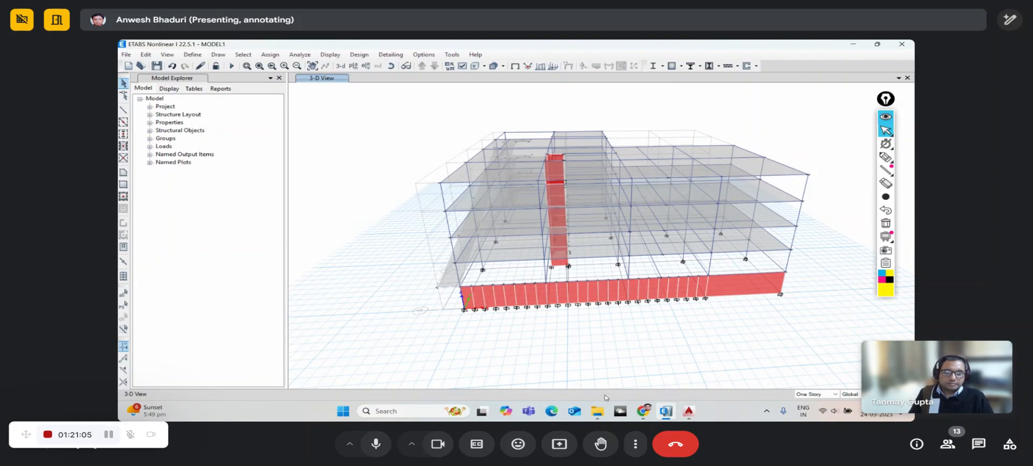
- Move File Explorer up to the csi-training solan folder, then return to ETABS
{"action": "left_click", "coordinate": [597, 411]}
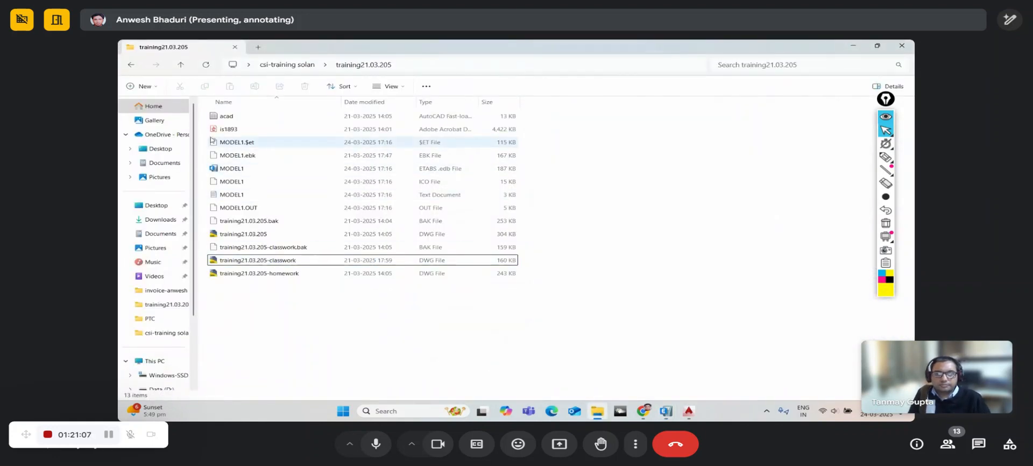
{"action": "left_click", "coordinate": [181, 65]}
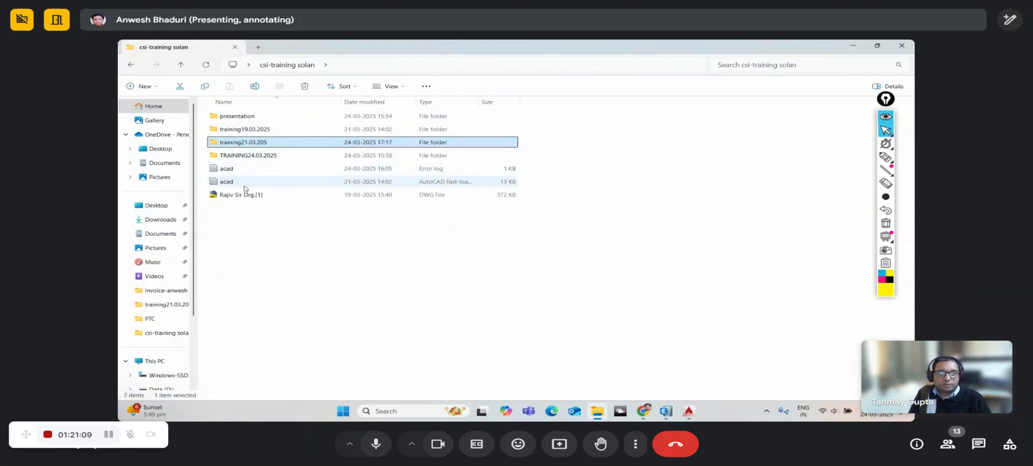
{"action": "left_click", "coordinate": [666, 412]}
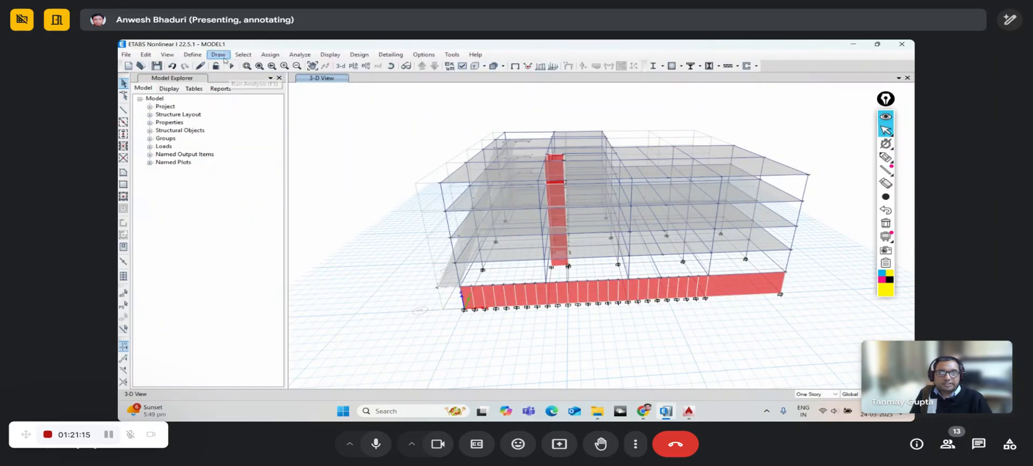
{"action": "left_click", "coordinate": [386, 68]}
{"action": "left_click_drag", "start_coordinate": [371, 171], "coordinate": [345, 169]}
{"action": "left_click", "coordinate": [193, 56]}
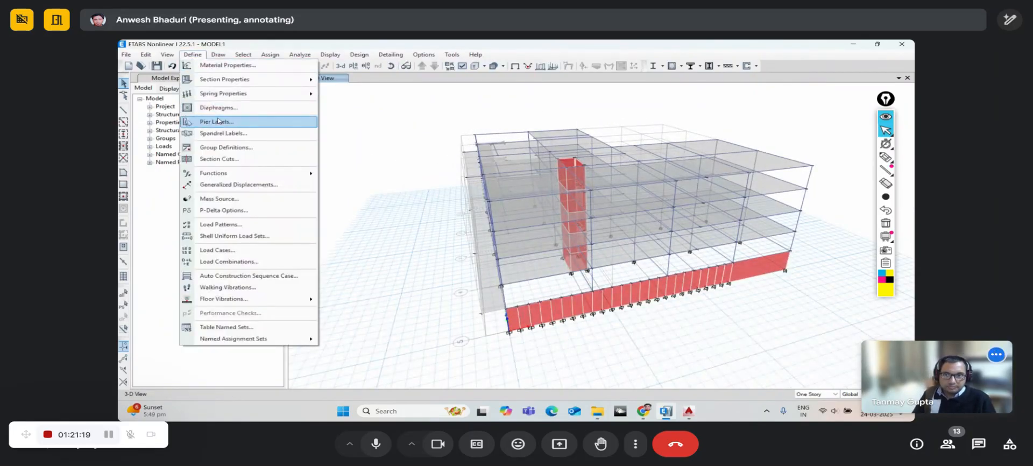
{"action": "left_click", "coordinate": [226, 225]}
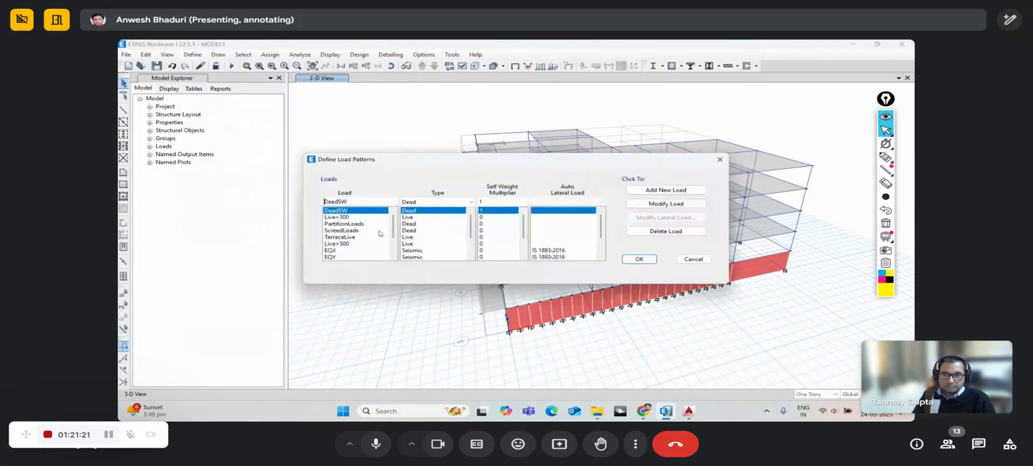
{"action": "scroll", "coordinate": [422, 245], "scroll_direction": "down", "scroll_amount": 2}
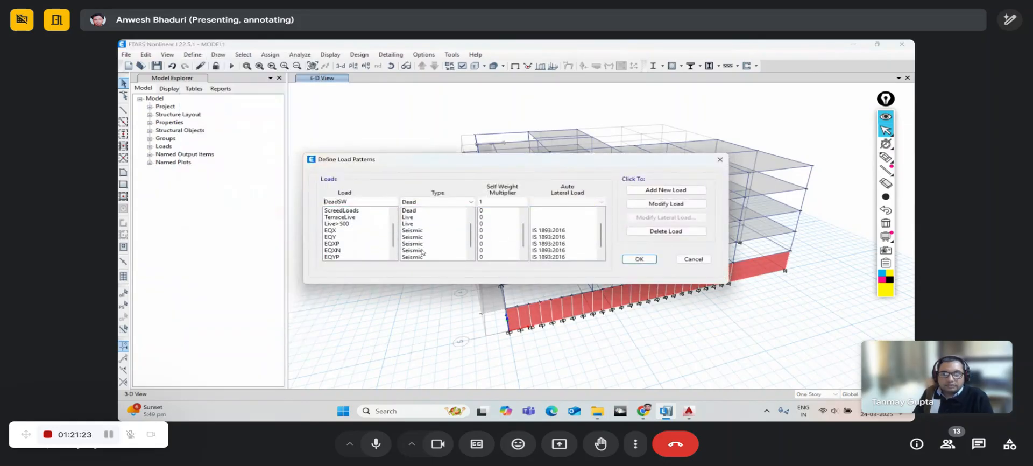
{"action": "left_click", "coordinate": [694, 258]}
{"action": "left_click", "coordinate": [192, 54]}
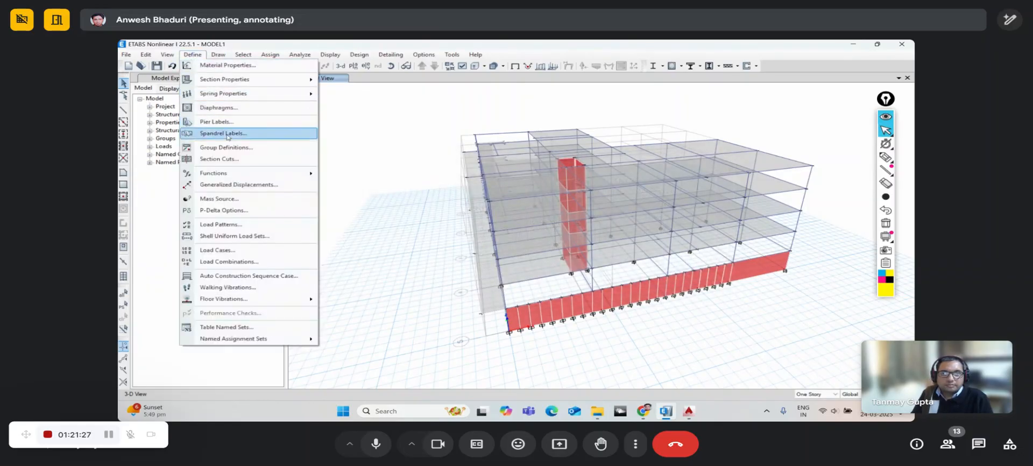
{"action": "left_click", "coordinate": [236, 199]}
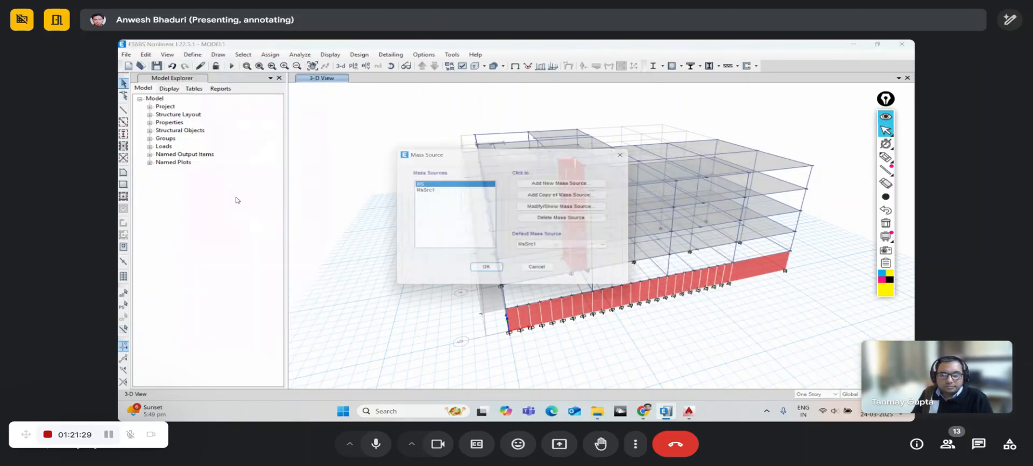
{"action": "left_click", "coordinate": [554, 207]}
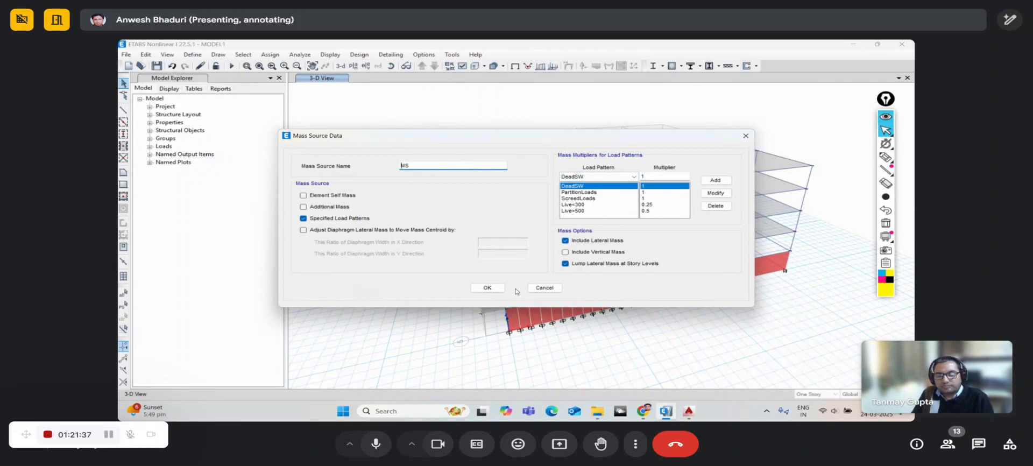
{"action": "left_click", "coordinate": [545, 288]}
{"action": "left_click", "coordinate": [487, 271]}
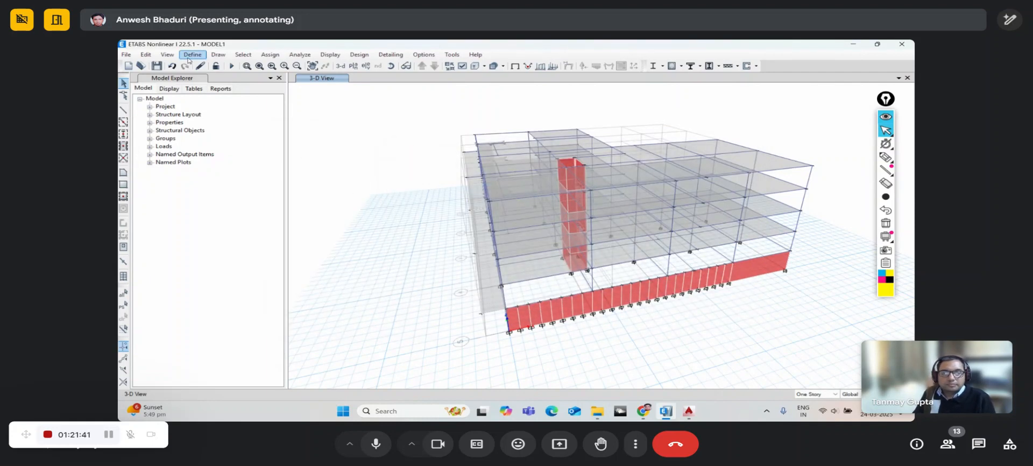
{"action": "left_click", "coordinate": [189, 56]}
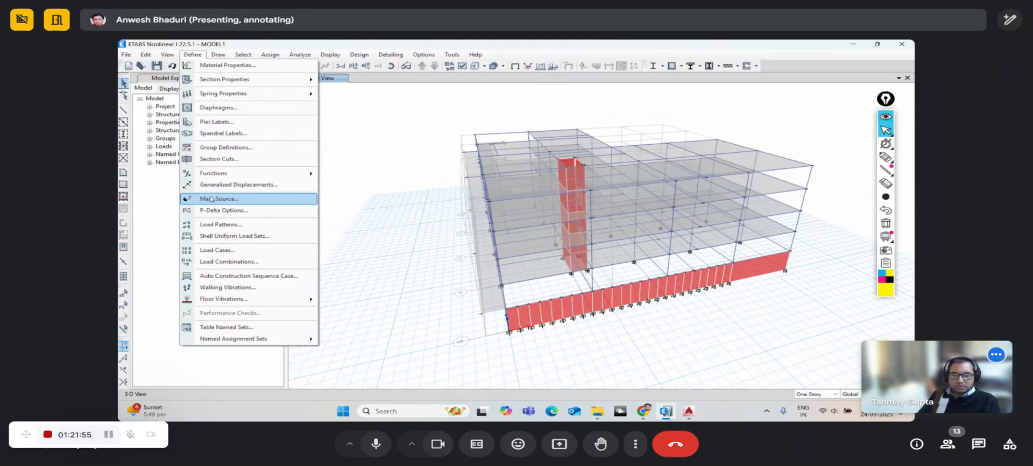
- Select all 25 LW230 wall panels using selection by wall section properties
{"action": "left_click", "coordinate": [372, 42]}
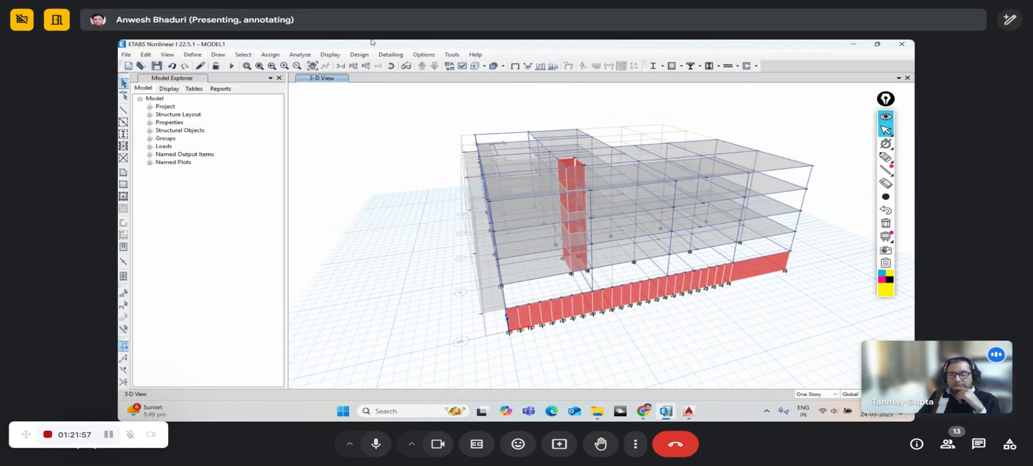
{"action": "left_click", "coordinate": [391, 65]}
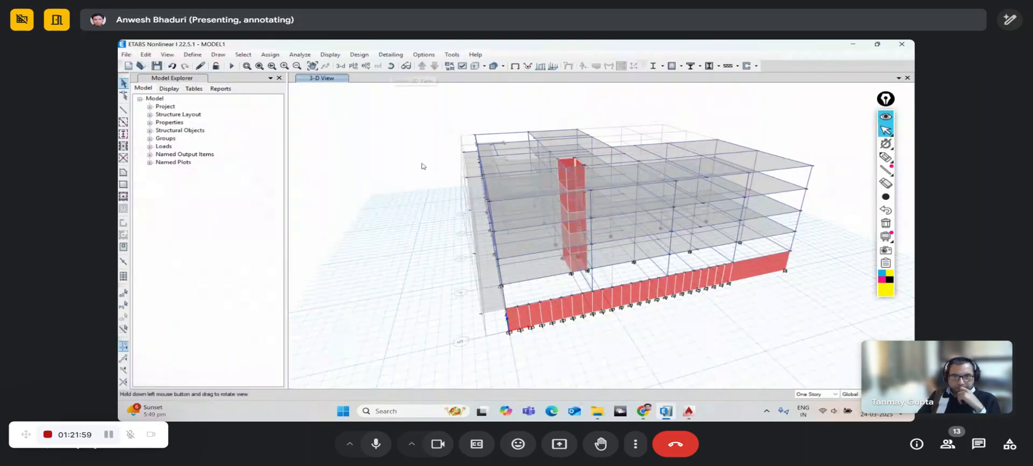
{"action": "left_click_drag", "start_coordinate": [422, 167], "coordinate": [653, 305]}
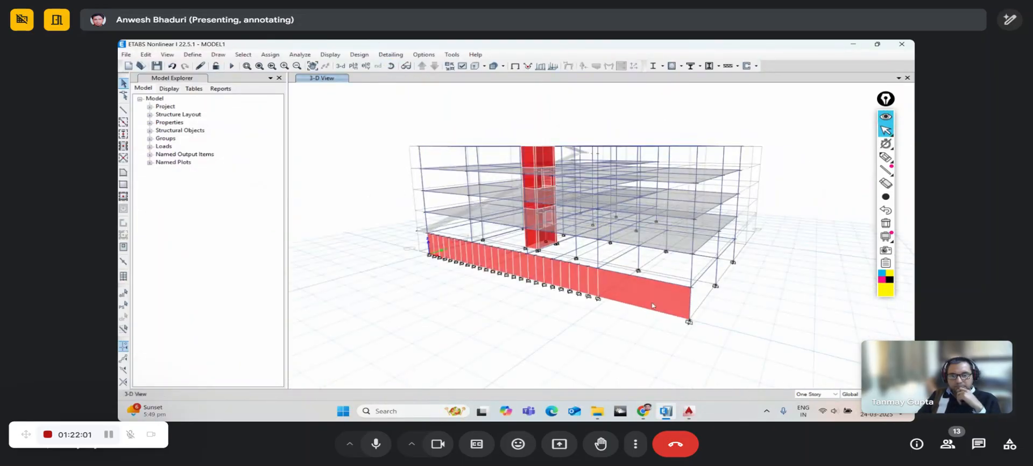
{"action": "left_click", "coordinate": [243, 54]}
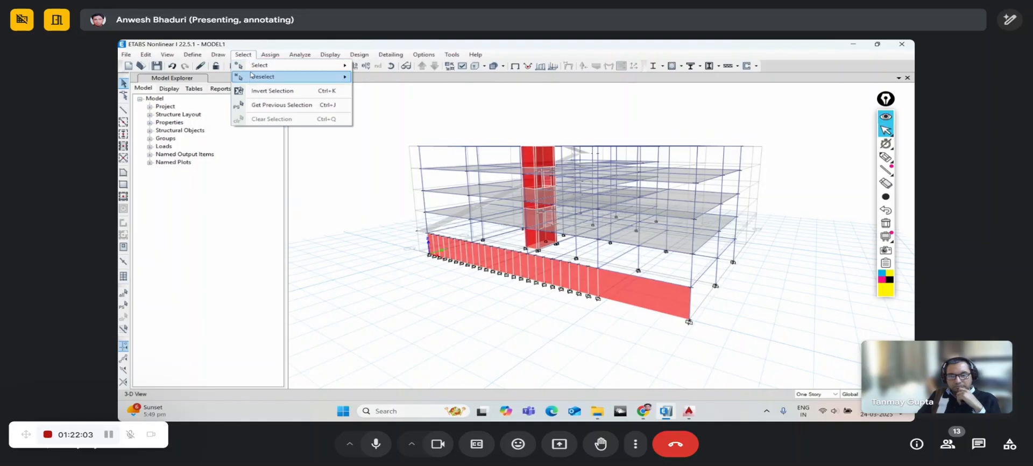
{"action": "mouse_move", "coordinate": [256, 68]}
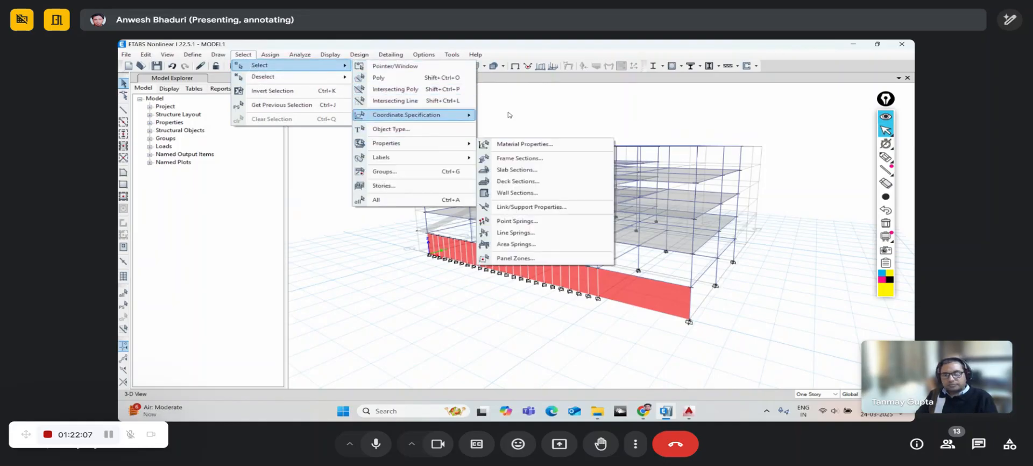
{"action": "mouse_move", "coordinate": [441, 114]}
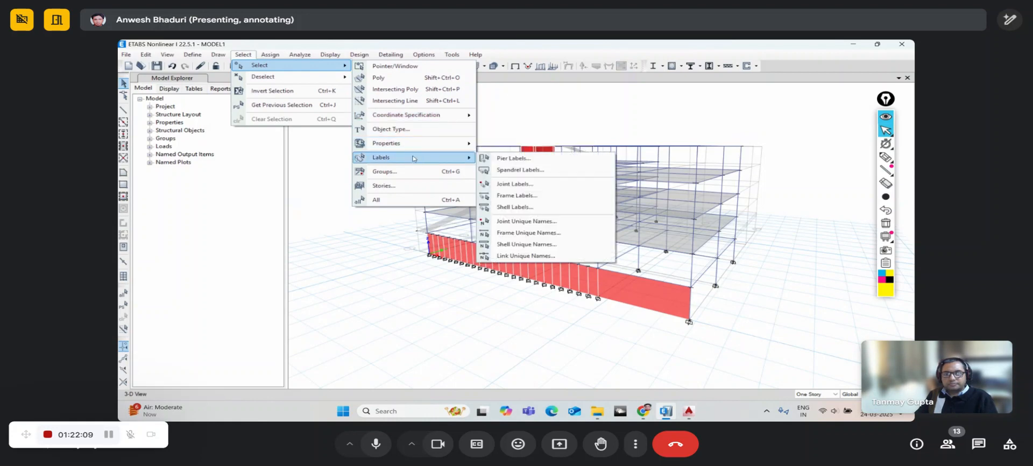
{"action": "mouse_move", "coordinate": [425, 144]}
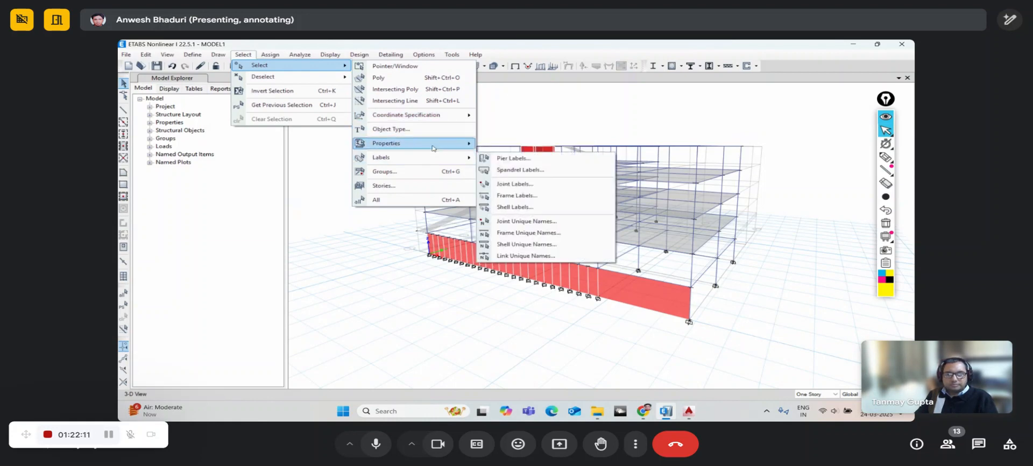
{"action": "left_click", "coordinate": [508, 193]}
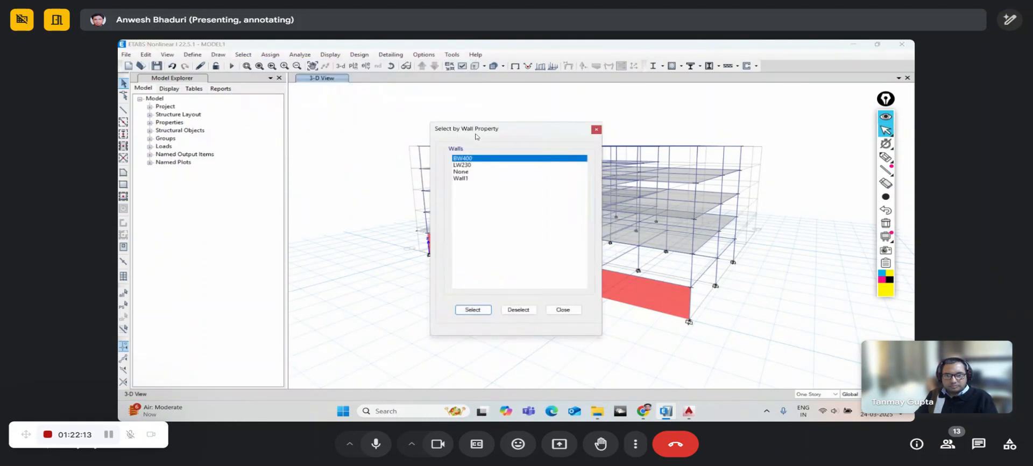
{"action": "left_click", "coordinate": [288, 130]}
{"action": "left_click", "coordinate": [295, 274]}
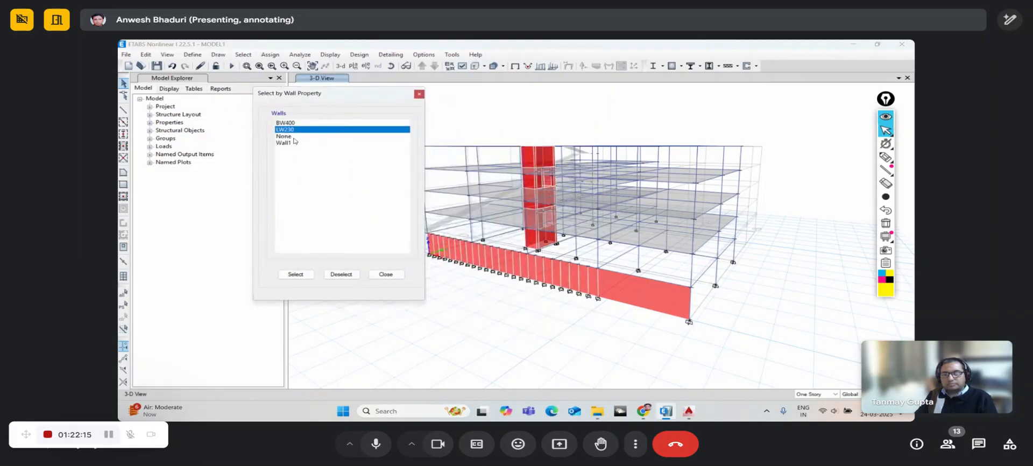
{"action": "left_click", "coordinate": [296, 274]}
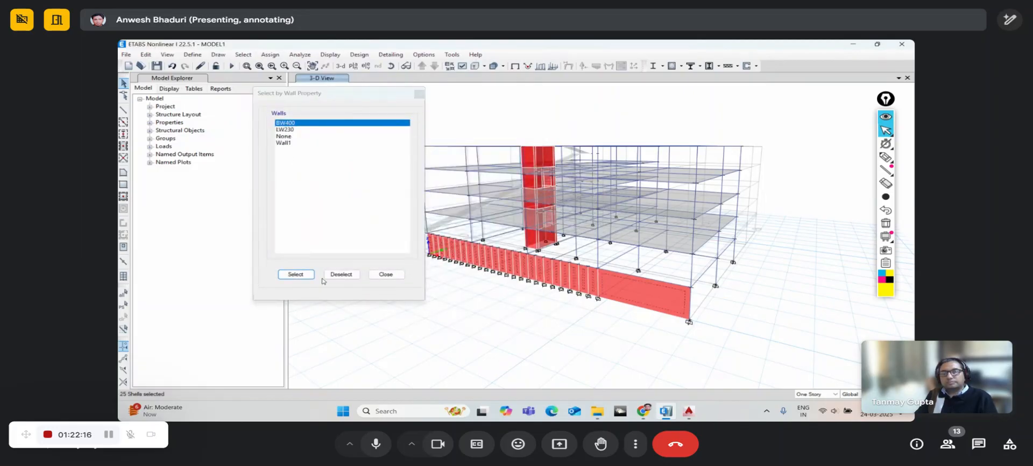
{"action": "left_click", "coordinate": [386, 275]}
- Delete the selected LW230 walls, check the model in 3-D, and close ETABS
{"action": "key", "text": "Delete"}
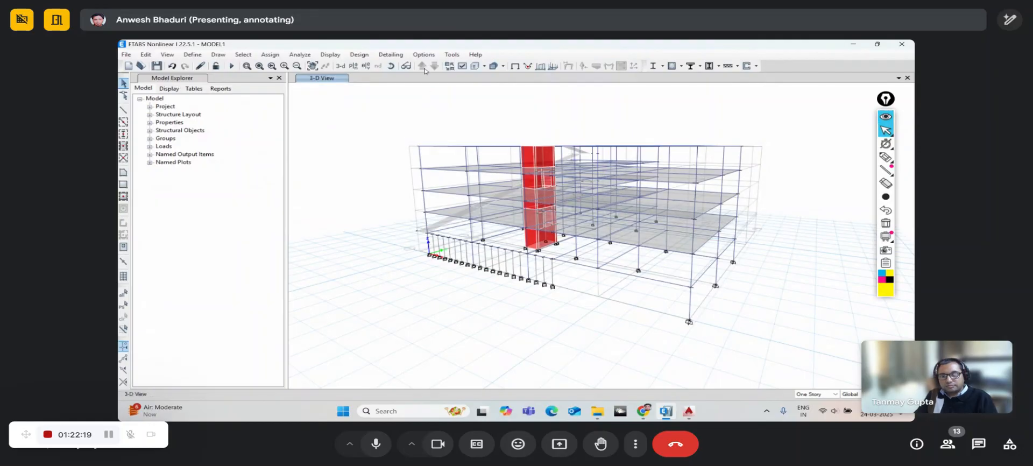
{"action": "left_click", "coordinate": [391, 66]}
{"action": "left_click_drag", "start_coordinate": [438, 253], "coordinate": [608, 295]}
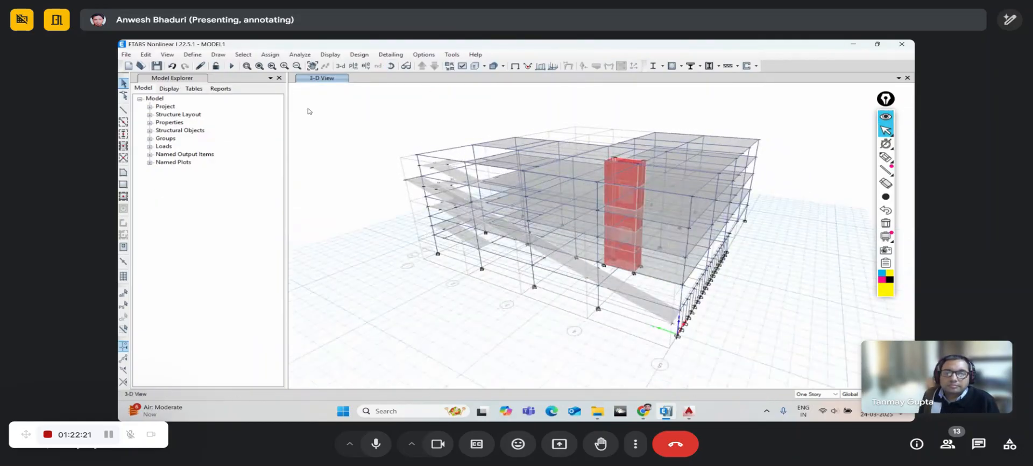
{"action": "left_click", "coordinate": [247, 56]}
{"action": "mouse_move", "coordinate": [255, 69]}
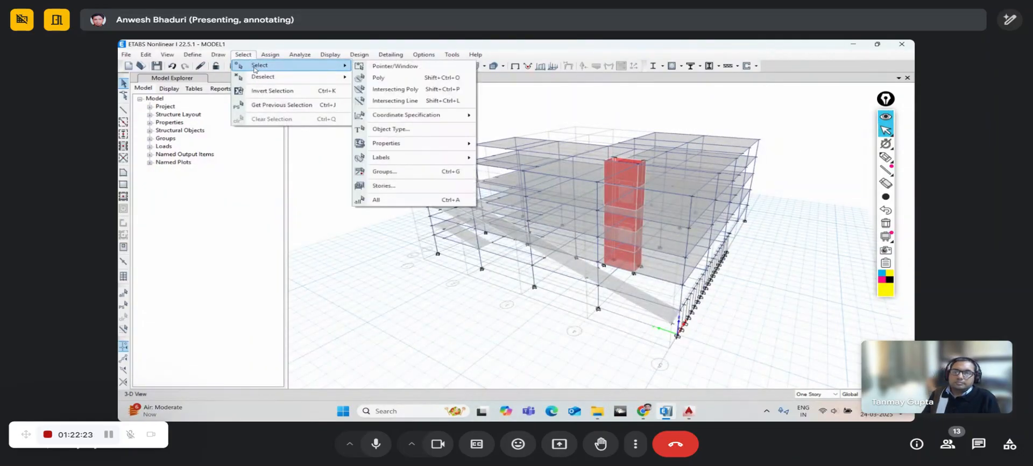
{"action": "left_click", "coordinate": [347, 43]}
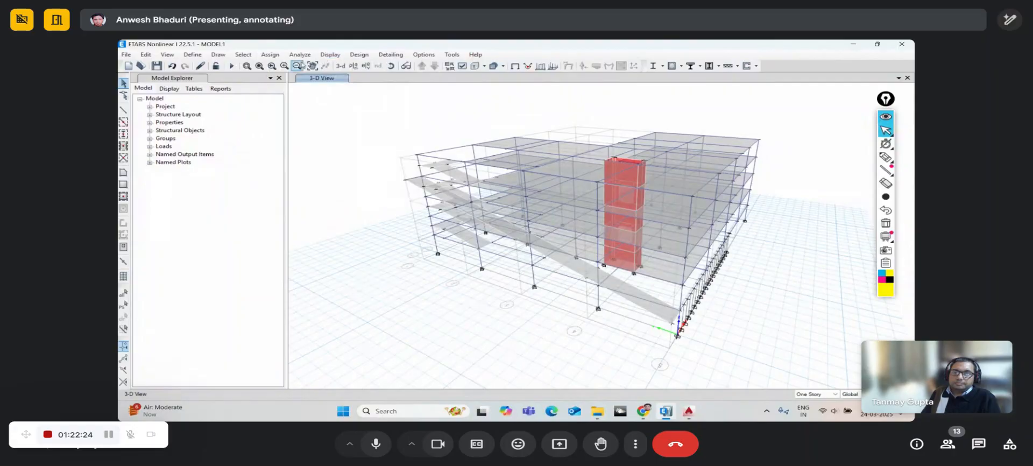
{"action": "left_click", "coordinate": [907, 42]}
- Close without saving, then reopen MODEL1.edb and dismiss the startup message
{"action": "left_click", "coordinate": [521, 260]}
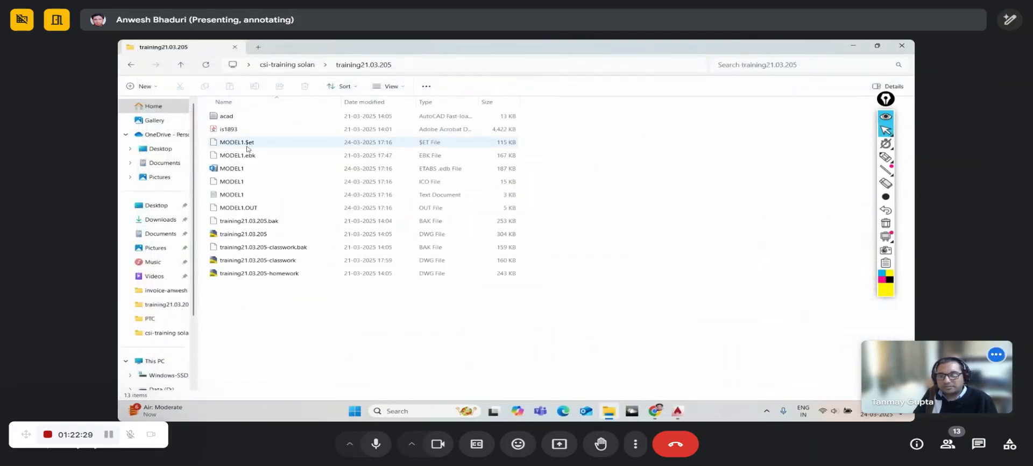
{"action": "double_click", "coordinate": [233, 168]}
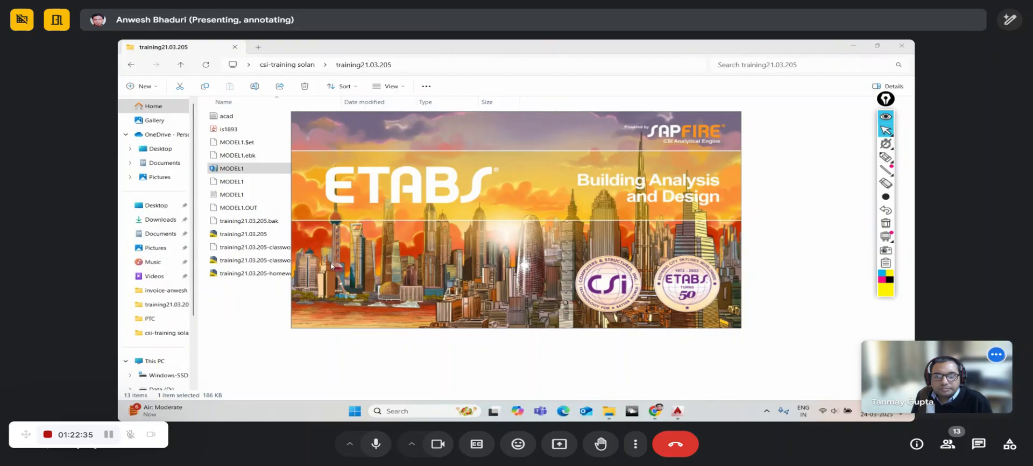
{"action": "left_click", "coordinate": [537, 272]}
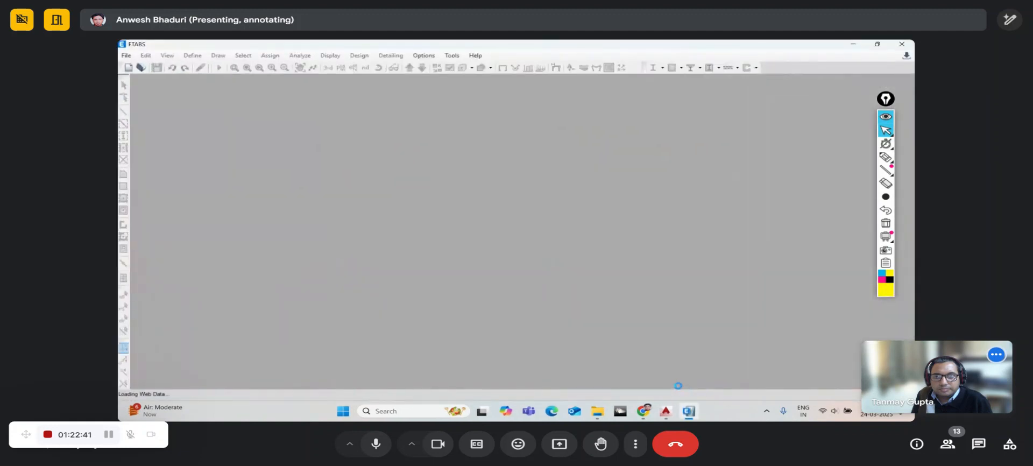
{"action": "mouse_move", "coordinate": [651, 412]}
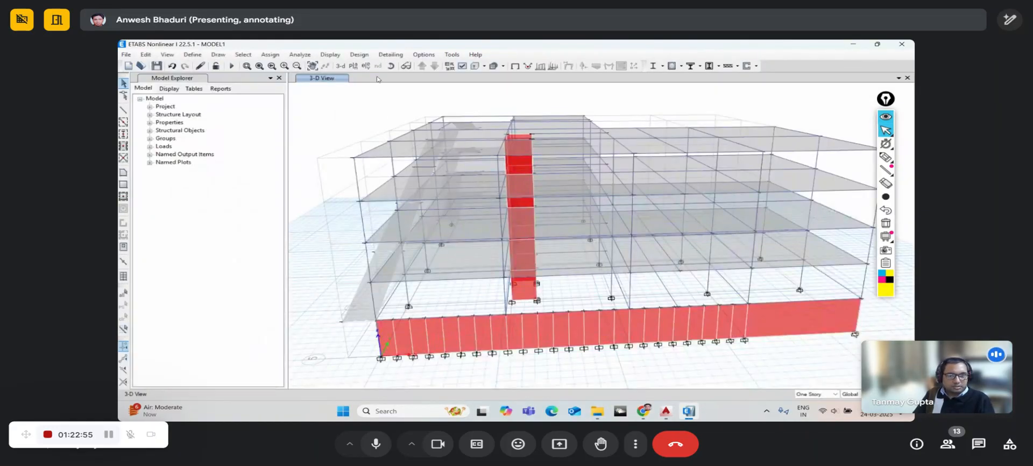
- Delete the right-hand and left-hand red base wall panels from a lowered 3-D view
{"action": "left_click", "coordinate": [391, 66]}
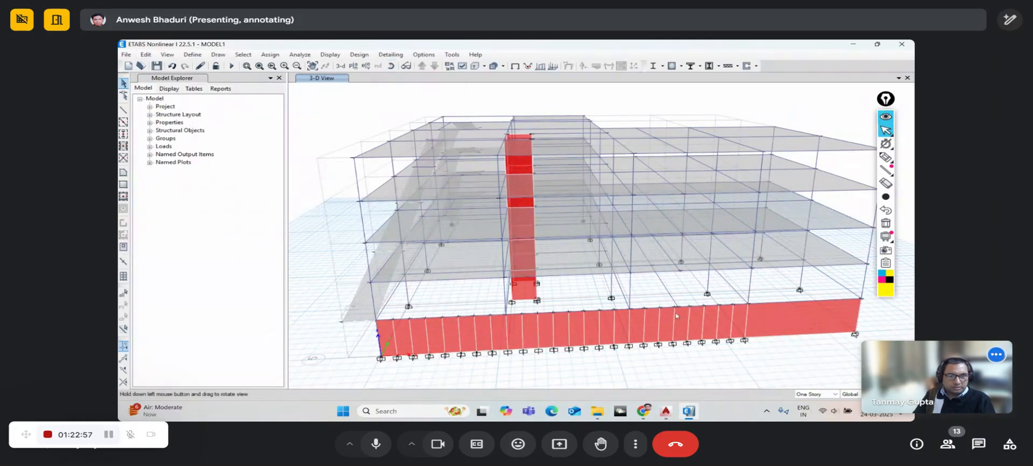
{"action": "left_click_drag", "start_coordinate": [713, 344], "coordinate": [582, 286]}
{"action": "left_click", "coordinate": [712, 293]}
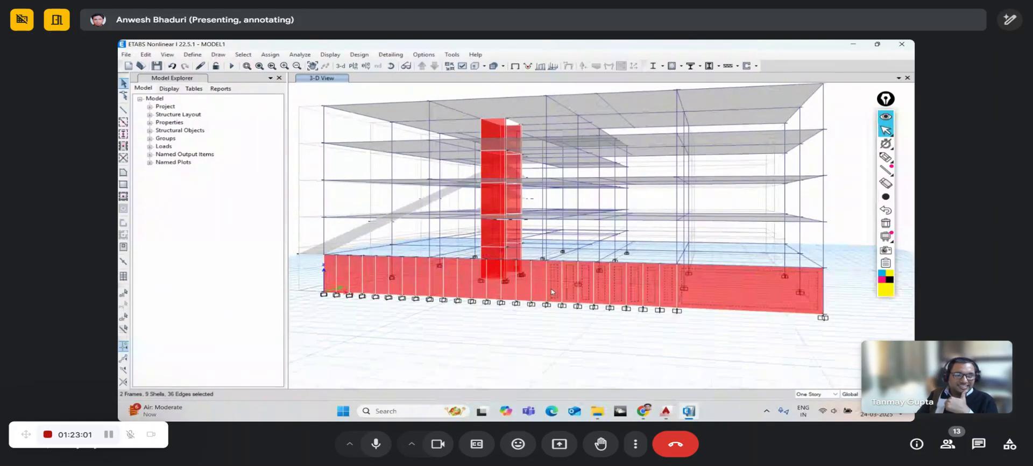
{"action": "key", "text": "Delete"}
{"action": "key", "text": "Delete"}
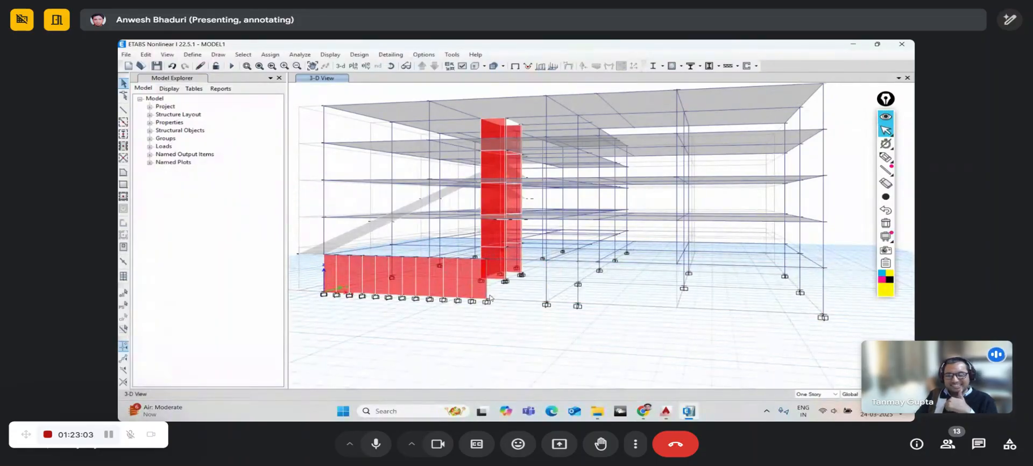
{"action": "left_click_drag", "start_coordinate": [489, 294], "coordinate": [331, 268]}
{"action": "key", "text": "Delete"}
{"action": "key", "text": "Delete"}
{"action": "key", "text": "Delete"}
{"action": "key", "text": "Delete"}
{"action": "key", "text": "Delete"}
{"action": "left_click", "coordinate": [391, 65]}
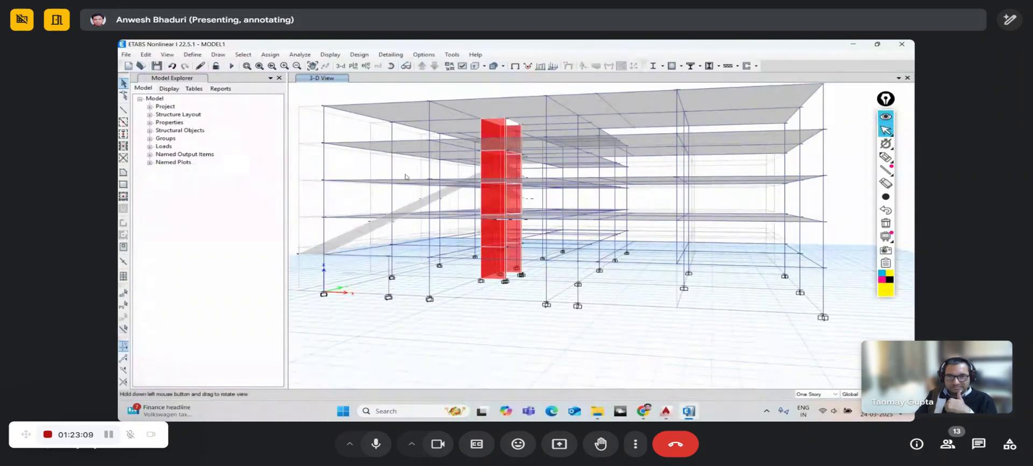
- Delete a leftover column with its base support and the lower-left wall panel
{"action": "left_click_drag", "start_coordinate": [450, 294], "coordinate": [682, 323]}
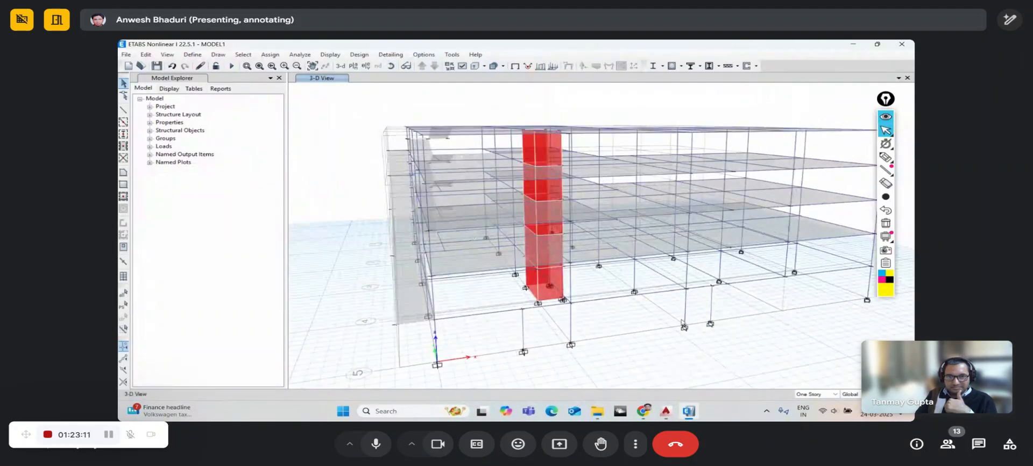
{"action": "left_click", "coordinate": [715, 321]}
{"action": "key", "text": "Delete"}
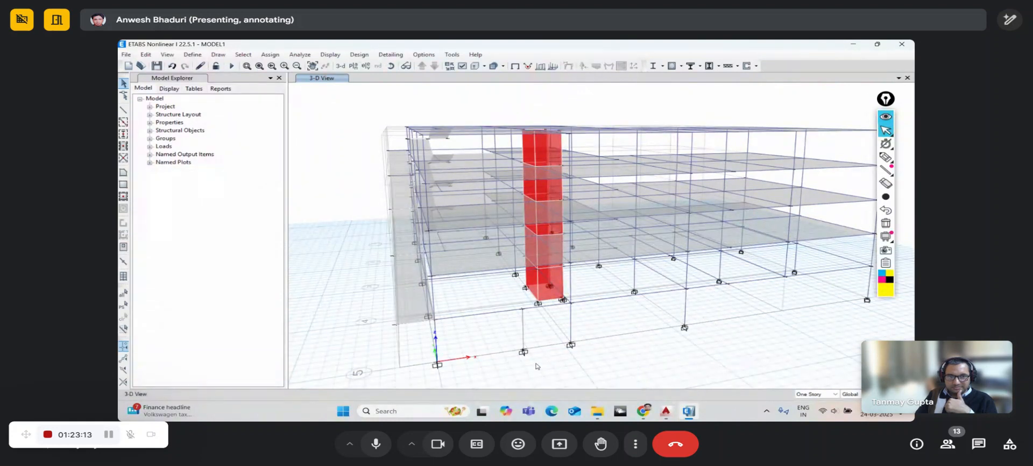
{"action": "left_click", "coordinate": [402, 268]}
{"action": "key", "text": "Delete"}
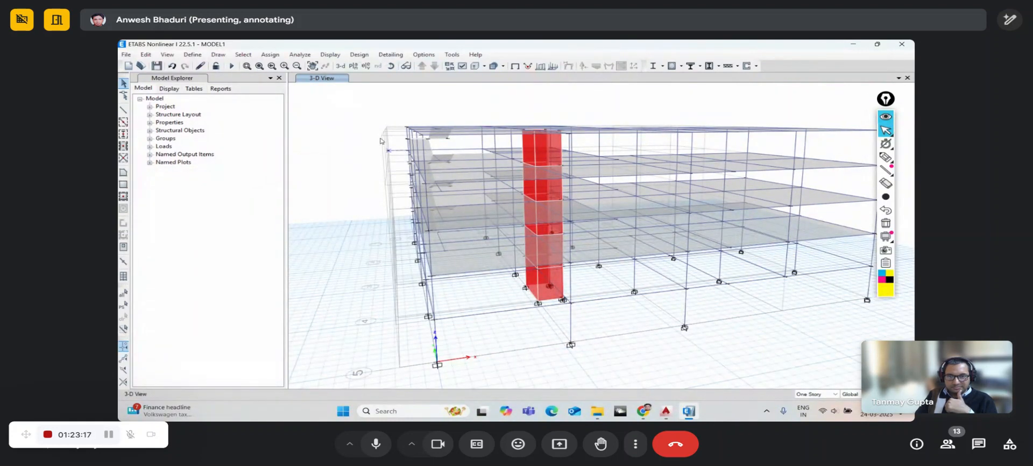
- Delete the top landing and the upper stair flights
{"action": "left_click", "coordinate": [391, 66]}
{"action": "left_click_drag", "start_coordinate": [477, 285], "coordinate": [614, 317]}
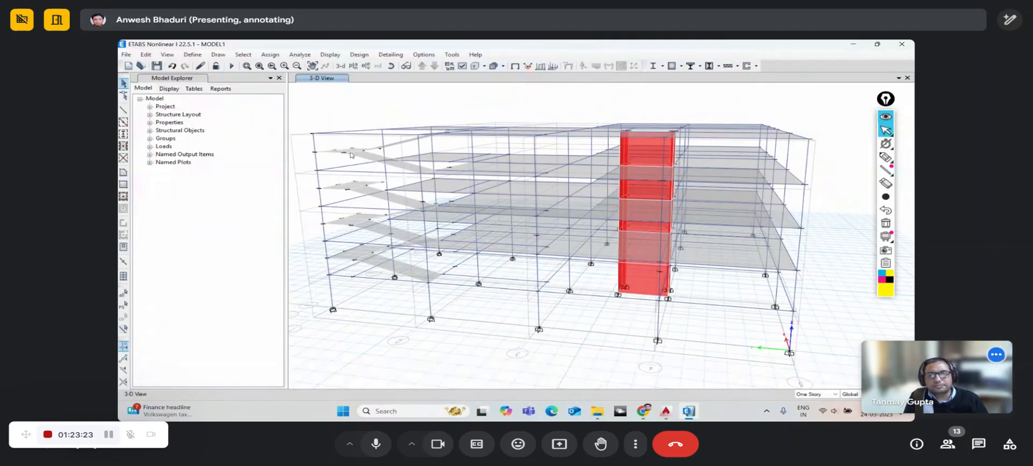
{"action": "scroll", "coordinate": [361, 170], "scroll_direction": "up", "scroll_amount": 5}
{"action": "left_click_drag", "start_coordinate": [362, 170], "coordinate": [330, 141]}
{"action": "key", "text": "Delete"}
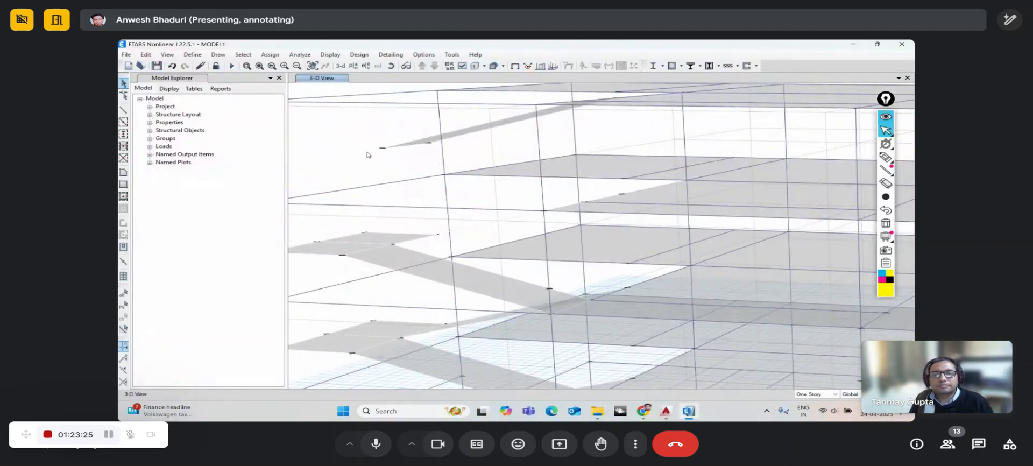
{"action": "left_click_drag", "start_coordinate": [416, 153], "coordinate": [405, 138]}
{"action": "key", "text": "Delete"}
- Delete the middle and lower stair landings with their flights
{"action": "left_click_drag", "start_coordinate": [411, 258], "coordinate": [375, 227]}
{"action": "key", "text": "Delete"}
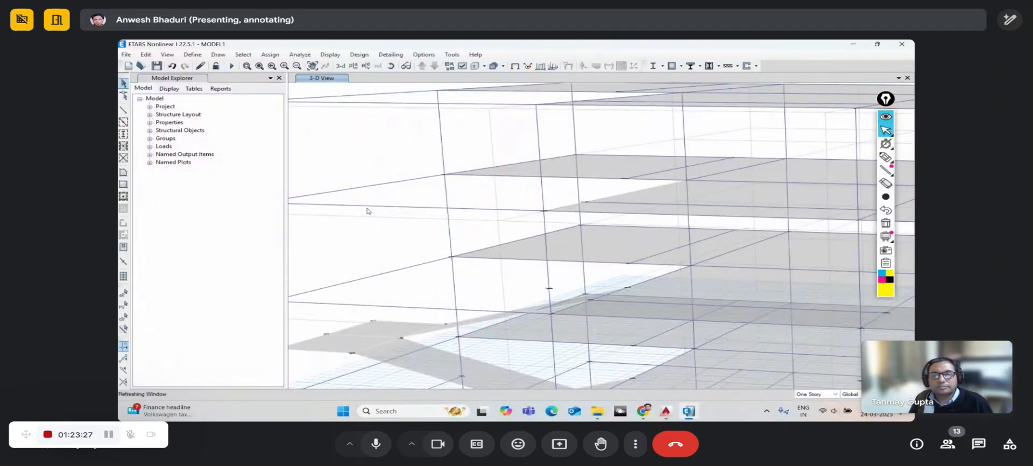
{"action": "scroll", "coordinate": [383, 269], "scroll_direction": "down", "scroll_amount": 5}
{"action": "scroll", "coordinate": [387, 299], "scroll_direction": "up", "scroll_amount": 5}
{"action": "left_click_drag", "start_coordinate": [390, 313], "coordinate": [341, 272]}
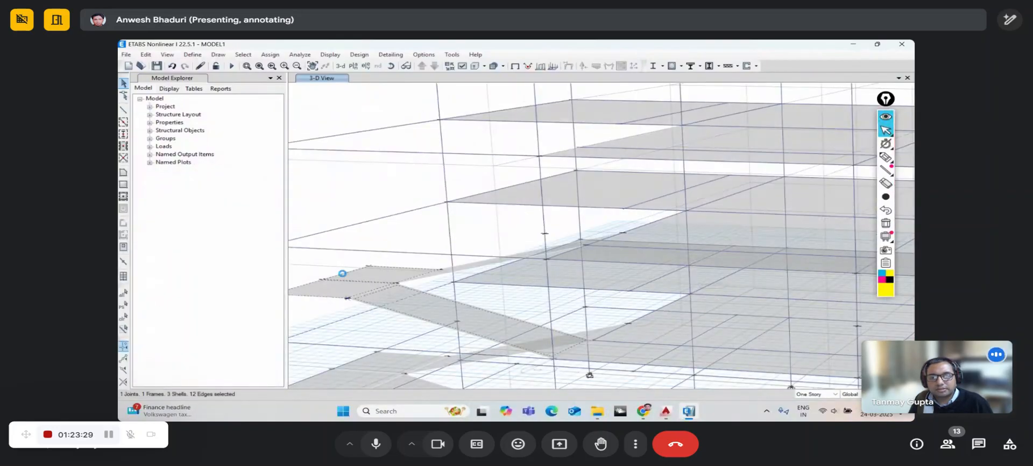
{"action": "key", "text": "Delete"}
{"action": "scroll", "coordinate": [400, 239], "scroll_direction": "down", "scroll_amount": 5}
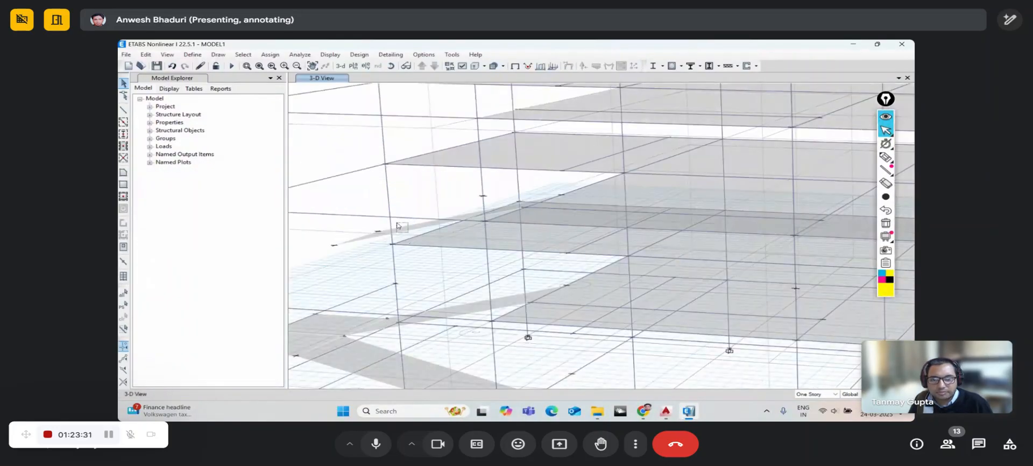
{"action": "scroll", "coordinate": [377, 271], "scroll_direction": "down", "scroll_amount": 5}
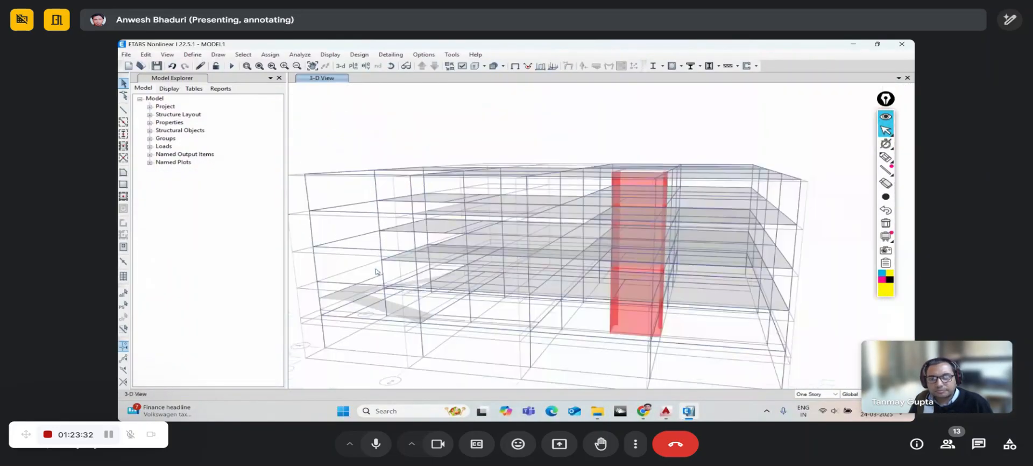
- Delete the ramp beneath the slabs and check the model from an elevated view
{"action": "left_click", "coordinate": [392, 66]}
{"action": "left_click_drag", "start_coordinate": [372, 312], "coordinate": [363, 274]}
{"action": "scroll", "coordinate": [362, 274], "scroll_direction": "up", "scroll_amount": 5}
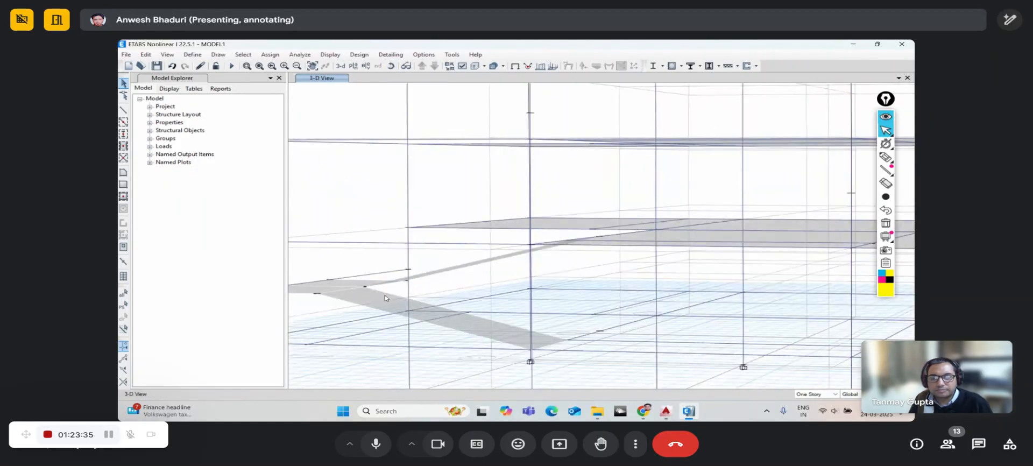
{"action": "left_click_drag", "start_coordinate": [390, 303], "coordinate": [335, 268]}
{"action": "key", "text": "Delete"}
{"action": "scroll", "coordinate": [350, 260], "scroll_direction": "down", "scroll_amount": 5}
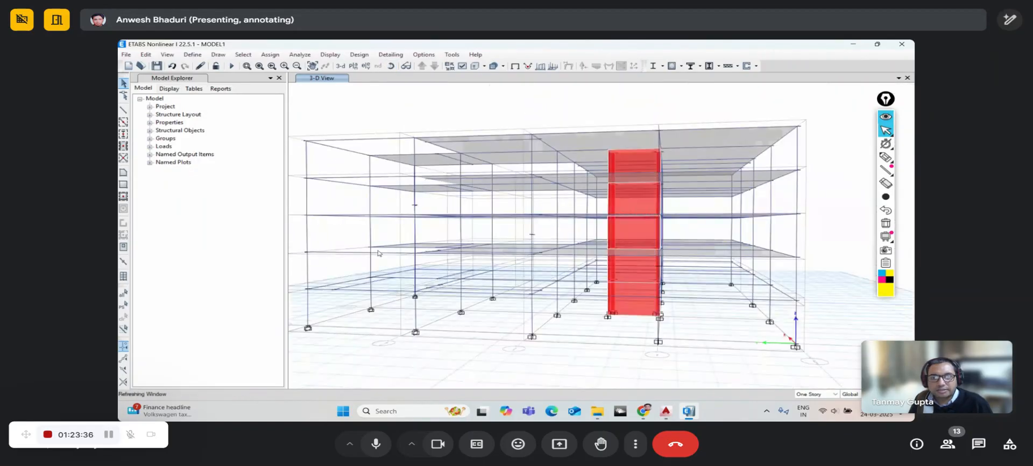
{"action": "left_click", "coordinate": [391, 66]}
{"action": "left_click_drag", "start_coordinate": [516, 296], "coordinate": [350, 131]}
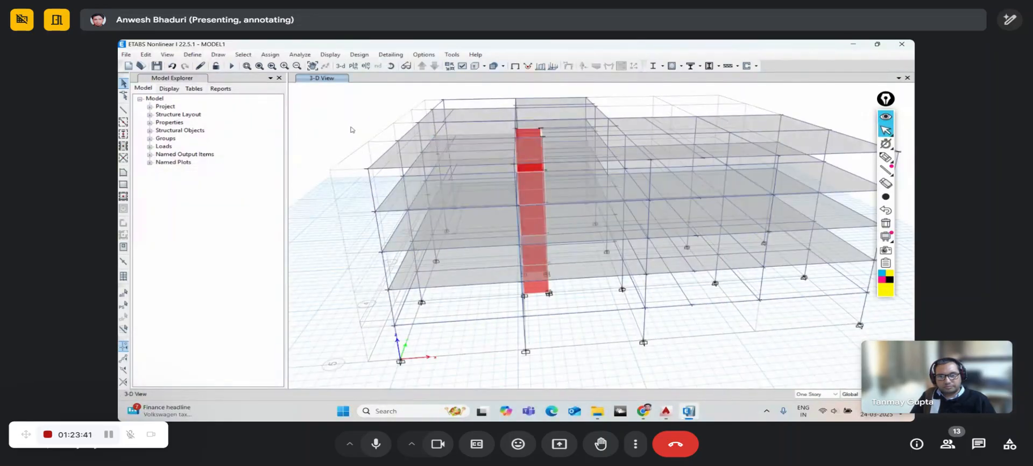
- Turn on Include Vertical Mass for the MS mass source and confirm both dialogs
{"action": "left_click", "coordinate": [192, 54]}
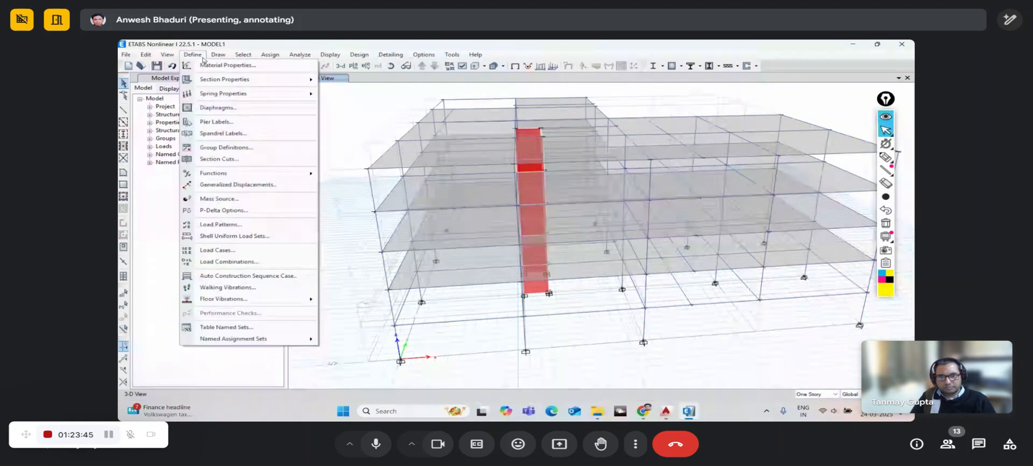
{"action": "left_click", "coordinate": [223, 198]}
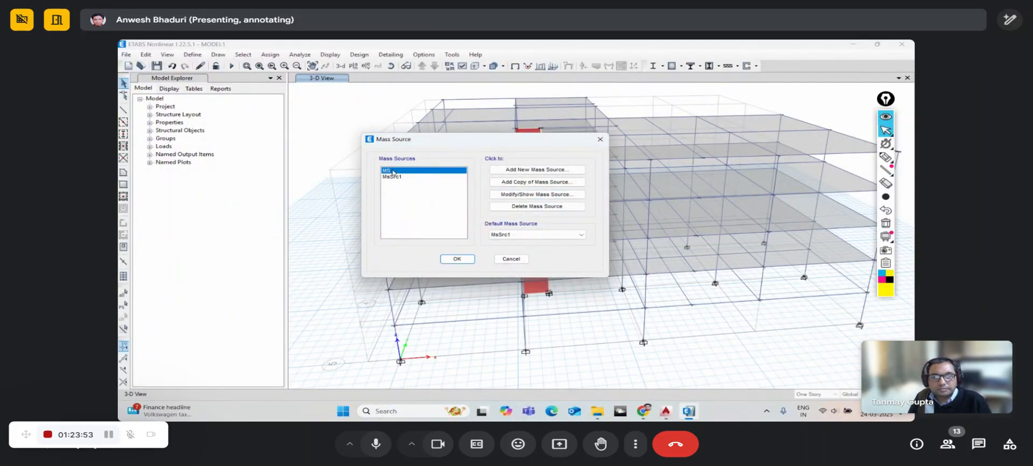
{"action": "left_click", "coordinate": [510, 195]}
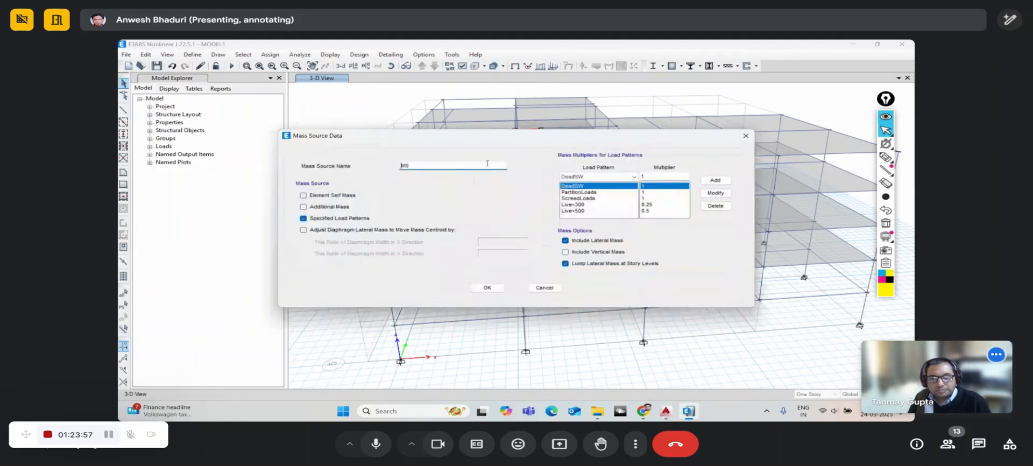
{"action": "left_click_drag", "start_coordinate": [465, 135], "coordinate": [396, 94]}
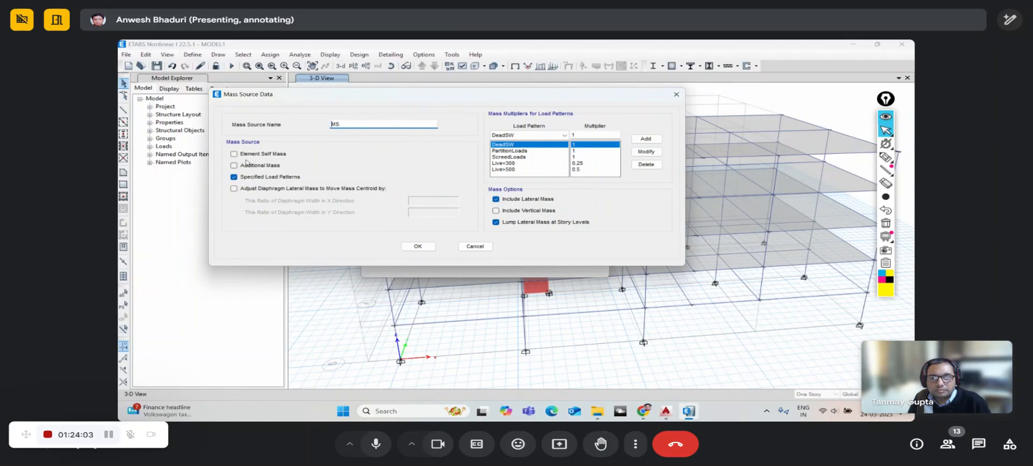
{"action": "left_click_drag", "start_coordinate": [273, 99], "coordinate": [272, 110]}
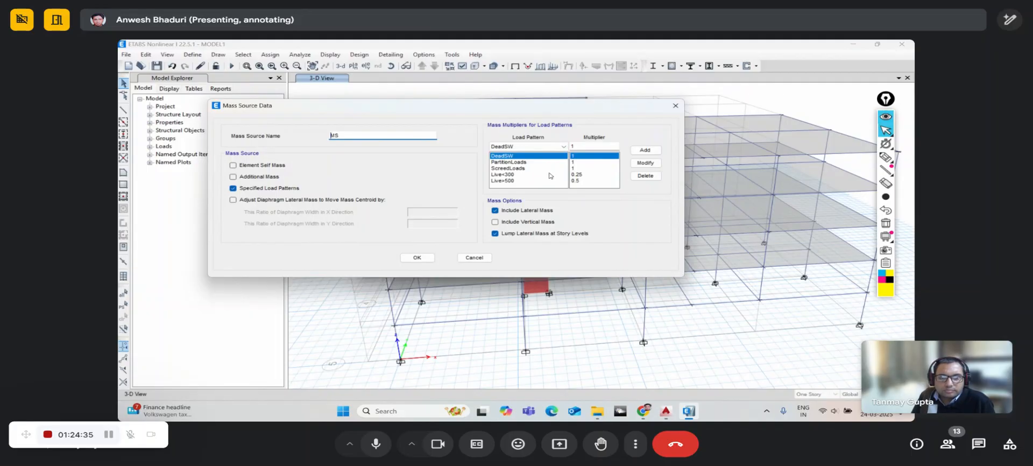
{"action": "left_click", "coordinate": [532, 223]}
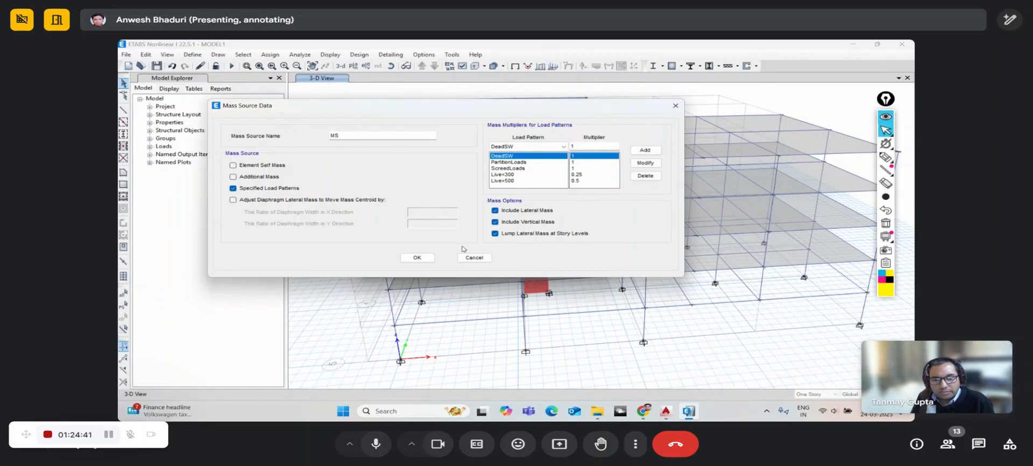
{"action": "left_click", "coordinate": [430, 259]}
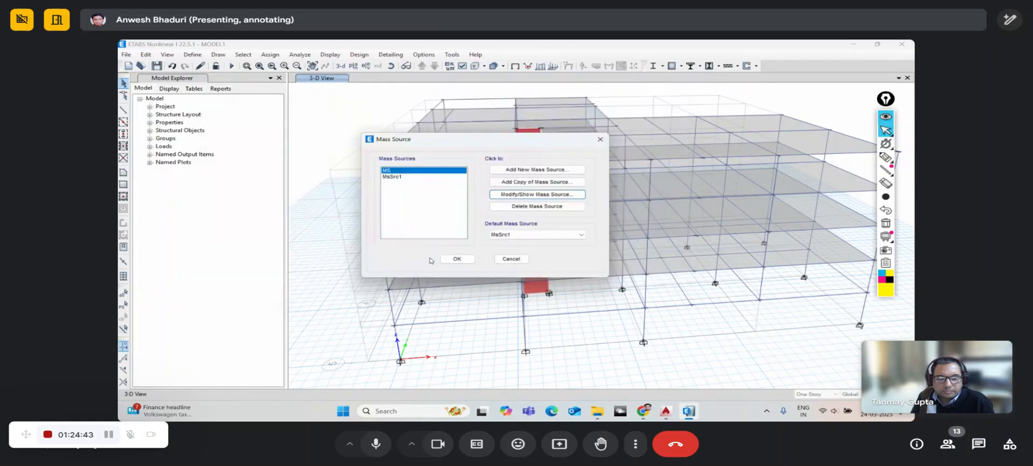
{"action": "left_click", "coordinate": [457, 260]}
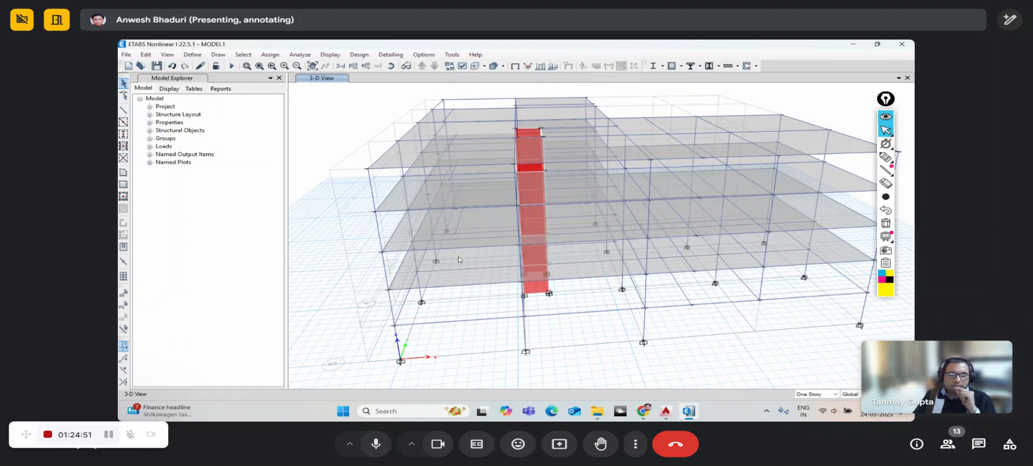
{"action": "left_click", "coordinate": [392, 66]}
{"action": "left_click_drag", "start_coordinate": [473, 290], "coordinate": [467, 254]}
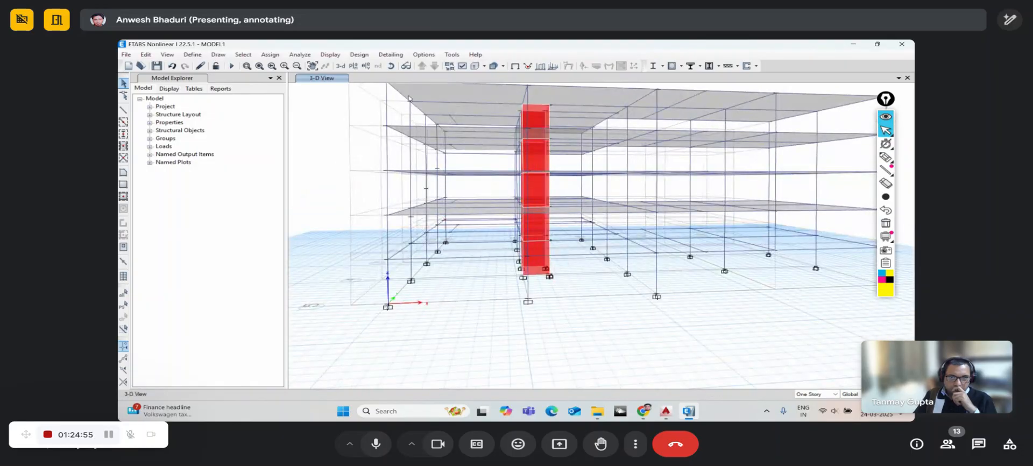
{"action": "left_click", "coordinate": [392, 66]}
{"action": "left_click_drag", "start_coordinate": [399, 123], "coordinate": [424, 154]}
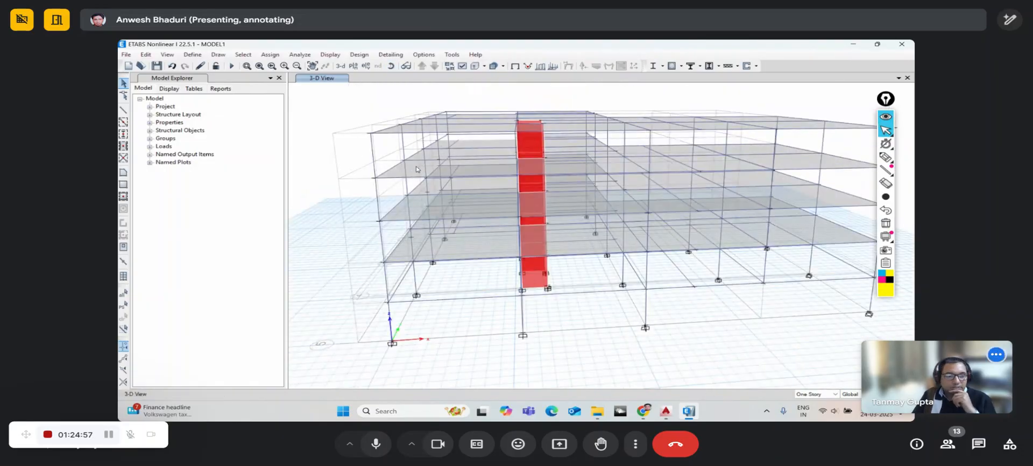
{"action": "left_click", "coordinate": [392, 66]}
{"action": "left_click_drag", "start_coordinate": [495, 302], "coordinate": [468, 299]}
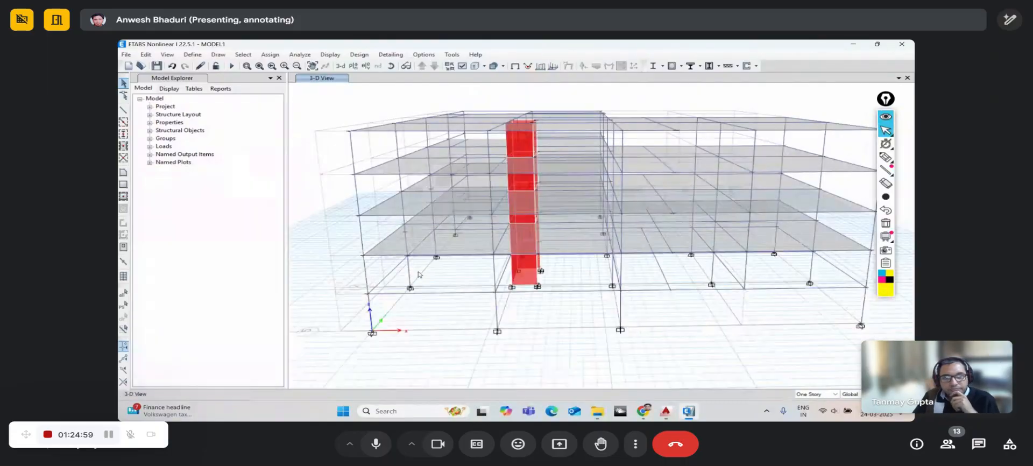
{"action": "left_click", "coordinate": [192, 54]}
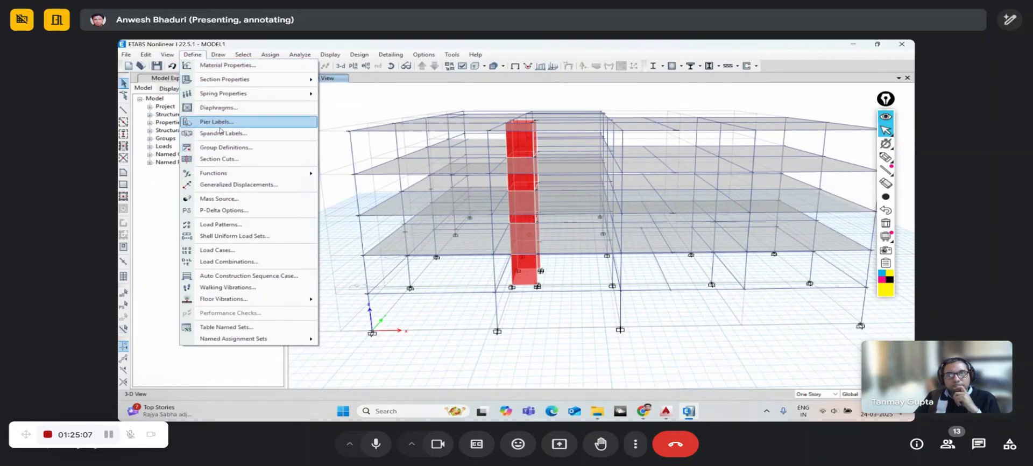
- Open the load case list and review the Dead case settings, keeping them unchanged
{"action": "left_click", "coordinate": [218, 251]}
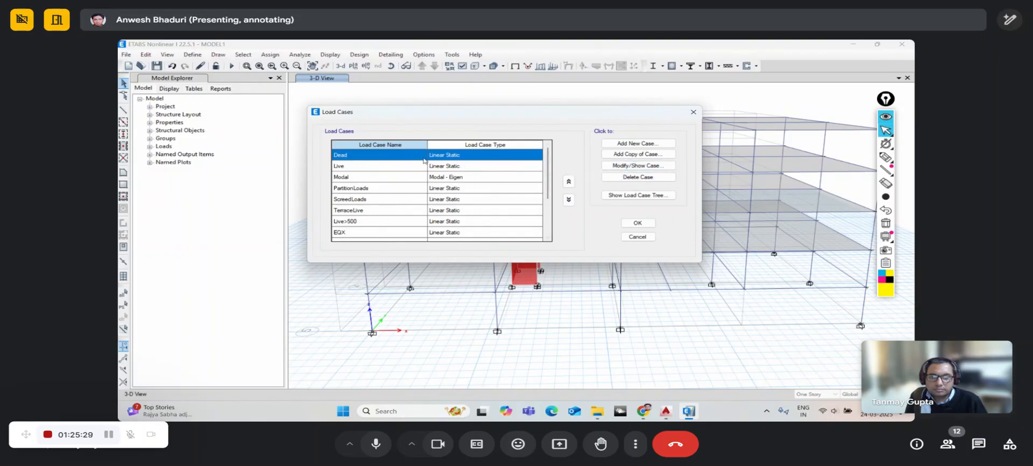
{"action": "left_click", "coordinate": [623, 167]}
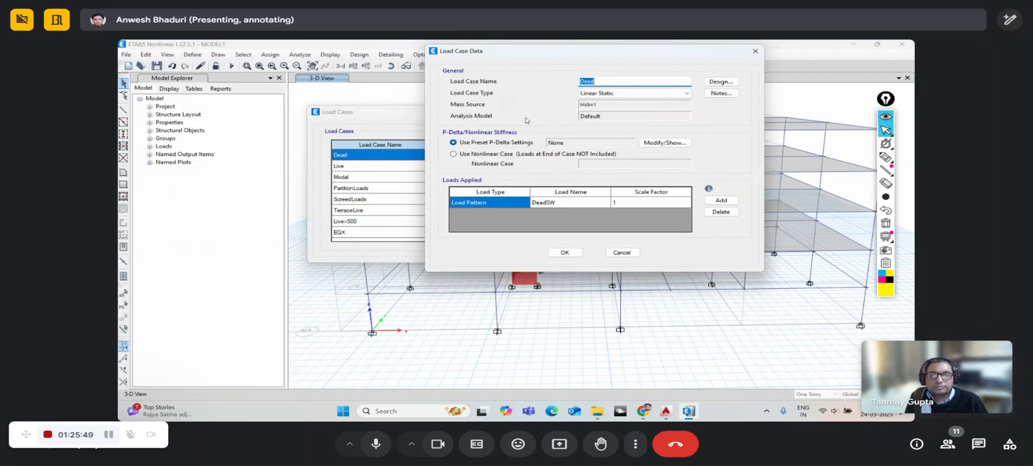
{"action": "left_click_drag", "start_coordinate": [522, 60], "coordinate": [599, 66]}
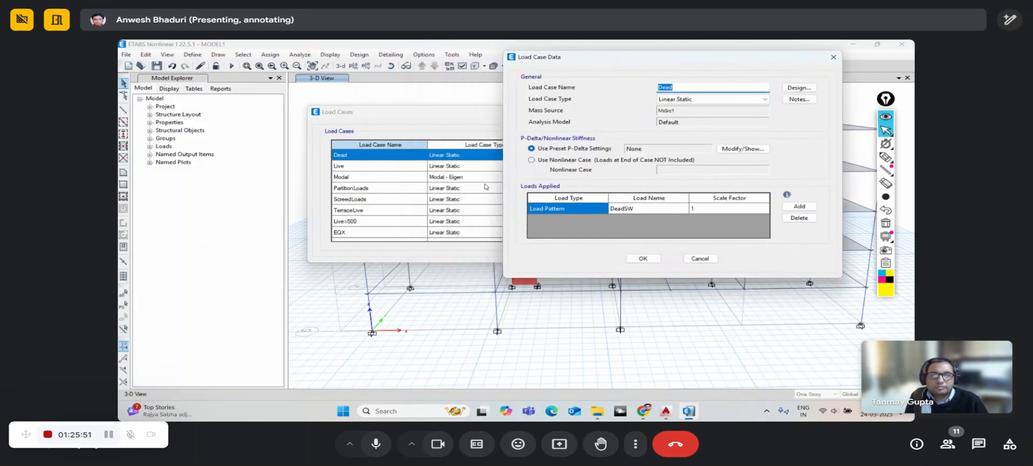
{"action": "left_click", "coordinate": [643, 258]}
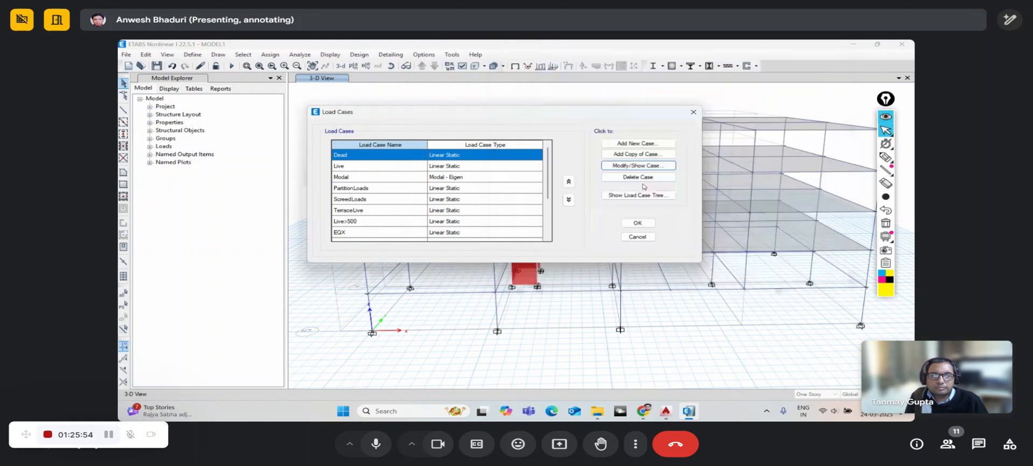
- Start a new load case named DEAD, then cancel it without adding
{"action": "left_click", "coordinate": [625, 145]}
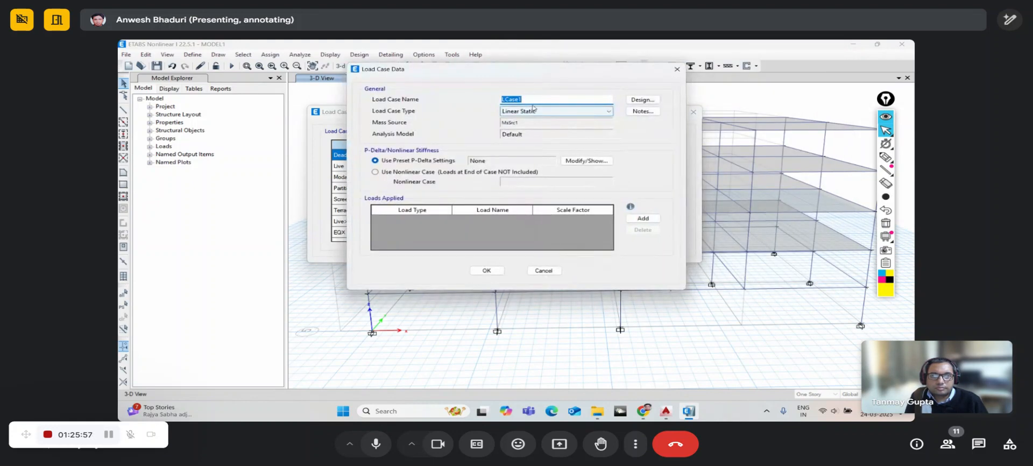
{"action": "type", "text": "D"}
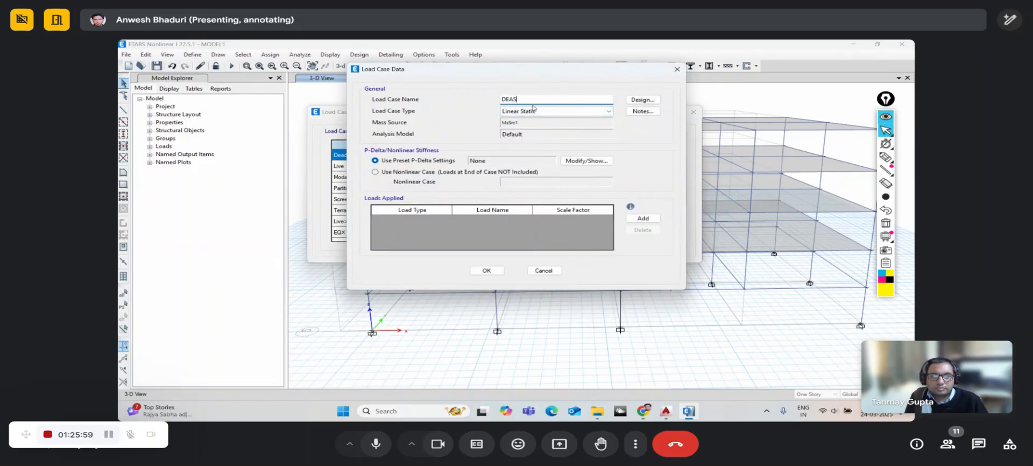
{"action": "type", "text": "EAS"}
{"action": "key", "text": "BackSpace"}
{"action": "type", "text": "D"}
{"action": "left_click_drag", "start_coordinate": [484, 71], "coordinate": [613, 66]}
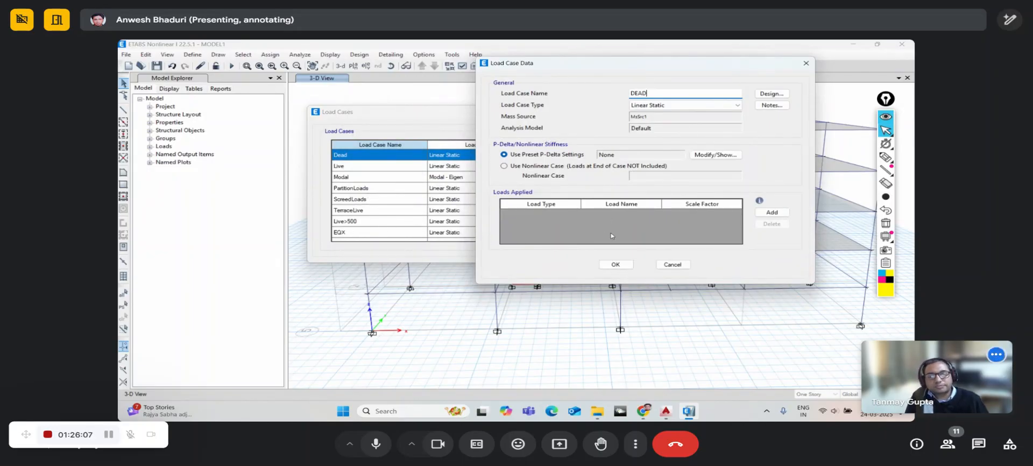
{"action": "left_click", "coordinate": [672, 264]}
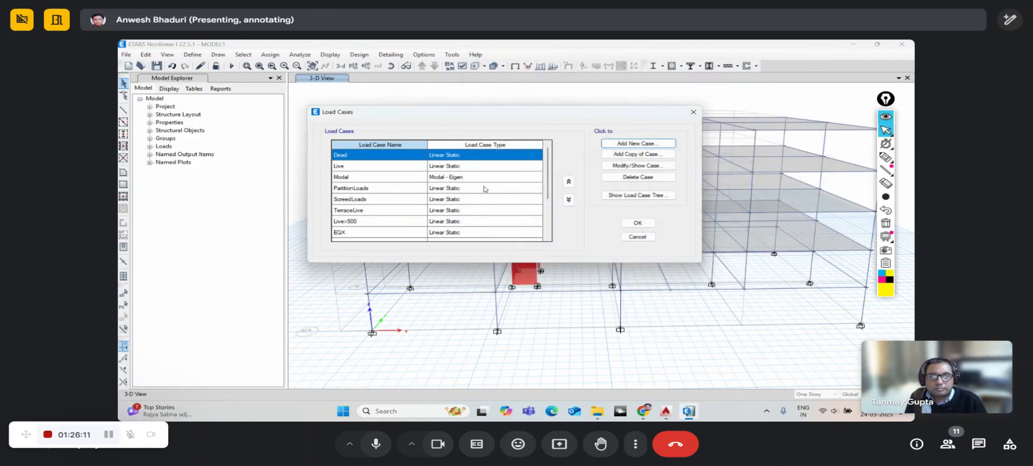
- Select the EQX seismic load case and review its settings without changes
{"action": "scroll", "coordinate": [485, 189], "scroll_direction": "down", "scroll_amount": 2}
{"action": "scroll", "coordinate": [484, 190], "scroll_direction": "up", "scroll_amount": 2}
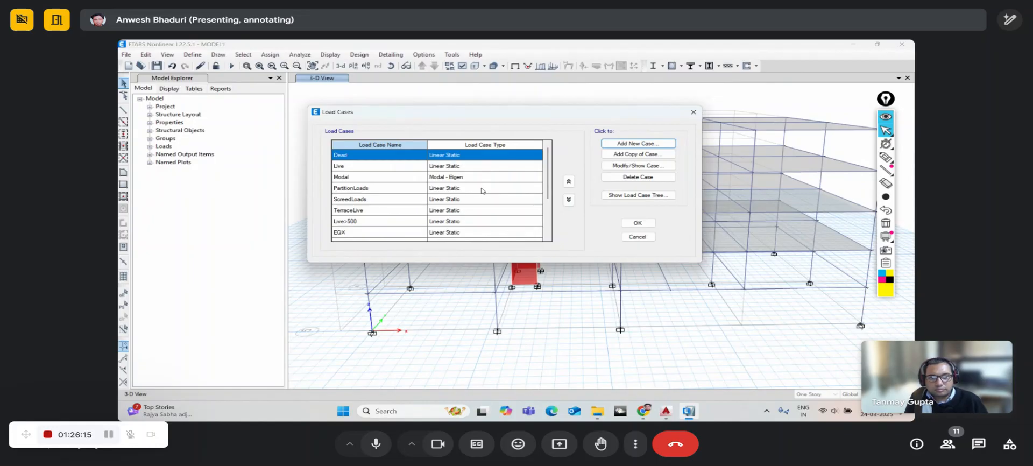
{"action": "scroll", "coordinate": [480, 192], "scroll_direction": "down", "scroll_amount": 2}
{"action": "left_click", "coordinate": [364, 168]}
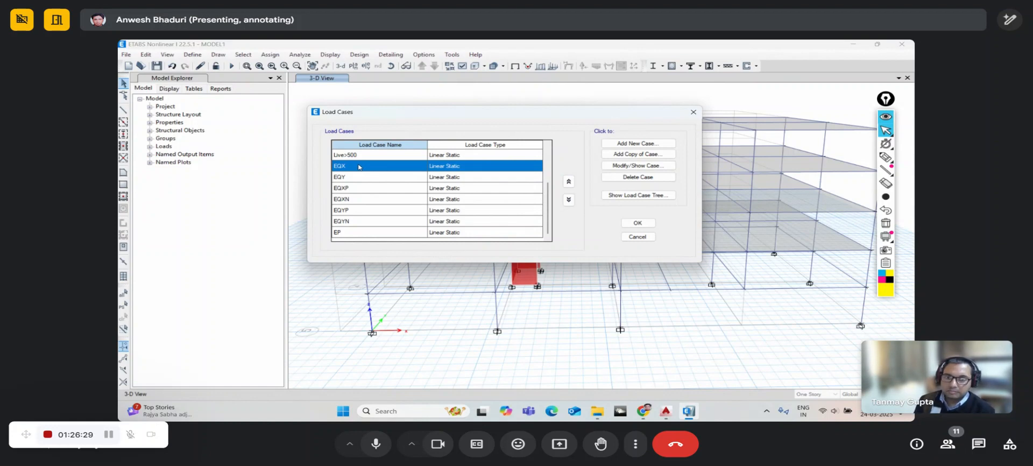
{"action": "left_click", "coordinate": [621, 168]}
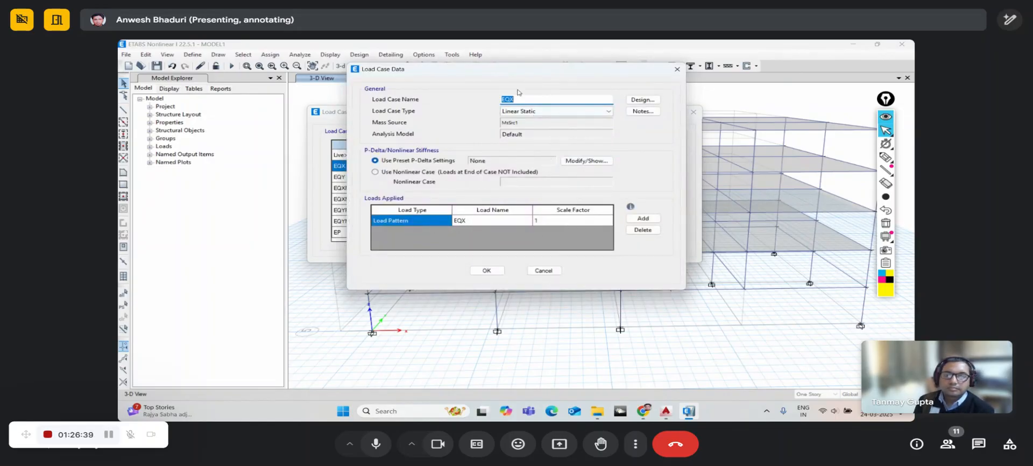
{"action": "left_click", "coordinate": [544, 271]}
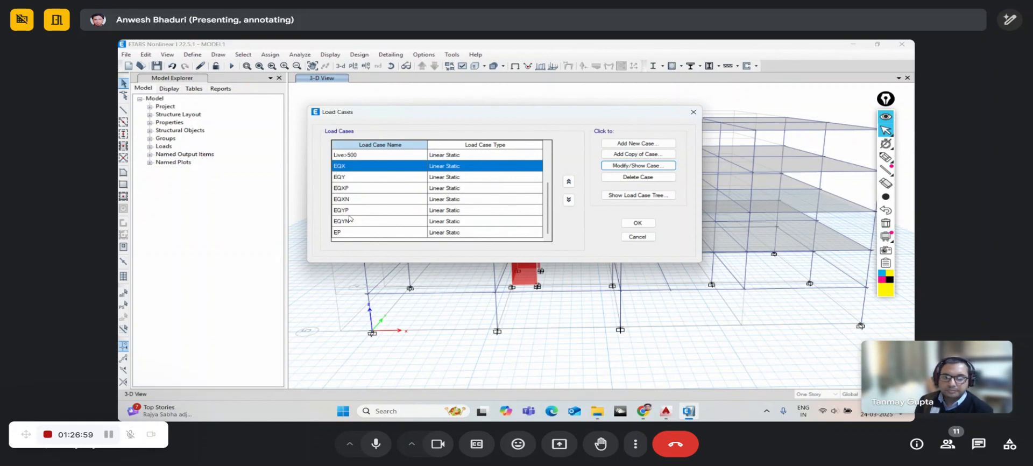
- Close the Load Cases list with OK, returning to the 3-D model
{"action": "scroll", "coordinate": [402, 206], "scroll_direction": "up", "scroll_amount": 2}
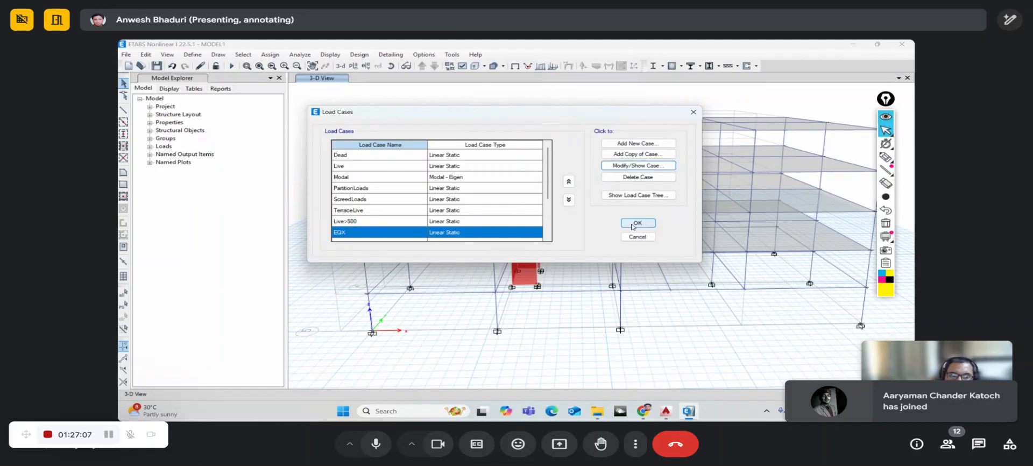
{"action": "mouse_move", "coordinate": [553, 201]}
{"action": "left_mouse_down"}
{"action": "mouse_move", "coordinate": [550, 231]}
{"action": "mouse_move", "coordinate": [546, 192]}
{"action": "left_mouse_up"}
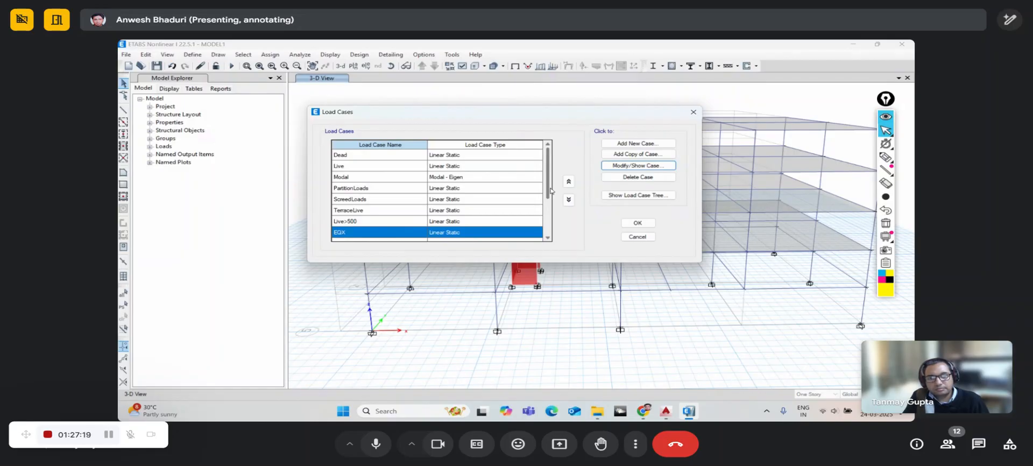
{"action": "left_click", "coordinate": [628, 224]}
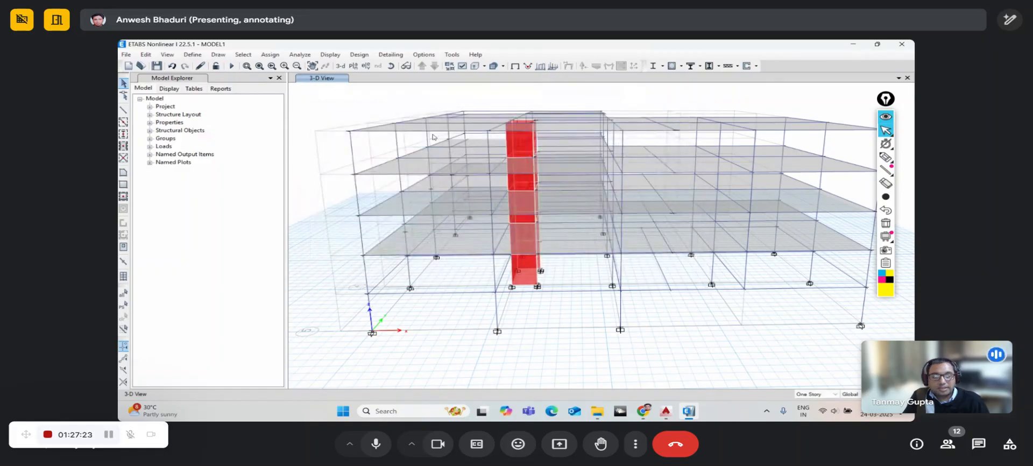
- Rotate and pan the 3-D frame to view beneath the slabs and the front elevation, then open the Define menu
{"action": "mouse_move", "coordinate": [497, 276]}
{"action": "middle_mouse_down", "text": "shift"}
{"action": "mouse_move", "coordinate": [516, 275]}
{"action": "mouse_move", "coordinate": [528, 255]}
{"action": "mouse_move", "coordinate": [492, 258]}
{"action": "mouse_move", "coordinate": [488, 274]}
{"action": "middle_mouse_up", "text": "shift"}
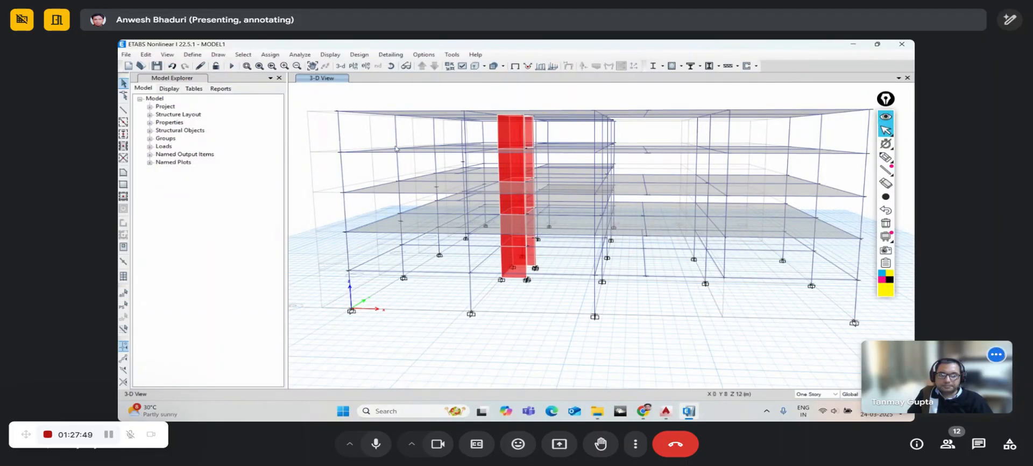
{"action": "left_click", "coordinate": [390, 70]}
{"action": "left_click_drag", "start_coordinate": [461, 275], "coordinate": [473, 263]}
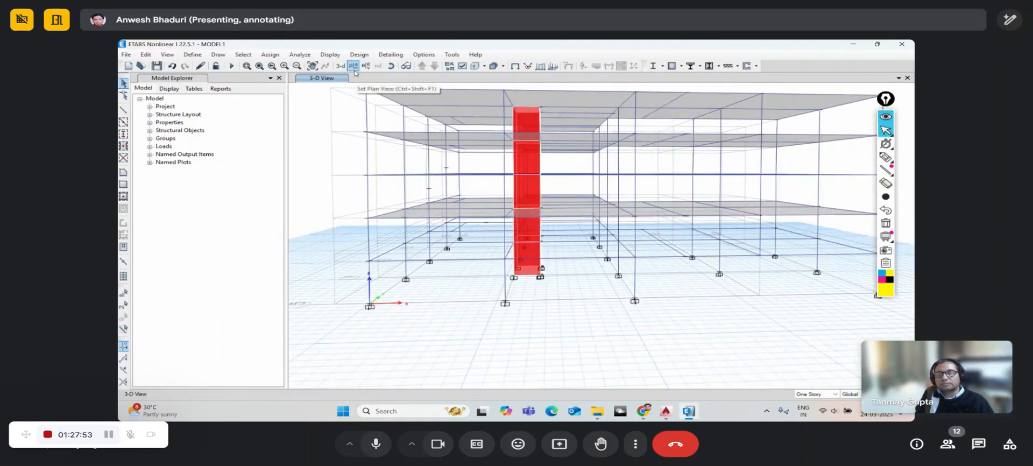
{"action": "middle_click_drag", "start_coordinate": [424, 270], "coordinate": [437, 303]}
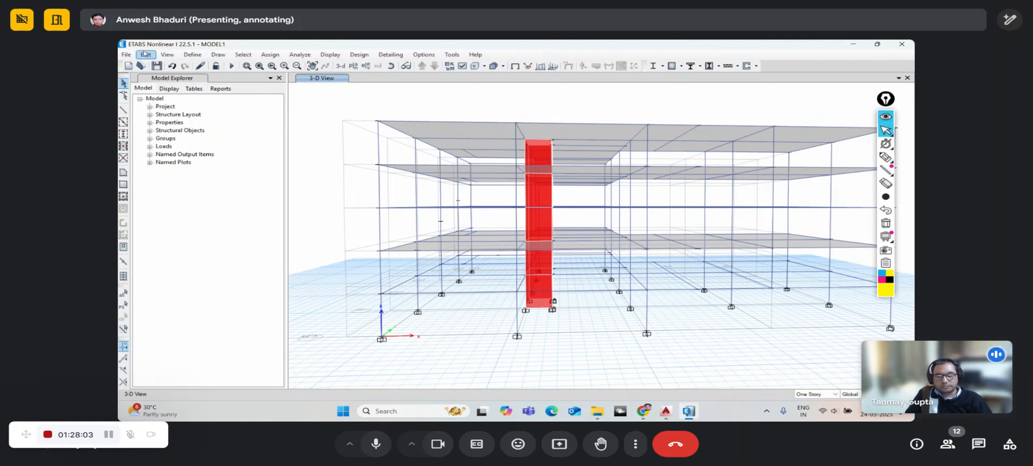
{"action": "left_click", "coordinate": [194, 54]}
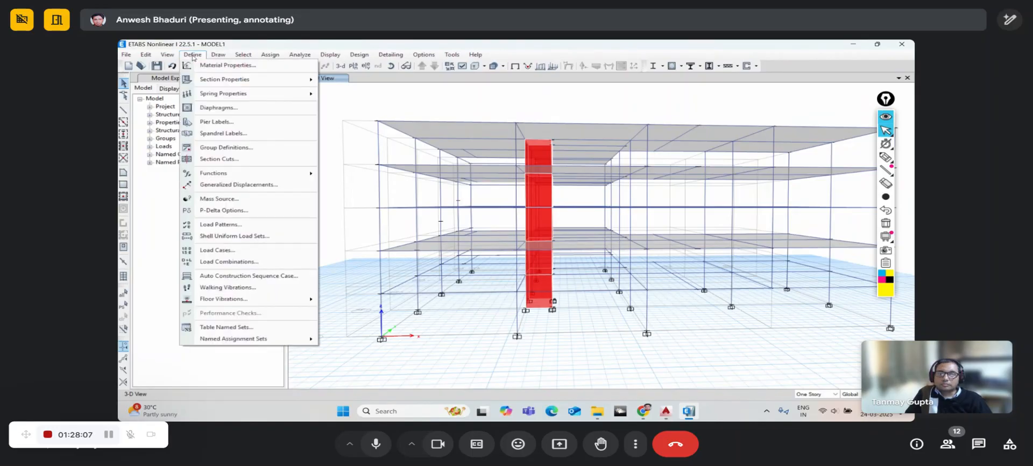
- Add rigid diaphragms D2, D3, D4 and D5 next to D1 and save the definitions
{"action": "left_click", "coordinate": [207, 108]}
{"action": "left_click_drag", "start_coordinate": [464, 164], "coordinate": [433, 148]}
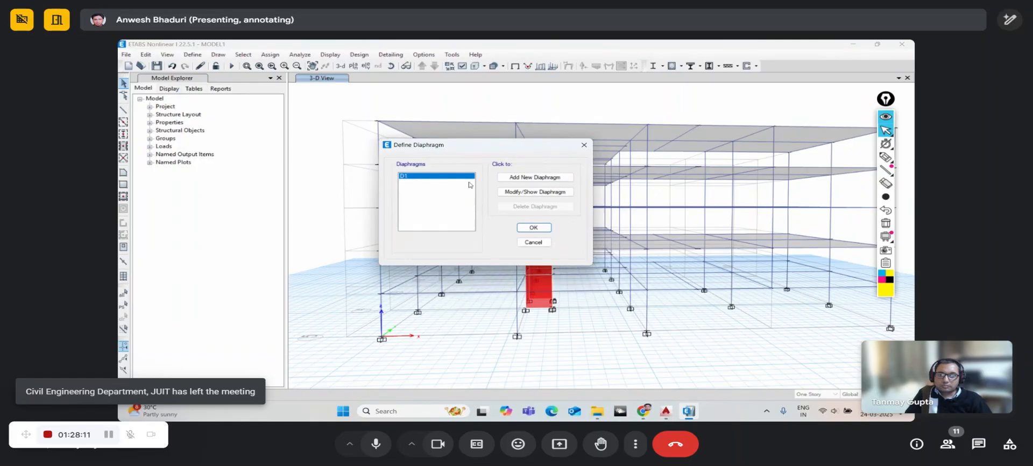
{"action": "left_click", "coordinate": [512, 178]}
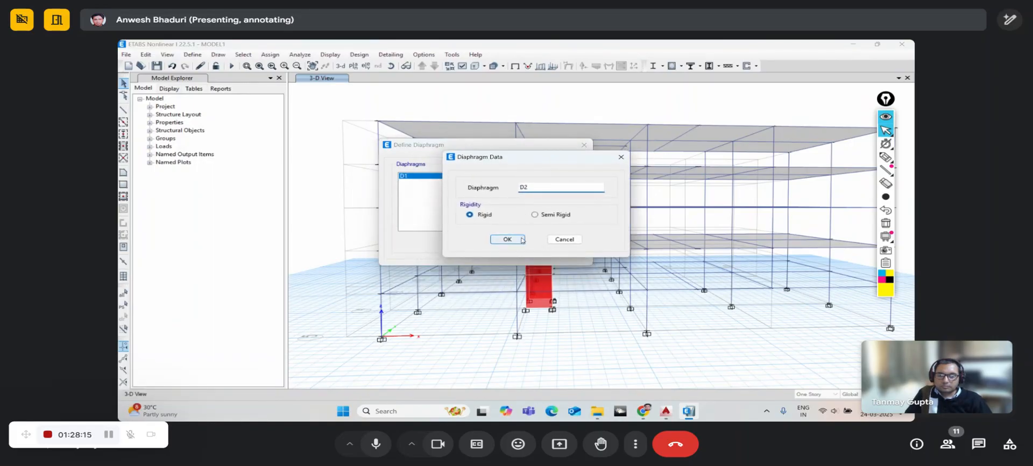
{"action": "left_click", "coordinate": [509, 240]}
{"action": "left_click", "coordinate": [536, 179]}
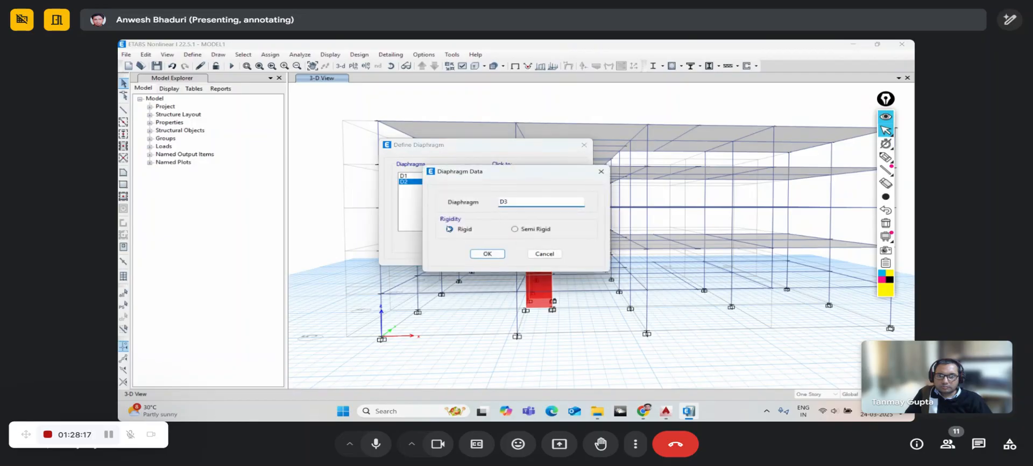
{"action": "left_click", "coordinate": [487, 253]}
{"action": "left_click", "coordinate": [513, 179]}
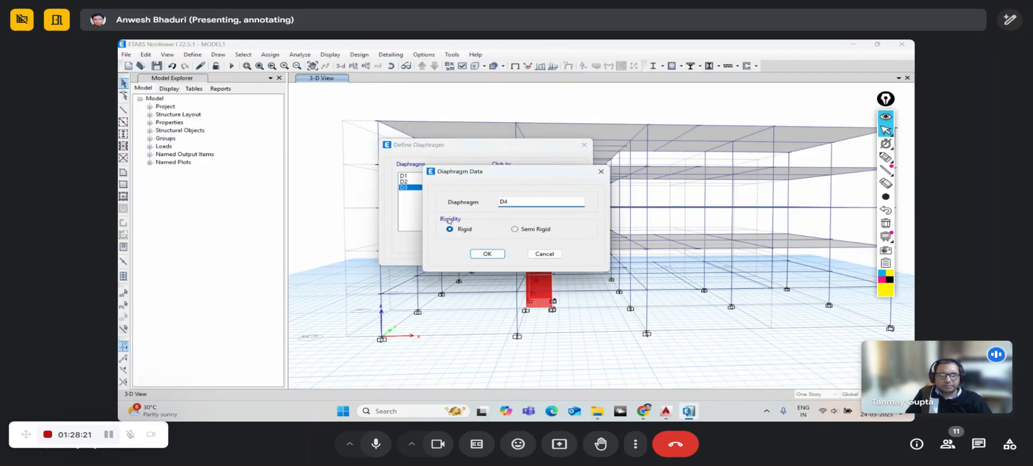
{"action": "left_click", "coordinate": [487, 254]}
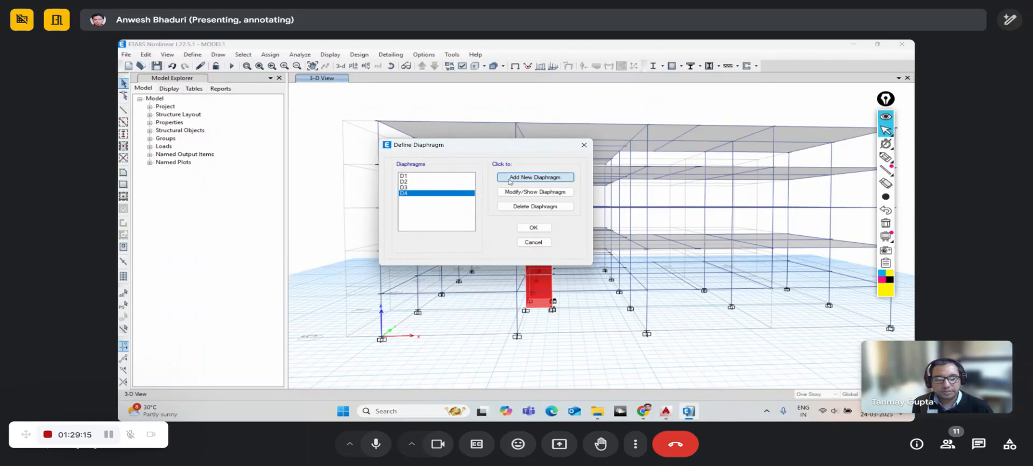
{"action": "left_click", "coordinate": [534, 177]}
{"action": "left_click", "coordinate": [487, 255]}
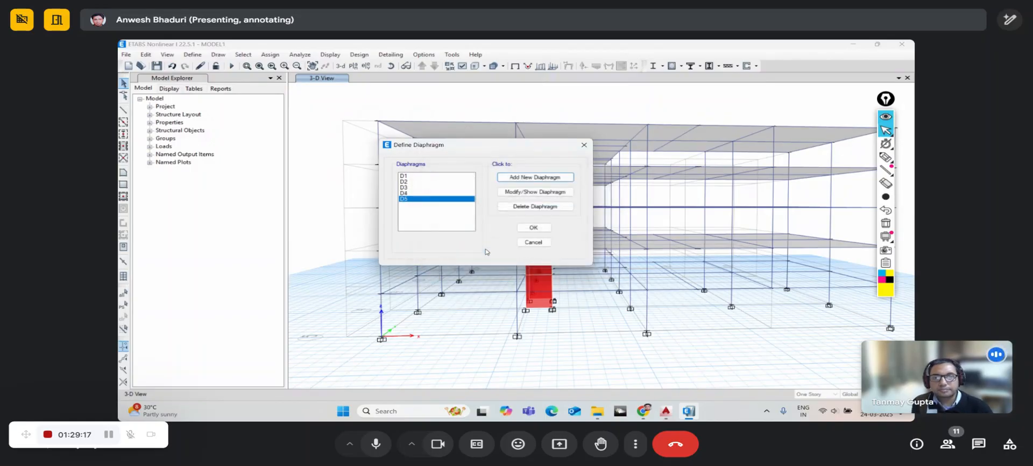
{"action": "left_click", "coordinate": [533, 228]}
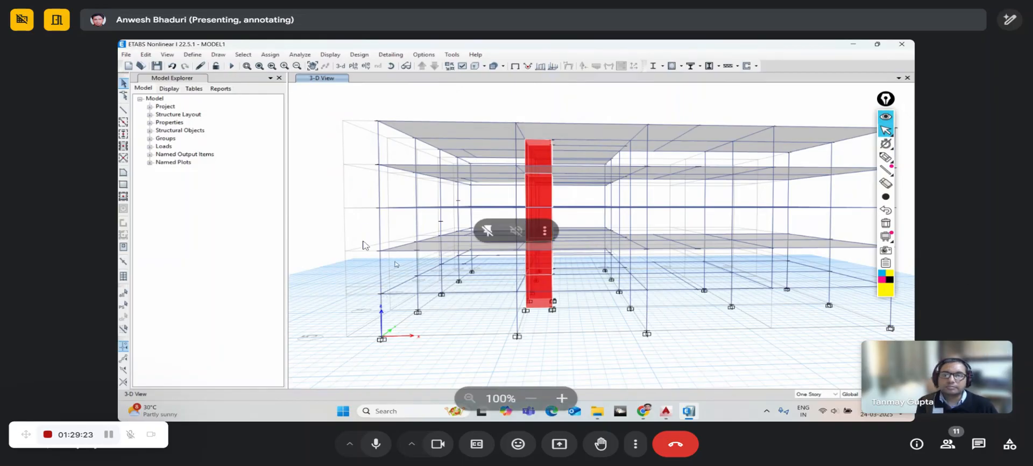
- Show the Story1 plan view and window-select all its joints and members
{"action": "left_click", "coordinate": [352, 66]}
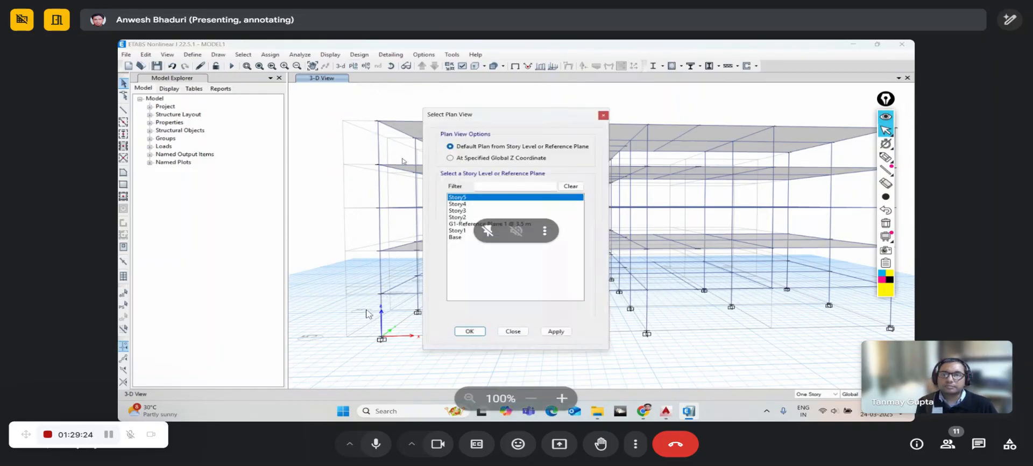
{"action": "left_click", "coordinate": [456, 232]}
{"action": "left_click", "coordinate": [470, 331]}
{"action": "middle_click_drag", "start_coordinate": [441, 181], "coordinate": [413, 148]}
{"action": "middle_click_drag", "start_coordinate": [451, 175], "coordinate": [430, 188]}
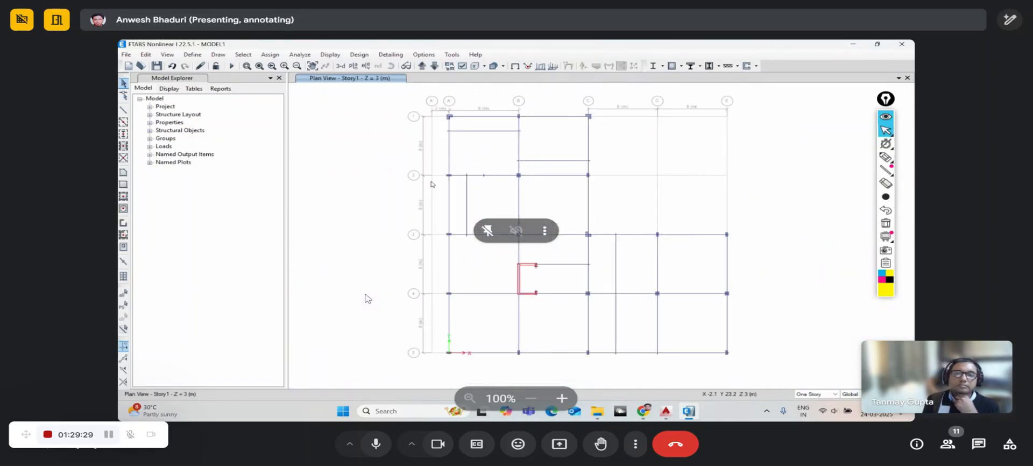
{"action": "left_click_drag", "start_coordinate": [419, 98], "coordinate": [742, 377]}
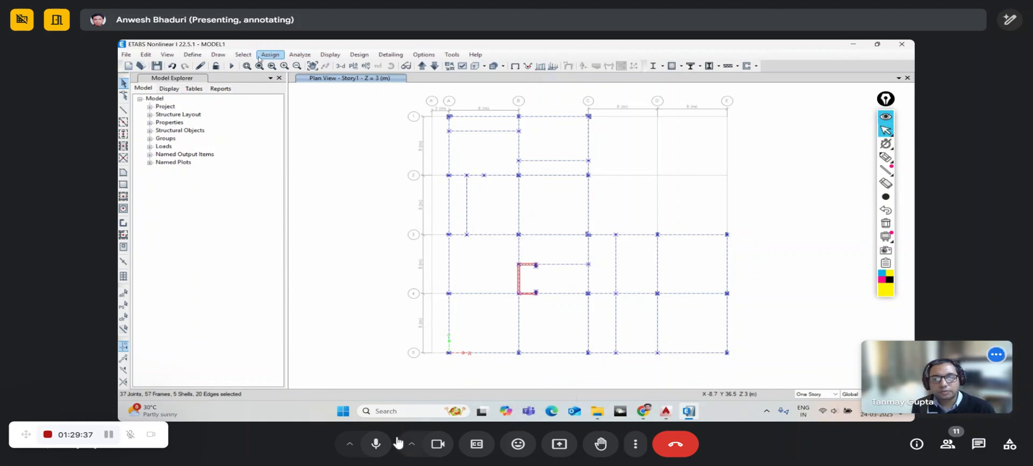
- Assign diaphragm D1 to the selected Story1 joints, applying and confirming
{"action": "left_click", "coordinate": [381, 444]}
{"action": "left_click", "coordinate": [269, 55]}
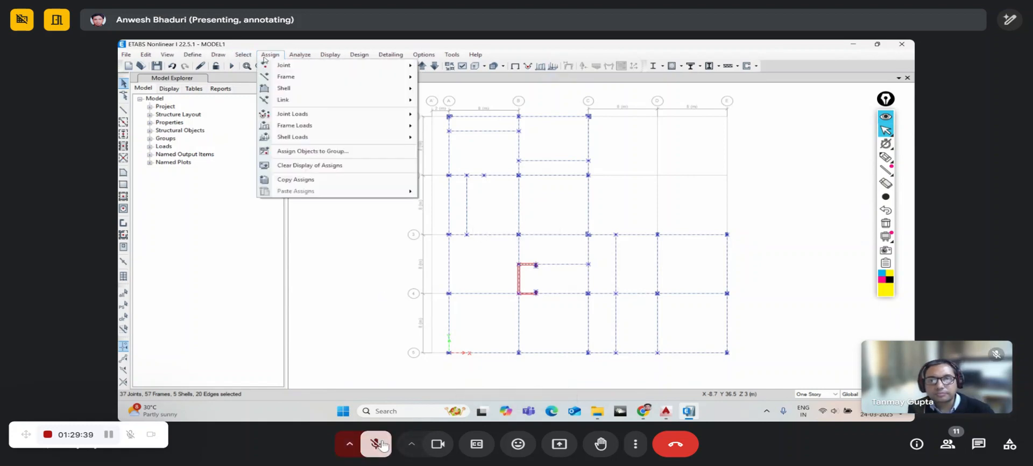
{"action": "mouse_move", "coordinate": [270, 67]}
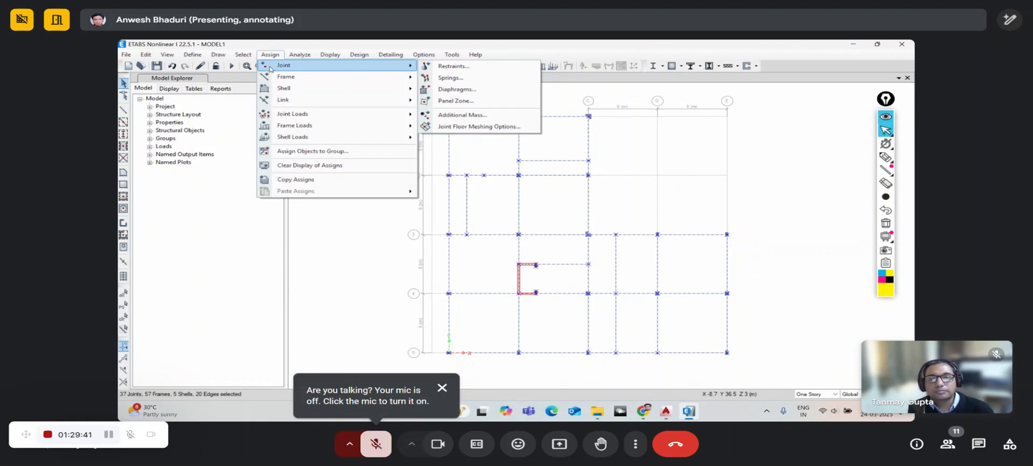
{"action": "left_click", "coordinate": [451, 91]}
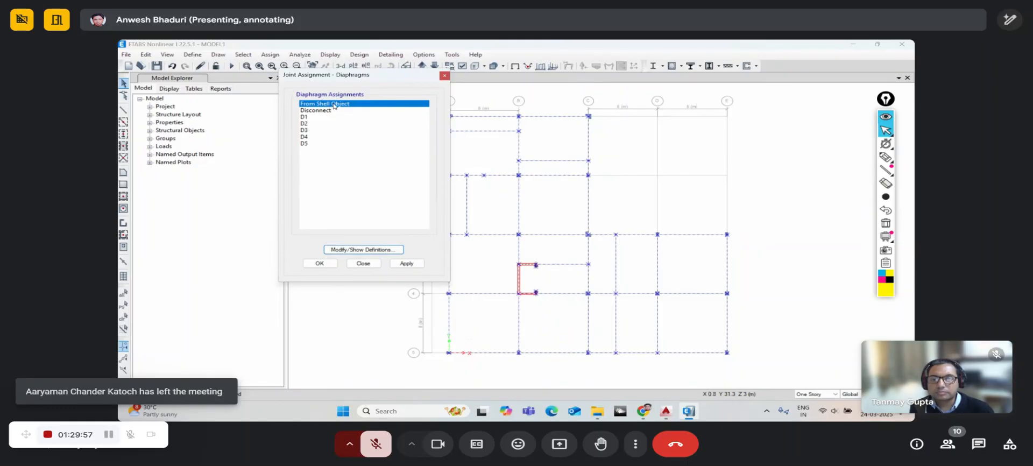
{"action": "left_click", "coordinate": [379, 444]}
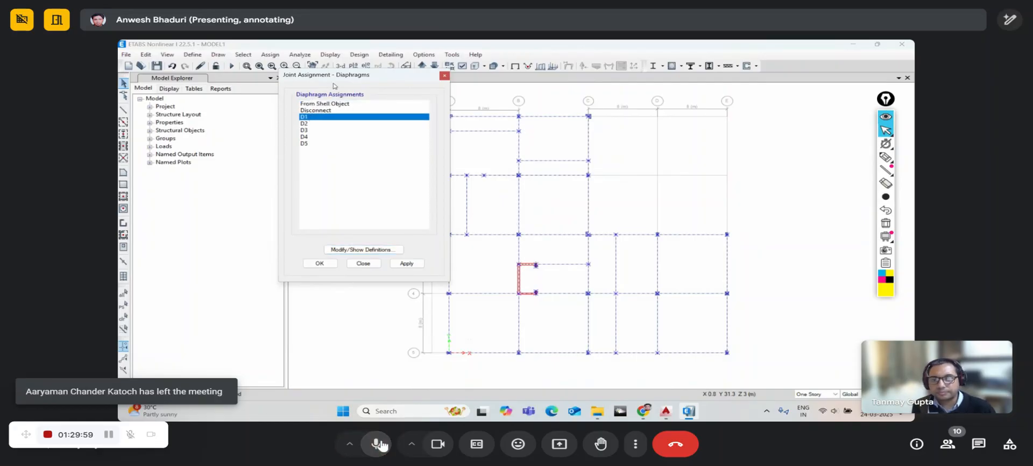
{"action": "left_click_drag", "start_coordinate": [334, 86], "coordinate": [295, 75]}
{"action": "left_click", "coordinate": [367, 252]}
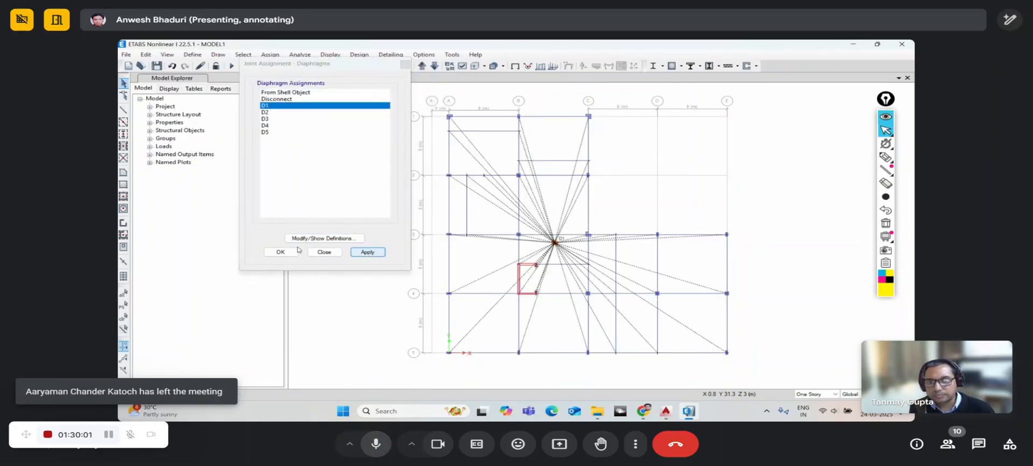
{"action": "left_click", "coordinate": [280, 252]}
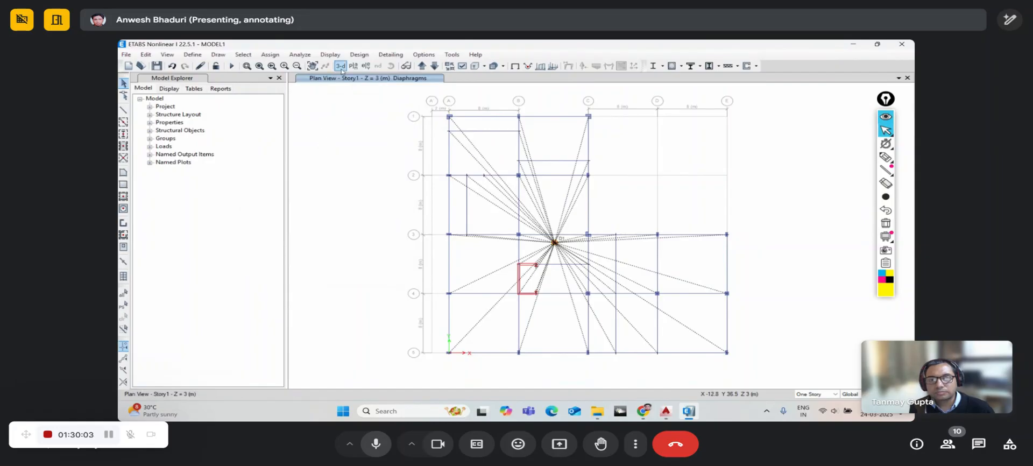
- Return to the 3-D view and rotate the model to a side elevation
{"action": "left_click", "coordinate": [341, 68]}
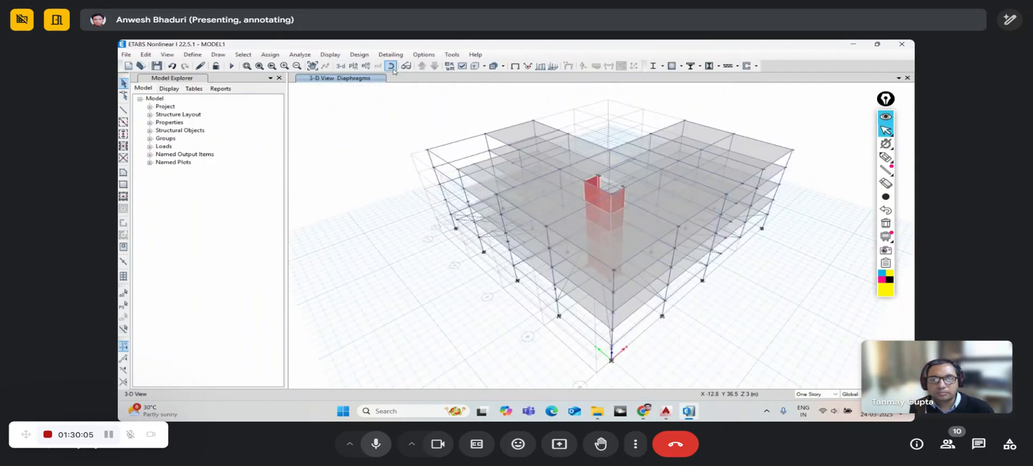
{"action": "left_click", "coordinate": [391, 66]}
{"action": "left_click_drag", "start_coordinate": [748, 350], "coordinate": [592, 225]}
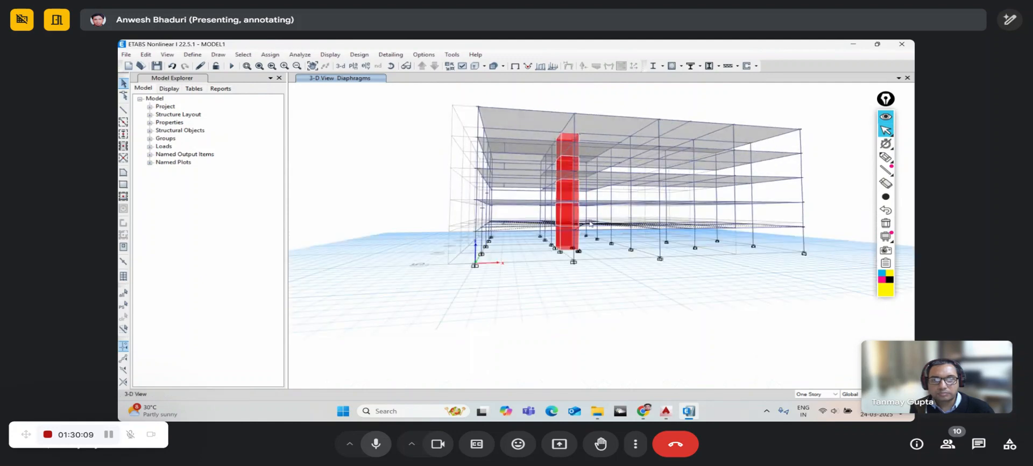
{"action": "scroll", "coordinate": [591, 224], "scroll_direction": "up", "scroll_amount": 3}
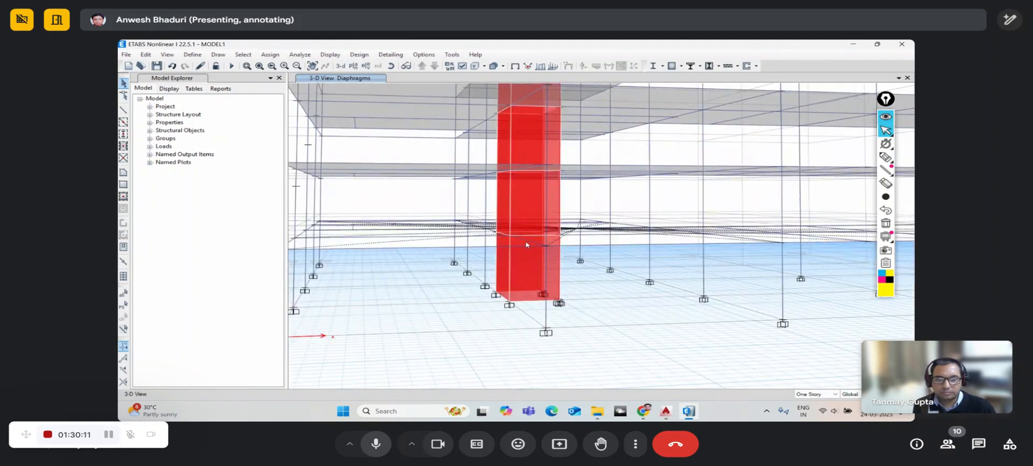
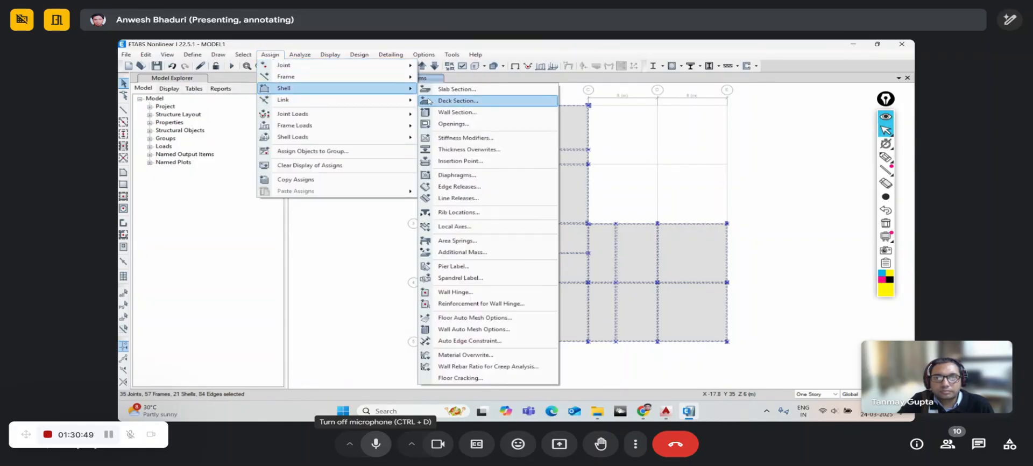
- Assign diaphragm D2 to the selected Story2 slab shells
{"action": "left_click", "coordinate": [468, 175]}
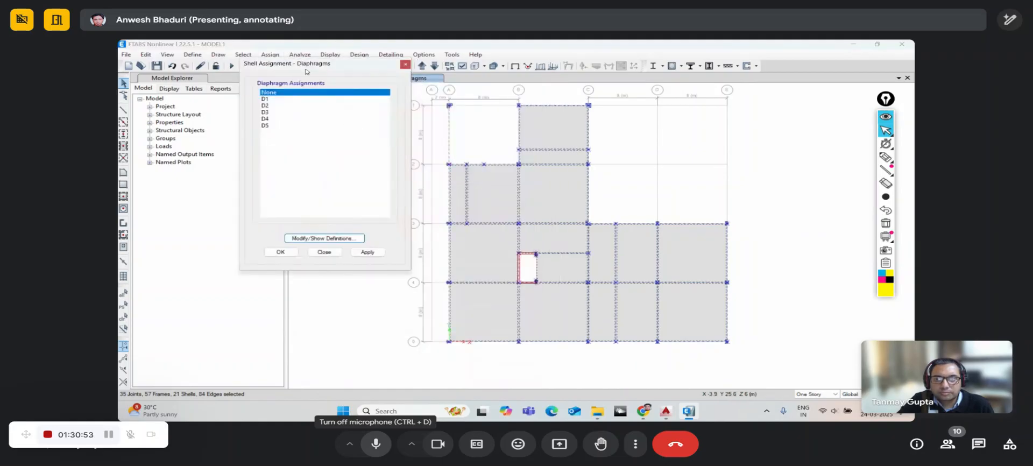
{"action": "left_click_drag", "start_coordinate": [302, 70], "coordinate": [267, 71]}
{"action": "left_click", "coordinate": [233, 108]}
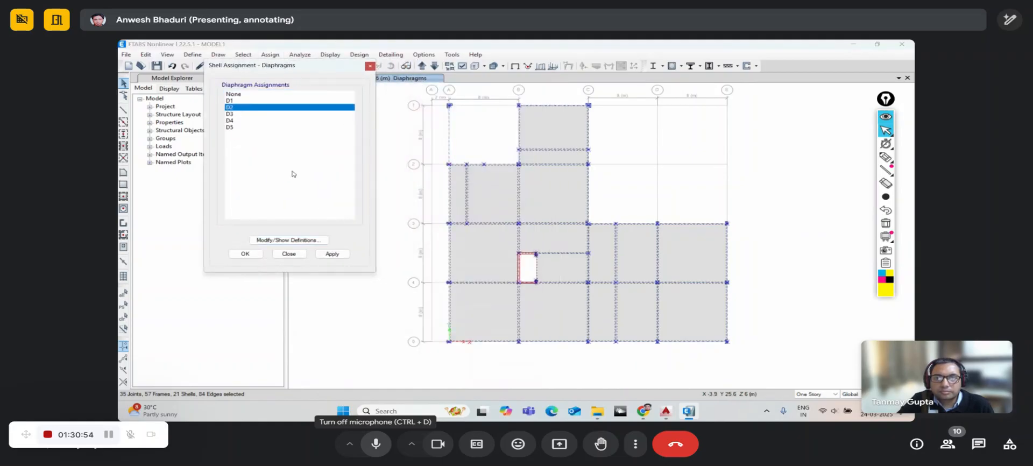
{"action": "left_click", "coordinate": [334, 254]}
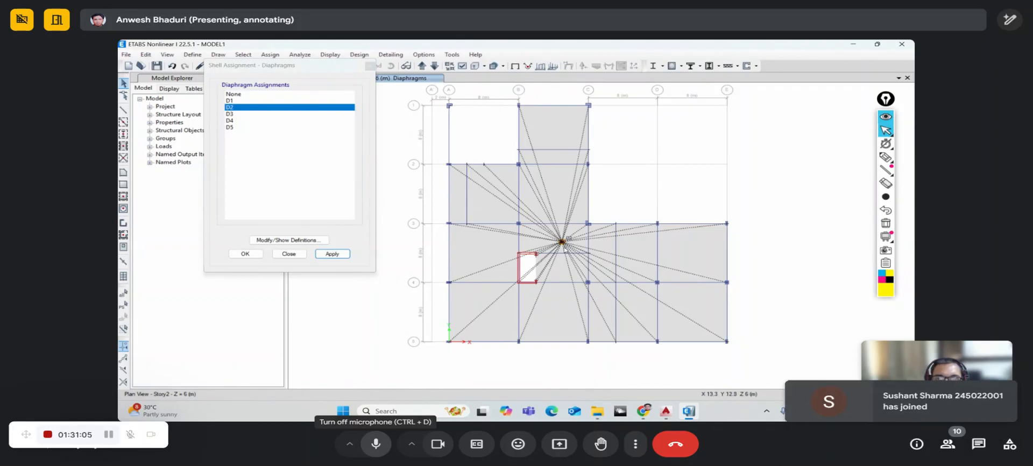
- Move up to the Story3 plan, select all its shells and assign diaphragm D3
{"action": "left_click_drag", "start_coordinate": [267, 66], "coordinate": [219, 91]}
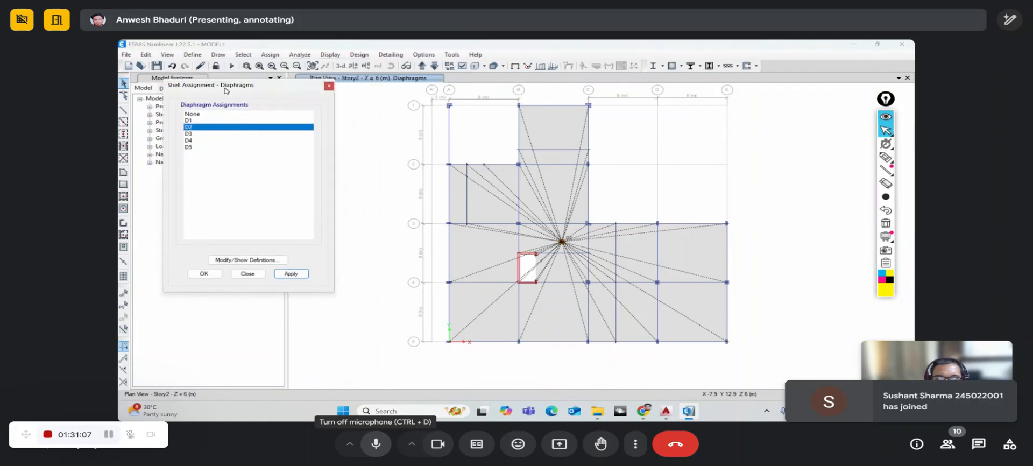
{"action": "left_click", "coordinate": [422, 65]}
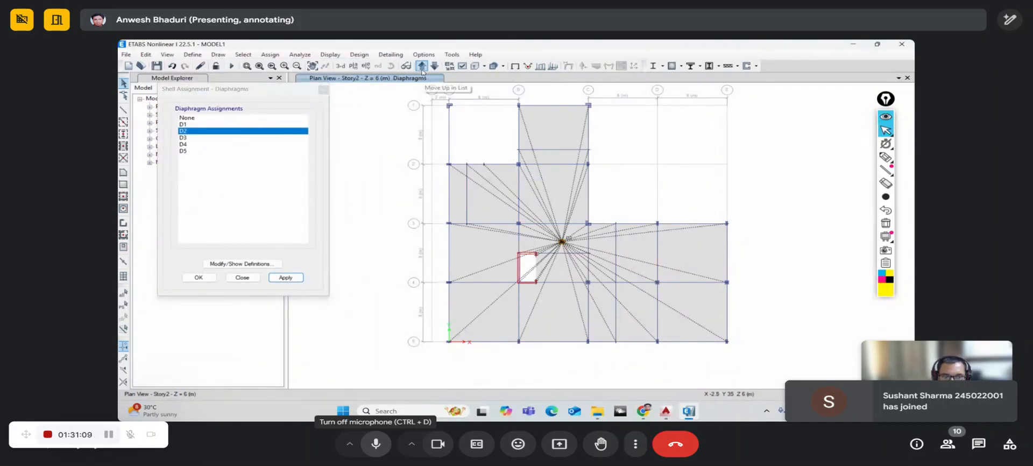
{"action": "left_click_drag", "start_coordinate": [419, 96], "coordinate": [758, 365]}
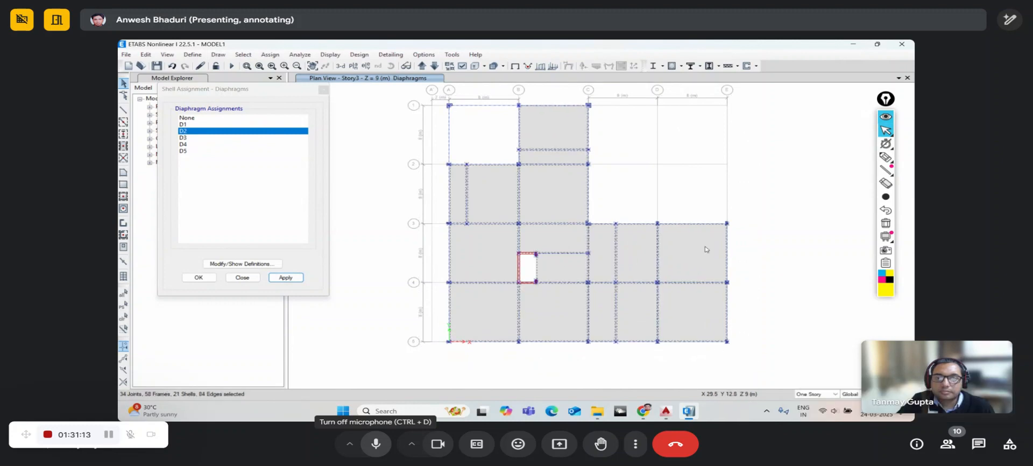
{"action": "left_click", "coordinate": [184, 138]}
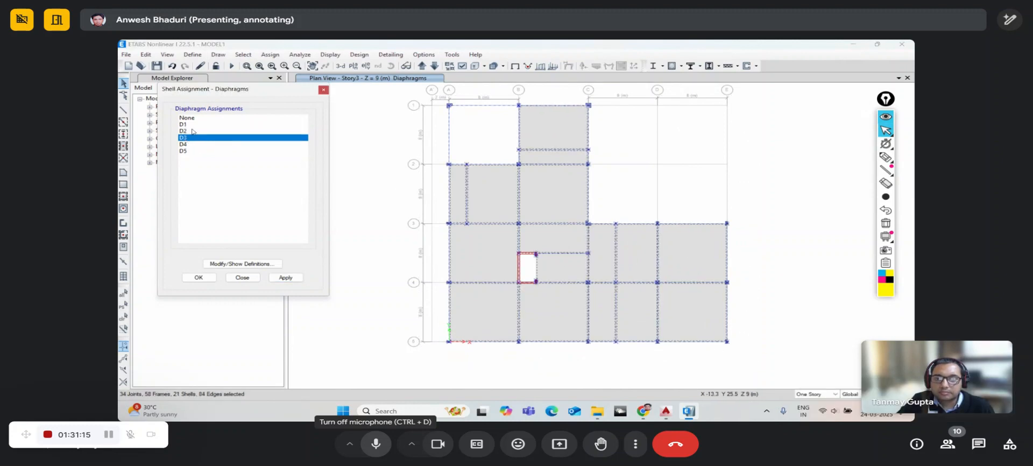
{"action": "left_click", "coordinate": [285, 277]}
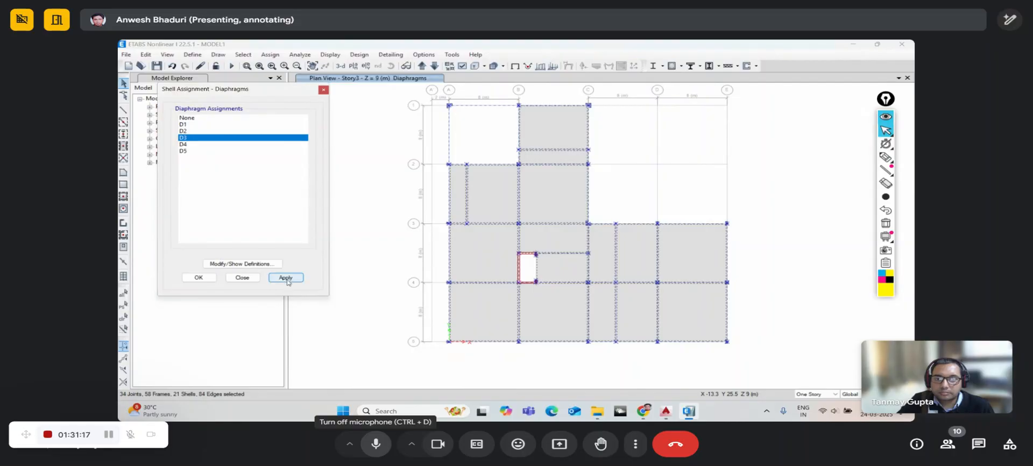
- Move up to Story4, select all its shells and assign diaphragm D4
{"action": "left_click", "coordinate": [422, 66]}
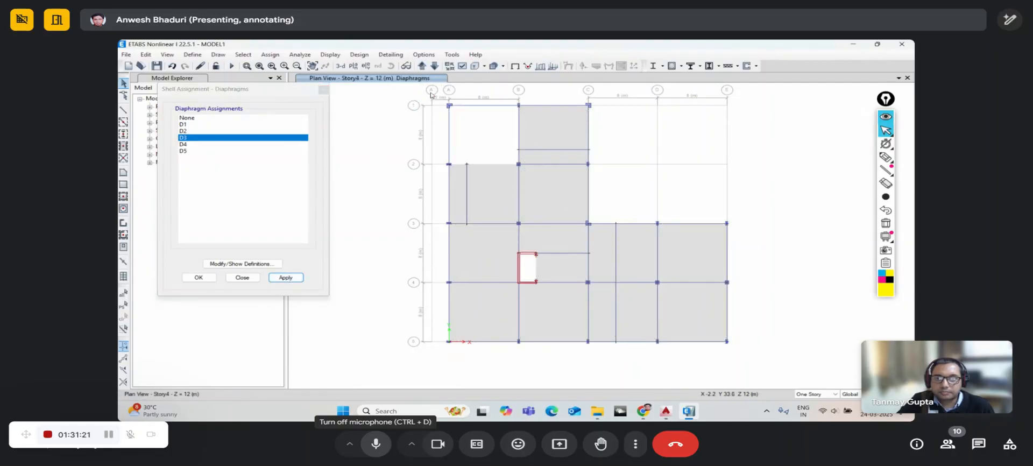
{"action": "left_click_drag", "start_coordinate": [431, 90], "coordinate": [752, 376]}
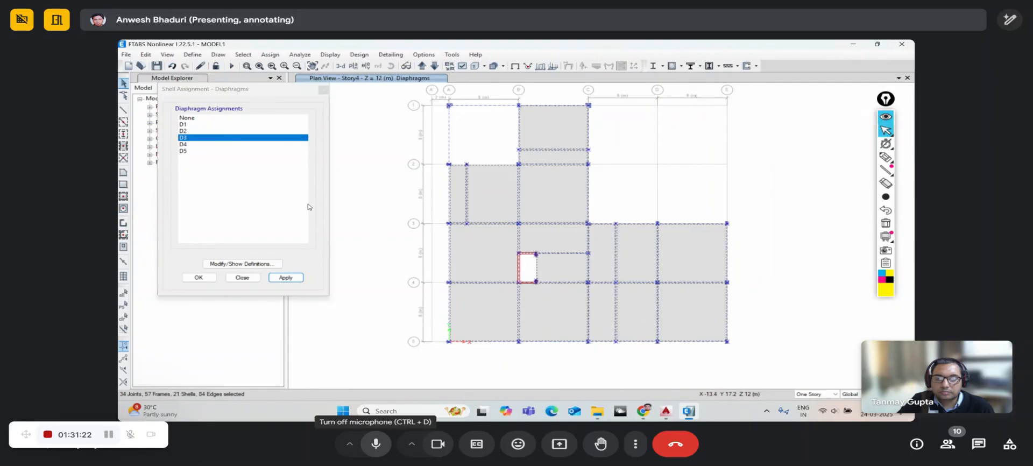
{"action": "left_click", "coordinate": [186, 144]}
{"action": "left_click", "coordinate": [286, 278]}
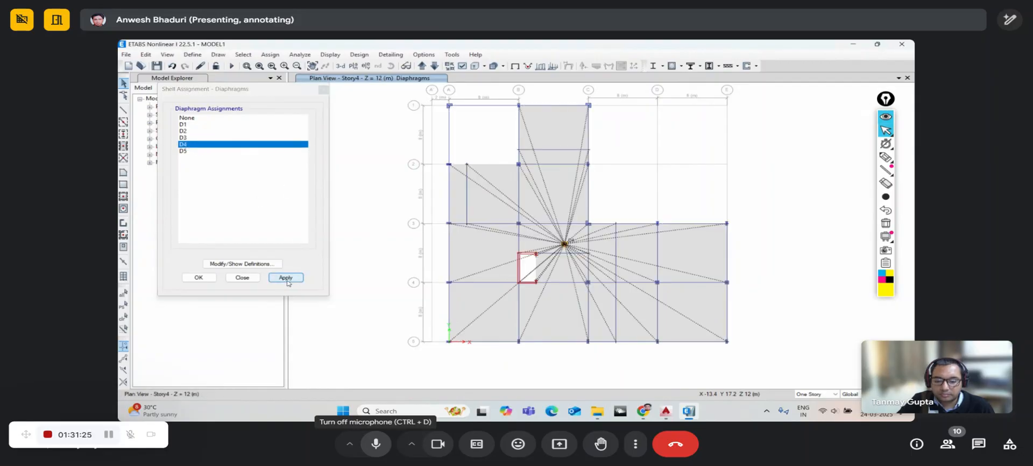
- Select all Story5 shells, assign diaphragm D5, and close the diaphragm dialog
{"action": "left_click", "coordinate": [422, 66]}
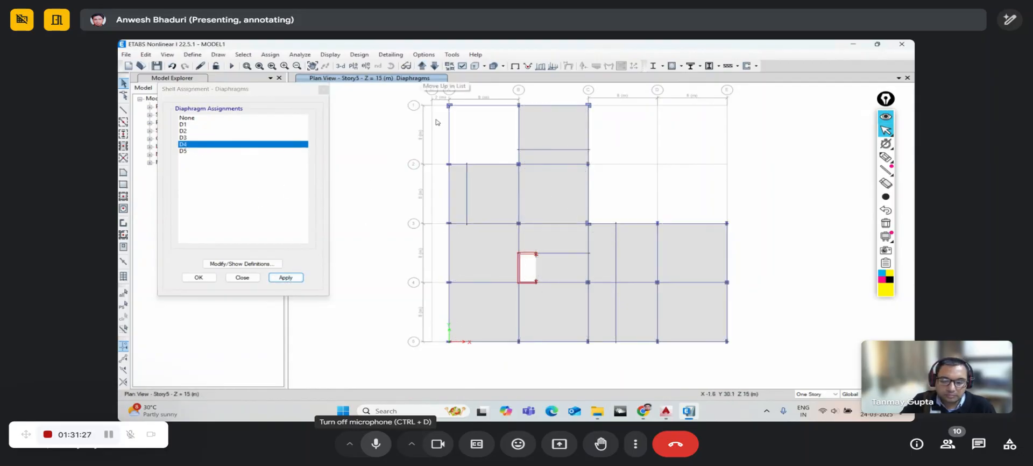
{"action": "left_click_drag", "start_coordinate": [433, 95], "coordinate": [768, 373]}
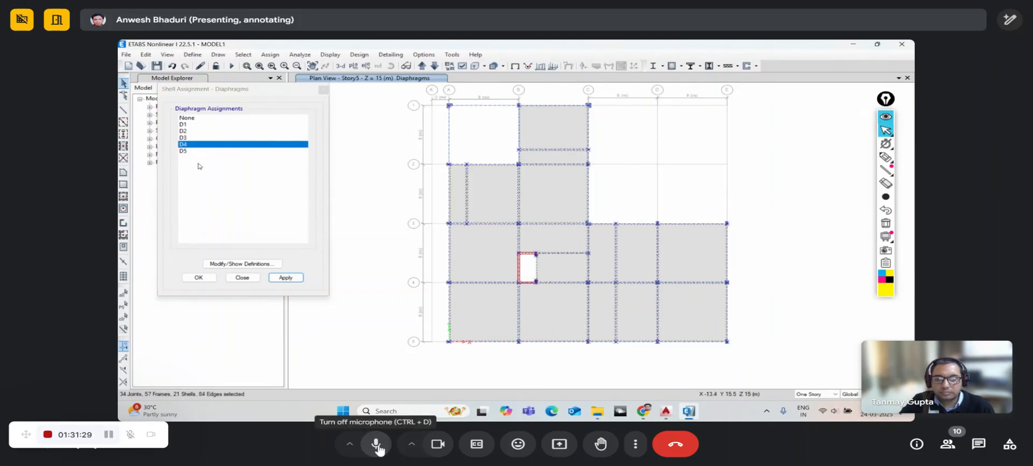
{"action": "left_click", "coordinate": [376, 443]}
{"action": "left_click", "coordinate": [186, 151]}
{"action": "left_click", "coordinate": [286, 277]}
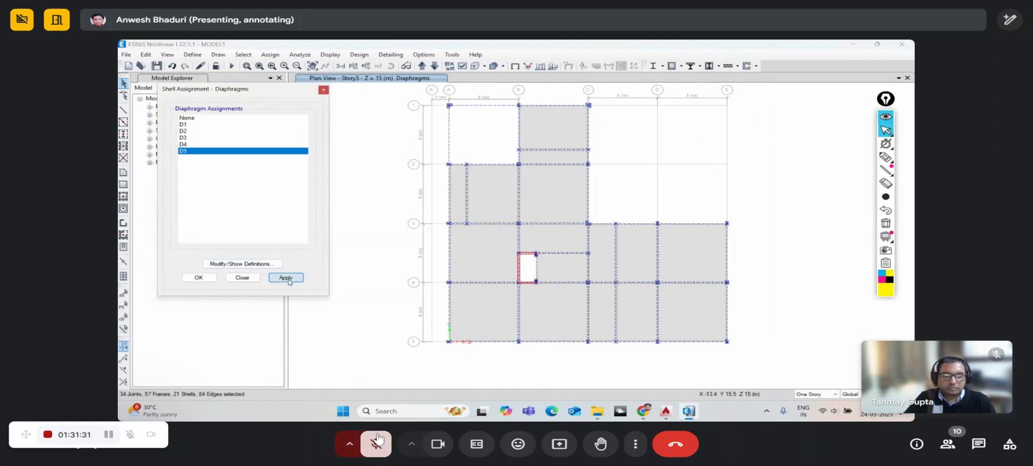
{"action": "left_click", "coordinate": [323, 90]}
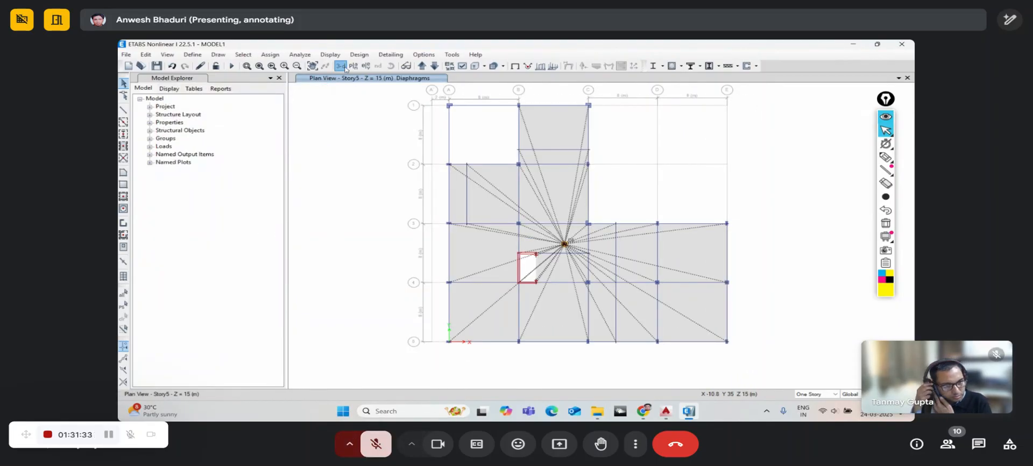
- Switch to the 3-D view and orbit the building to a front elevation
{"action": "left_click", "coordinate": [341, 66]}
{"action": "left_click", "coordinate": [394, 70]}
{"action": "left_click_drag", "start_coordinate": [753, 323], "coordinate": [685, 282]}
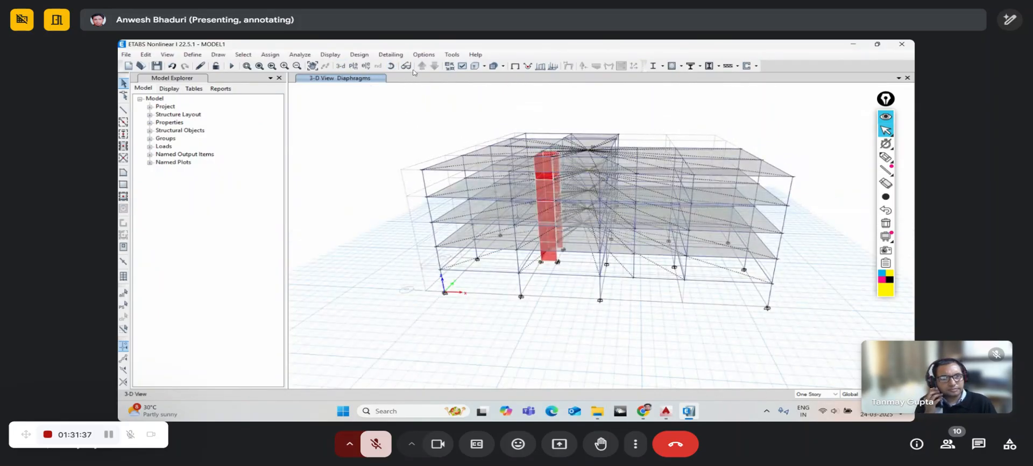
{"action": "left_click_drag", "start_coordinate": [624, 294], "coordinate": [623, 262]}
{"action": "left_click", "coordinate": [391, 66]}
{"action": "left_click_drag", "start_coordinate": [423, 181], "coordinate": [424, 188]}
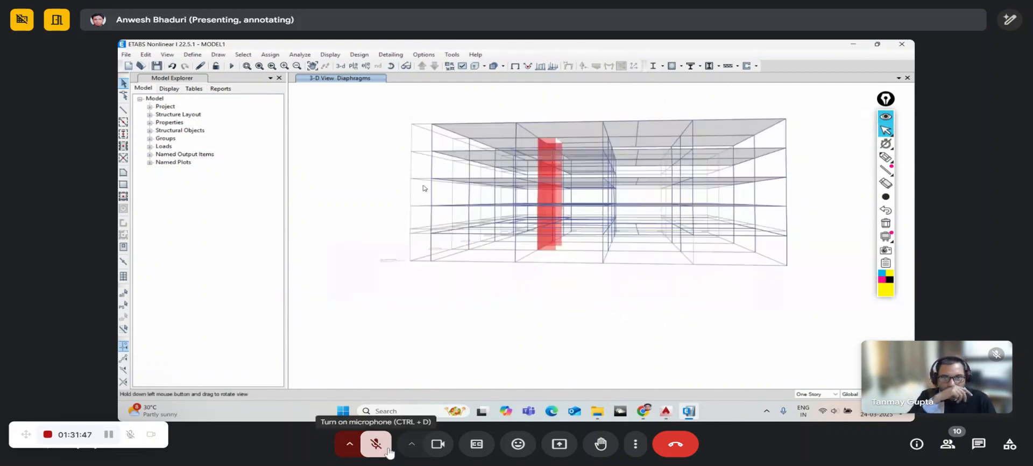
{"action": "left_click", "coordinate": [388, 451]}
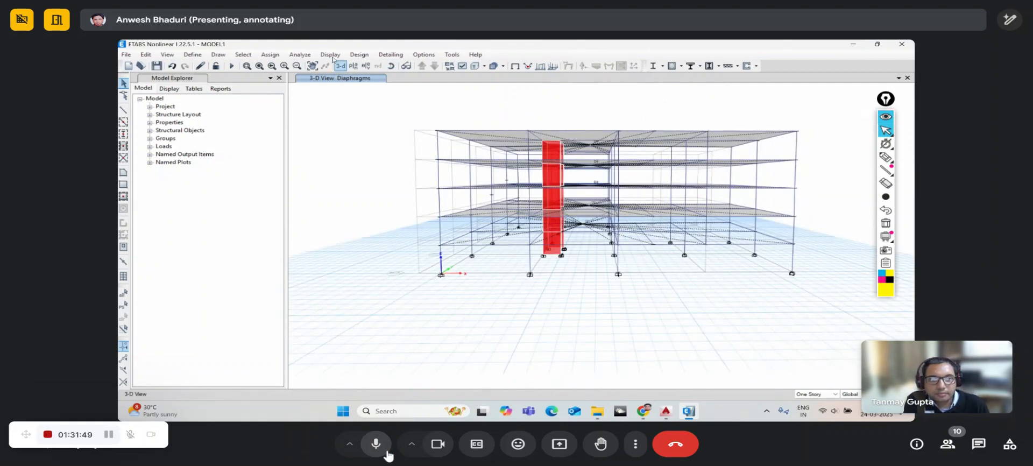
{"action": "left_click", "coordinate": [392, 66]}
{"action": "left_click_drag", "start_coordinate": [410, 179], "coordinate": [393, 181]}
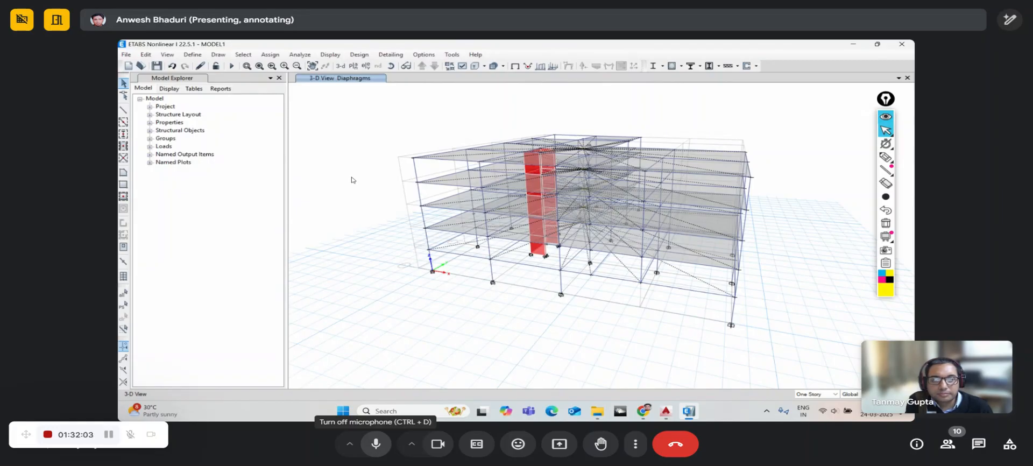
{"action": "left_click", "coordinate": [379, 448]}
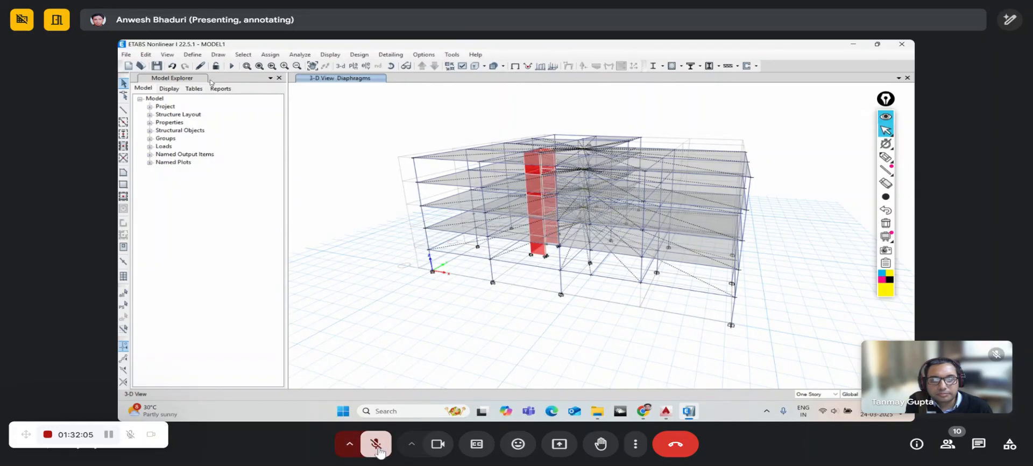
- Rotate and zoom the 3-D building to inspect the floor diaphragms
{"action": "left_click", "coordinate": [192, 54]}
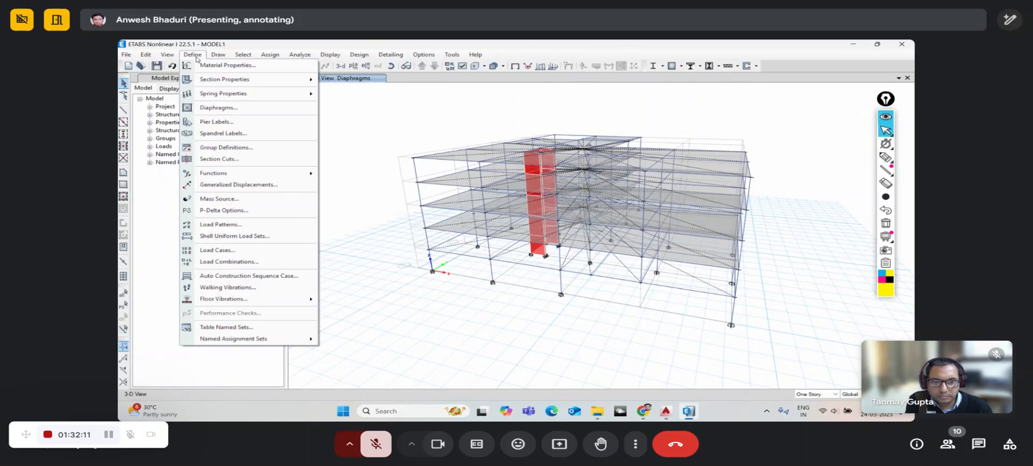
{"action": "left_click", "coordinate": [379, 450]}
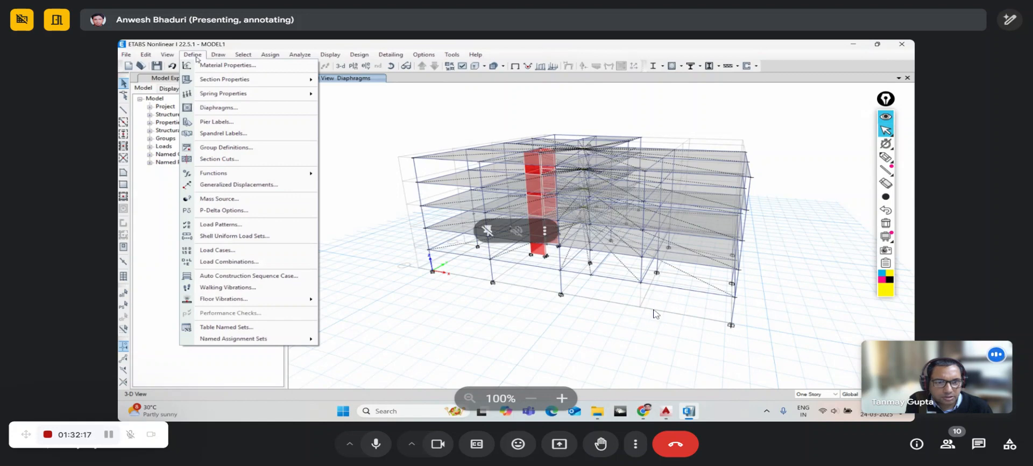
{"action": "left_click", "coordinate": [197, 58]}
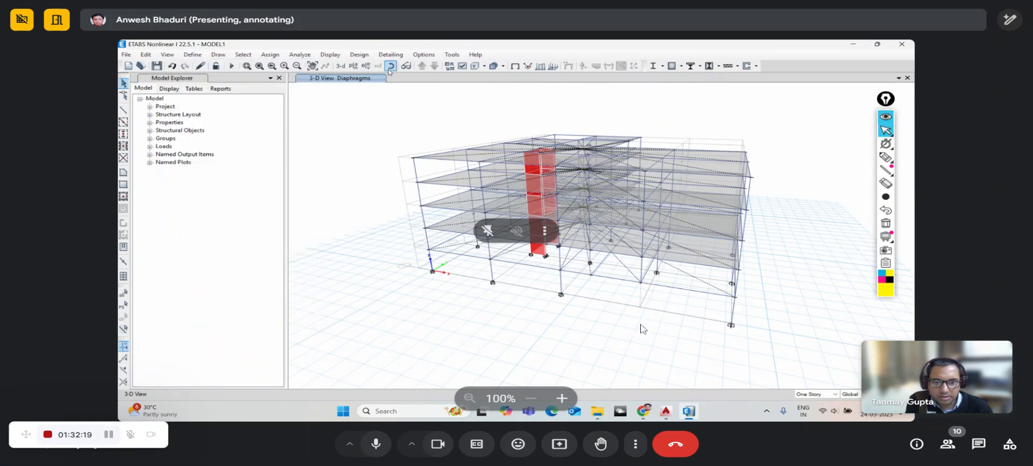
{"action": "left_click_drag", "start_coordinate": [456, 239], "coordinate": [617, 249]}
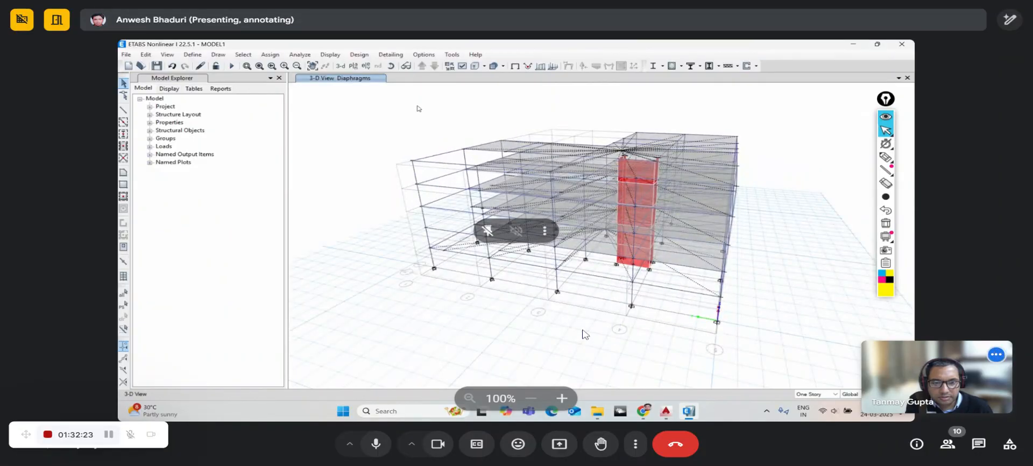
{"action": "left_click", "coordinate": [392, 67]}
{"action": "left_click_drag", "start_coordinate": [469, 269], "coordinate": [444, 241]}
{"action": "scroll", "coordinate": [444, 241], "scroll_direction": "up", "scroll_amount": 3}
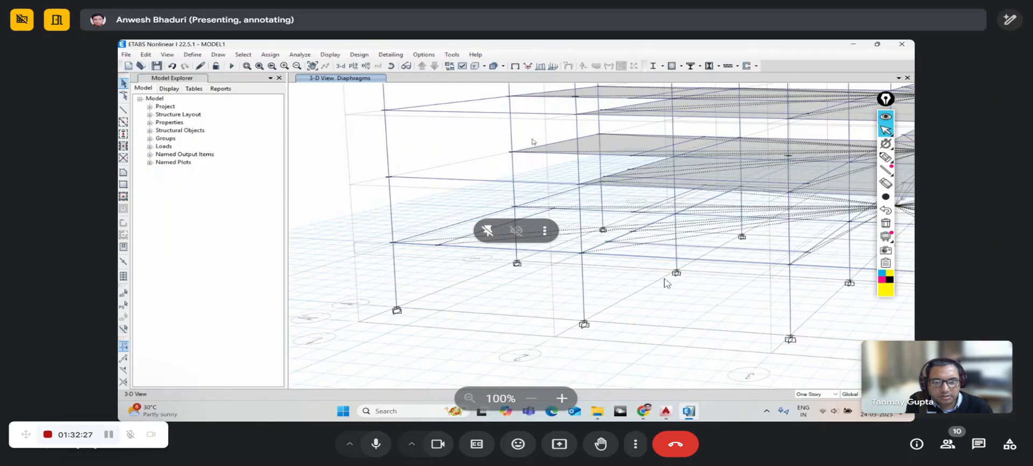
- Replicate the selected lower-floor beam up to Story2
{"action": "left_click", "coordinate": [479, 246]}
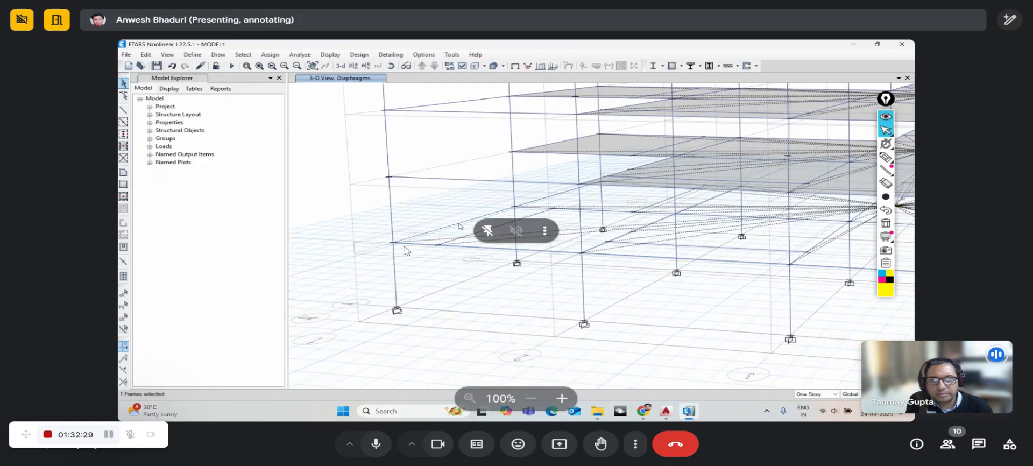
{"action": "key", "text": "ctrl+r"}
{"action": "left_click_drag", "start_coordinate": [502, 132], "coordinate": [647, 116]}
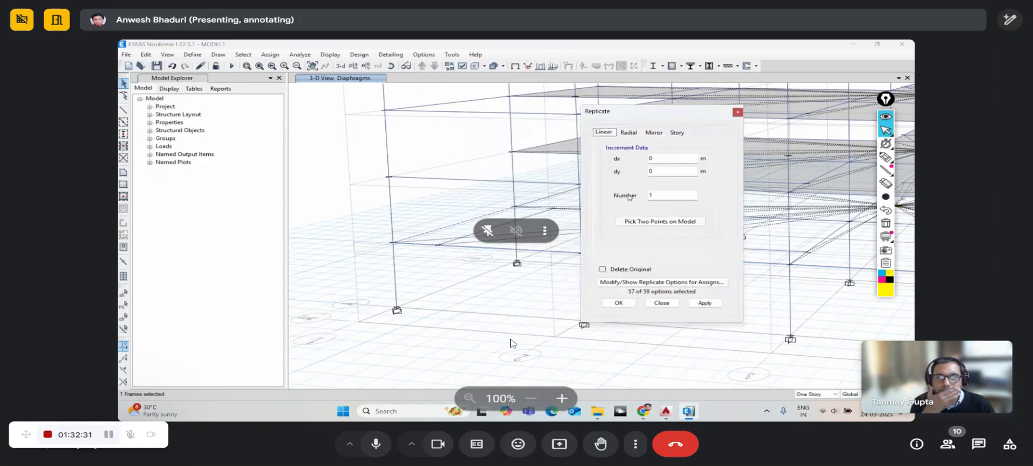
{"action": "left_click", "coordinate": [676, 133]}
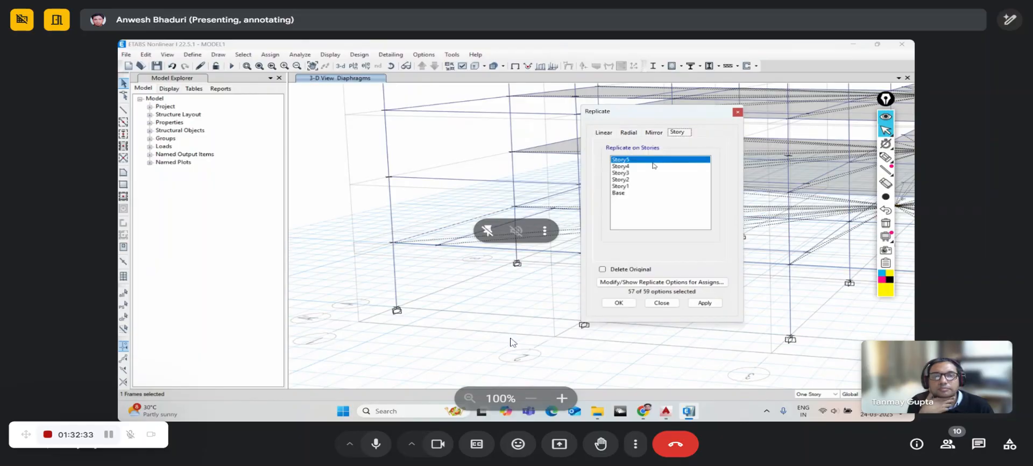
{"action": "left_click", "coordinate": [636, 180]}
{"action": "left_click", "coordinate": [702, 303]}
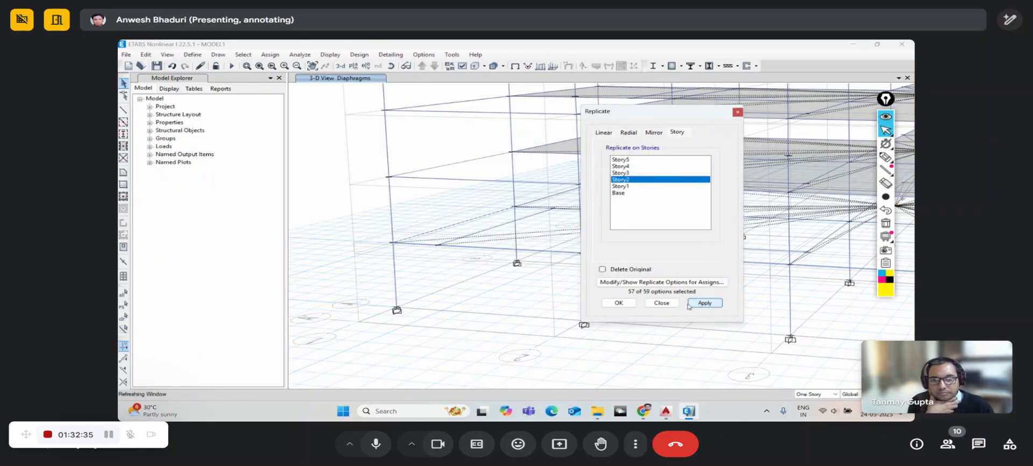
{"action": "left_click", "coordinate": [620, 303]}
{"action": "scroll", "coordinate": [483, 233], "scroll_direction": "down", "scroll_amount": 5}
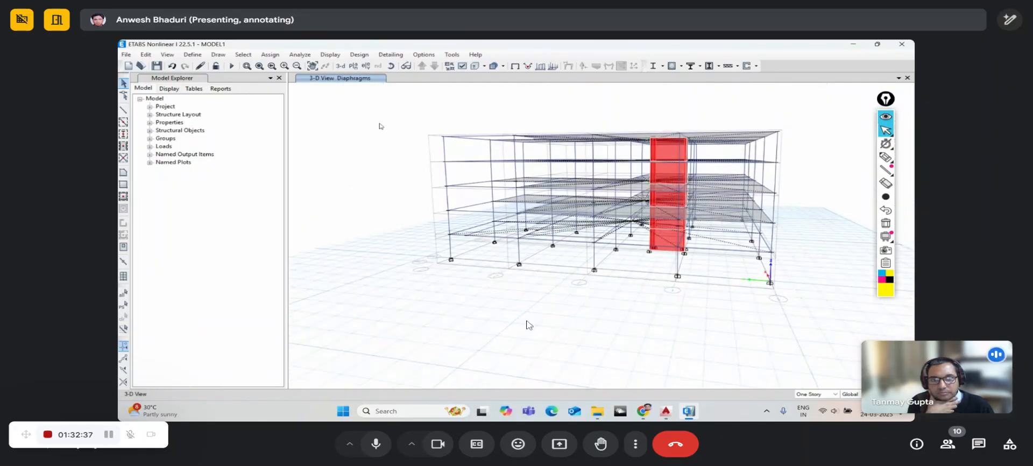
- Orbit the view and select the right corner column with its joint
{"action": "left_click", "coordinate": [391, 67]}
{"action": "left_click_drag", "start_coordinate": [654, 308], "coordinate": [473, 314]}
{"action": "middle_click_drag", "start_coordinate": [625, 280], "coordinate": [581, 279]}
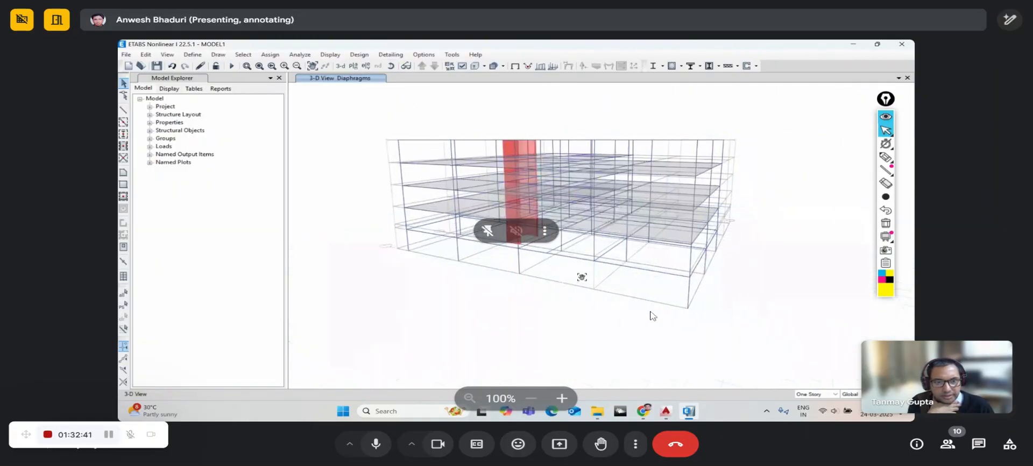
{"action": "left_click_drag", "start_coordinate": [515, 271], "coordinate": [513, 267]}
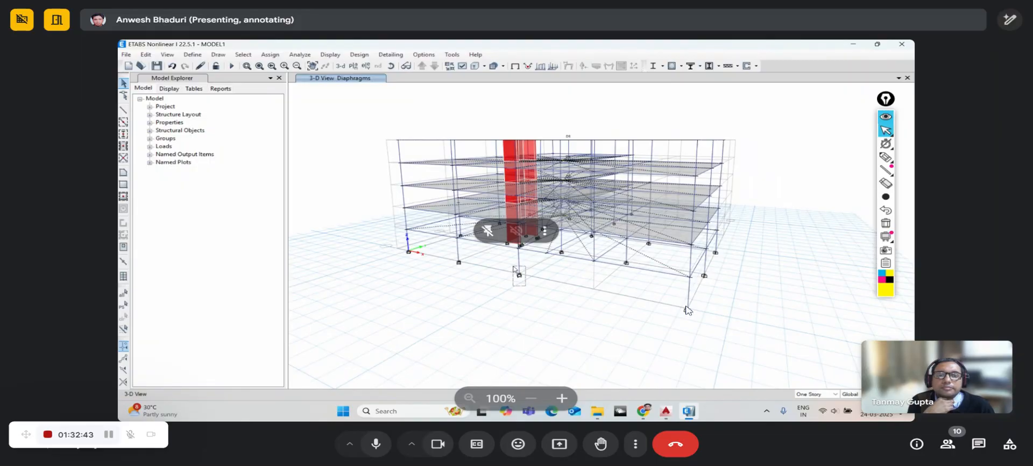
{"action": "left_click_drag", "start_coordinate": [700, 325], "coordinate": [671, 291]}
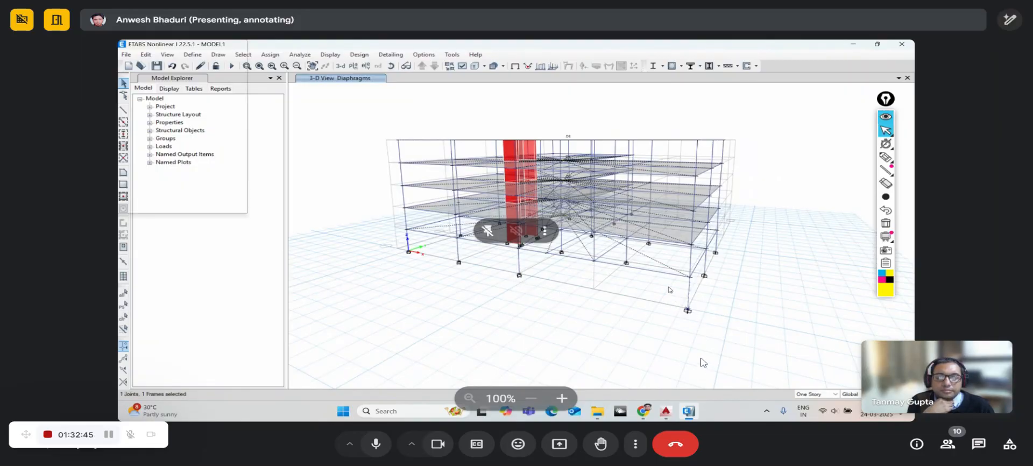
- Replicate the corner column with a dx of -8 m by picking two points
{"action": "key", "text": "ctrl+r"}
{"action": "left_click_drag", "start_coordinate": [640, 111], "coordinate": [361, 99]}
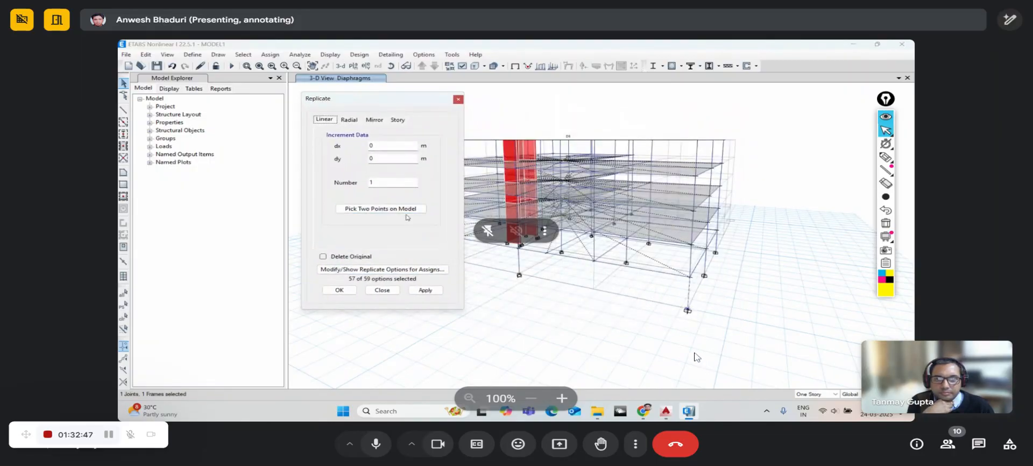
{"action": "left_click", "coordinate": [690, 277]}
{"action": "left_click", "coordinate": [594, 261]}
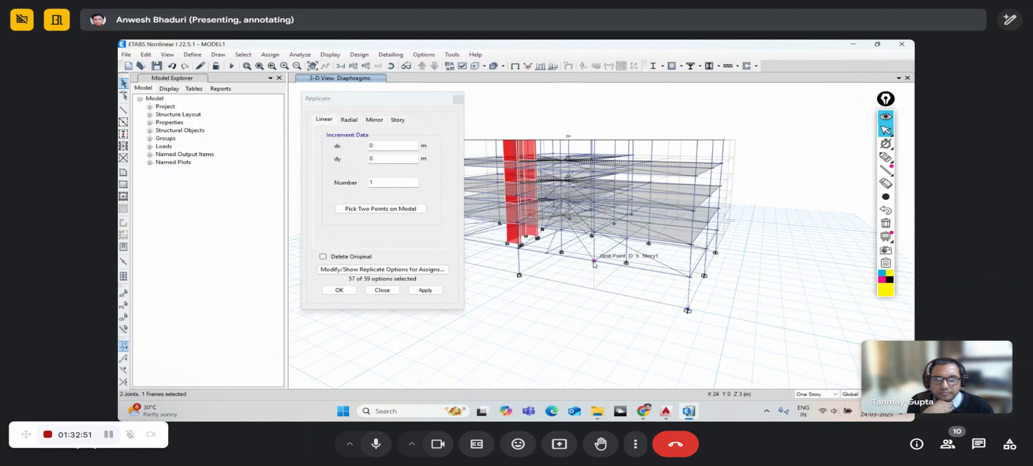
{"action": "left_click", "coordinate": [380, 209]}
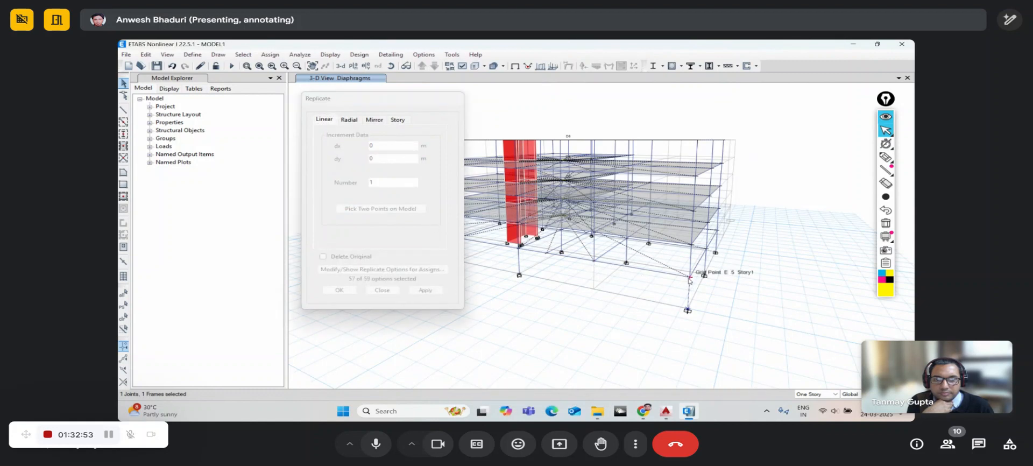
{"action": "left_click", "coordinate": [689, 277]}
{"action": "left_click", "coordinate": [594, 263]}
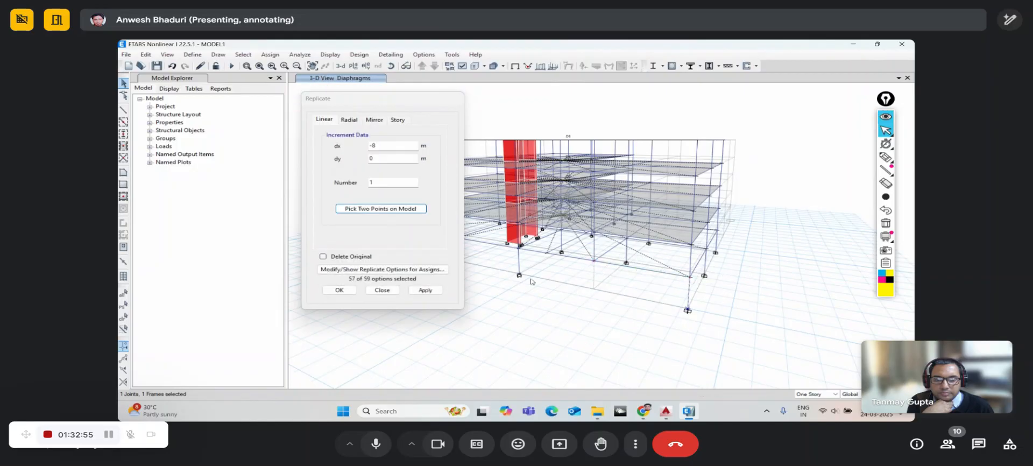
{"action": "left_click", "coordinate": [425, 291]}
{"action": "left_click", "coordinate": [351, 293]}
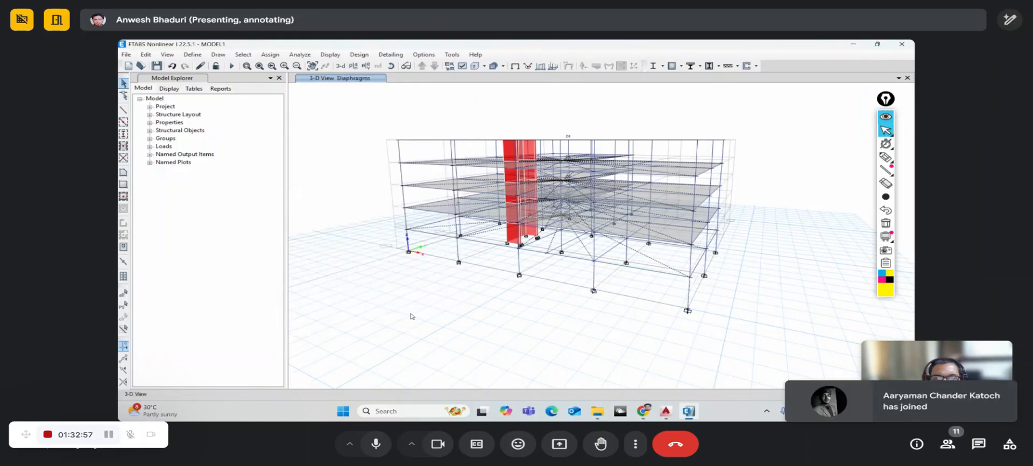
{"action": "left_click", "coordinate": [391, 67]}
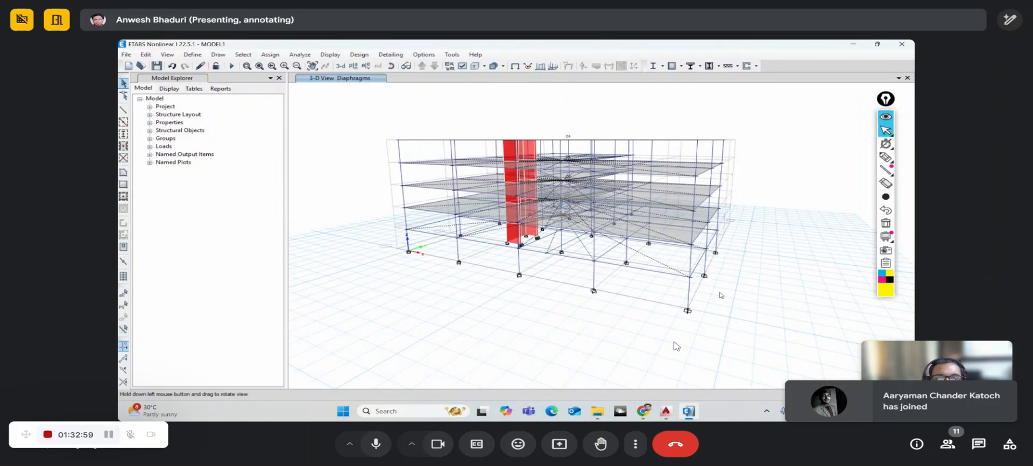
- Check the new column, then open the Modal load case's settings
{"action": "mouse_move", "coordinate": [721, 294]}
{"action": "left_mouse_down"}
{"action": "mouse_move", "coordinate": [578, 315]}
{"action": "mouse_move", "coordinate": [703, 326]}
{"action": "mouse_move", "coordinate": [802, 317]}
{"action": "mouse_move", "coordinate": [784, 314]}
{"action": "left_mouse_up"}
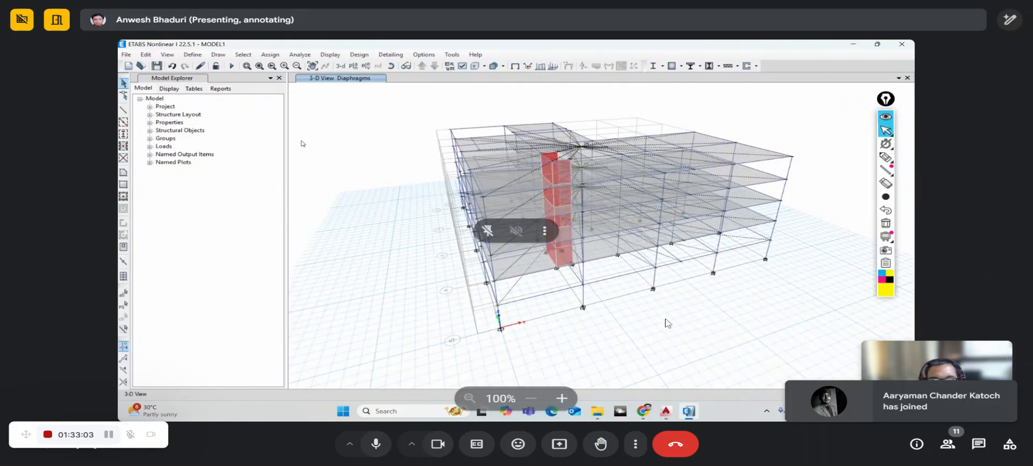
{"action": "left_click", "coordinate": [192, 54]}
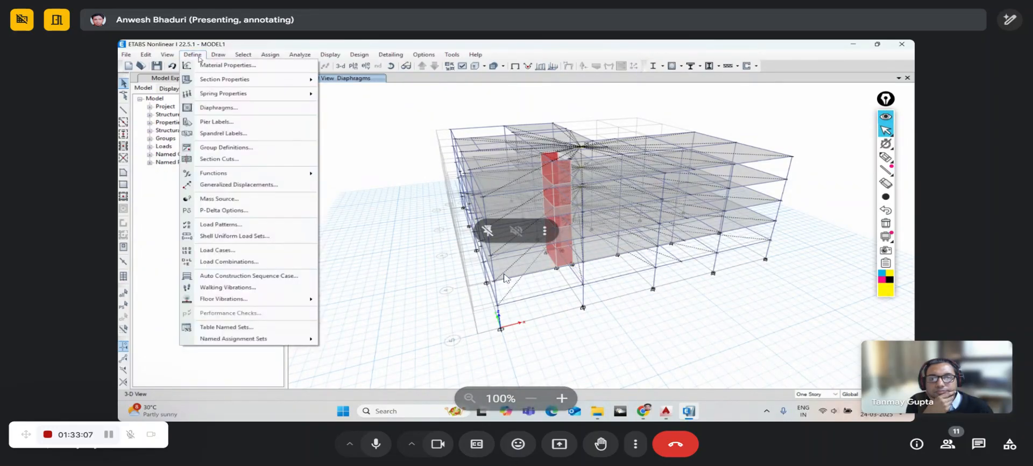
{"action": "left_click", "coordinate": [220, 251]}
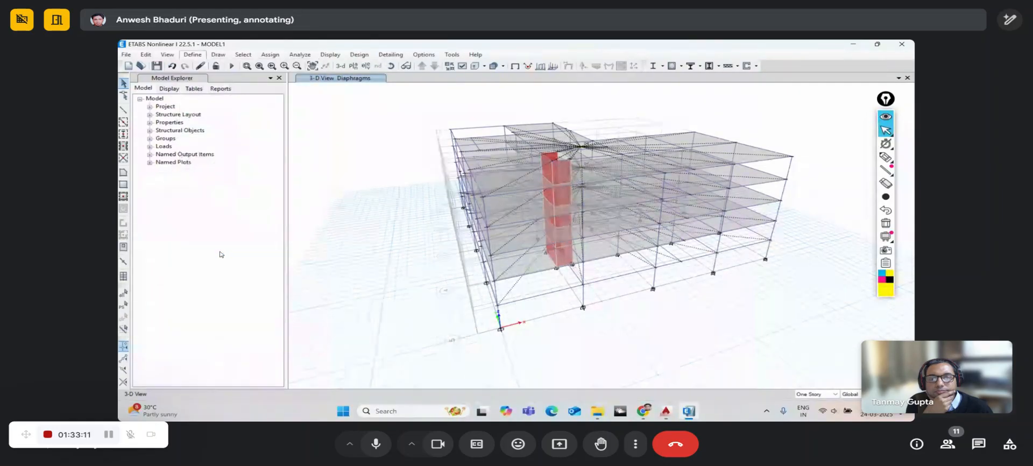
{"action": "left_click_drag", "start_coordinate": [385, 151], "coordinate": [350, 136]}
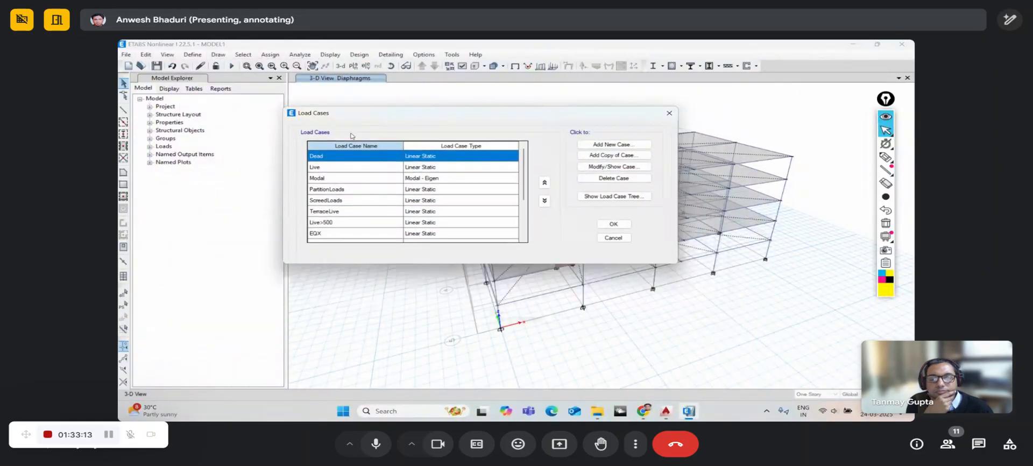
{"action": "left_click", "coordinate": [353, 179]}
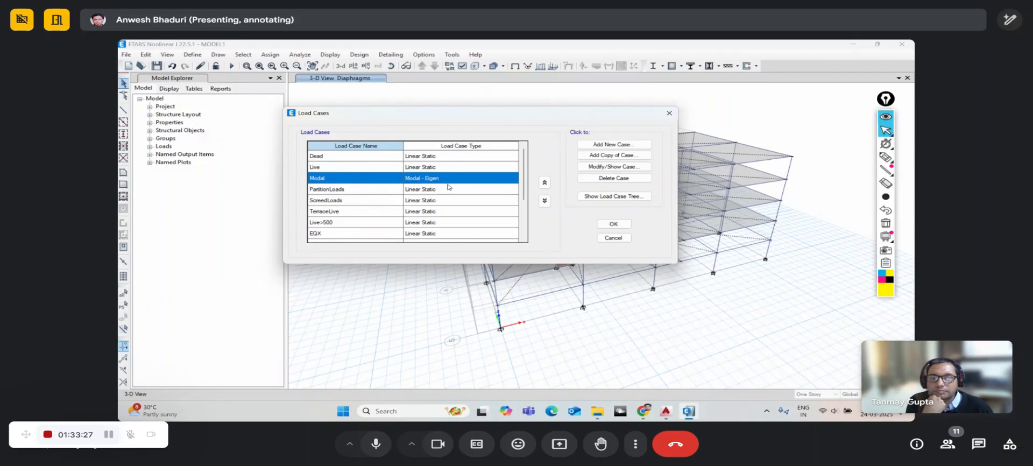
{"action": "left_click", "coordinate": [590, 167]}
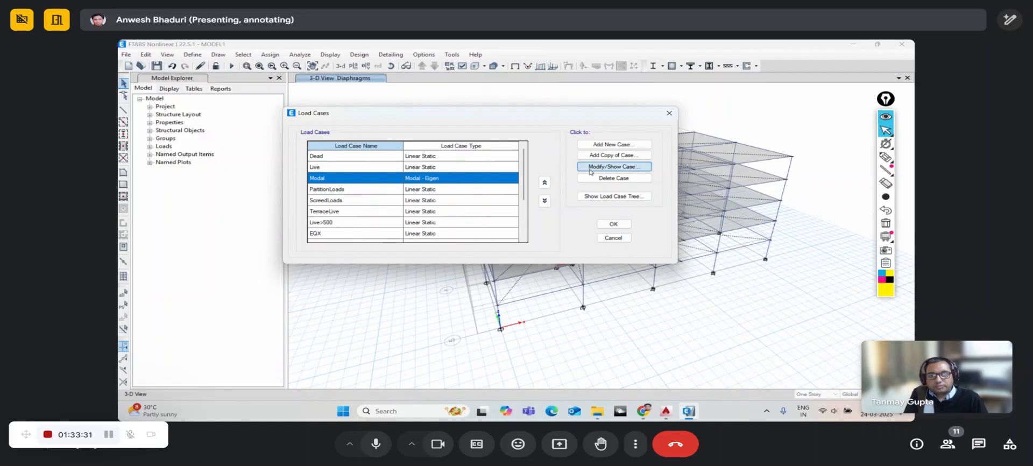
{"action": "left_click_drag", "start_coordinate": [480, 71], "coordinate": [383, 60]}
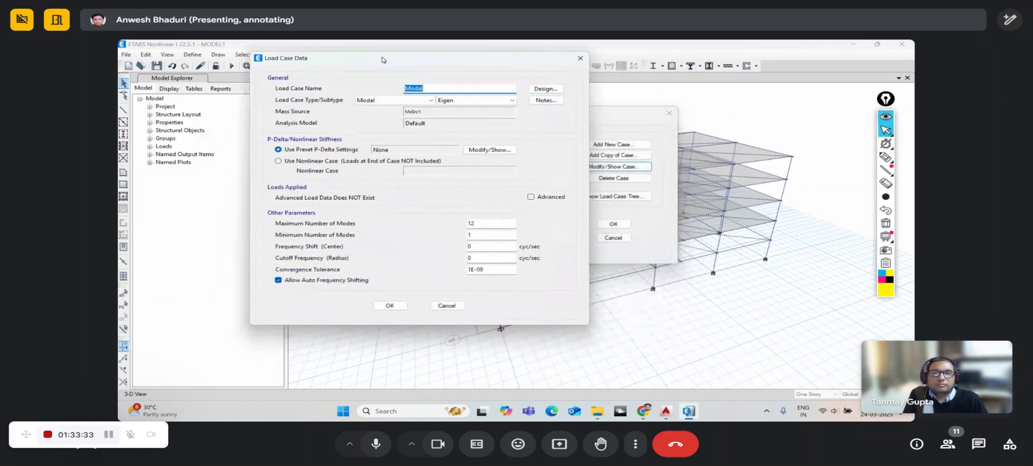
- Set the Modal case's maximum number of modes to 15 and confirm
{"action": "left_click", "coordinate": [376, 444]}
{"action": "left_click", "coordinate": [375, 103]}
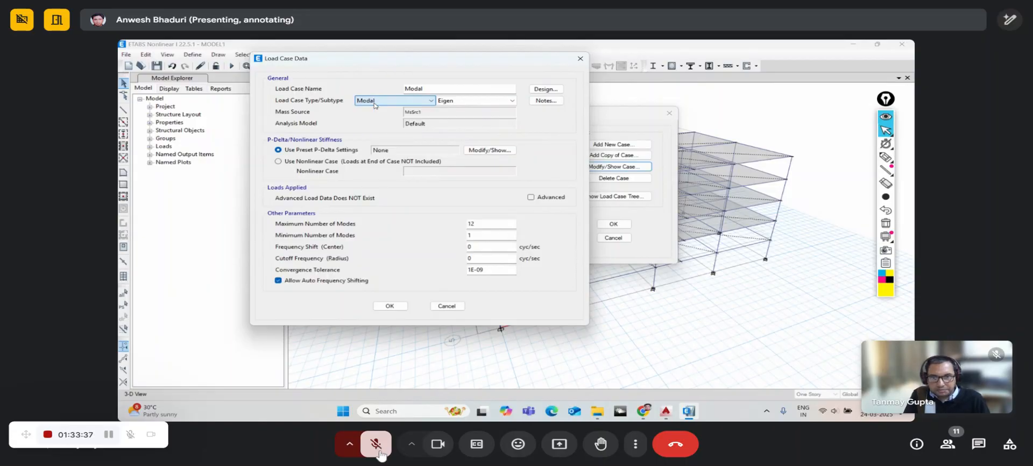
{"action": "left_click", "coordinate": [452, 102]}
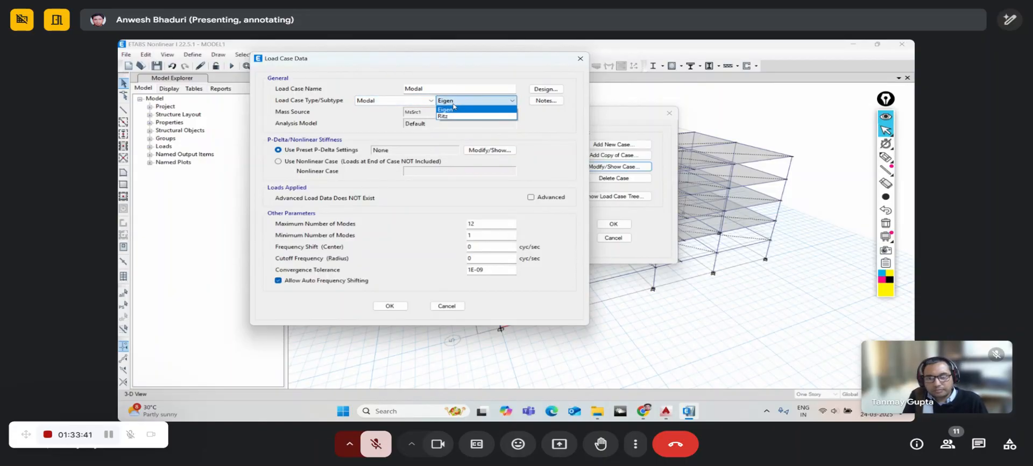
{"action": "left_click", "coordinate": [378, 451]}
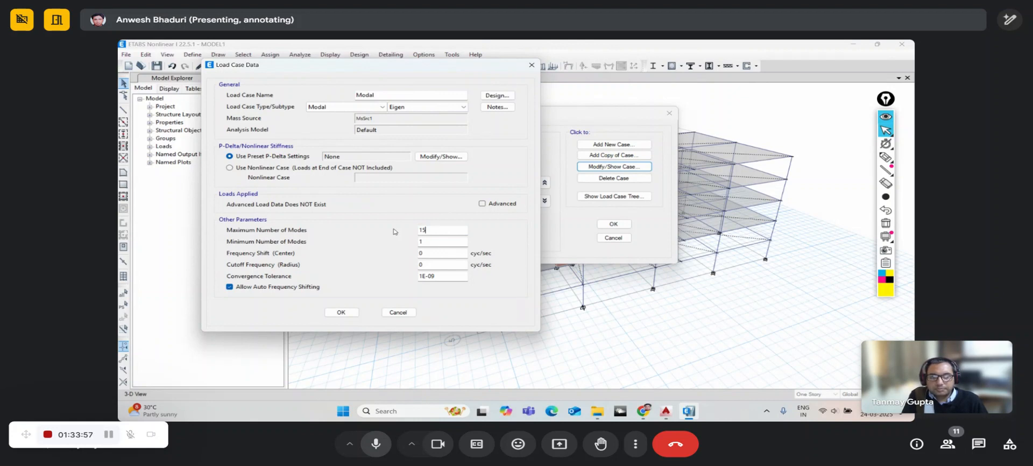
{"action": "left_click", "coordinate": [433, 229]}
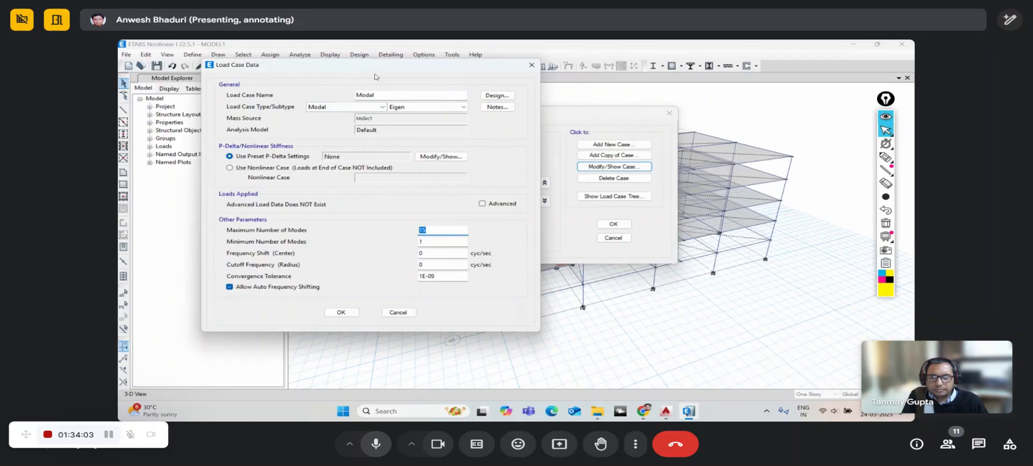
{"action": "left_click_drag", "start_coordinate": [375, 76], "coordinate": [639, 100]}
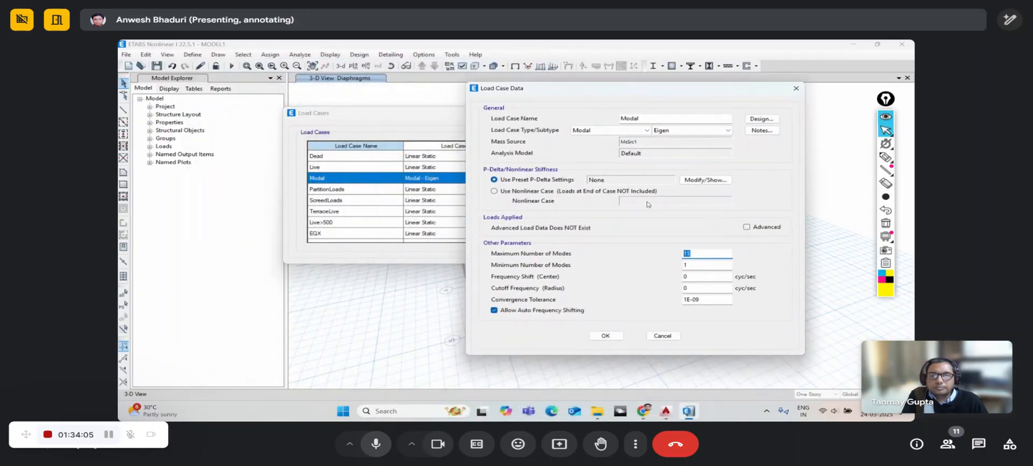
{"action": "left_click", "coordinate": [604, 337]}
{"action": "scroll", "coordinate": [411, 188], "scroll_direction": "down", "scroll_amount": 1}
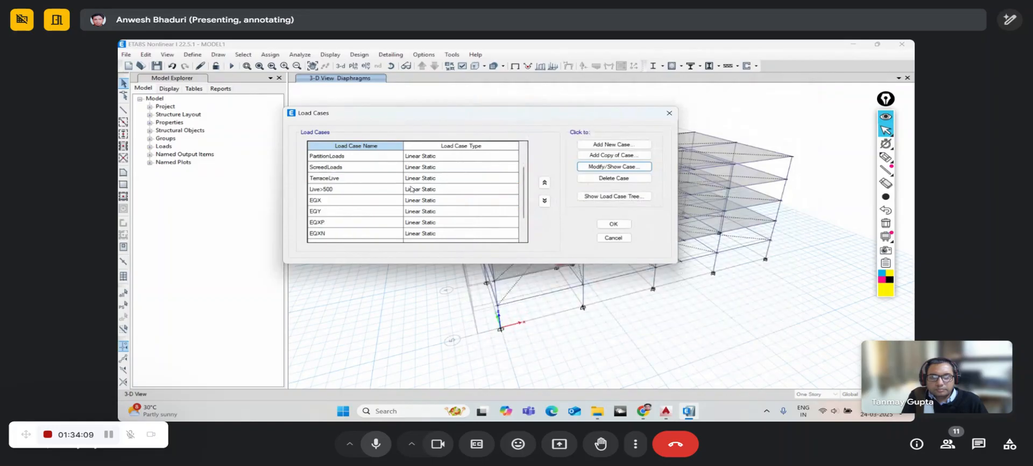
{"action": "scroll", "coordinate": [424, 188], "scroll_direction": "up", "scroll_amount": 1}
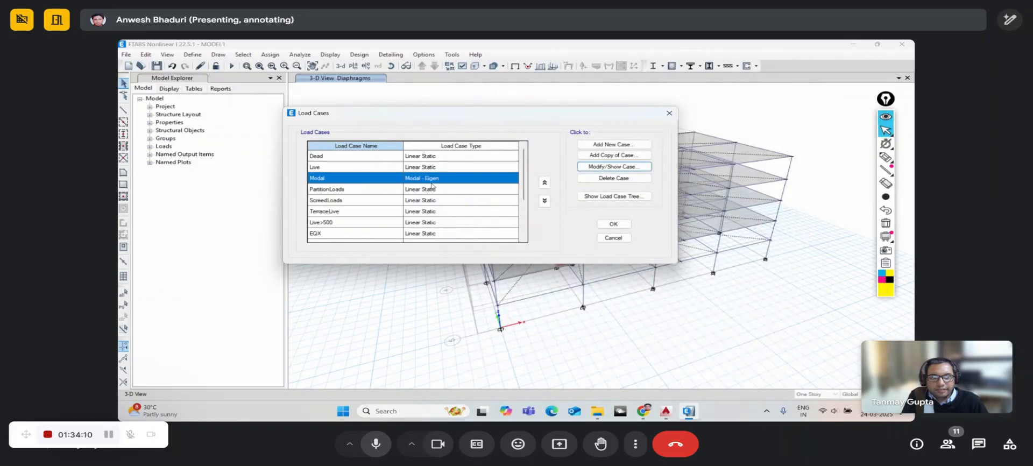
{"action": "left_click", "coordinate": [613, 224]}
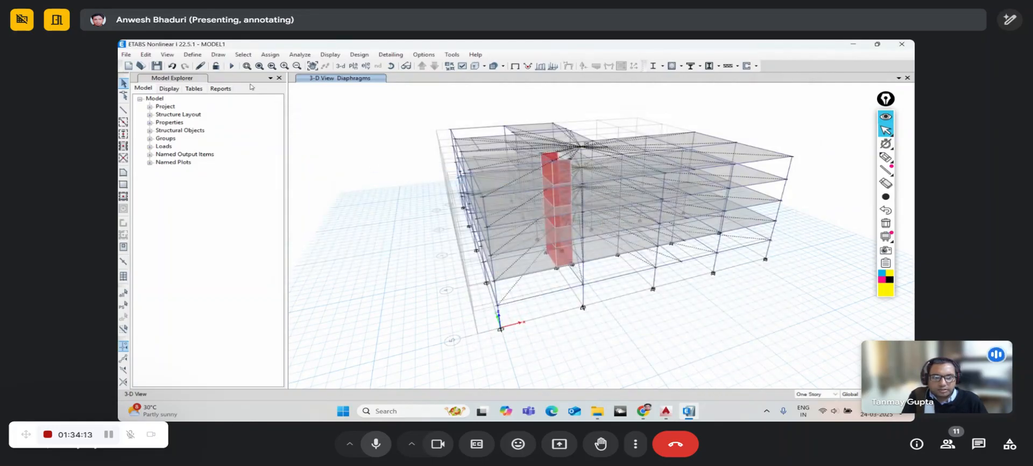
- Make MS the default mass source and delete the extra MsSrc1 source
{"action": "left_click", "coordinate": [195, 56]}
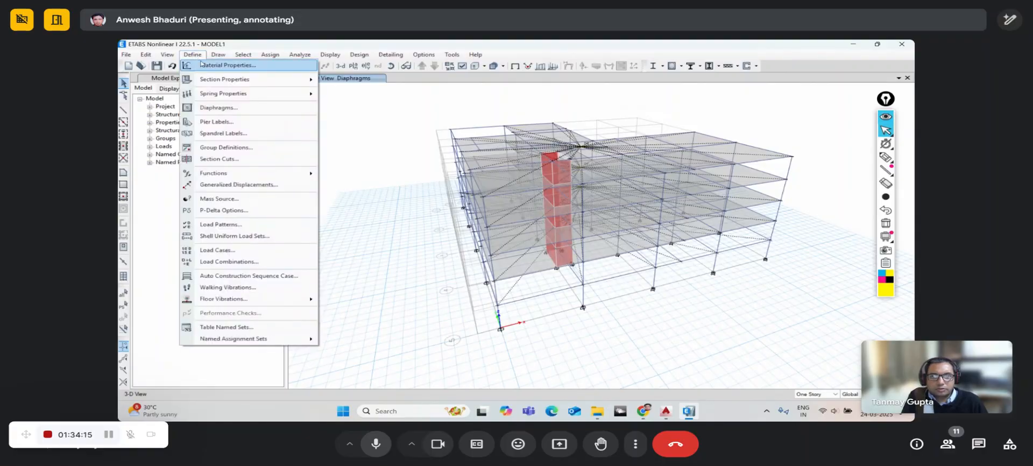
{"action": "mouse_move", "coordinate": [207, 79]}
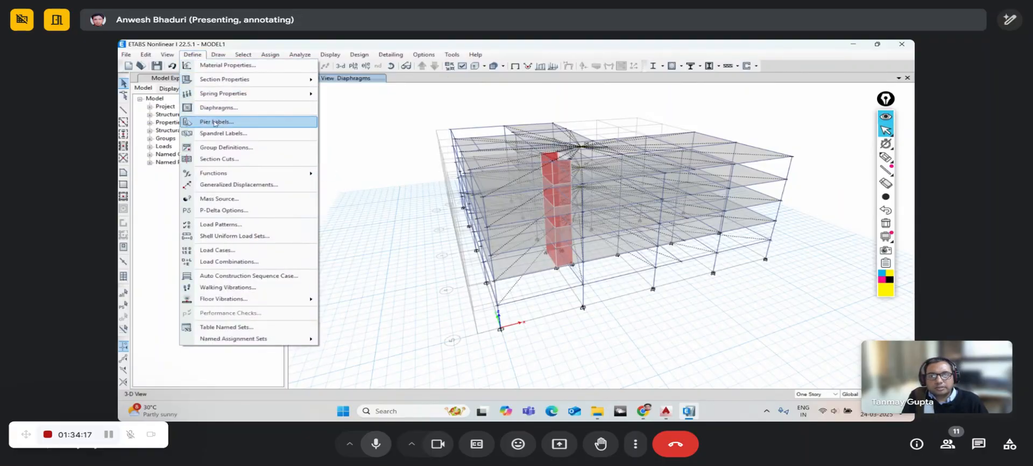
{"action": "left_click", "coordinate": [219, 198]}
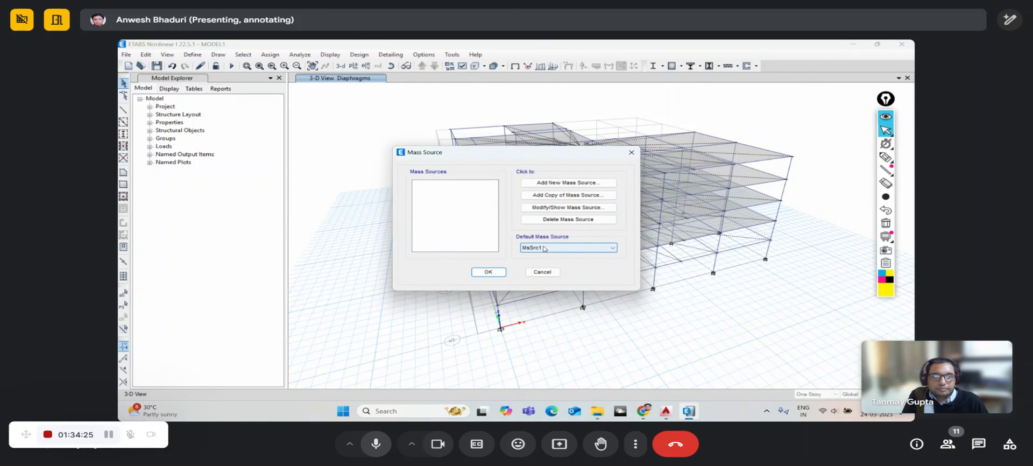
{"action": "left_click", "coordinate": [545, 248]}
{"action": "left_click", "coordinate": [541, 256]}
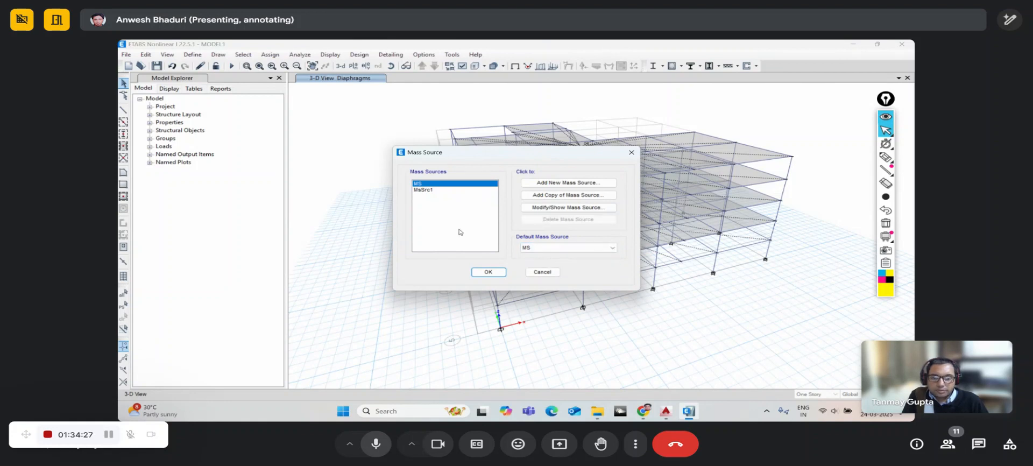
{"action": "left_click", "coordinate": [424, 190]}
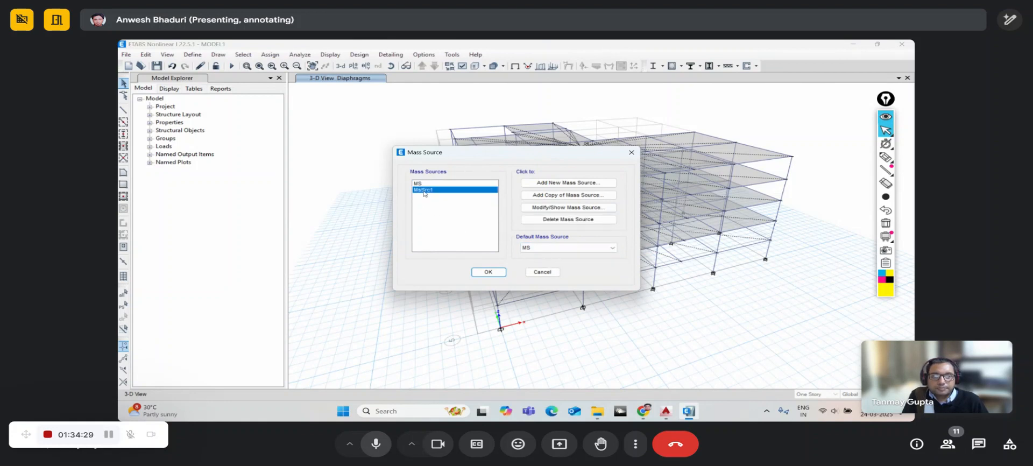
{"action": "left_click", "coordinate": [556, 222]}
{"action": "left_click", "coordinate": [506, 268]}
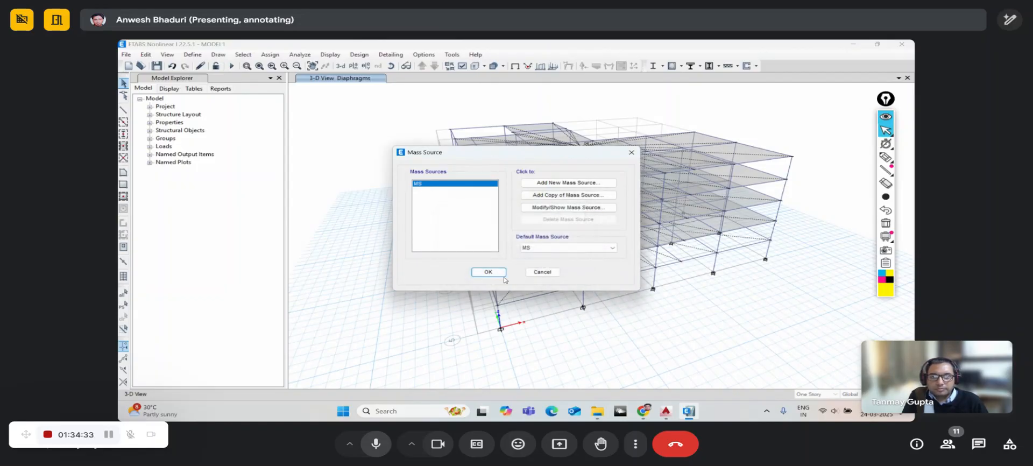
{"action": "left_click", "coordinate": [488, 272]}
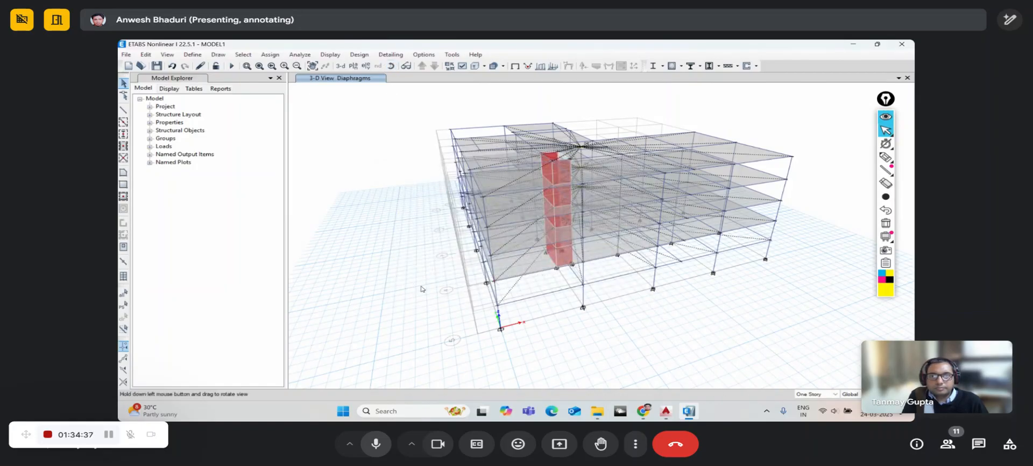
{"action": "left_click_drag", "start_coordinate": [421, 289], "coordinate": [408, 281]}
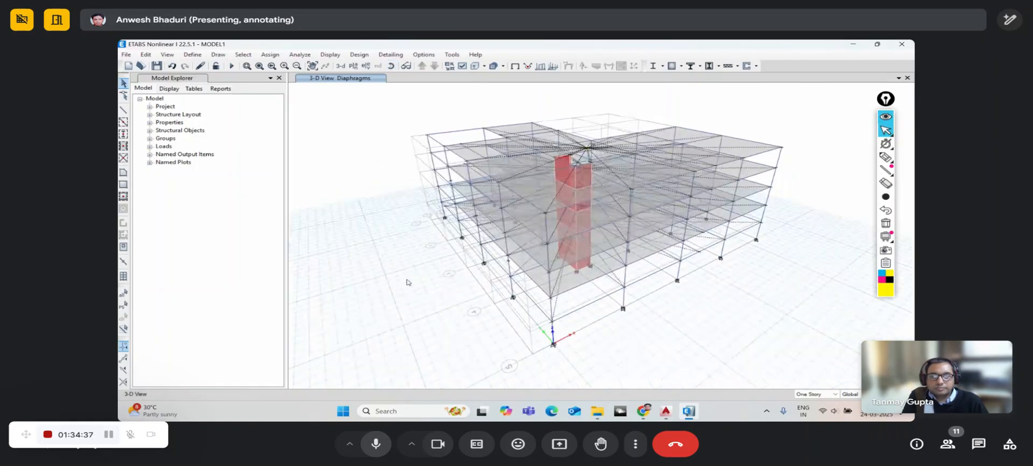
{"action": "left_click", "coordinate": [192, 54]}
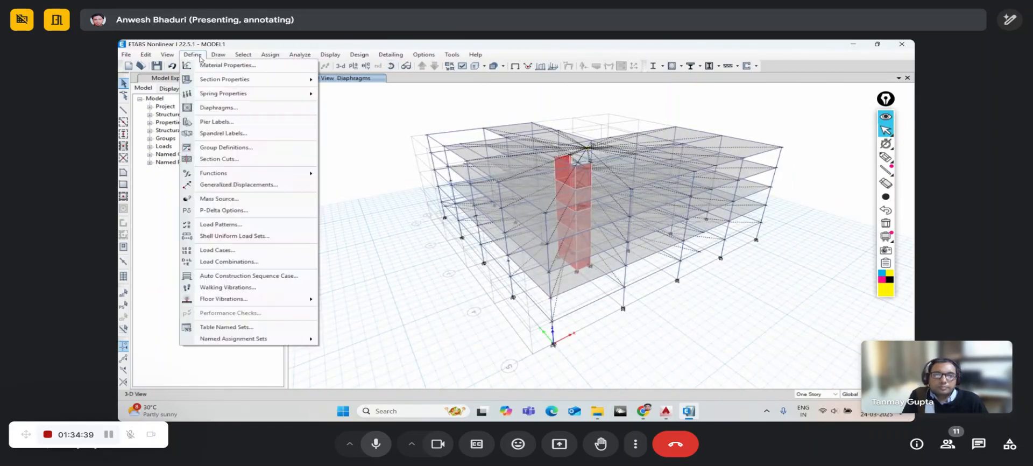
- Review the Modal load case settings and close the load case definitions
{"action": "left_click", "coordinate": [205, 250]}
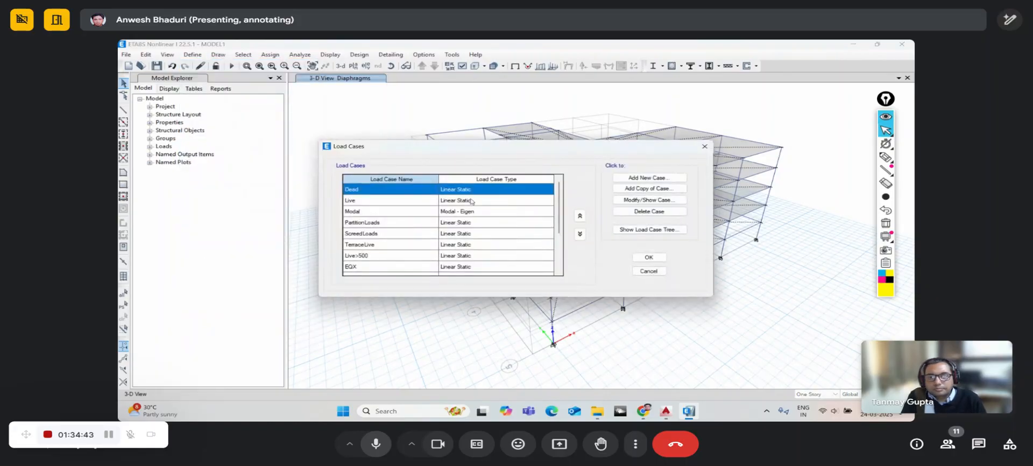
{"action": "left_click", "coordinate": [466, 212]}
{"action": "left_click", "coordinate": [628, 200]}
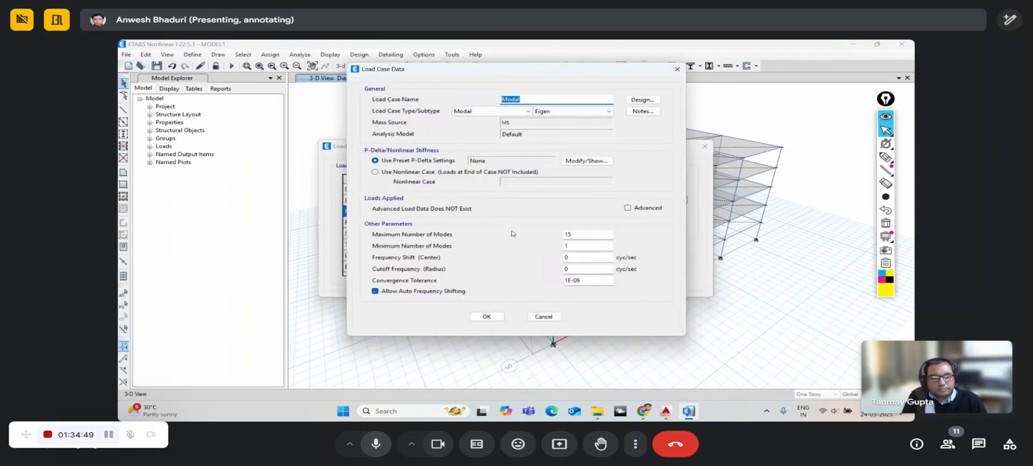
{"action": "left_click", "coordinate": [478, 318]}
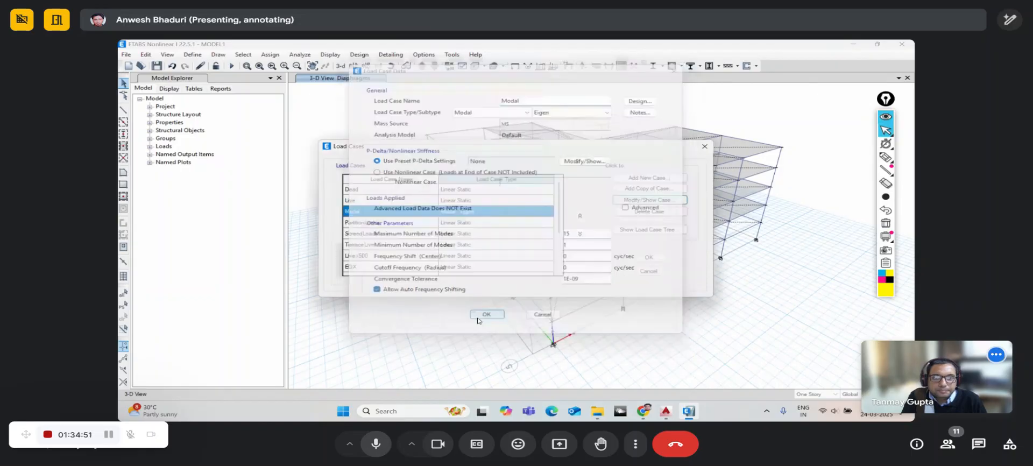
{"action": "scroll", "coordinate": [445, 251], "scroll_direction": "up", "scroll_amount": 2}
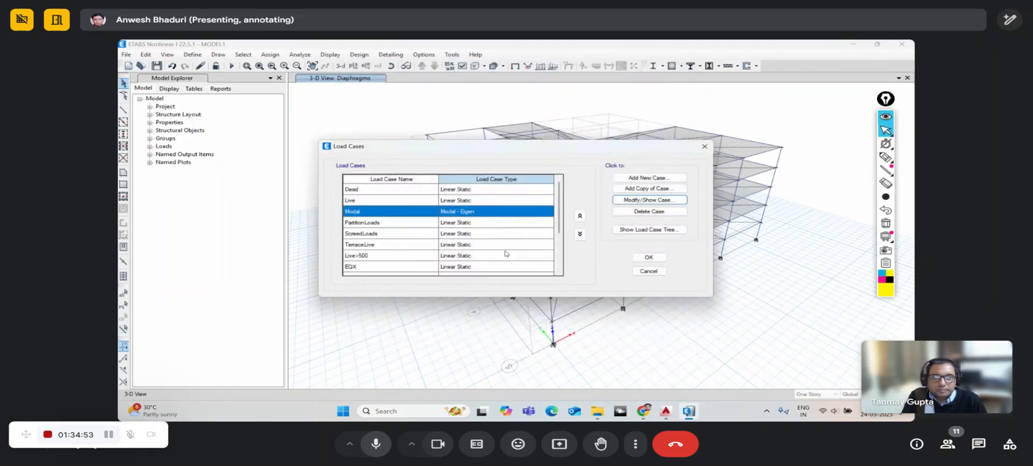
{"action": "left_click", "coordinate": [649, 257]}
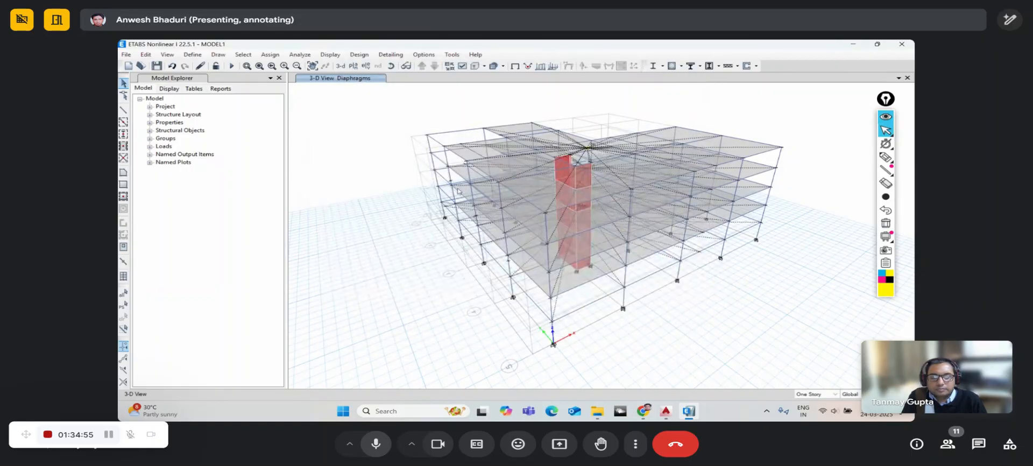
- Set the Modal case to run and run the analysis
{"action": "left_click", "coordinate": [300, 55]}
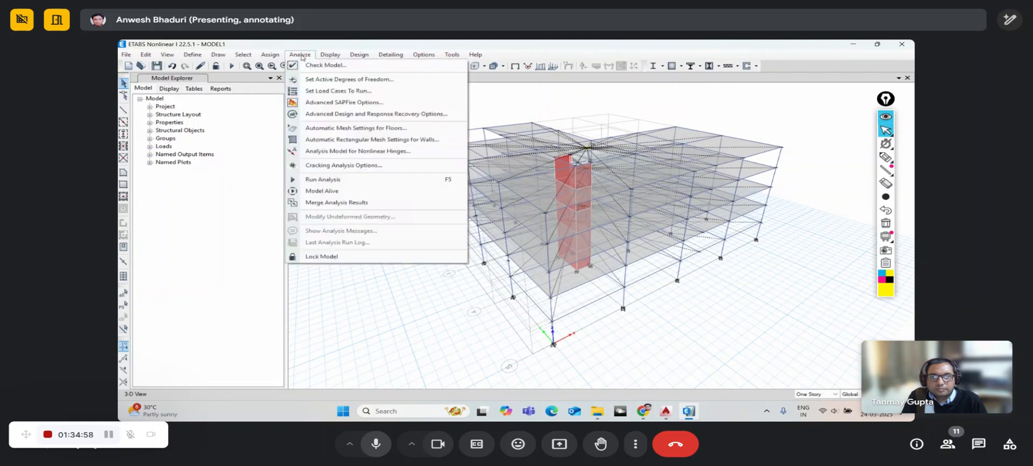
{"action": "left_click", "coordinate": [313, 91]}
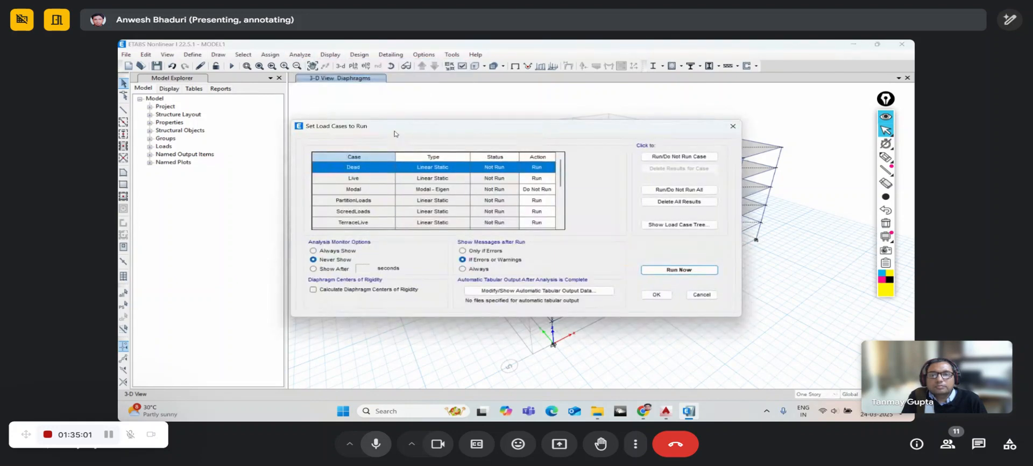
{"action": "left_click_drag", "start_coordinate": [408, 125], "coordinate": [340, 107]}
{"action": "left_click", "coordinate": [399, 167]}
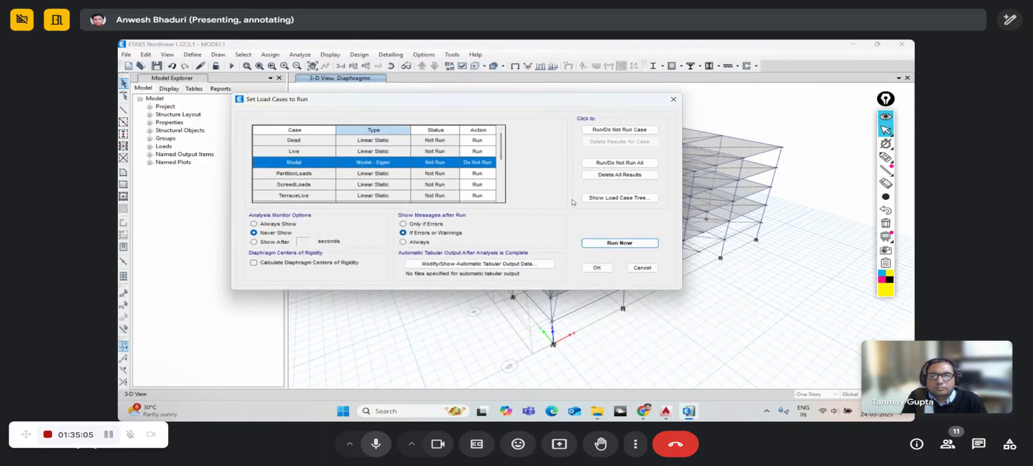
{"action": "left_click", "coordinate": [620, 130]}
{"action": "scroll", "coordinate": [466, 191], "scroll_direction": "down", "scroll_amount": 1}
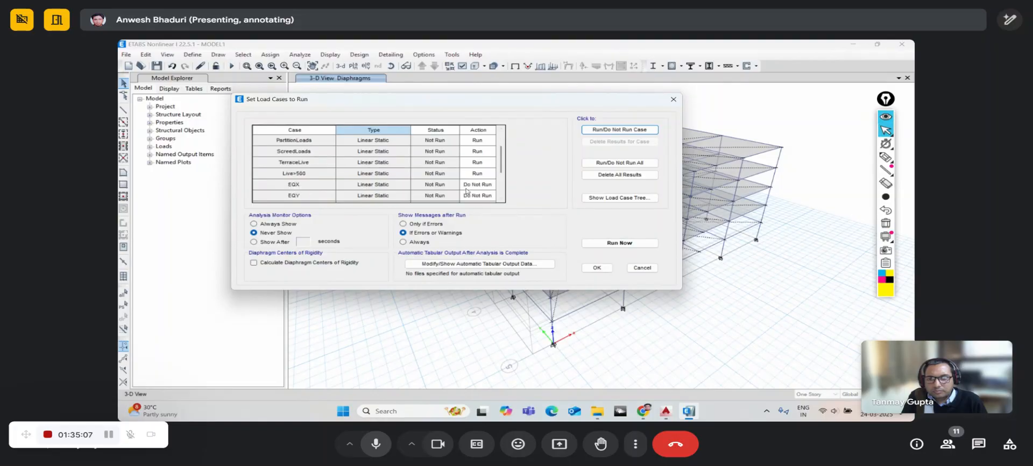
{"action": "scroll", "coordinate": [466, 191], "scroll_direction": "up", "scroll_amount": 2}
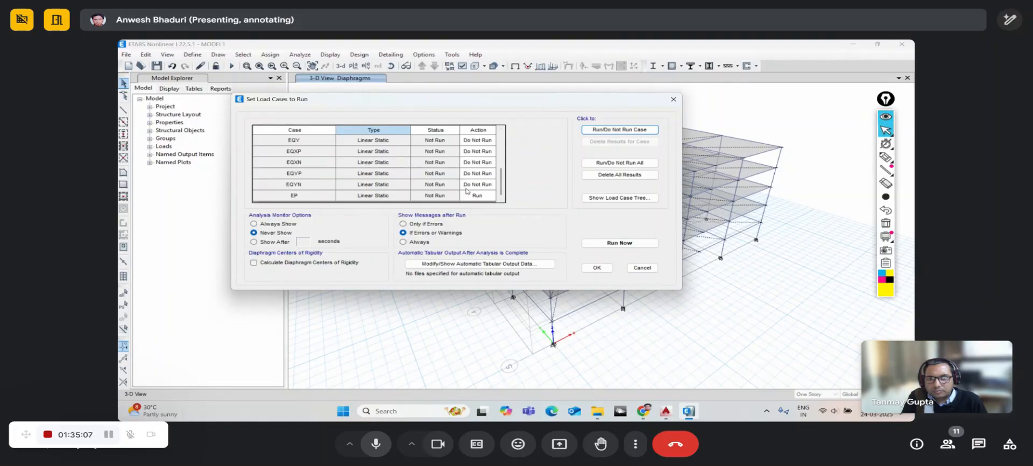
{"action": "left_click", "coordinate": [605, 243]}
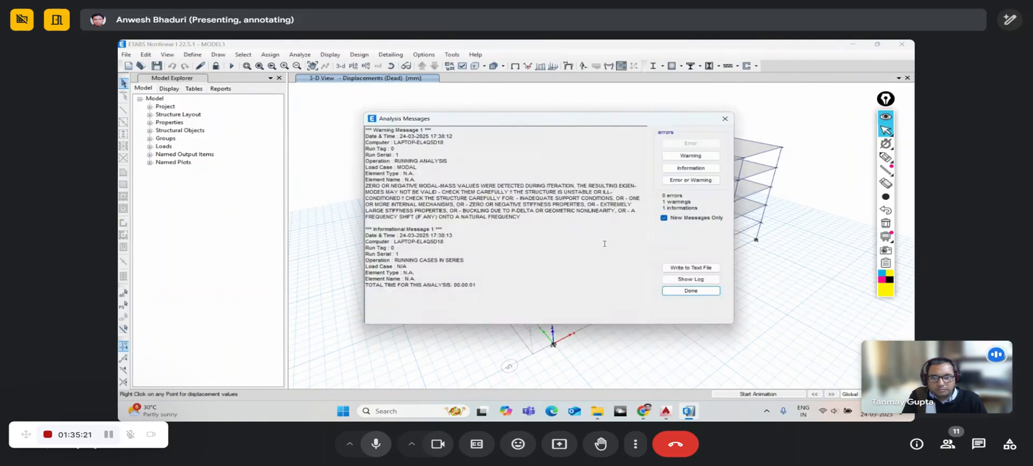
- Review the analysis log, dismiss the messages, and rotate the deformed building
{"action": "left_click", "coordinate": [683, 281]}
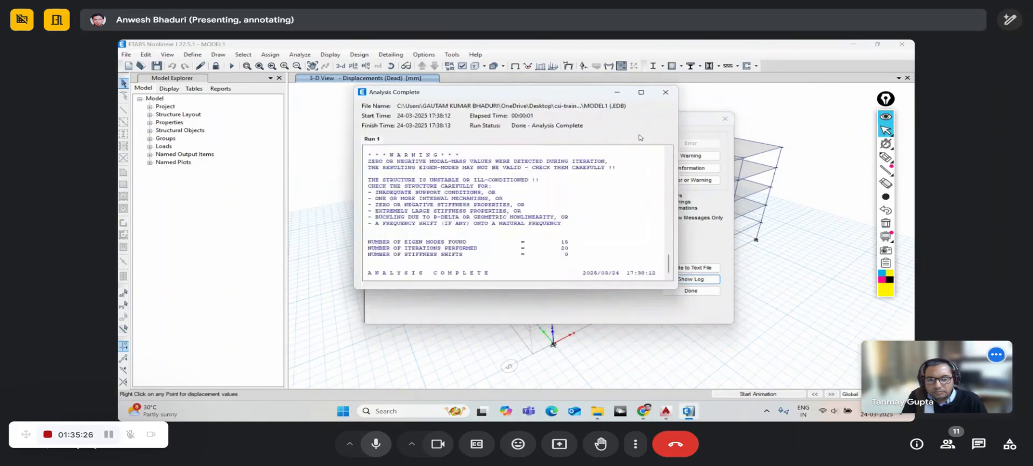
{"action": "left_click", "coordinate": [666, 92]}
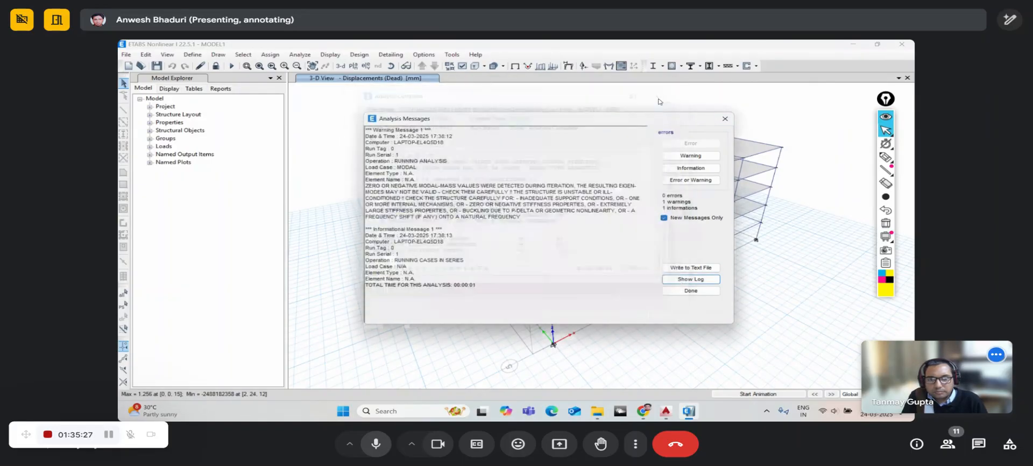
{"action": "left_click", "coordinate": [726, 120]}
{"action": "left_click", "coordinate": [391, 71]}
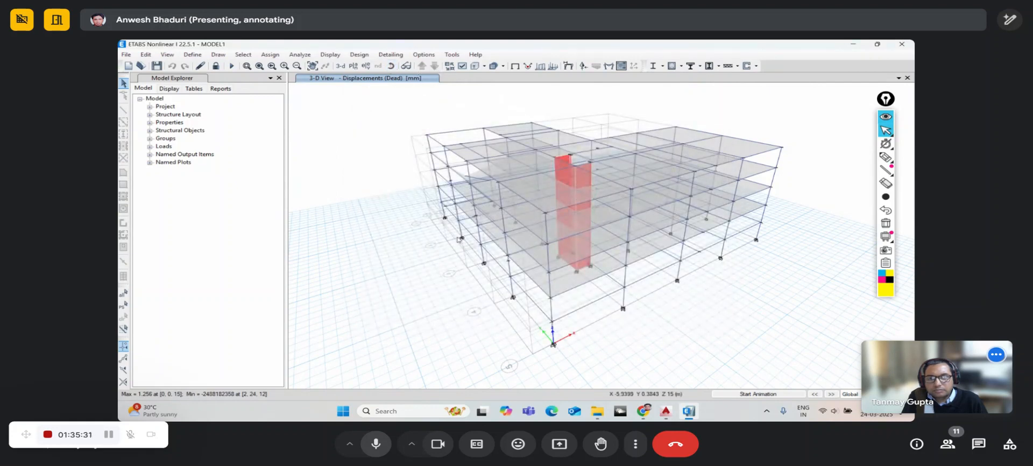
{"action": "left_click_drag", "start_coordinate": [420, 231], "coordinate": [480, 222]}
{"action": "scroll", "coordinate": [476, 181], "scroll_direction": "up", "scroll_amount": 5}
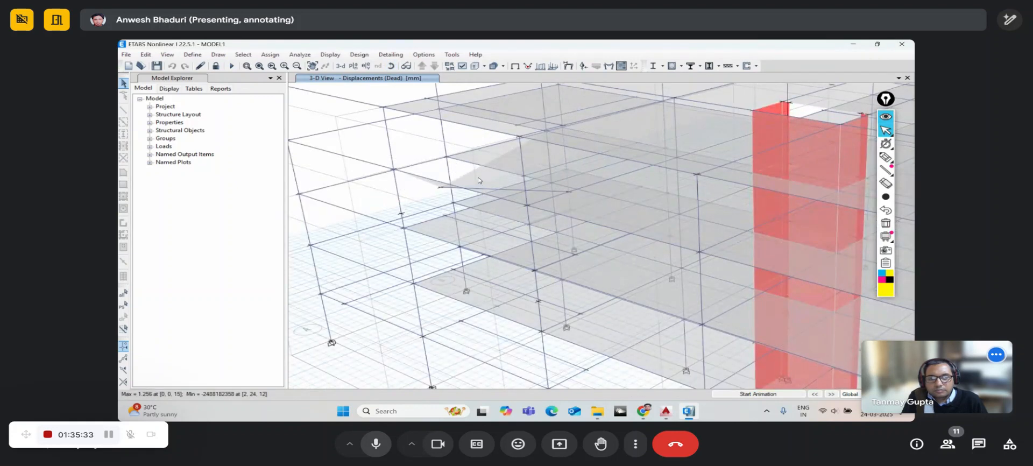
{"action": "scroll", "coordinate": [479, 180], "scroll_direction": "down", "scroll_amount": 5}
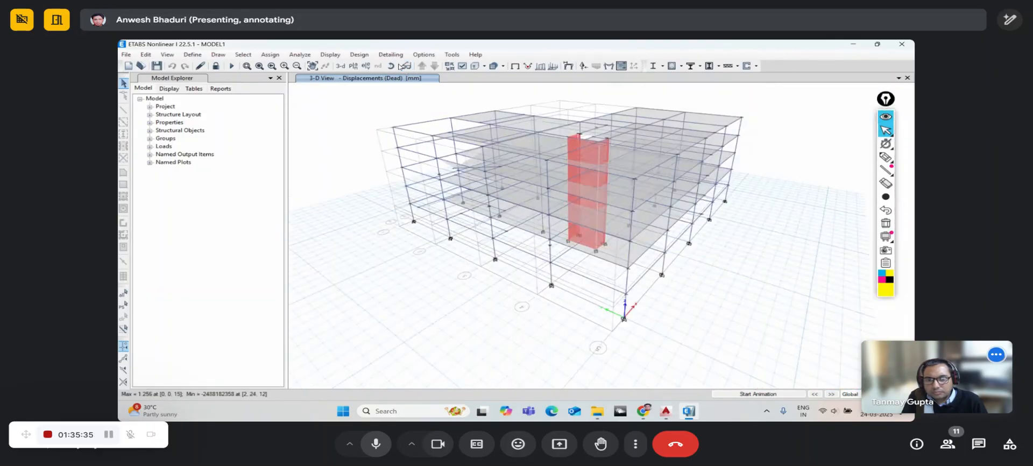
{"action": "left_click_drag", "start_coordinate": [479, 135], "coordinate": [622, 253]}
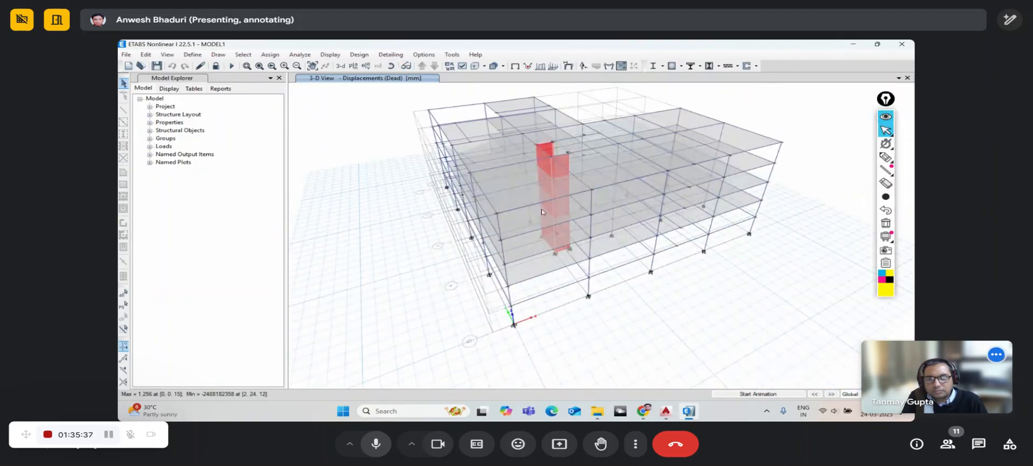
- Orbit to a low, nearly side-on view and start unlocking the model
{"action": "left_click", "coordinate": [401, 66]}
{"action": "left_click_drag", "start_coordinate": [538, 216], "coordinate": [475, 182]}
{"action": "left_click", "coordinate": [392, 66]}
{"action": "left_click_drag", "start_coordinate": [492, 277], "coordinate": [488, 236]}
{"action": "scroll", "coordinate": [488, 236], "scroll_direction": "up", "scroll_amount": 5}
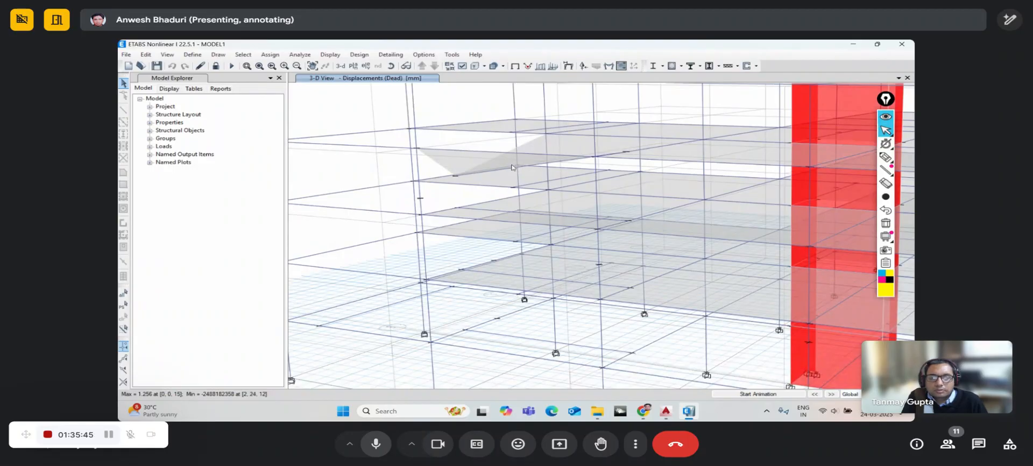
{"action": "left_click", "coordinate": [214, 67]}
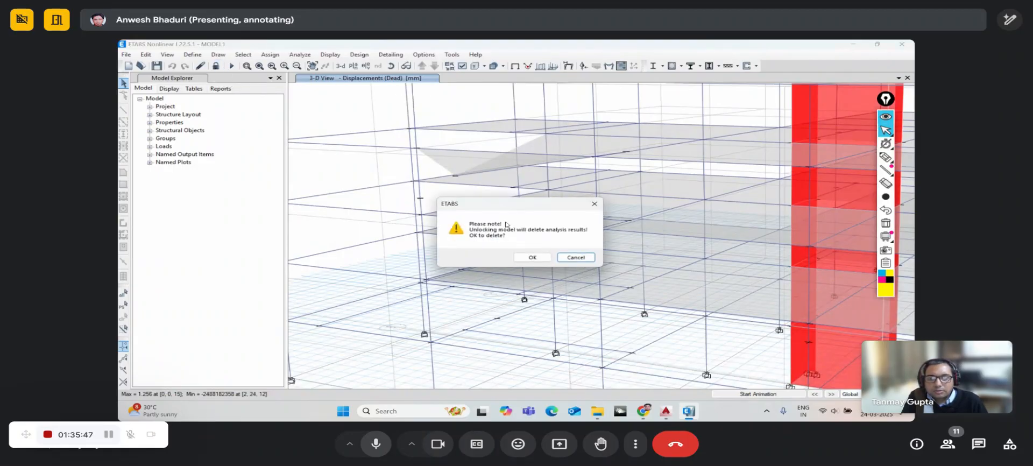
- Accept deleting the analysis results and rotate the model to a new angle
{"action": "left_click", "coordinate": [531, 259]}
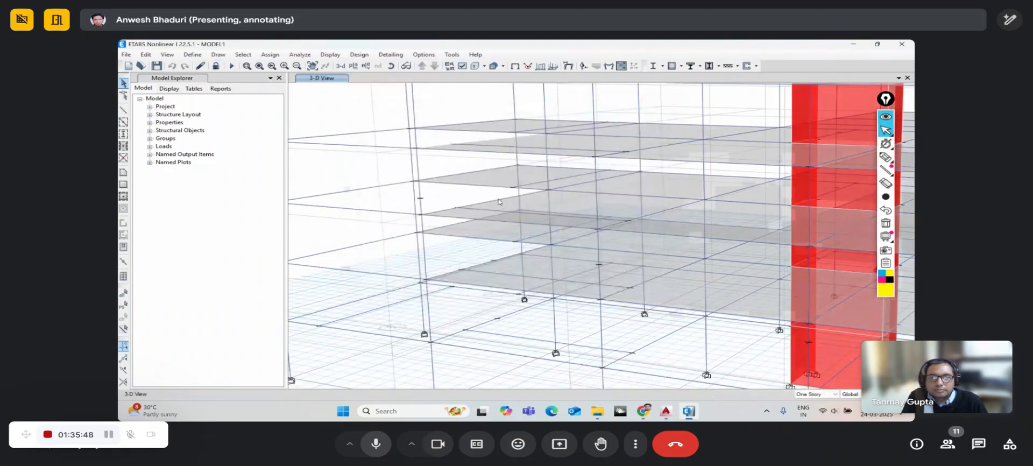
{"action": "left_click", "coordinate": [466, 146]}
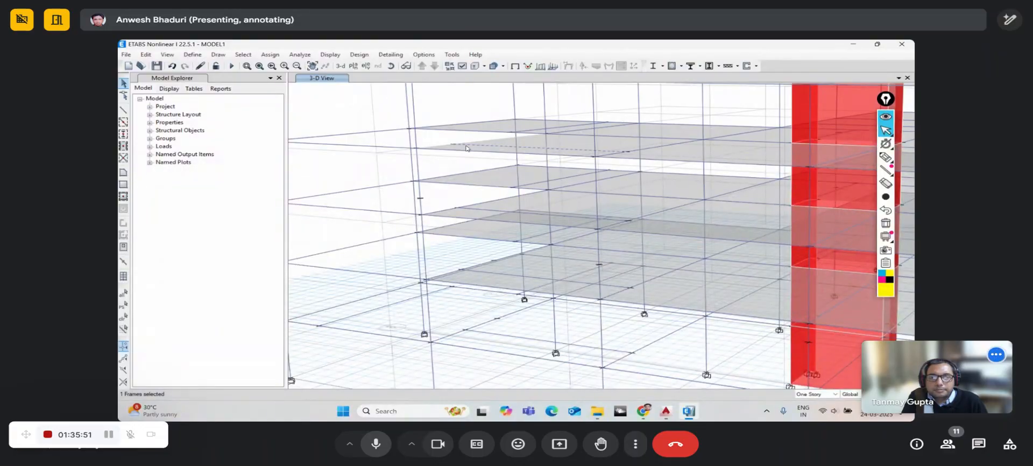
{"action": "left_click", "coordinate": [466, 146]}
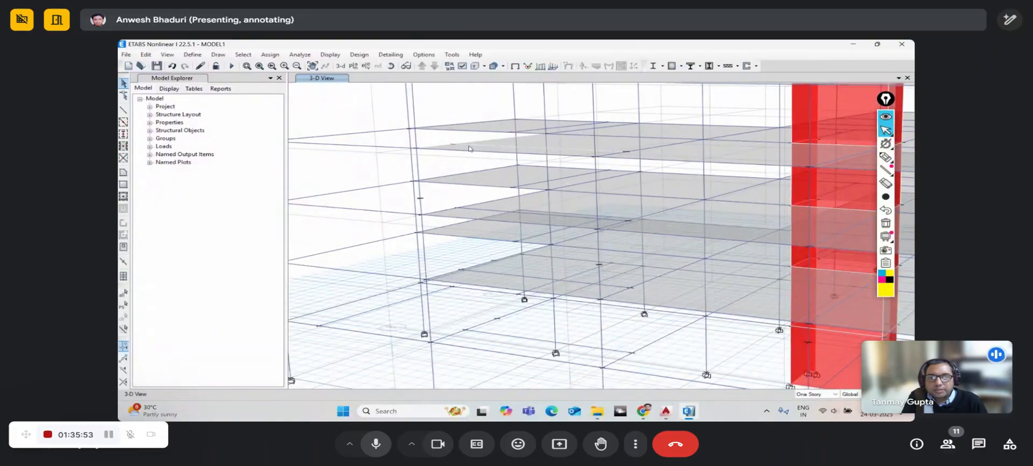
{"action": "scroll", "coordinate": [471, 148], "scroll_direction": "down", "scroll_amount": 5}
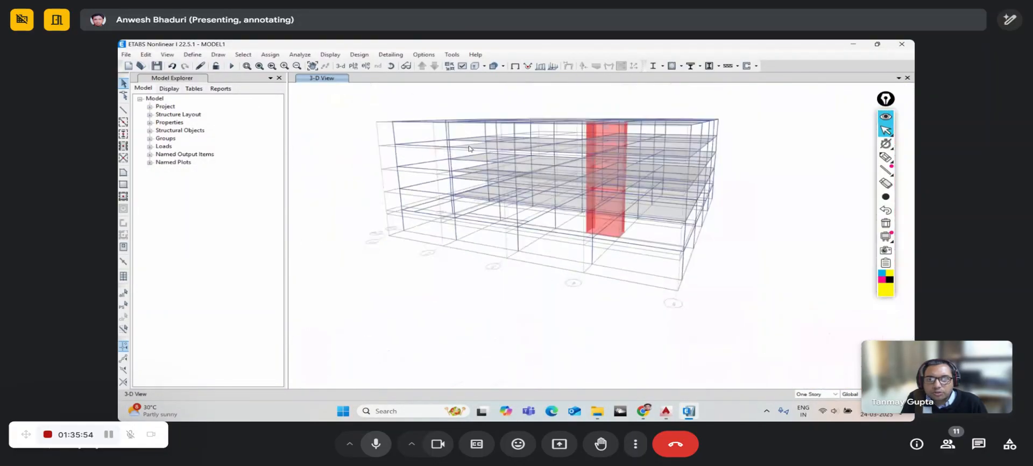
{"action": "left_click", "coordinate": [392, 67]}
{"action": "left_click_drag", "start_coordinate": [679, 282], "coordinate": [618, 204]}
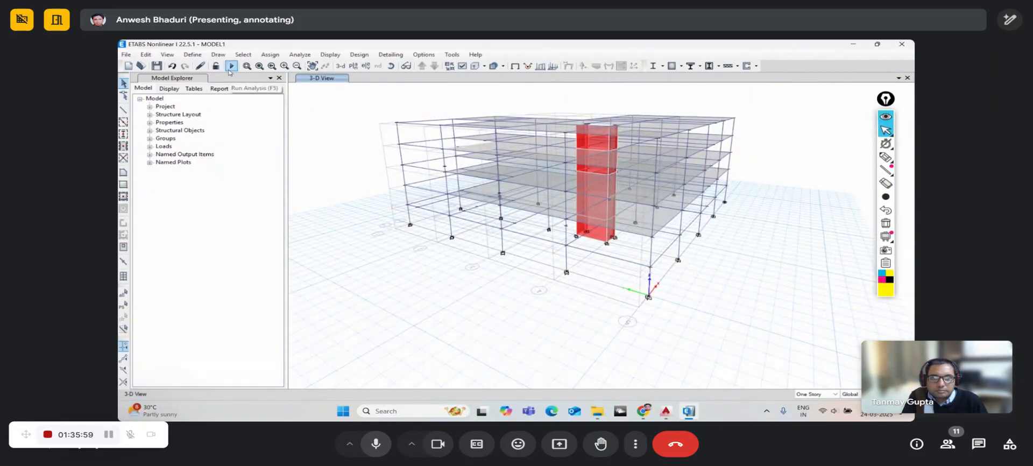
- Rerun the analysis, inspect the dead-load displaced shape, and start unlocking again
{"action": "left_click", "coordinate": [231, 66]}
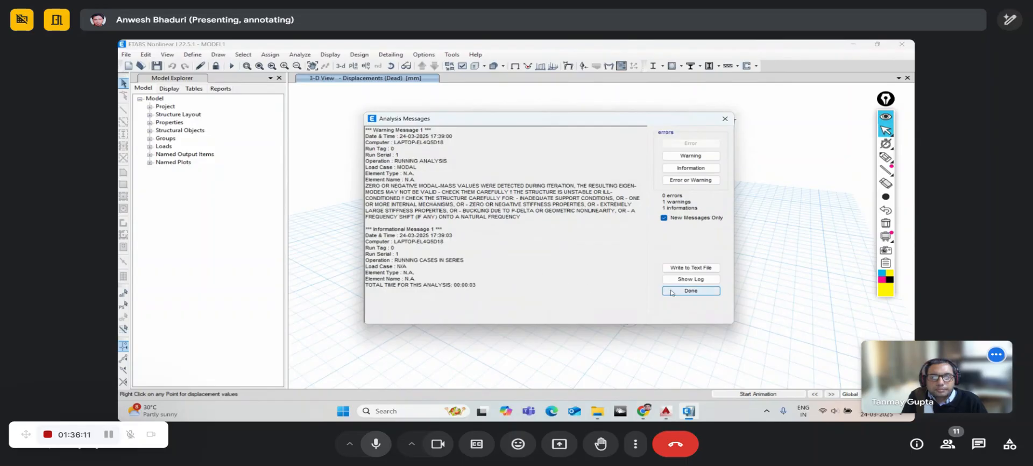
{"action": "left_click", "coordinate": [691, 291]}
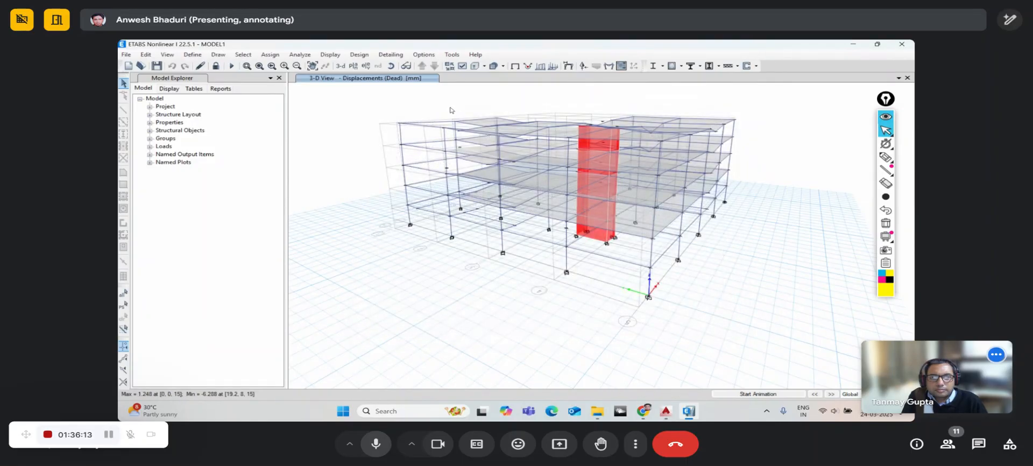
{"action": "middle_click_drag", "start_coordinate": [704, 274], "coordinate": [674, 289], "text": "shift"}
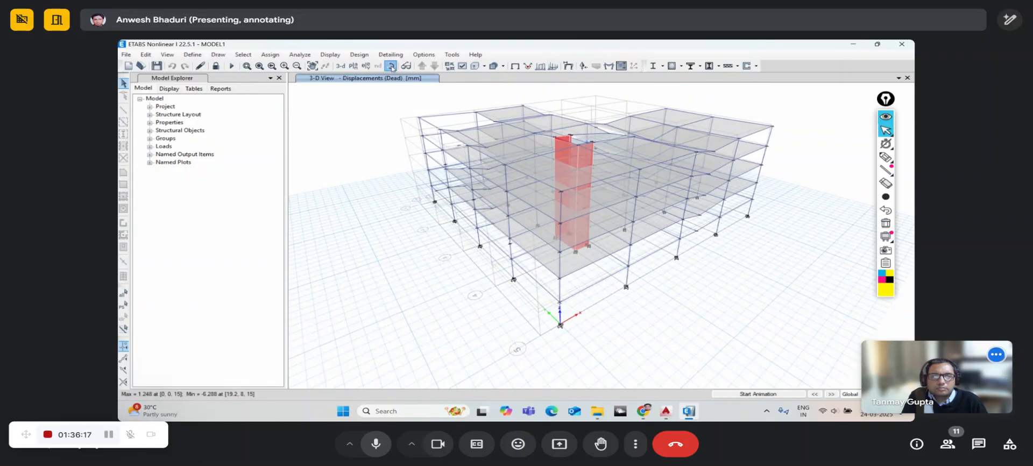
{"action": "middle_click_drag", "start_coordinate": [670, 272], "coordinate": [631, 261], "text": "shift"}
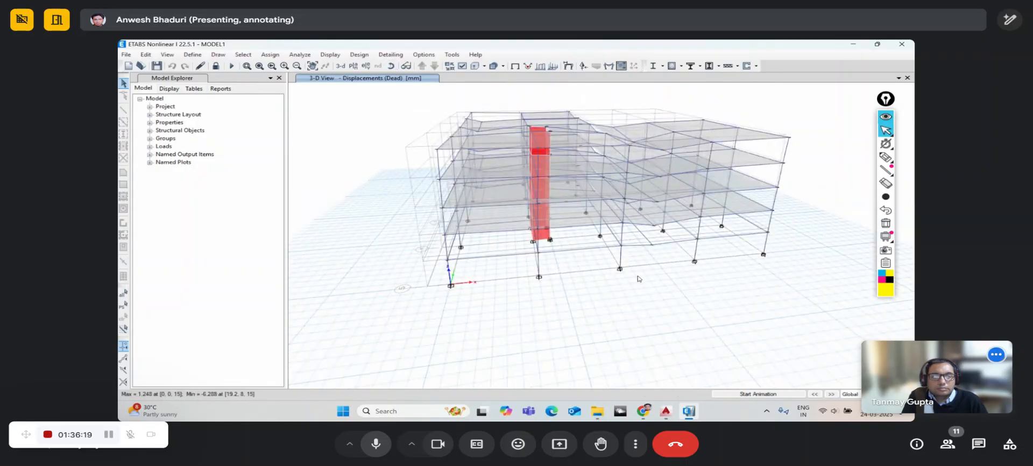
{"action": "left_click", "coordinate": [391, 66]}
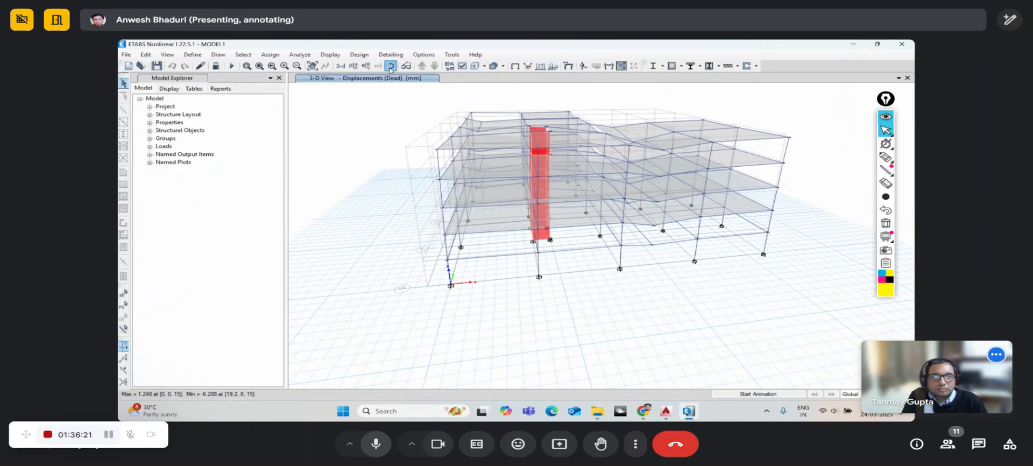
{"action": "left_click_drag", "start_coordinate": [395, 211], "coordinate": [509, 261]}
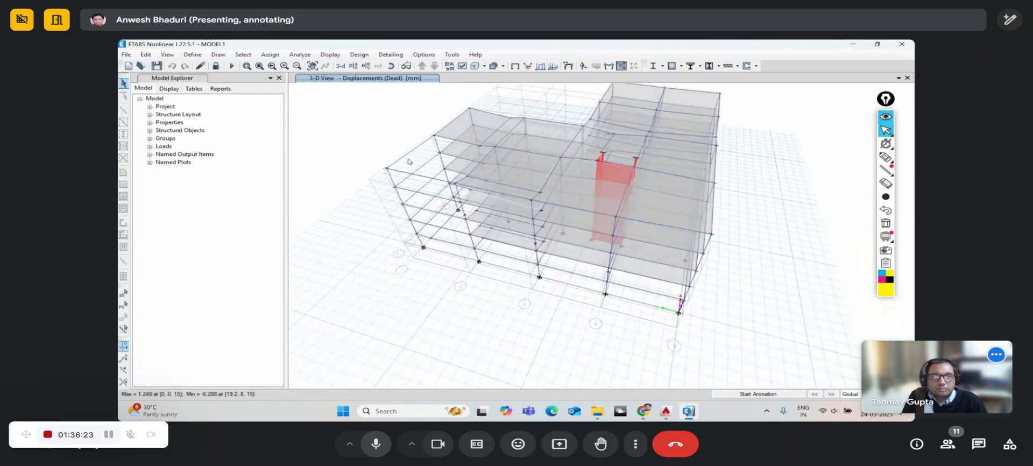
{"action": "left_click", "coordinate": [216, 66]}
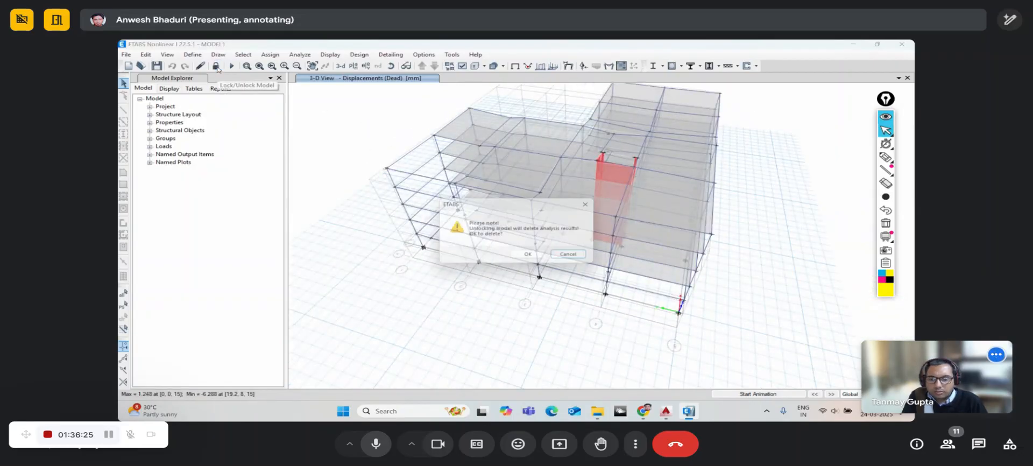
- Confirm unlocking to clear the results, then show the Story4 plan and select slab areas
{"action": "left_click", "coordinate": [532, 257]}
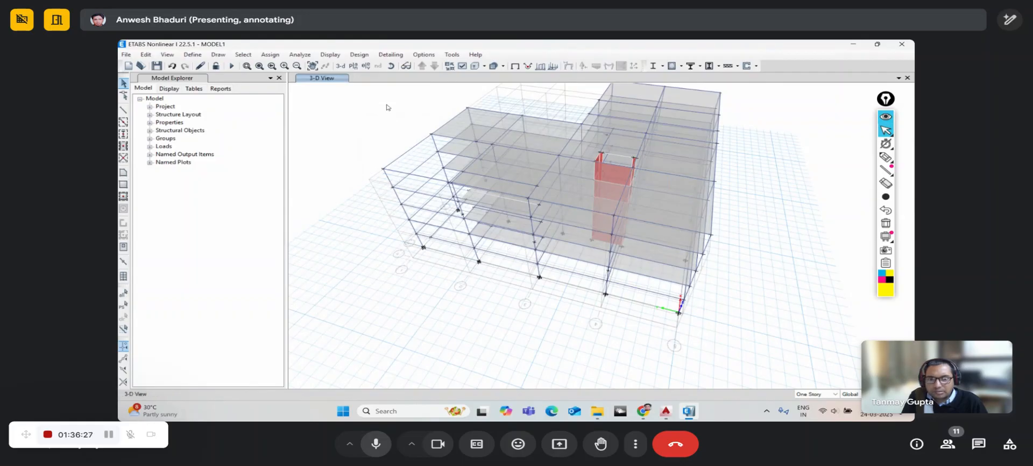
{"action": "left_click", "coordinate": [391, 66]}
{"action": "left_click_drag", "start_coordinate": [570, 325], "coordinate": [430, 322]}
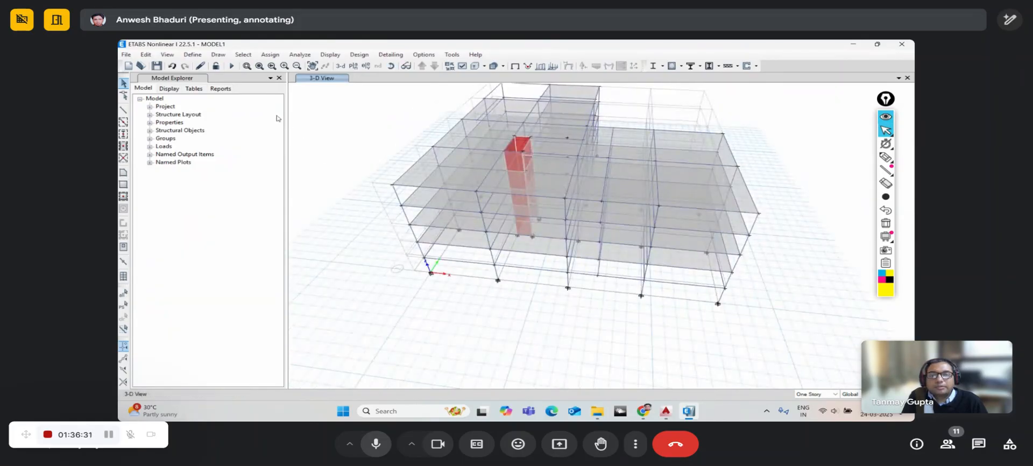
{"action": "left_click", "coordinate": [243, 54]}
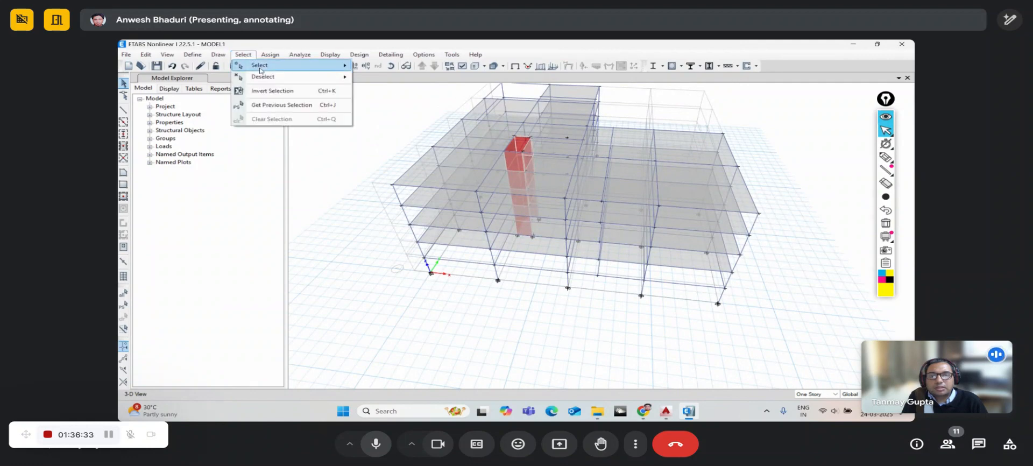
{"action": "left_click", "coordinate": [364, 47]}
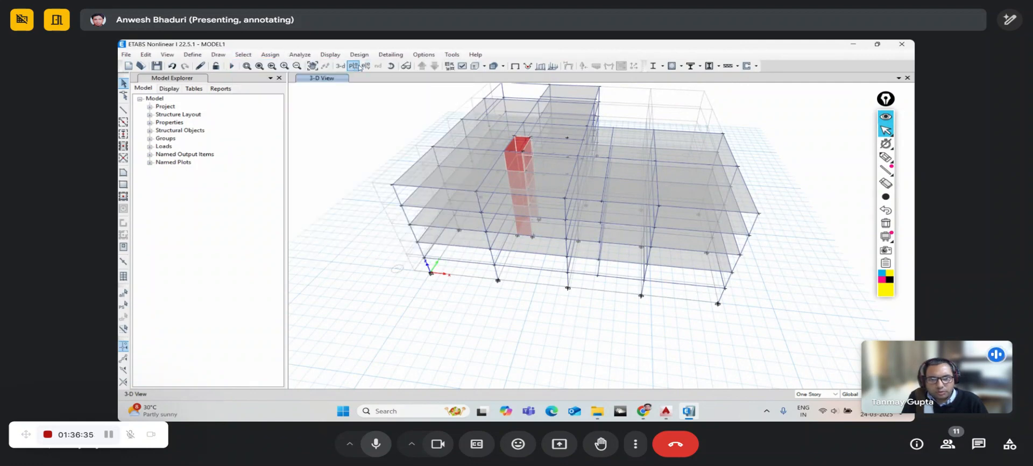
{"action": "left_click", "coordinate": [354, 66]}
{"action": "left_click", "coordinate": [469, 329]}
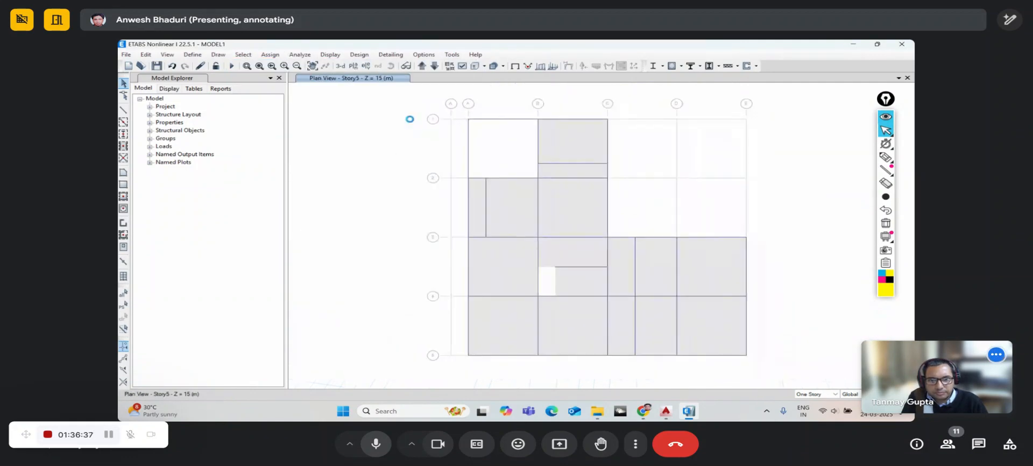
{"action": "left_click_drag", "start_coordinate": [478, 199], "coordinate": [483, 199]}
- Begin drawing an MB30X60 beam from grid point A-2 on Story4
{"action": "left_click", "coordinate": [489, 202]}
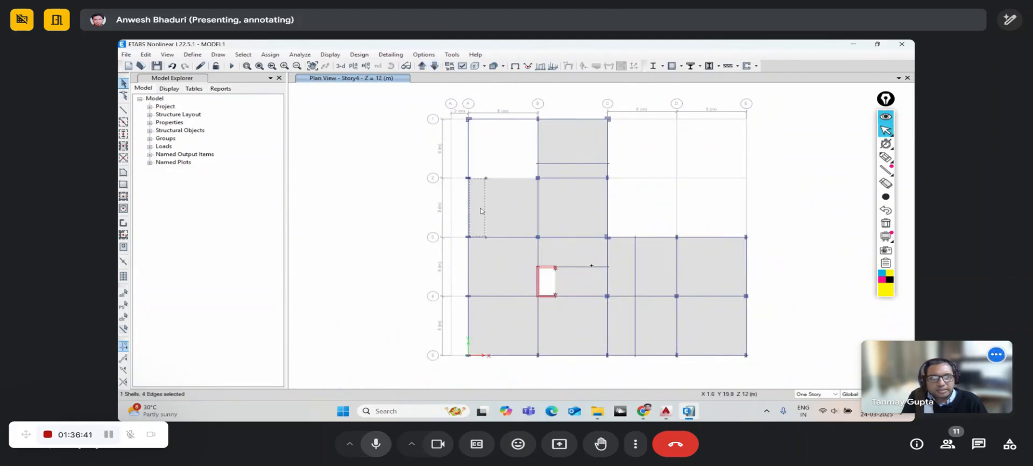
{"action": "left_click", "coordinate": [478, 206]}
{"action": "left_click", "coordinate": [125, 112]}
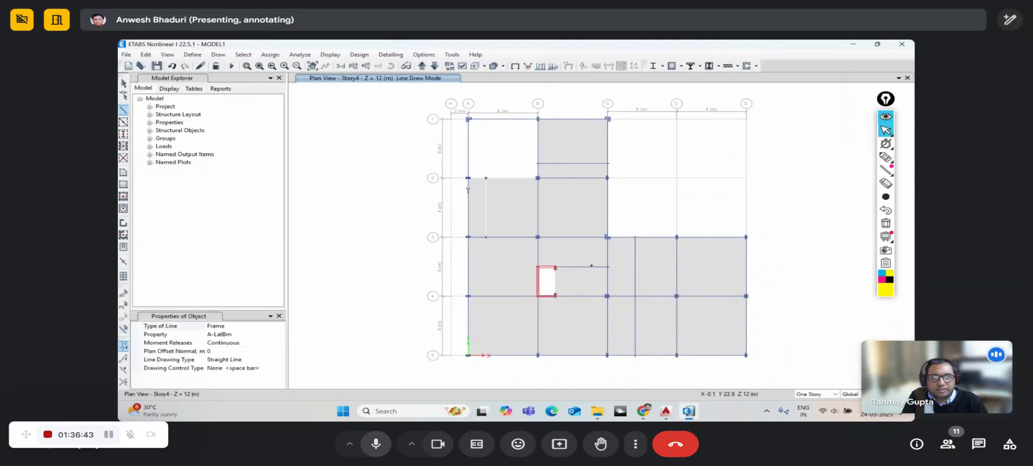
{"action": "left_click", "coordinate": [280, 334]}
{"action": "left_click", "coordinate": [281, 335]}
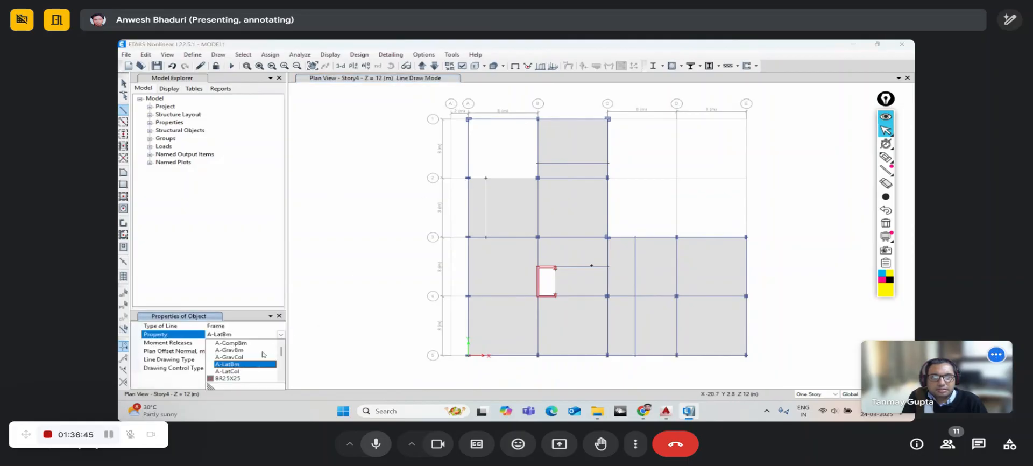
{"action": "scroll", "coordinate": [252, 371], "scroll_direction": "down", "scroll_amount": 3}
{"action": "scroll", "coordinate": [252, 367], "scroll_direction": "up", "scroll_amount": 1}
{"action": "scroll", "coordinate": [250, 366], "scroll_direction": "down", "scroll_amount": 2}
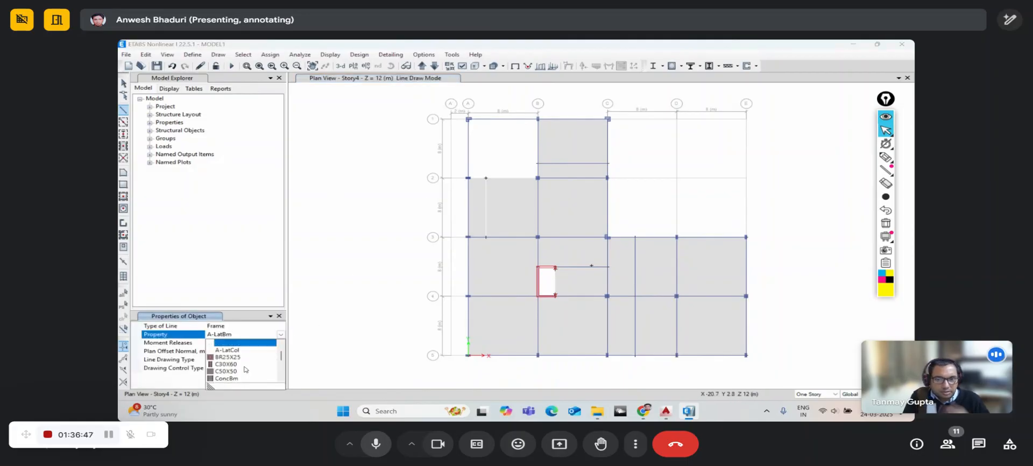
{"action": "scroll", "coordinate": [246, 362], "scroll_direction": "down", "scroll_amount": 3}
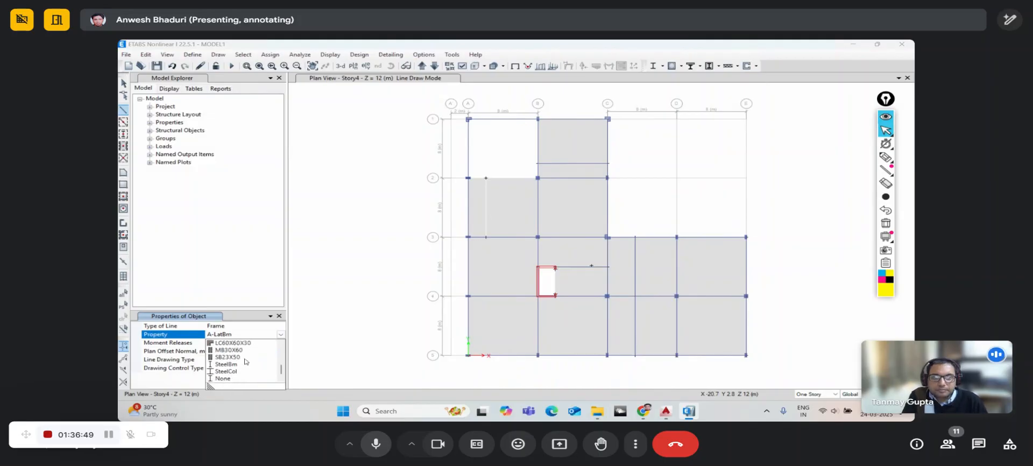
{"action": "left_click", "coordinate": [231, 350]}
{"action": "left_click", "coordinate": [468, 178]}
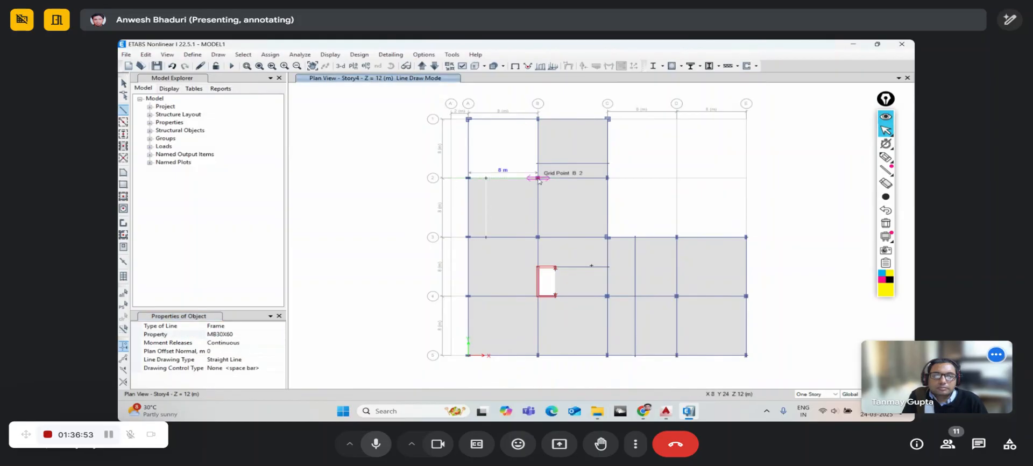
- Draw an SB23X50 secondary beam from grid line 3 to grid line 2 between A and B
{"action": "left_click", "coordinate": [280, 335]}
{"action": "scroll", "coordinate": [247, 360], "scroll_direction": "down", "scroll_amount": 5}
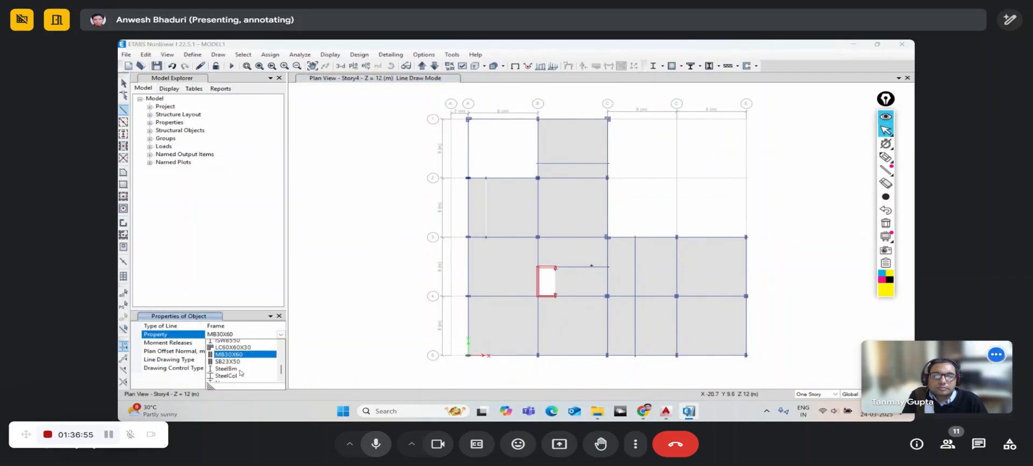
{"action": "left_click", "coordinate": [243, 360]}
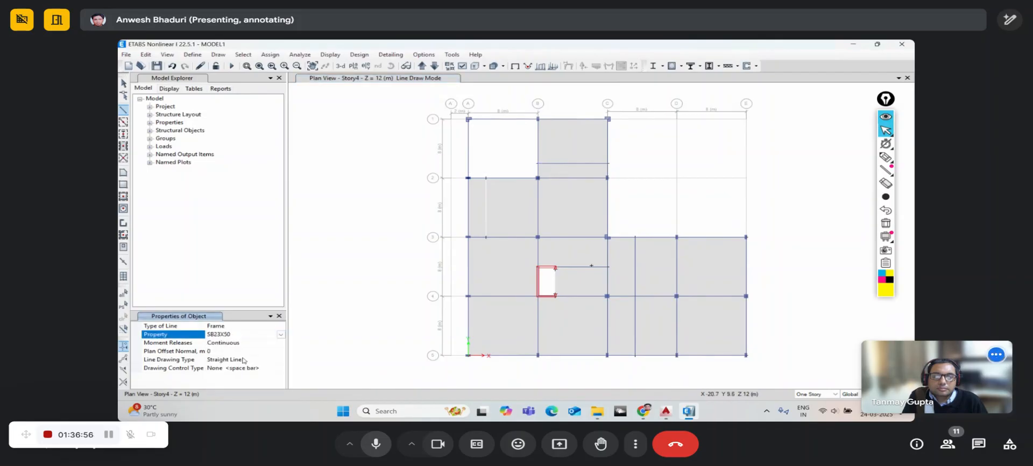
{"action": "left_click", "coordinate": [486, 236]}
{"action": "left_click", "coordinate": [486, 178]}
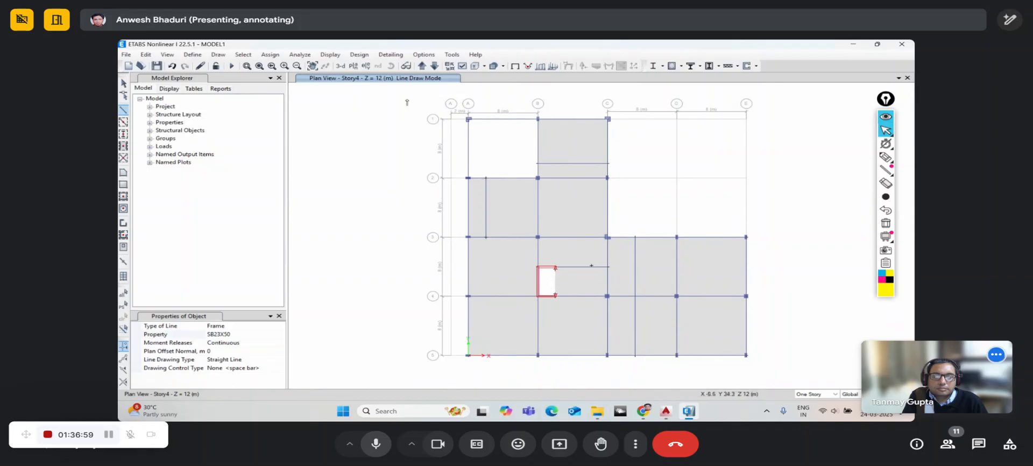
{"action": "key", "text": "Escape"}
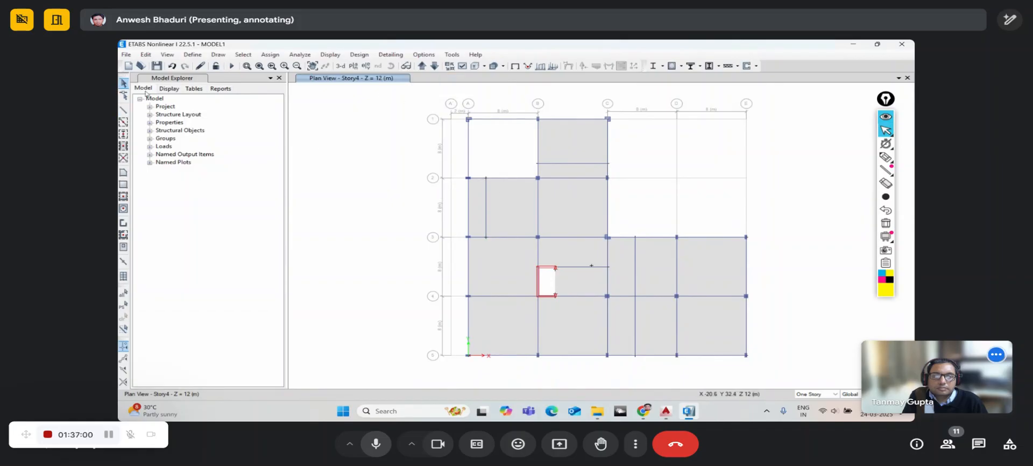
- Page through the plan levels from Base up to RefPl 1, ending on the Story1 plan
{"action": "left_click", "coordinate": [433, 67]}
{"action": "left_click", "coordinate": [434, 68]}
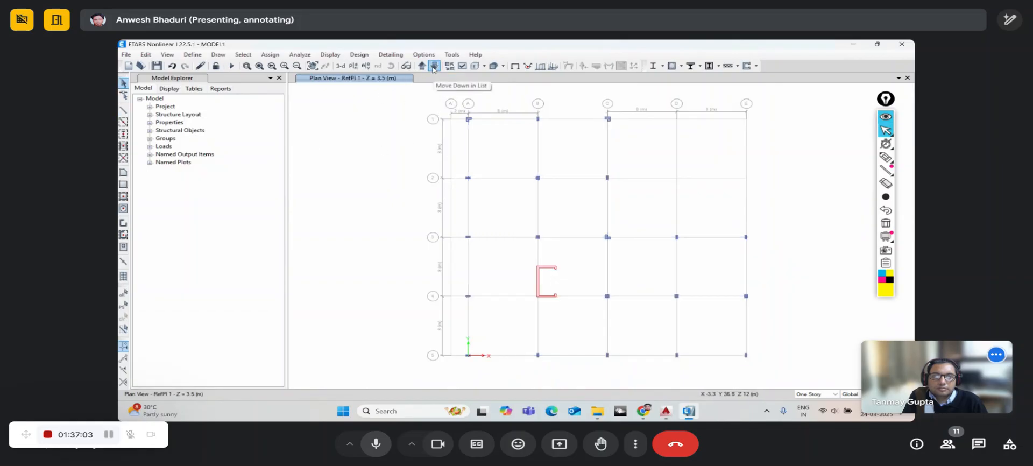
{"action": "left_click", "coordinate": [435, 69]}
{"action": "left_click", "coordinate": [422, 66]}
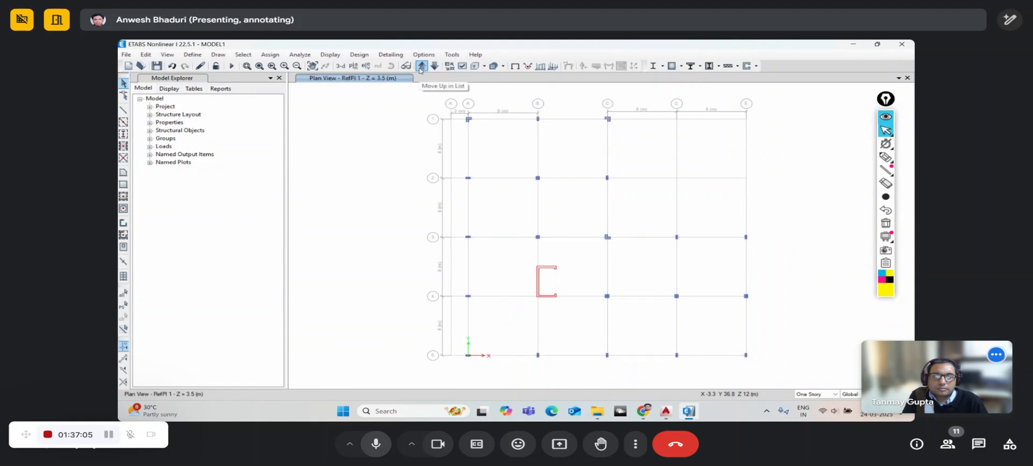
{"action": "left_click", "coordinate": [434, 67]}
{"action": "left_click", "coordinate": [421, 67]}
{"action": "left_click", "coordinate": [434, 66]}
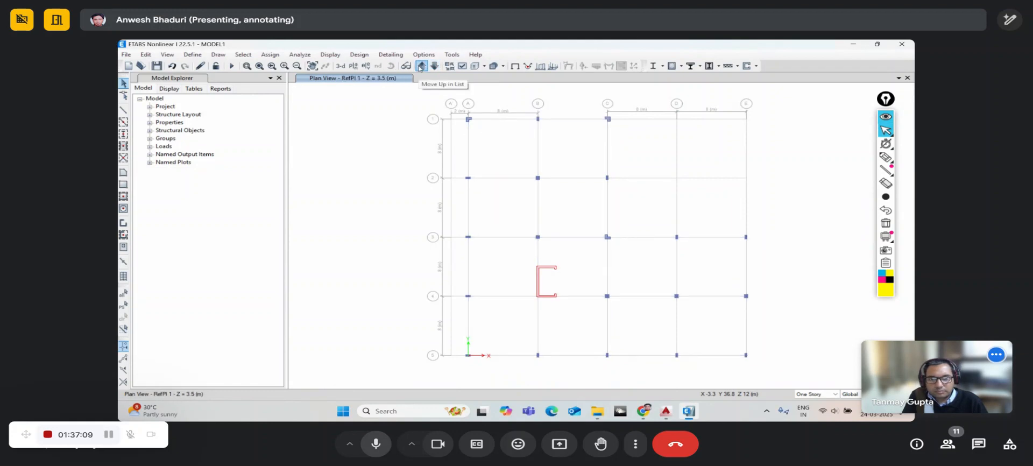
{"action": "left_click", "coordinate": [421, 66]}
{"action": "left_click", "coordinate": [421, 67]}
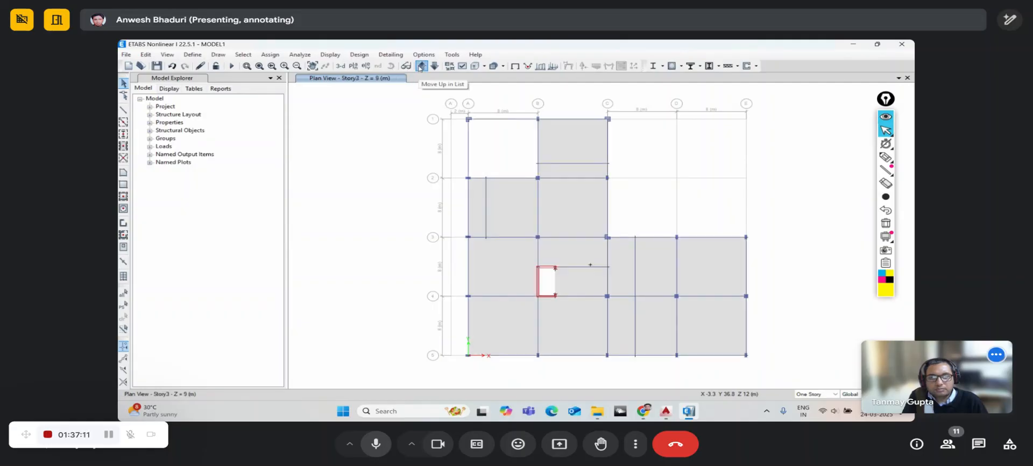
{"action": "left_click", "coordinate": [422, 67]}
{"action": "left_click", "coordinate": [421, 67]}
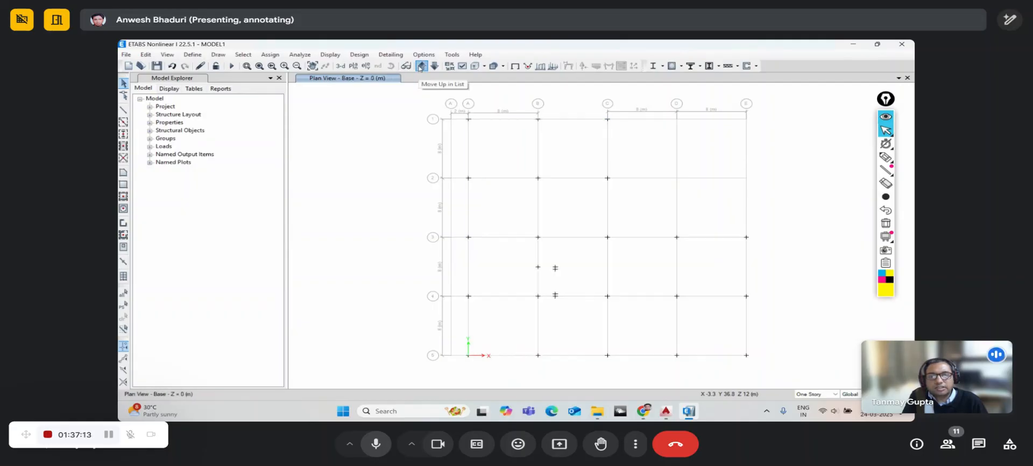
{"action": "left_click", "coordinate": [422, 66]}
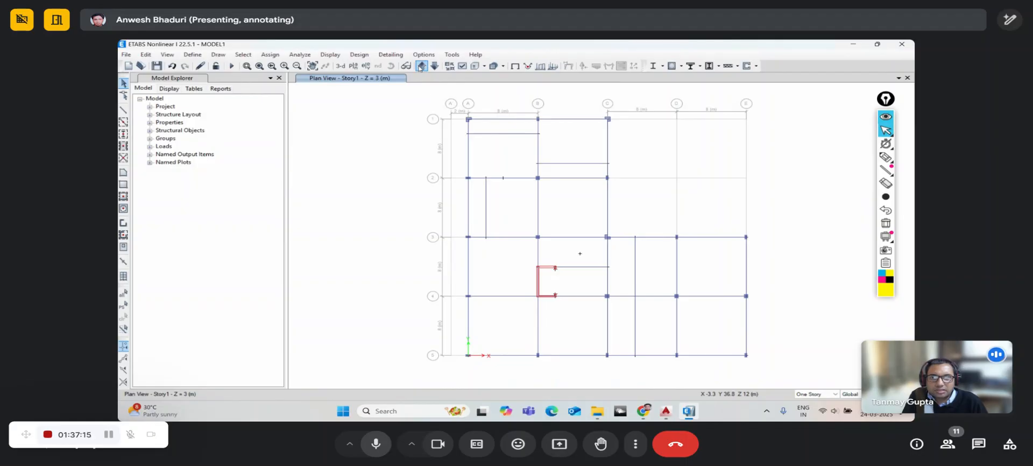
{"action": "left_click", "coordinate": [422, 66]}
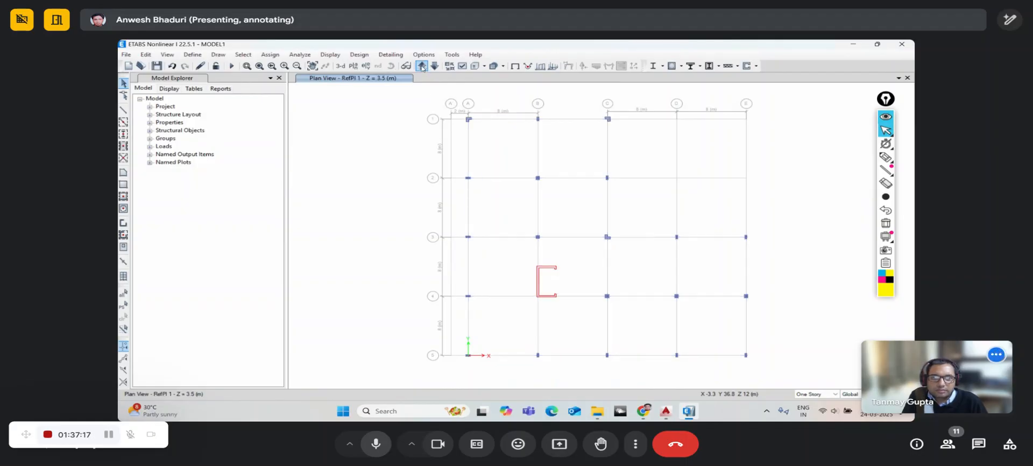
{"action": "left_click", "coordinate": [433, 66]}
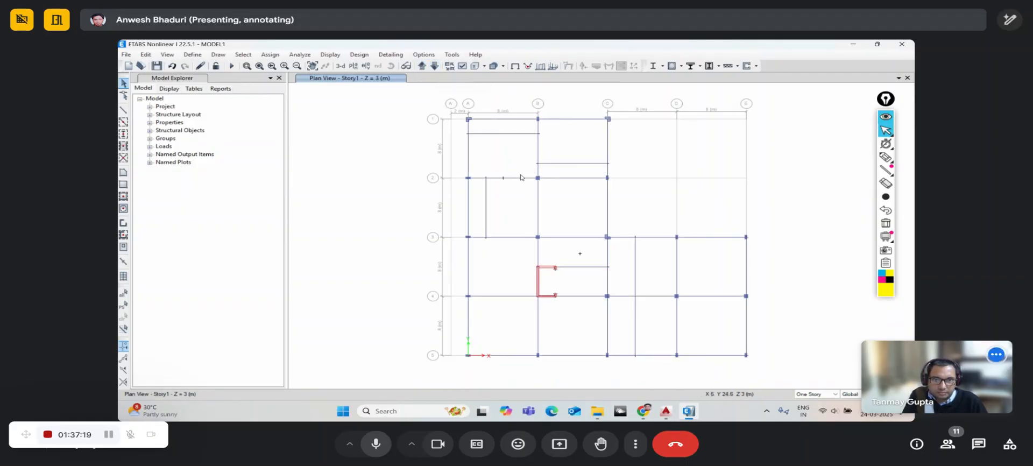
- Switch to the 3-D view of the whole building and orbit it to a new angle
{"action": "middle_click_drag", "start_coordinate": [543, 208], "coordinate": [489, 203]}
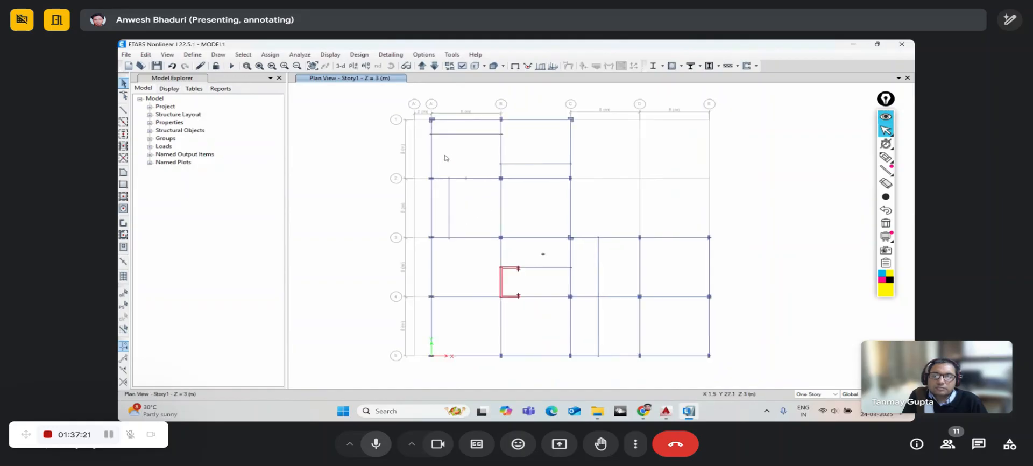
{"action": "left_click", "coordinate": [341, 65]}
{"action": "left_click_drag", "start_coordinate": [702, 292], "coordinate": [421, 170]}
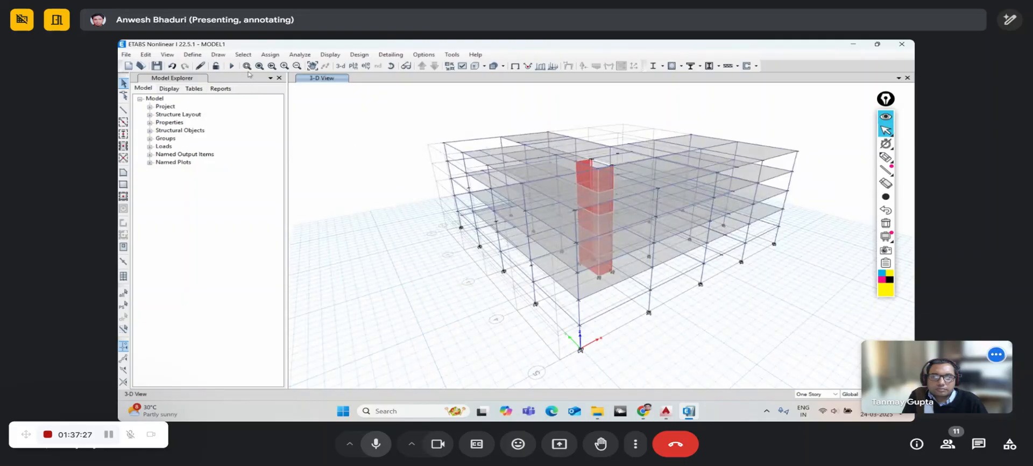
- Rerun the analysis and rotate the Dead-load displacement plot (−6.288 to 1.243 mm)
{"action": "left_click", "coordinate": [300, 54]}
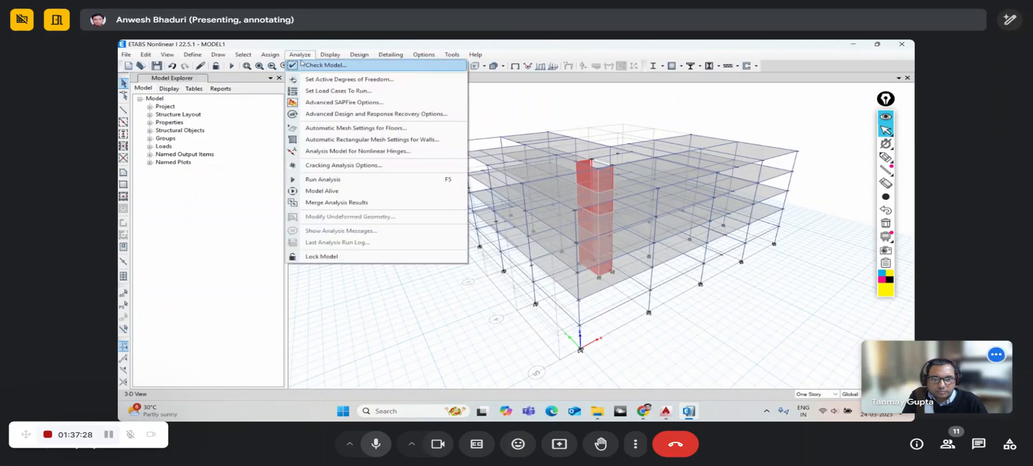
{"action": "left_click", "coordinate": [331, 181]}
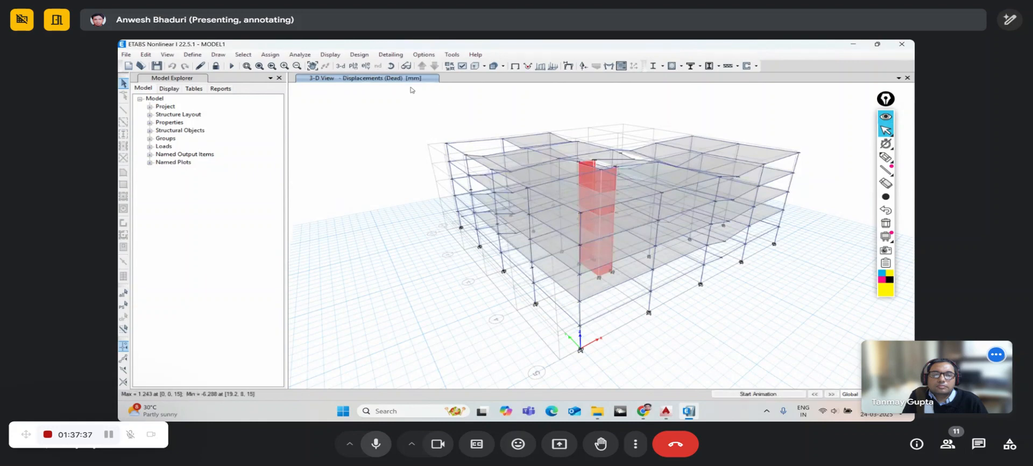
{"action": "middle_click_drag", "start_coordinate": [432, 228], "coordinate": [421, 227], "text": "shift"}
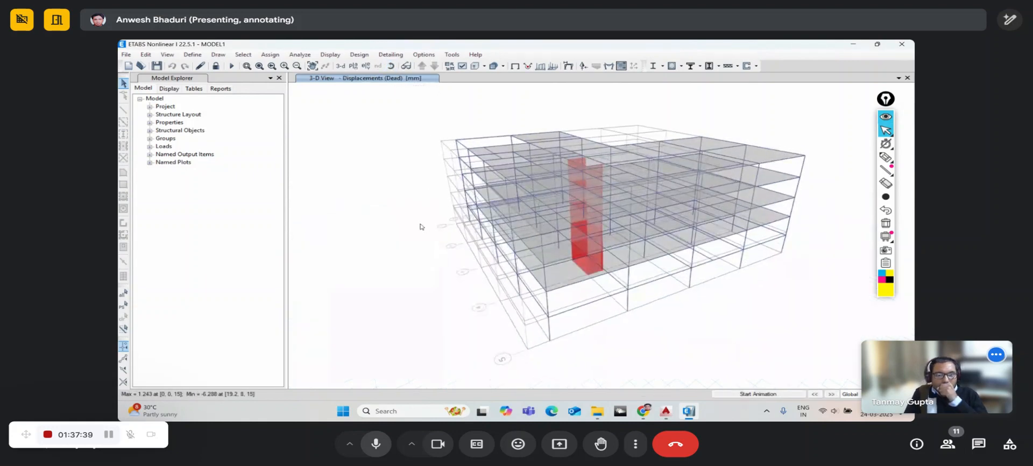
- Display the Mode 1 shape in the deformed shape view and animate it
{"action": "left_click", "coordinate": [568, 65]}
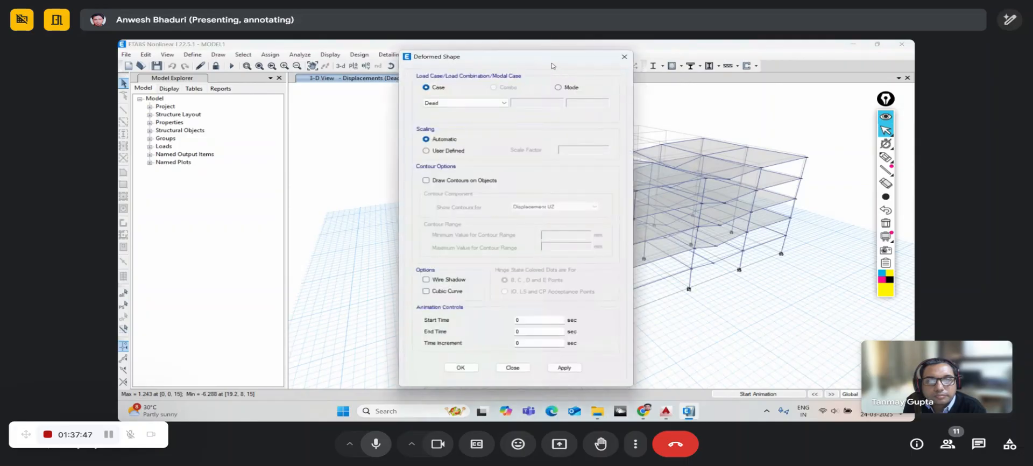
{"action": "left_click_drag", "start_coordinate": [553, 49], "coordinate": [401, 49]}
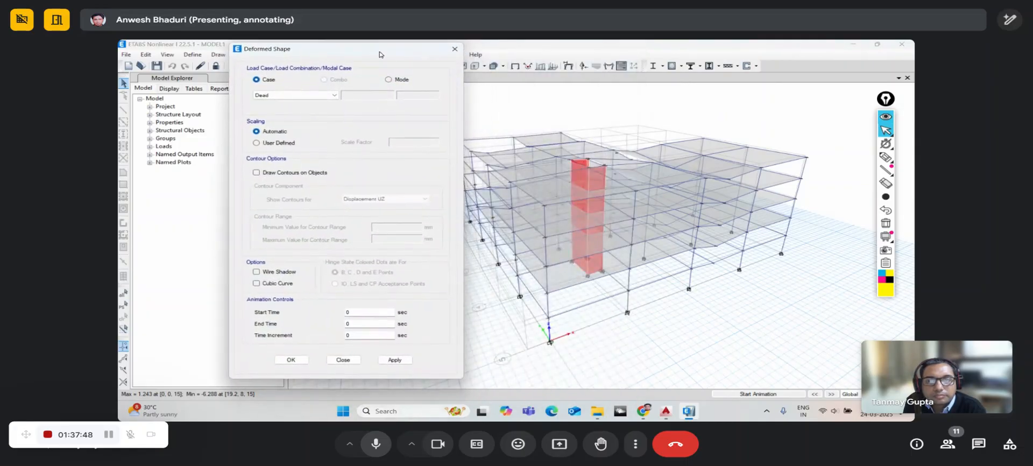
{"action": "left_click", "coordinate": [401, 81]}
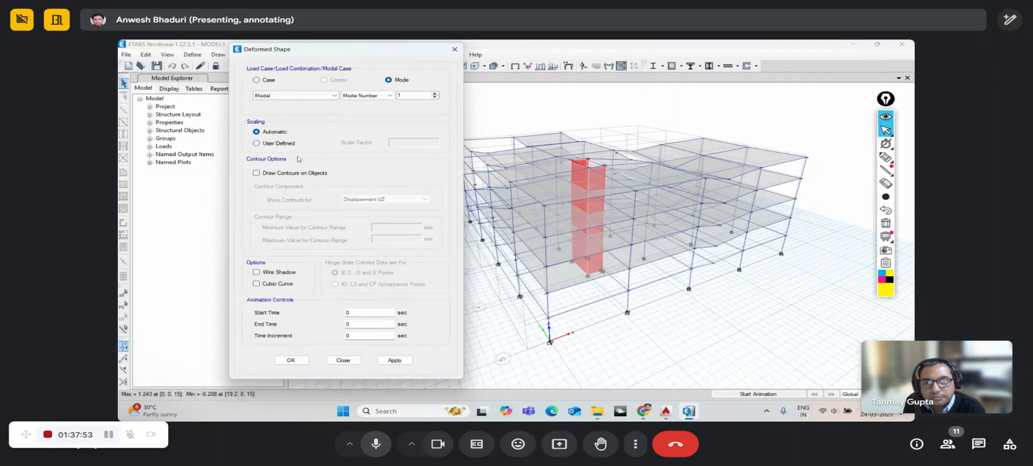
{"action": "left_click", "coordinate": [290, 360]}
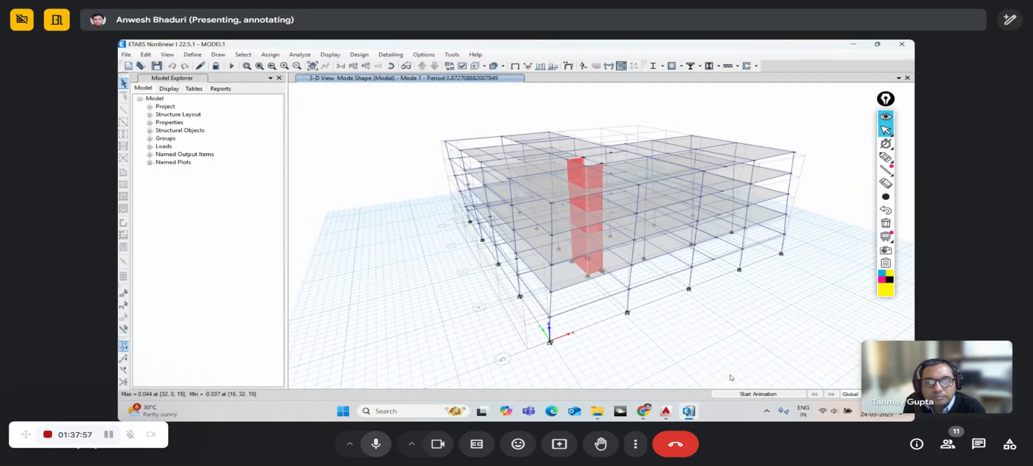
{"action": "left_click", "coordinate": [771, 393]}
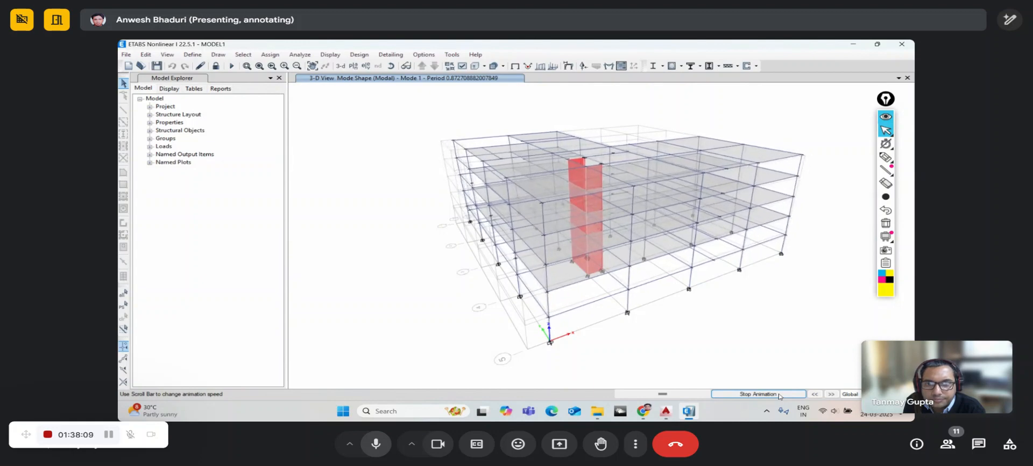
{"action": "left_click", "coordinate": [780, 394]}
- Animate Modes 2 and 3 in turn, then advance to Mode 4 (period about 0.269 s)
{"action": "left_click", "coordinate": [832, 394]}
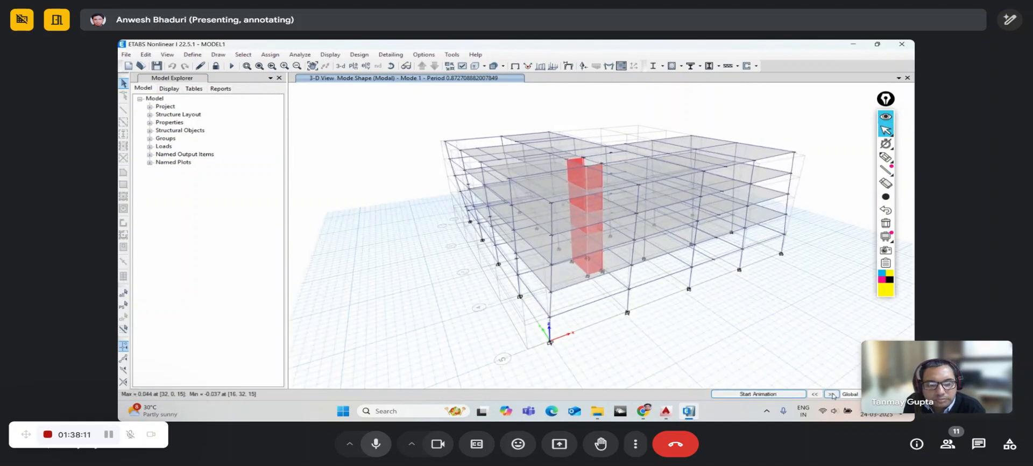
{"action": "left_click", "coordinate": [766, 395]}
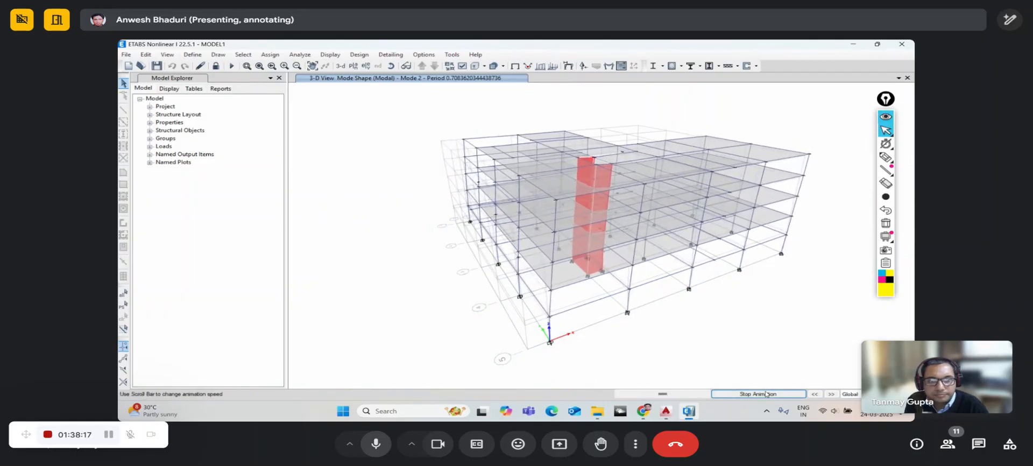
{"action": "left_click", "coordinate": [766, 394]}
{"action": "left_click", "coordinate": [831, 394]}
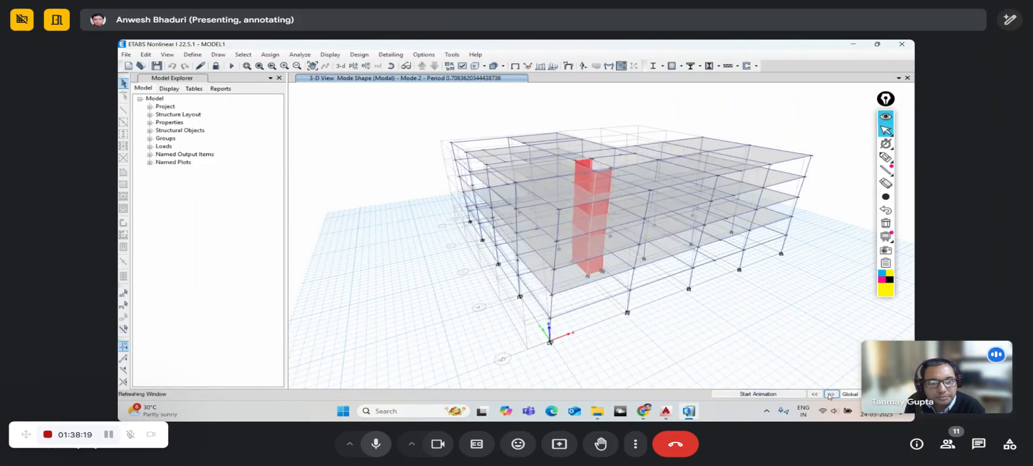
{"action": "left_click", "coordinate": [759, 394]}
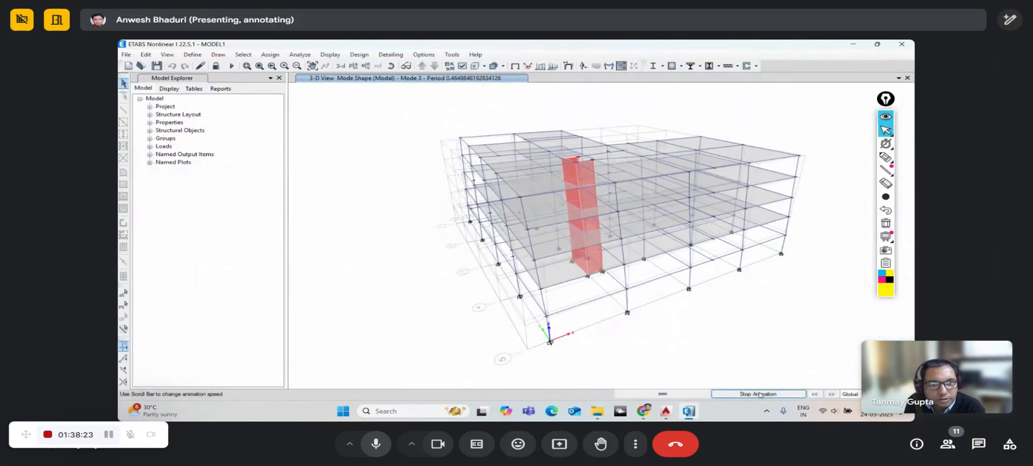
{"action": "left_click", "coordinate": [759, 395]}
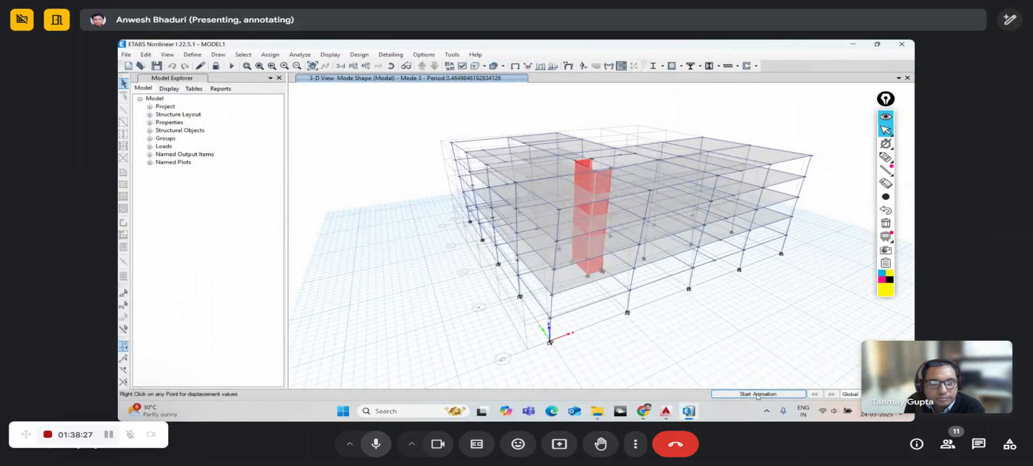
{"action": "left_click", "coordinate": [831, 394]}
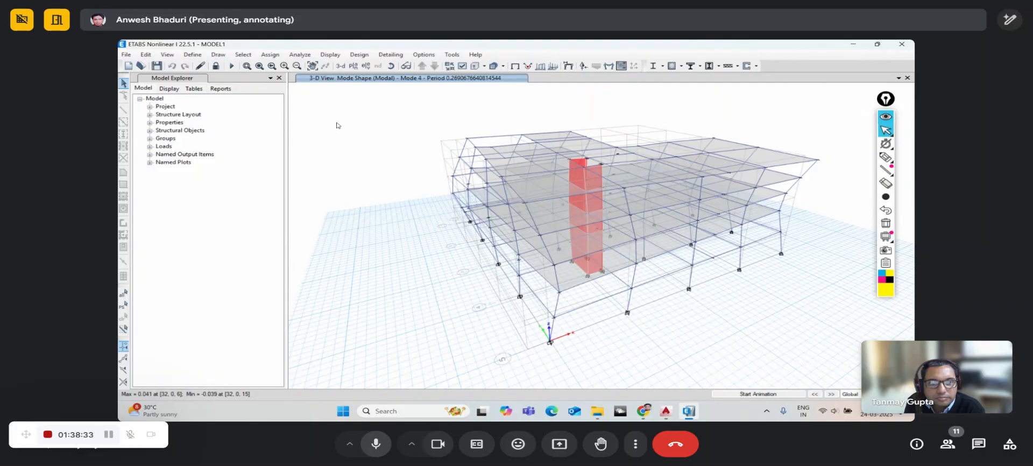
- Open the Modal Periods And Frequencies table from Structure Output > Modal Information
{"action": "left_click", "coordinate": [330, 55]}
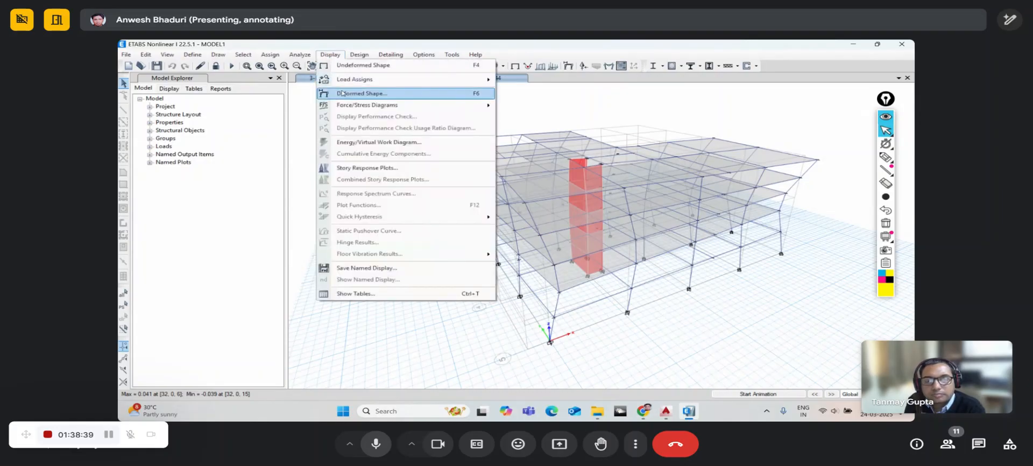
{"action": "left_click", "coordinate": [364, 293]}
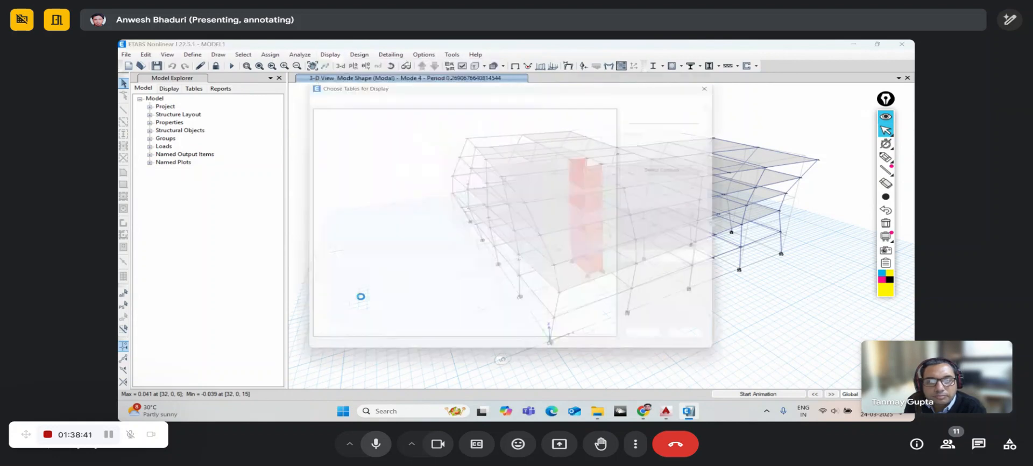
{"action": "left_click_drag", "start_coordinate": [382, 82], "coordinate": [343, 47]}
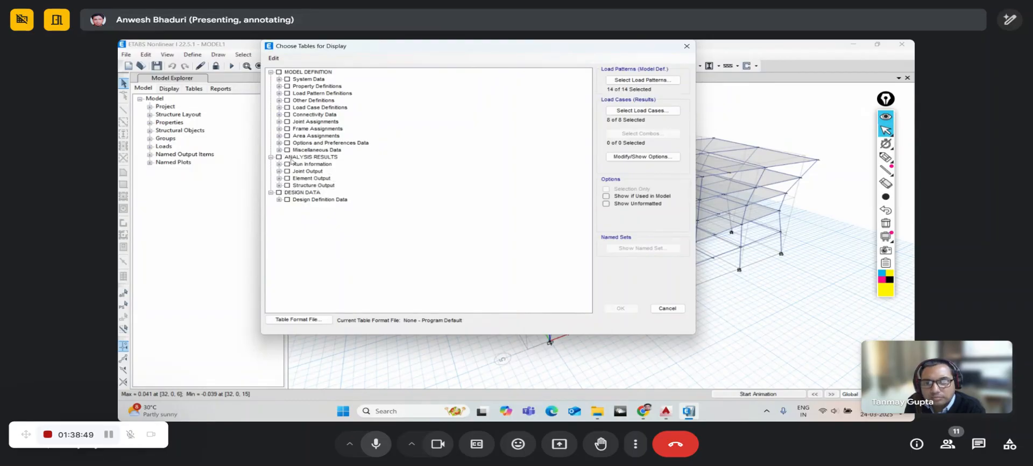
{"action": "left_click", "coordinate": [280, 186]}
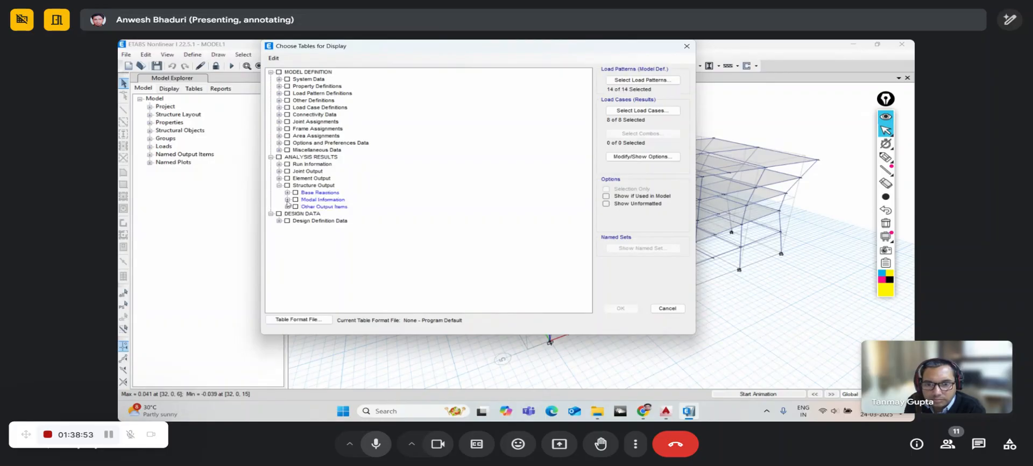
{"action": "left_click", "coordinate": [288, 199]}
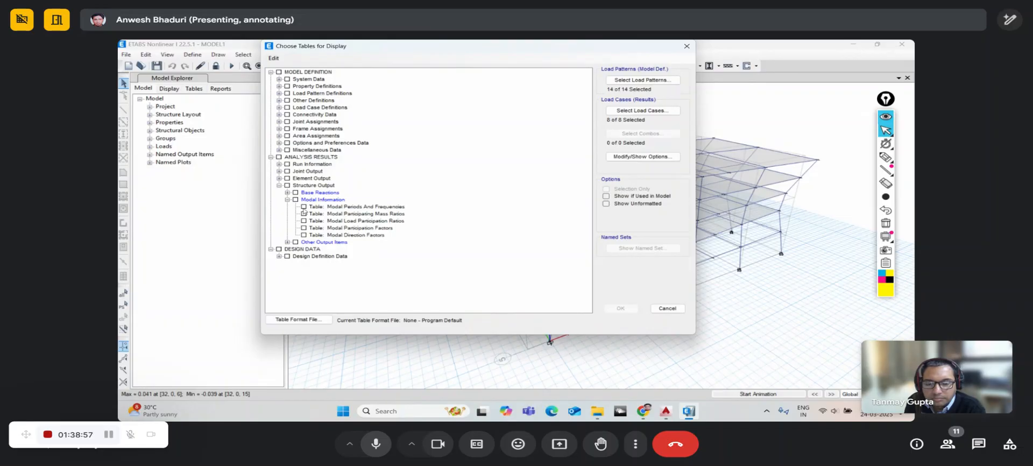
{"action": "left_click", "coordinate": [303, 206]}
{"action": "left_click", "coordinate": [621, 310]}
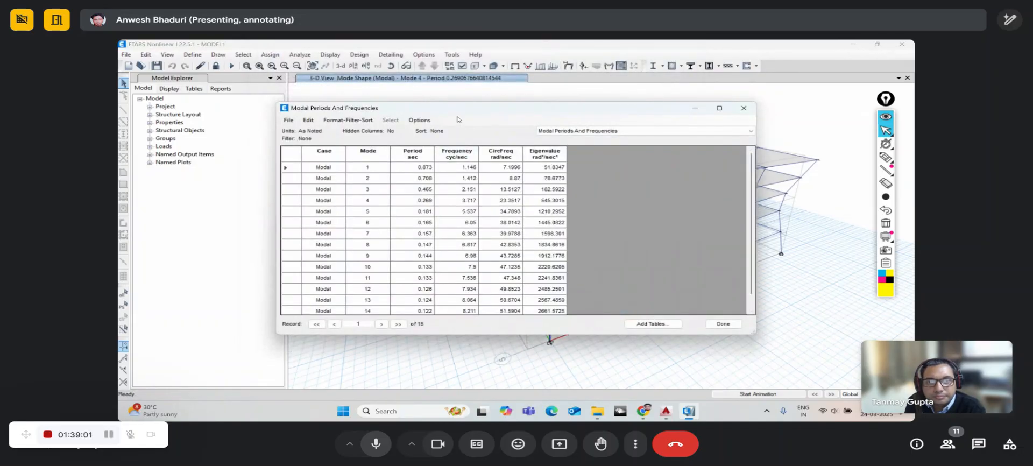
{"action": "left_click_drag", "start_coordinate": [462, 108], "coordinate": [439, 91]}
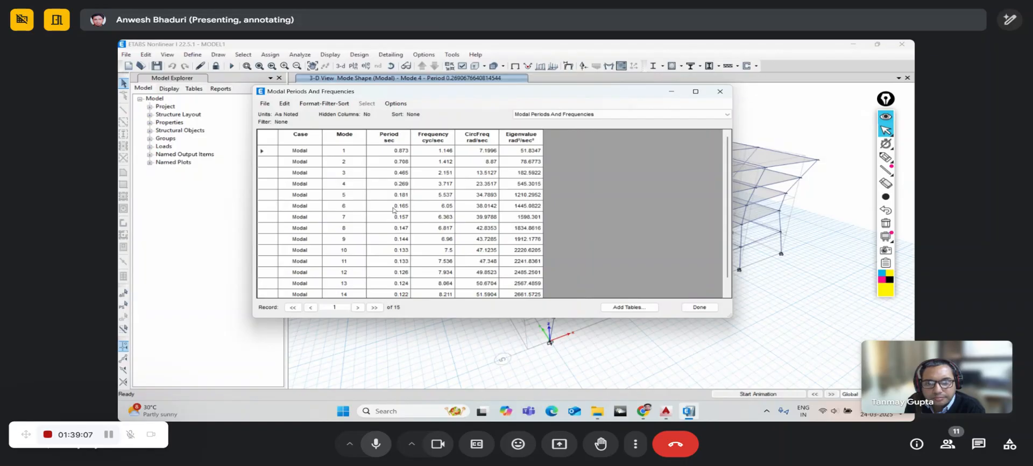
{"action": "scroll", "coordinate": [393, 210], "scroll_direction": "down", "scroll_amount": 1}
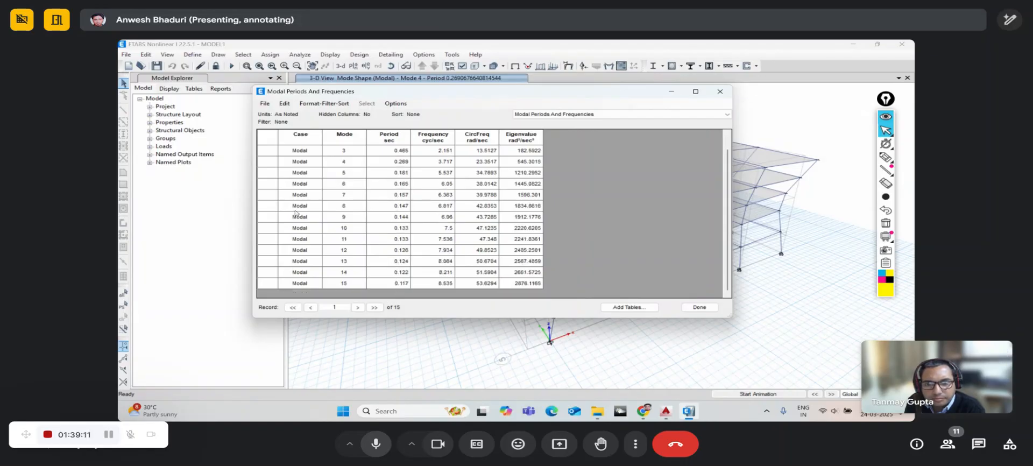
{"action": "scroll", "coordinate": [300, 259], "scroll_direction": "up", "scroll_amount": 2}
{"action": "scroll", "coordinate": [301, 258], "scroll_direction": "down", "scroll_amount": 1}
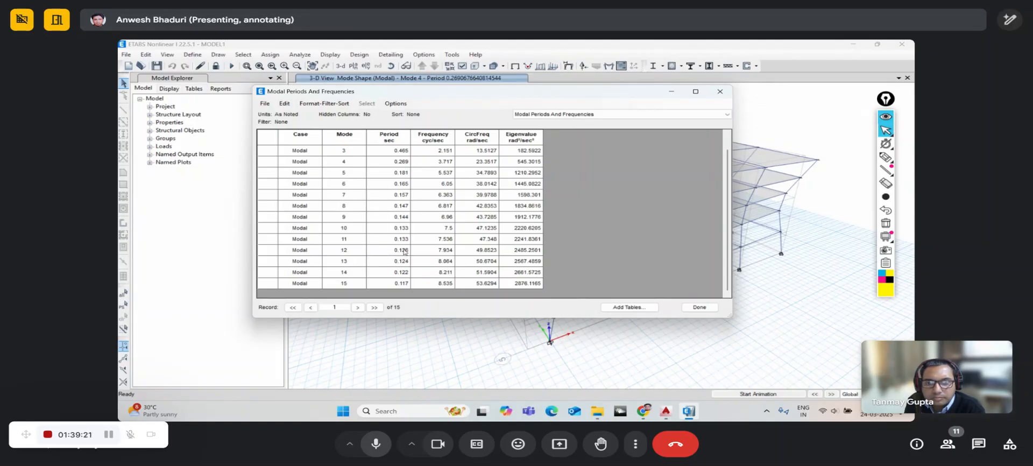
{"action": "scroll", "coordinate": [398, 245], "scroll_direction": "up", "scroll_amount": 1}
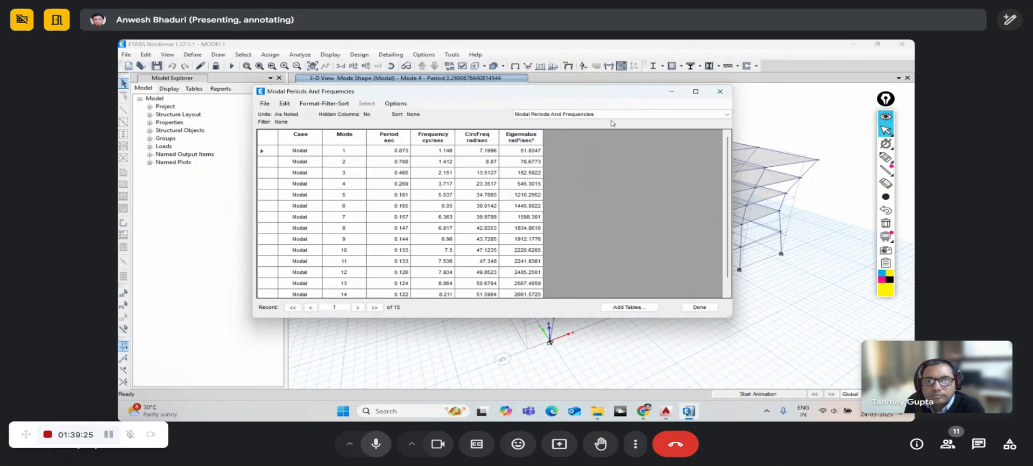
- Add the Modal Participating Mass Ratios table and switch the results view to it
{"action": "left_click", "coordinate": [630, 307]}
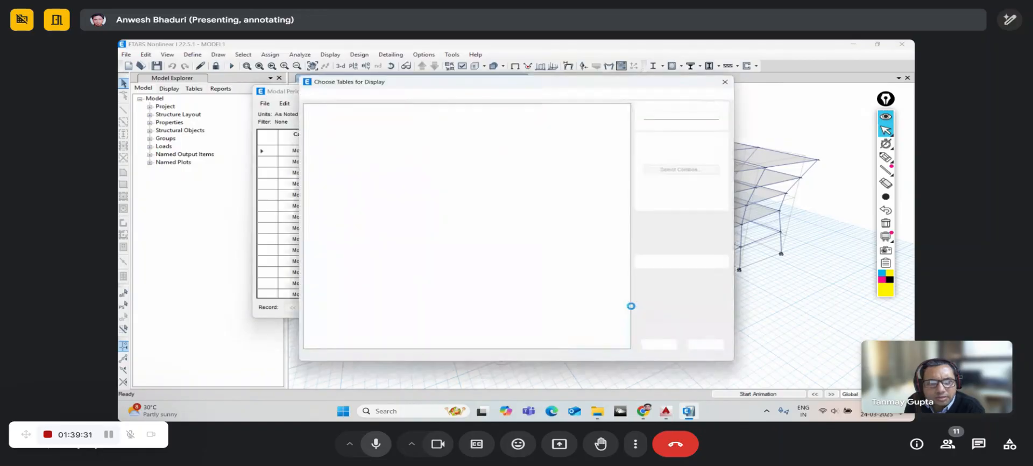
{"action": "left_click", "coordinate": [318, 221]}
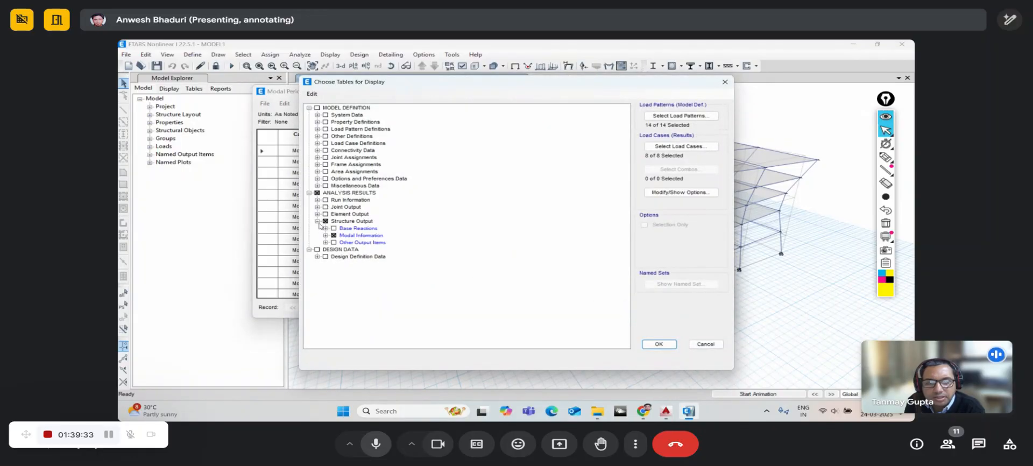
{"action": "left_click", "coordinate": [325, 235]}
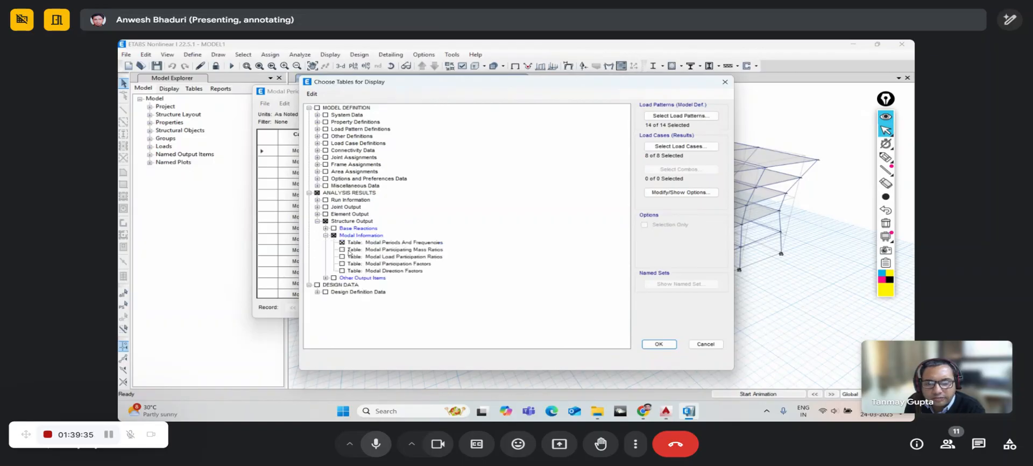
{"action": "left_click", "coordinate": [347, 250]}
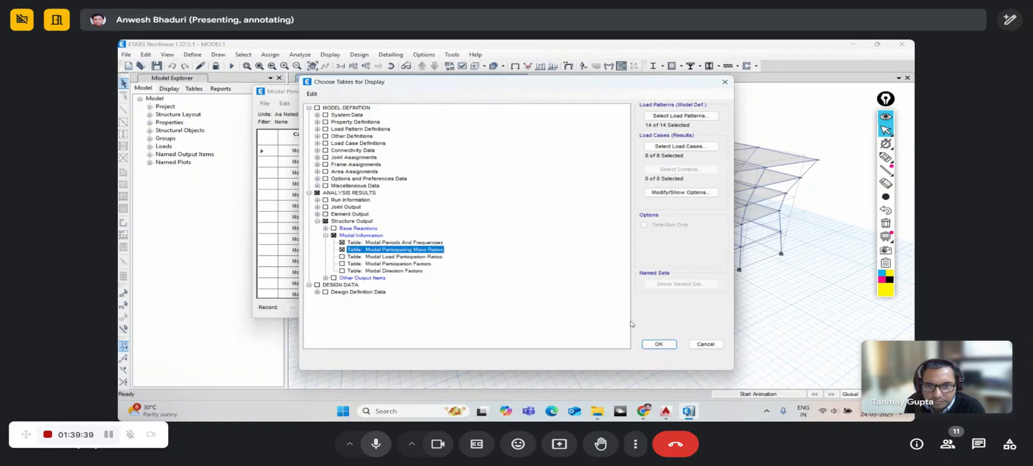
{"action": "left_click", "coordinate": [659, 344]}
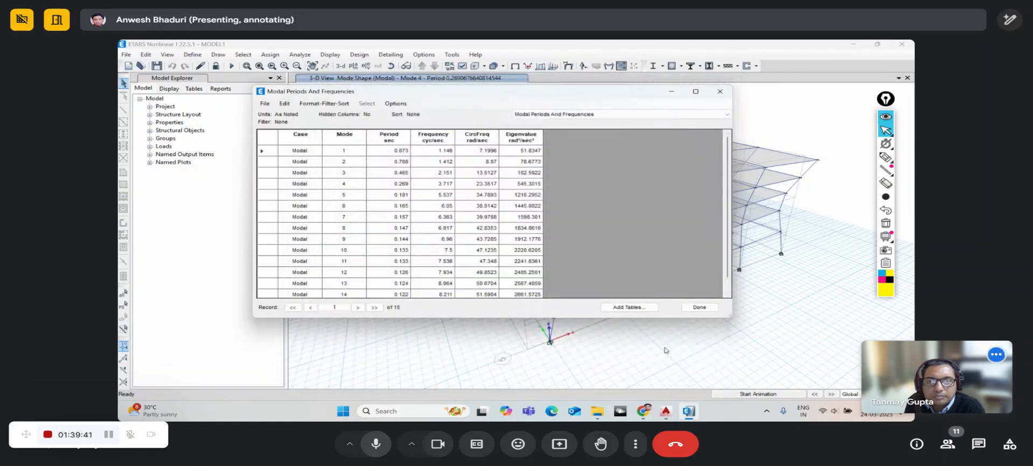
{"action": "left_click", "coordinate": [588, 114]}
{"action": "left_click", "coordinate": [585, 123]}
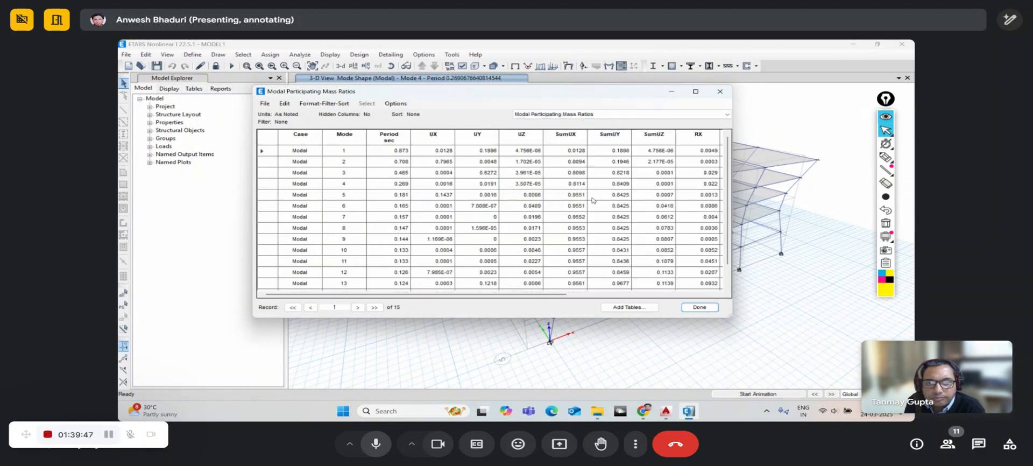
{"action": "left_click_drag", "start_coordinate": [556, 295], "coordinate": [559, 295]}
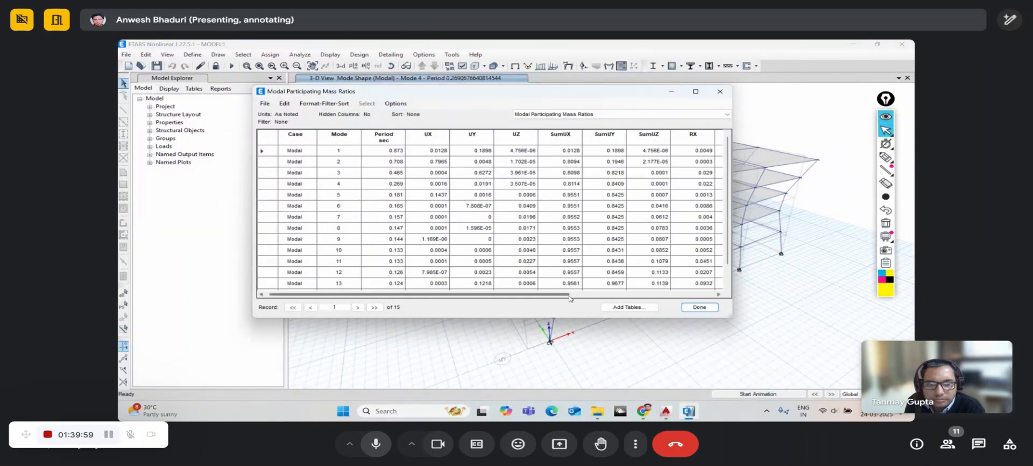
{"action": "left_click_drag", "start_coordinate": [570, 298], "coordinate": [580, 297]}
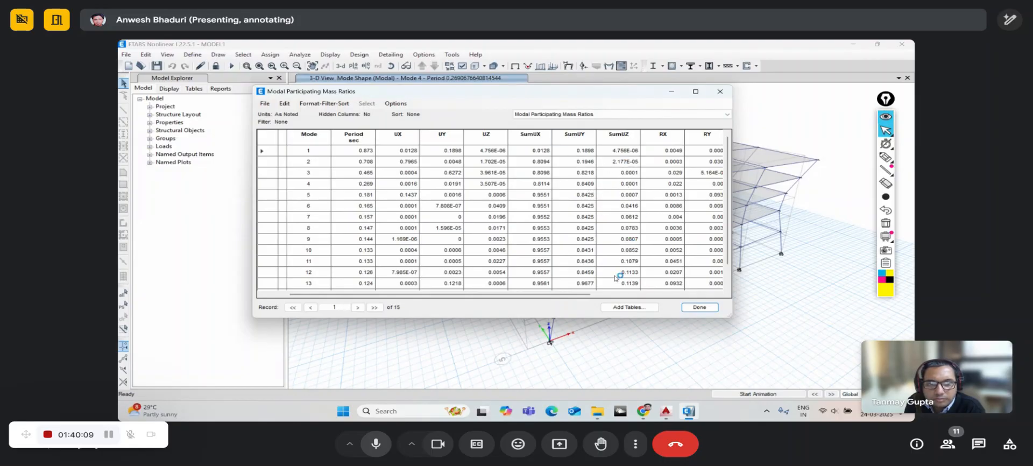
{"action": "left_click_drag", "start_coordinate": [587, 295], "coordinate": [598, 295]}
{"action": "left_click_drag", "start_coordinate": [614, 296], "coordinate": [550, 312]}
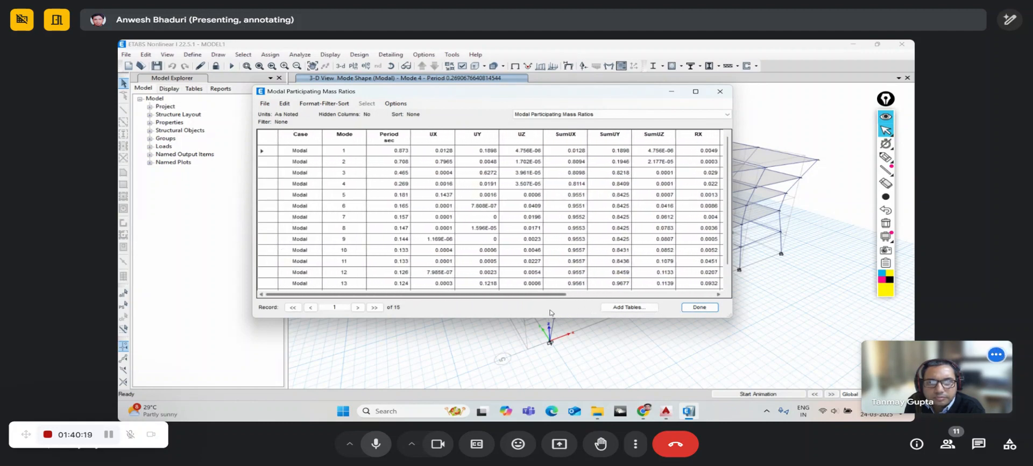
- Export the Modal Participating Mass Ratios table to Excel and show its sheet in Book1
{"action": "left_click", "coordinate": [267, 106]}
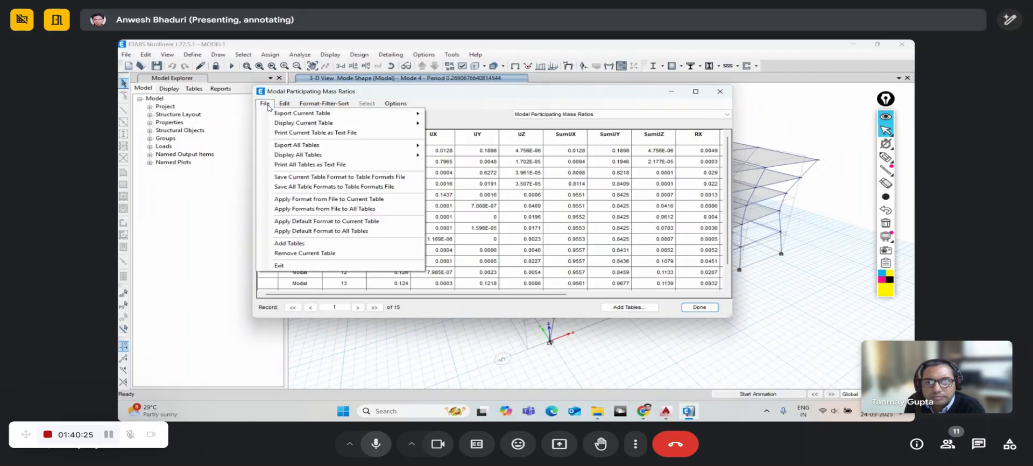
{"action": "mouse_move", "coordinate": [271, 114]}
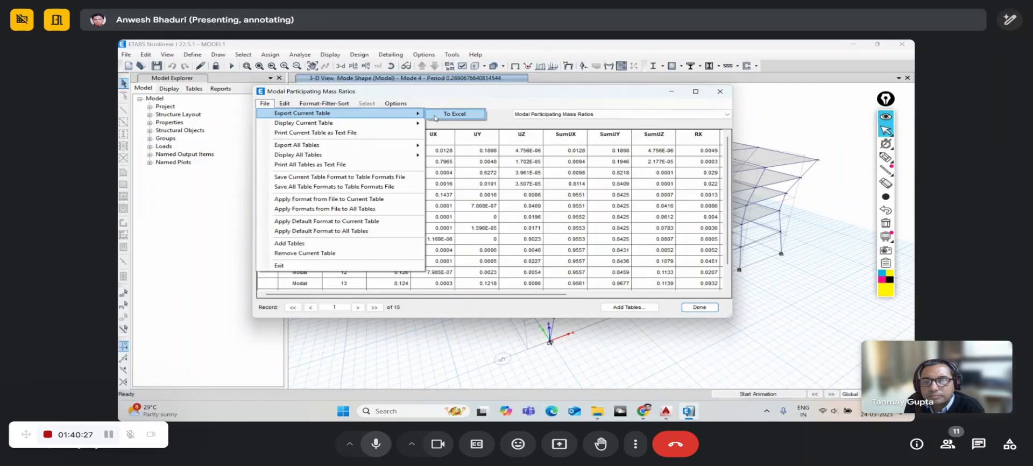
{"action": "left_click", "coordinate": [454, 114]}
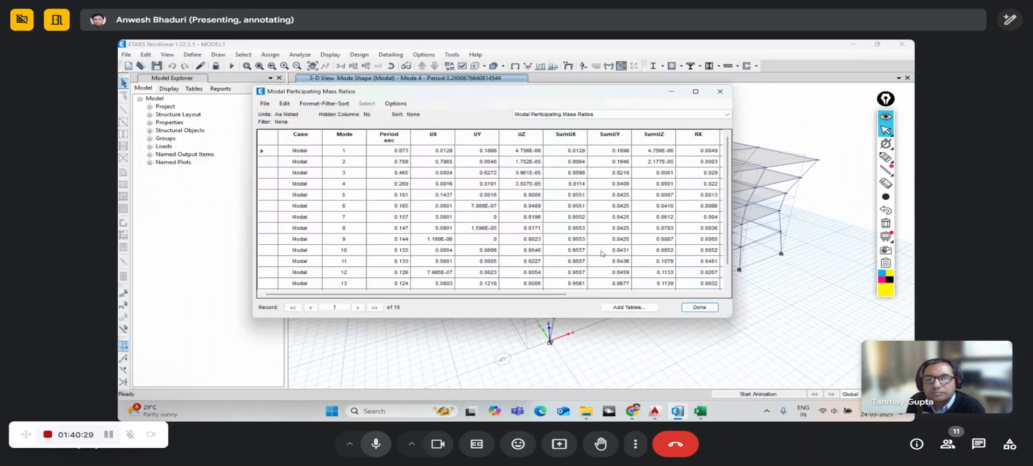
{"action": "left_click", "coordinate": [700, 308]}
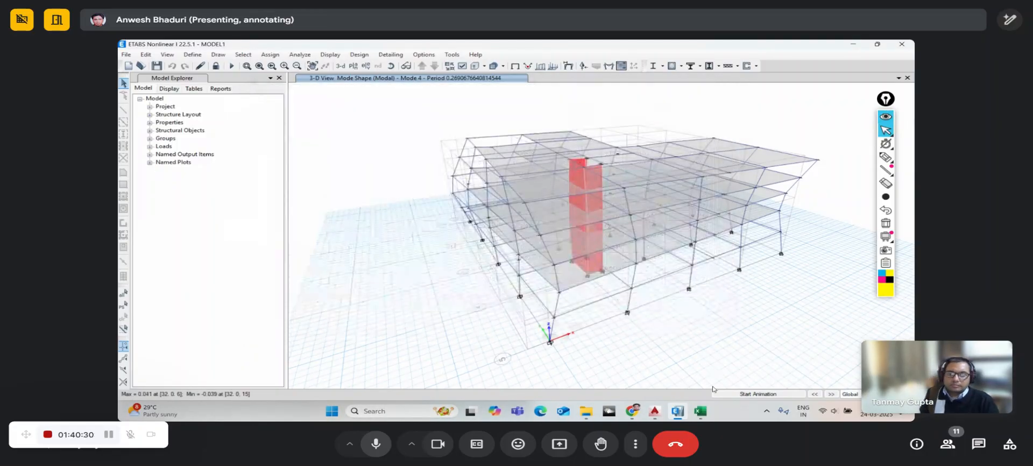
{"action": "left_click", "coordinate": [699, 411]}
{"action": "left_click", "coordinate": [492, 172]}
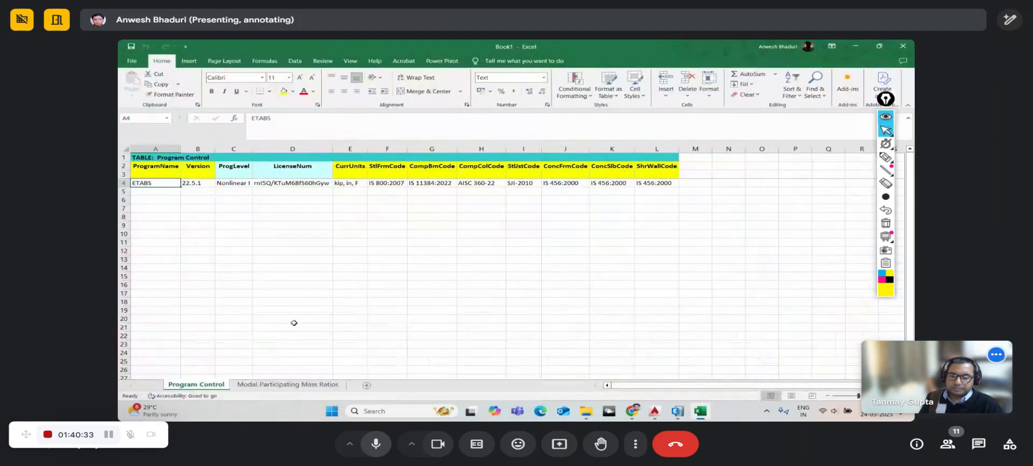
- Look over the mass ratios sheet, then close Book1 without saving
{"action": "left_click", "coordinate": [289, 384]}
{"action": "left_click", "coordinate": [286, 326]}
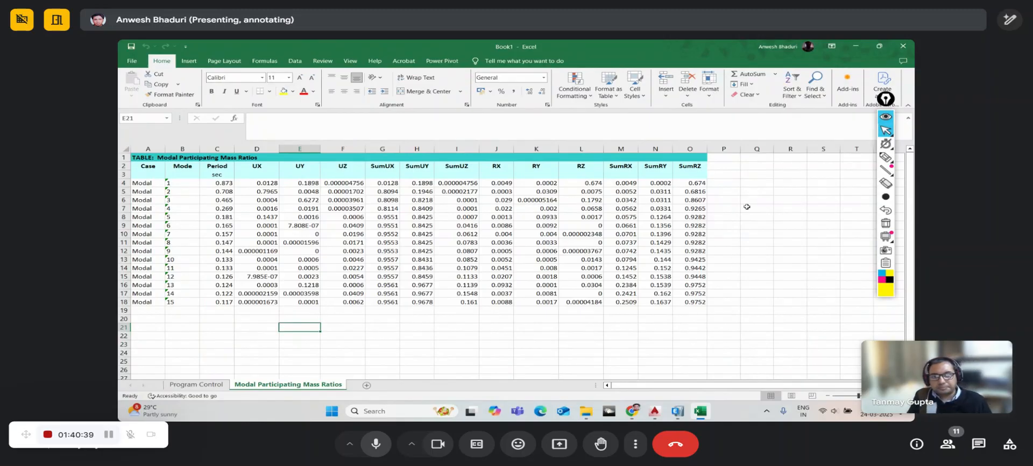
{"action": "left_click", "coordinate": [903, 46]}
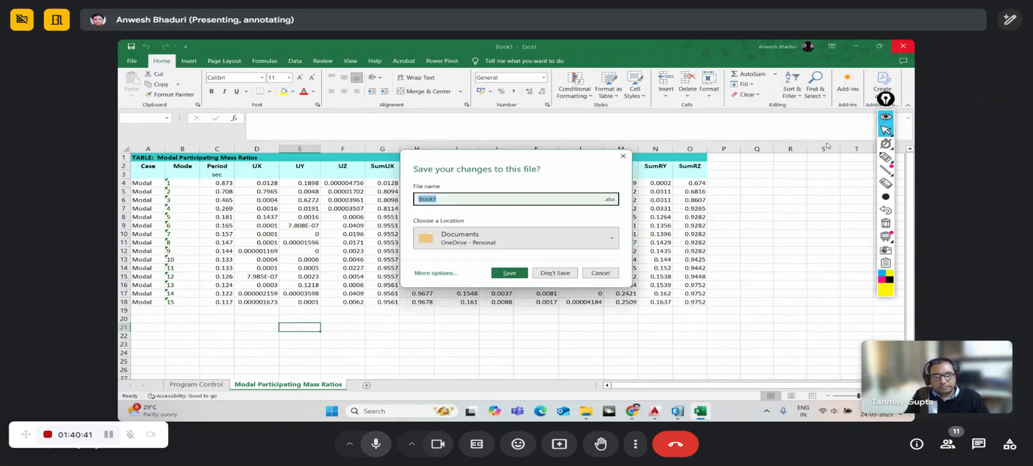
{"action": "left_click", "coordinate": [564, 273]}
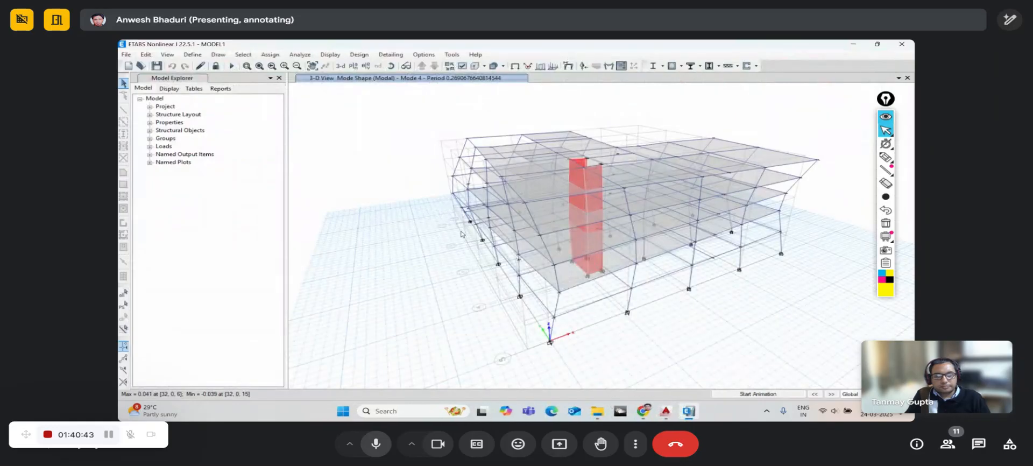
- Replace both modal tables with the Centers Of Mass And Rigidity table from Other Output Items
{"action": "left_click", "coordinate": [330, 54]}
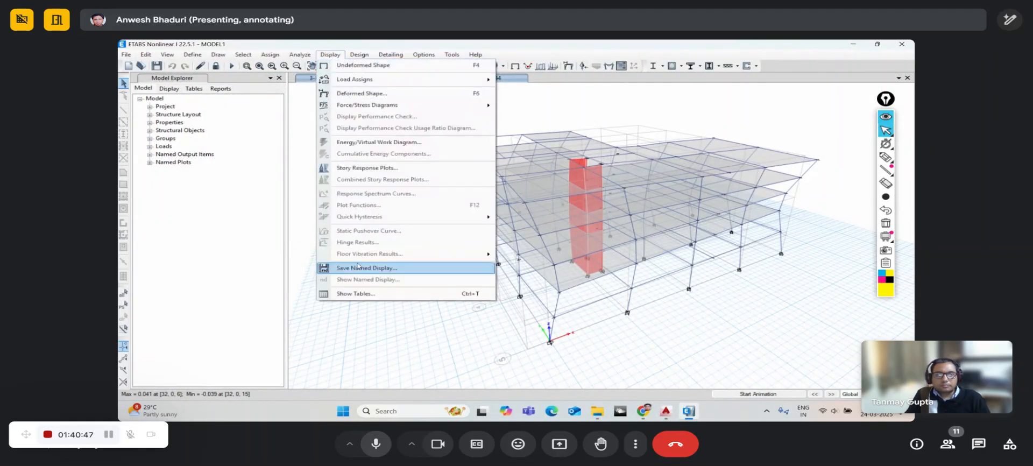
{"action": "left_click", "coordinate": [356, 294]}
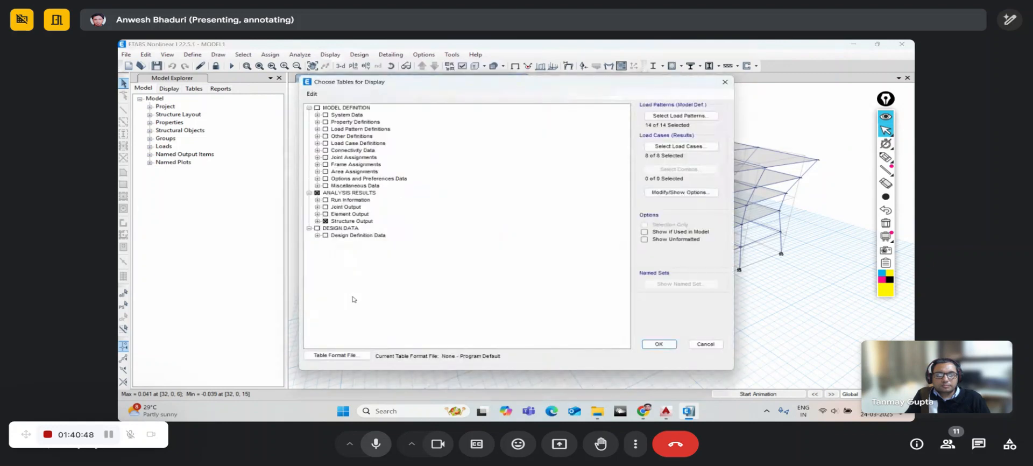
{"action": "left_click", "coordinate": [317, 222]}
{"action": "left_click", "coordinate": [326, 235]}
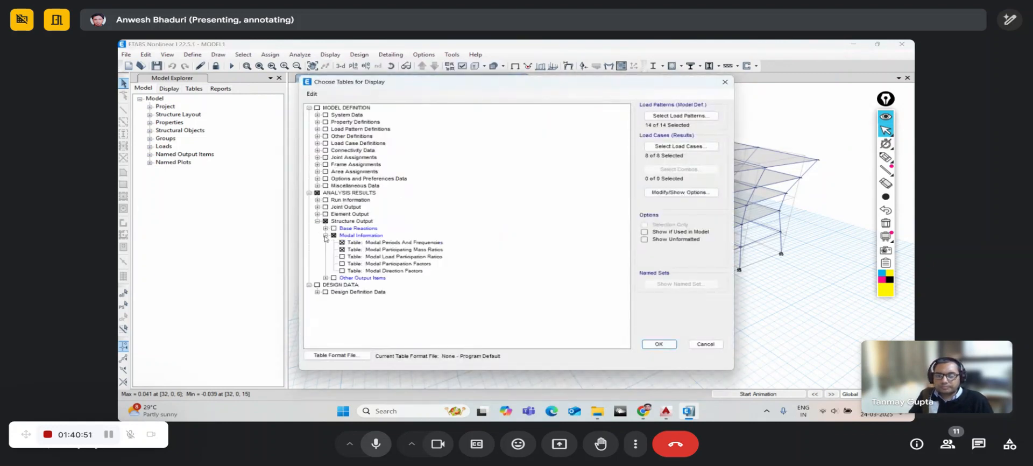
{"action": "left_click", "coordinate": [341, 251]}
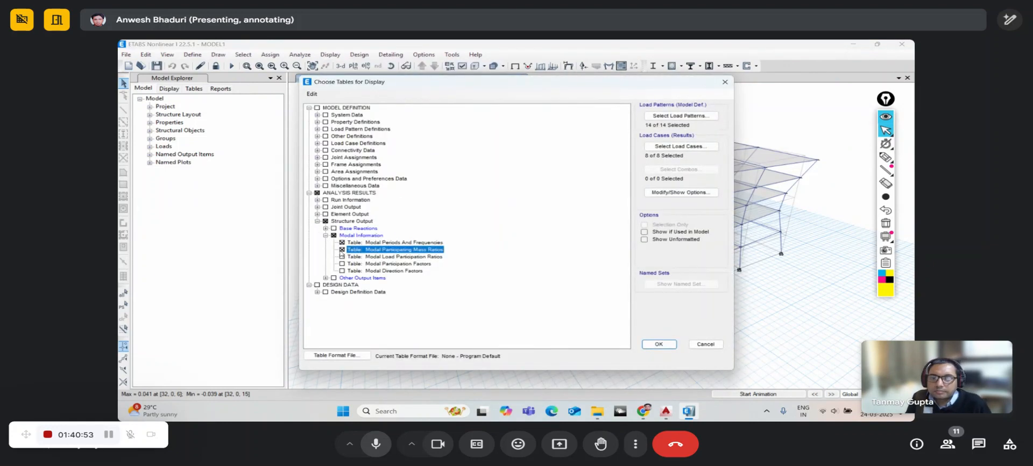
{"action": "left_click", "coordinate": [341, 242]}
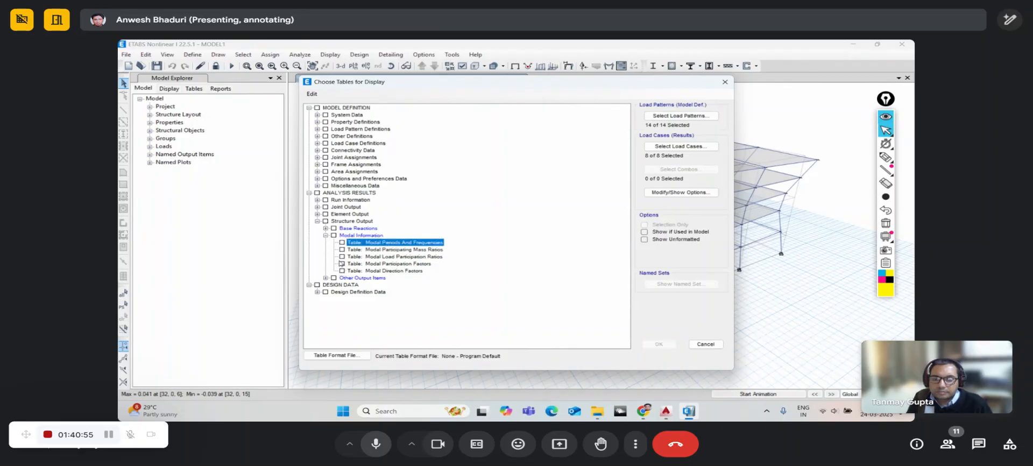
{"action": "left_click", "coordinate": [326, 278]}
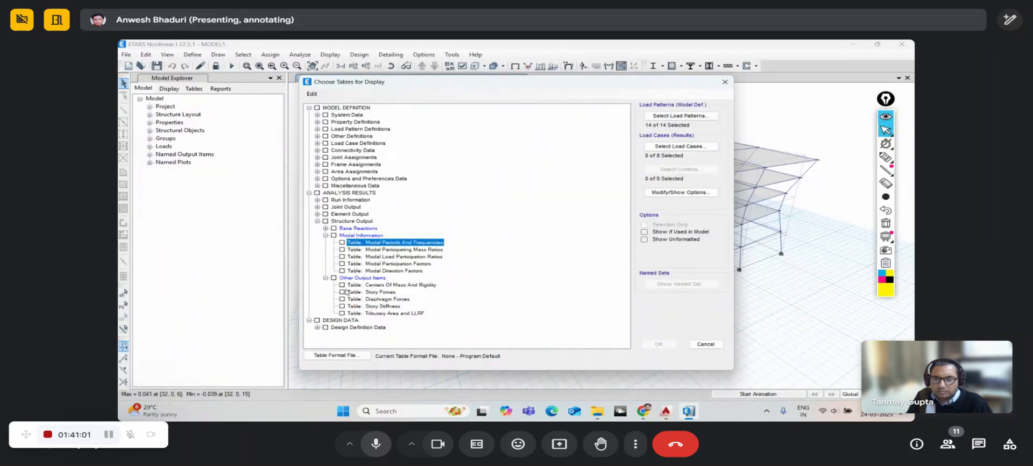
{"action": "left_click", "coordinate": [342, 286]}
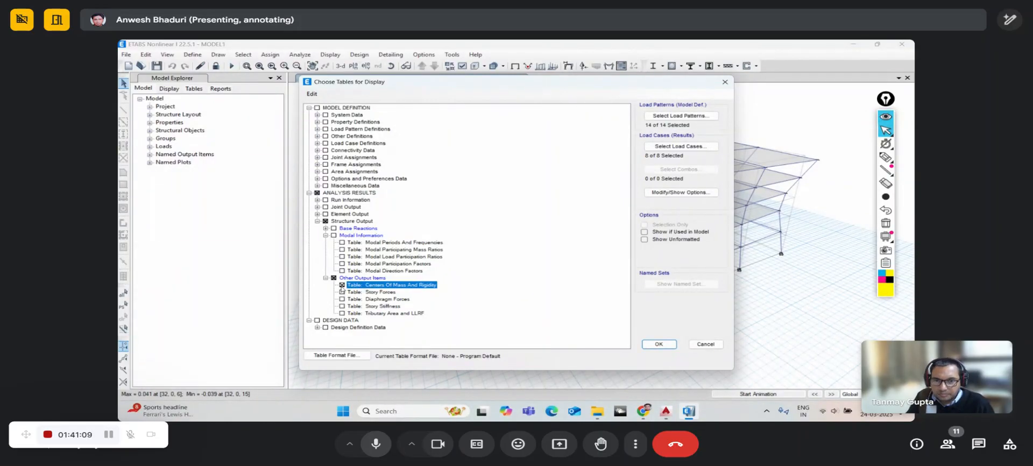
{"action": "left_click", "coordinate": [657, 344]}
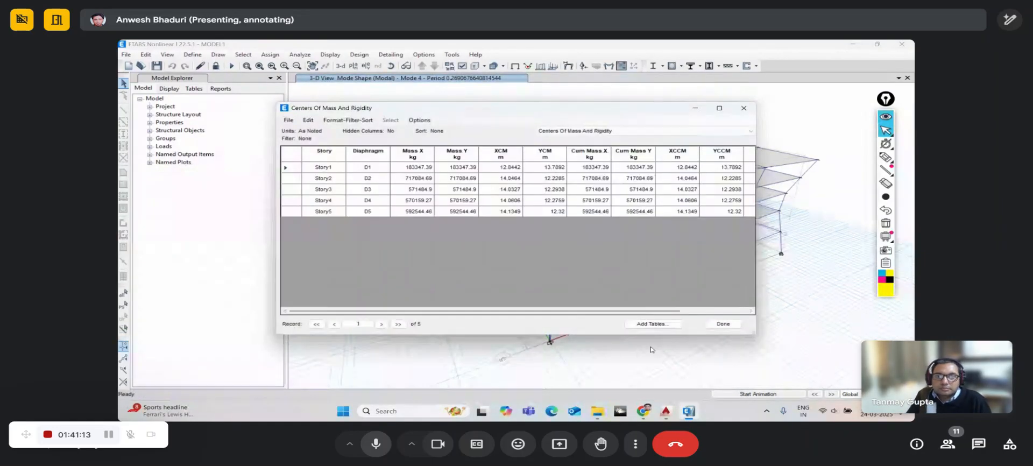
- Scroll the table across to the XCR/YCR rigidity columns, then close it with Done
{"action": "mouse_move", "coordinate": [505, 311]}
{"action": "left_mouse_down"}
{"action": "mouse_move", "coordinate": [563, 313]}
{"action": "mouse_move", "coordinate": [498, 313]}
{"action": "left_mouse_up"}
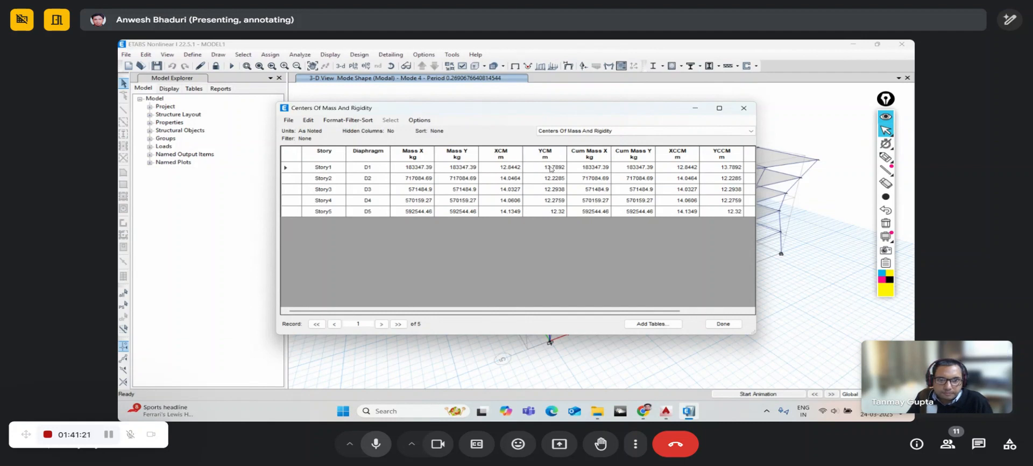
{"action": "mouse_move", "coordinate": [553, 313]}
{"action": "left_mouse_down"}
{"action": "mouse_move", "coordinate": [621, 314]}
{"action": "mouse_move", "coordinate": [571, 313]}
{"action": "left_mouse_up"}
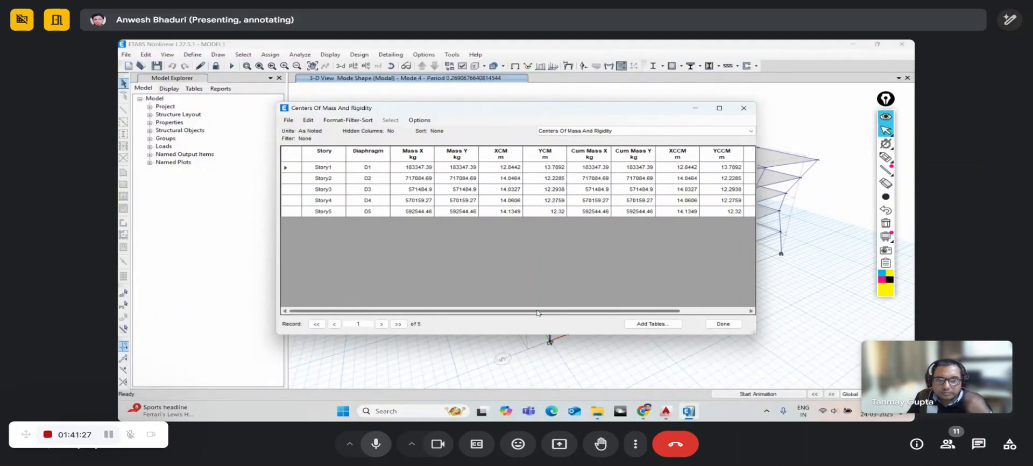
{"action": "left_click", "coordinate": [719, 325]}
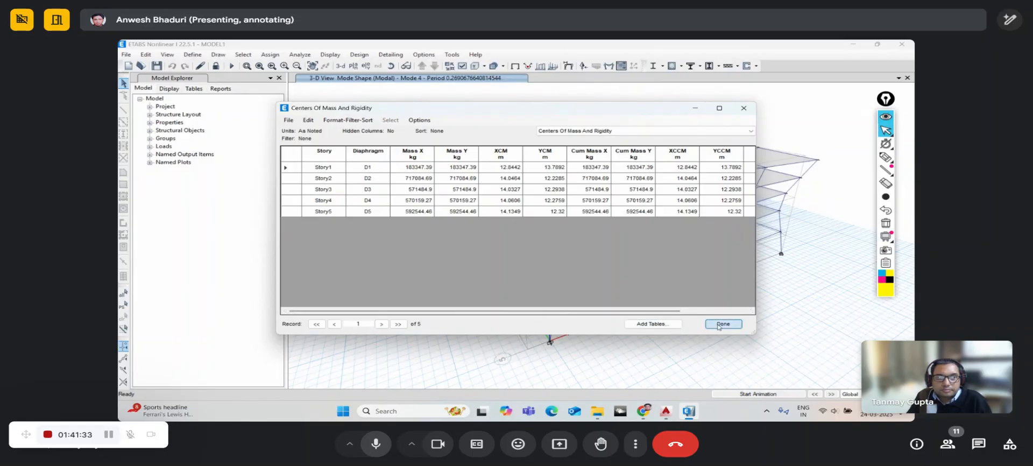
- Open the Story Forces table from the Structure Output tables
{"action": "left_click", "coordinate": [355, 56]}
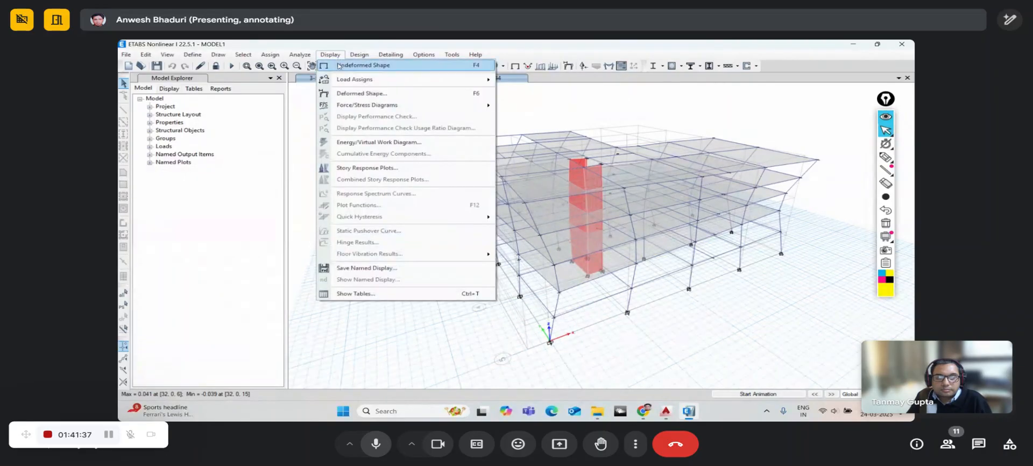
{"action": "left_click", "coordinate": [374, 293]}
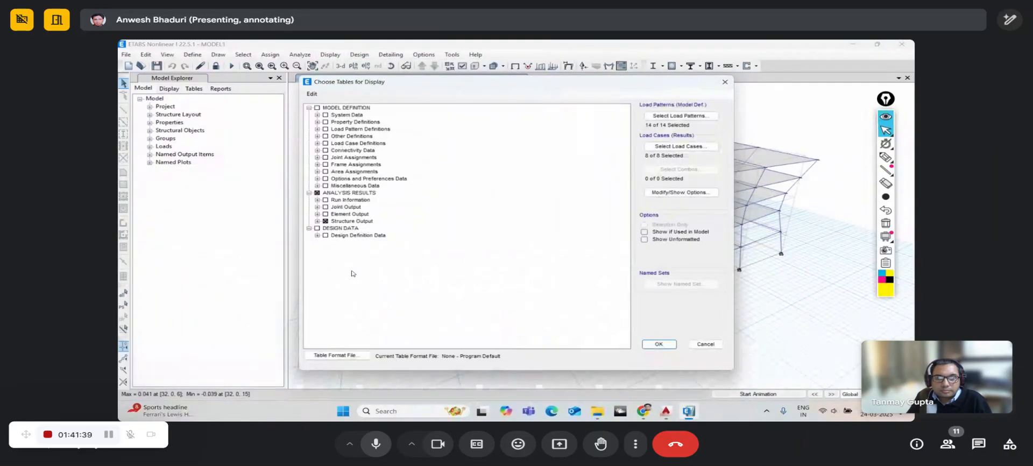
{"action": "left_click", "coordinate": [318, 221]}
{"action": "left_click", "coordinate": [326, 243]}
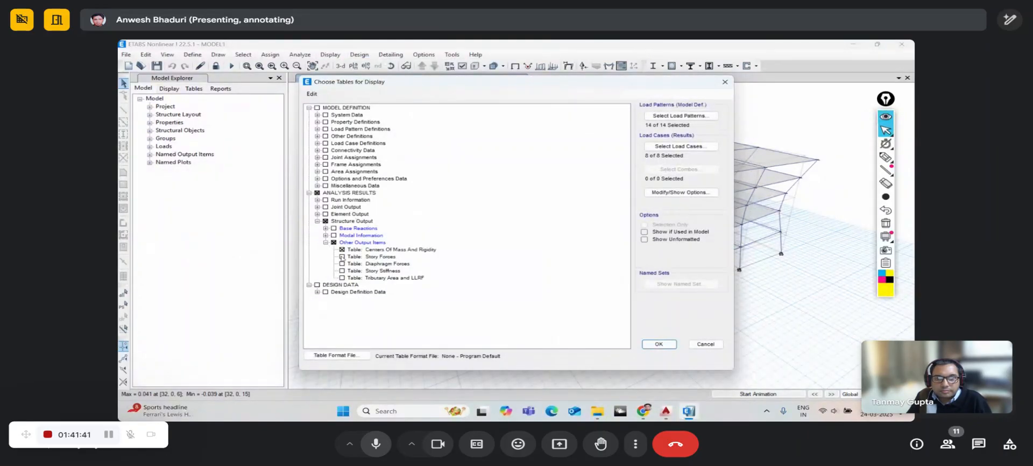
{"action": "left_click", "coordinate": [342, 257]}
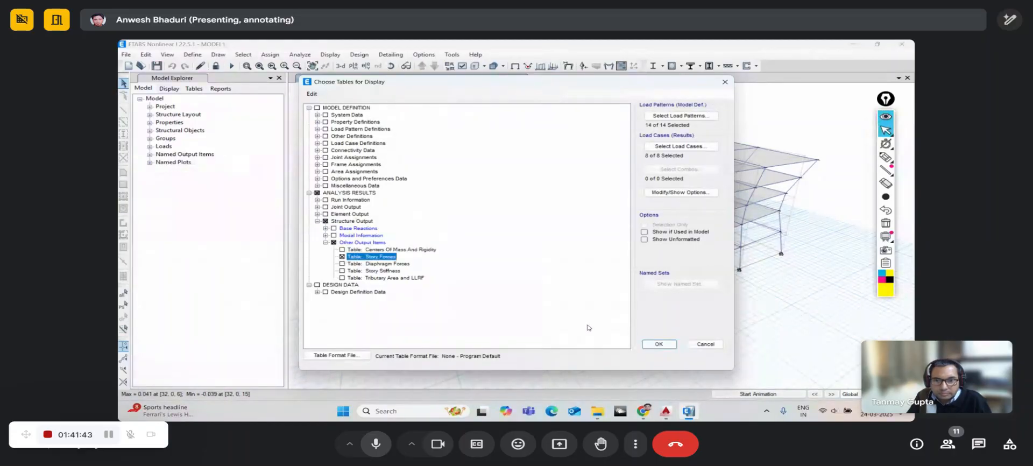
{"action": "left_click", "coordinate": [659, 343]}
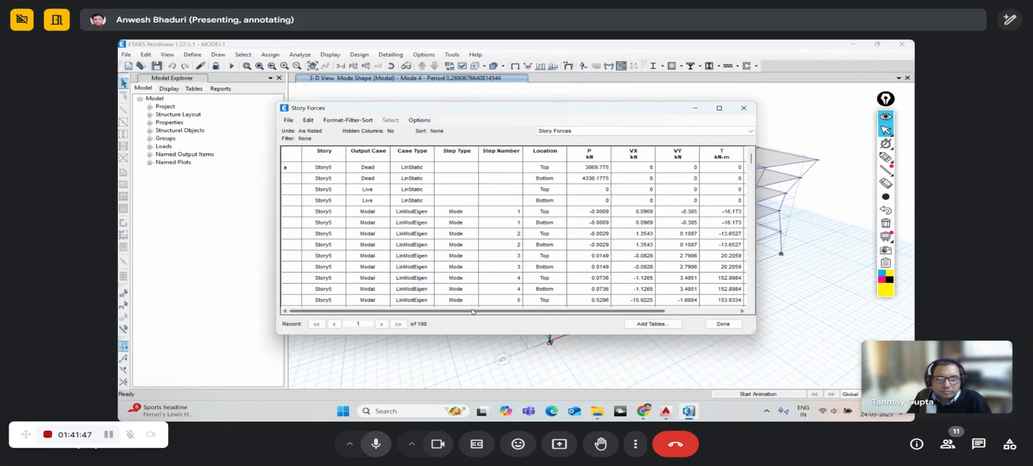
- Scroll through the 190-record Story Forces table of P, VX, VY and T, then close it
{"action": "mouse_move", "coordinate": [502, 311]}
{"action": "left_mouse_down"}
{"action": "mouse_move", "coordinate": [580, 307]}
{"action": "mouse_move", "coordinate": [509, 311]}
{"action": "left_mouse_up"}
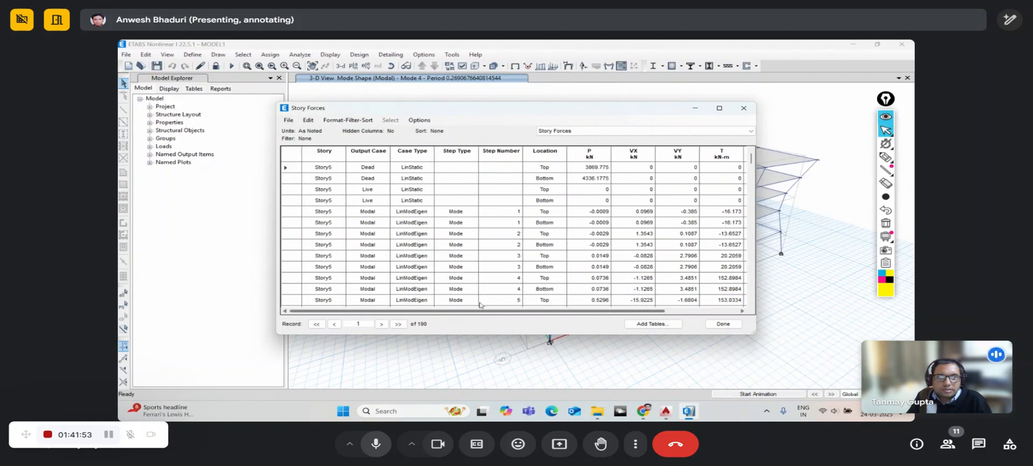
{"action": "scroll", "coordinate": [481, 250], "scroll_direction": "down", "scroll_amount": 10}
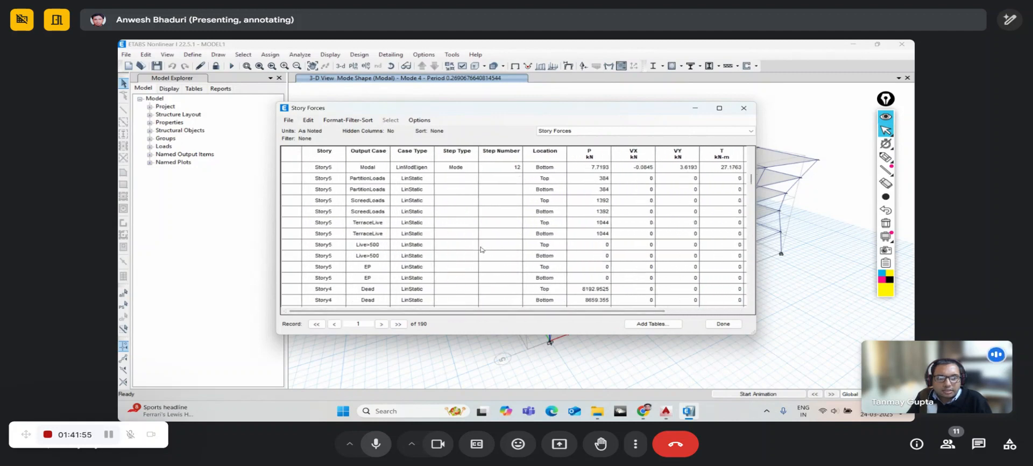
{"action": "scroll", "coordinate": [481, 249], "scroll_direction": "down", "scroll_amount": 15}
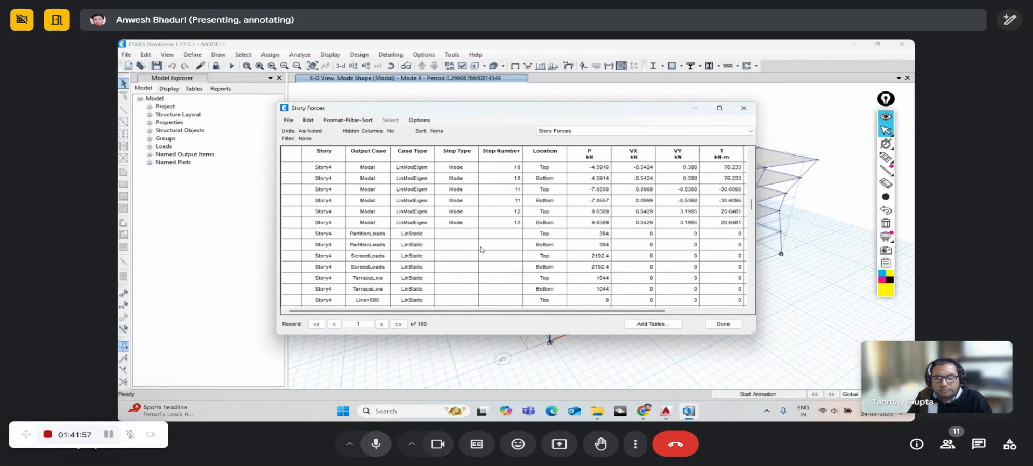
{"action": "scroll", "coordinate": [482, 249], "scroll_direction": "down", "scroll_amount": 17}
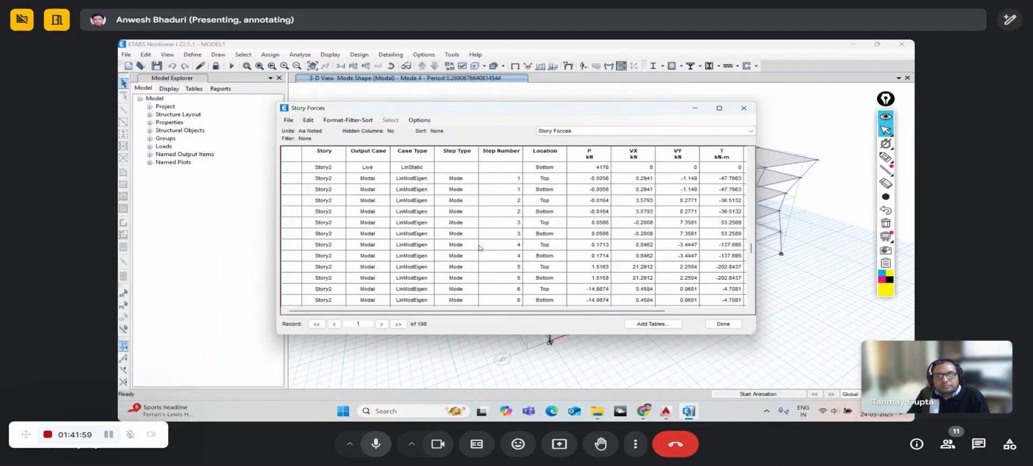
{"action": "scroll", "coordinate": [480, 248], "scroll_direction": "down", "scroll_amount": 15}
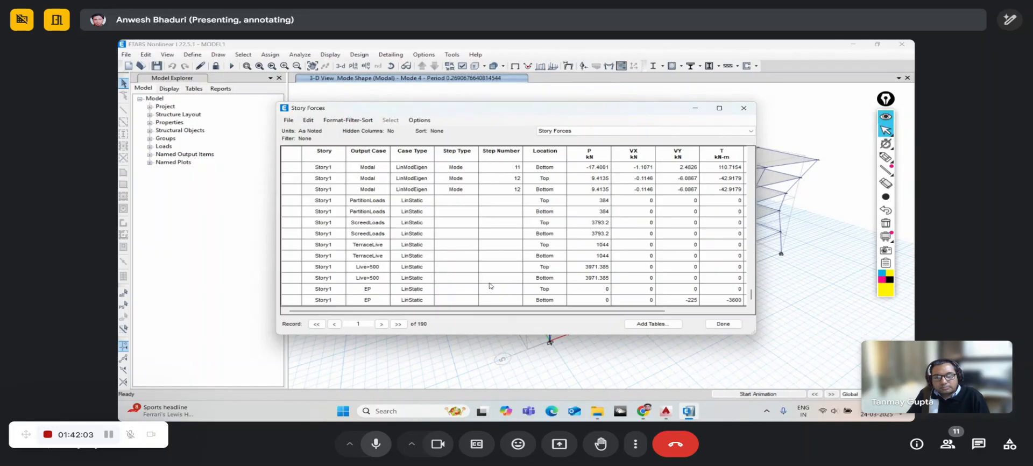
{"action": "scroll", "coordinate": [421, 278], "scroll_direction": "up", "scroll_amount": 9}
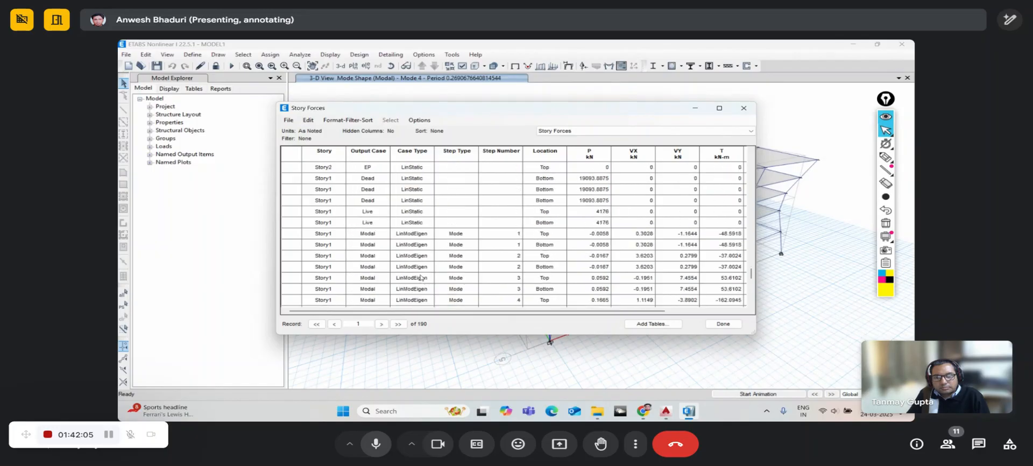
{"action": "scroll", "coordinate": [421, 278], "scroll_direction": "up", "scroll_amount": 4}
{"action": "scroll", "coordinate": [421, 277], "scroll_direction": "up", "scroll_amount": 15}
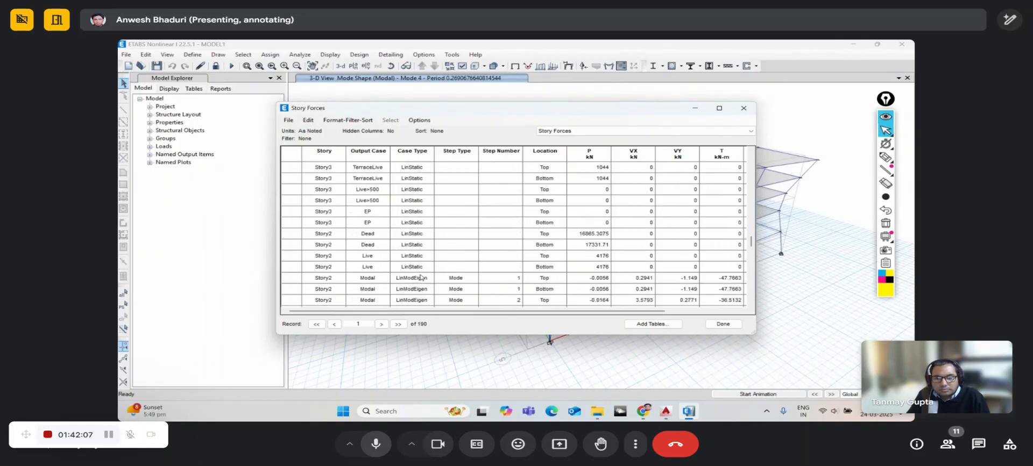
{"action": "scroll", "coordinate": [417, 273], "scroll_direction": "up", "scroll_amount": 7}
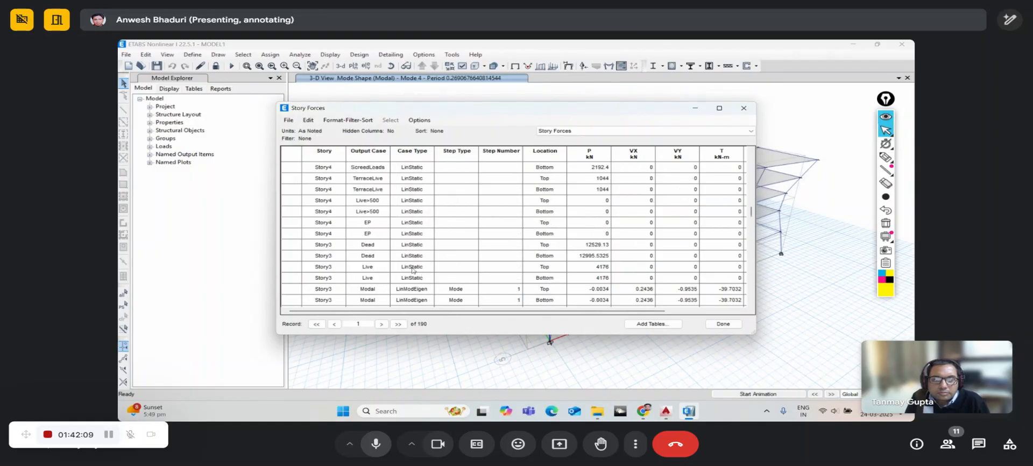
{"action": "scroll", "coordinate": [398, 264], "scroll_direction": "up", "scroll_amount": 12}
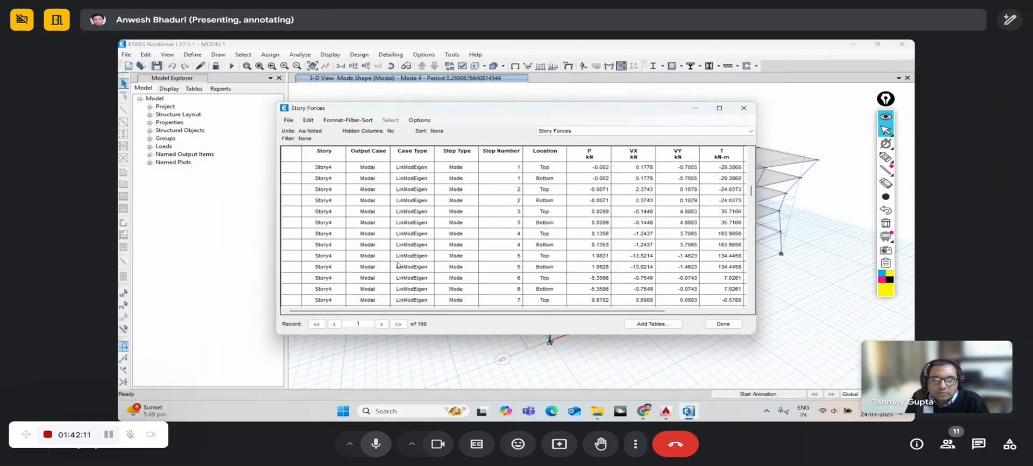
{"action": "scroll", "coordinate": [398, 264], "scroll_direction": "up", "scroll_amount": 9}
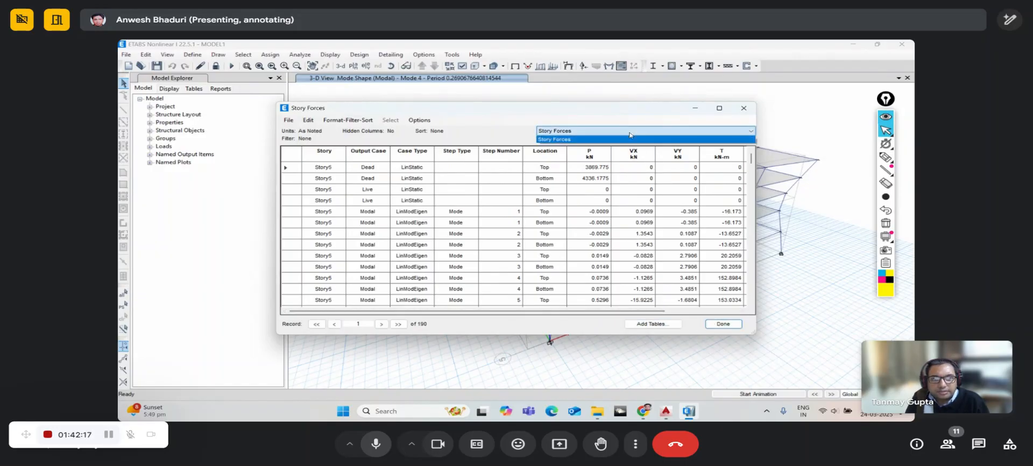
{"action": "left_click", "coordinate": [723, 324]}
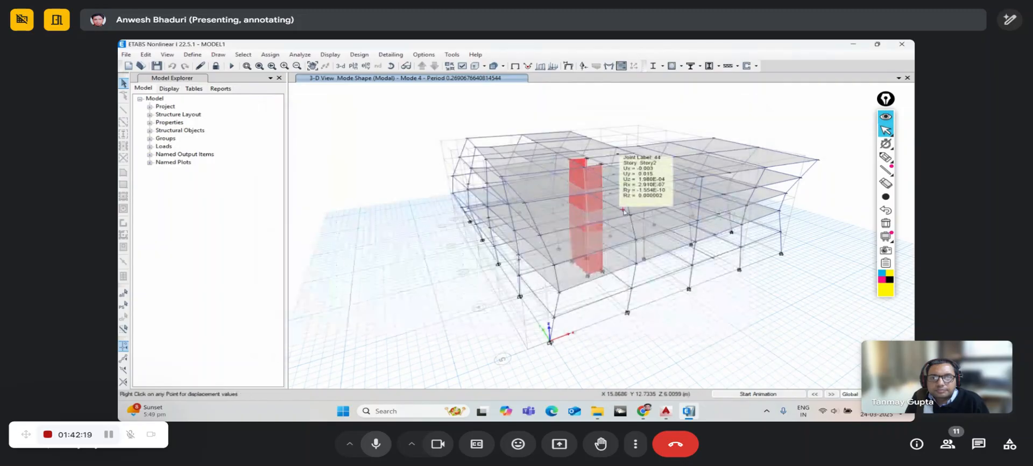
- Open Show Tables and expand the Structure Output tables
{"action": "left_click", "coordinate": [385, 56]}
{"action": "mouse_move", "coordinate": [332, 57]}
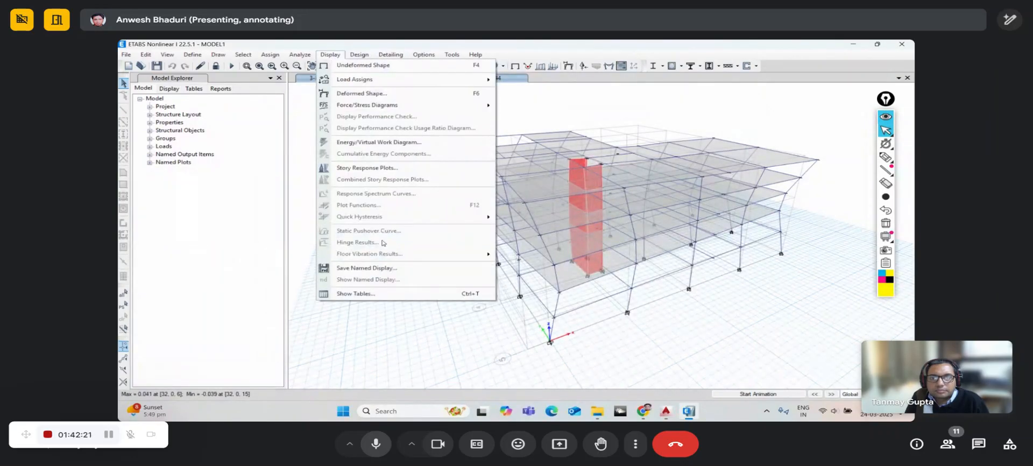
{"action": "left_click", "coordinate": [374, 297]}
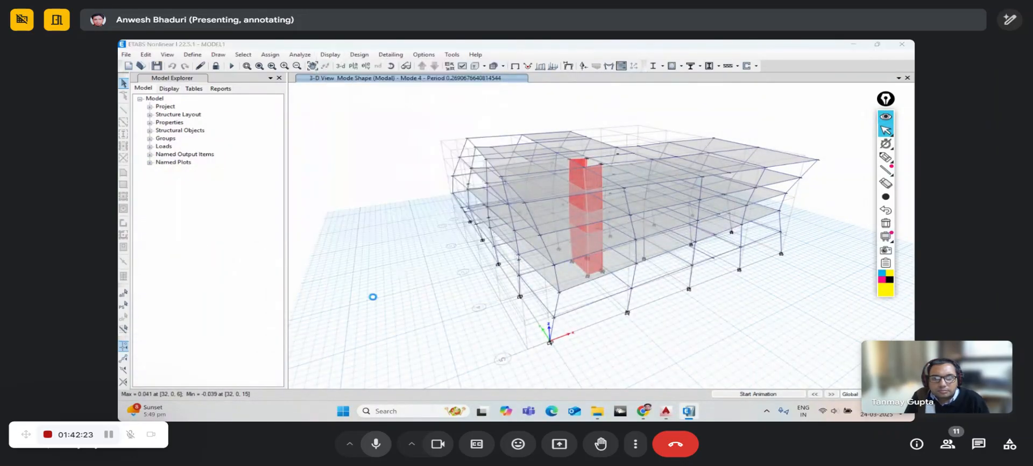
{"action": "left_click", "coordinate": [317, 221]}
{"action": "left_click", "coordinate": [326, 243]}
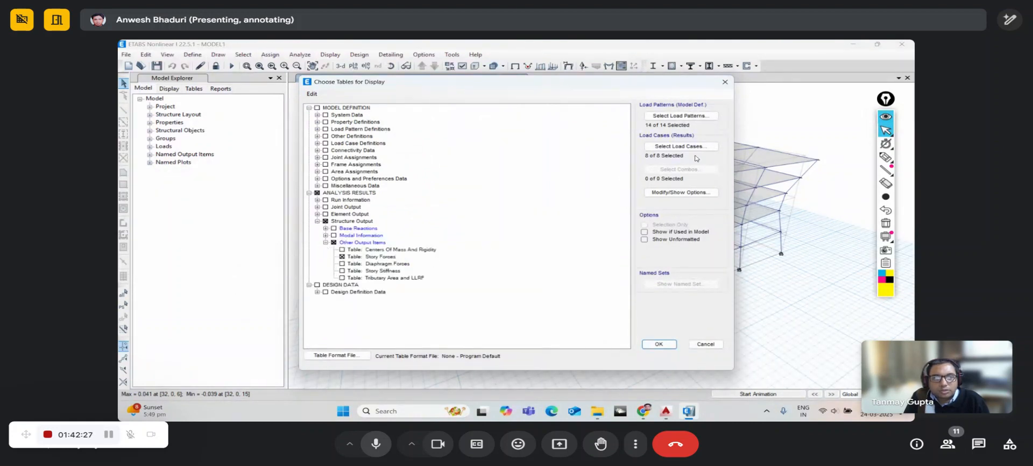
- Limit the table load patterns to EQX and EQY only
{"action": "left_click", "coordinate": [691, 117]}
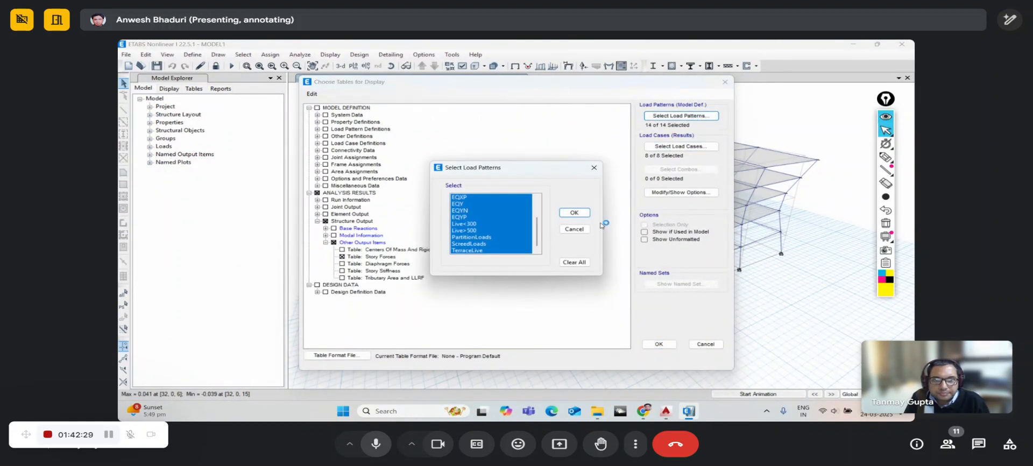
{"action": "left_click", "coordinate": [574, 262]}
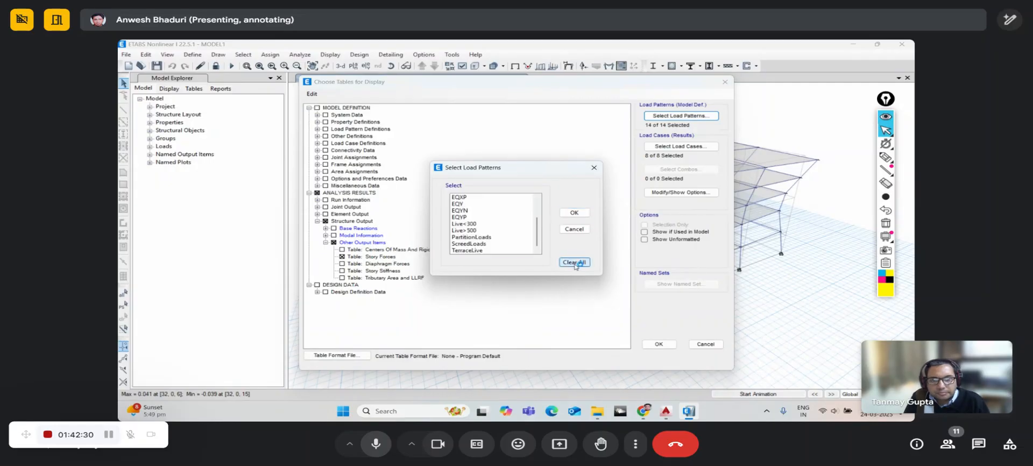
{"action": "left_click_drag", "start_coordinate": [470, 199], "coordinate": [468, 206]}
{"action": "left_click", "coordinate": [468, 199]}
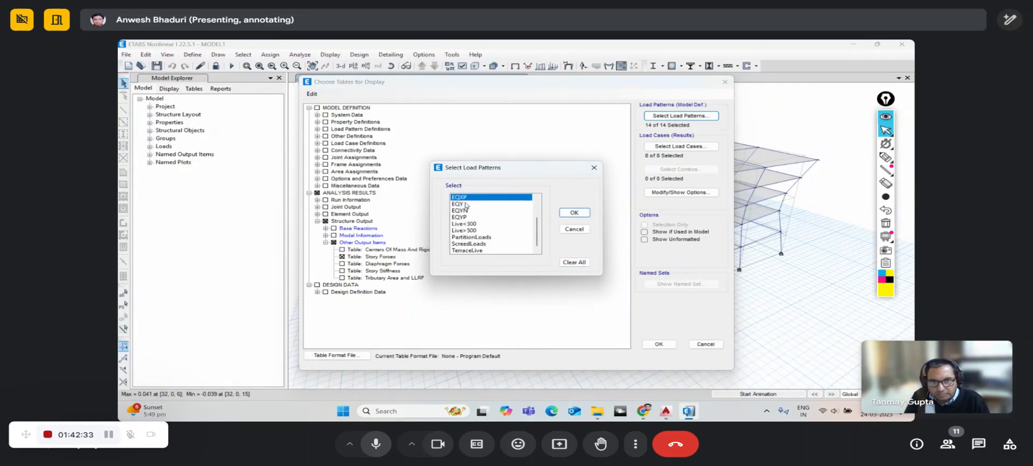
{"action": "left_click", "coordinate": [468, 204]}
{"action": "scroll", "coordinate": [472, 223], "scroll_direction": "up", "scroll_amount": 2}
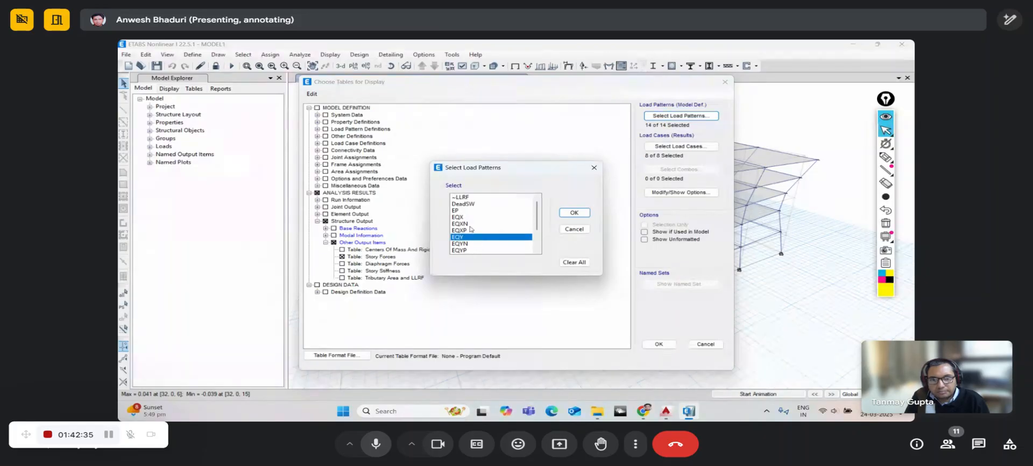
{"action": "left_click", "coordinate": [465, 218]}
{"action": "left_click", "coordinate": [468, 237], "text": "ctrl"}
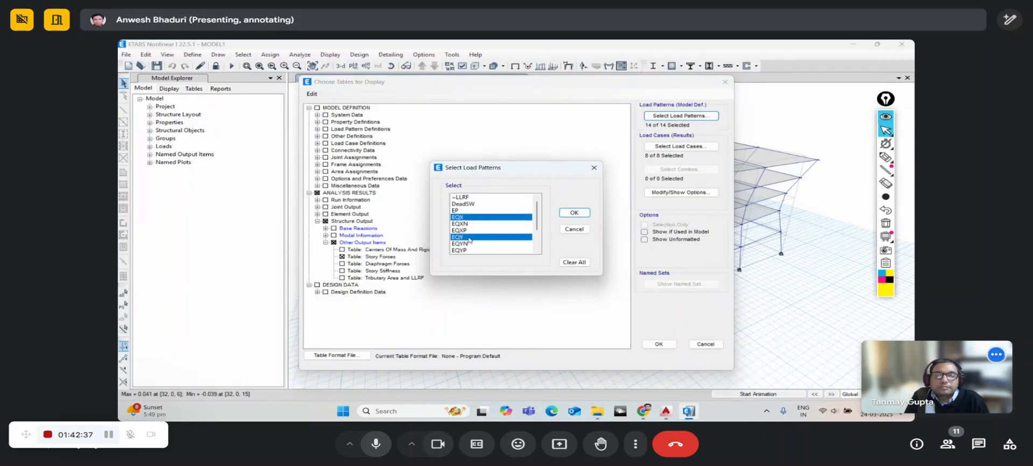
{"action": "left_click", "coordinate": [574, 212]}
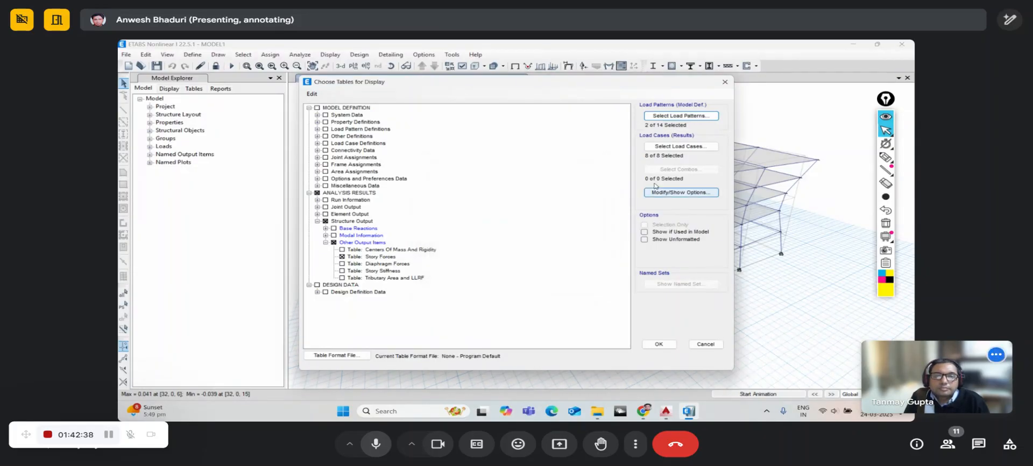
- Clear all load cases, accept the warning, and close the empty Story Forces table
{"action": "left_click", "coordinate": [660, 147]}
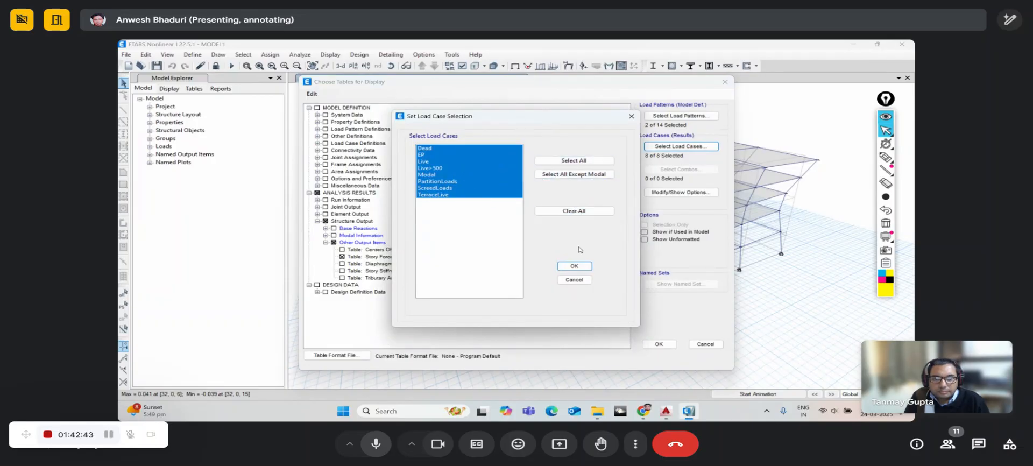
{"action": "left_click", "coordinate": [574, 210]}
{"action": "left_click", "coordinate": [575, 266]}
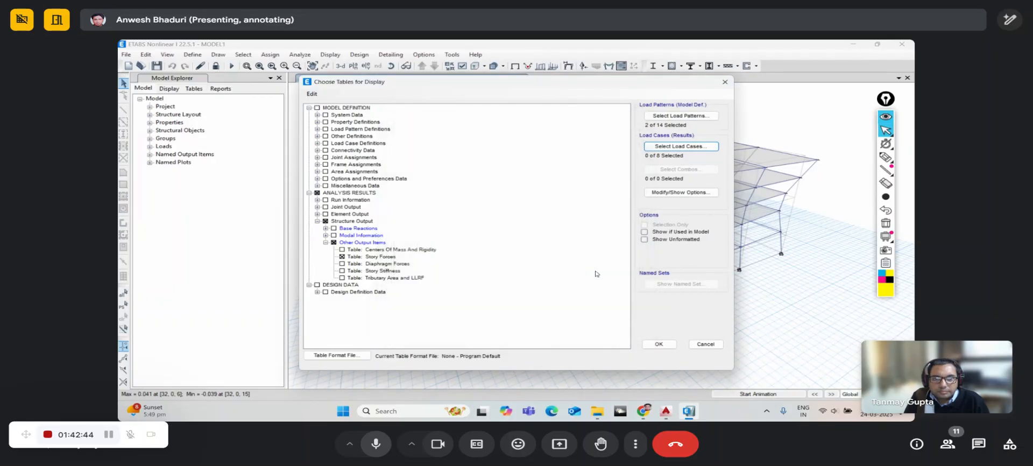
{"action": "left_click", "coordinate": [670, 345]}
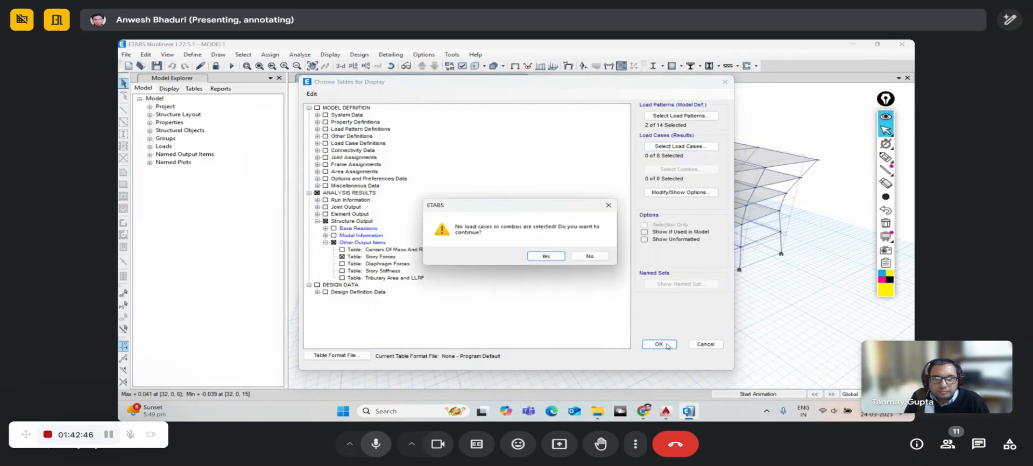
{"action": "left_click", "coordinate": [555, 256]}
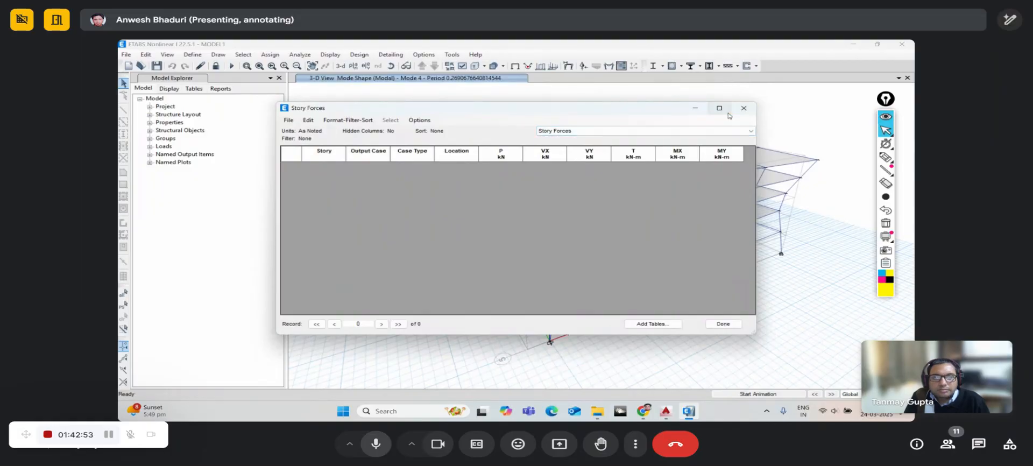
{"action": "left_click", "coordinate": [736, 110]}
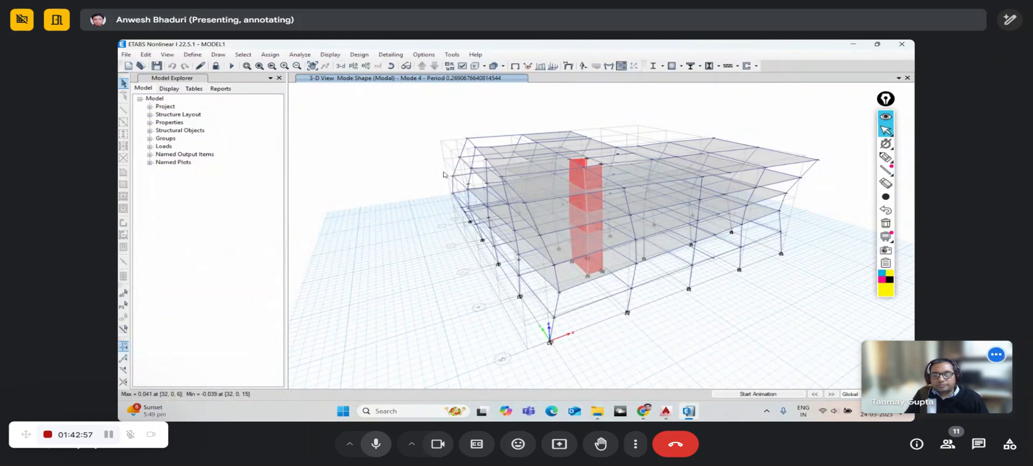
- Orbit the deformed building through near-front and oblique corner views
{"action": "middle_click_drag", "start_coordinate": [464, 163], "coordinate": [430, 147]}
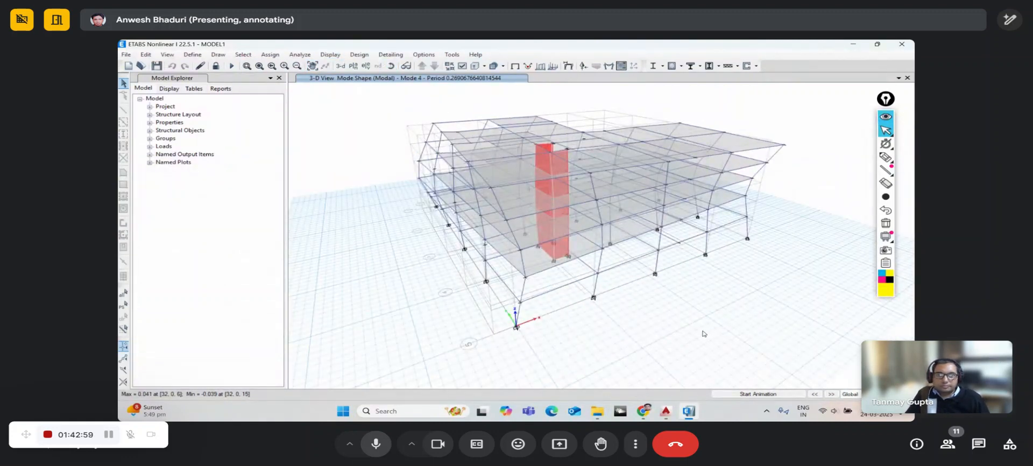
{"action": "left_click_drag", "start_coordinate": [704, 332], "coordinate": [660, 330]}
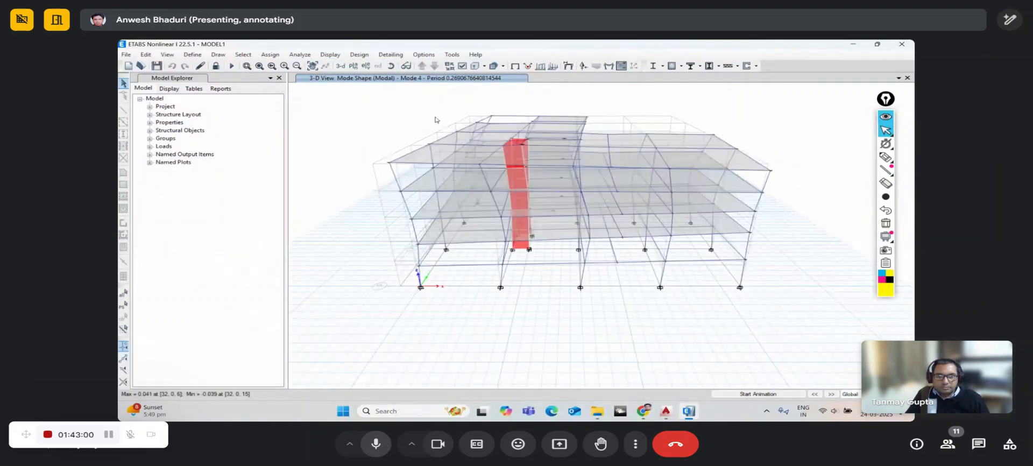
{"action": "left_click", "coordinate": [393, 68]}
{"action": "left_click_drag", "start_coordinate": [456, 239], "coordinate": [570, 257]}
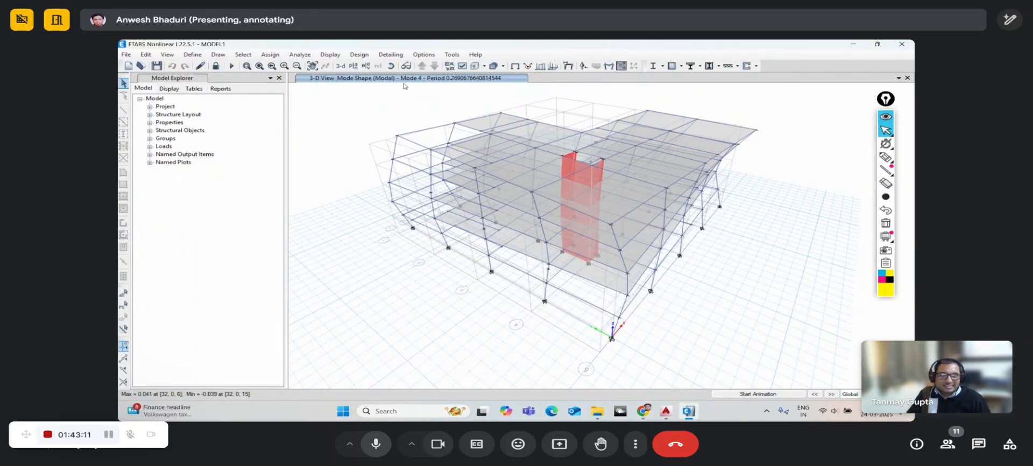
{"action": "left_click", "coordinate": [391, 66]}
{"action": "left_click_drag", "start_coordinate": [678, 293], "coordinate": [618, 286]}
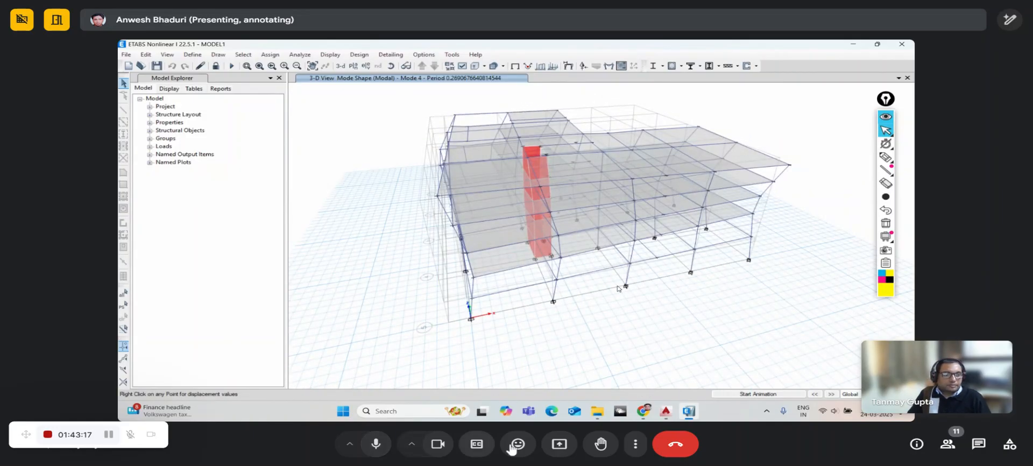
{"action": "left_click", "coordinate": [948, 444]}
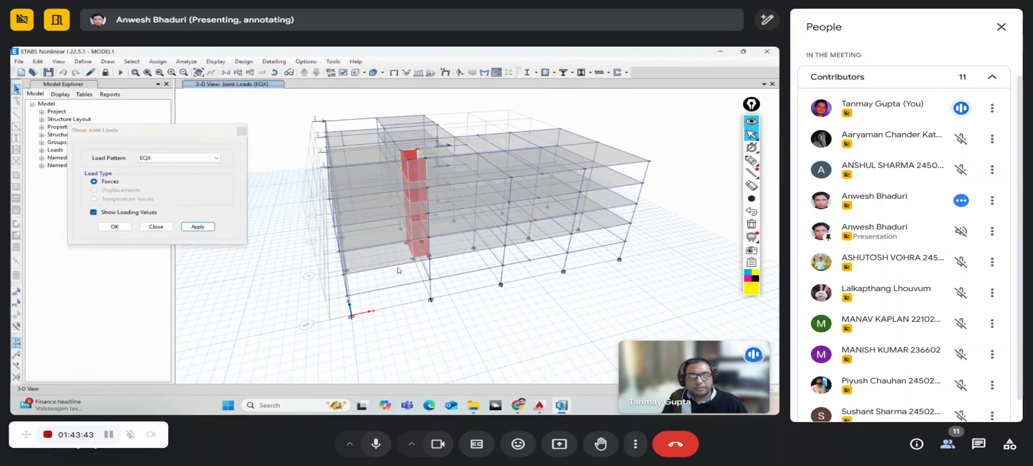
- Rotate the EQX joint-load model to view the building from another corner
{"action": "left_click", "coordinate": [274, 72]}
{"action": "left_click_drag", "start_coordinate": [330, 268], "coordinate": [347, 268]}
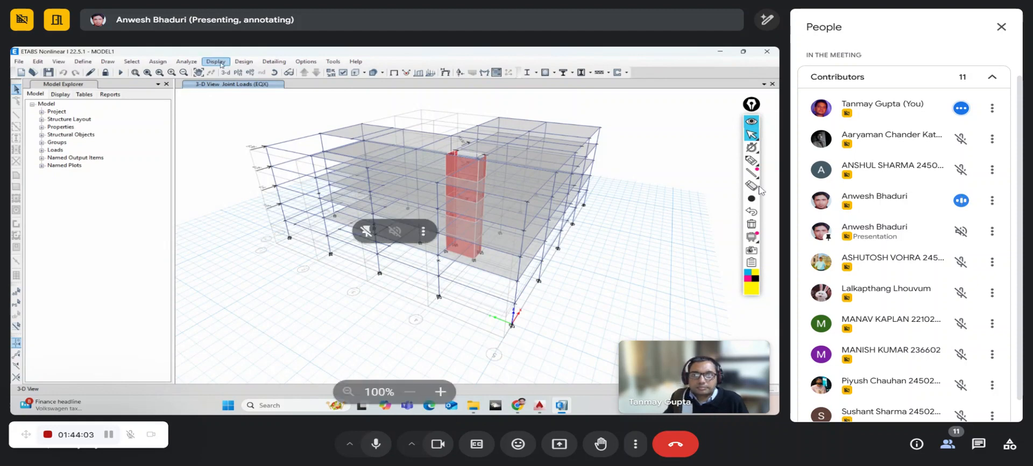
{"action": "left_click", "coordinate": [948, 443]}
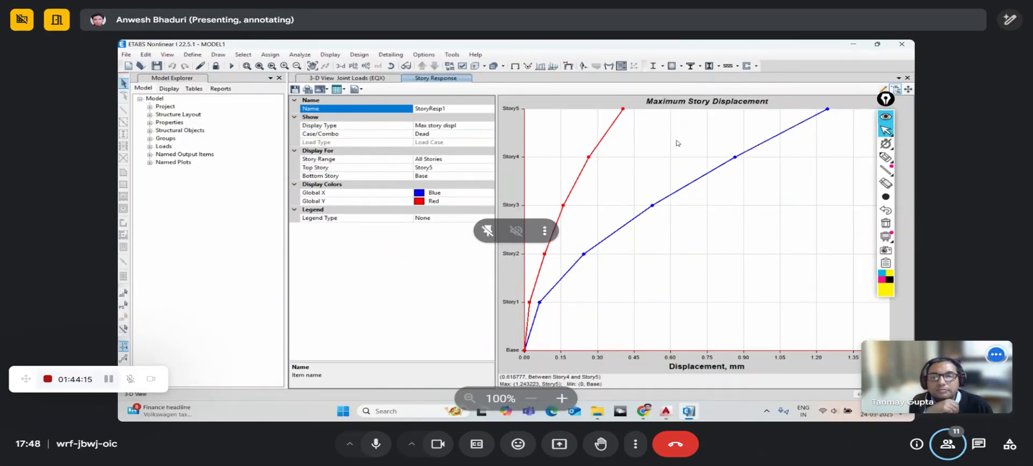
{"action": "left_click", "coordinate": [491, 135]}
{"action": "left_click", "coordinate": [490, 134]}
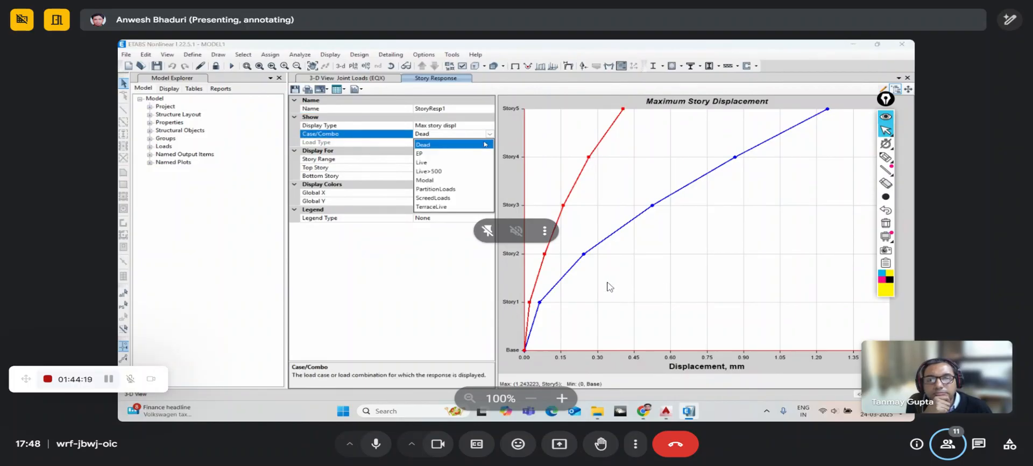
{"action": "left_click", "coordinate": [489, 135]}
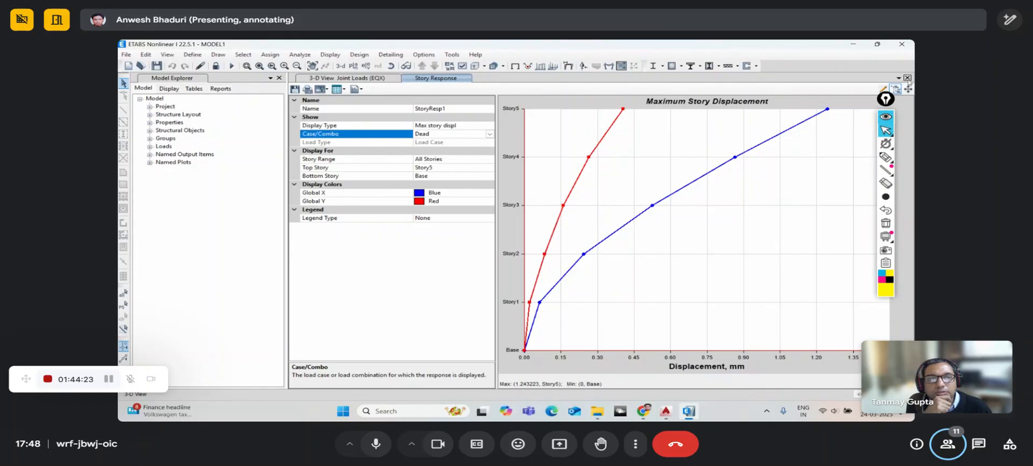
{"action": "left_click", "coordinate": [907, 78]}
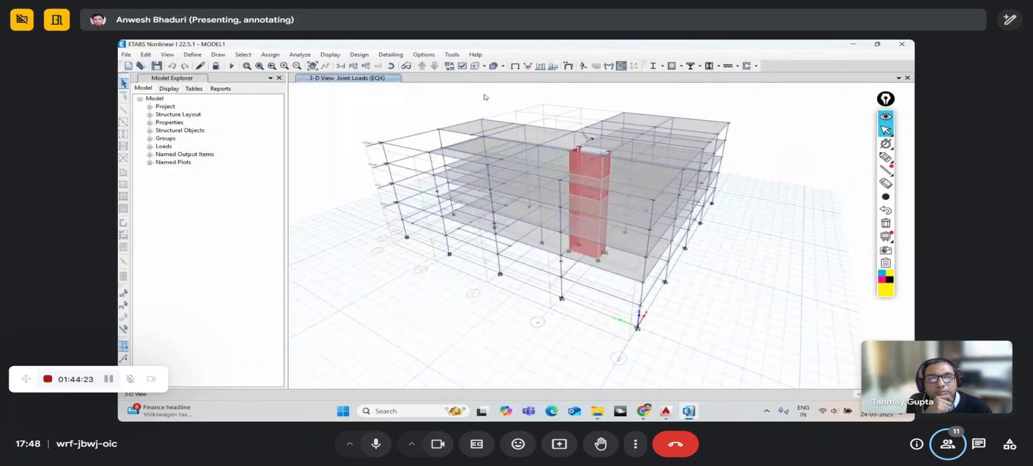
- Attempt a run with EQX–EQYP selected, dismissing the no-cases-to-run warning
{"action": "left_click", "coordinate": [301, 55]}
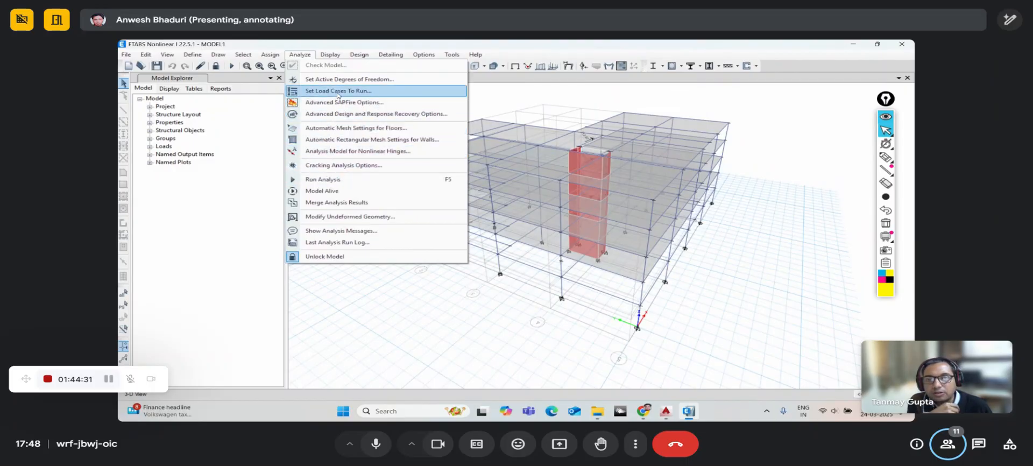
{"action": "left_click", "coordinate": [339, 92]}
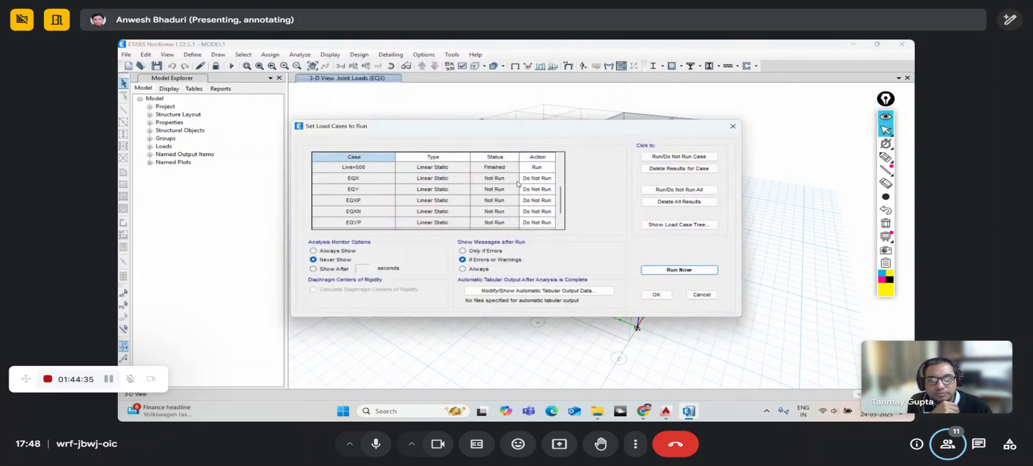
{"action": "left_click_drag", "start_coordinate": [386, 178], "coordinate": [395, 216]}
{"action": "left_click", "coordinate": [682, 269]}
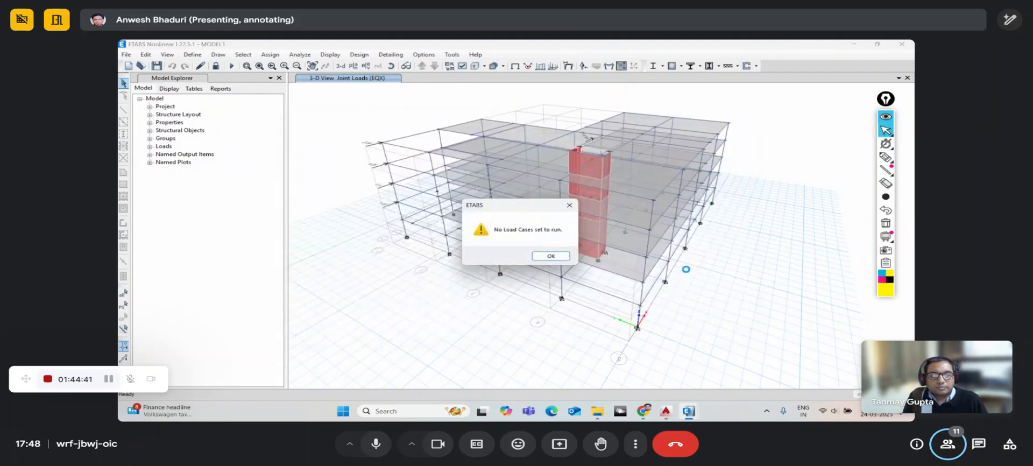
{"action": "left_click", "coordinate": [551, 256]}
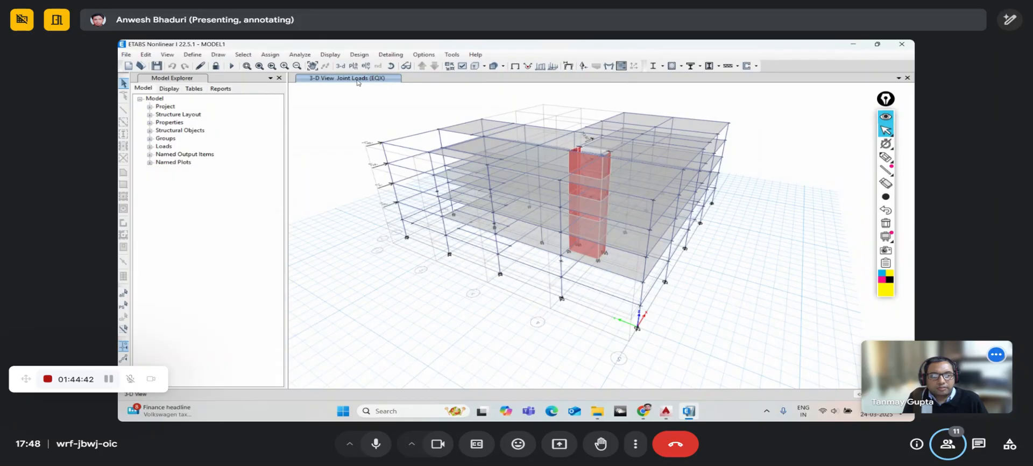
- Mark EQX, EQY, EQXP, EQXN, EQYP and EQYN to Run and start the analysis
{"action": "left_click", "coordinate": [300, 54]}
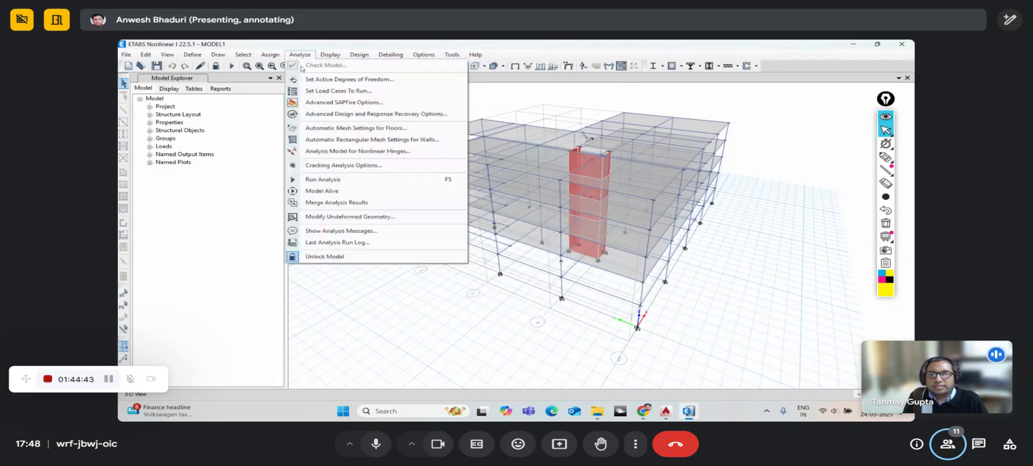
{"action": "left_click", "coordinate": [324, 93]}
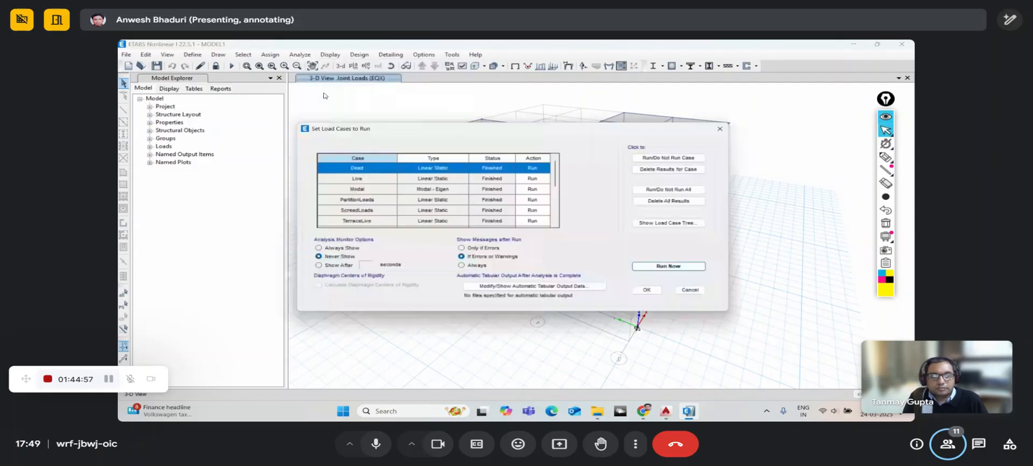
{"action": "left_click_drag", "start_coordinate": [536, 188], "coordinate": [535, 211]}
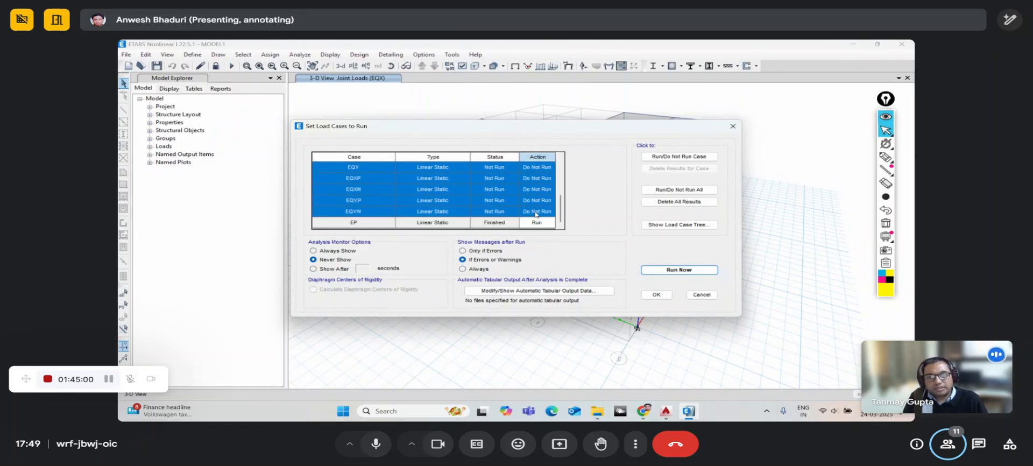
{"action": "left_click", "coordinate": [679, 156]}
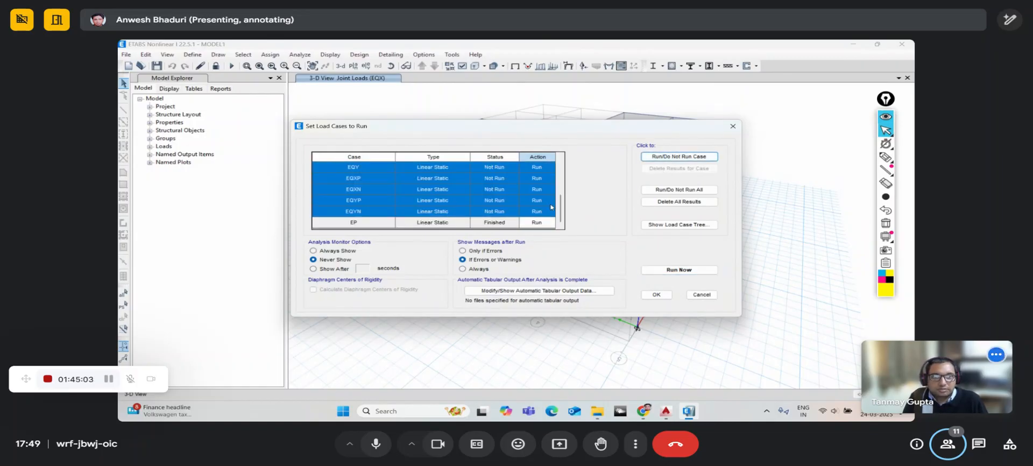
{"action": "mouse_move", "coordinate": [560, 208]}
{"action": "left_mouse_down"}
{"action": "mouse_move", "coordinate": [559, 180]}
{"action": "mouse_move", "coordinate": [557, 210]}
{"action": "left_mouse_up"}
{"action": "left_click", "coordinate": [493, 173]}
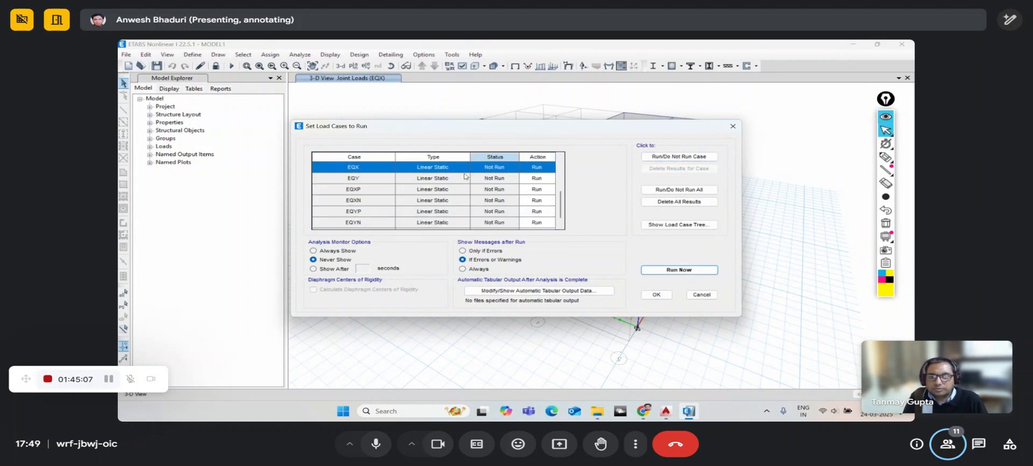
{"action": "left_click", "coordinate": [684, 271]}
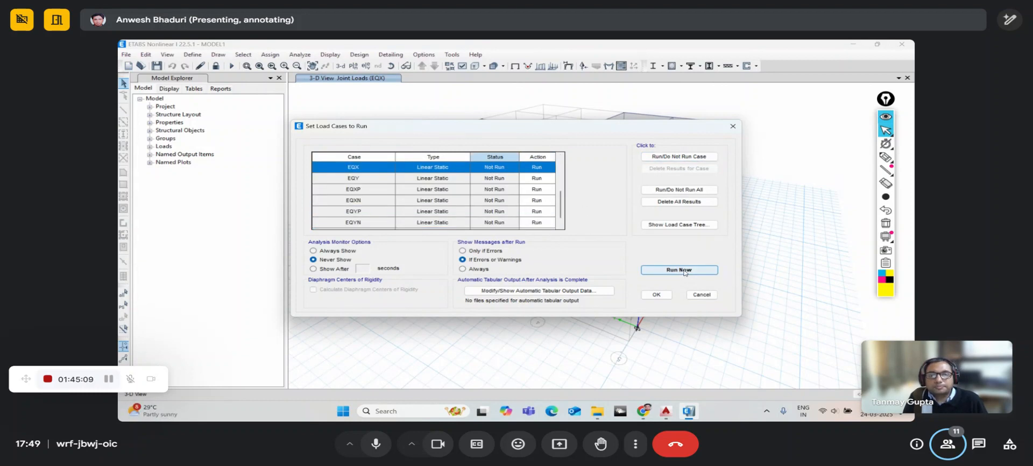
{"action": "left_click", "coordinate": [684, 271]}
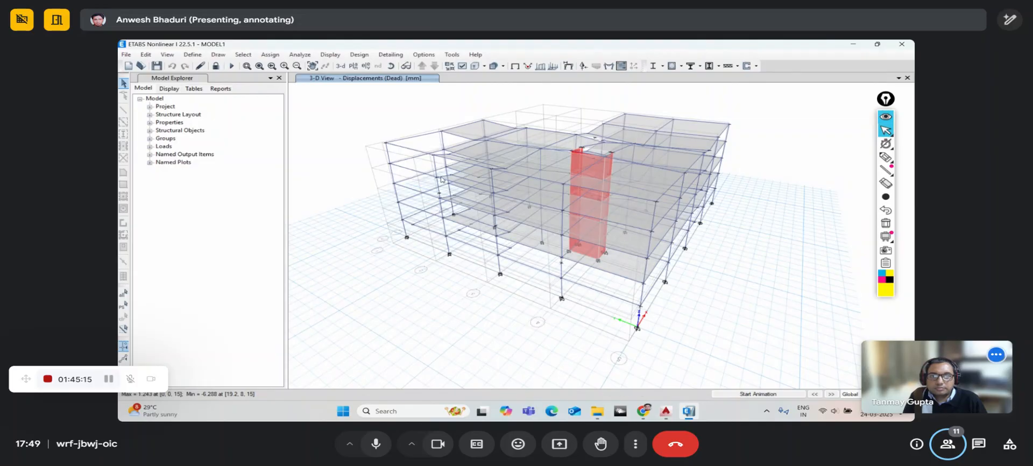
- Open Story Response Plots showing Maximum Story Displacement, 1.243 mm at Story5
{"action": "left_click", "coordinate": [362, 56]}
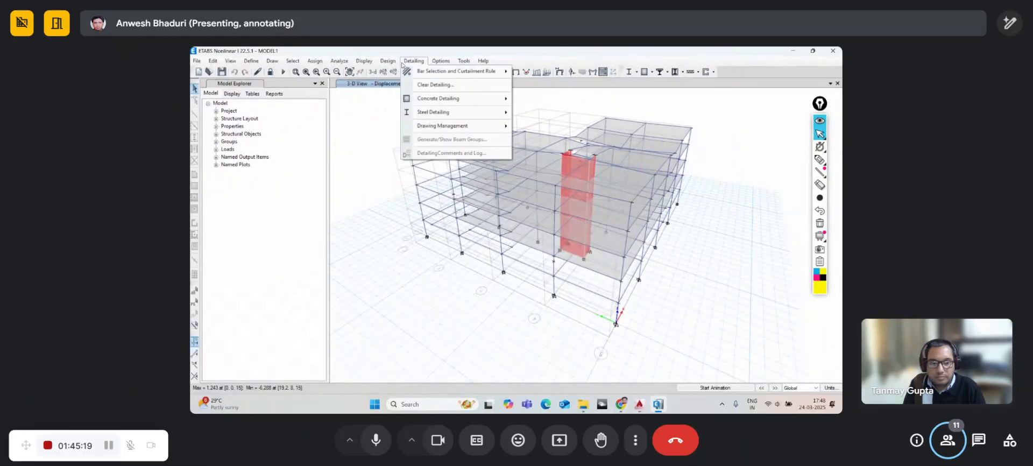
{"action": "mouse_move", "coordinate": [370, 65]}
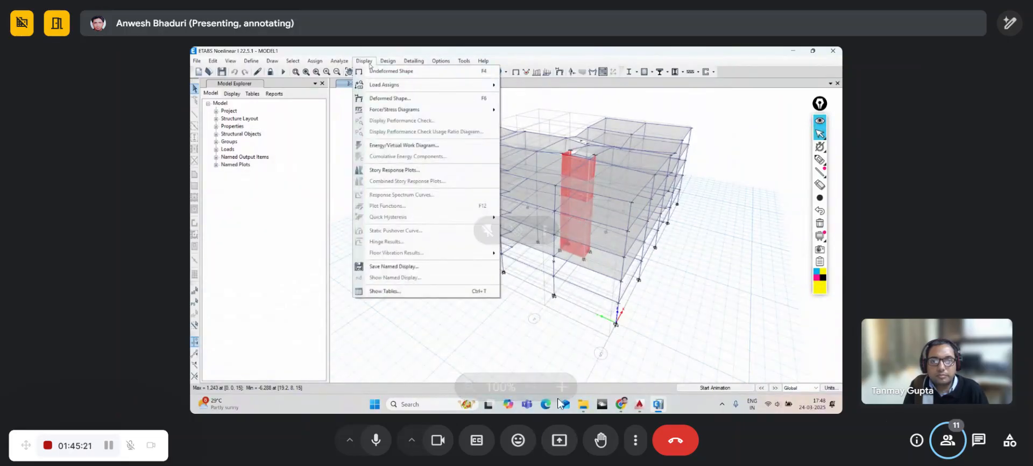
{"action": "left_click", "coordinate": [399, 291]}
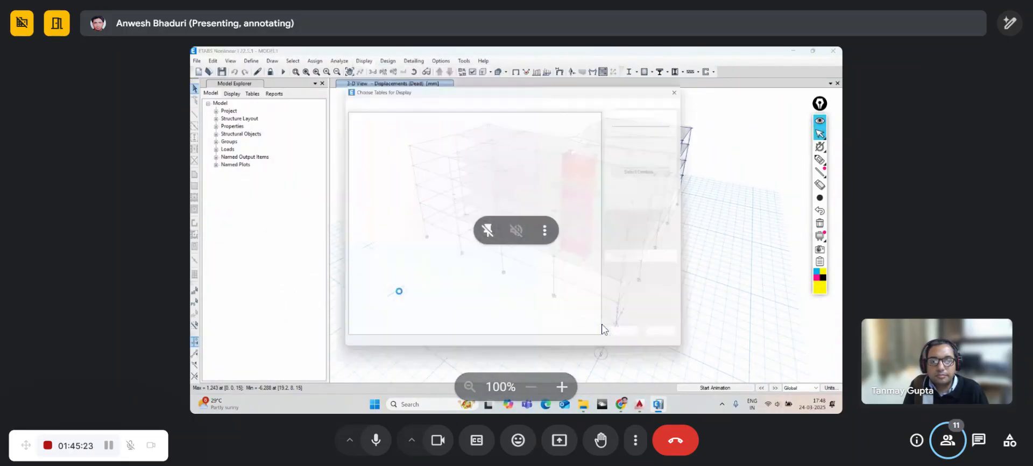
{"action": "left_click", "coordinate": [631, 339]}
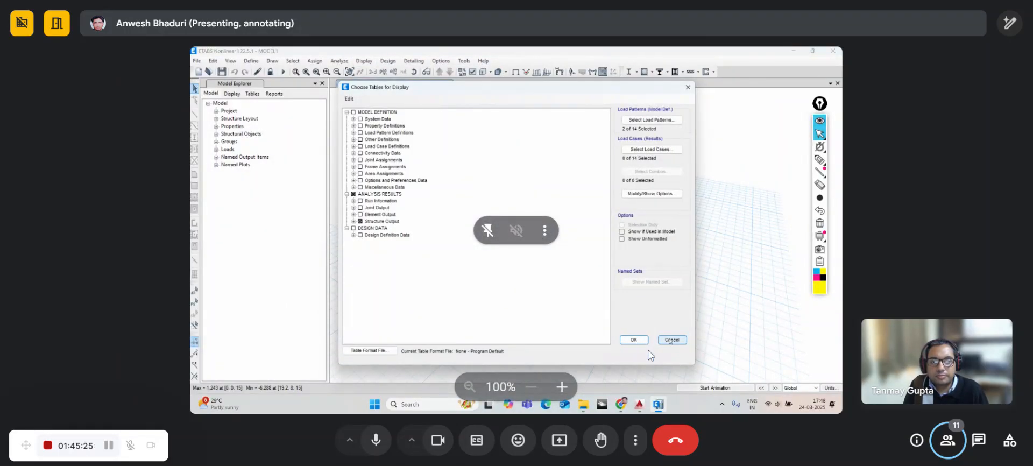
{"action": "left_click", "coordinate": [364, 61]}
{"action": "left_click", "coordinate": [354, 168]}
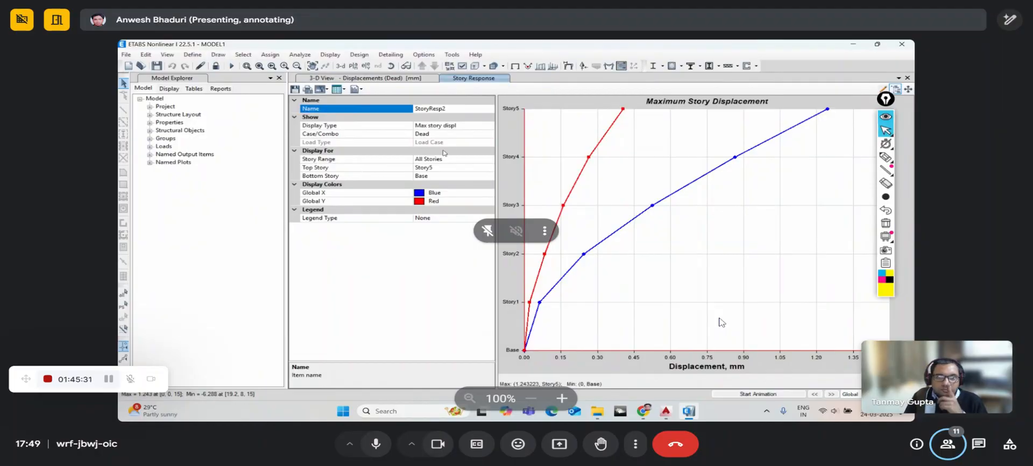
- Set the story response plot's Case/Combo to EQX
{"action": "left_click", "coordinate": [483, 136]}
{"action": "left_click", "coordinate": [487, 134]}
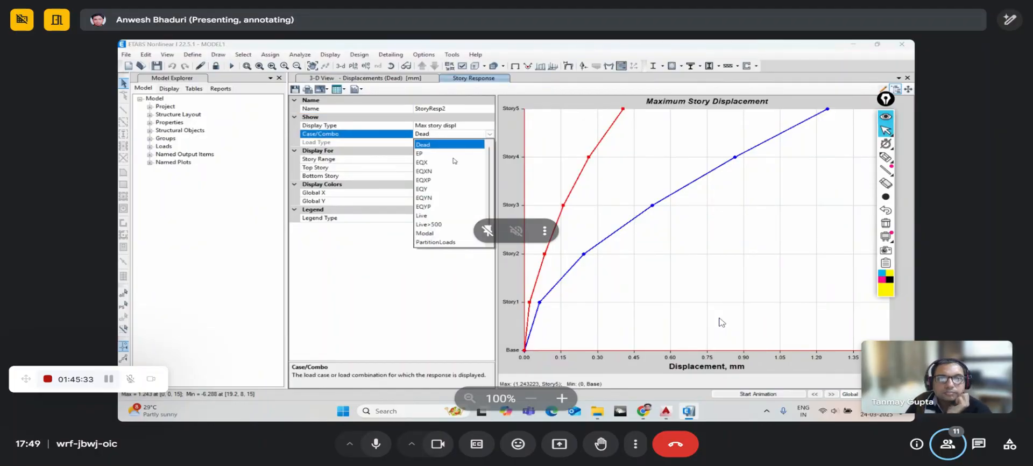
{"action": "left_click", "coordinate": [422, 162]}
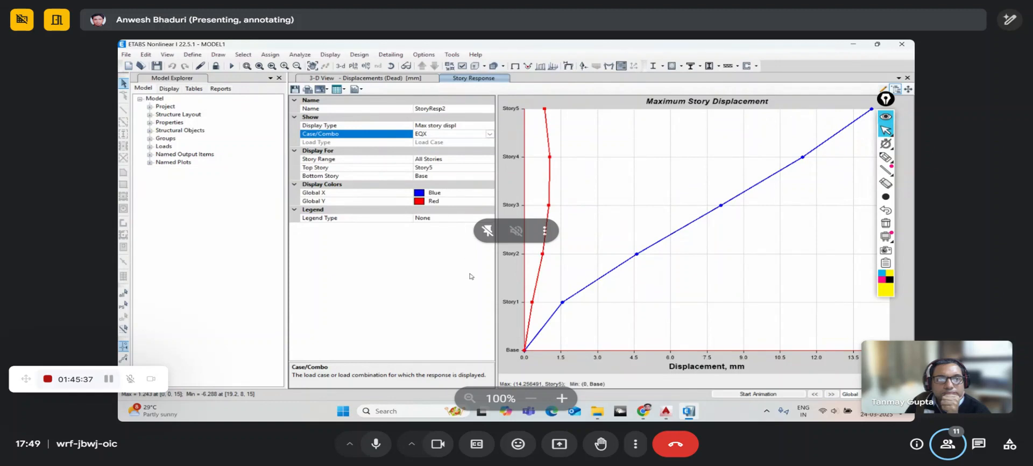
{"action": "left_click", "coordinate": [489, 126]}
{"action": "left_click", "coordinate": [490, 126]}
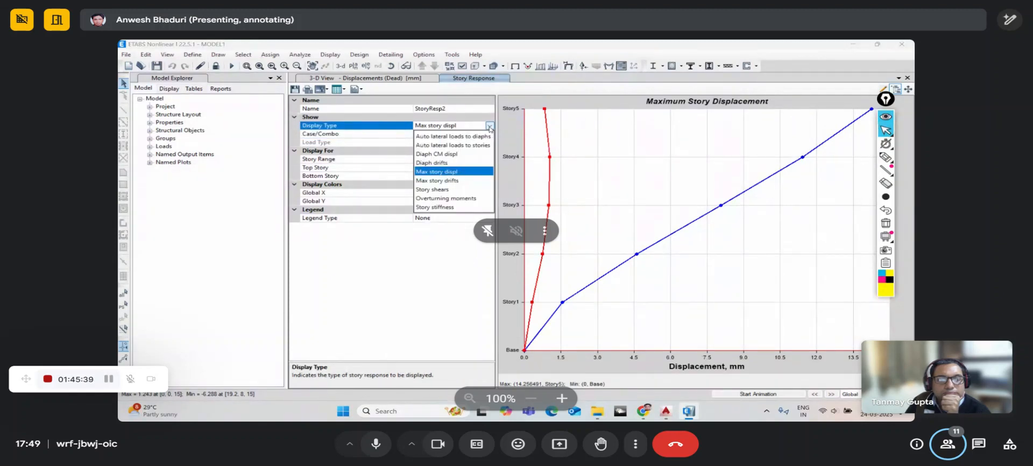
{"action": "left_click", "coordinate": [490, 126]}
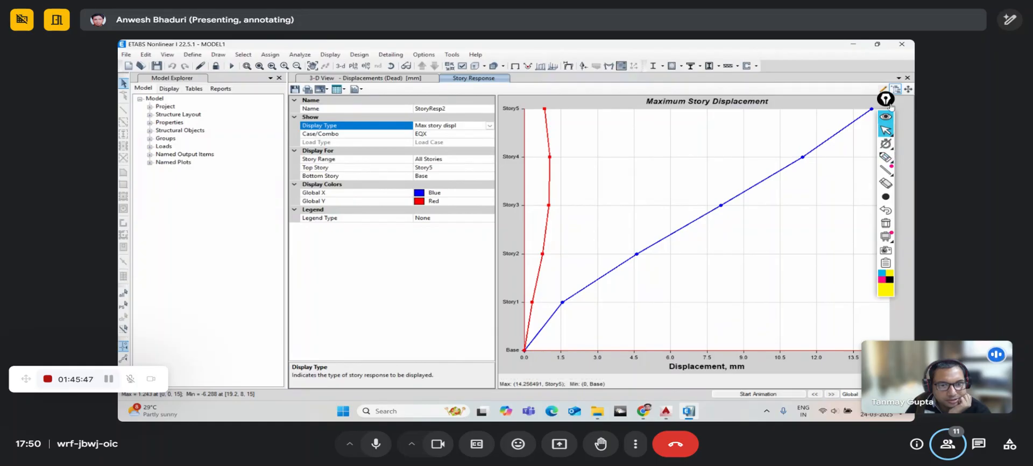
- Change Display Type to Story Shears, showing about −1564 kN at Story1
{"action": "left_click_drag", "start_coordinate": [888, 105], "coordinate": [905, 123]}
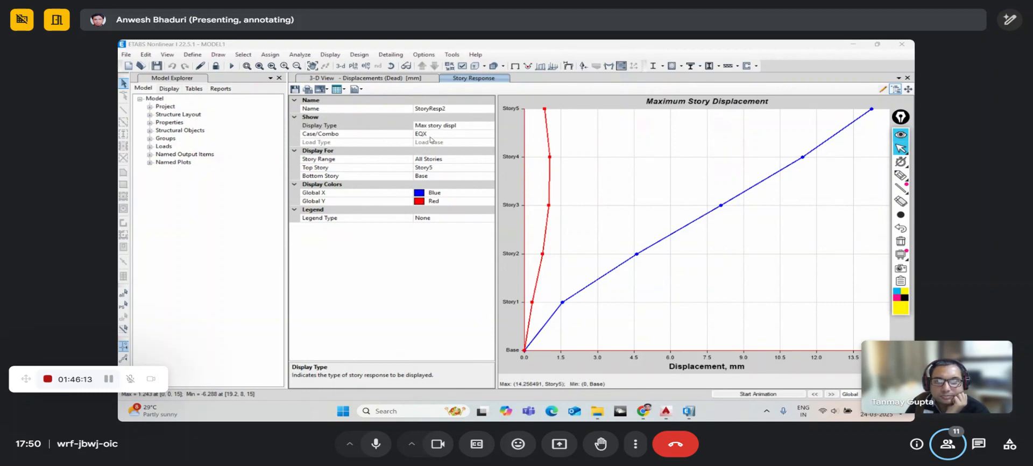
{"action": "left_click", "coordinate": [489, 127]}
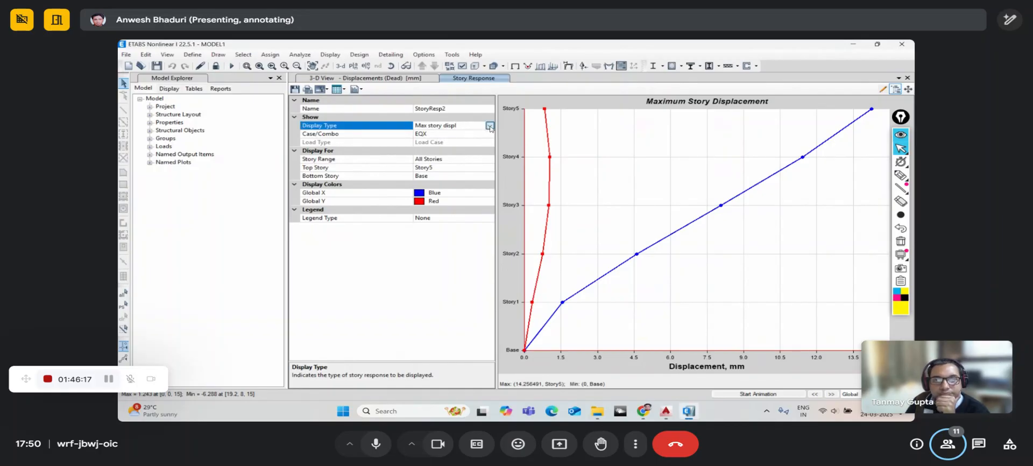
{"action": "left_click", "coordinate": [490, 126]}
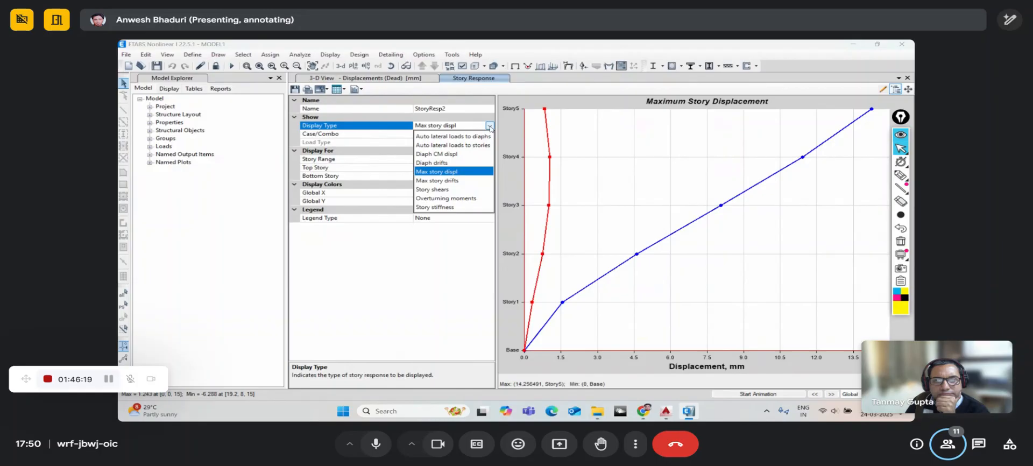
{"action": "left_click", "coordinate": [444, 190]}
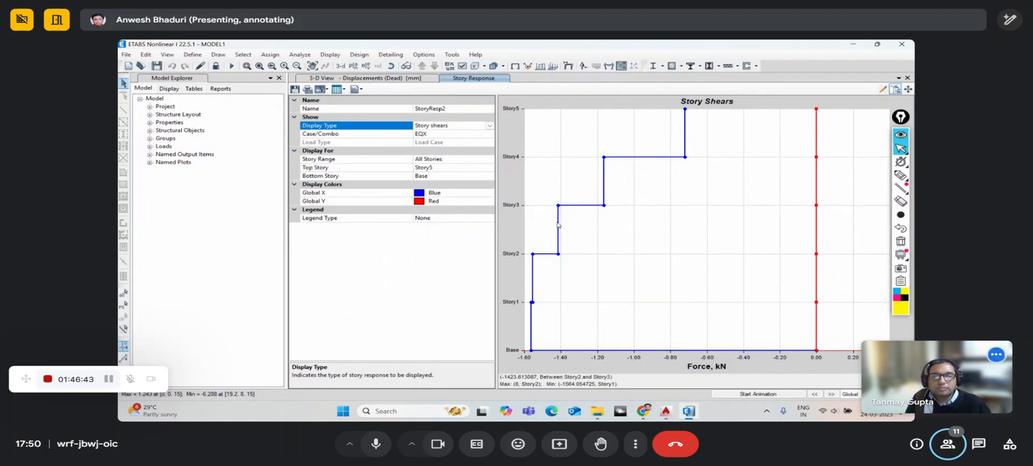
- Check overturning moments and story stiffness, then plot Auto Lateral Loads to Diaphragm D1
{"action": "left_click", "coordinate": [490, 126]}
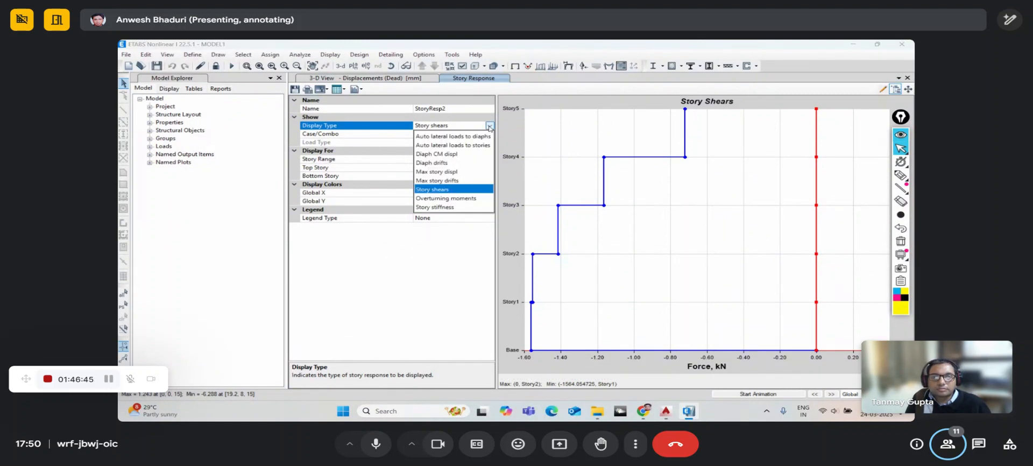
{"action": "left_click", "coordinate": [463, 198]}
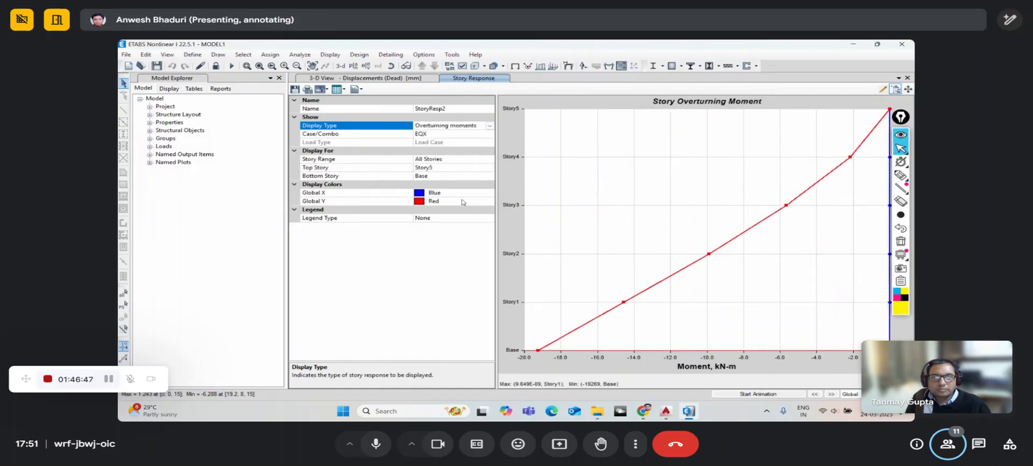
{"action": "left_click", "coordinate": [489, 125]}
{"action": "left_click", "coordinate": [447, 208]}
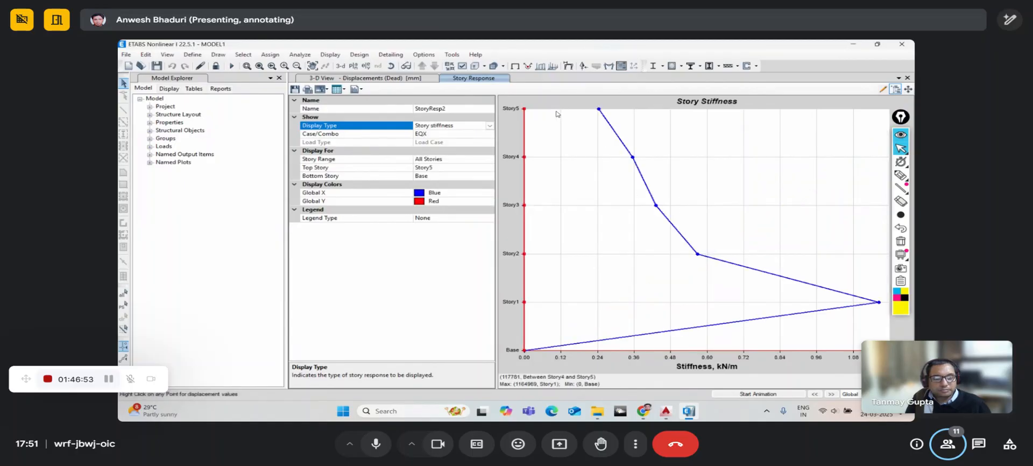
{"action": "left_click", "coordinate": [490, 126]}
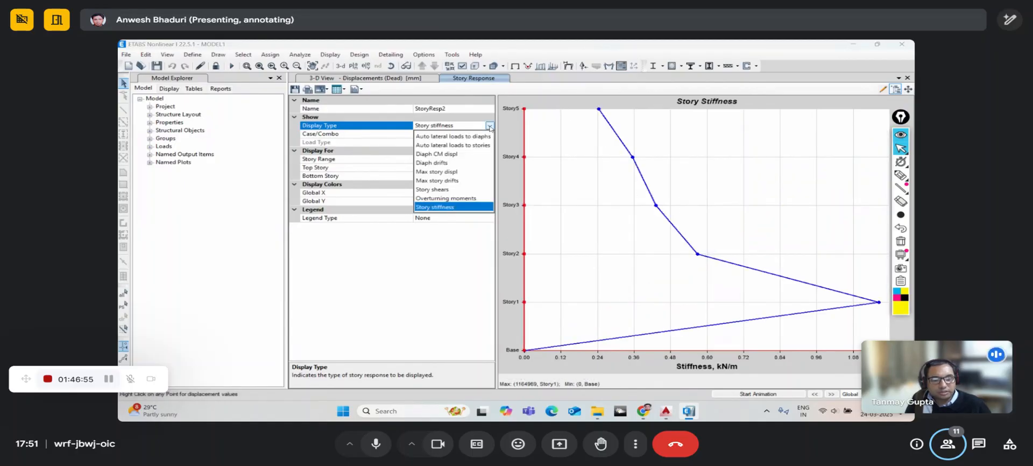
{"action": "left_click", "coordinate": [490, 126]}
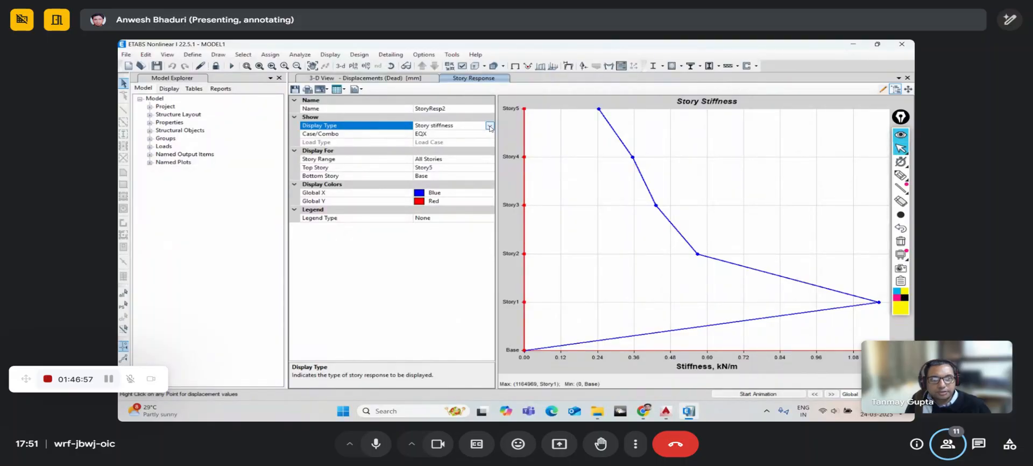
{"action": "left_click", "coordinate": [489, 126]}
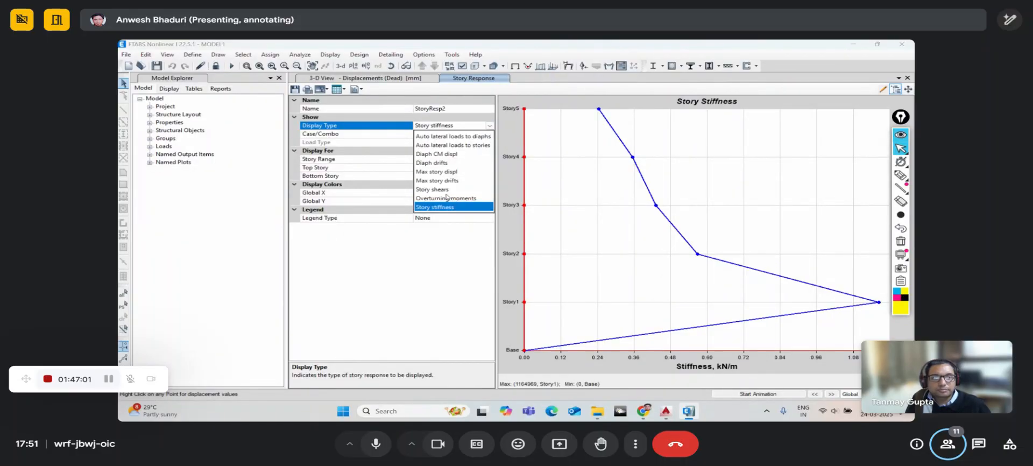
{"action": "left_click", "coordinate": [464, 138]}
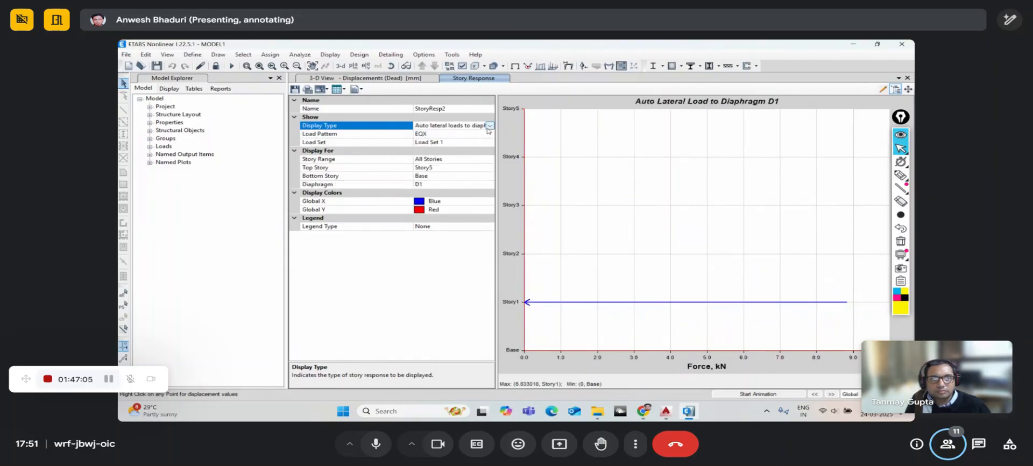
- Plot EQX auto lateral loads to stories, keeping Load Set 1
{"action": "left_click", "coordinate": [489, 126]}
{"action": "left_click", "coordinate": [466, 149]}
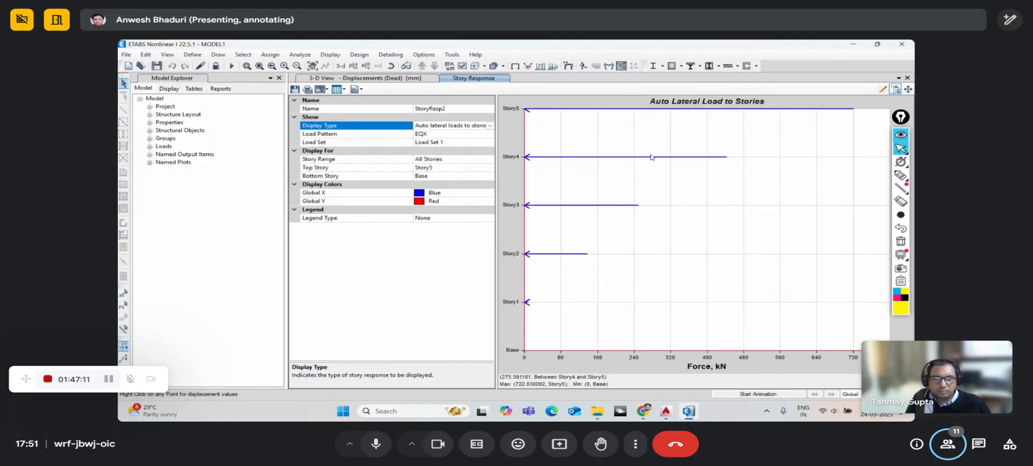
{"action": "left_click", "coordinate": [491, 143]}
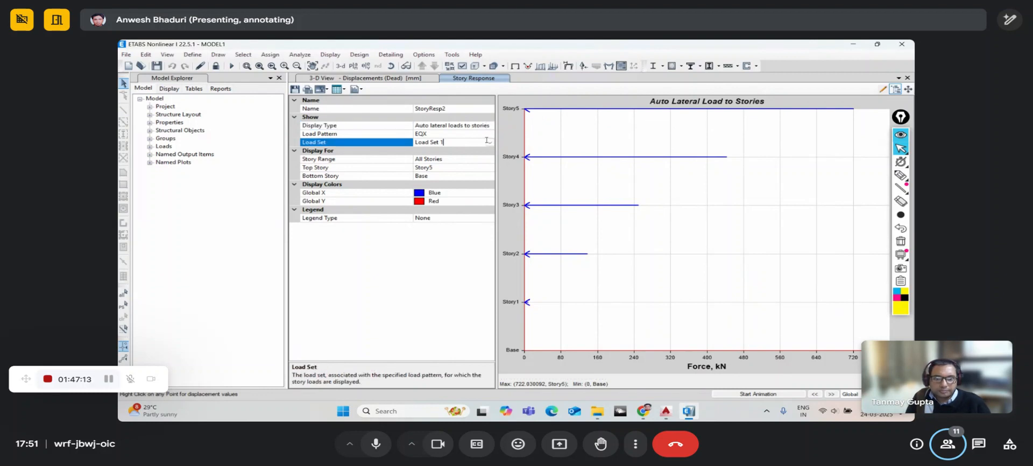
{"action": "left_click", "coordinate": [491, 144]}
{"action": "left_click", "coordinate": [490, 144]}
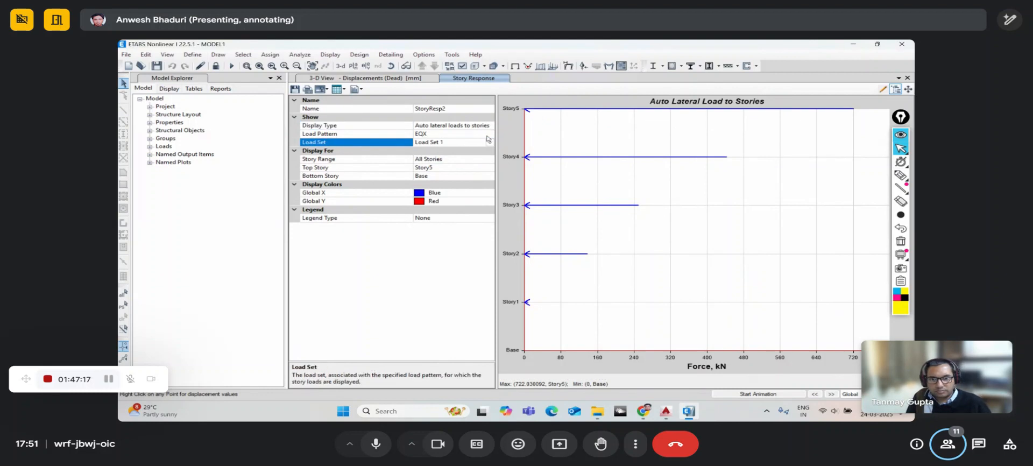
- Switch Display Type to Diaph CM Displ, about 13.46 mm at Story5
{"action": "left_click", "coordinate": [490, 126]}
{"action": "left_click", "coordinate": [489, 126]}
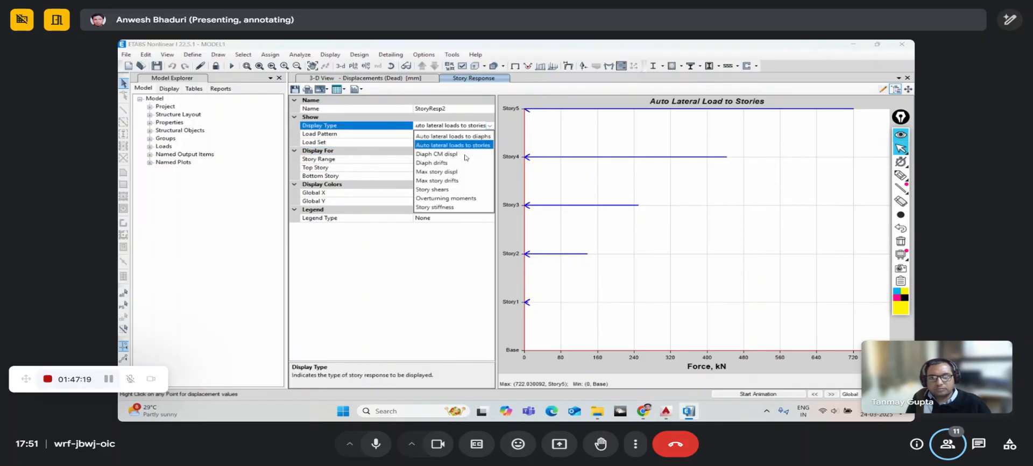
{"action": "left_click", "coordinate": [466, 156]}
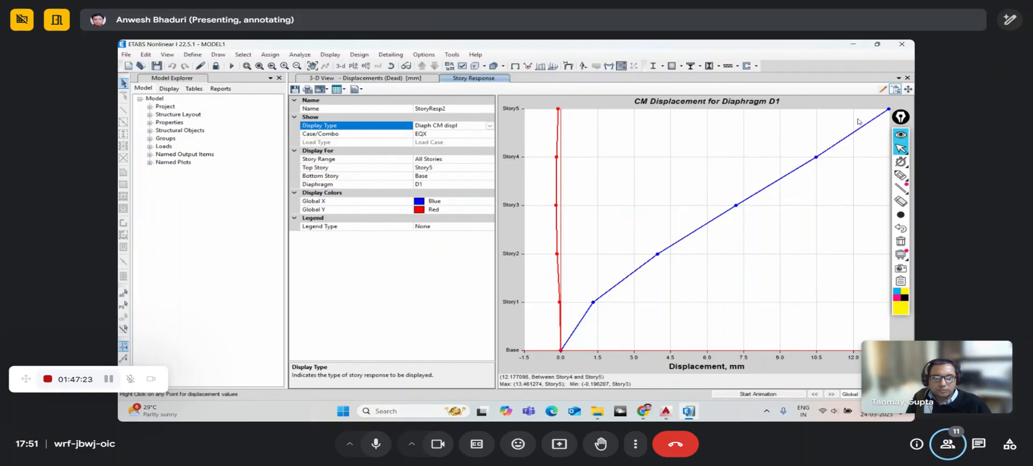
- Compare CM displacements for diaphragms D2 and D4, ending on D5
{"action": "left_click", "coordinate": [482, 183]}
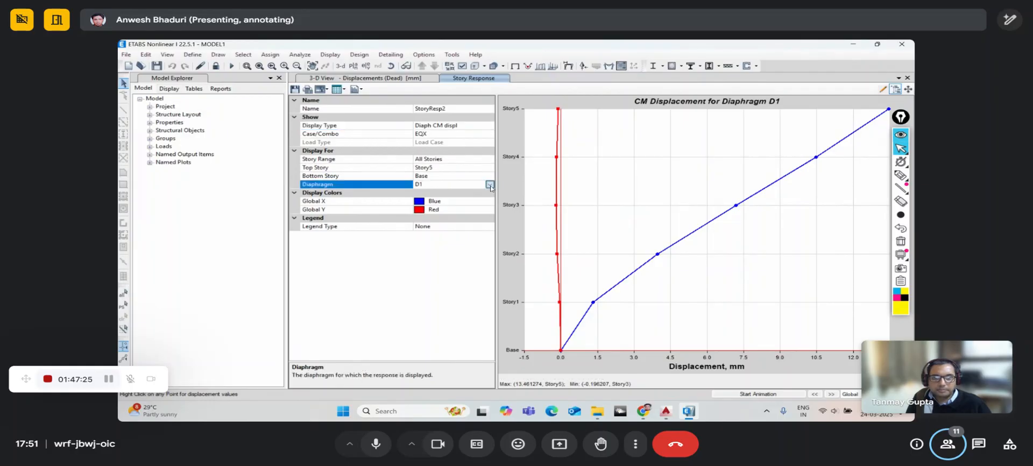
{"action": "left_click", "coordinate": [489, 184]}
{"action": "left_click", "coordinate": [446, 208]}
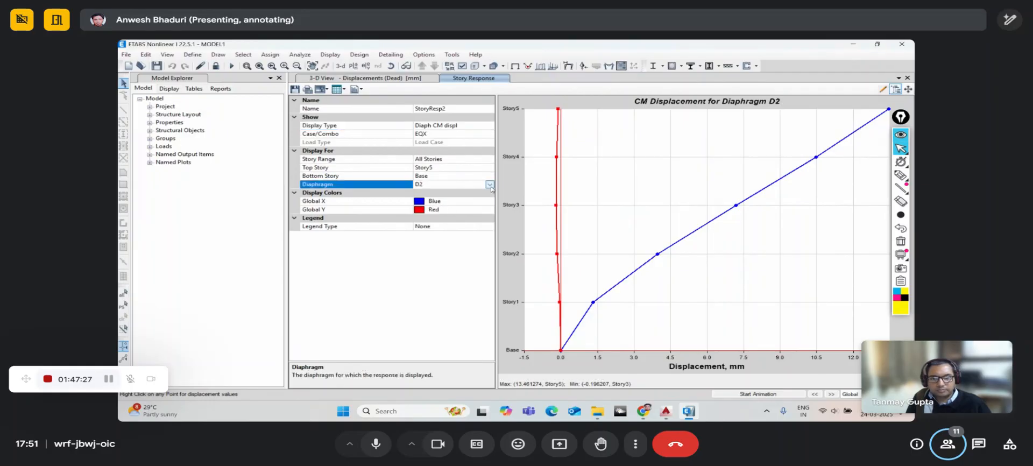
{"action": "left_click", "coordinate": [489, 184]}
{"action": "left_click", "coordinate": [446, 221]}
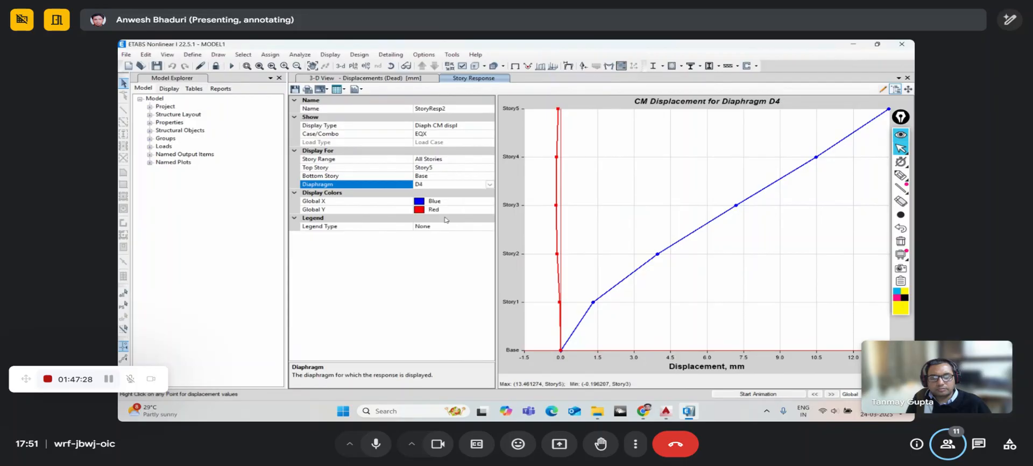
{"action": "left_click", "coordinate": [490, 184]}
{"action": "left_click", "coordinate": [446, 227]}
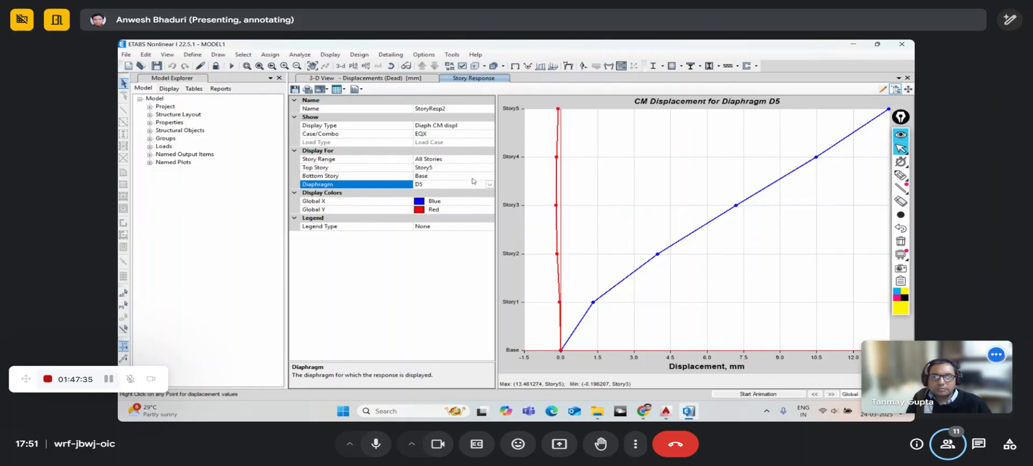
- Switch Display Type to Diaph Drifts, peaking near 0.001029 at Story5
{"action": "left_click", "coordinate": [490, 125]}
{"action": "left_click", "coordinate": [490, 125]}
{"action": "left_click", "coordinate": [454, 163]}
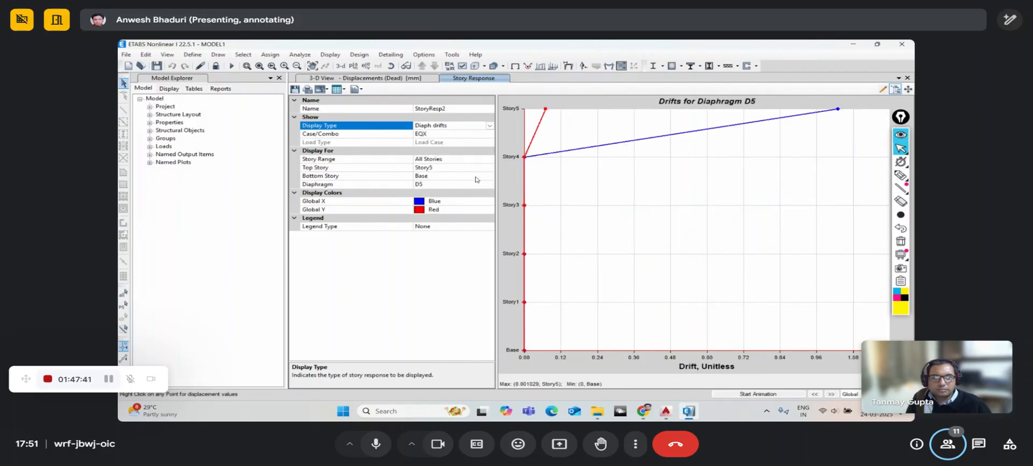
- Plot the maximum story displacements for EQX in the Story Response view
{"action": "left_click", "coordinate": [489, 134]}
{"action": "left_click", "coordinate": [489, 126]}
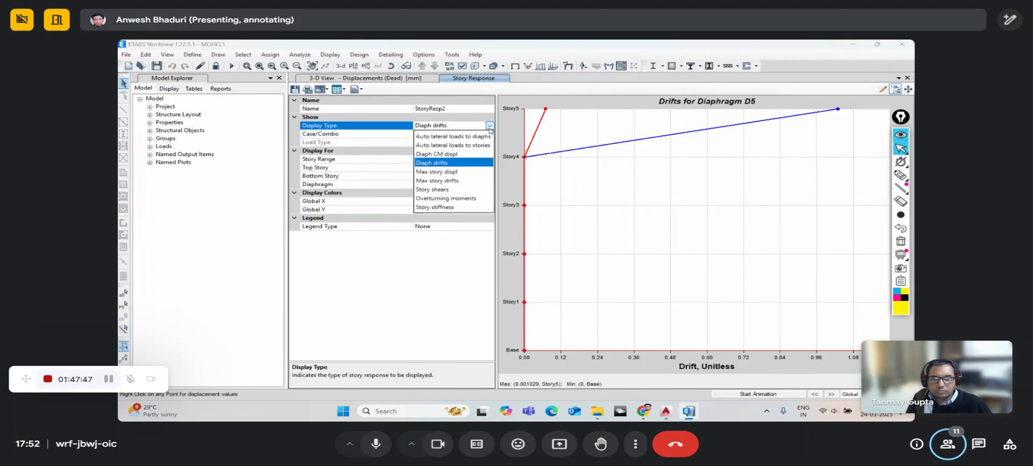
{"action": "left_click", "coordinate": [450, 174]}
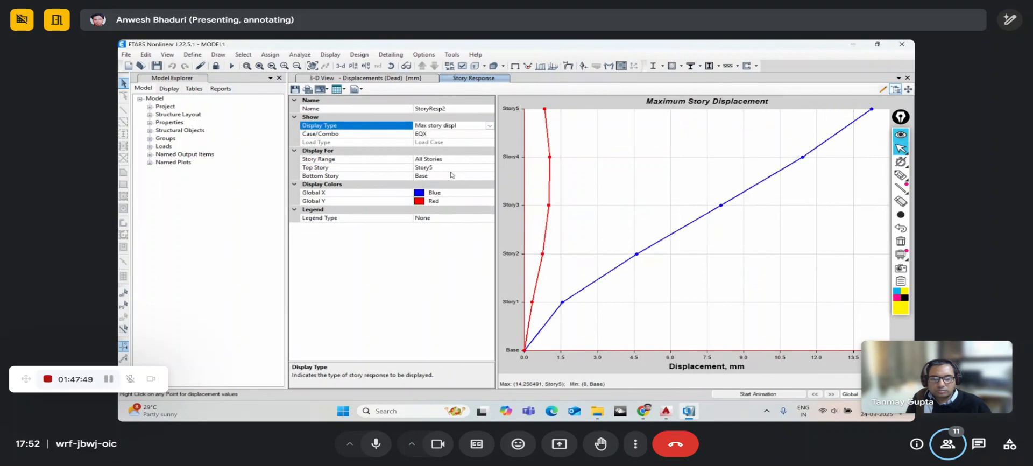
- Switch the plot to maximum story drifts for EQX, peaking around 0.001156 at Story3
{"action": "left_click", "coordinate": [490, 125]}
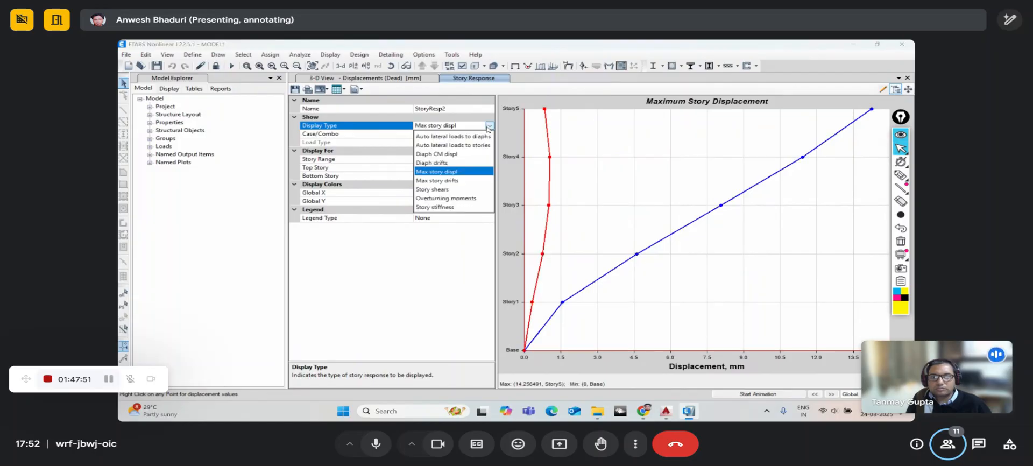
{"action": "left_click", "coordinate": [451, 180]}
{"action": "left_click", "coordinate": [489, 126]}
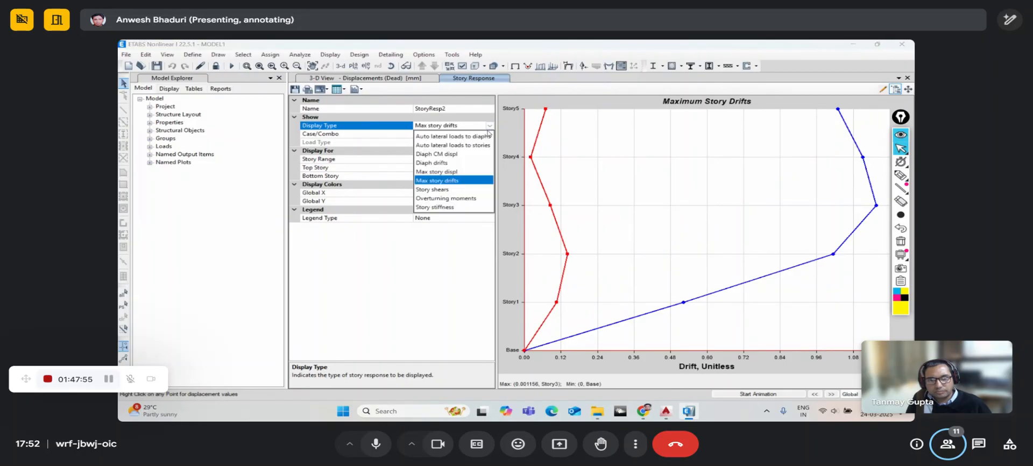
{"action": "left_click", "coordinate": [488, 127]}
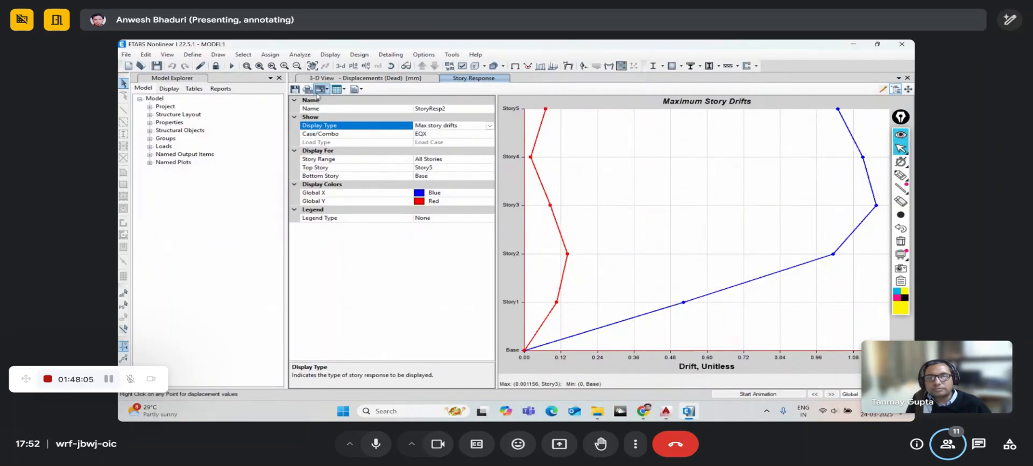
{"action": "left_click", "coordinate": [337, 90]}
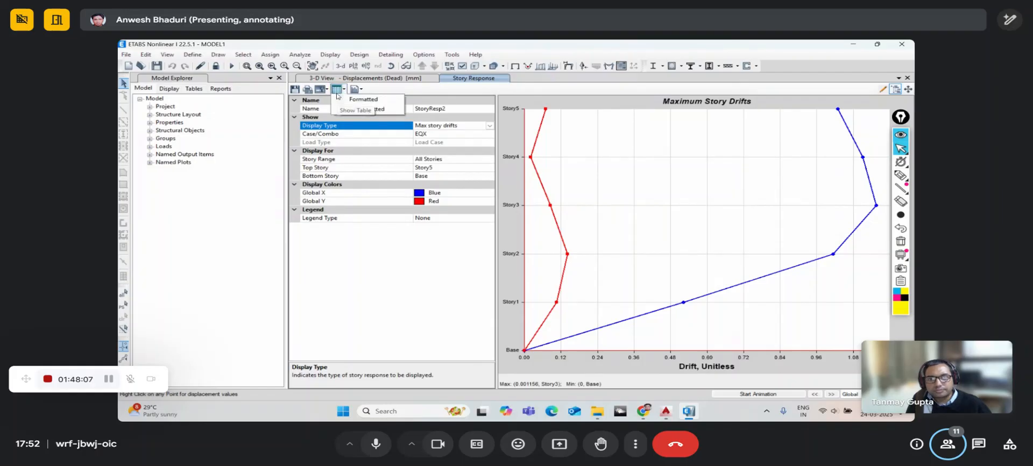
{"action": "left_click", "coordinate": [361, 108]}
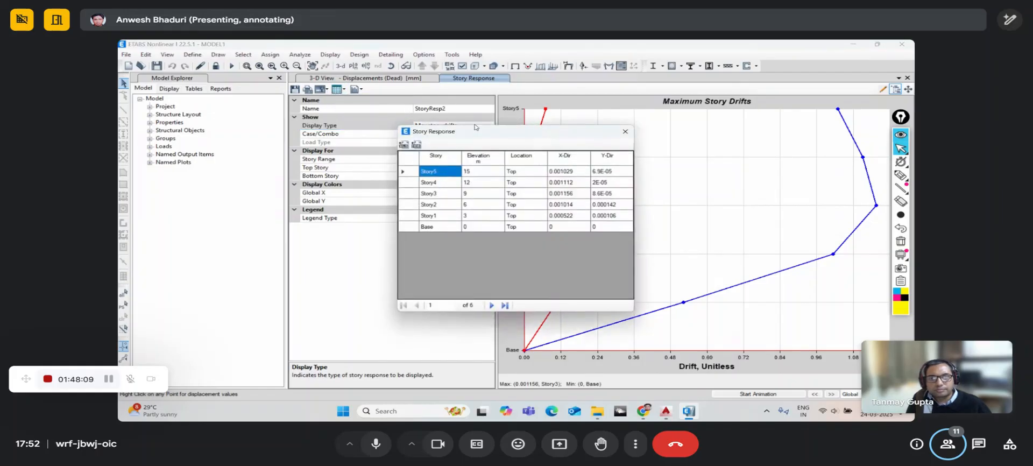
{"action": "left_click_drag", "start_coordinate": [478, 136], "coordinate": [428, 128]}
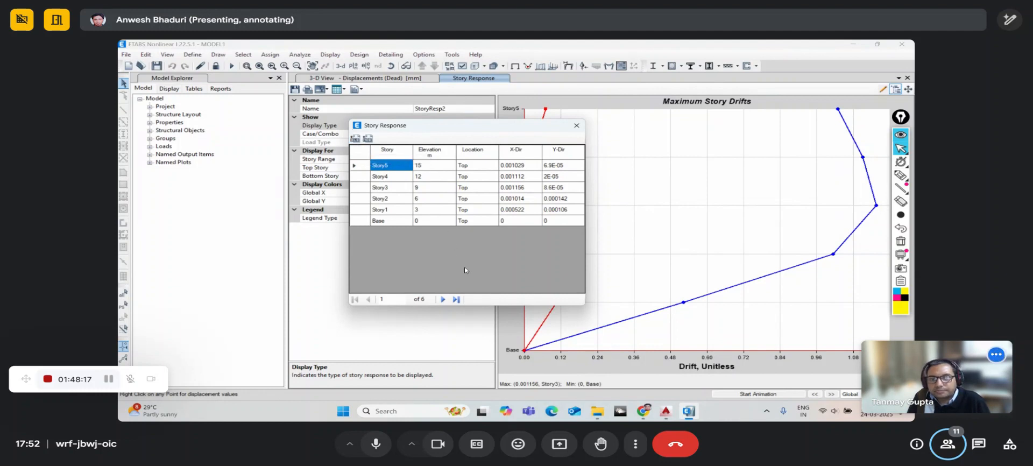
{"action": "left_click", "coordinate": [443, 299]}
{"action": "left_click", "coordinate": [443, 300]}
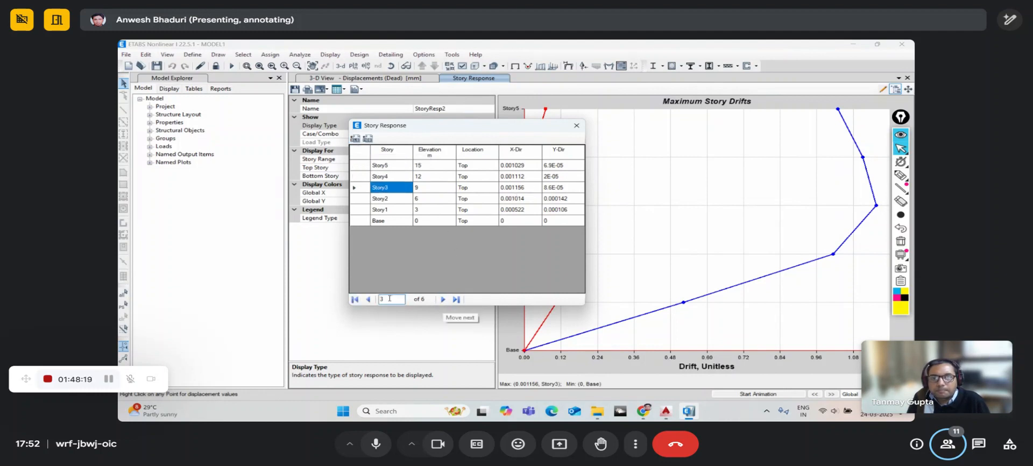
{"action": "left_click", "coordinate": [354, 299]}
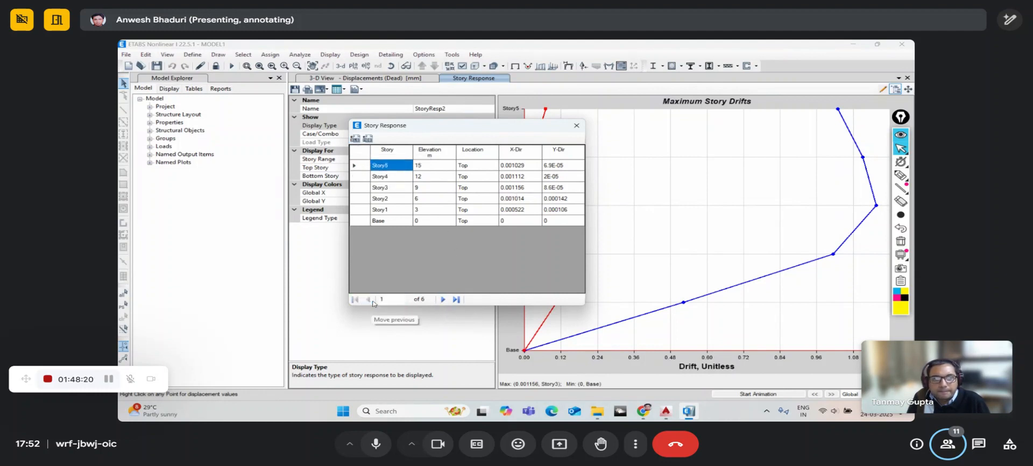
{"action": "left_click", "coordinate": [576, 125]}
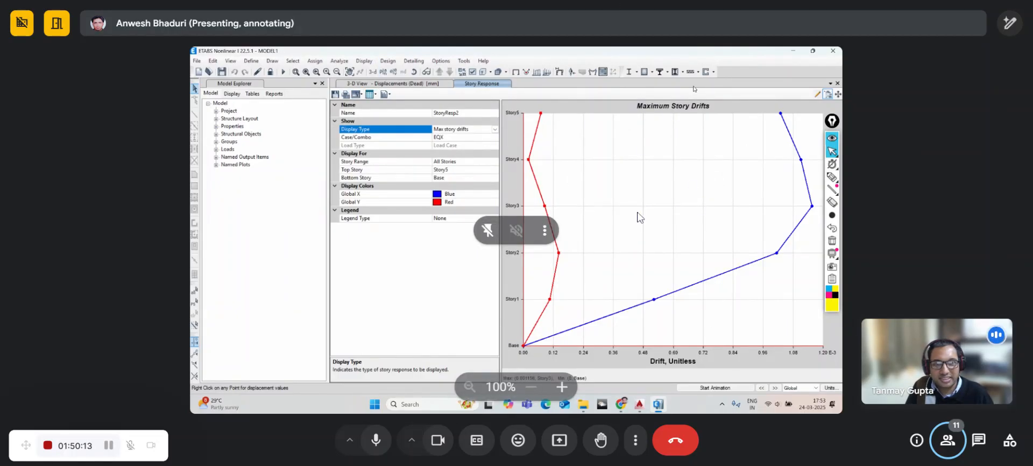
- Close the Story Response drift plot to return to the 3-D Dead-load displacement view
{"action": "left_click", "coordinate": [837, 84]}
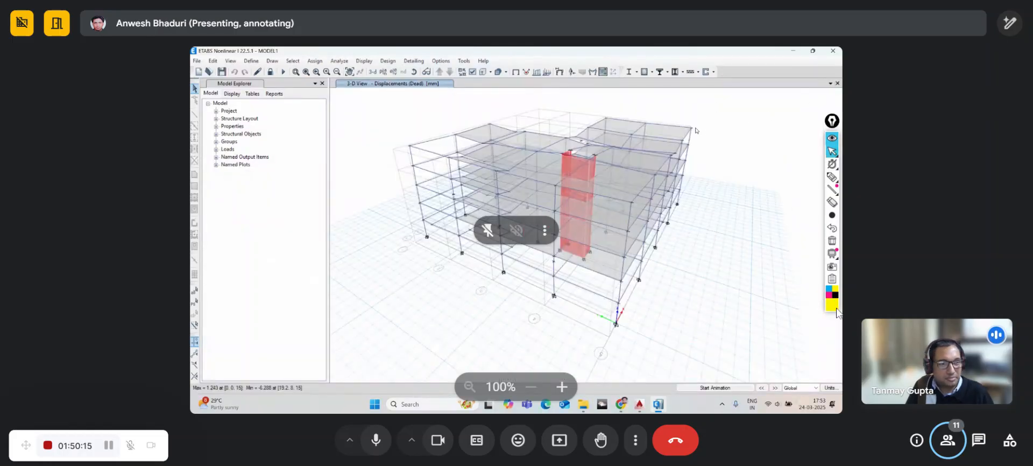